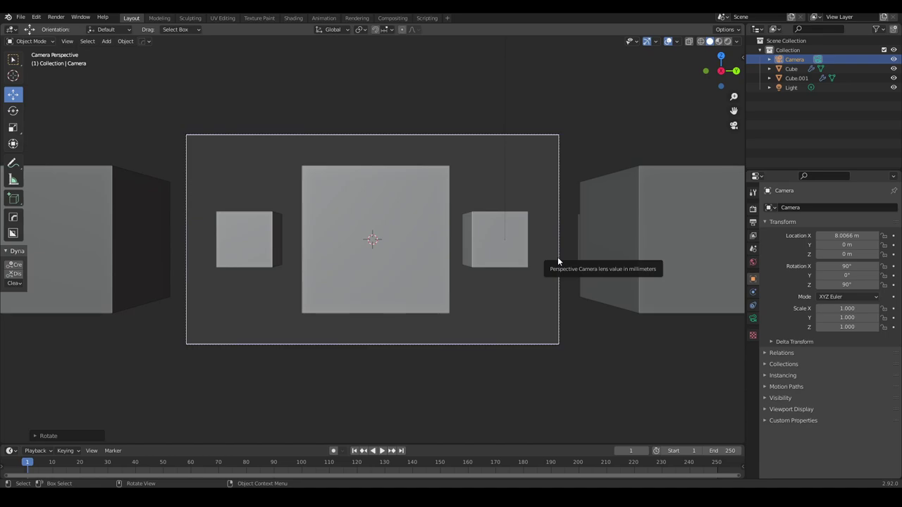
# - Orbit out of the camera view, then start and cancel a camera grab so it stays at X 8.0066 m
pyautogui.moveTo(426, 242)
pyautogui.mouseDown(button='middle')
pyautogui.moveTo(459, 272)
pyautogui.moveTo(528, 240)
pyautogui.mouseUp(button='middle')
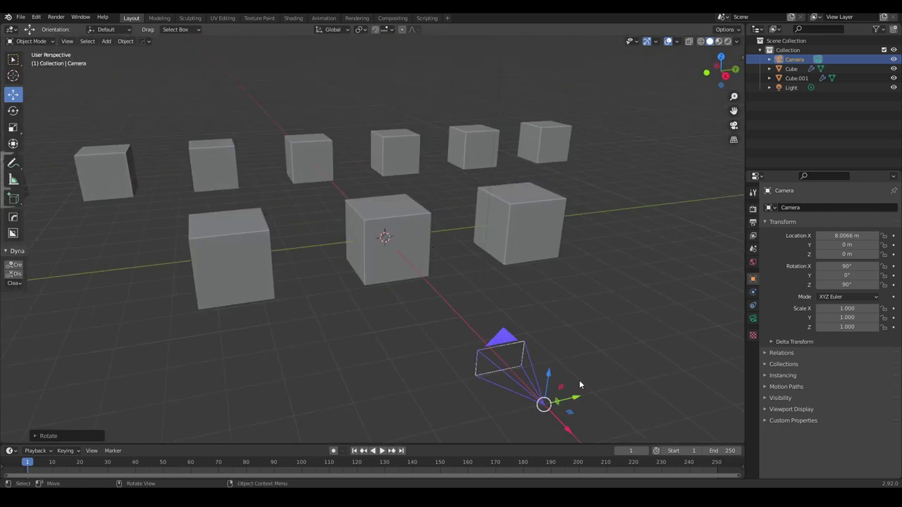
pyautogui.moveTo(526, 376); pyautogui.dragTo(523, 339, button='middle')
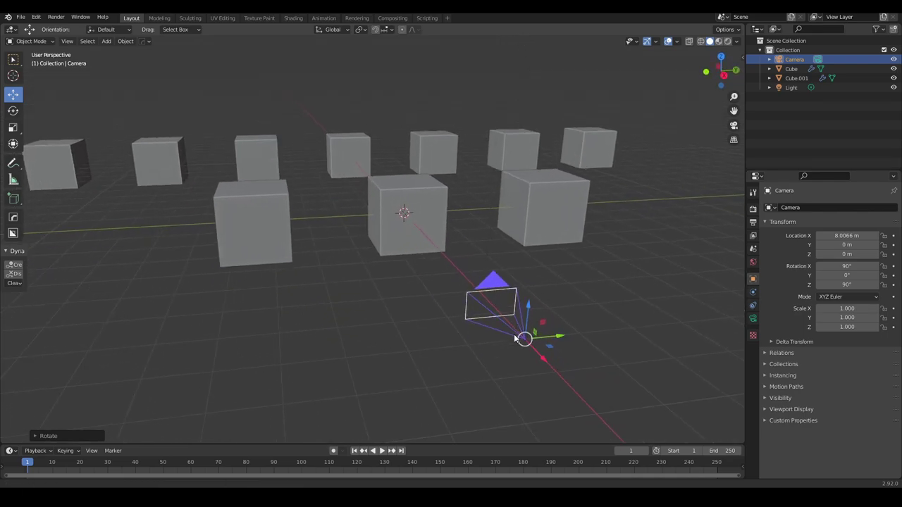
pyautogui.press('g')
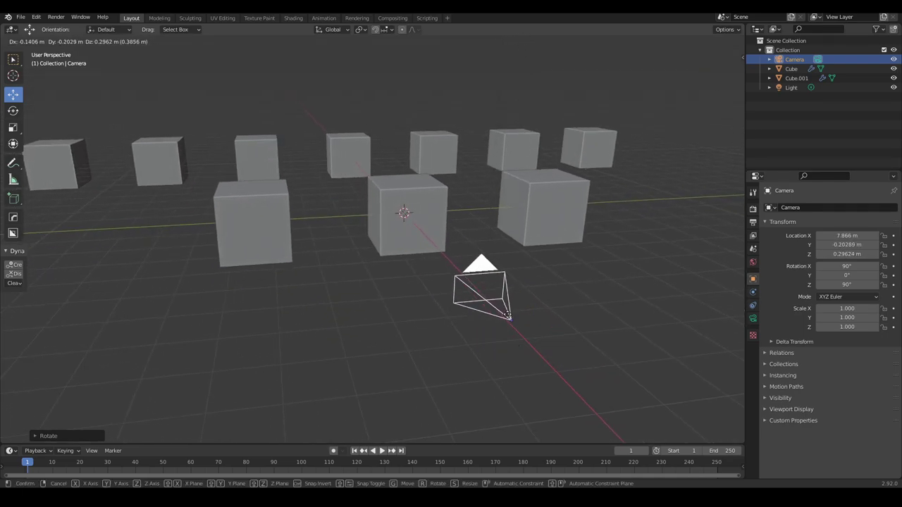
pyautogui.rightClick(505, 330)
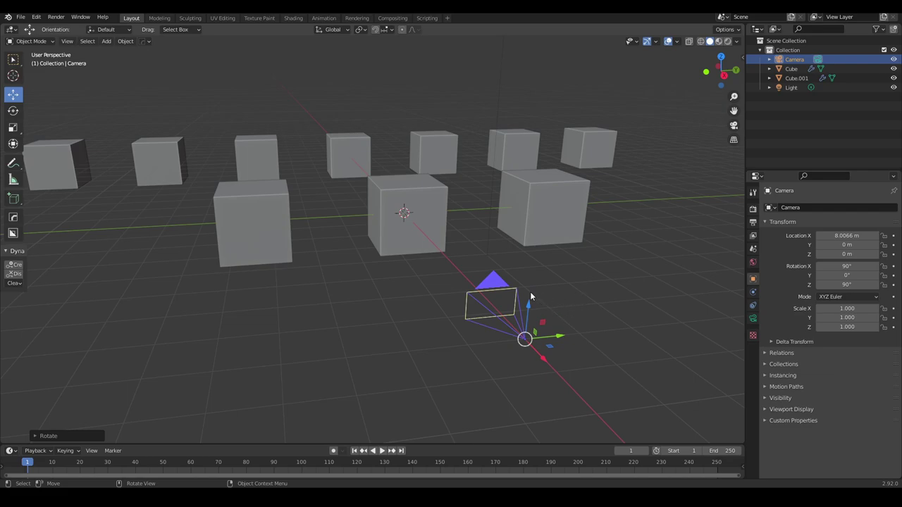
# - Look through the camera, trial a Z-axis rotation, and confirm it back at 90°
pyautogui.moveTo(547, 302); pyautogui.dragTo(484, 289, button='middle')
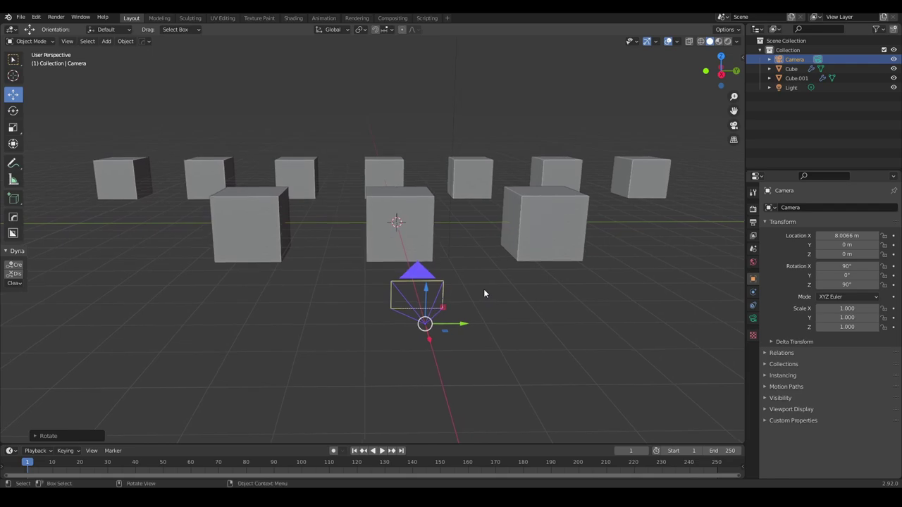
pyautogui.press('KP_0')
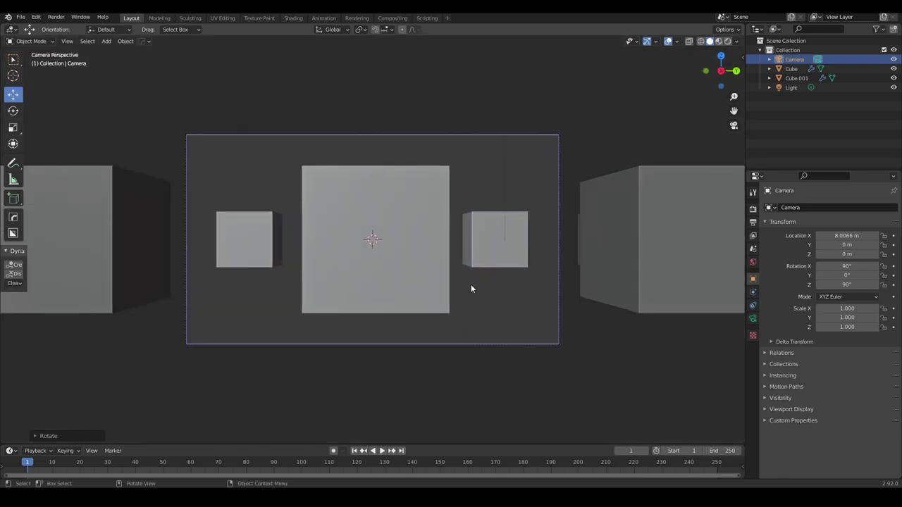
pyautogui.press('r')
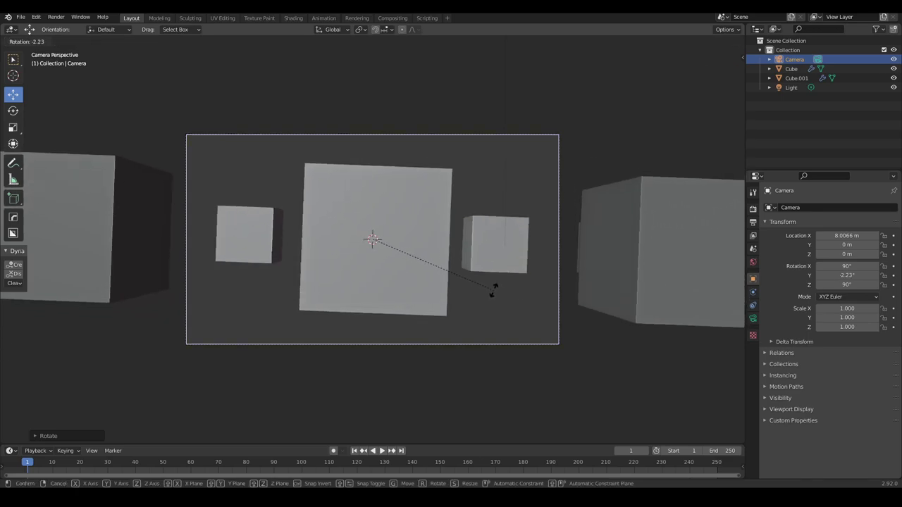
pyautogui.press('z')
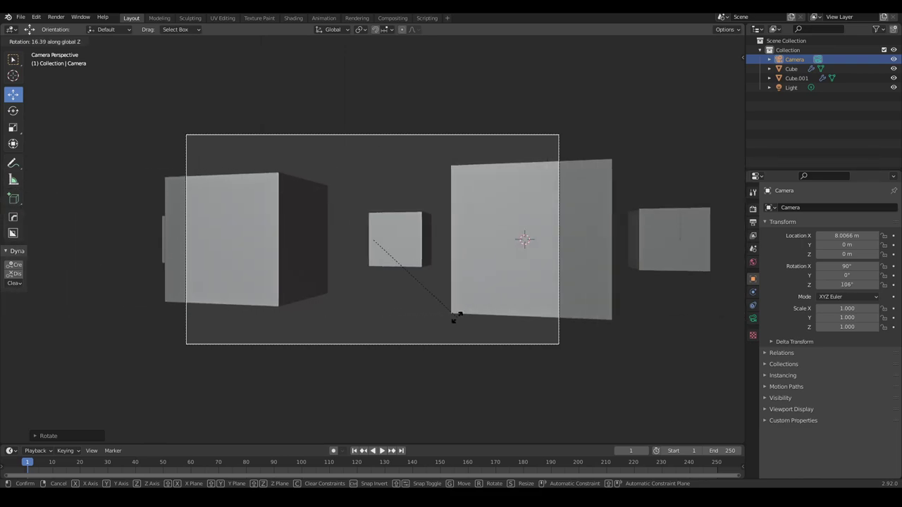
pyautogui.press('Escape')
pyautogui.scroll(1, 438, 314)
pyautogui.scroll(1, 438, 315)
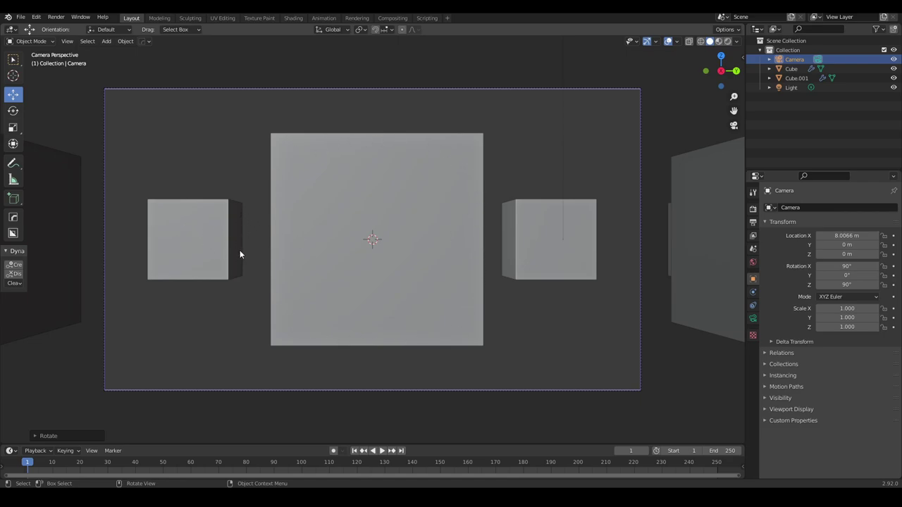
pyautogui.press('r')
pyautogui.press('z')
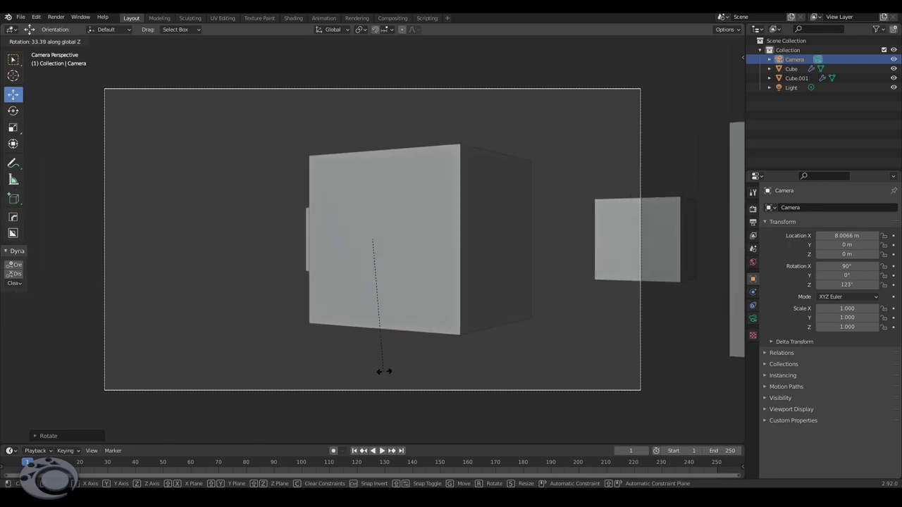
pyautogui.click(457, 355)
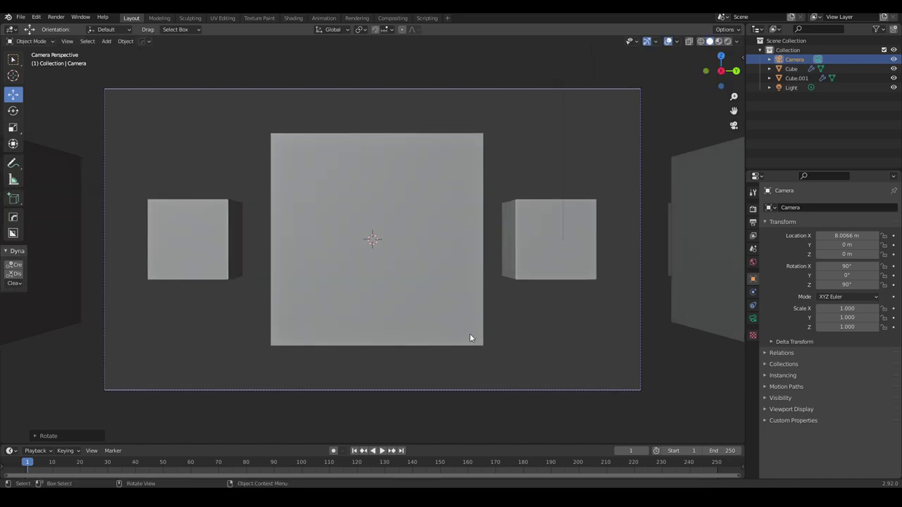
# - Try moving the camera along Y, cancel, then orbit and zoom out to a lower frontal view
pyautogui.press('g')
pyautogui.press('y')
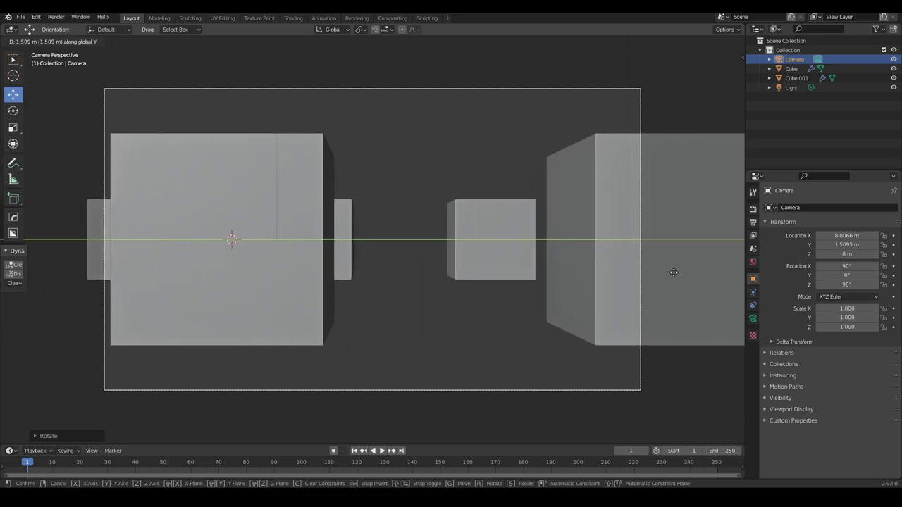
pyautogui.rightClick(452, 312)
pyautogui.moveTo(452, 312)
pyautogui.mouseDown(button='middle')
pyautogui.moveTo(464, 329)
pyautogui.moveTo(489, 328)
pyautogui.mouseUp(button='middle')
pyautogui.scroll(-5, 464, 329)
pyautogui.scroll(-2, 474, 321)
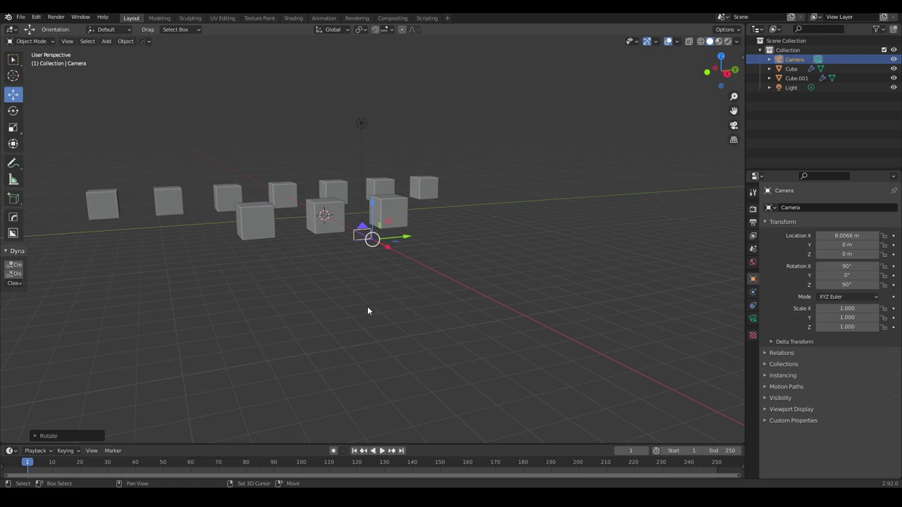
pyautogui.moveTo(367, 307)
pyautogui.mouseDown(button='middle')
pyautogui.moveTo(455, 339)
pyautogui.moveTo(511, 328)
pyautogui.mouseUp(button='middle')
pyautogui.scroll(-1, 503, 322)
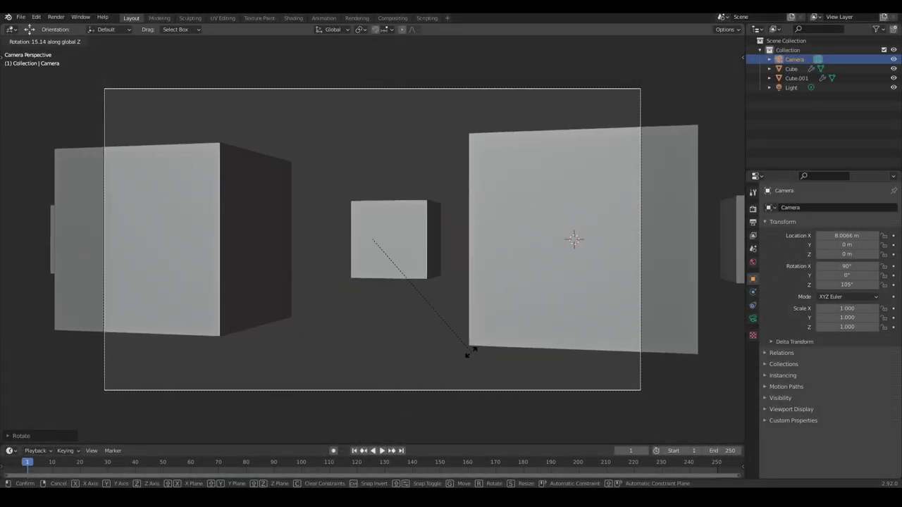
pyautogui.rightClick(514, 318)
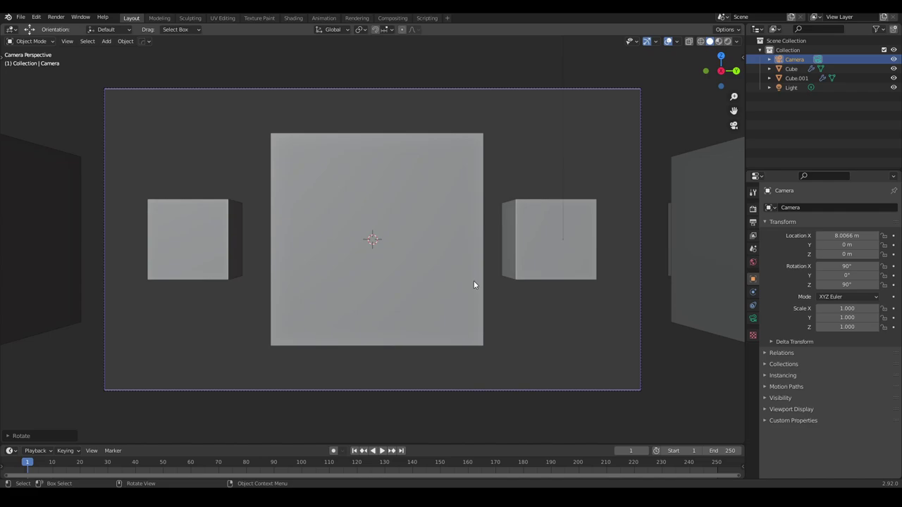
pyautogui.press('g')
pyautogui.press('y')
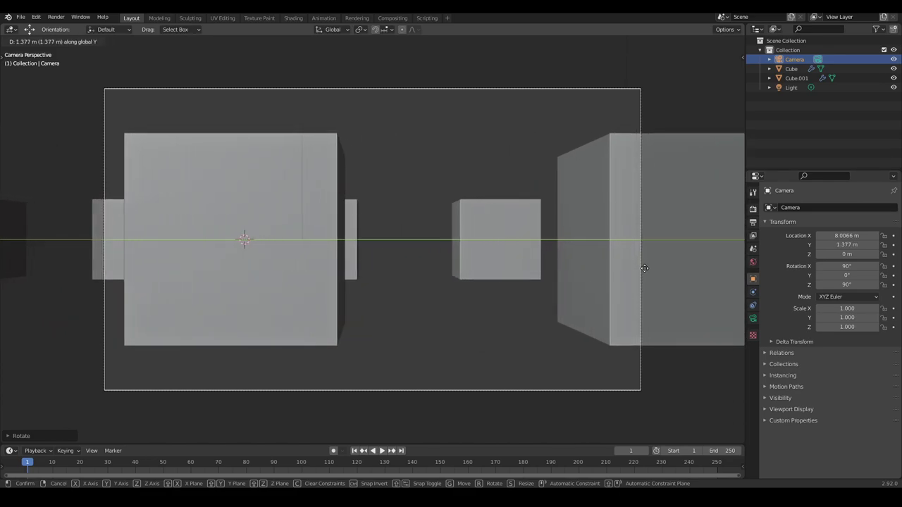
pyautogui.press('x')
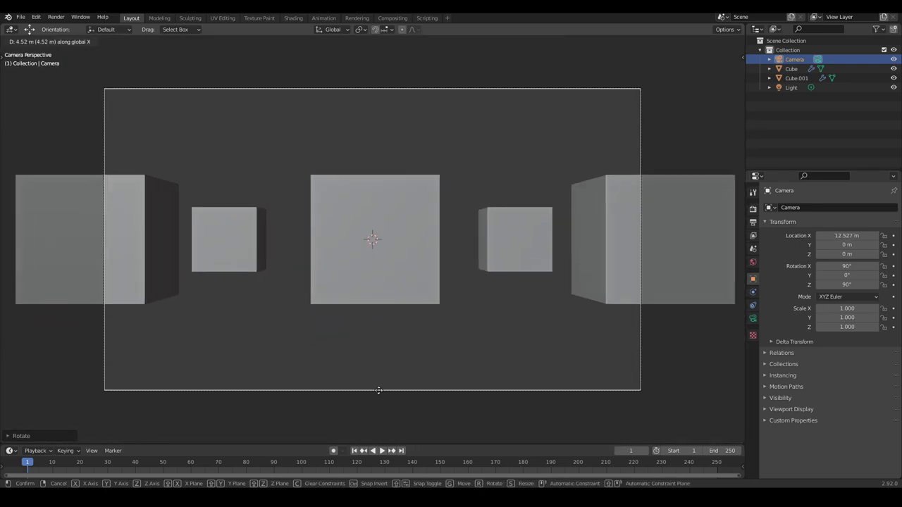
pyautogui.click(405, 350)
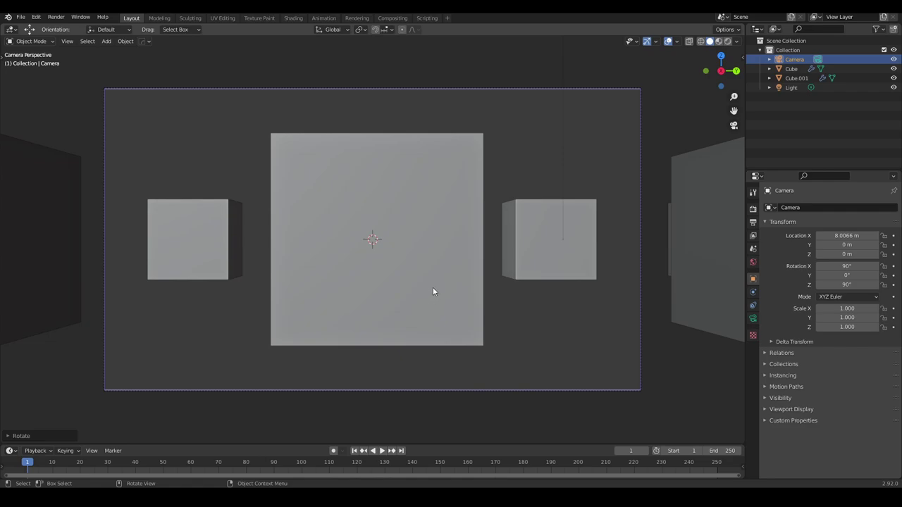
# - Place the 3D cursor at the large cube's top-left corner
pyautogui.keyDown('shift'); pyautogui.rightClick(272, 134); pyautogui.keyUp('shift')
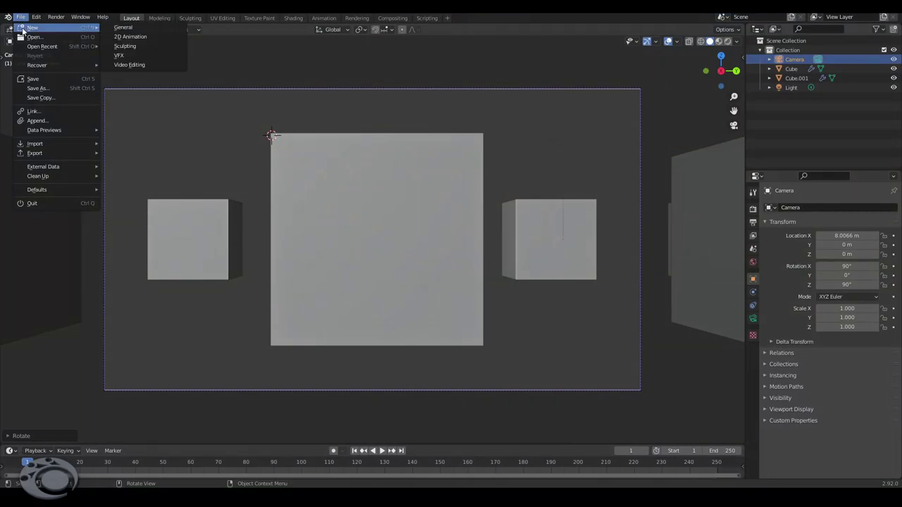
# - Start a VFX file without saving, make the clip editor taller, and go to frame 147
pyautogui.click(128, 60)
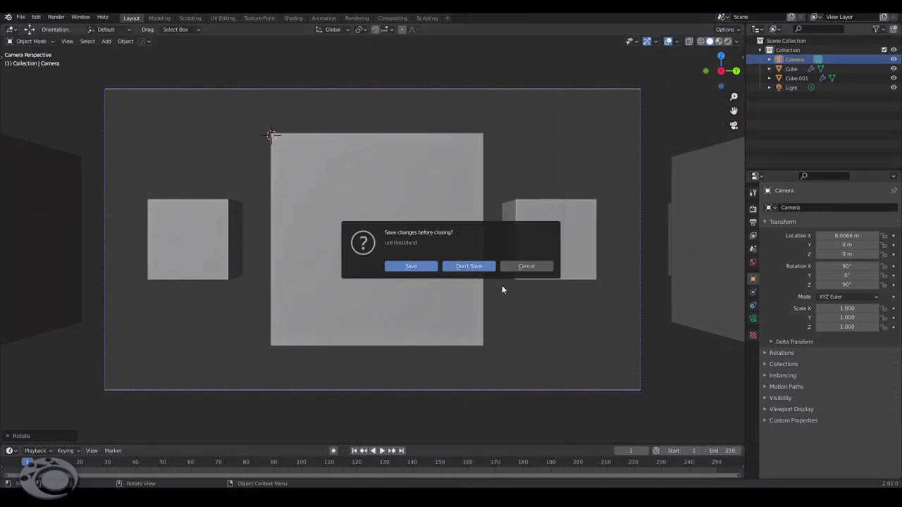
pyautogui.click(468, 265)
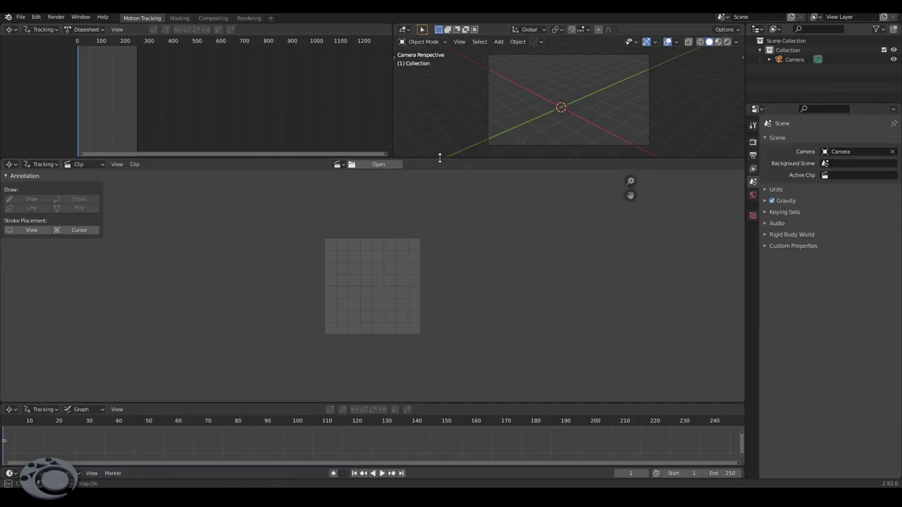
pyautogui.moveTo(441, 157); pyautogui.dragTo(438, 114)
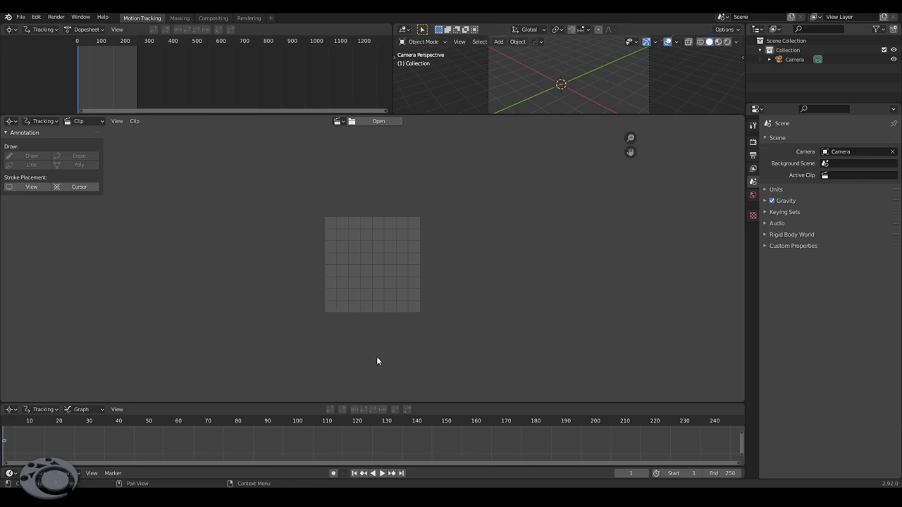
pyautogui.moveTo(413, 421)
pyautogui.mouseDown()
pyautogui.moveTo(438, 420)
pyautogui.moveTo(421, 414)
pyautogui.mouseUp()
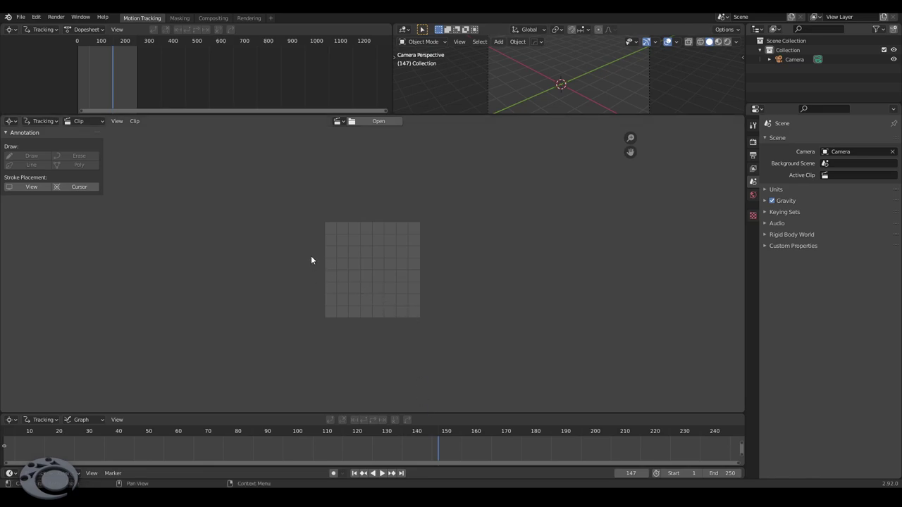
# - Check the System preferences, then drop IMG_0835.mp4 into the Movie Clip Editor
pyautogui.click(35, 16)
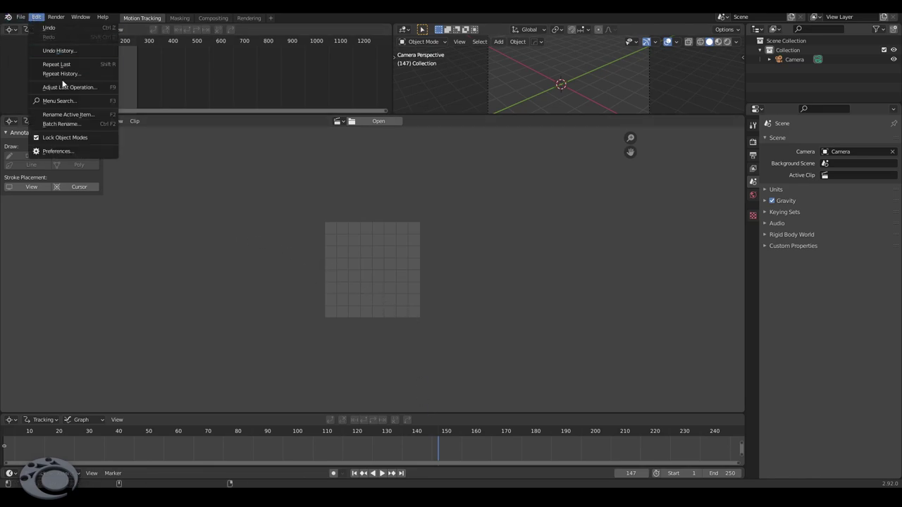
pyautogui.click(57, 151)
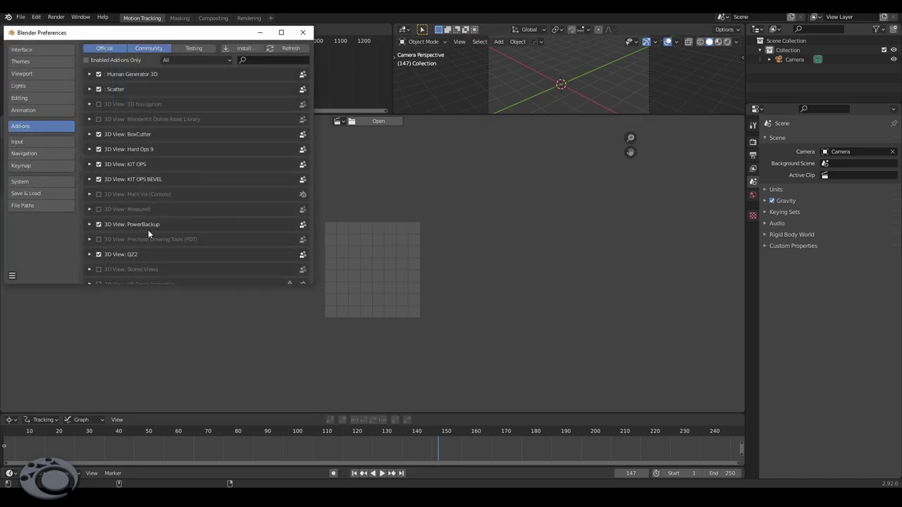
pyautogui.click(57, 180)
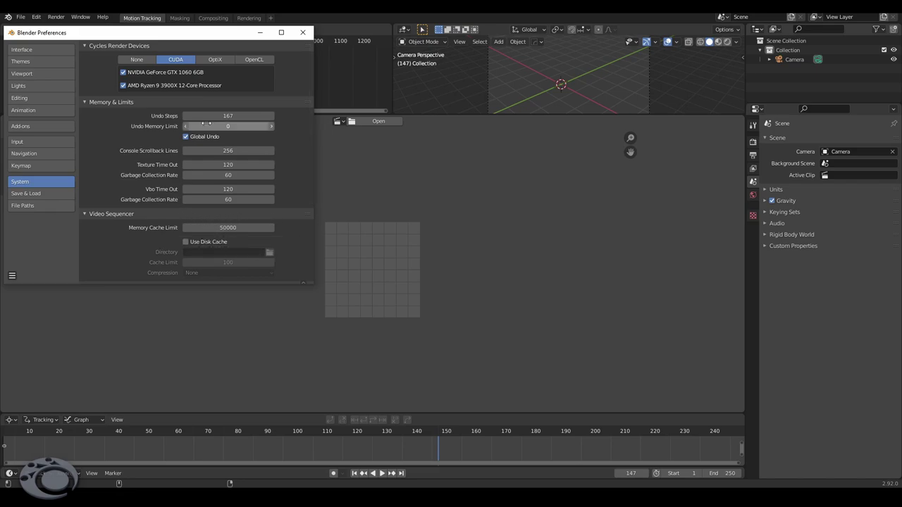
pyautogui.click(303, 33)
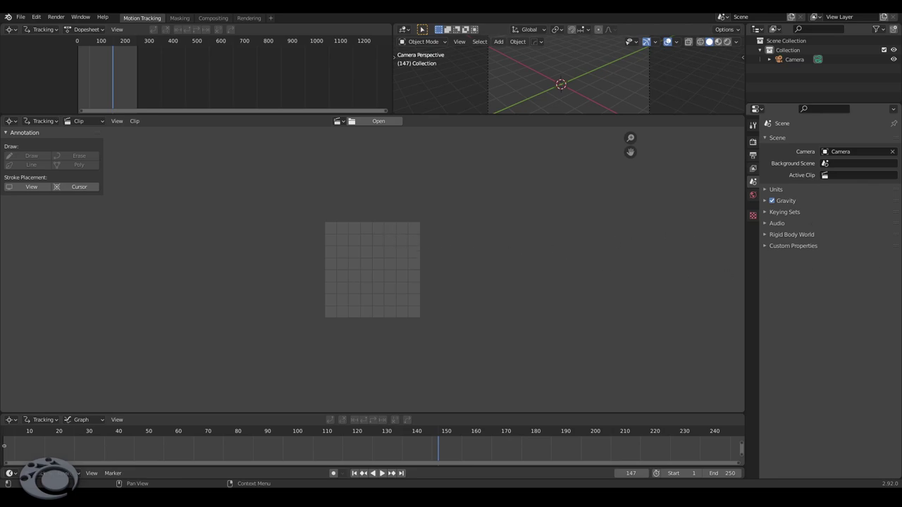
pyautogui.moveTo(423, 268); pyautogui.dragTo(380, 251)
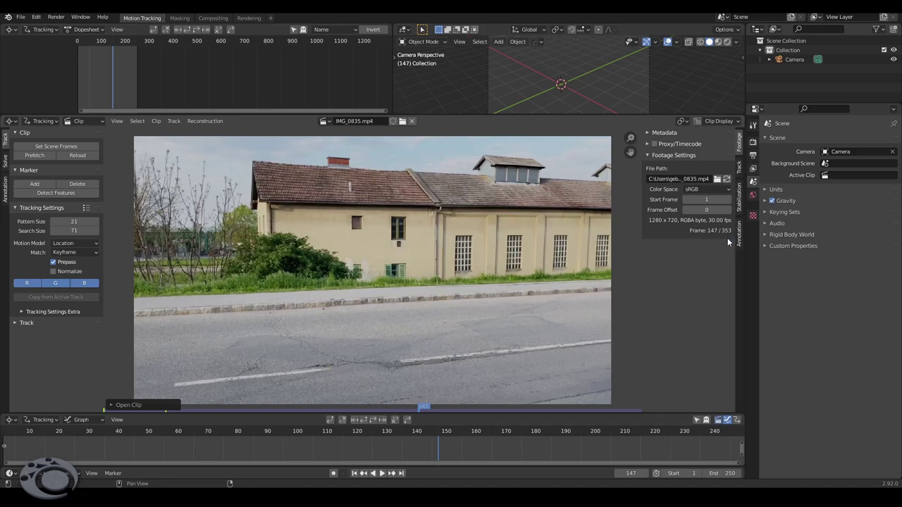
pyautogui.scroll(-3, 277, 434)
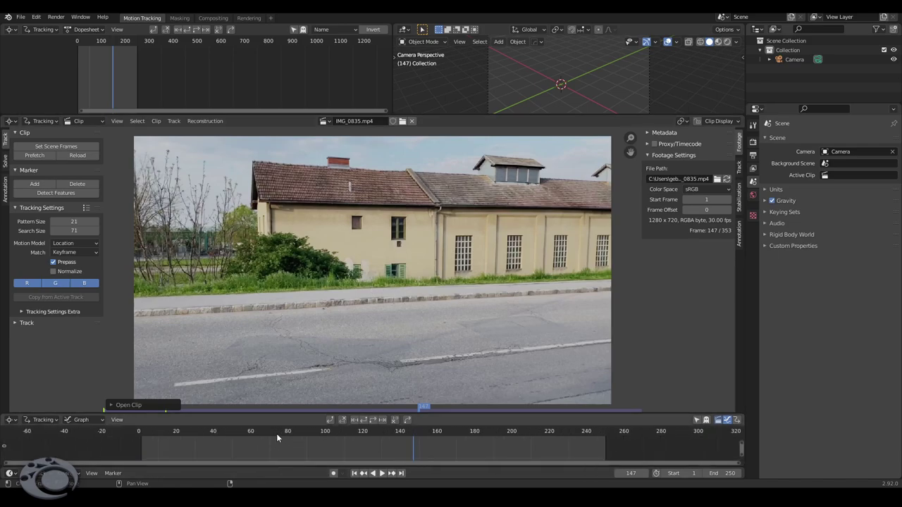
pyautogui.scroll(-2, 277, 434)
pyautogui.scroll(-2, 253, 446)
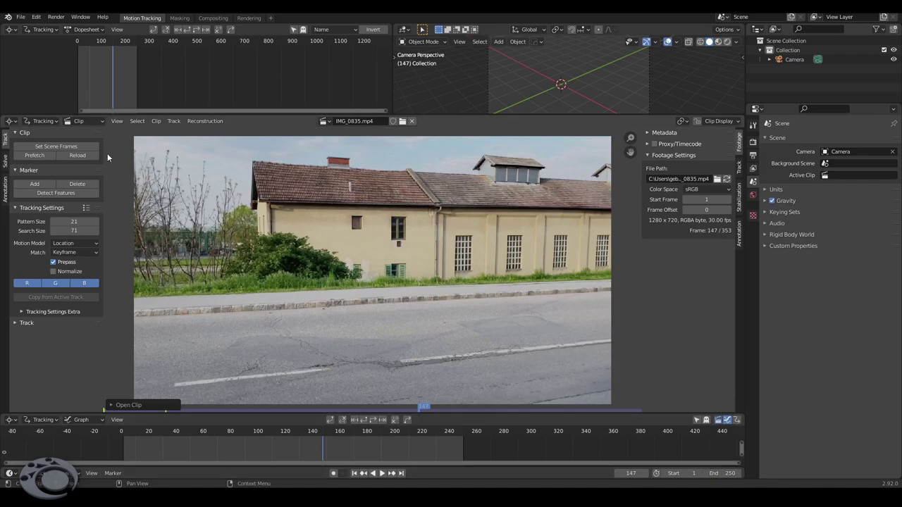
# - Set scene frames to 1–353 from the clip and scrub through the footage
pyautogui.click(67, 148)
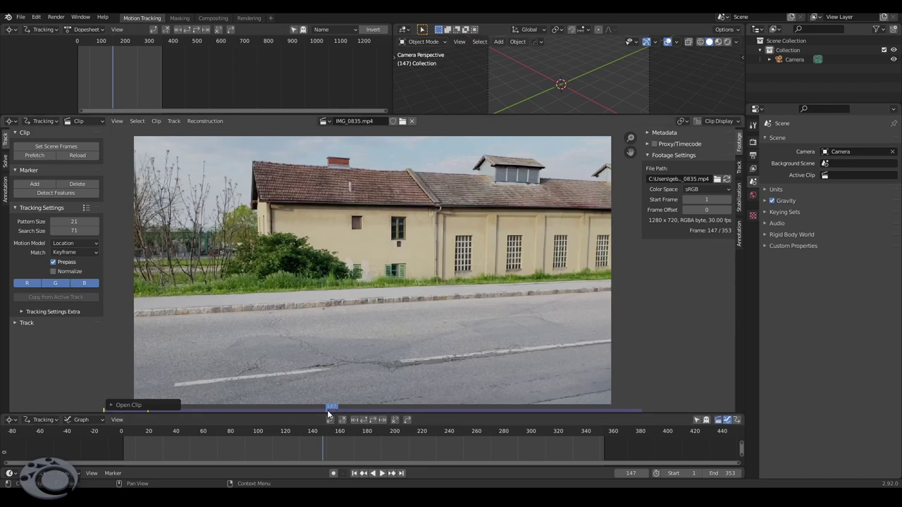
pyautogui.moveTo(328, 408)
pyautogui.mouseDown()
pyautogui.moveTo(317, 409)
pyautogui.moveTo(386, 413)
pyautogui.mouseUp()
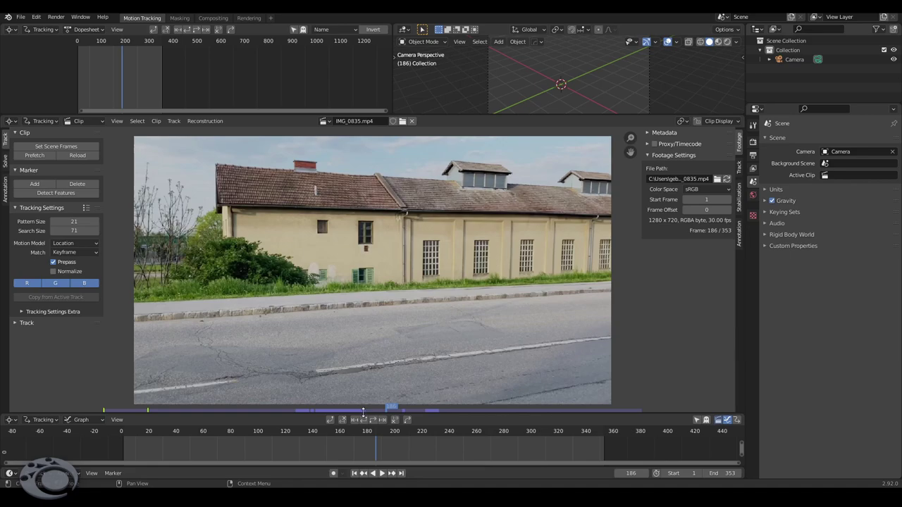
pyautogui.moveTo(389, 410); pyautogui.dragTo(260, 411)
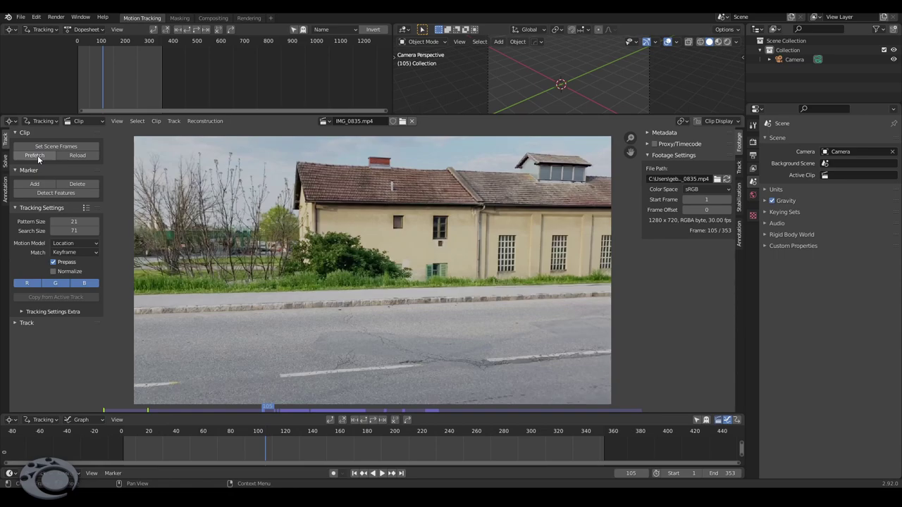
# - Prefetch all clip frames, scrub the cached footage, and return to frame 57
pyautogui.click(37, 155)
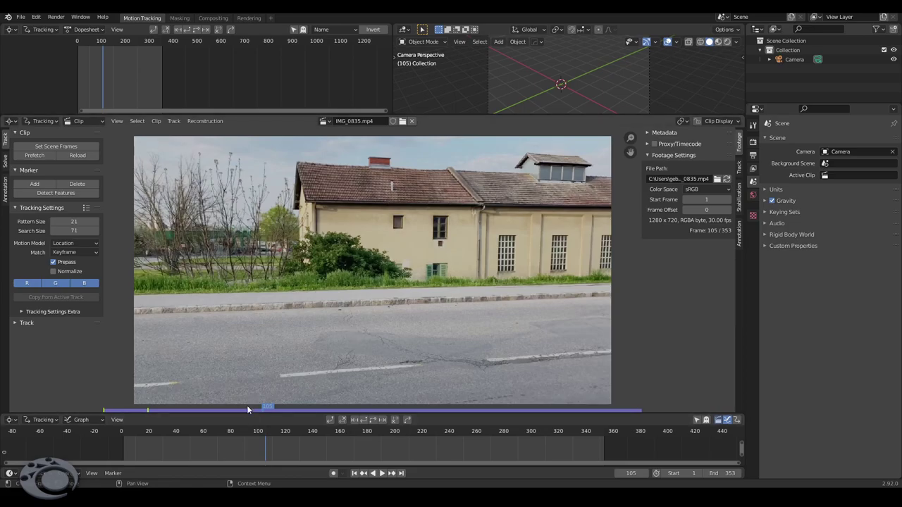
pyautogui.moveTo(246, 407)
pyautogui.mouseDown()
pyautogui.moveTo(428, 403)
pyautogui.moveTo(330, 396)
pyautogui.mouseUp()
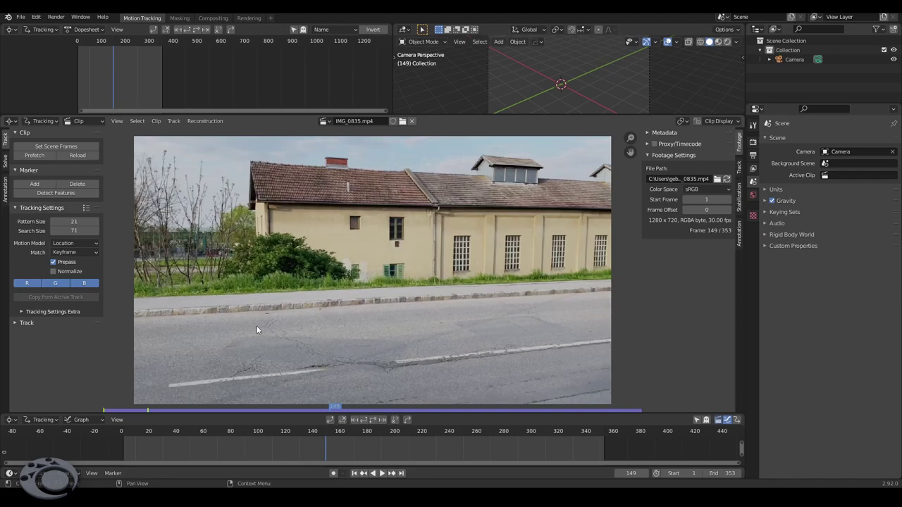
pyautogui.moveTo(308, 408)
pyautogui.mouseDown()
pyautogui.moveTo(229, 410)
pyautogui.moveTo(326, 400)
pyautogui.moveTo(487, 411)
pyautogui.moveTo(148, 399)
pyautogui.moveTo(241, 411)
pyautogui.moveTo(605, 414)
pyautogui.moveTo(164, 401)
pyautogui.moveTo(459, 404)
pyautogui.mouseUp()
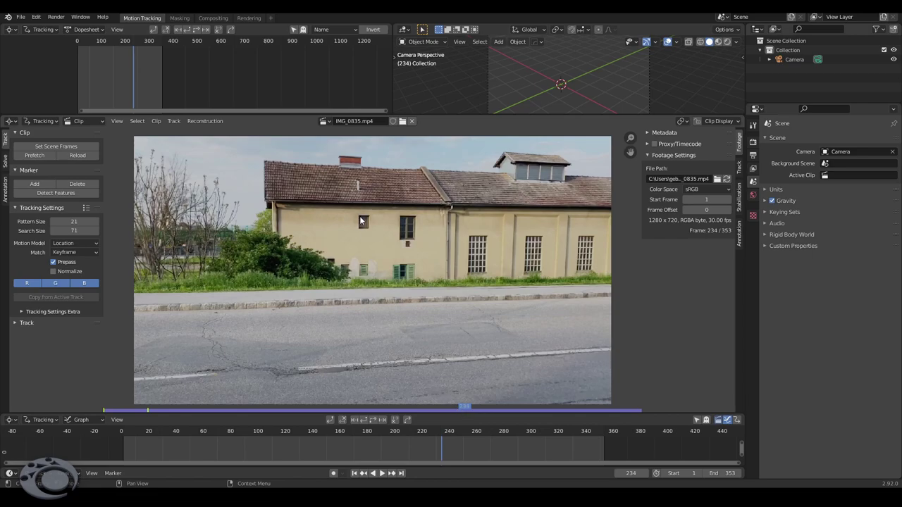
pyautogui.moveTo(462, 407); pyautogui.dragTo(189, 412)
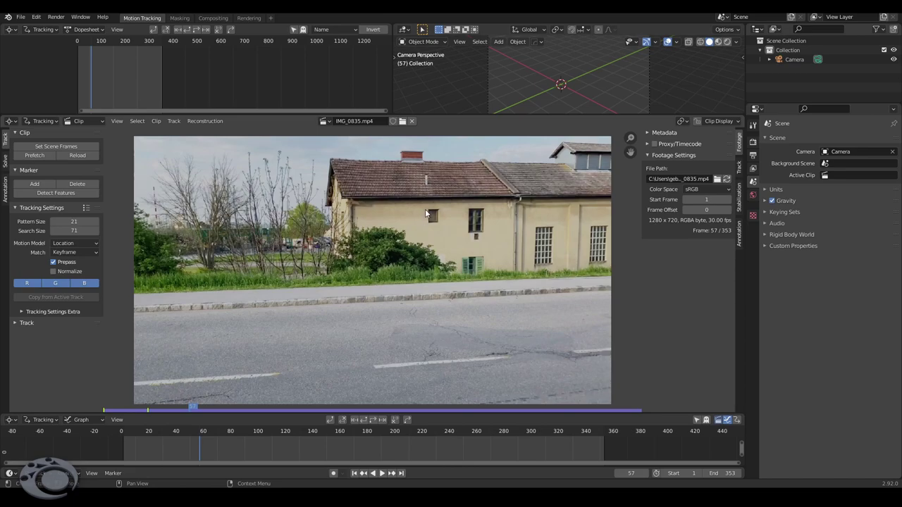
pyautogui.keyDown('ctrl'); pyautogui.click(428, 210); pyautogui.keyUp('ctrl')
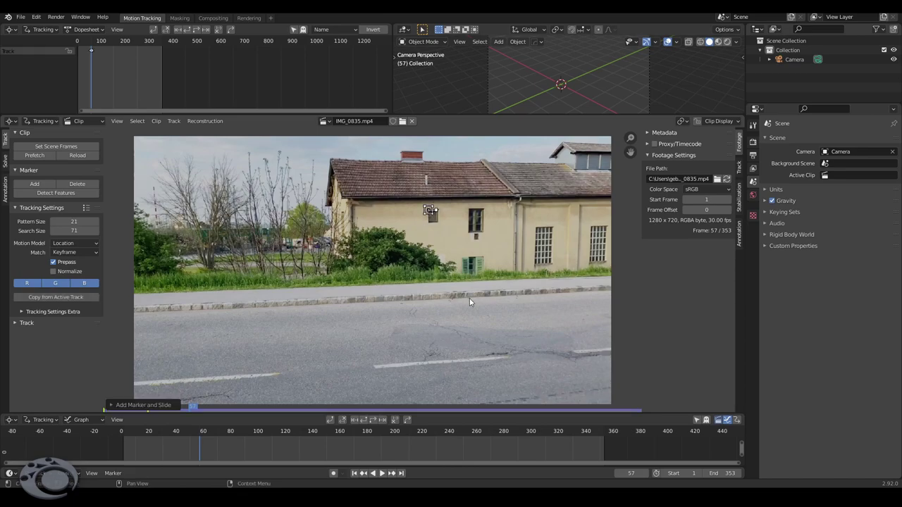
pyautogui.press('x')
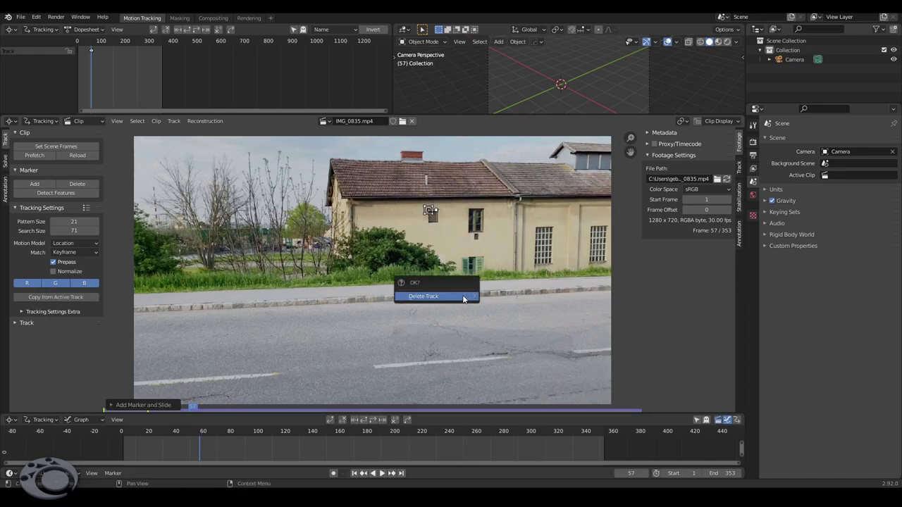
pyautogui.click(463, 297)
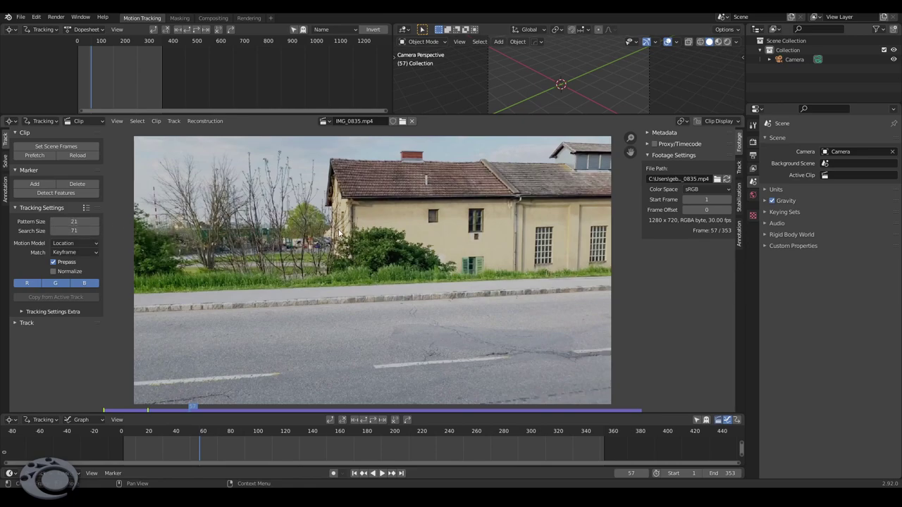
# - Add a tracking marker on the yellow house's small window and advance to frame 68
pyautogui.keyDown('ctrl'); pyautogui.click(431, 212); pyautogui.keyUp('ctrl')
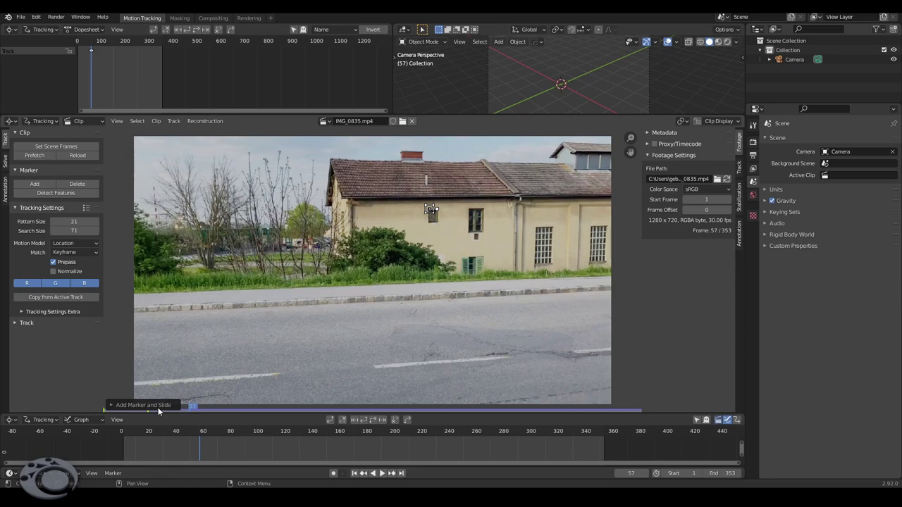
pyautogui.moveTo(203, 408); pyautogui.dragTo(206, 412)
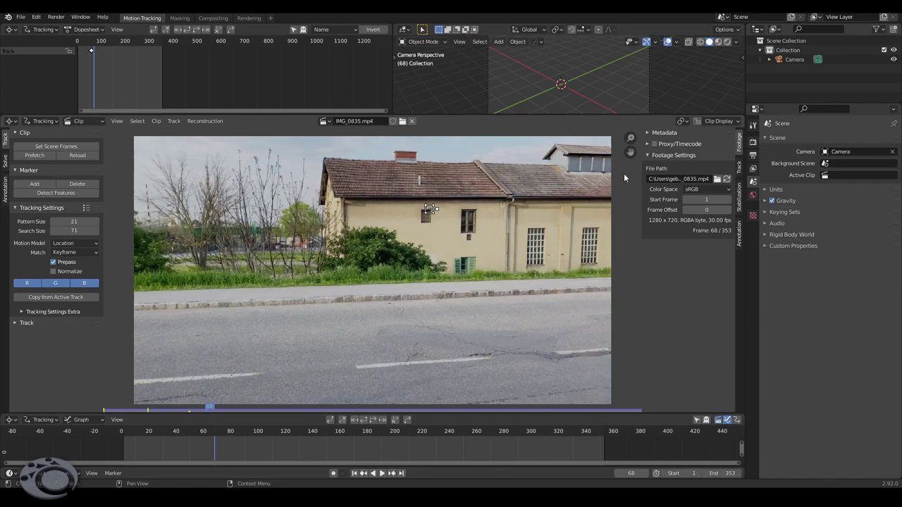
pyautogui.click(737, 123)
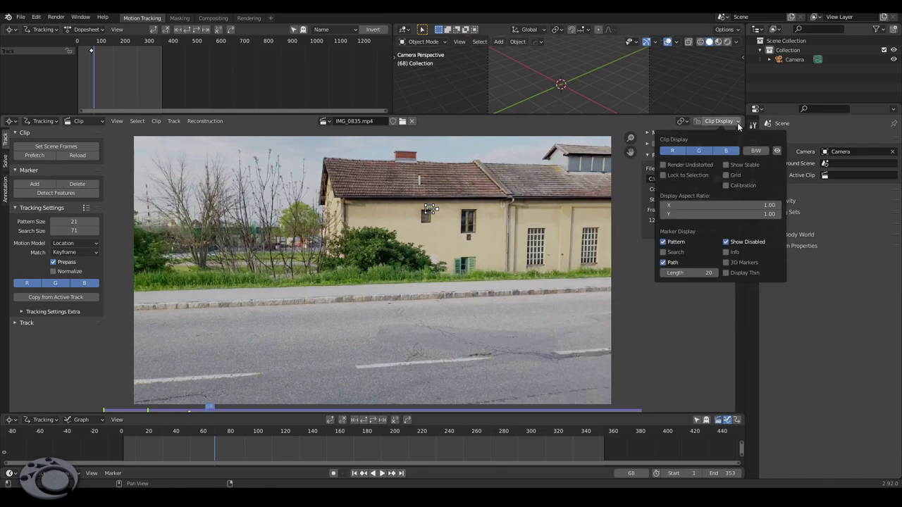
# - Turn on Search display, review the Motion Model list, and enlarge the window marker's search box
pyautogui.click(677, 253)
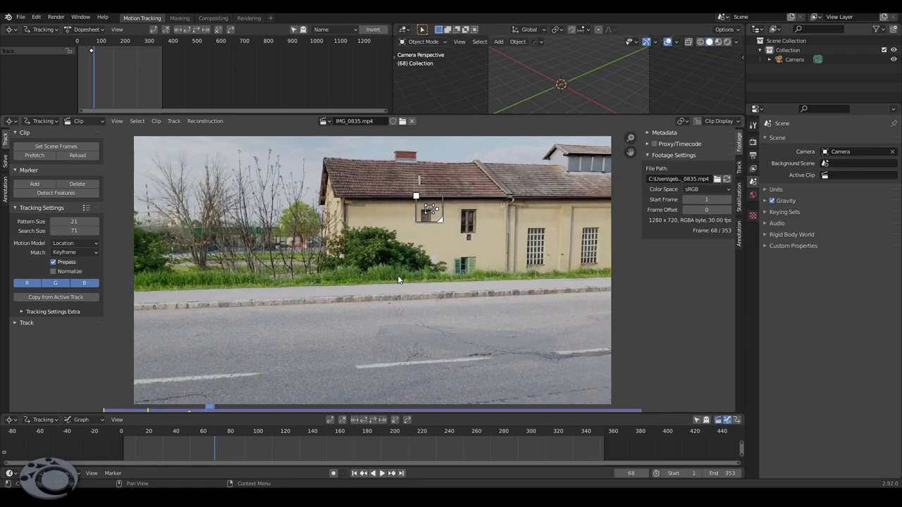
pyautogui.click(91, 244)
pyautogui.click(86, 243)
pyautogui.moveTo(443, 222)
pyautogui.mouseDown()
pyautogui.moveTo(448, 228)
pyautogui.moveTo(415, 194)
pyautogui.mouseUp()
pyautogui.moveTo(442, 221)
pyautogui.mouseDown()
pyautogui.moveTo(458, 226)
pyautogui.moveTo(445, 221)
pyautogui.mouseUp()
# - Delete the window marker, add a new wall marker with a larger pattern area, and show its Track settings
pyautogui.press('x')
pyautogui.click(419, 268)
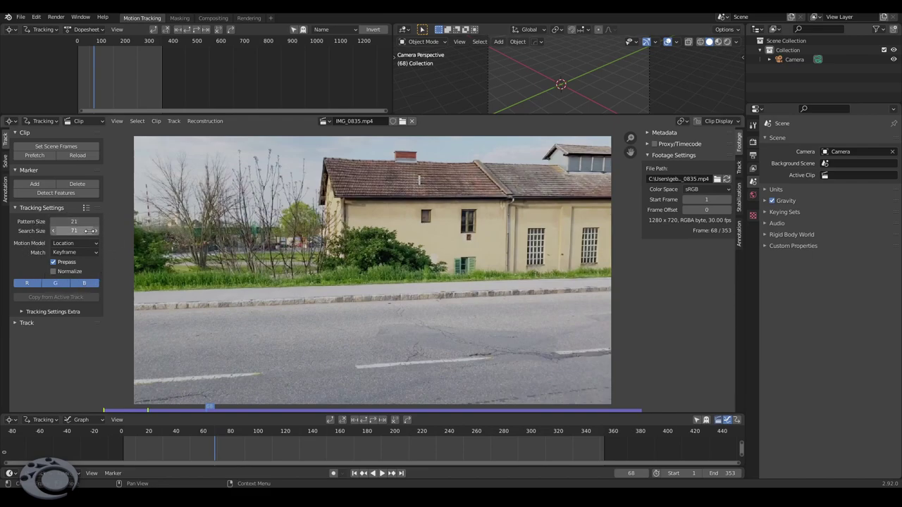
pyautogui.keyDown('ctrl'); pyautogui.click(406, 208); pyautogui.keyUp('ctrl')
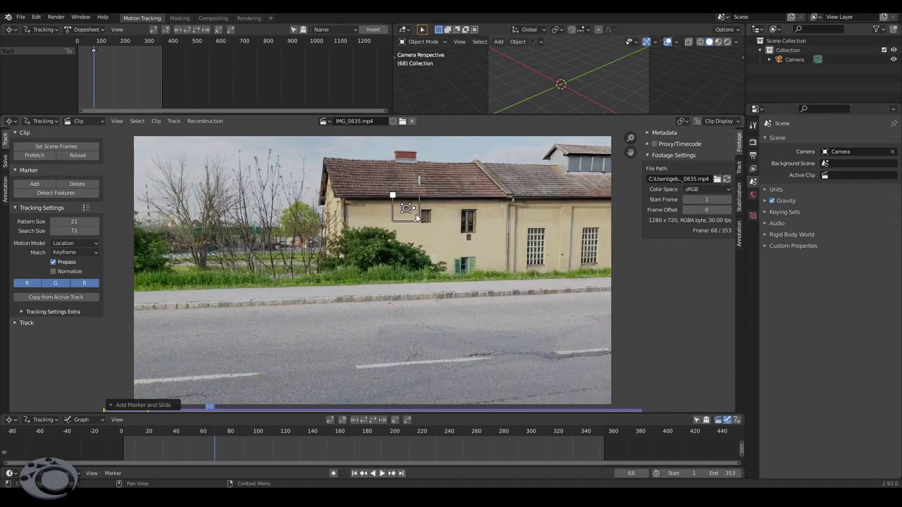
pyautogui.moveTo(420, 223); pyautogui.dragTo(418, 221)
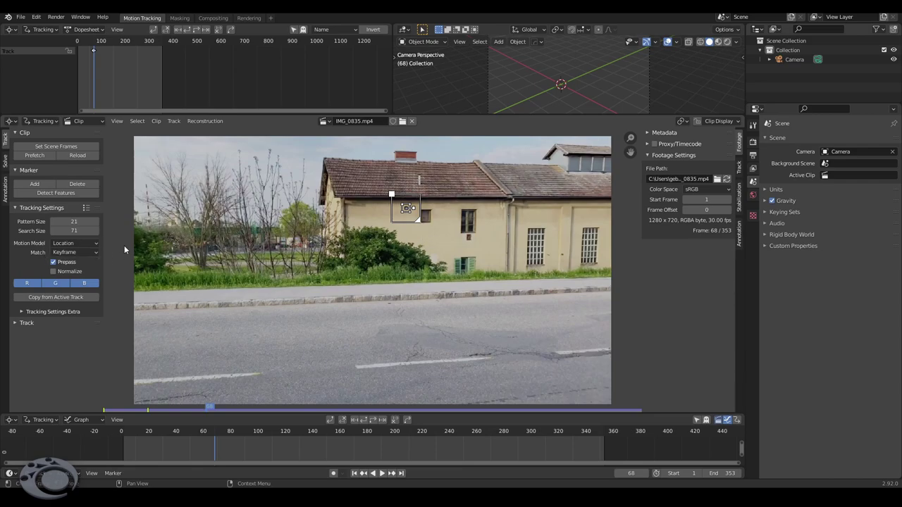
pyautogui.click(739, 169)
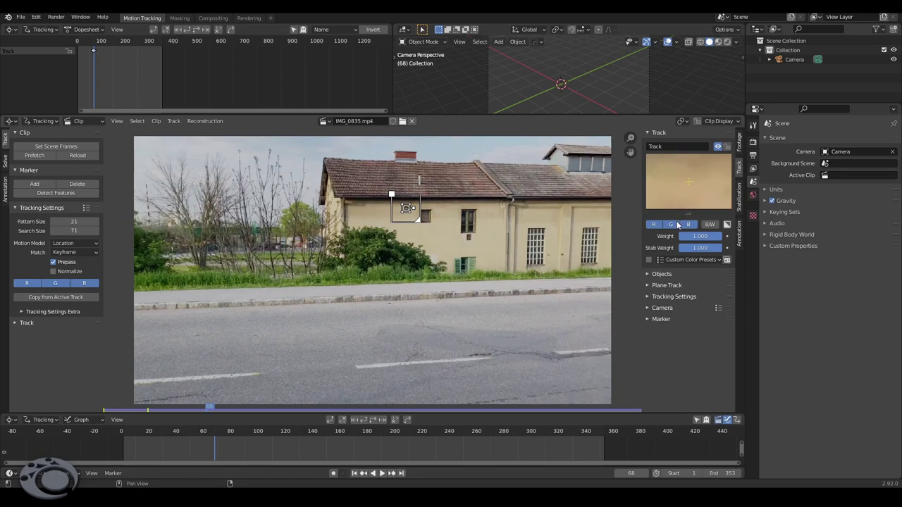
pyautogui.click(644, 278)
pyautogui.click(647, 274)
pyautogui.click(648, 296)
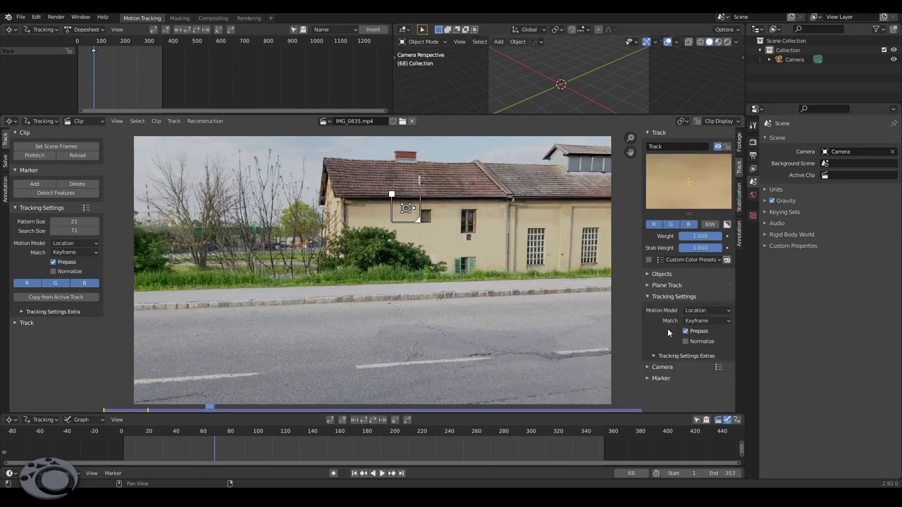
pyautogui.click(708, 313)
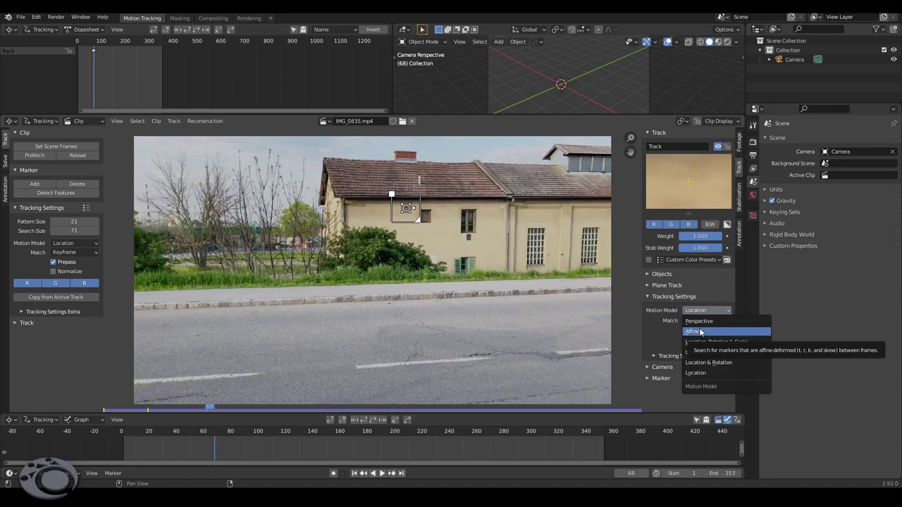
pyautogui.click(661, 356)
pyautogui.click(661, 357)
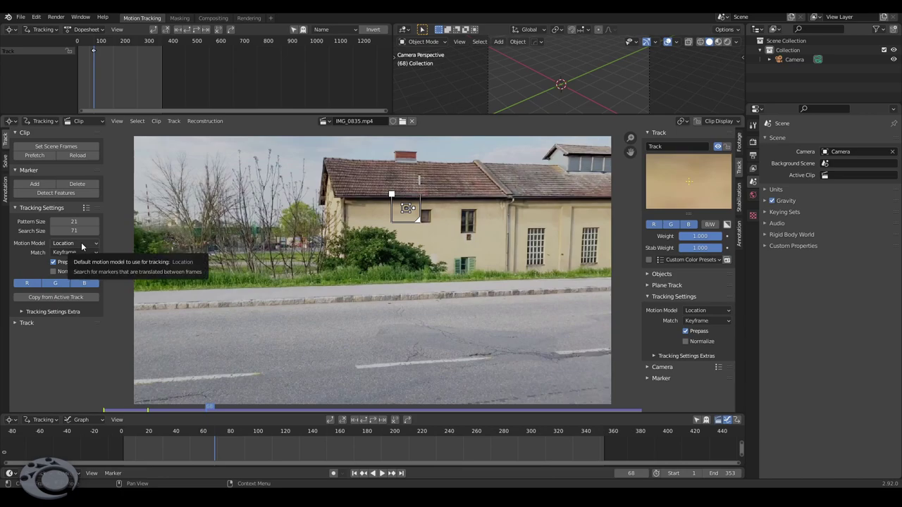
pyautogui.click(82, 244)
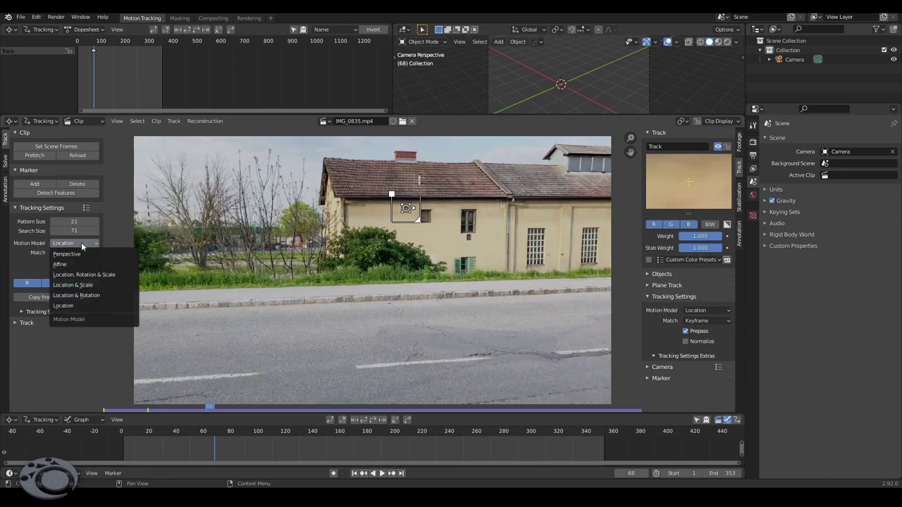
pyautogui.click(76, 310)
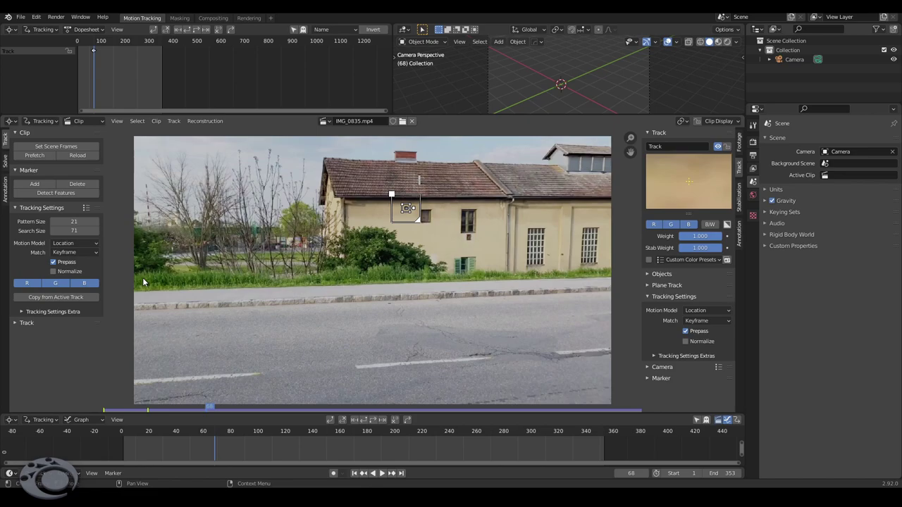
# - Expand Tracking Settings Extra to show weight 1.000, correlation 0.750, margin 0 px and Use Mask
pyautogui.click(21, 311)
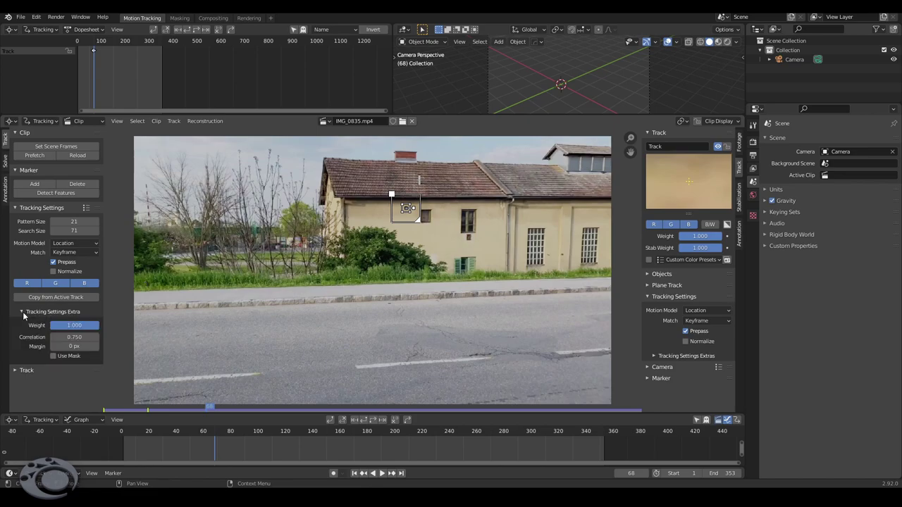
pyautogui.click(22, 312)
pyautogui.click(21, 312)
pyautogui.click(21, 313)
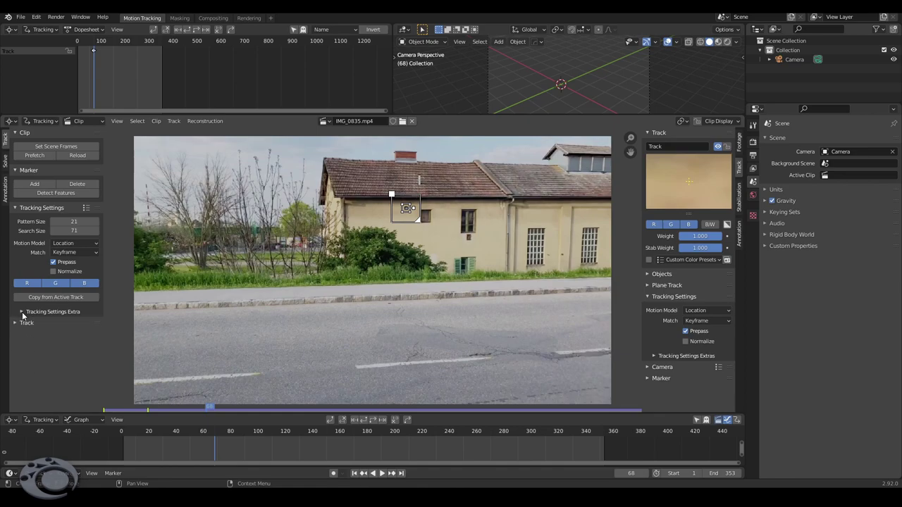
pyautogui.click(23, 315)
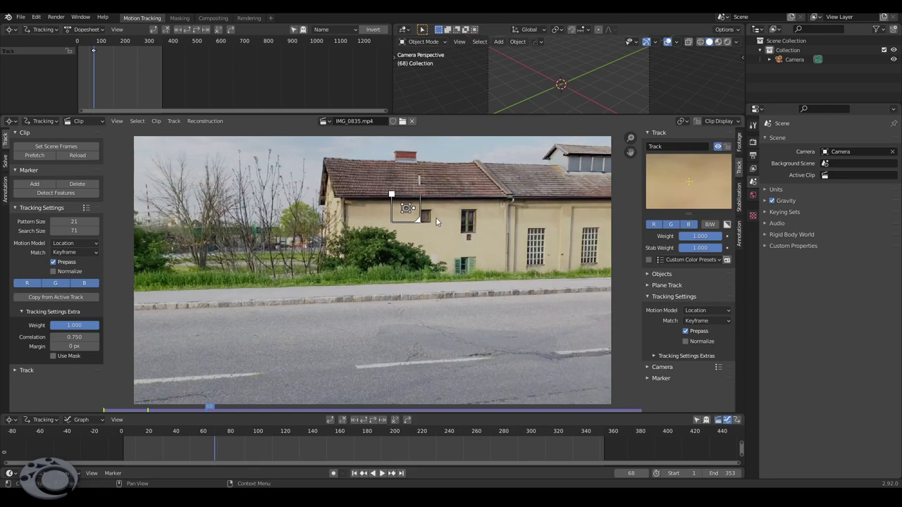
# - Move the tracking marker onto the small house window's corner
pyautogui.scroll(5, 436, 222)
pyautogui.keyDown('shift'); pyautogui.scroll(5, 374, 303); pyautogui.keyUp('shift')
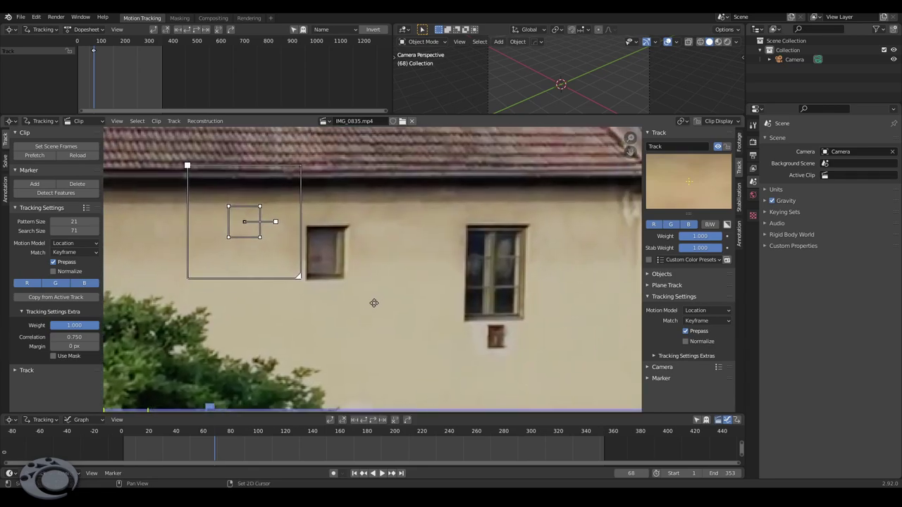
pyautogui.keyDown('shift'); pyautogui.scroll(1, 352, 287); pyautogui.keyUp('shift')
pyautogui.press('g')
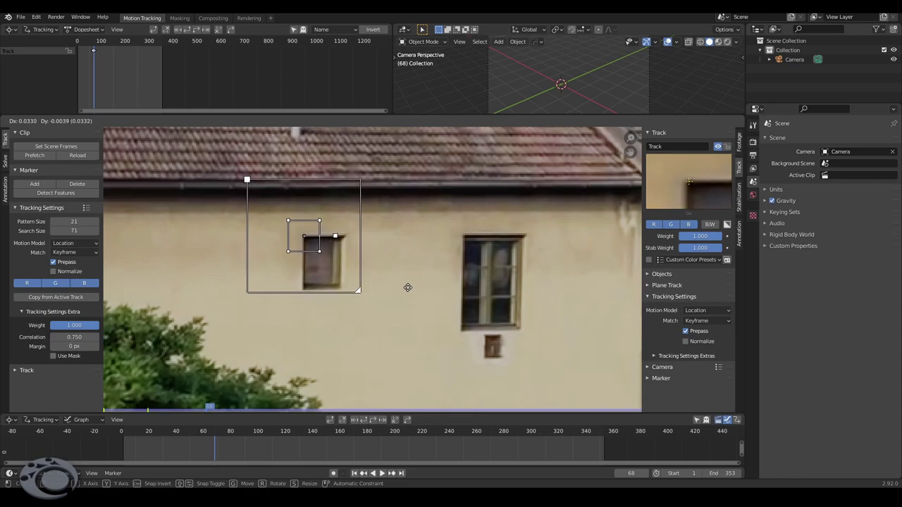
pyautogui.click(408, 289)
pyautogui.scroll(2, 366, 289)
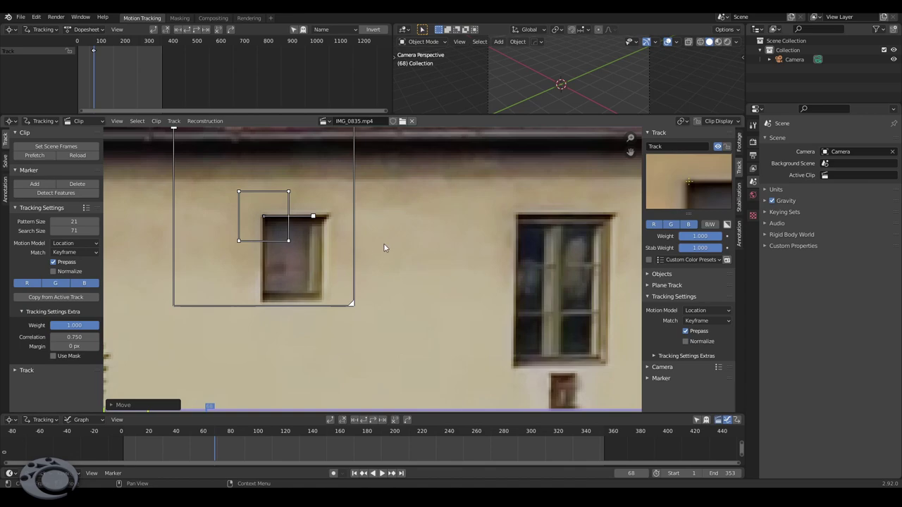
pyautogui.scroll(2, 383, 247)
pyautogui.scroll(1, 432, 228)
pyautogui.scroll(-1, 431, 229)
pyautogui.moveTo(459, 212)
pyautogui.mouseDown(button='middle')
pyautogui.moveTo(363, 297)
pyautogui.moveTo(519, 271)
pyautogui.moveTo(507, 262)
pyautogui.mouseUp(button='middle')
pyautogui.scroll(-1, 495, 273)
pyautogui.scroll(-1, 486, 282)
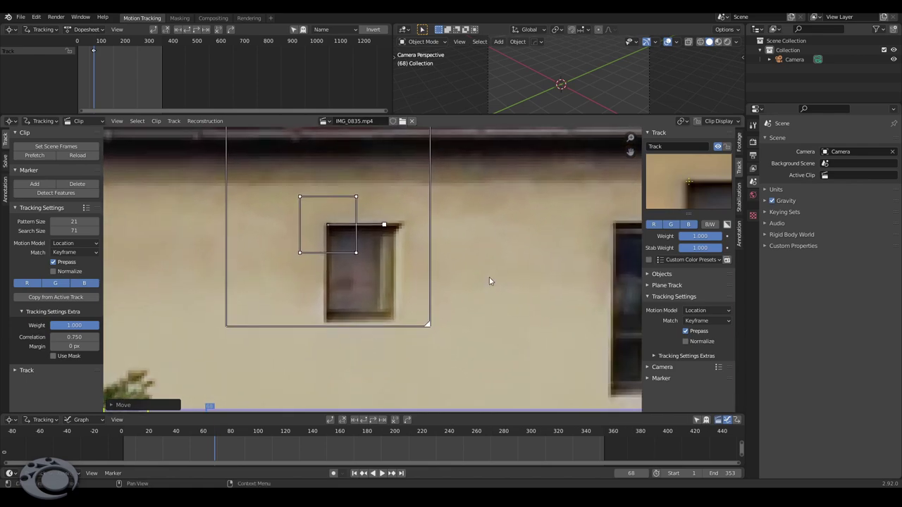
pyautogui.keyDown('shift'); pyautogui.scroll(2, 489, 281); pyautogui.keyUp('shift')
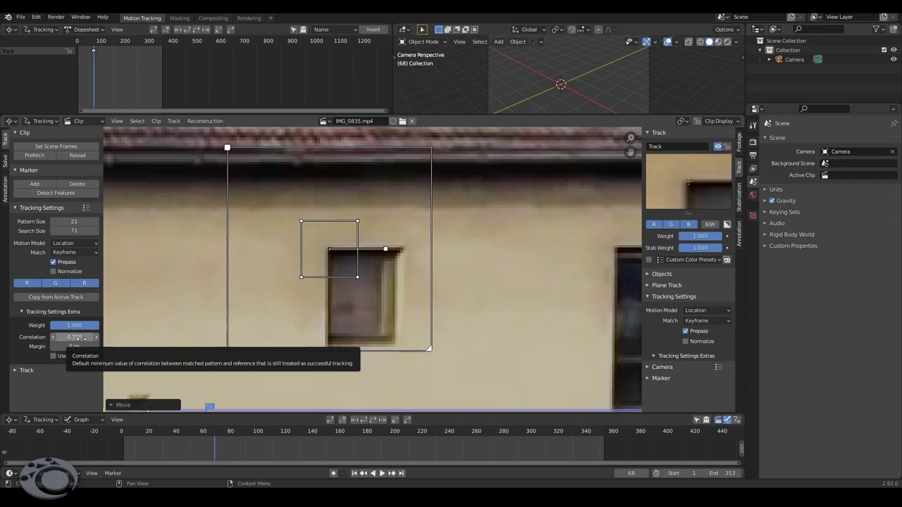
# - Raise the minimum correlation to 0.950
pyautogui.moveTo(76, 337); pyautogui.dragTo(87, 338)
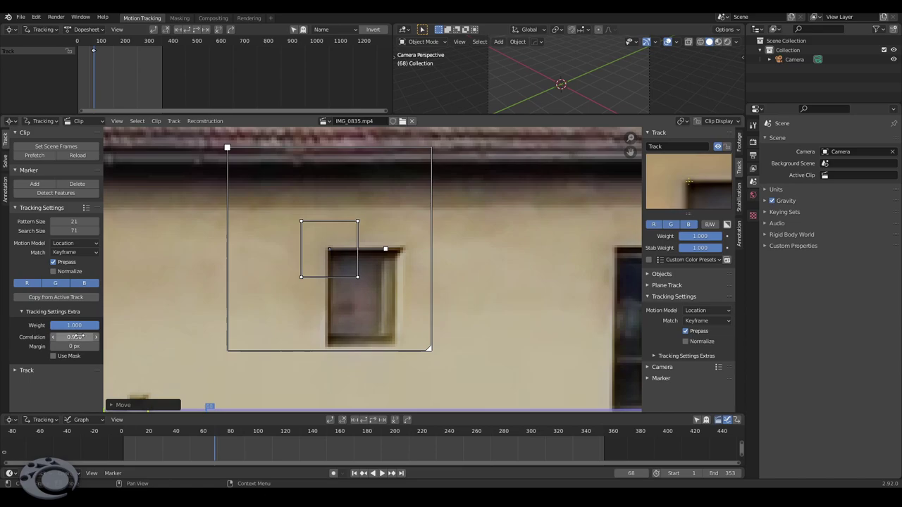
pyautogui.moveTo(87, 338); pyautogui.dragTo(88, 338)
pyautogui.scroll(-6, 497, 234)
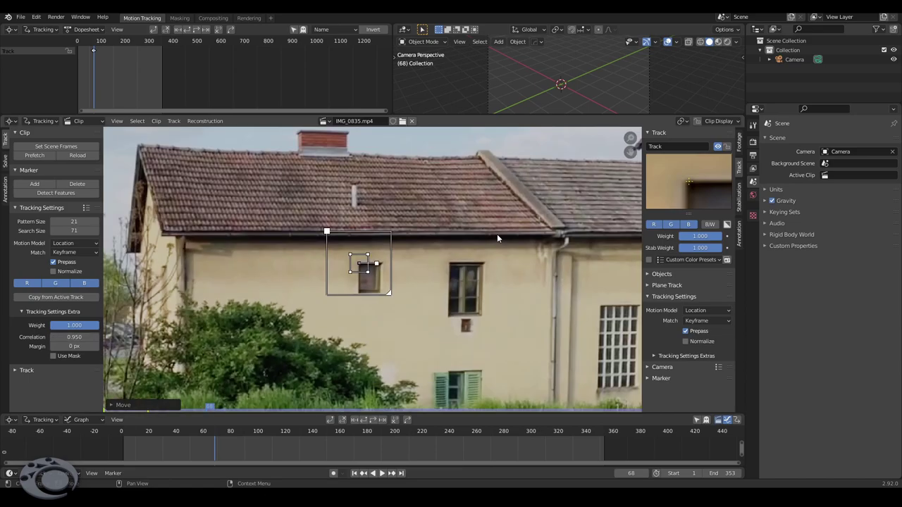
pyautogui.scroll(-1, 497, 234)
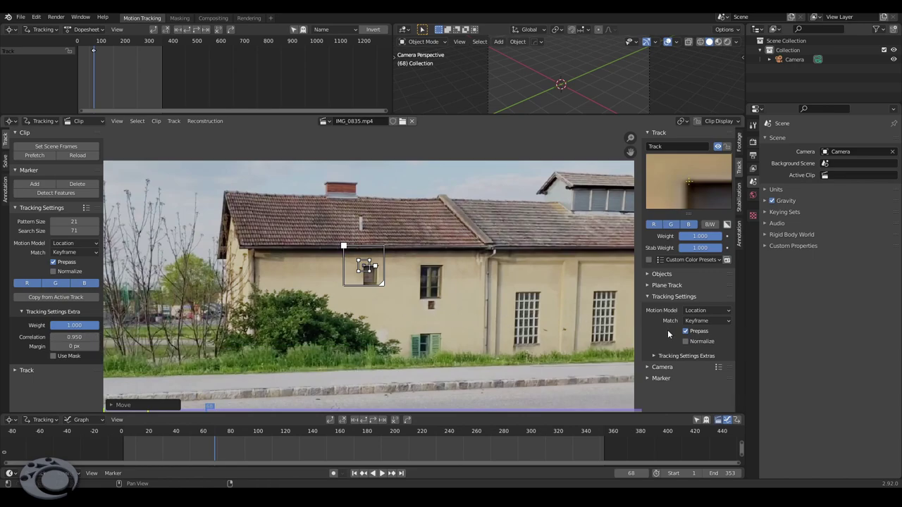
pyautogui.click(654, 356)
pyautogui.scroll(-2, 648, 355)
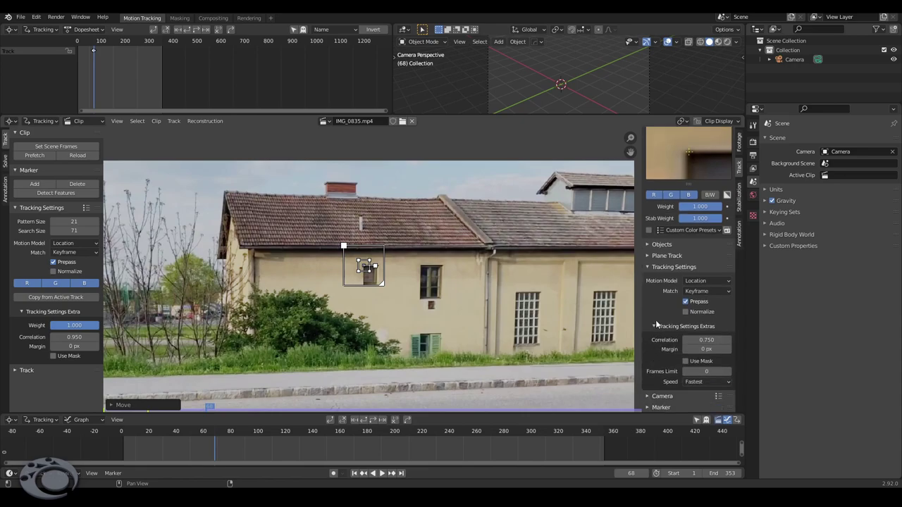
pyautogui.click(655, 326)
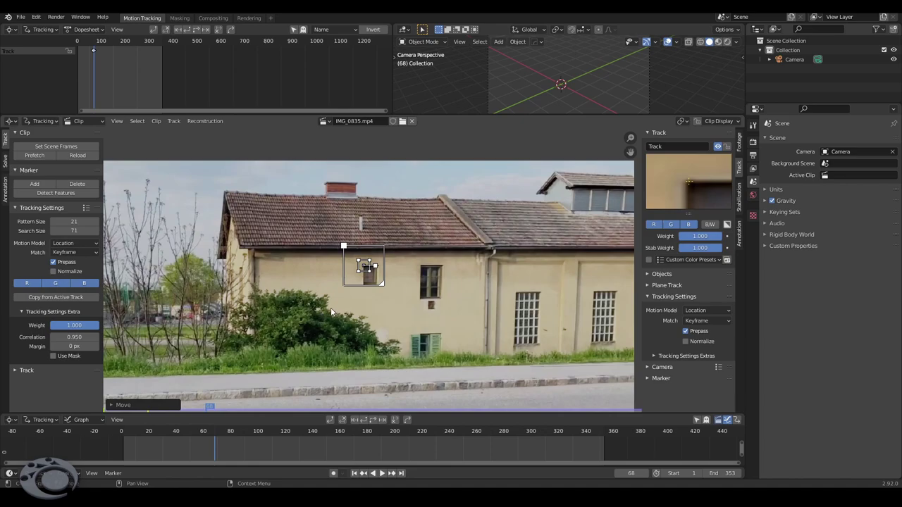
pyautogui.scroll(-2, 364, 282)
pyautogui.moveTo(373, 313); pyautogui.dragTo(426, 265, button='middle')
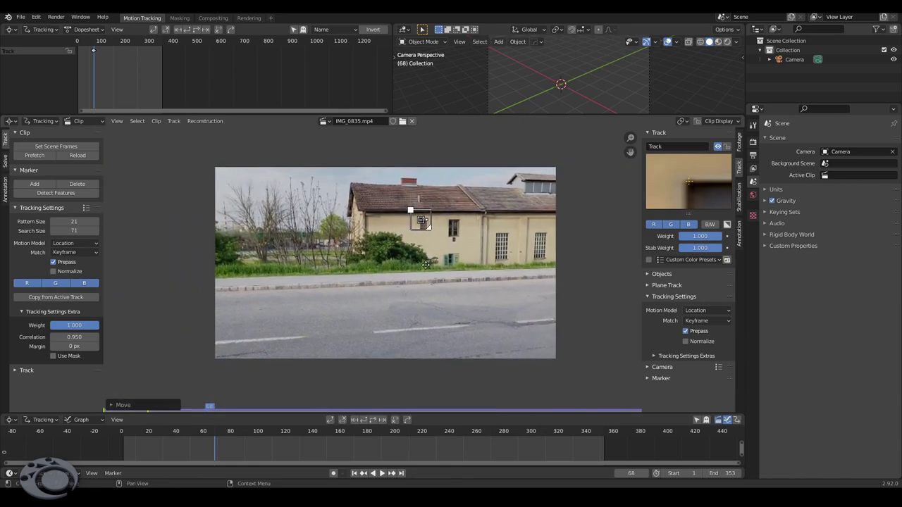
pyautogui.scroll(1, 440, 245)
pyautogui.scroll(1, 440, 245)
pyautogui.scroll(1, 407, 335)
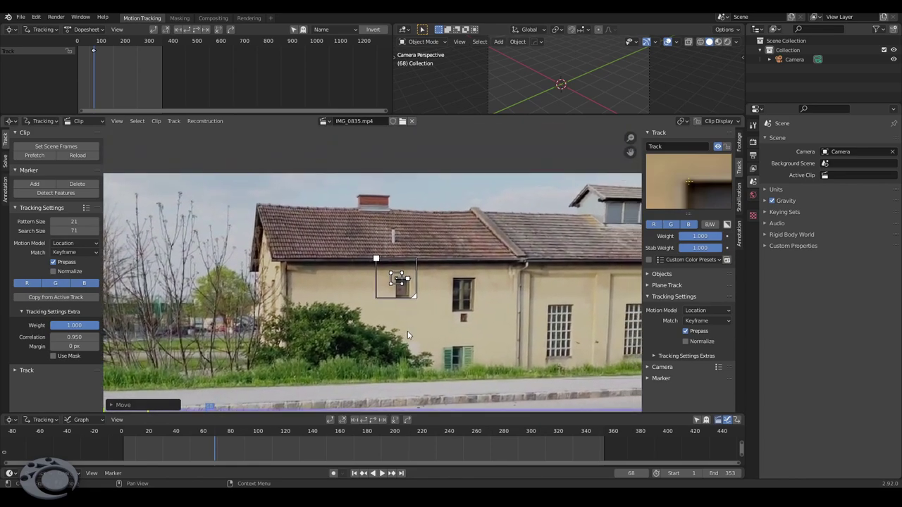
pyautogui.scroll(2, 401, 315)
pyautogui.scroll(1, 426, 310)
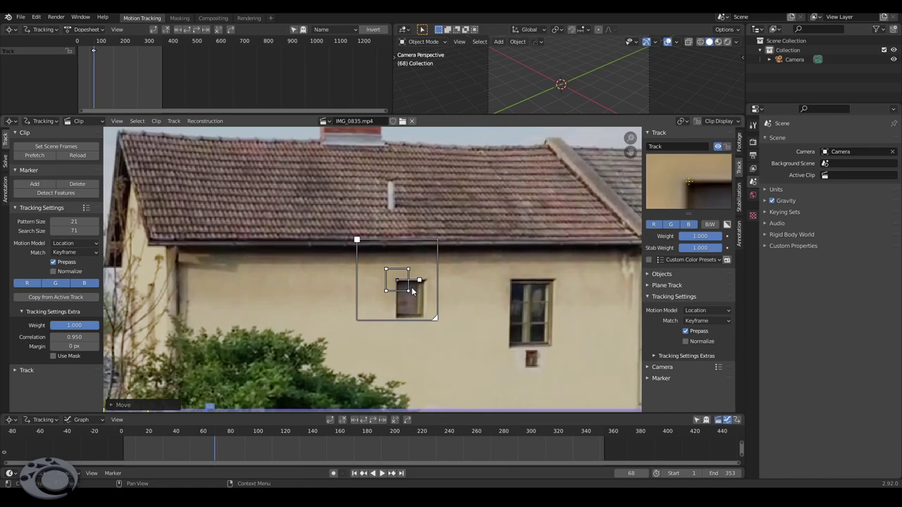
pyautogui.scroll(2, 412, 310)
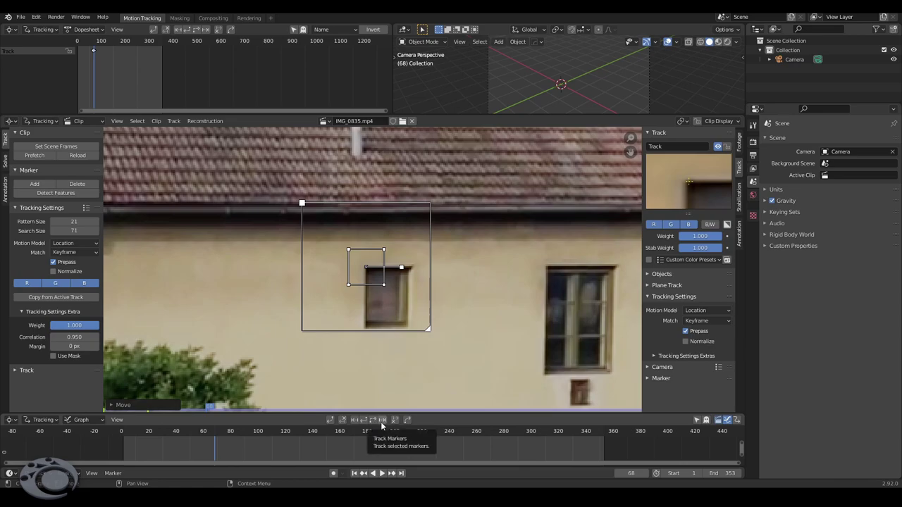
# - Track the window-corner marker forward, then clear its bad path after frame 75
pyautogui.click(381, 420)
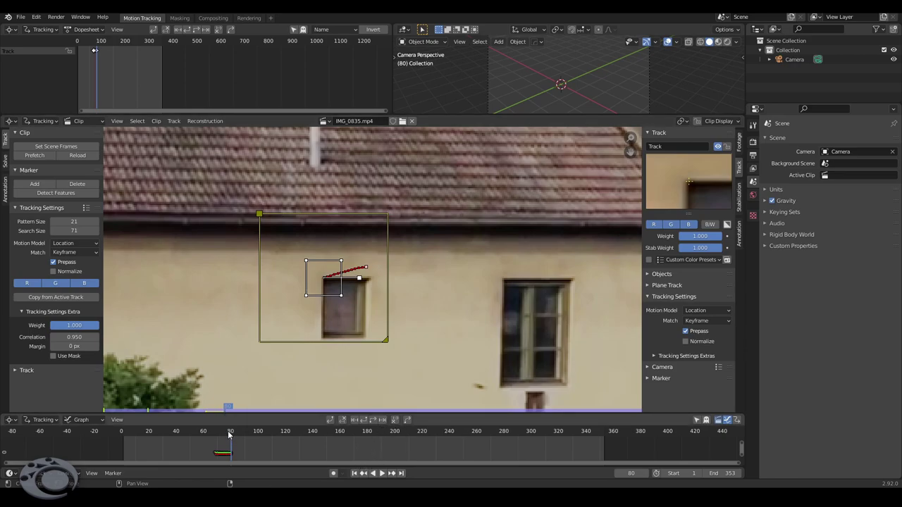
pyautogui.moveTo(228, 434); pyautogui.dragTo(224, 432)
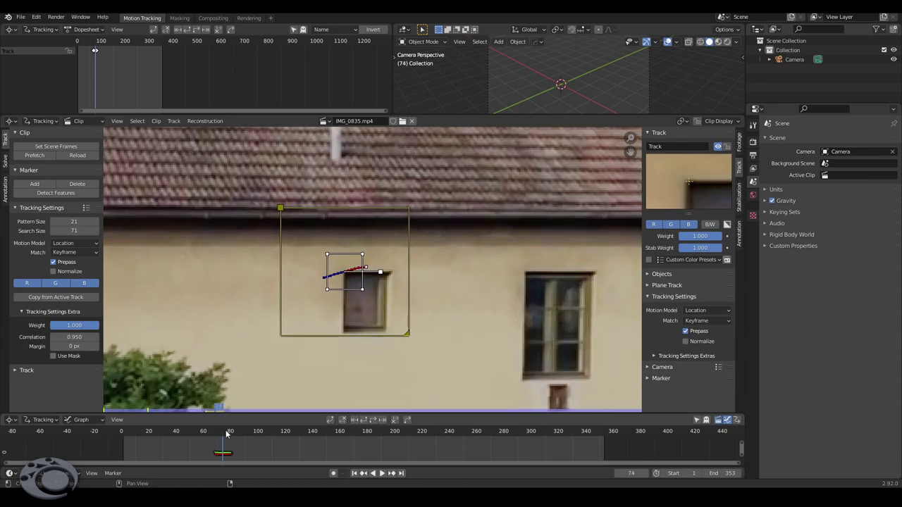
pyautogui.click(396, 421)
# - From the frame 70 keyframe, track the marker backwards to the clip start
pyautogui.scroll(-4, 407, 301)
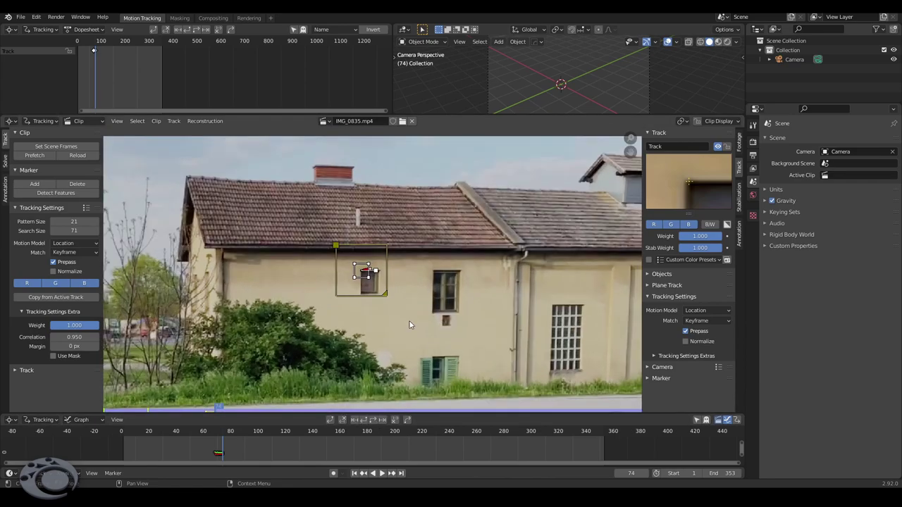
pyautogui.click(355, 475)
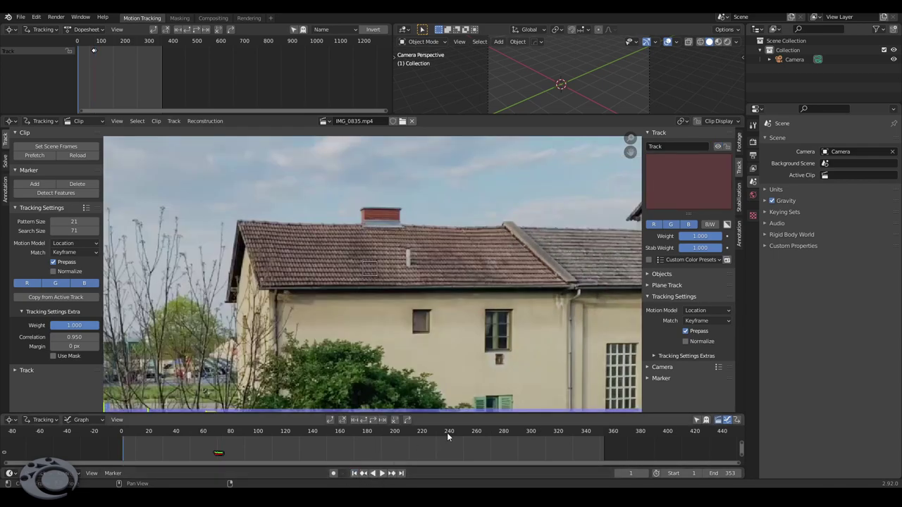
pyautogui.click(210, 409)
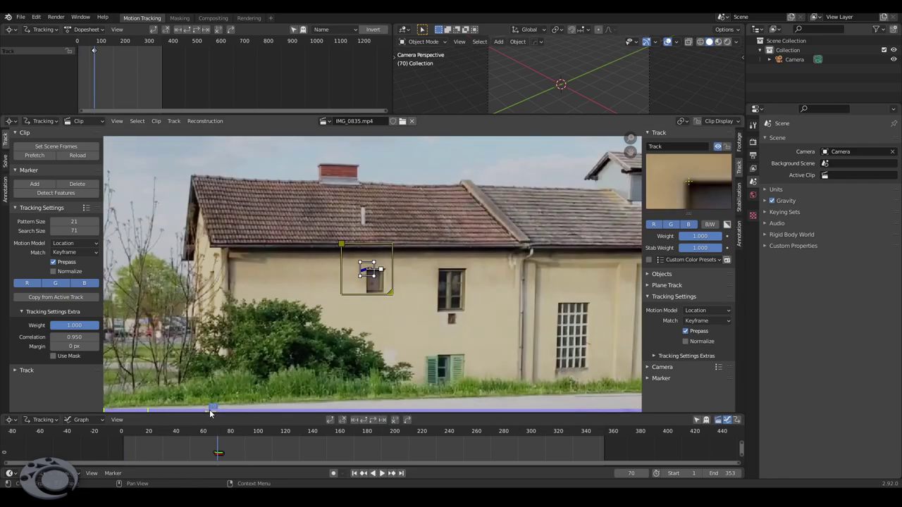
pyautogui.click(364, 419)
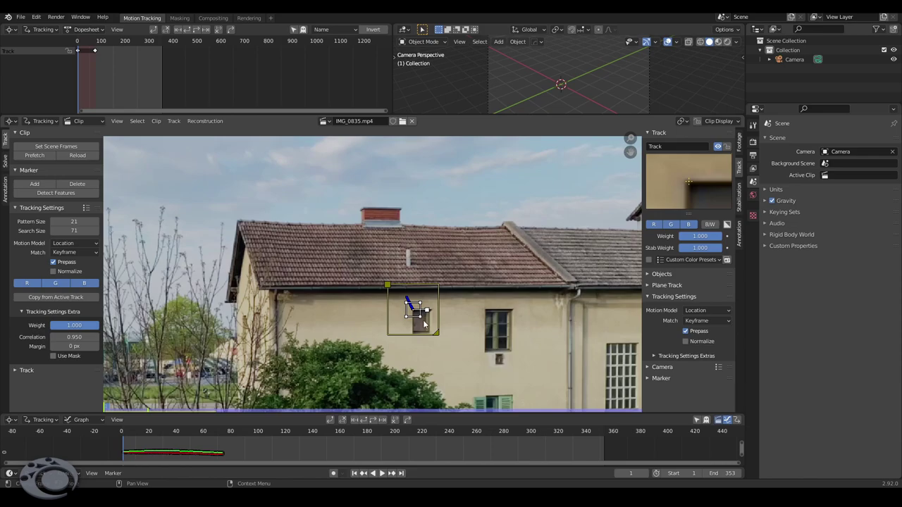
# - Widen the window marker's search area around frames 70 and 72, then track forward to frame 353
pyautogui.scroll(-3, 412, 303)
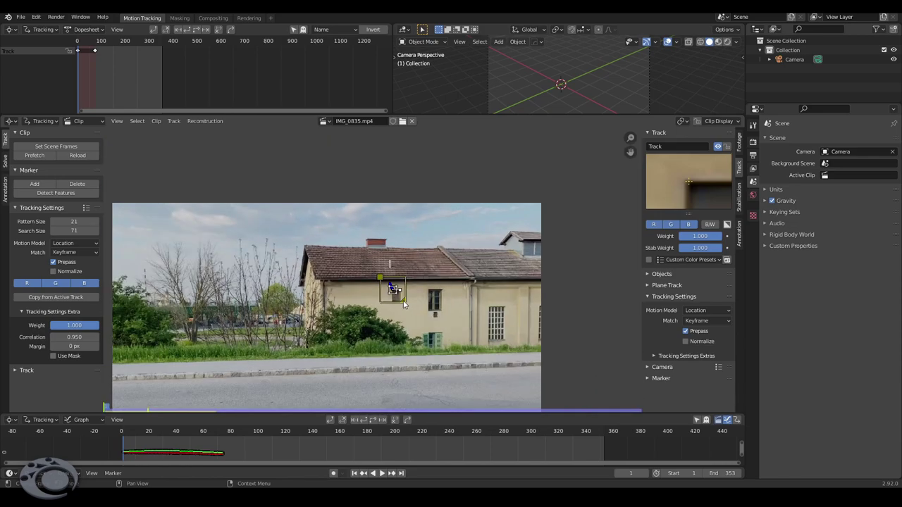
pyautogui.moveTo(403, 304); pyautogui.dragTo(434, 358)
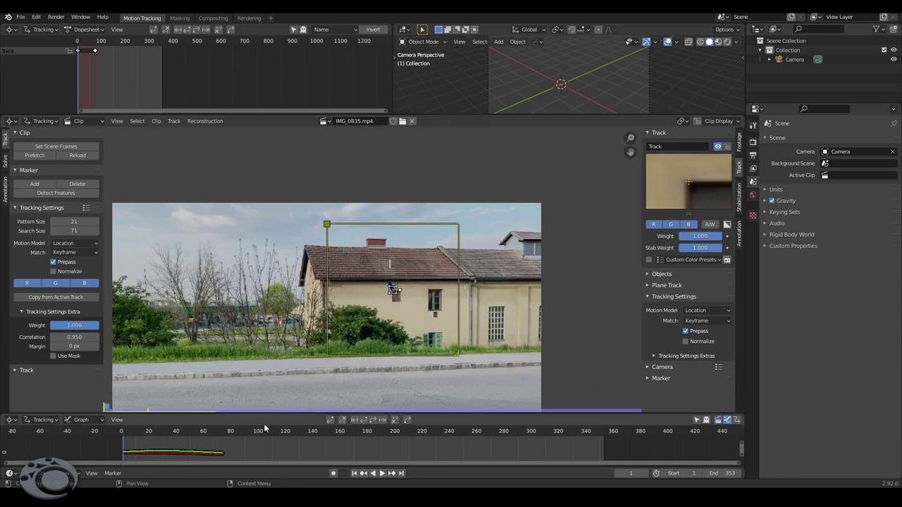
pyautogui.click(209, 415)
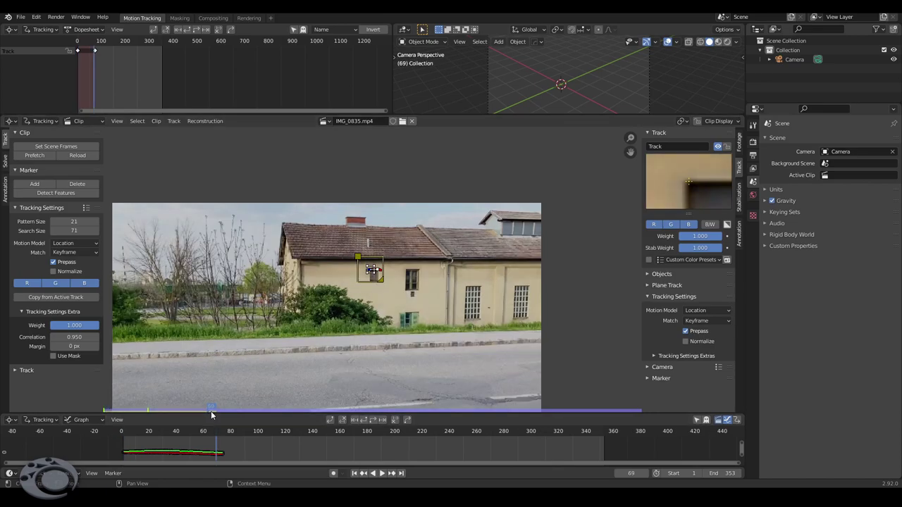
pyautogui.moveTo(209, 415); pyautogui.dragTo(105, 402)
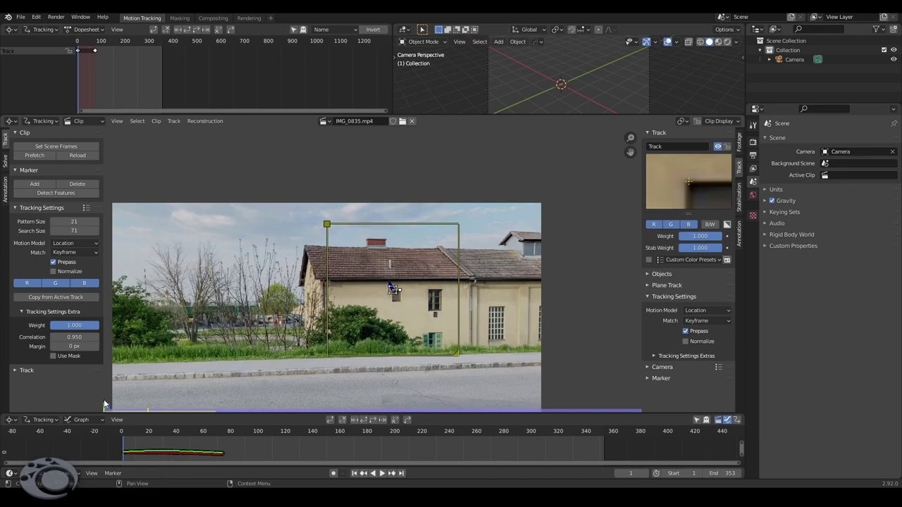
pyautogui.moveTo(104, 406); pyautogui.dragTo(213, 407)
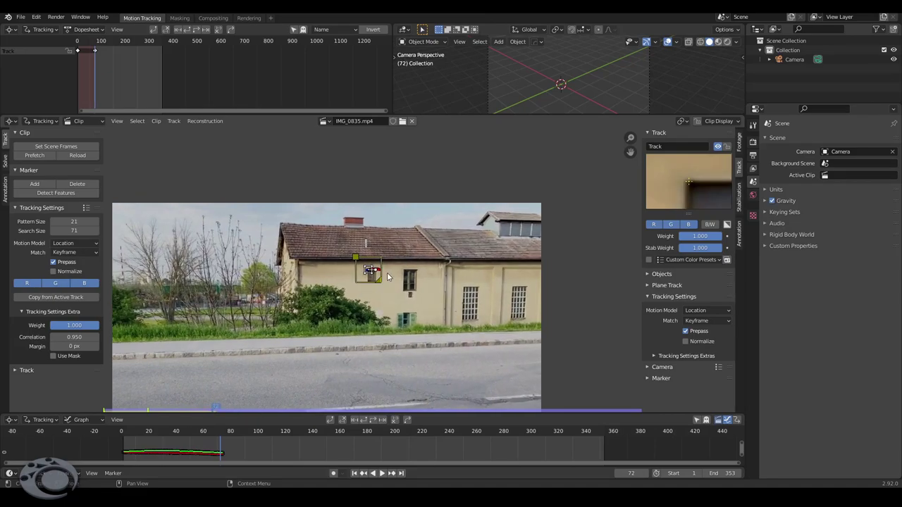
pyautogui.moveTo(355, 257); pyautogui.dragTo(270, 172)
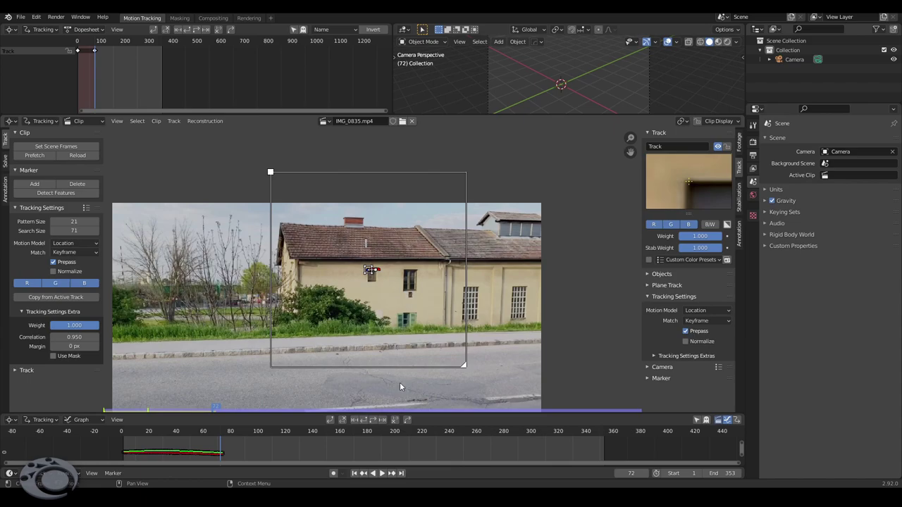
pyautogui.click(374, 418)
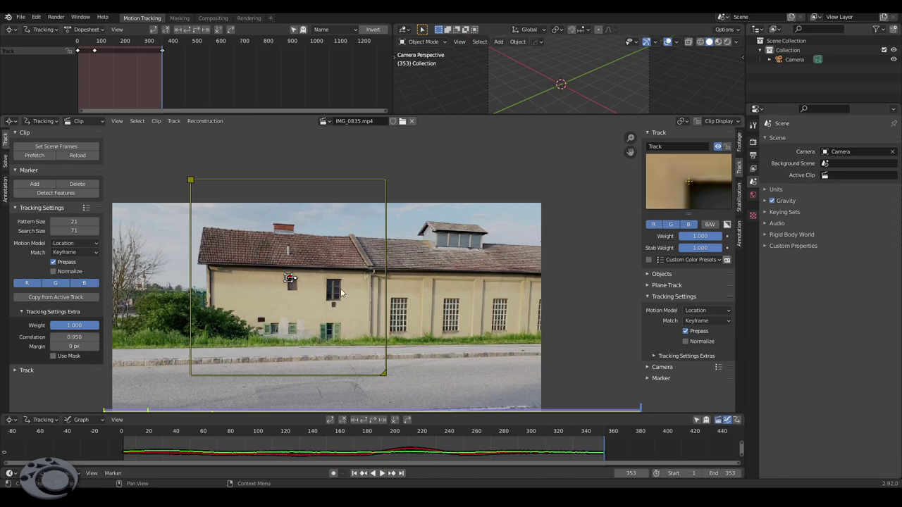
# - Place a new marker, Track.001, on the roof tiles near the chimney
pyautogui.scroll(3, 348, 286)
pyautogui.scroll(2, 320, 290)
pyautogui.moveTo(321, 290); pyautogui.dragTo(469, 310, button='middle')
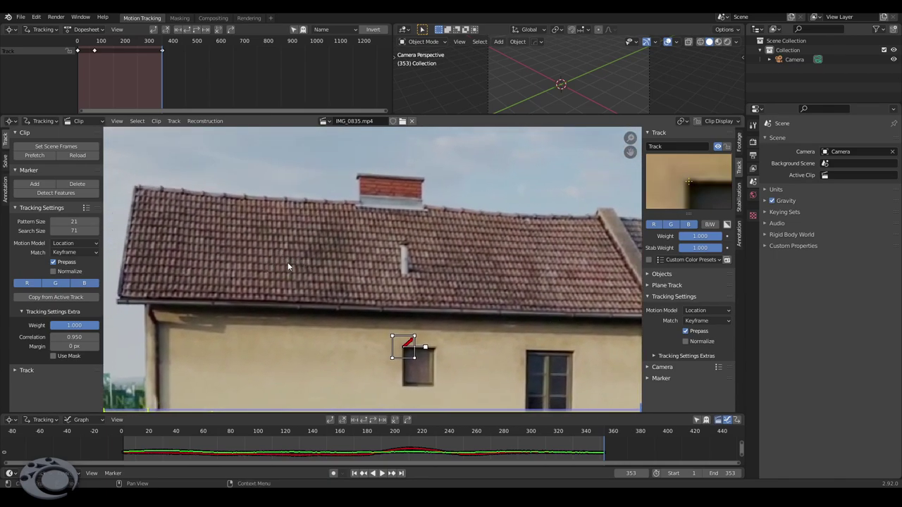
pyautogui.scroll(-5, 311, 271)
pyautogui.scroll(5, 302, 265)
pyautogui.moveTo(309, 270); pyautogui.dragTo(314, 271, button='middle')
pyautogui.scroll(1, 359, 286)
pyautogui.scroll(2, 349, 278)
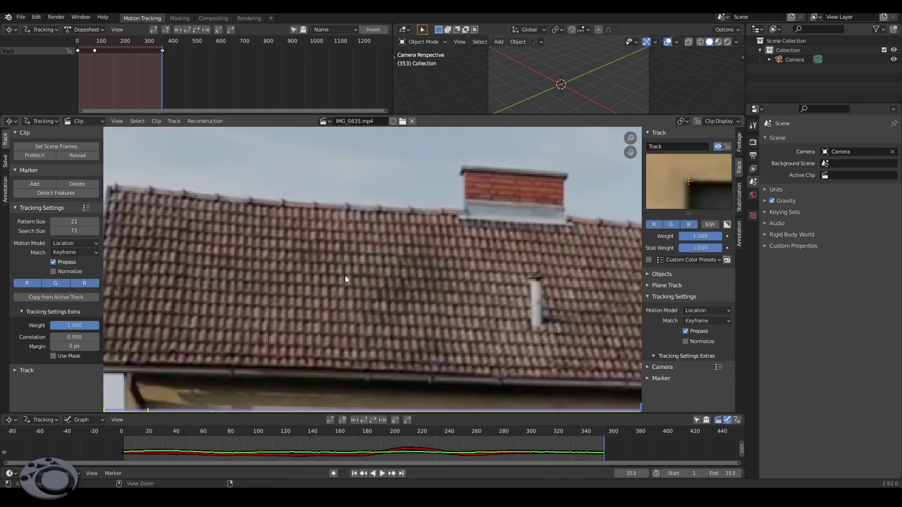
pyautogui.keyDown('ctrl'); pyautogui.click(344, 274); pyautogui.keyUp('ctrl')
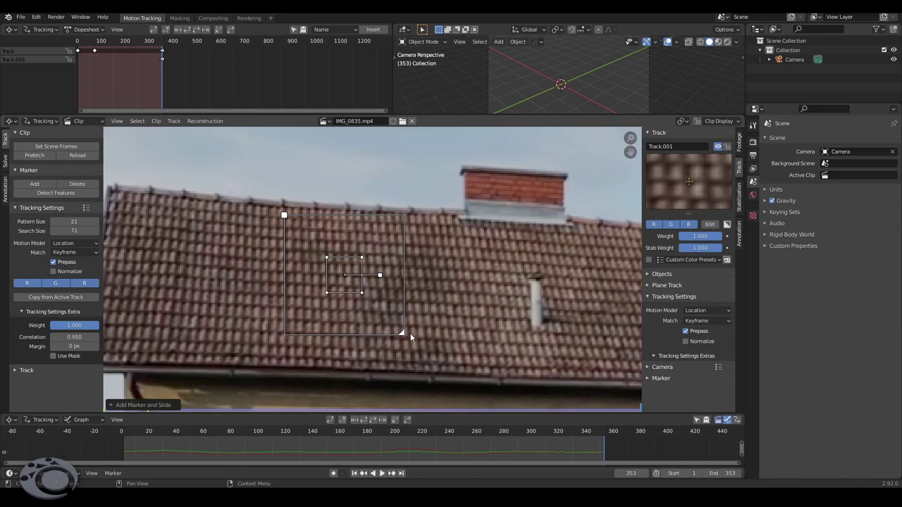
# - Drag Track.001's search area out into a very large box
pyautogui.scroll(-1, 410, 336)
pyautogui.scroll(-1, 394, 335)
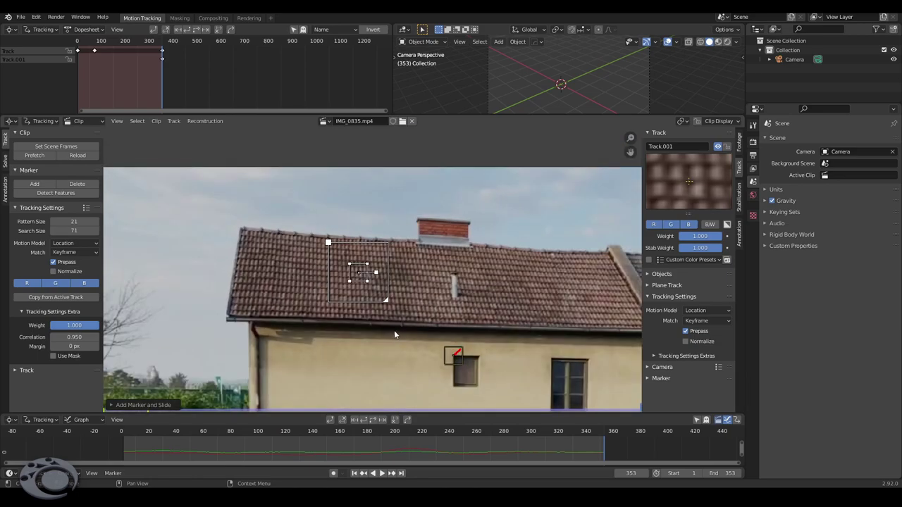
pyautogui.moveTo(386, 302); pyautogui.dragTo(433, 306)
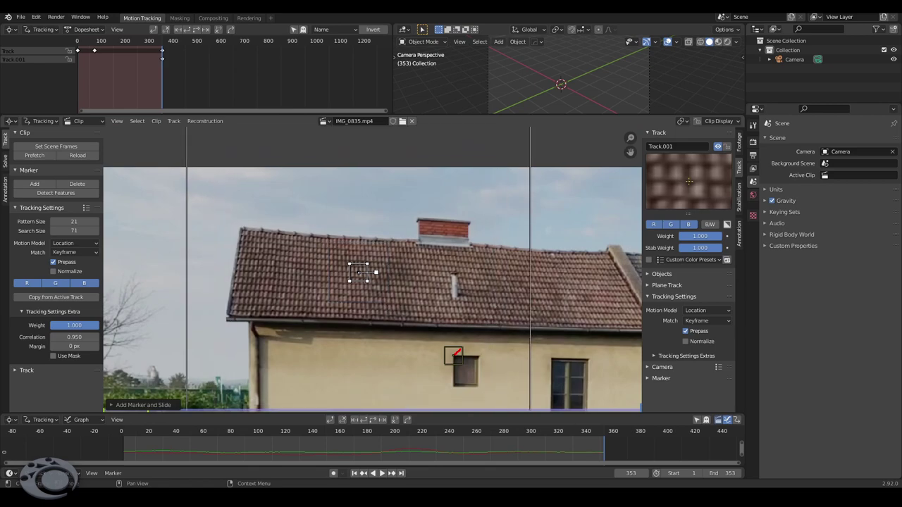
pyautogui.scroll(-2, 432, 306)
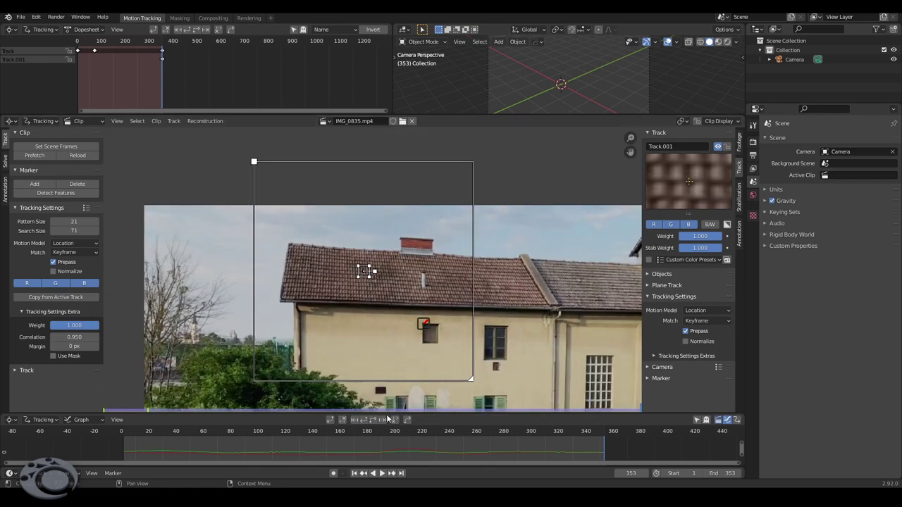
# - Shrink Track.001's search area to a moderate box and show its extras, correlation 0.747
pyautogui.click(363, 421)
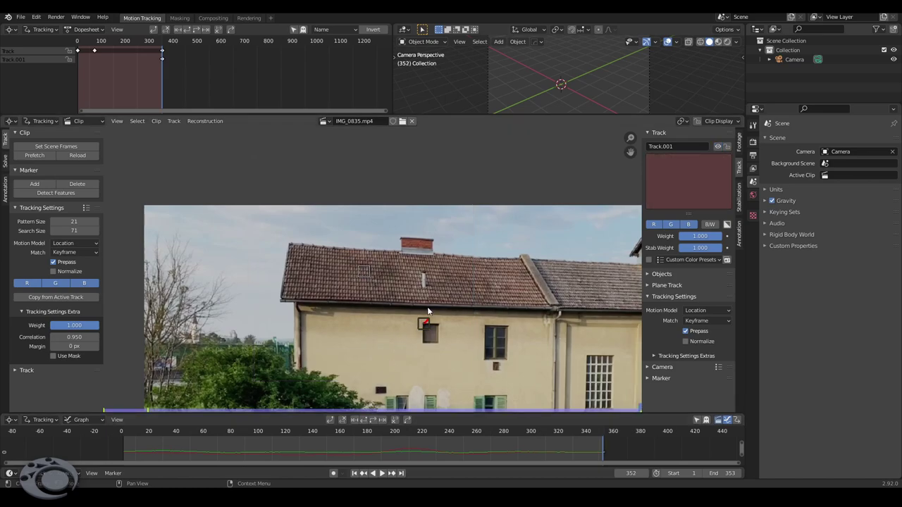
pyautogui.press('Right')
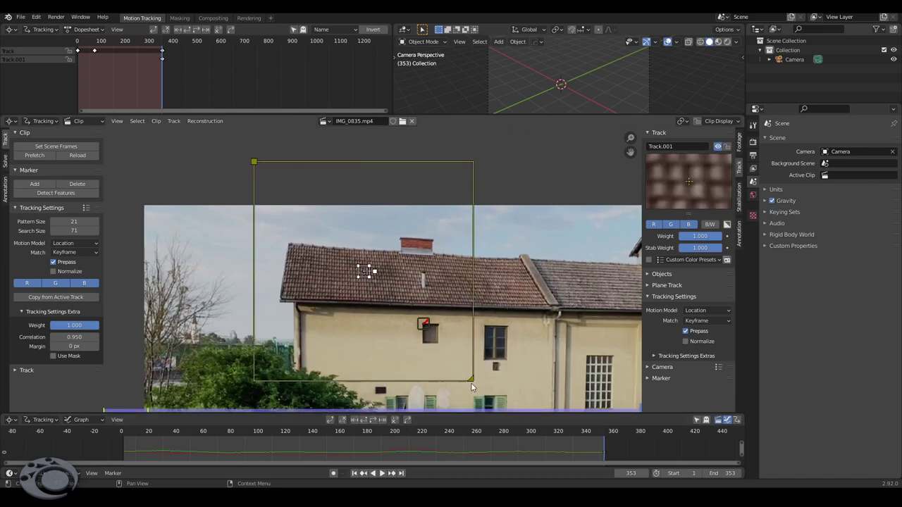
pyautogui.moveTo(470, 378); pyautogui.dragTo(412, 320)
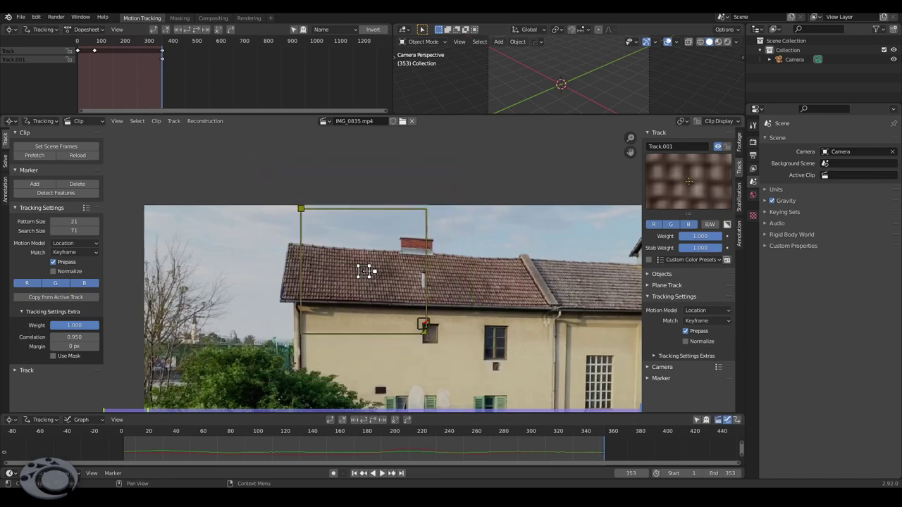
pyautogui.press('Left')
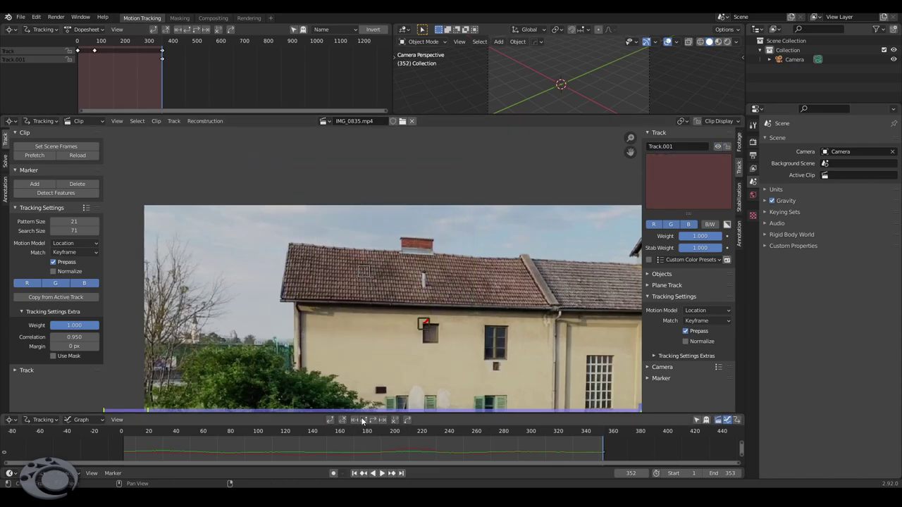
pyautogui.press('Right')
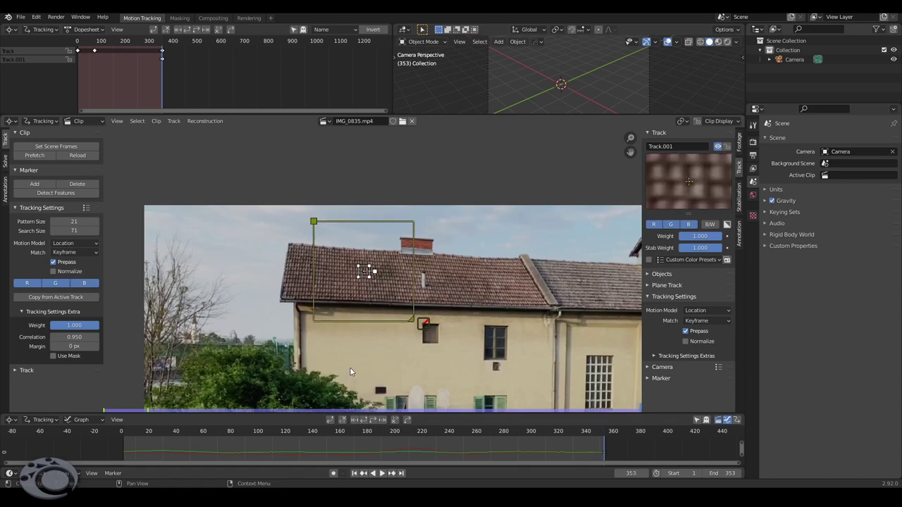
pyautogui.click(657, 357)
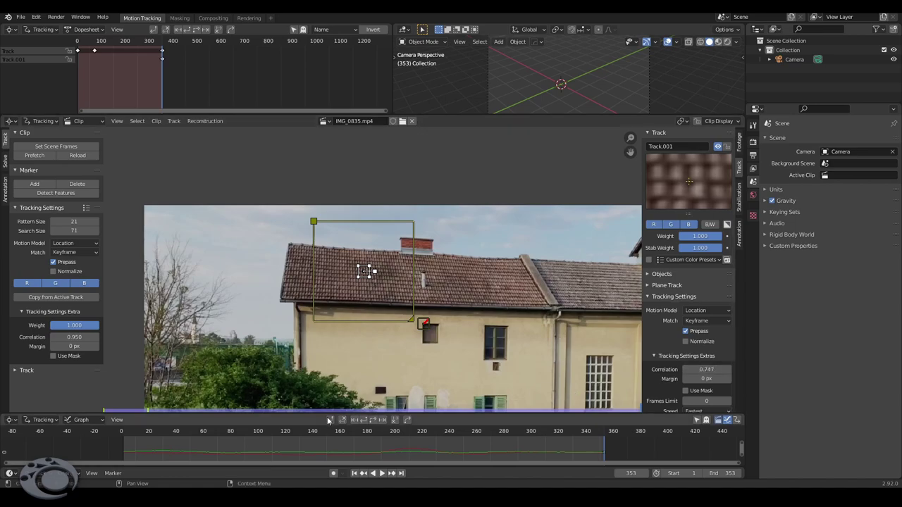
# - Track Track.001 backward from frame 353, check it near frame 310, and return to frame 353
pyautogui.hotkey('shift', 'ctrl', 't')
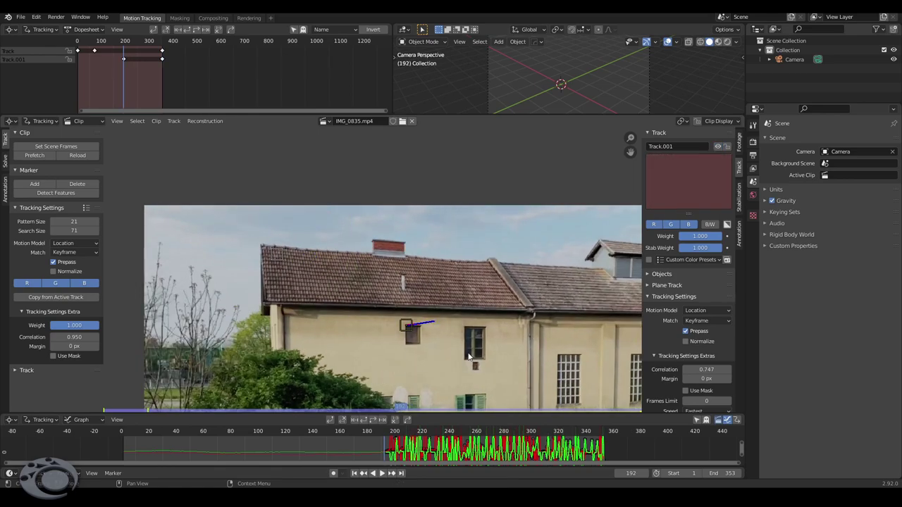
pyautogui.moveTo(469, 357)
pyautogui.keyDown('ctrl'); pyautogui.mouseDown(button='middle')
pyautogui.moveTo(461, 338)
pyautogui.moveTo(485, 364)
pyautogui.mouseUp(button='middle'); pyautogui.keyUp('ctrl')
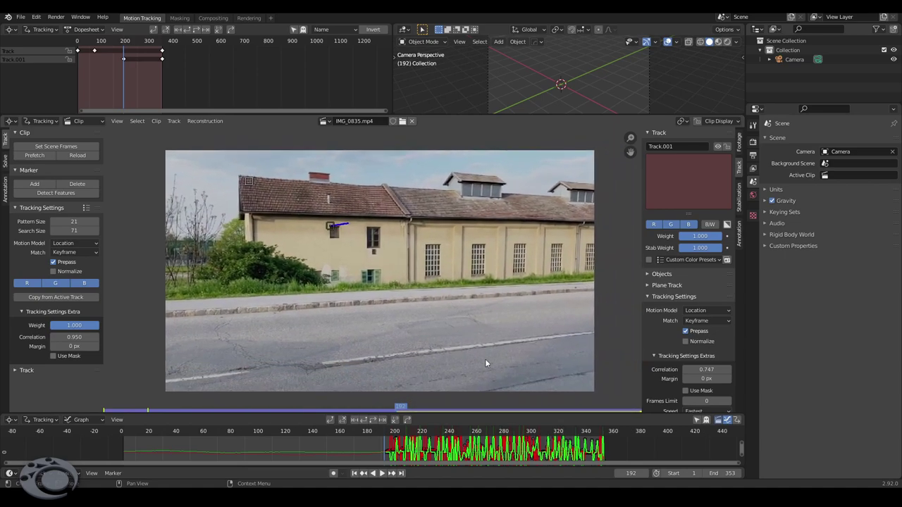
pyautogui.moveTo(462, 430); pyautogui.dragTo(468, 430)
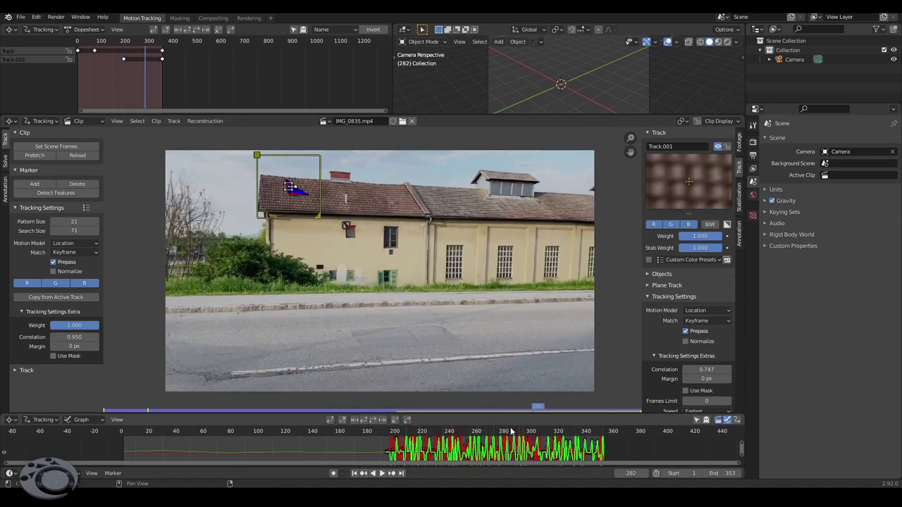
pyautogui.click(400, 473)
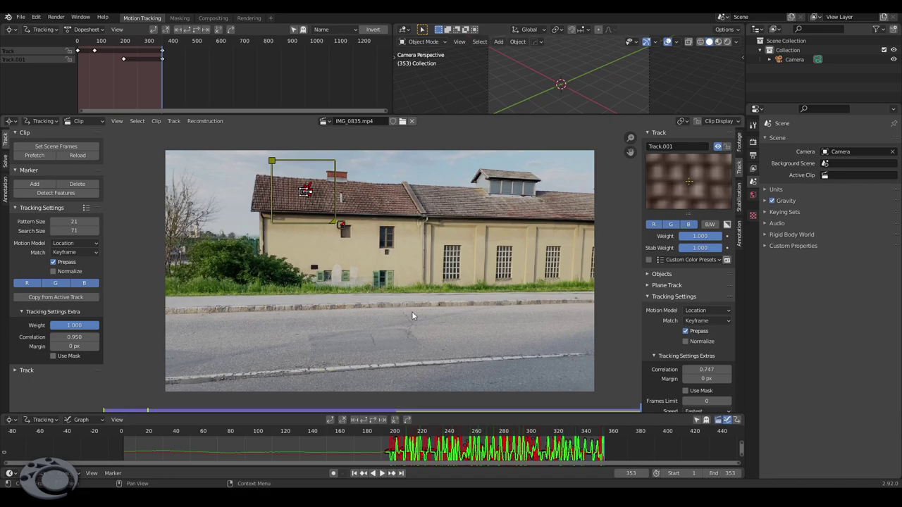
# - Delete the roof marker, add a new one on the chimney corner, and track it backward
pyautogui.press('x')
pyautogui.click(370, 253)
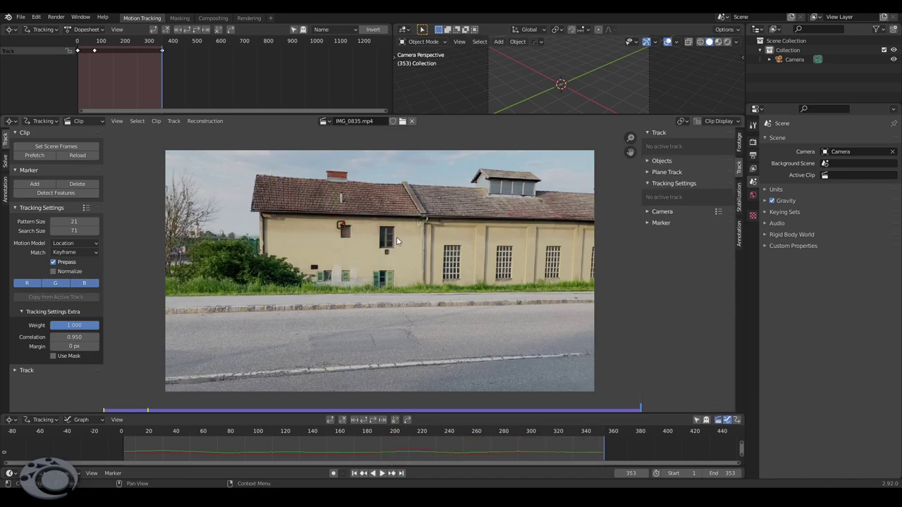
pyautogui.scroll(2, 396, 241)
pyautogui.scroll(3, 418, 256)
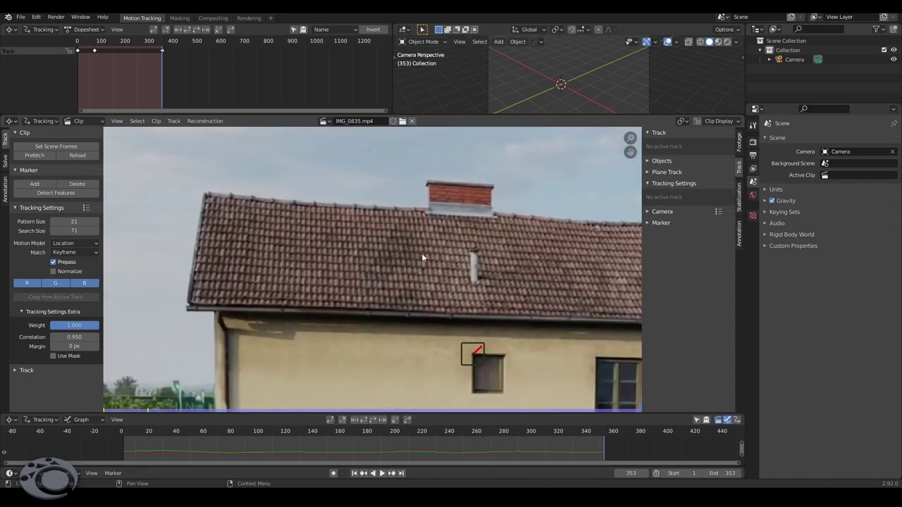
pyautogui.scroll(2, 422, 215)
pyautogui.moveTo(446, 203); pyautogui.dragTo(447, 243, button='middle')
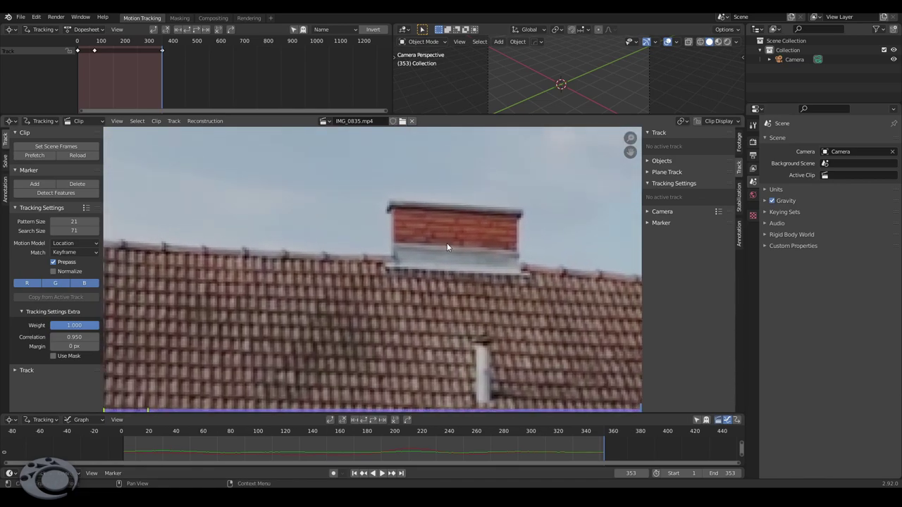
pyautogui.keyDown('ctrl'); pyautogui.click(390, 203); pyautogui.keyUp('ctrl')
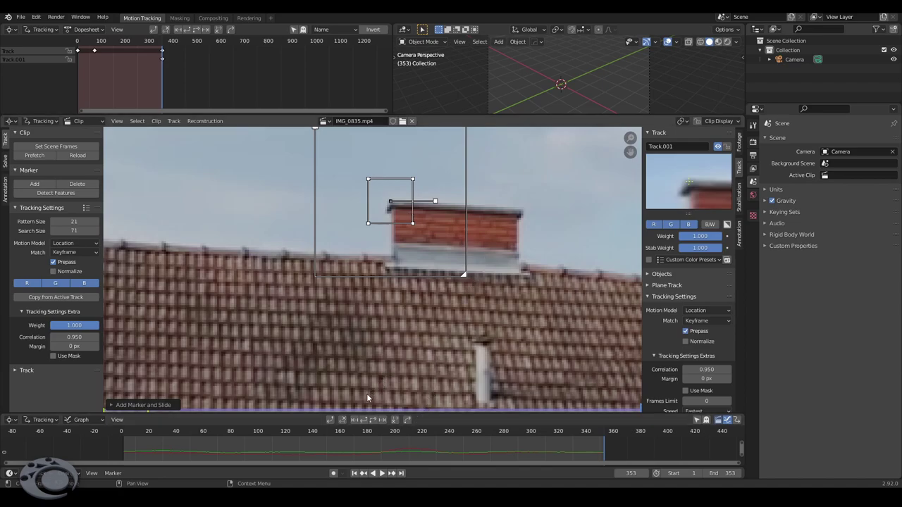
pyautogui.hotkey('shift', 'ctrl', 't')
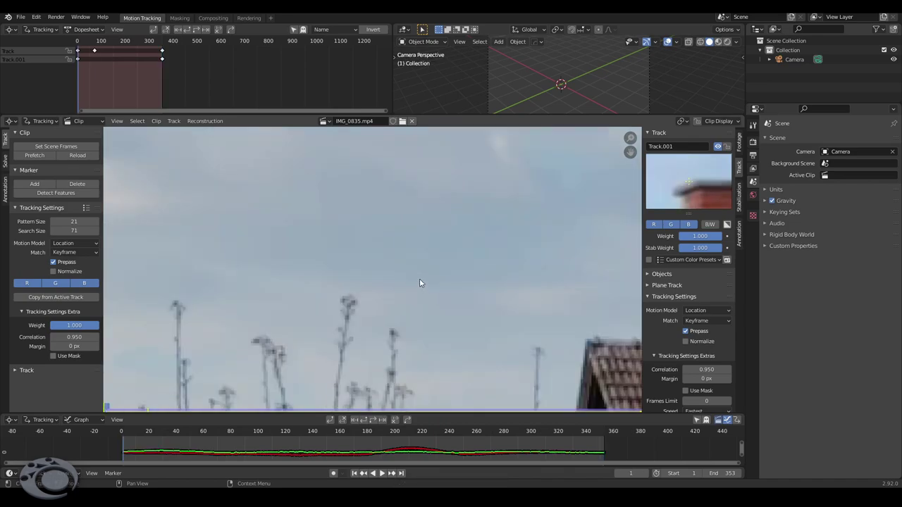
# - Inspect the chimney track with view lock on by scrubbing from frame 193, then return to frame 1
pyautogui.scroll(-2, 419, 280)
pyautogui.scroll(-2, 419, 280)
pyautogui.scroll(-2, 419, 280)
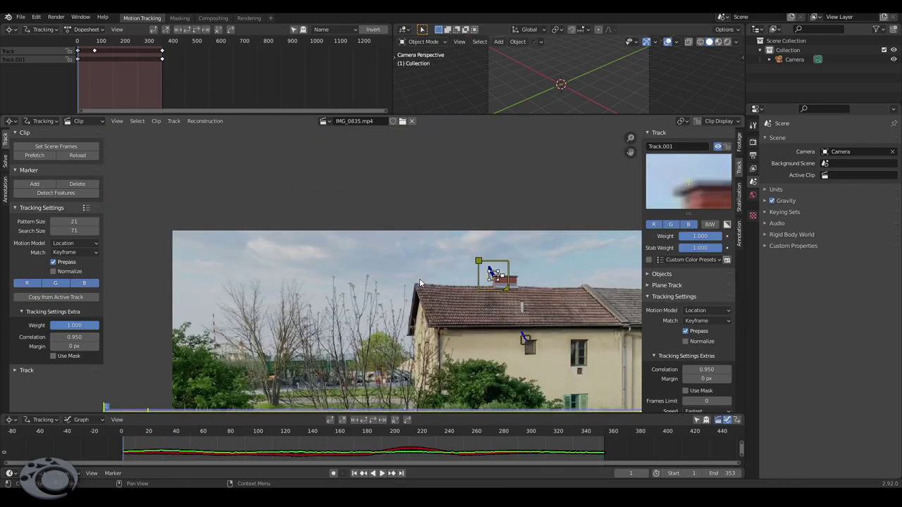
pyautogui.scroll(-1, 419, 280)
pyautogui.moveTo(419, 281); pyautogui.dragTo(412, 244, button='middle')
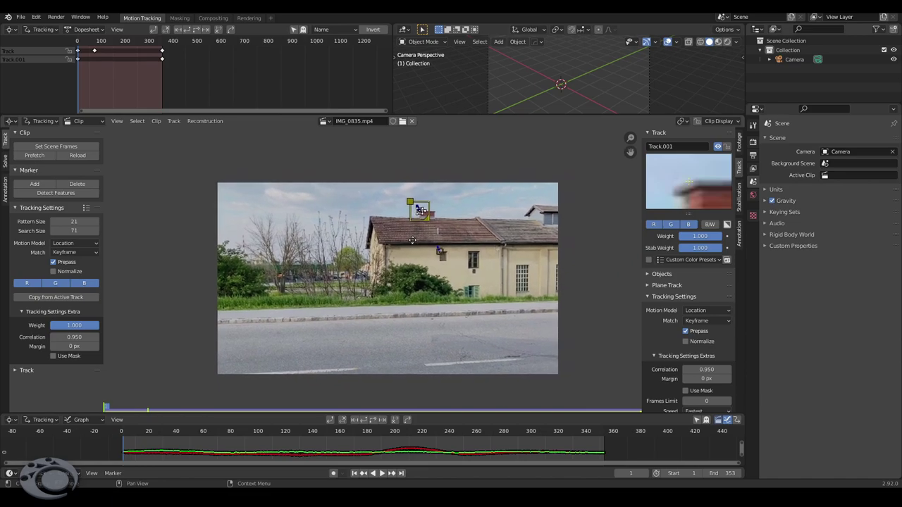
pyautogui.scroll(2, 412, 244)
pyautogui.scroll(-2, 412, 244)
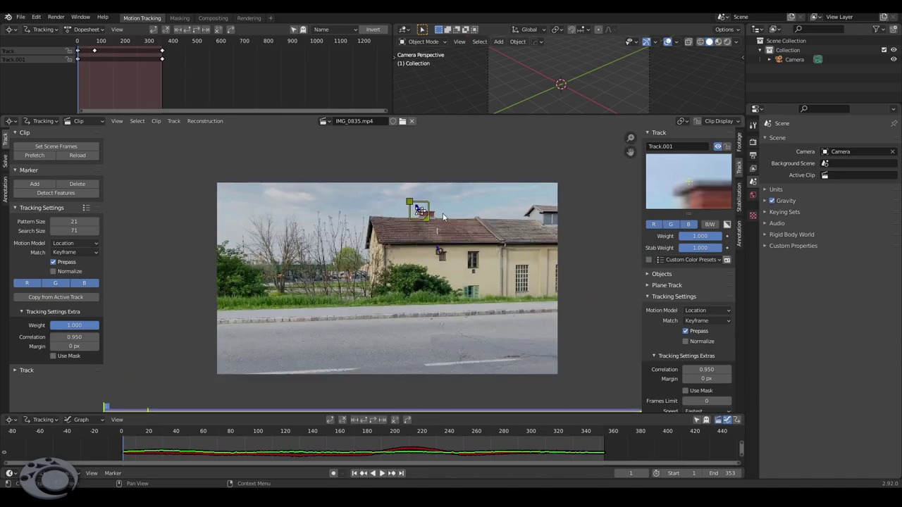
pyautogui.moveTo(111, 413)
pyautogui.mouseDown()
pyautogui.moveTo(380, 399)
pyautogui.moveTo(215, 405)
pyautogui.mouseUp()
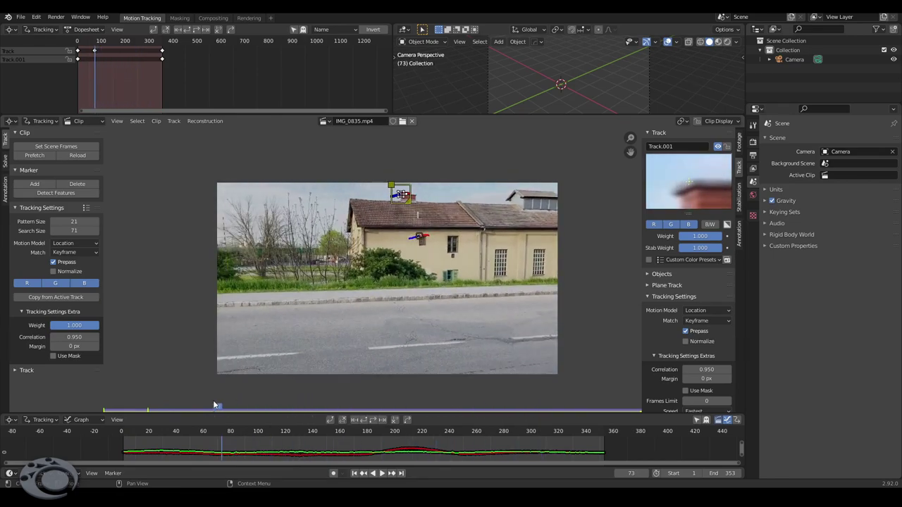
pyautogui.press('l')
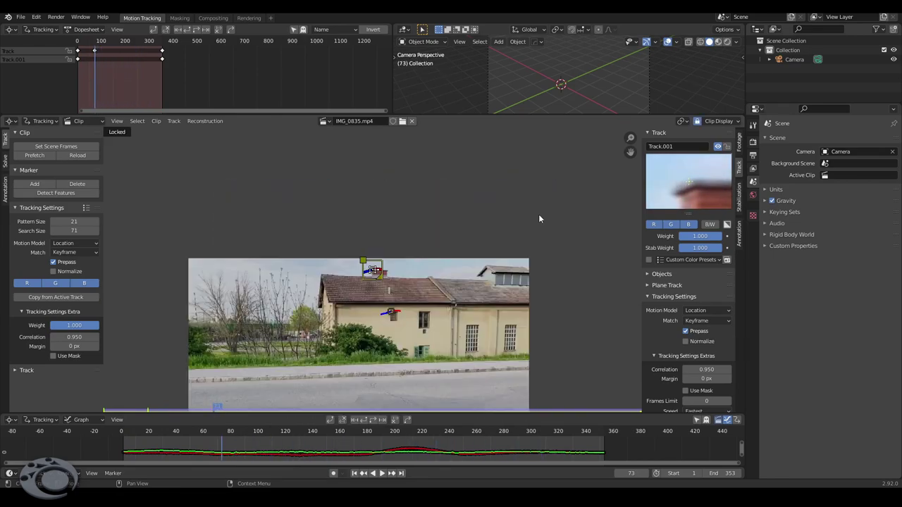
pyautogui.scroll(4, 387, 279)
pyautogui.scroll(2, 387, 280)
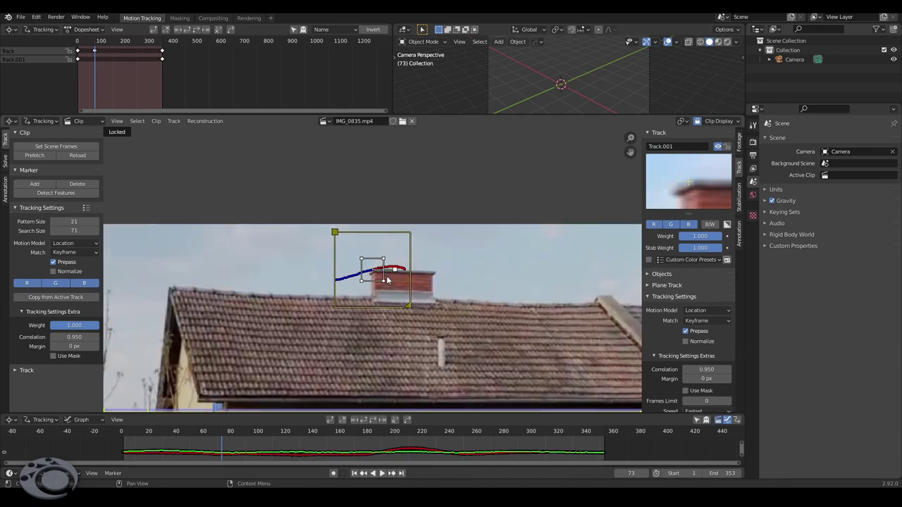
pyautogui.moveTo(215, 412)
pyautogui.mouseDown()
pyautogui.moveTo(616, 415)
pyautogui.moveTo(242, 412)
pyautogui.moveTo(361, 411)
pyautogui.moveTo(292, 422)
pyautogui.mouseUp()
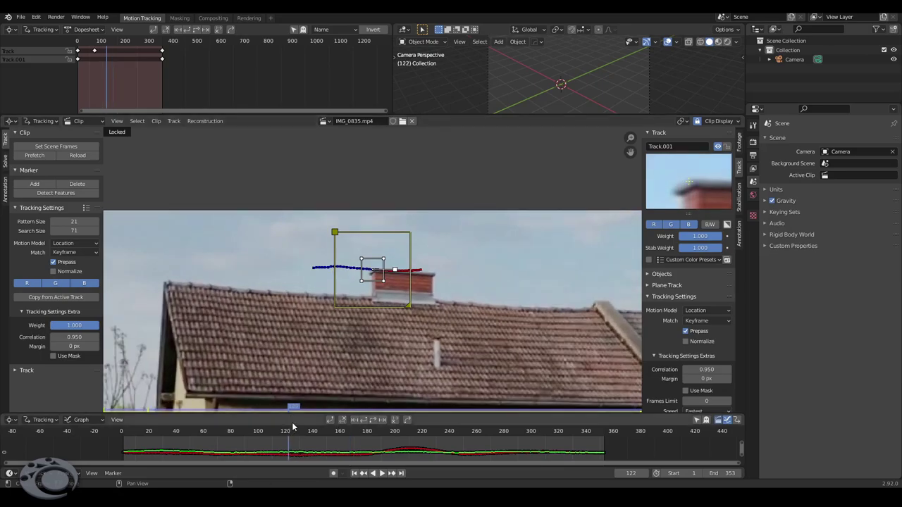
pyautogui.click(363, 474)
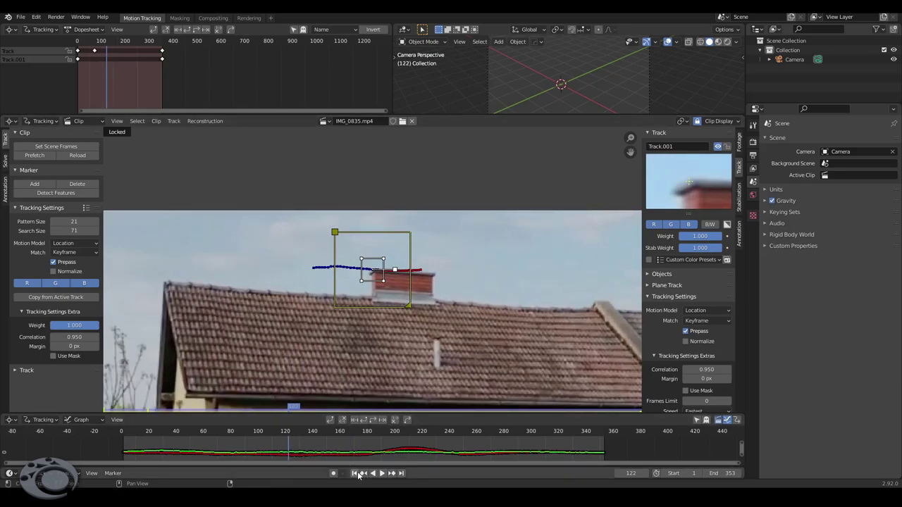
pyautogui.moveTo(527, 341)
pyautogui.mouseDown(button='middle')
pyautogui.moveTo(276, 231)
pyautogui.moveTo(531, 214)
pyautogui.mouseUp(button='middle')
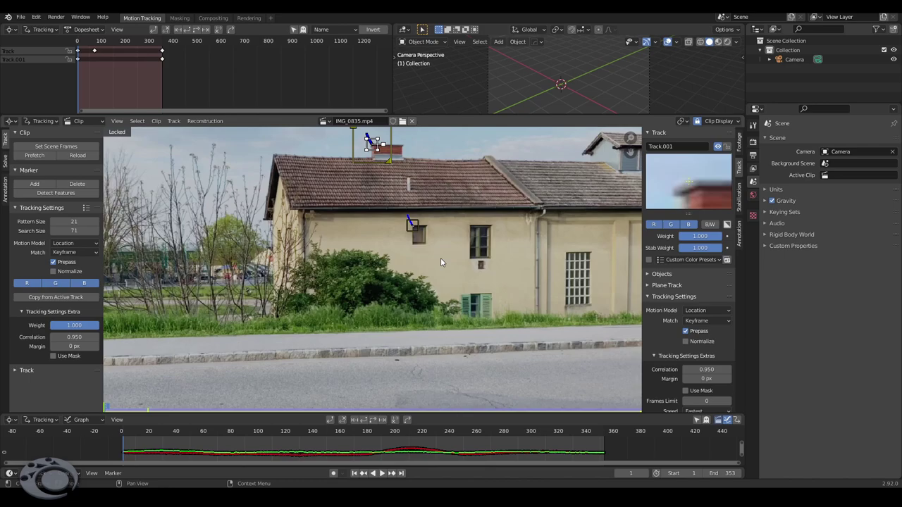
# - Set Motion Model to Location, Rotation & Scale and add a marker on the small wall window
pyautogui.click(95, 246)
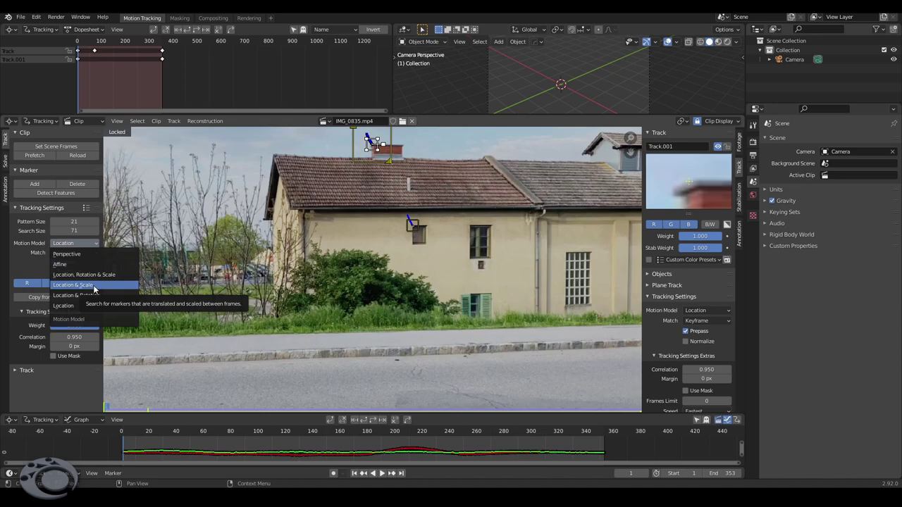
pyautogui.click(88, 274)
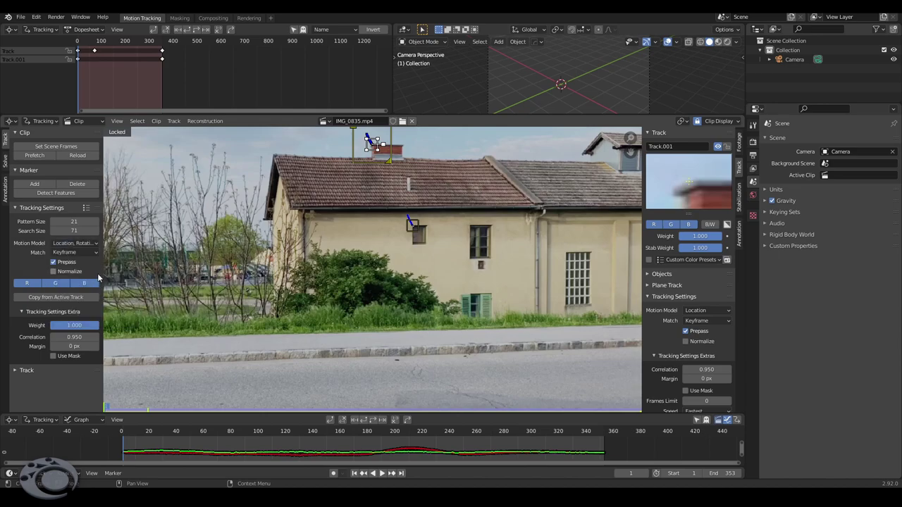
pyautogui.scroll(3, 516, 266)
pyautogui.moveTo(524, 262)
pyautogui.mouseDown(button='middle')
pyautogui.moveTo(311, 239)
pyautogui.moveTo(416, 244)
pyautogui.mouseUp(button='middle')
pyautogui.scroll(2, 337, 243)
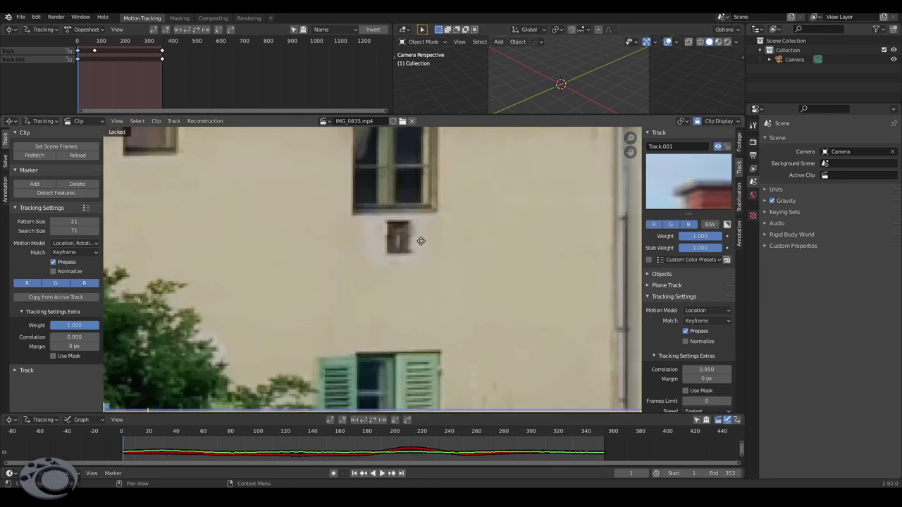
pyautogui.scroll(1, 401, 265)
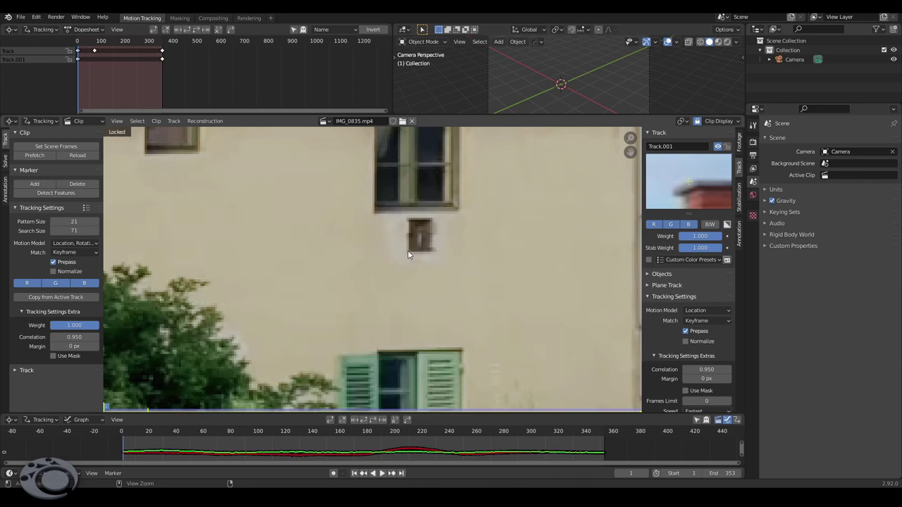
pyautogui.keyDown('ctrl'); pyautogui.click(408, 254); pyautogui.keyUp('ctrl')
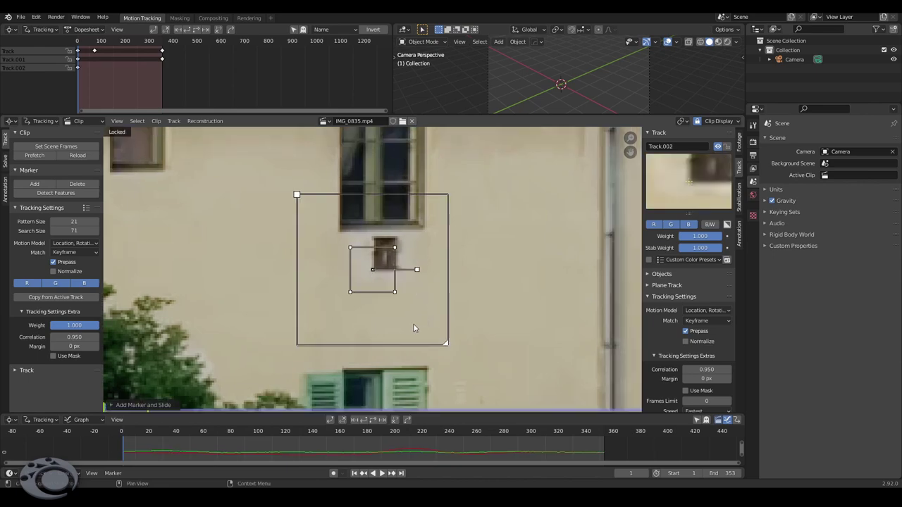
# - Track Track.002 to frame 353, check it at frames 98 and 55, and return to frame 1
pyautogui.click(375, 420)
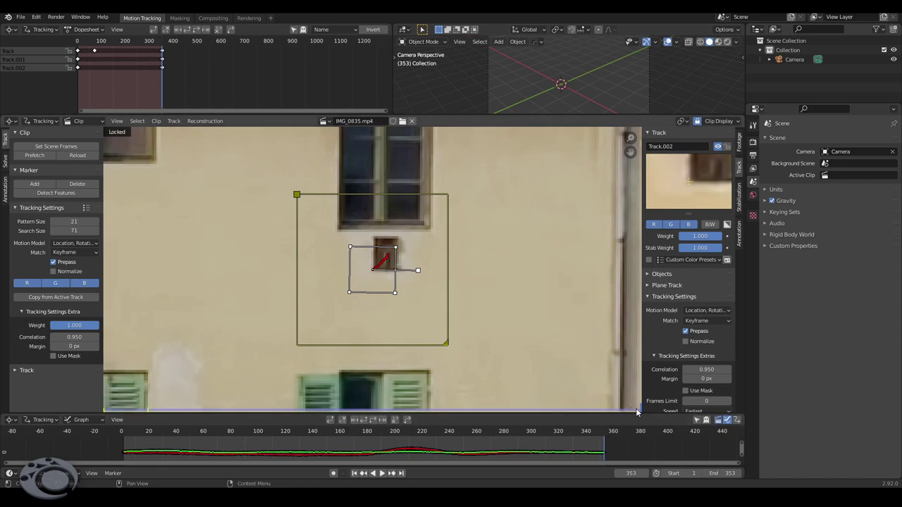
pyautogui.moveTo(636, 412); pyautogui.dragTo(282, 412)
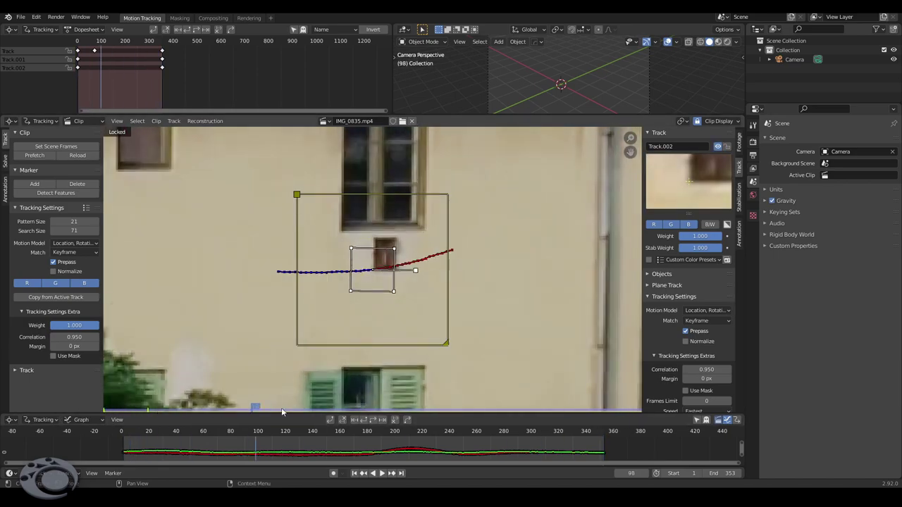
pyautogui.moveTo(281, 412); pyautogui.dragTo(188, 410)
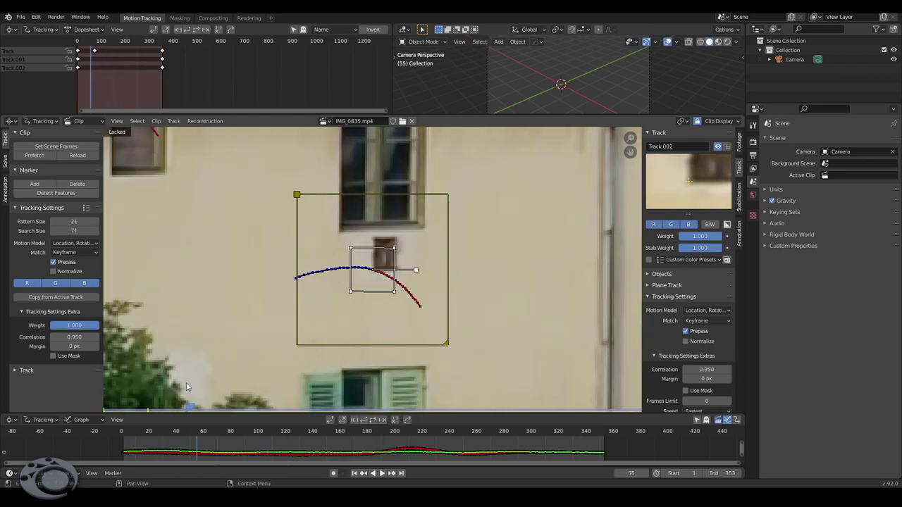
pyautogui.click(355, 473)
# - Add marker Track.003 on the road asphalt below the curb stones at frame 1
pyautogui.scroll(-3, 511, 230)
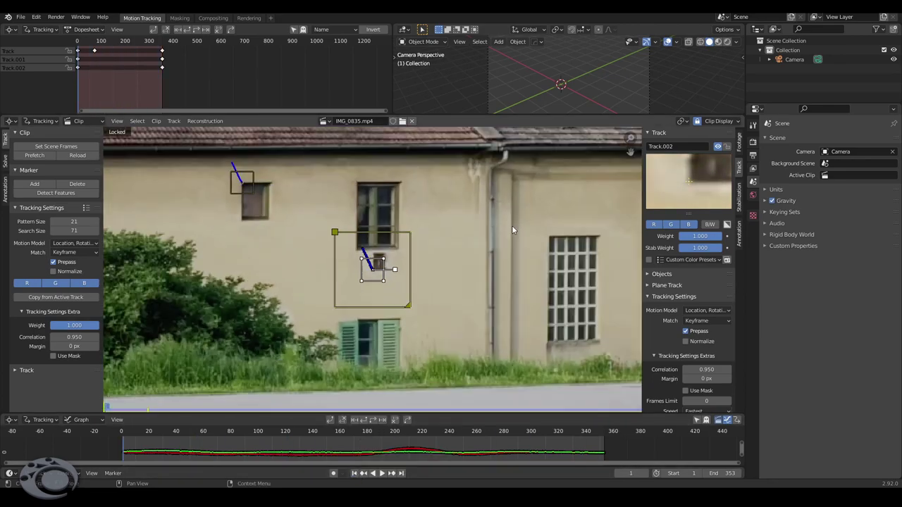
pyautogui.scroll(-2, 512, 229)
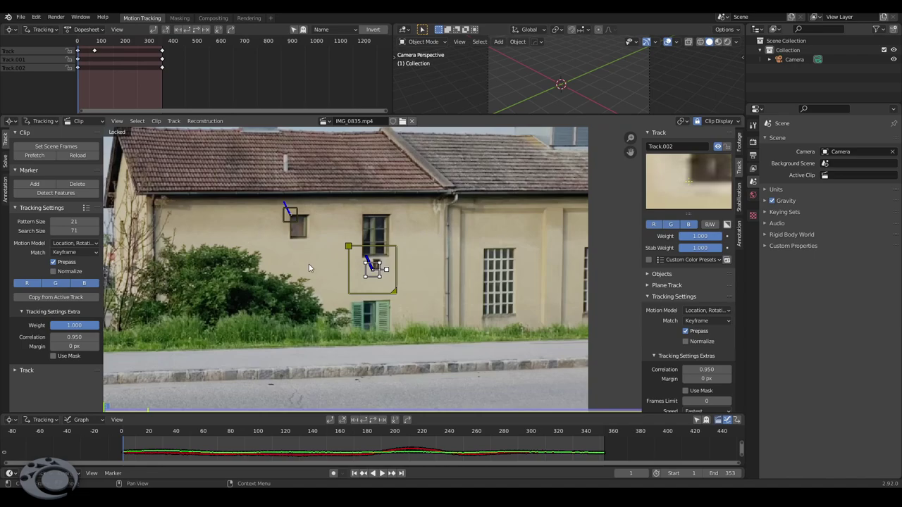
pyautogui.scroll(1, 285, 250)
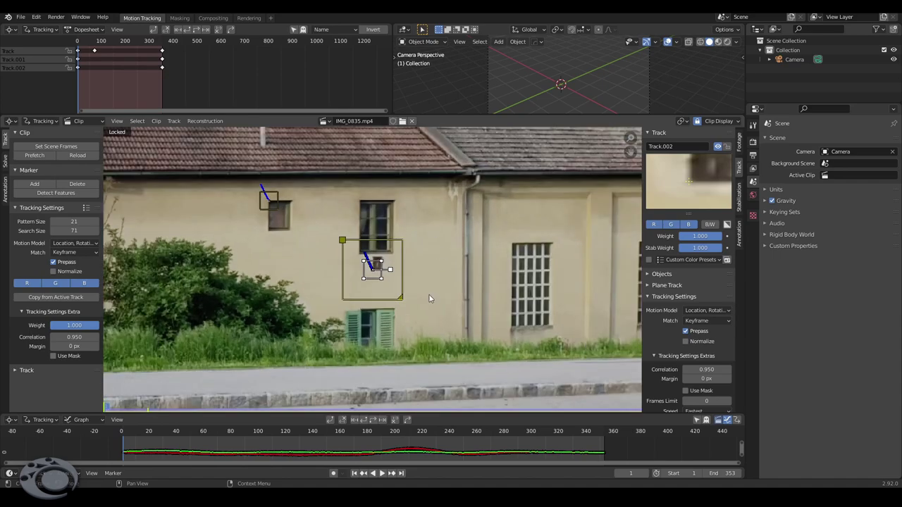
pyautogui.moveTo(410, 325)
pyautogui.mouseDown(button='middle')
pyautogui.moveTo(452, 200)
pyautogui.moveTo(535, 247)
pyautogui.mouseUp(button='middle')
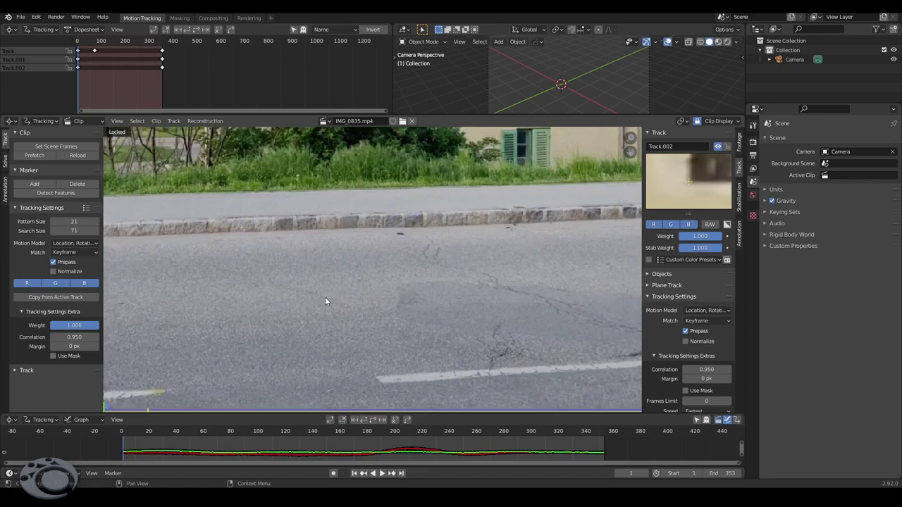
pyautogui.keyDown('ctrl'); pyautogui.click(396, 288); pyautogui.keyUp('ctrl')
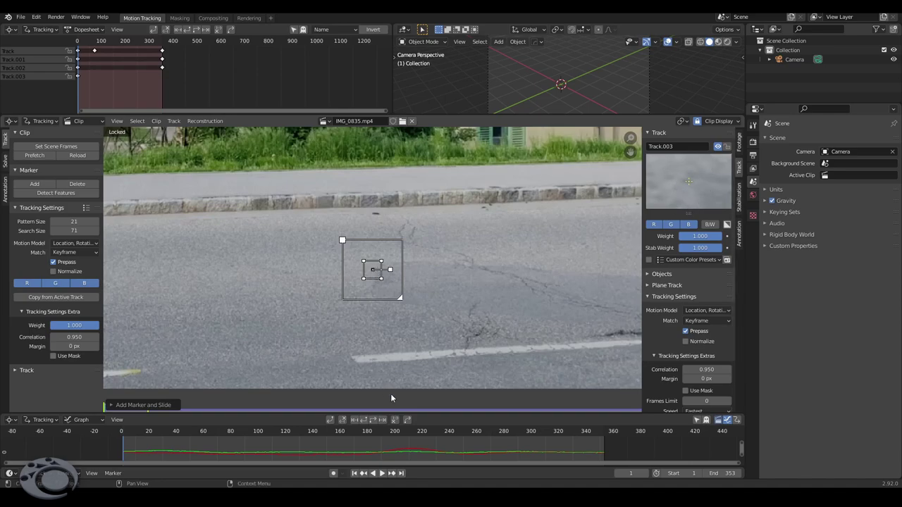
# - Track Track.003 forward with Ctrl+T, then scrub back to frames 17 and 5 to inspect its path
pyautogui.hotkey('ctrl', 't')
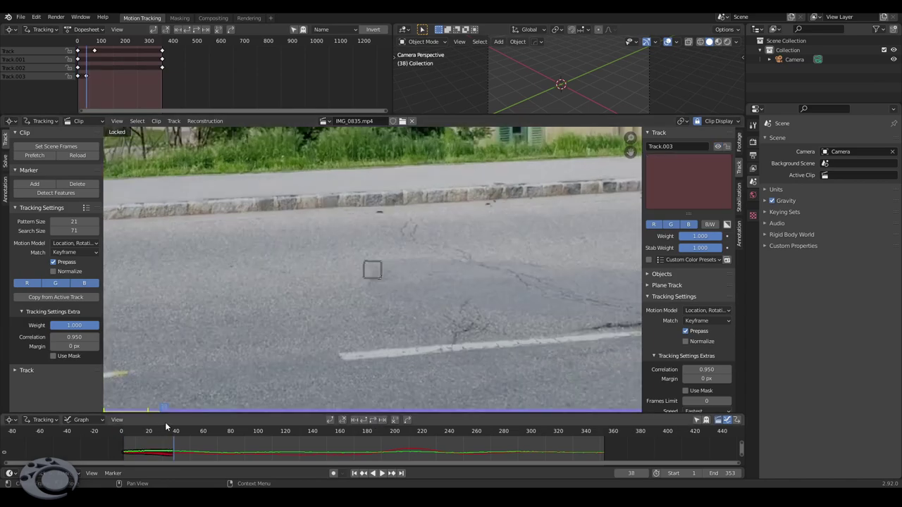
pyautogui.moveTo(164, 429)
pyautogui.mouseDown()
pyautogui.moveTo(141, 428)
pyautogui.moveTo(163, 438)
pyautogui.moveTo(147, 431)
pyautogui.mouseUp()
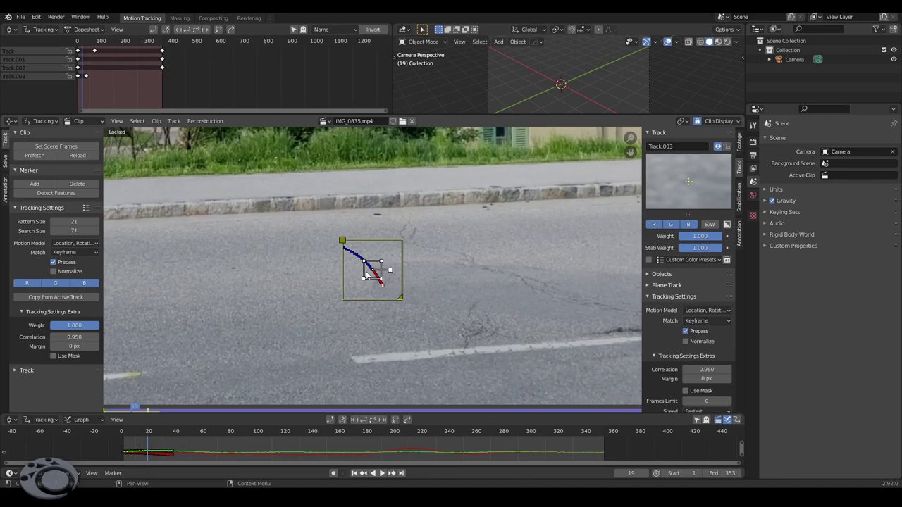
pyautogui.scroll(5, 366, 274)
pyautogui.scroll(1, 365, 275)
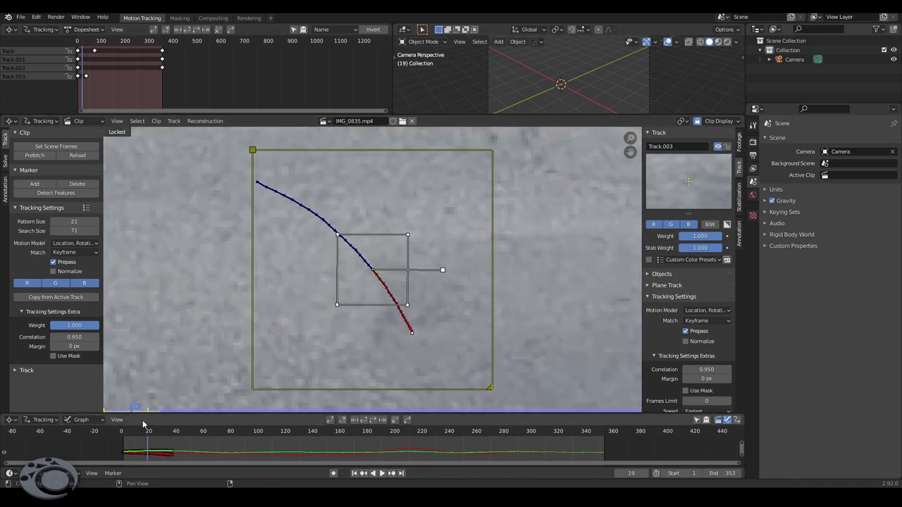
pyautogui.moveTo(134, 408)
pyautogui.mouseDown()
pyautogui.moveTo(113, 411)
pyautogui.moveTo(155, 417)
pyautogui.mouseUp()
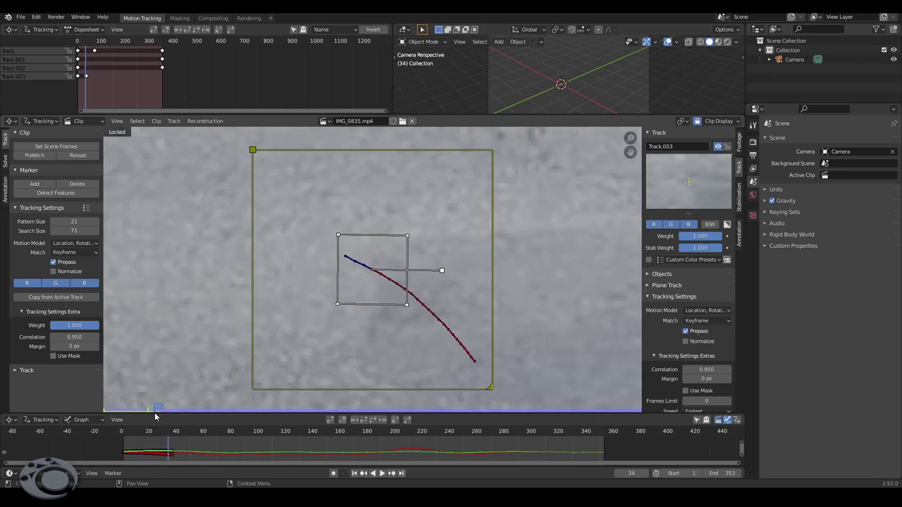
pyautogui.scroll(-1, 384, 294)
pyautogui.scroll(-2, 383, 295)
pyautogui.scroll(-1, 384, 295)
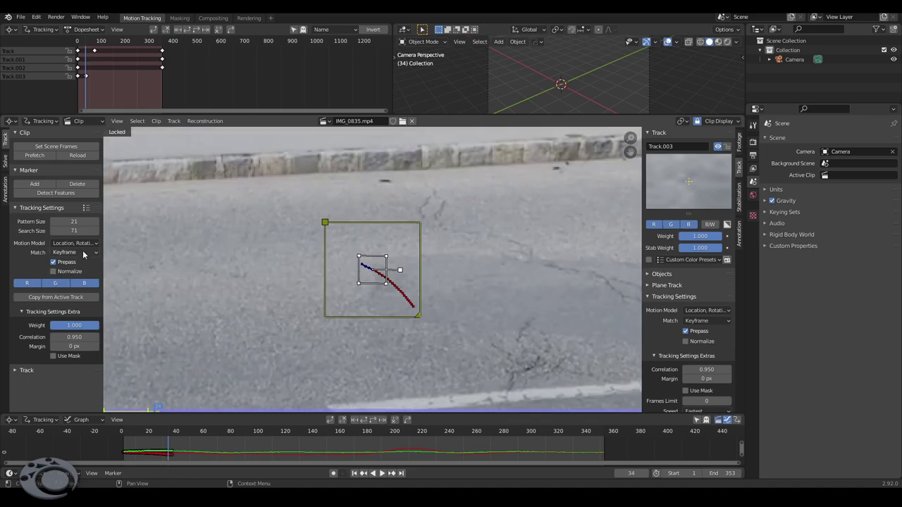
# - Set the road marker's motion model to Affine in Tracking Settings
pyautogui.click(84, 252)
pyautogui.click(76, 243)
pyautogui.click(76, 243)
pyautogui.click(76, 243)
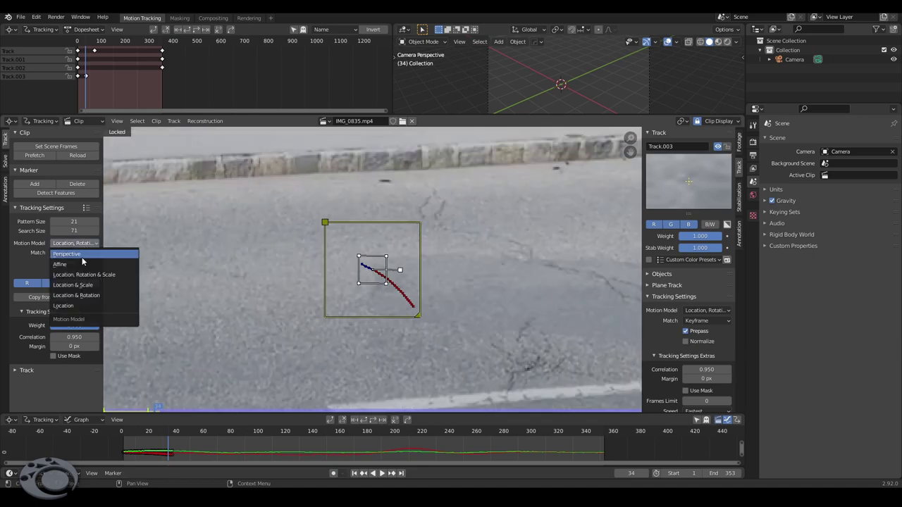
pyautogui.click(89, 245)
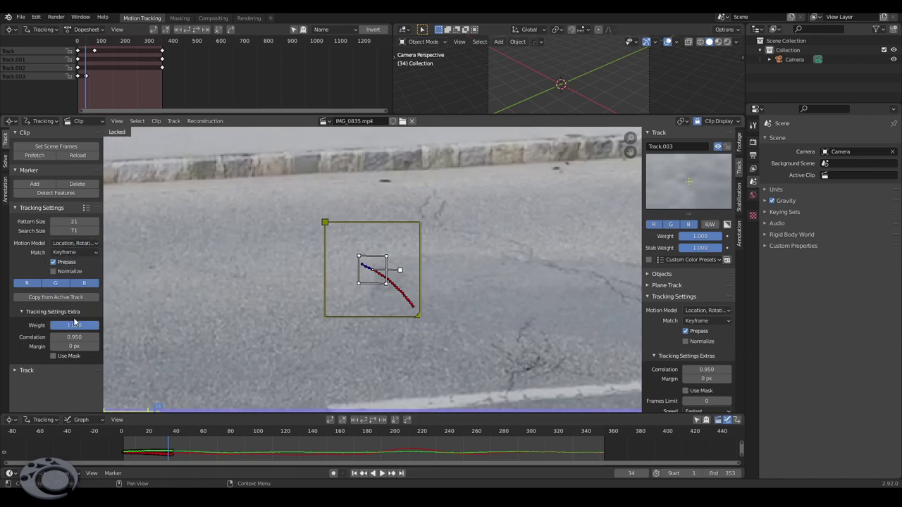
pyautogui.click(708, 311)
pyautogui.click(705, 334)
# - Enlarge the road marker's pattern area
pyautogui.scroll(-2, 339, 265)
pyautogui.scroll(1, 408, 294)
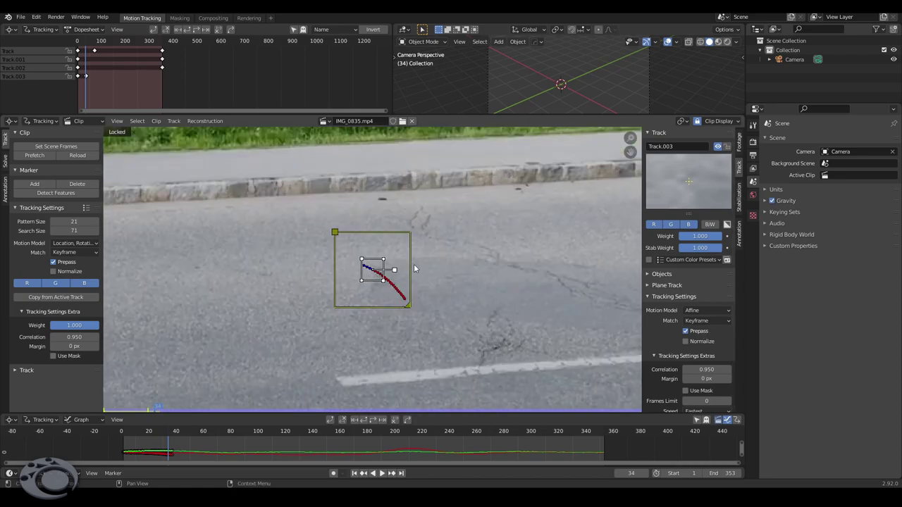
pyautogui.scroll(2, 408, 294)
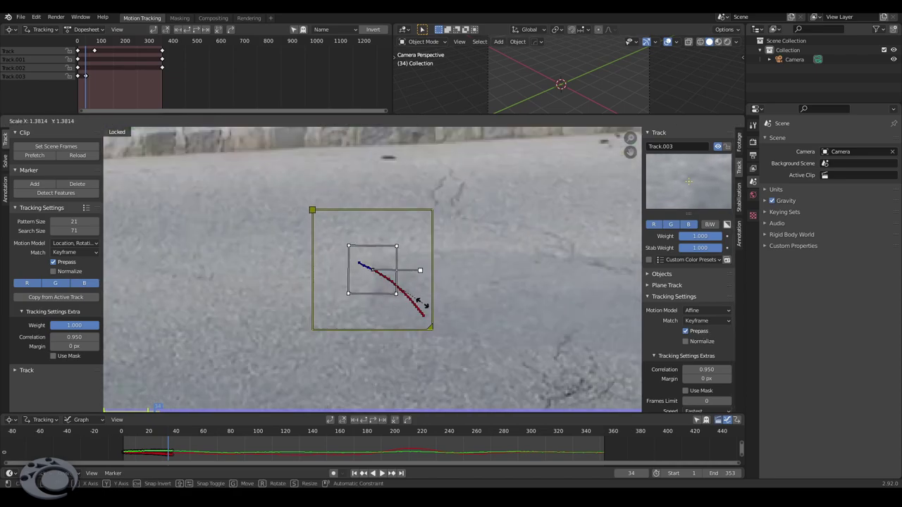
pyautogui.moveTo(406, 270); pyautogui.dragTo(417, 270)
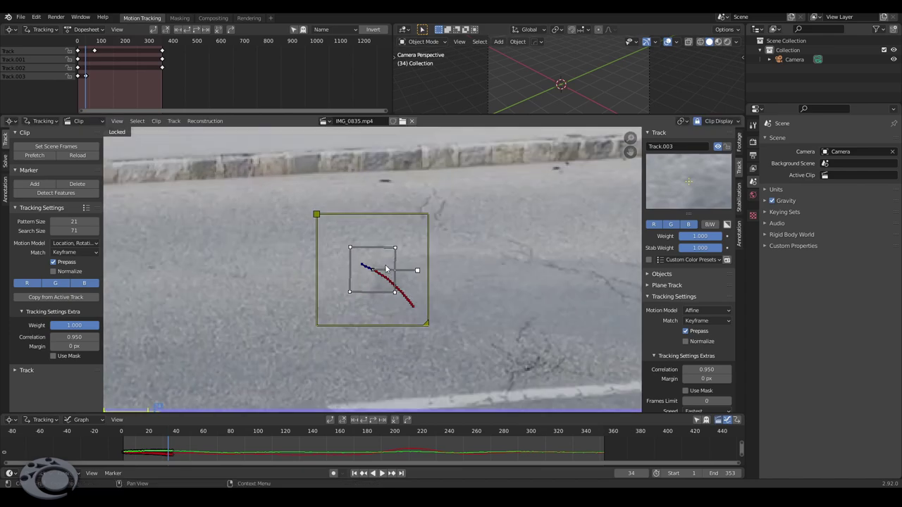
pyautogui.scroll(-1, 386, 270)
pyautogui.scroll(-1, 385, 280)
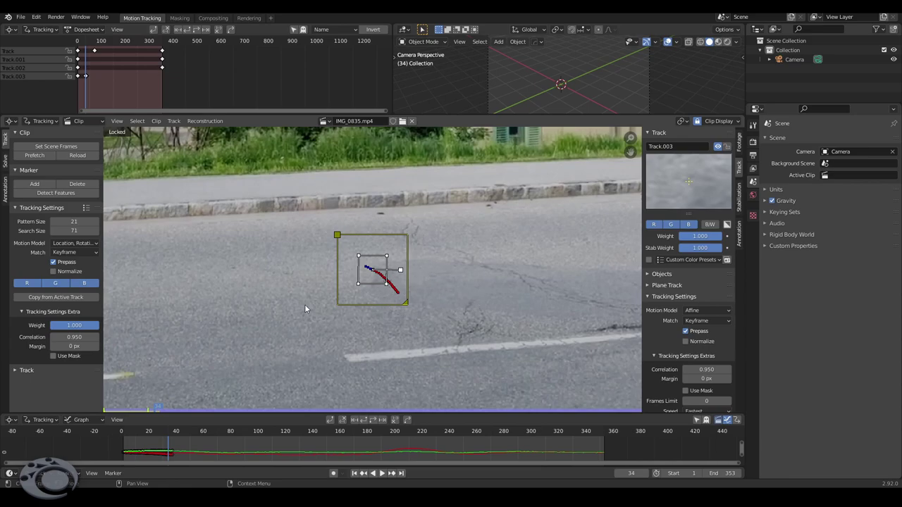
pyautogui.scroll(-1, 688, 317)
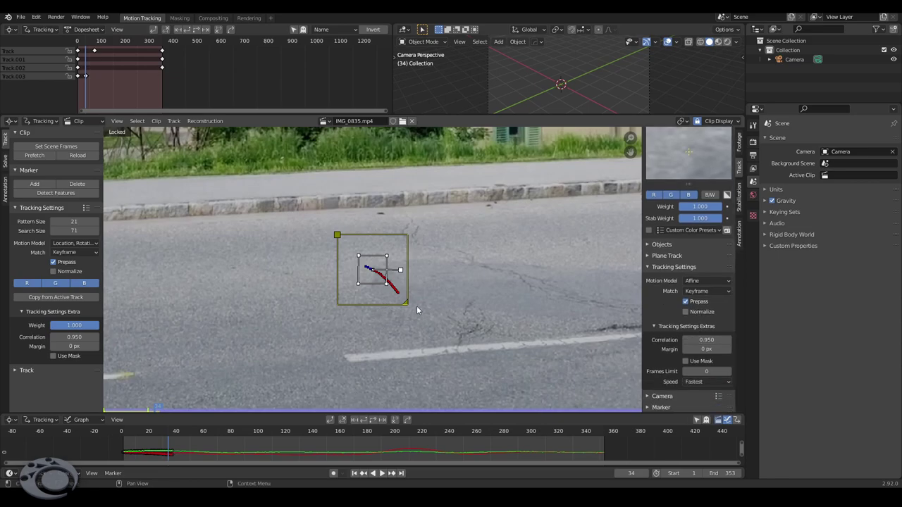
# - Track the road marker forward again, review the result, and return to frame 151
pyautogui.hotkey('ctrl', 't')
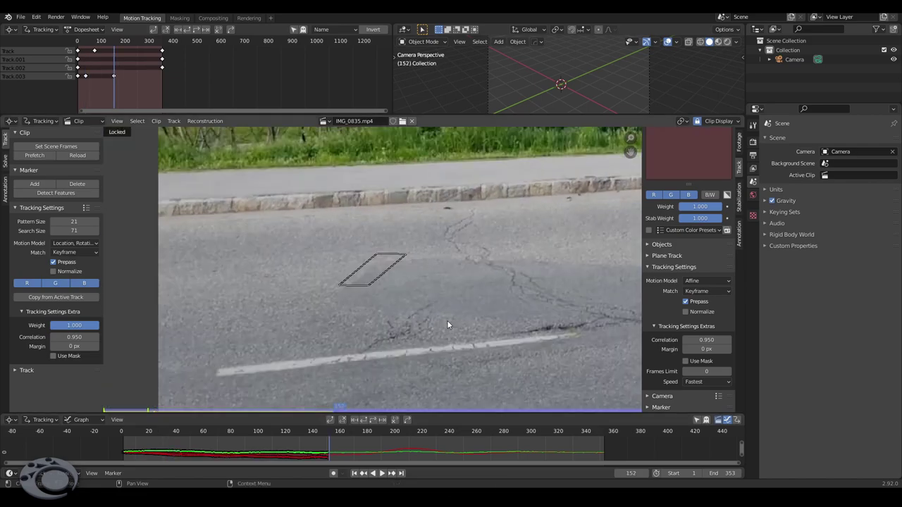
pyautogui.press('Left')
pyautogui.press('Left')
pyautogui.press('Left')
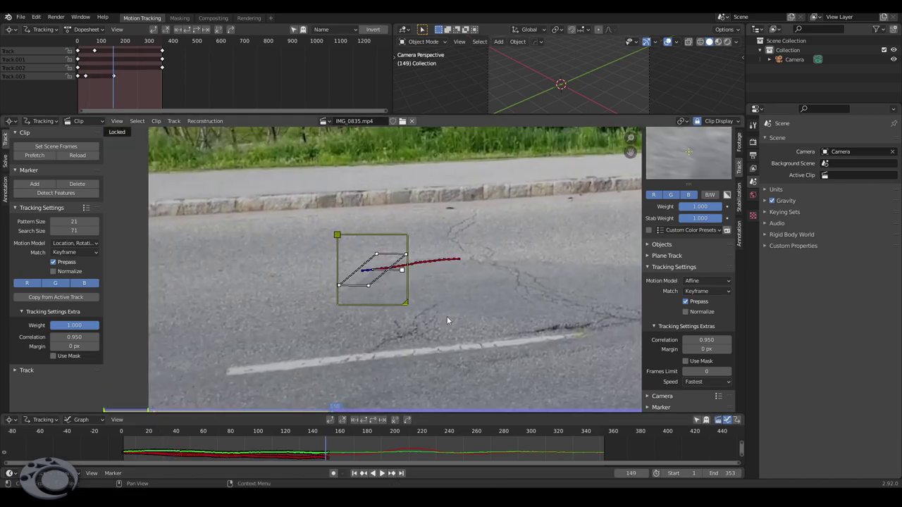
pyautogui.hotkey('shift', 'ctrl', 'space')
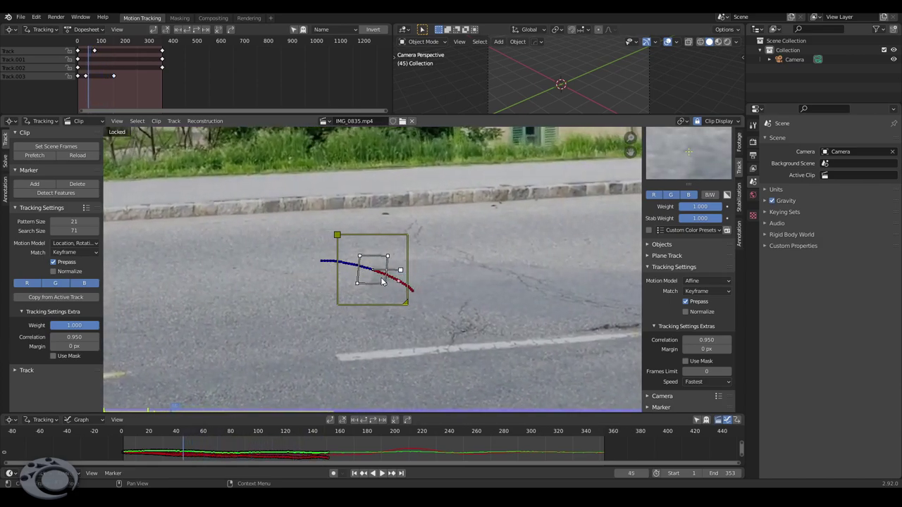
pyautogui.press('space')
pyautogui.press('space')
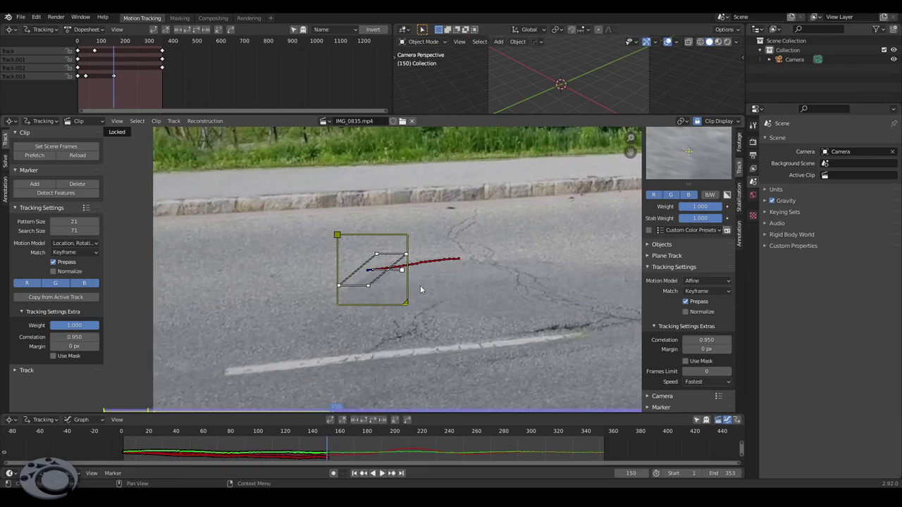
pyautogui.press('Left')
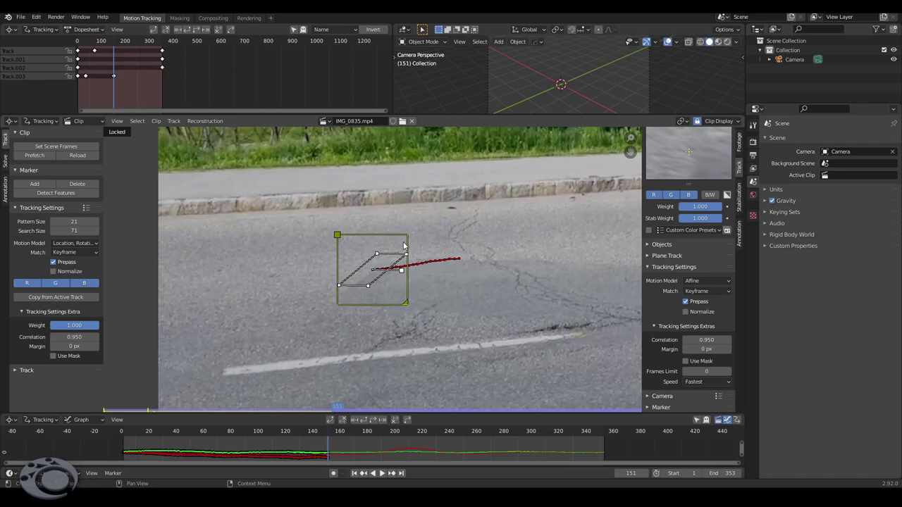
pyautogui.press('Right')
pyautogui.press('Left')
# - Widen the search area and pull the four pattern corners onto the asphalt crack
pyautogui.moveTo(405, 303); pyautogui.dragTo(436, 333)
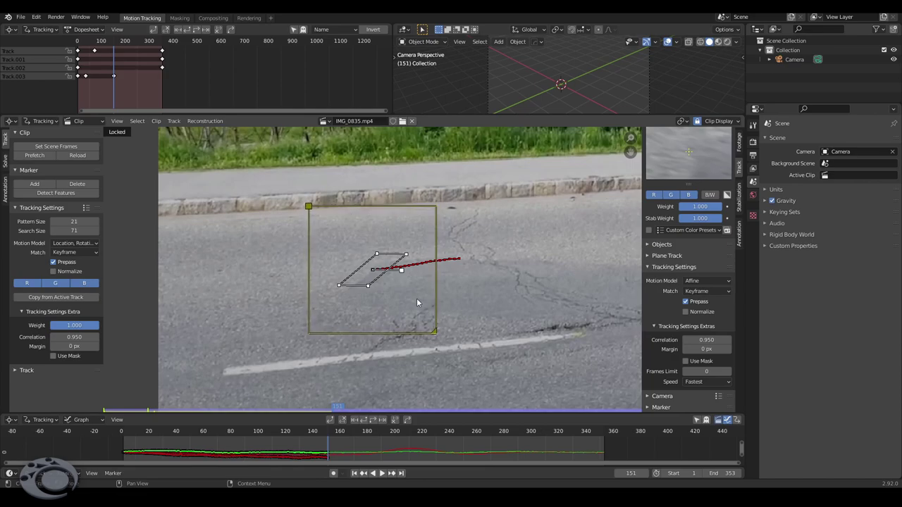
pyautogui.moveTo(377, 254); pyautogui.dragTo(354, 257)
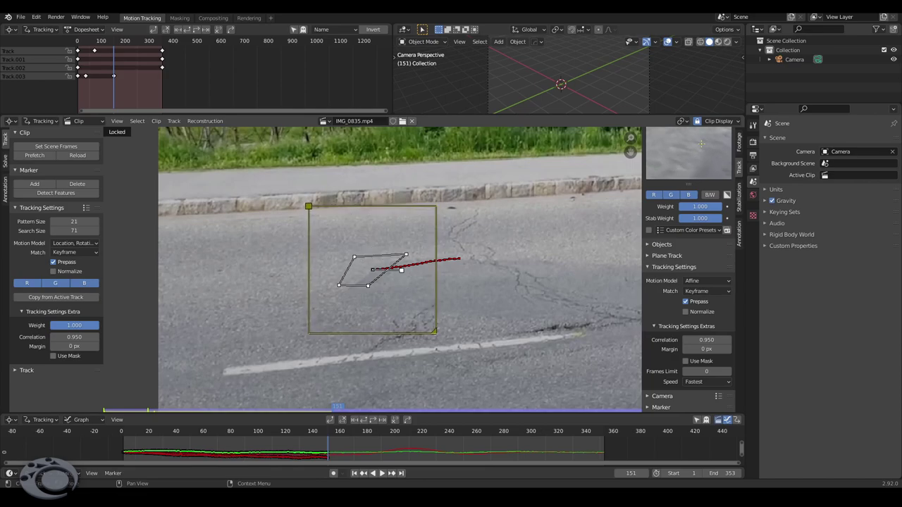
pyautogui.moveTo(369, 287); pyautogui.dragTo(406, 286)
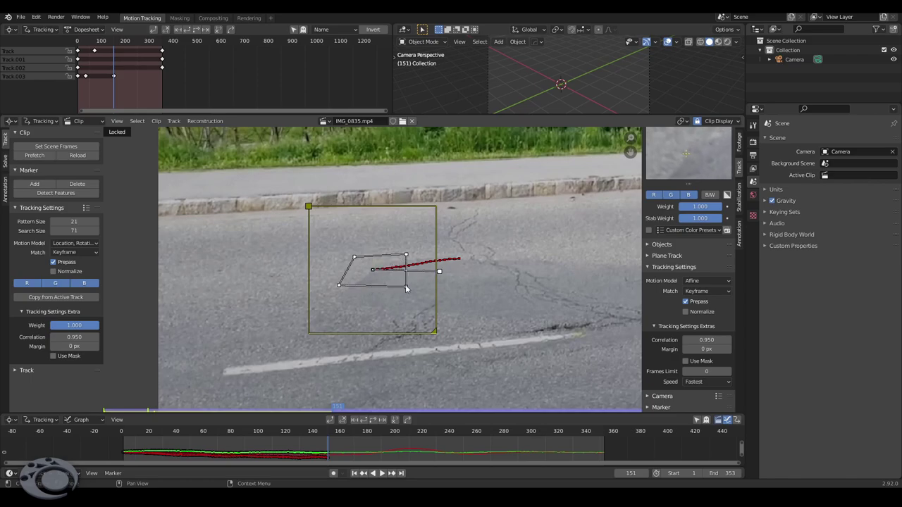
pyautogui.moveTo(341, 285); pyautogui.dragTo(362, 288)
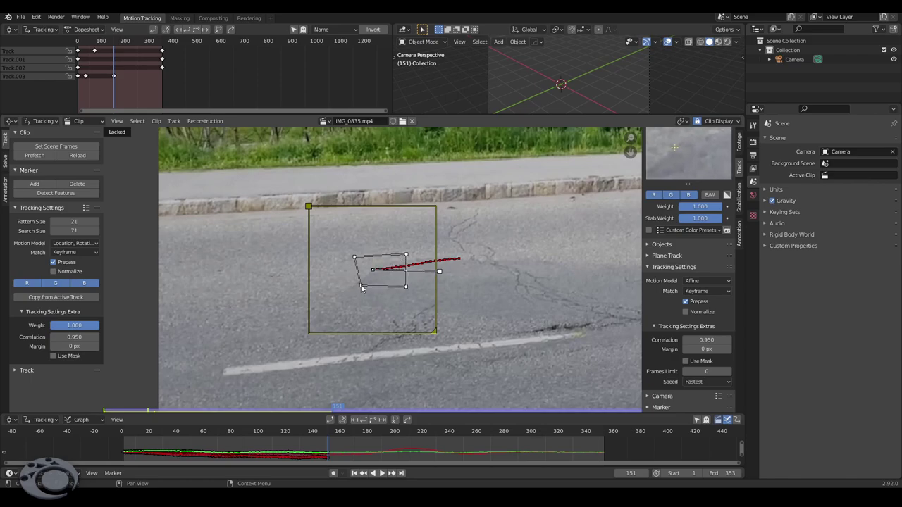
pyautogui.moveTo(406, 255); pyautogui.dragTo(389, 255)
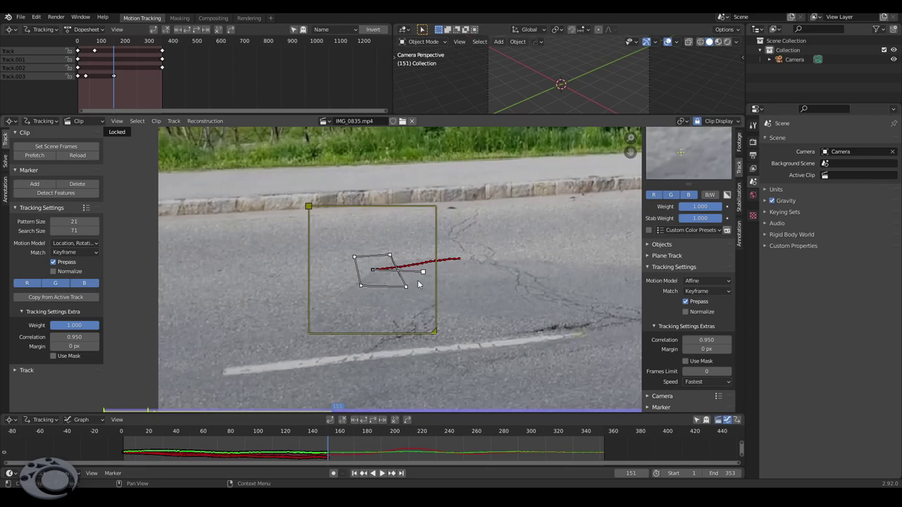
pyautogui.moveTo(405, 287); pyautogui.dragTo(401, 284)
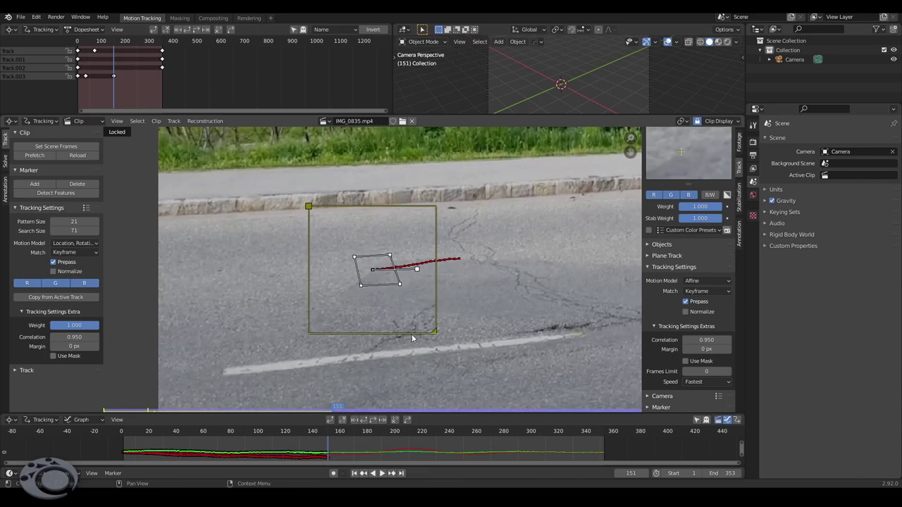
# - Track the road marker forward with Track Markers, then return to frame 170 where it failed
pyautogui.click(371, 420)
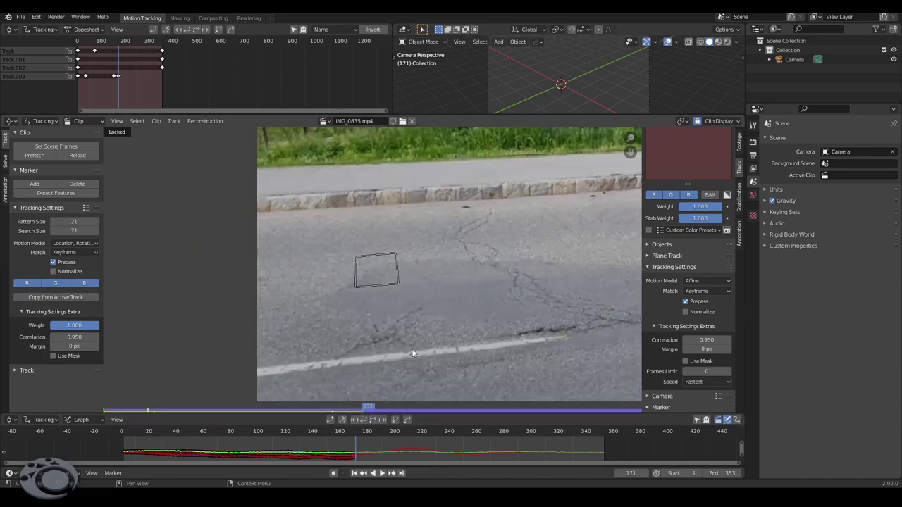
pyautogui.press('Left')
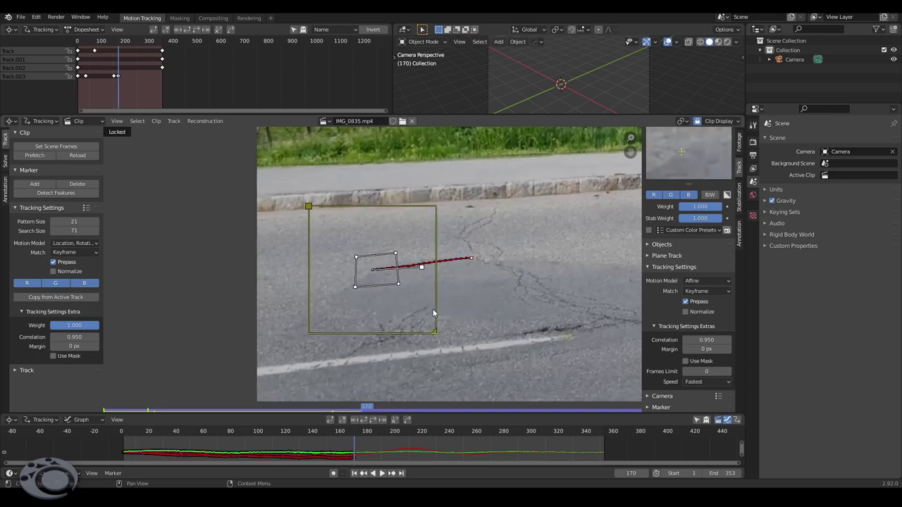
pyautogui.press('Left')
pyautogui.press('Left')
pyautogui.press('Left')
pyautogui.press('Left')
pyautogui.press('Right')
pyautogui.press('Right')
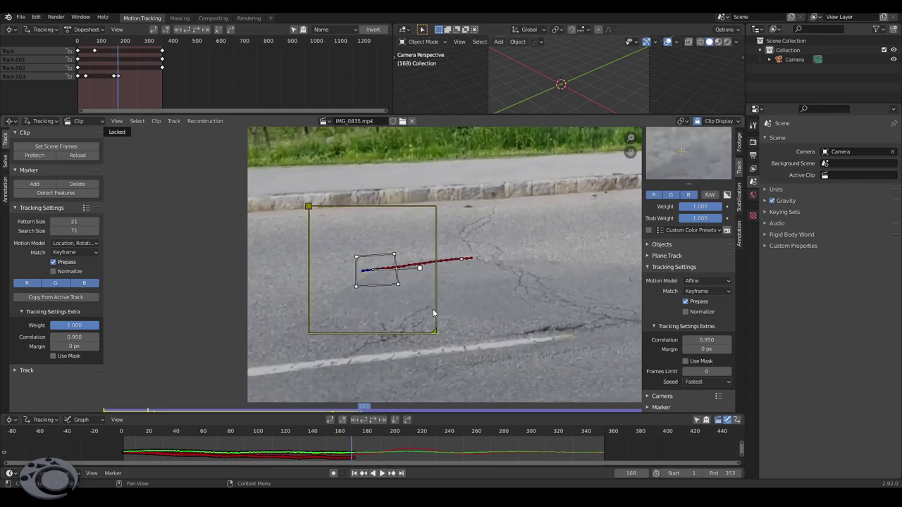
pyautogui.press('Right')
pyautogui.press('Right')
pyautogui.press('Left')
pyautogui.press('Left')
pyautogui.press('Right')
pyautogui.press('Right')
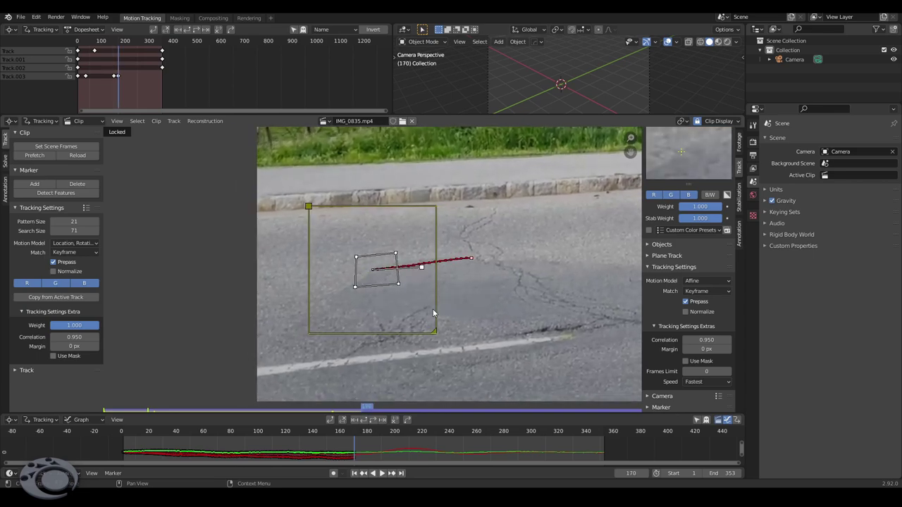
# - Scale up the pattern, adjust the search area, and track forward from frame 170
pyautogui.moveTo(437, 334); pyautogui.dragTo(416, 312)
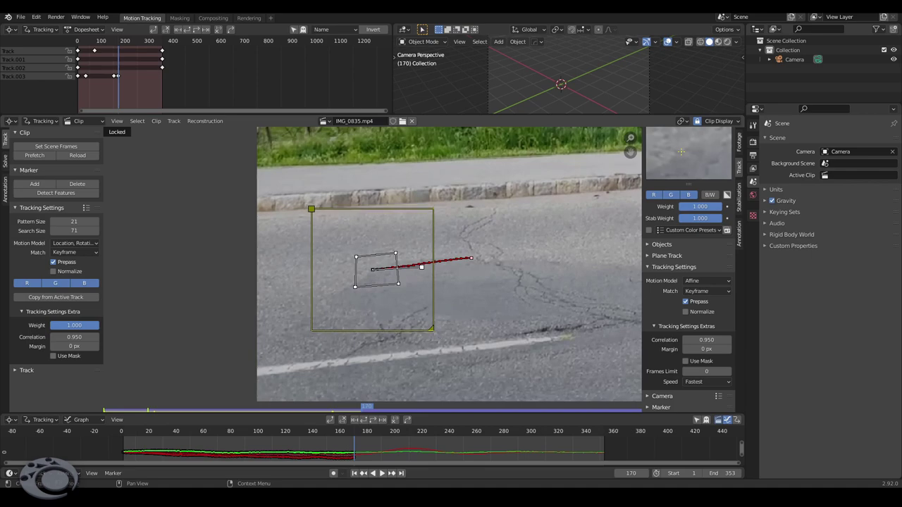
pyautogui.press('s')
pyautogui.click(426, 317)
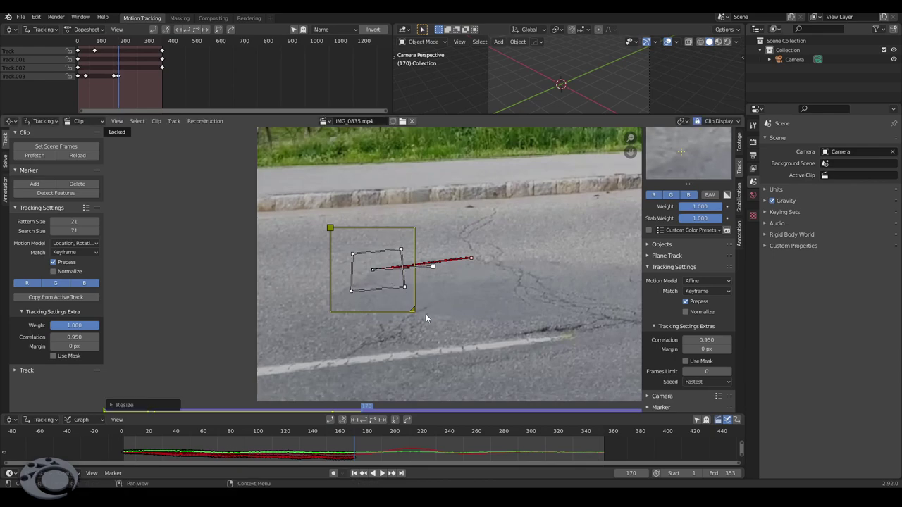
pyautogui.moveTo(416, 311); pyautogui.dragTo(423, 321)
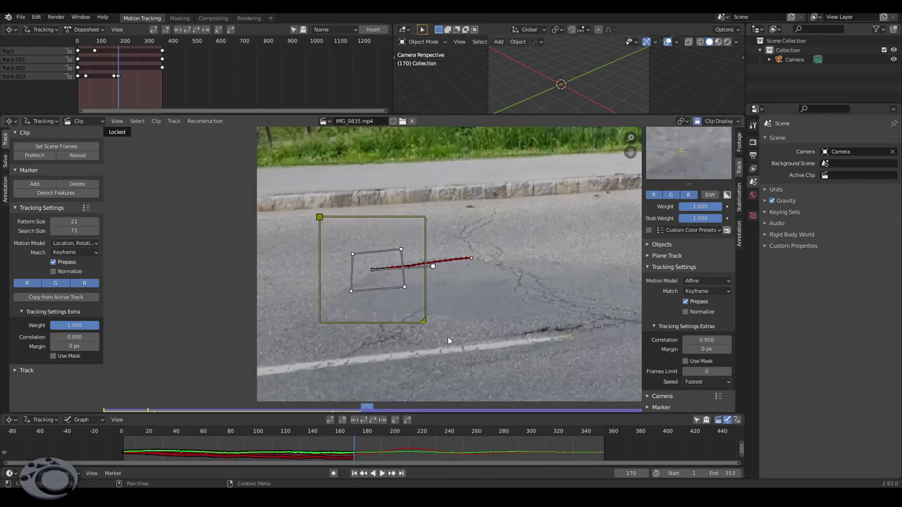
pyautogui.hotkey('ctrl', 't')
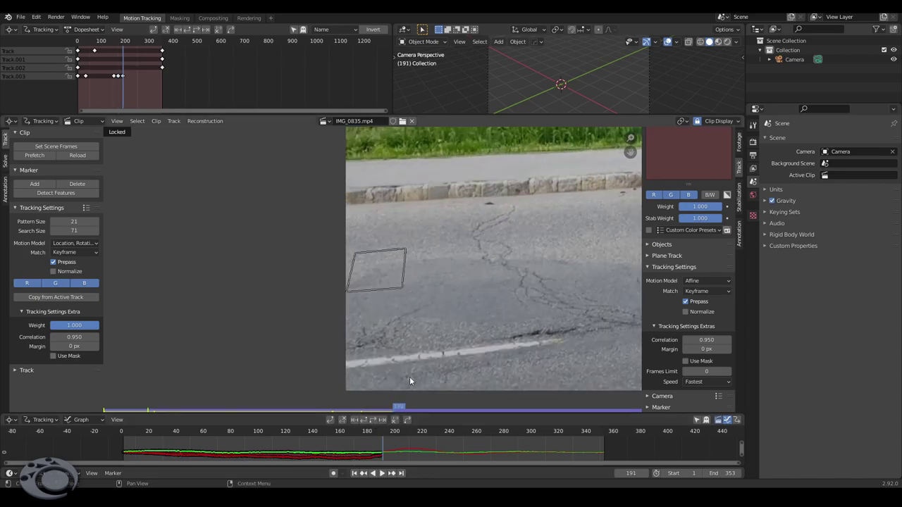
# - Step back to frame 189 and start tracking the road marker backwards
pyautogui.press('Left')
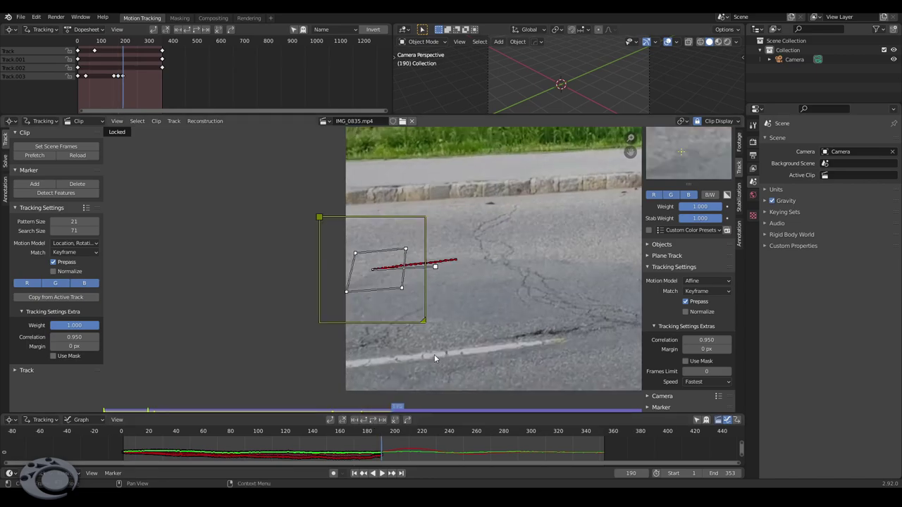
pyautogui.press('Left')
pyautogui.press('Left')
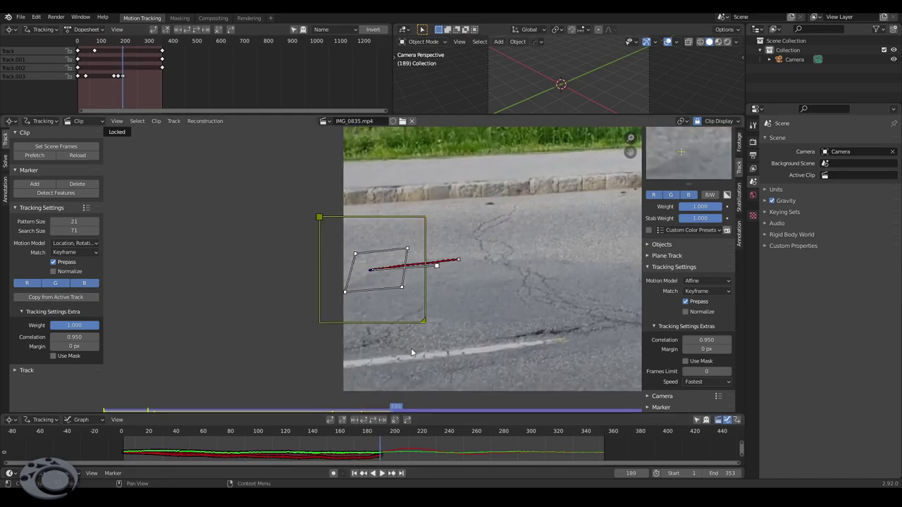
pyautogui.press('Left')
pyautogui.press('Right')
pyautogui.press('Right')
pyautogui.press('Right')
pyautogui.press('Right')
pyautogui.press('Left')
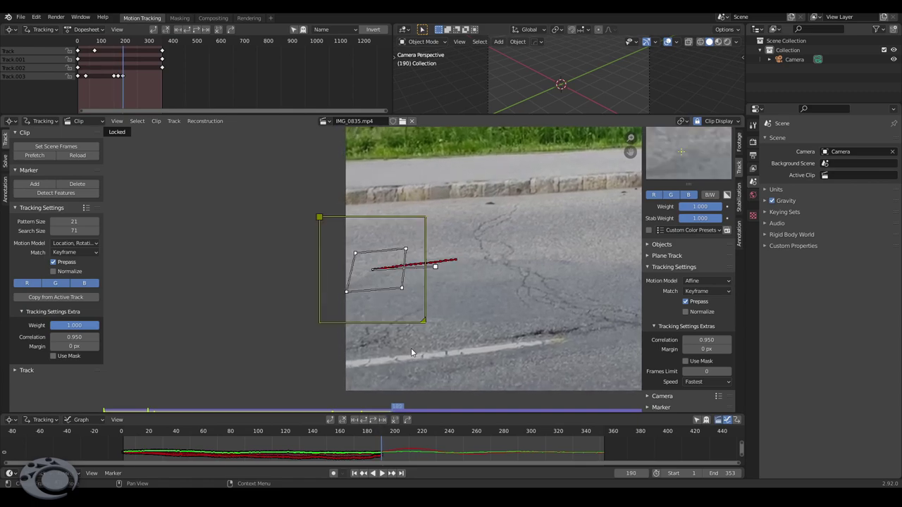
pyautogui.press('Left')
pyautogui.hotkey('shift', 'ctrl', 'space')
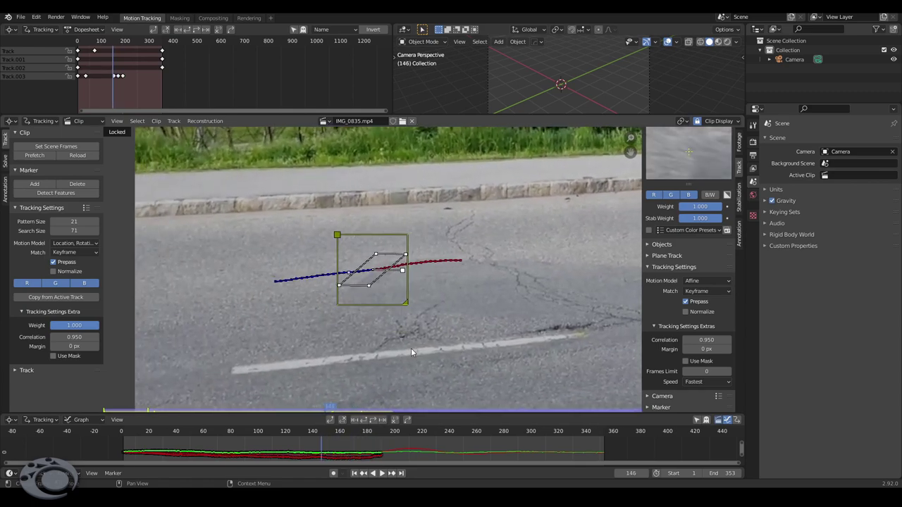
# - Review the backward track at frames 28 and 48, then jump to frame 1
pyautogui.moveTo(332, 413); pyautogui.dragTo(146, 421)
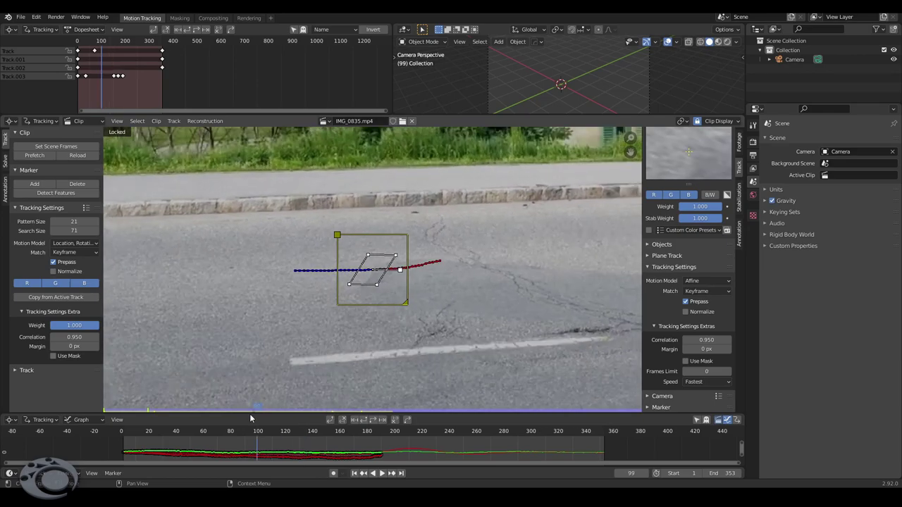
pyautogui.press('space')
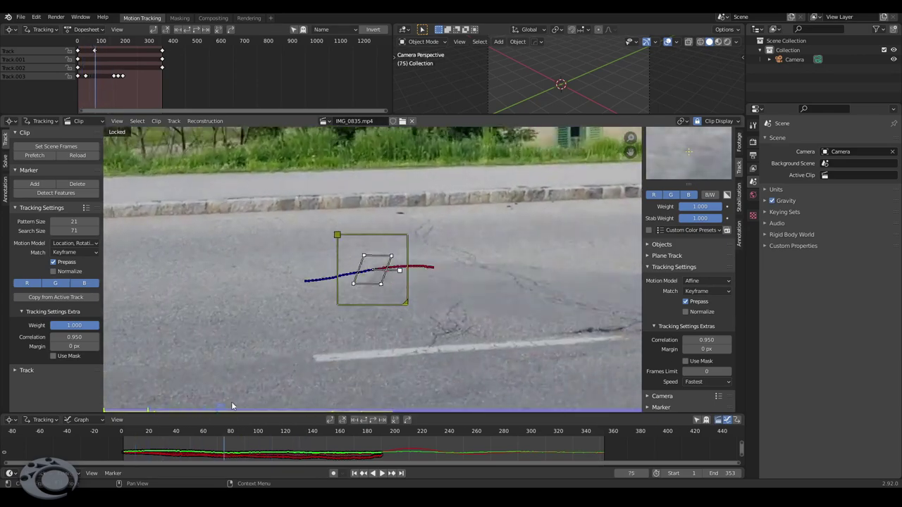
pyautogui.moveTo(209, 406); pyautogui.dragTo(176, 398)
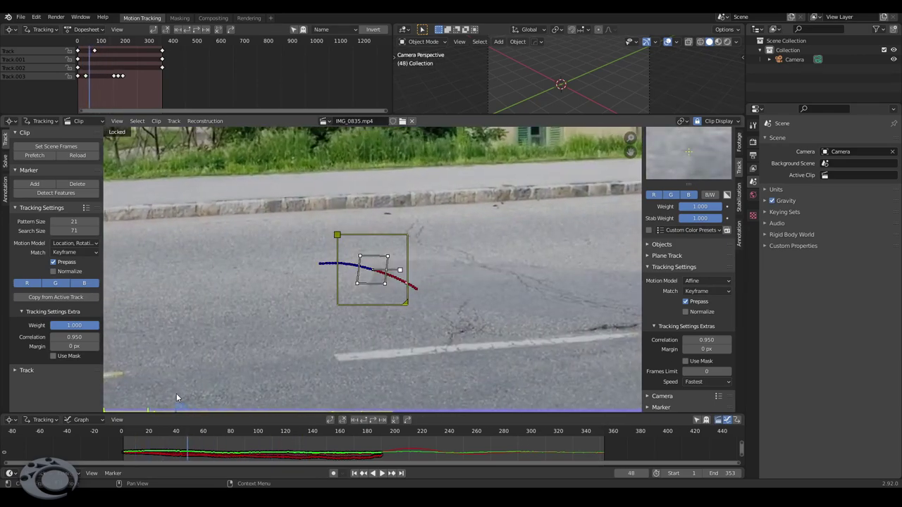
pyautogui.click(355, 472)
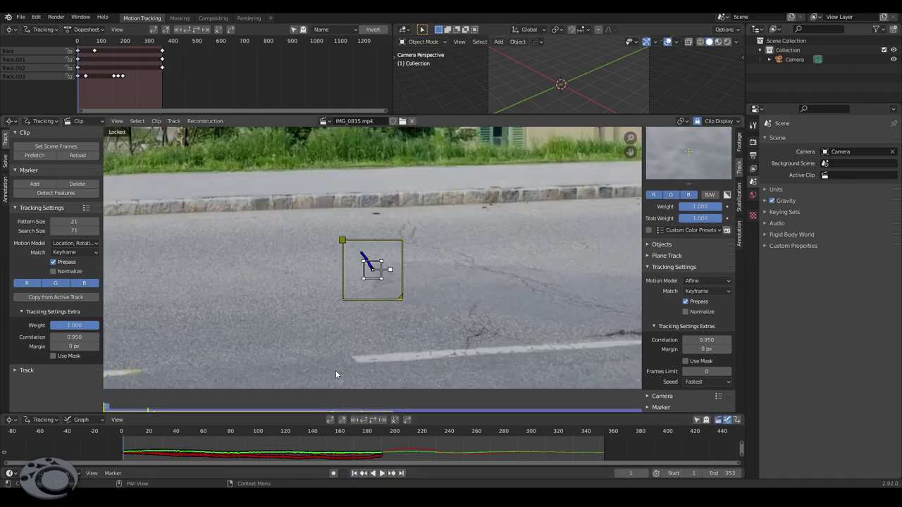
pyautogui.scroll(-1, 335, 371)
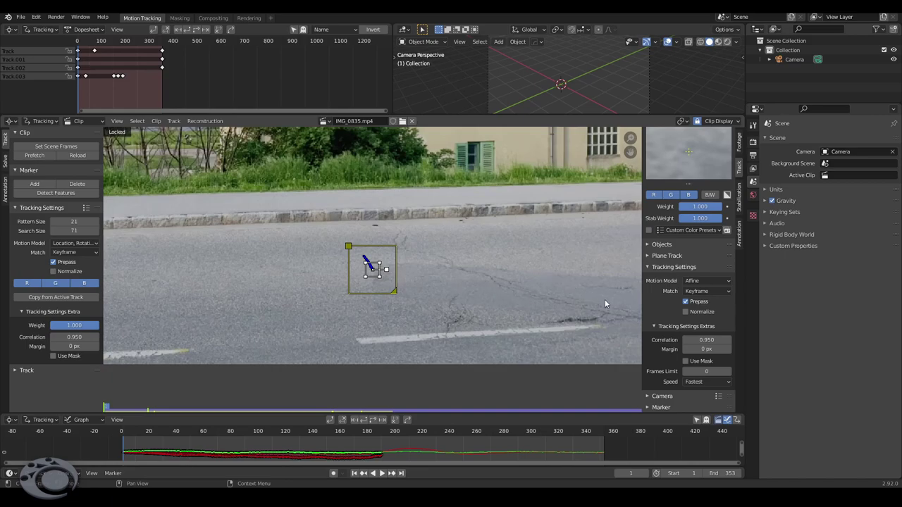
# - Jump to the final frame, 353, and pan to the yellow building's chimney and window markers
pyautogui.moveTo(604, 299); pyautogui.dragTo(421, 300, button='middle')
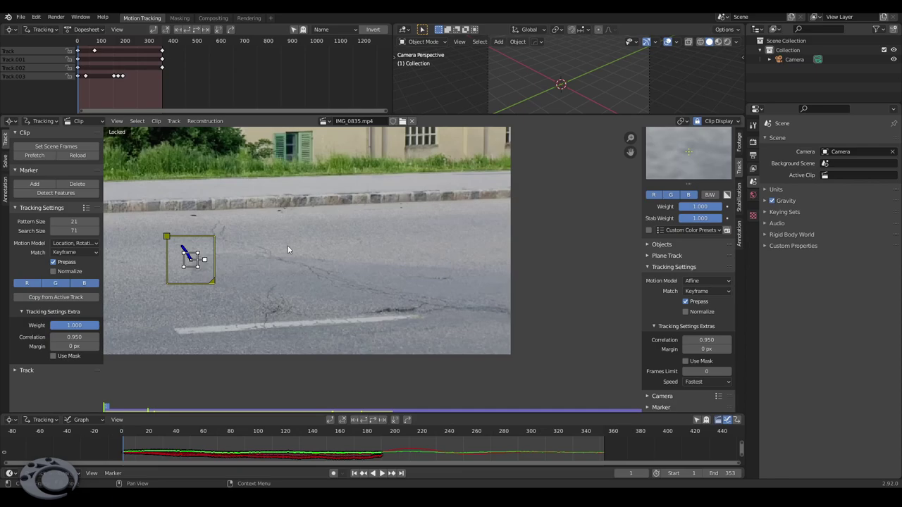
pyautogui.moveTo(237, 235)
pyautogui.mouseDown(button='middle')
pyautogui.moveTo(508, 260)
pyautogui.moveTo(331, 319)
pyautogui.mouseUp(button='middle')
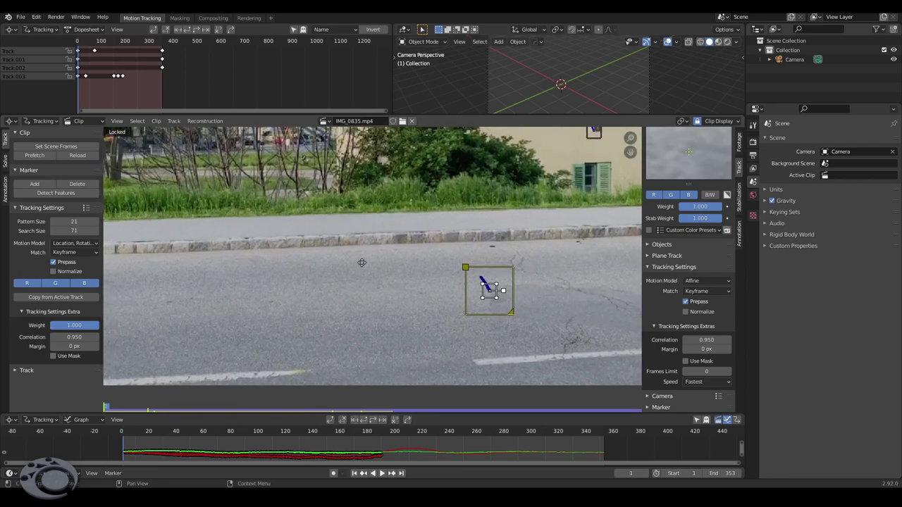
pyautogui.scroll(-3, 384, 296)
pyautogui.scroll(1, 389, 293)
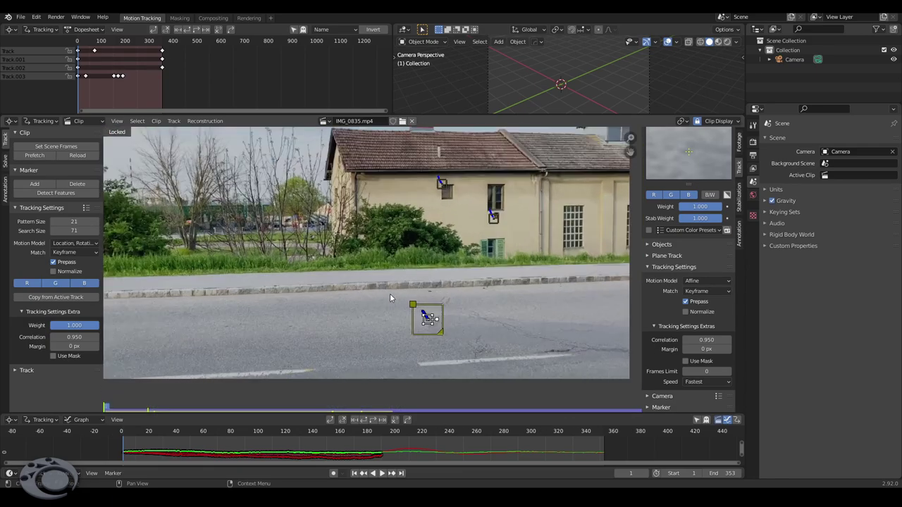
pyautogui.moveTo(389, 293); pyautogui.dragTo(407, 311, button='middle')
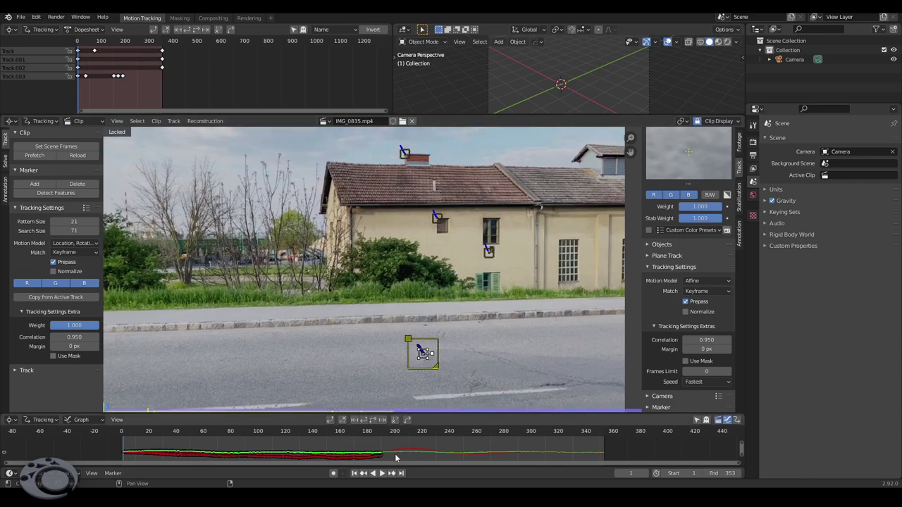
pyautogui.click(405, 474)
pyautogui.moveTo(564, 318)
pyautogui.mouseDown(button='middle')
pyautogui.moveTo(368, 349)
pyautogui.moveTo(411, 347)
pyautogui.mouseUp(button='middle')
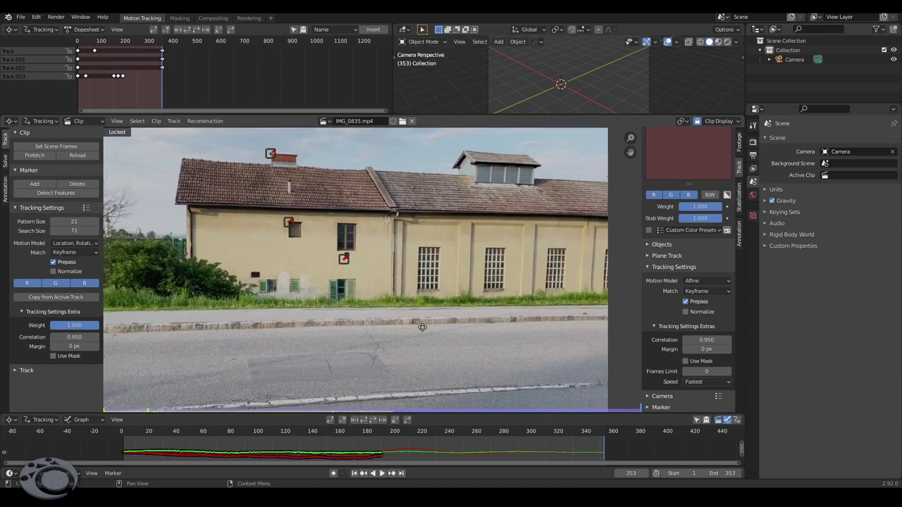
# - Add Track.004 on a yellow-building window corner and track it backward to frame 1
pyautogui.scroll(1, 485, 255)
pyautogui.scroll(1, 487, 240)
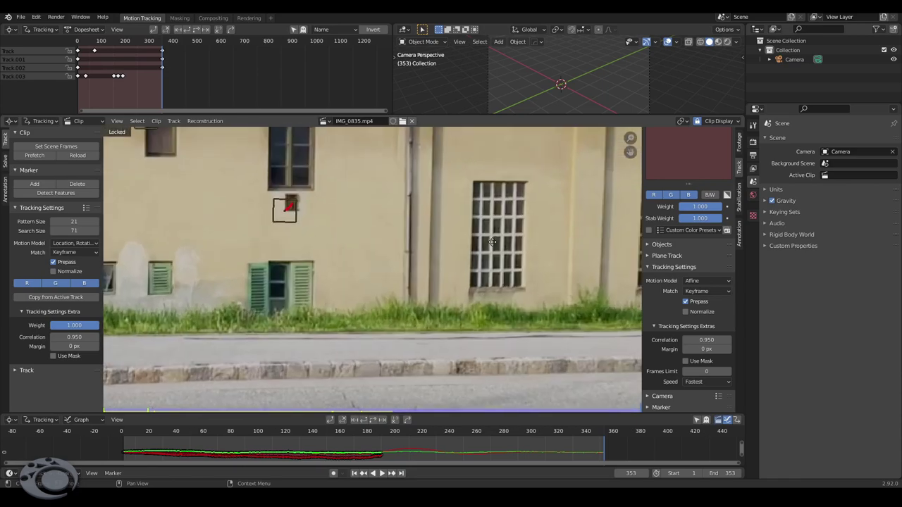
pyautogui.scroll(2, 442, 308)
pyautogui.scroll(1, 436, 285)
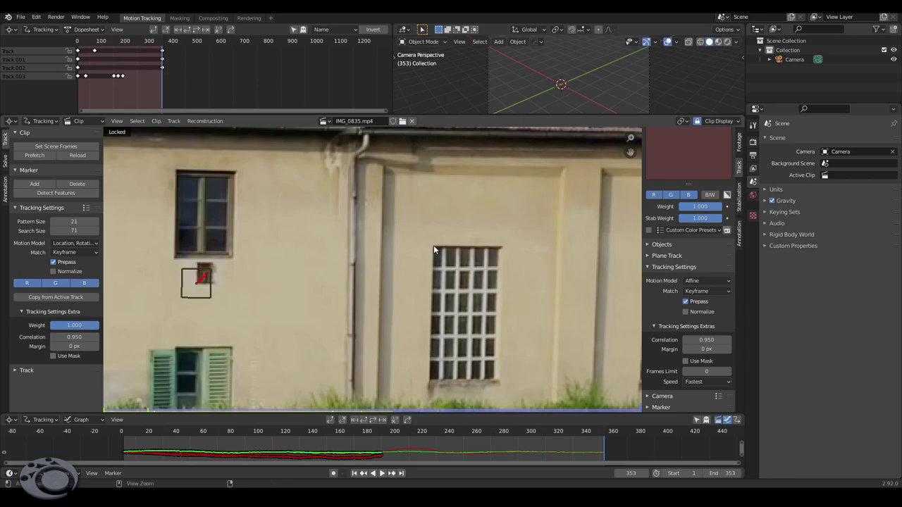
pyautogui.keyDown('ctrl'); pyautogui.click(433, 250); pyautogui.keyUp('ctrl')
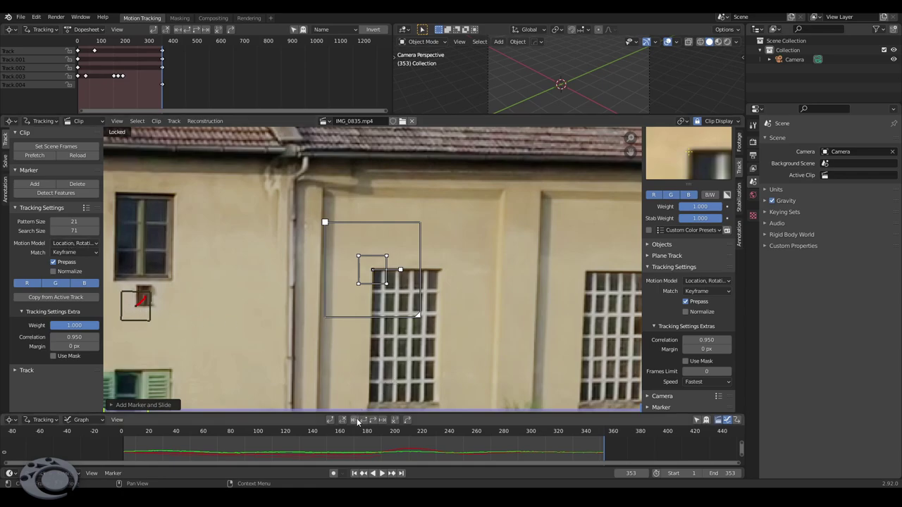
pyautogui.hotkey('ctrl', 'shift', 't')
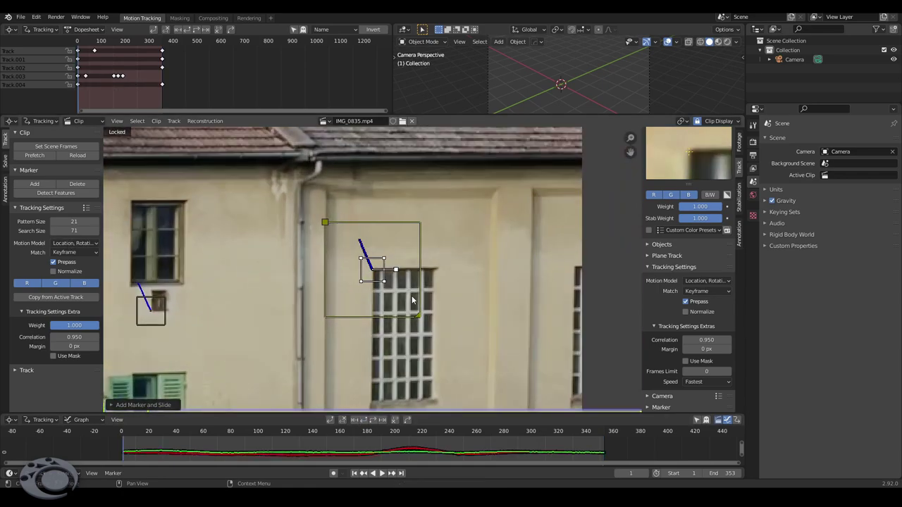
# - Add Track.005 on a second window corner at frame 353
pyautogui.scroll(-3, 412, 295)
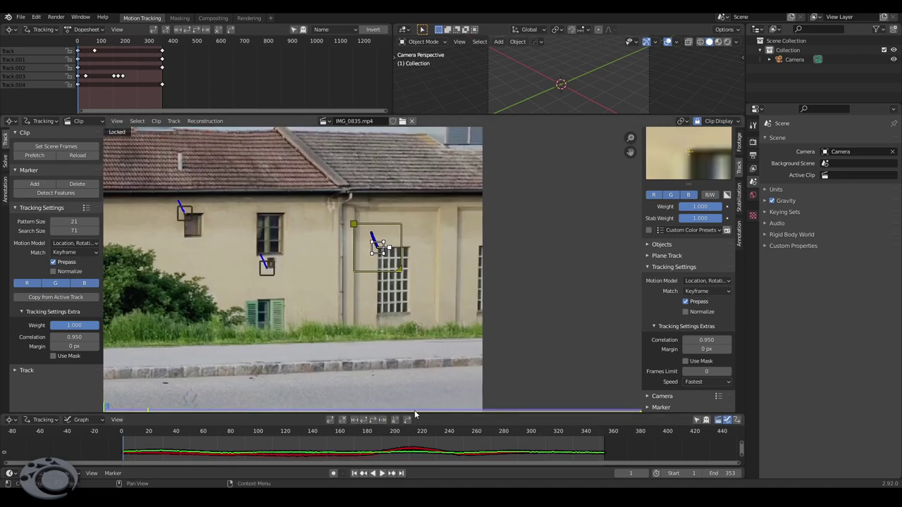
pyautogui.click(401, 475)
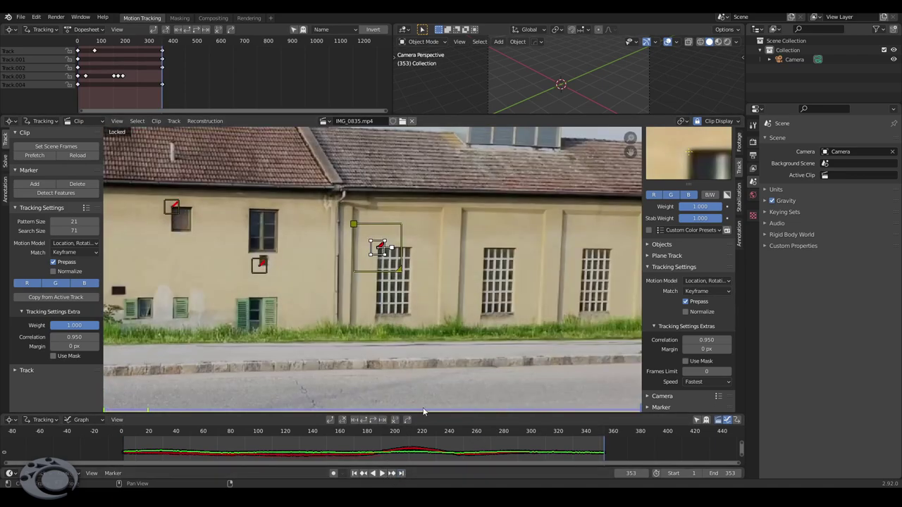
pyautogui.scroll(2, 537, 251)
pyautogui.keyDown('ctrl'); pyautogui.click(551, 239); pyautogui.keyUp('ctrl')
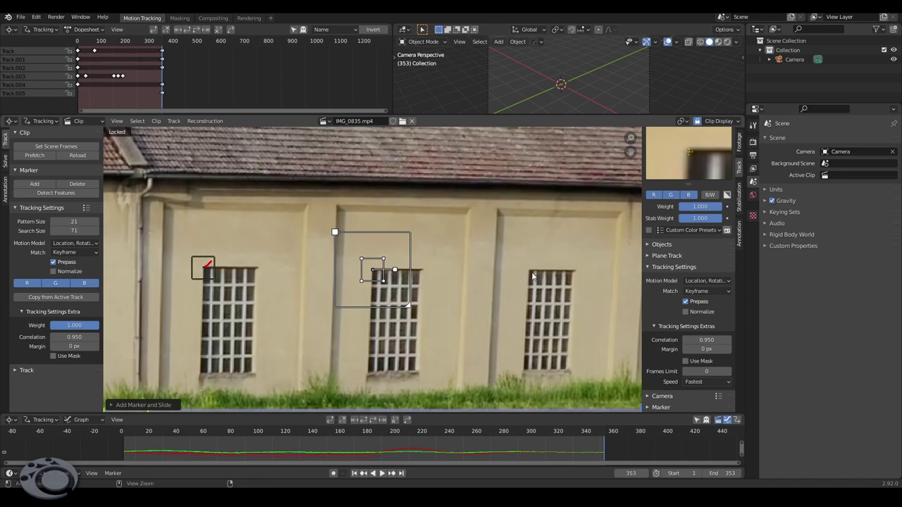
# - Track Track.005 backward, then return to frame 353 and frame the whole building
pyautogui.click(364, 420)
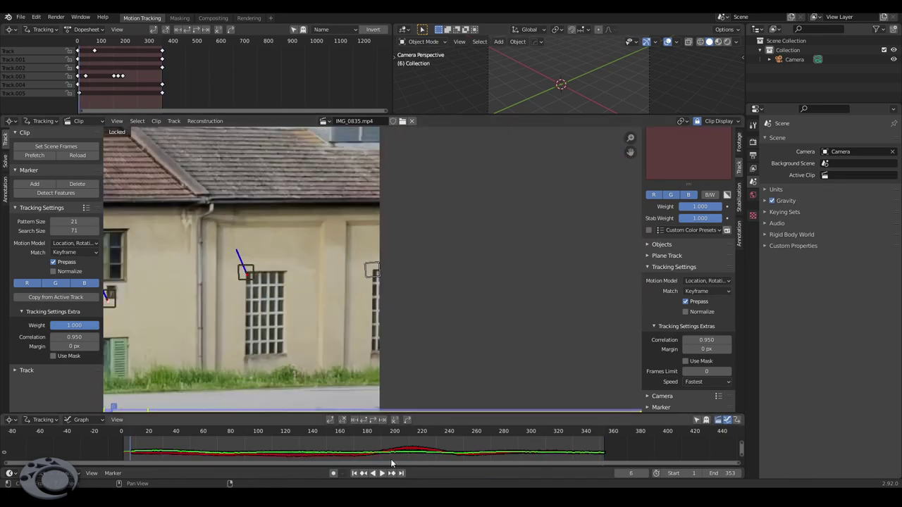
pyautogui.click(401, 472)
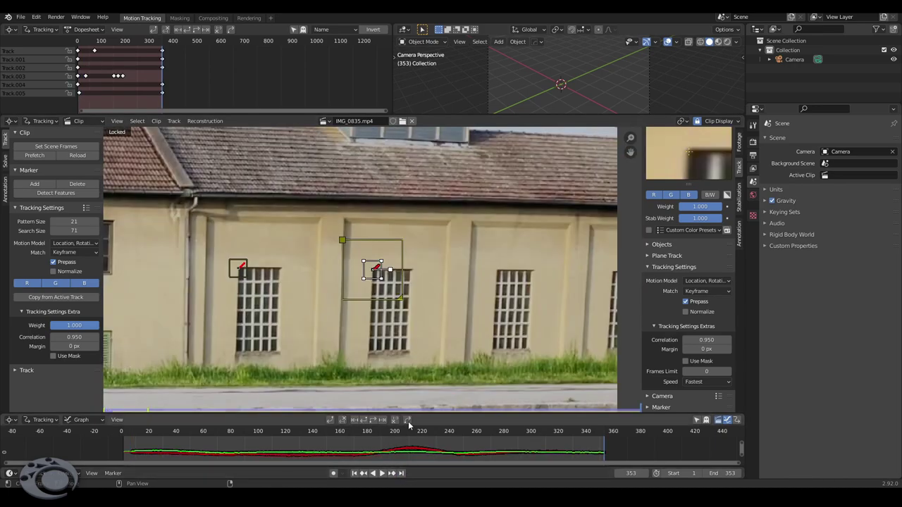
pyautogui.moveTo(468, 321); pyautogui.dragTo(614, 307, button='middle')
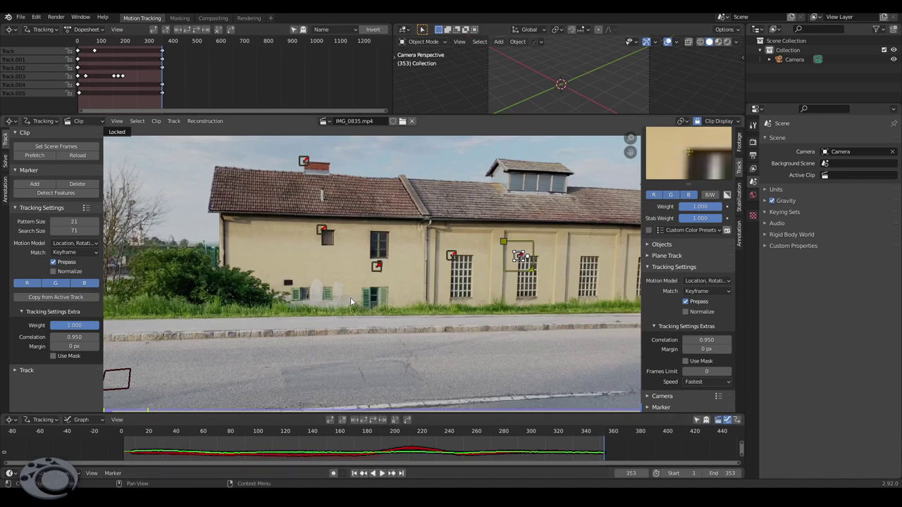
pyautogui.scroll(4, 352, 299)
pyautogui.scroll(-3, 388, 311)
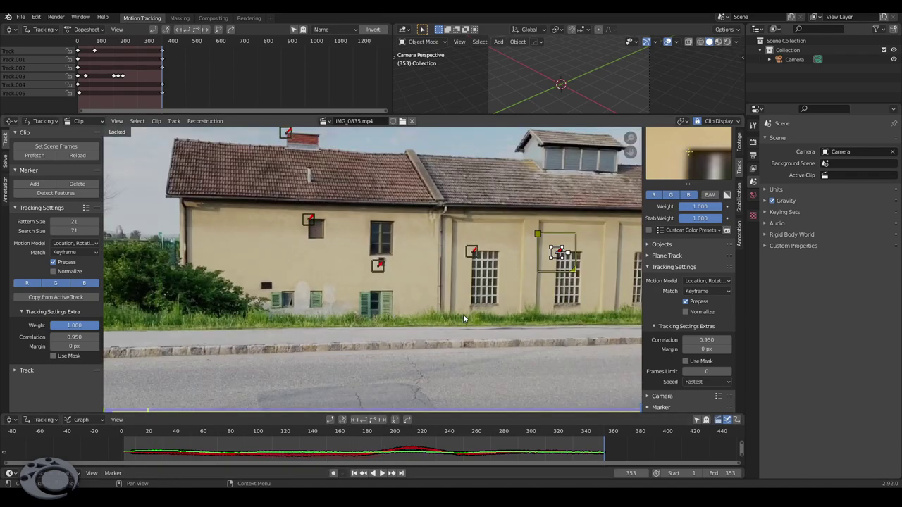
pyautogui.moveTo(463, 314); pyautogui.dragTo(371, 317, button='middle')
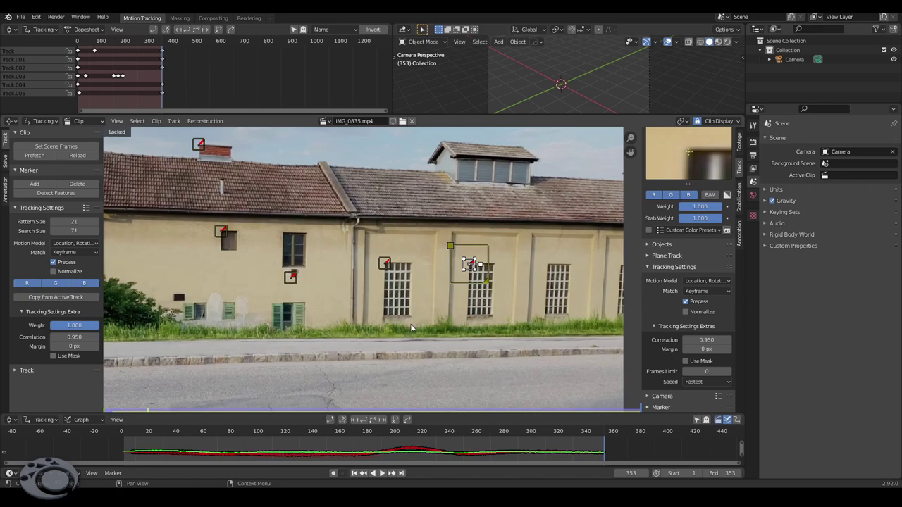
# - Pan down and zoom in on the road surface and its white edge line at frame 353
pyautogui.moveTo(410, 323); pyautogui.dragTo(464, 308, button='middle')
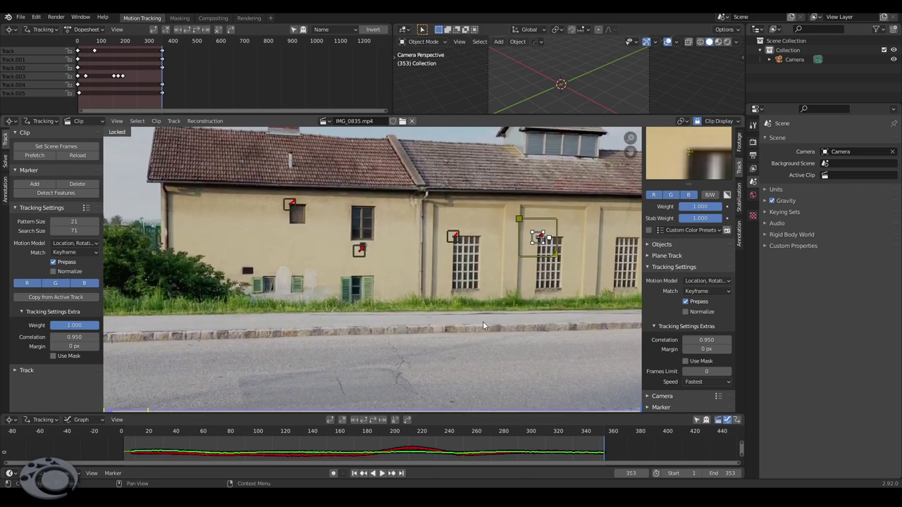
pyautogui.moveTo(483, 321); pyautogui.dragTo(481, 315, button='middle')
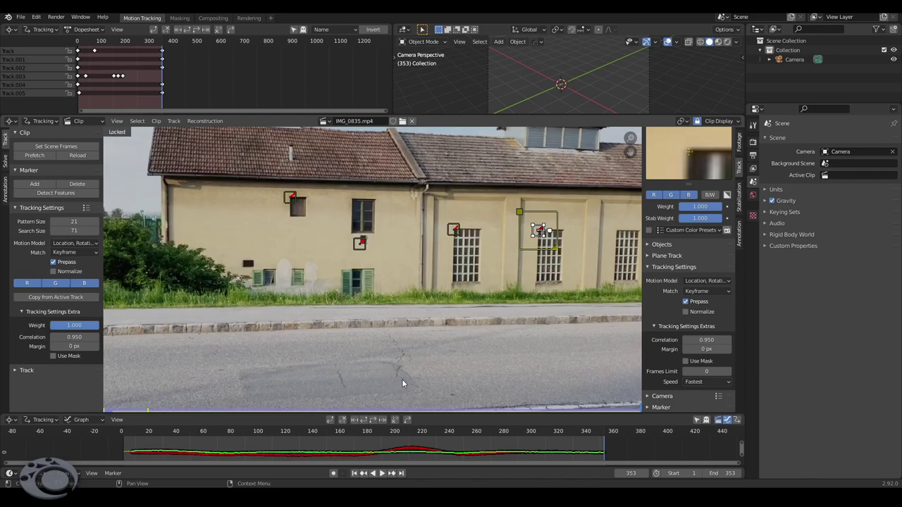
pyautogui.moveTo(387, 365); pyautogui.dragTo(382, 295, button='middle')
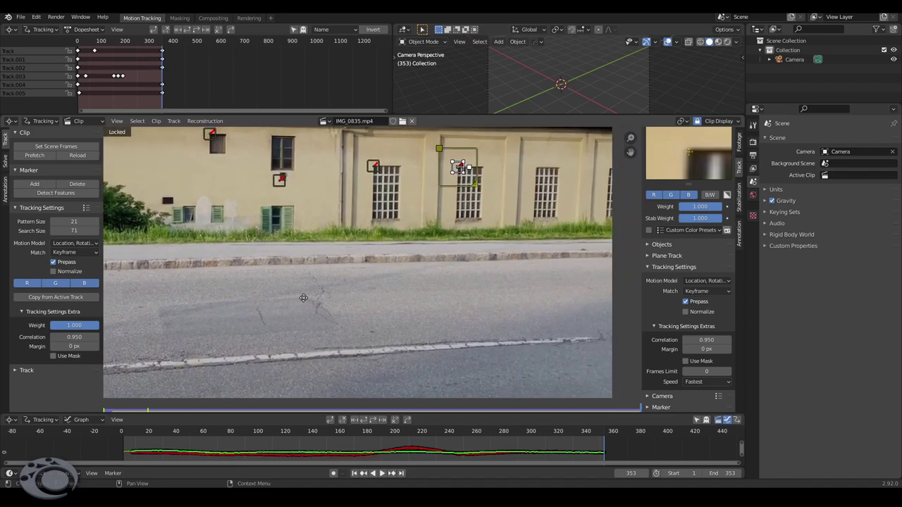
pyautogui.scroll(3, 440, 334)
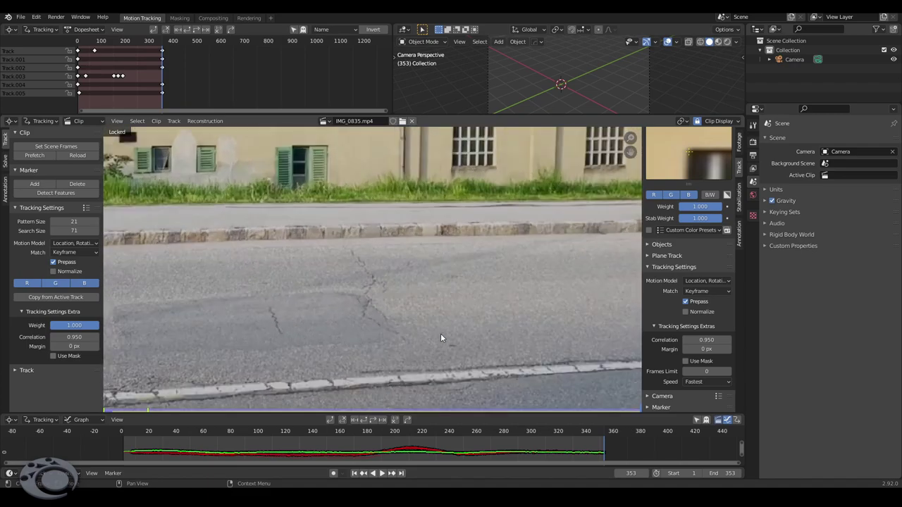
pyautogui.moveTo(440, 334); pyautogui.dragTo(379, 253, button='middle')
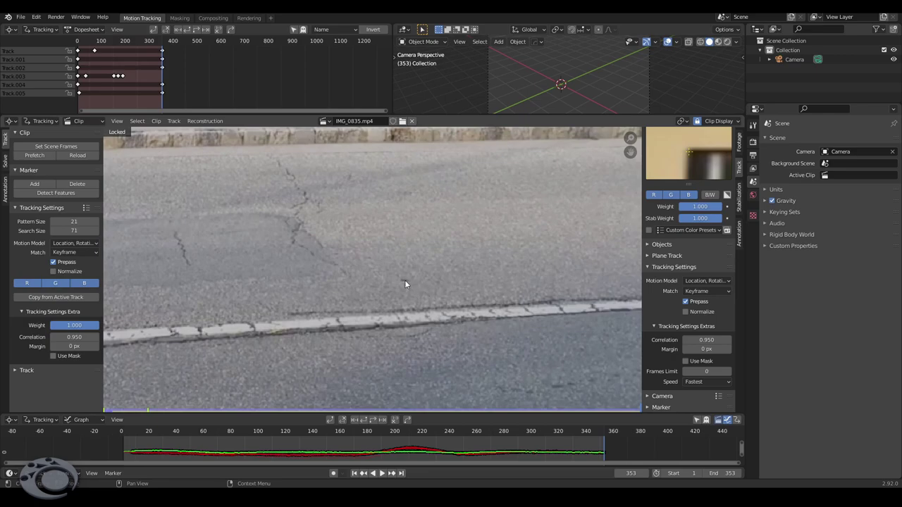
# - Add Track.006 on the road asphalt, track it backward to about frame 317, and make its motion model Affine
pyautogui.keyDown('ctrl'); pyautogui.click(404, 284); pyautogui.keyUp('ctrl')
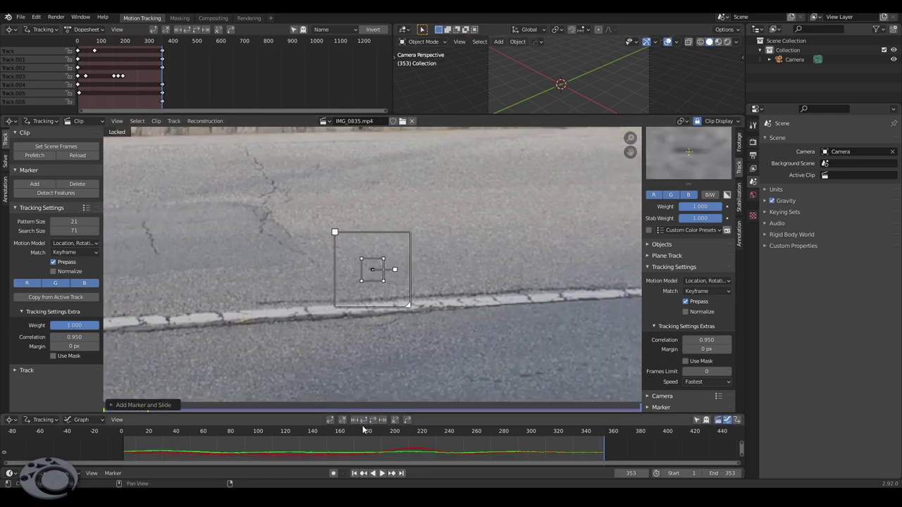
pyautogui.hotkey('ctrl', 'shift', 't')
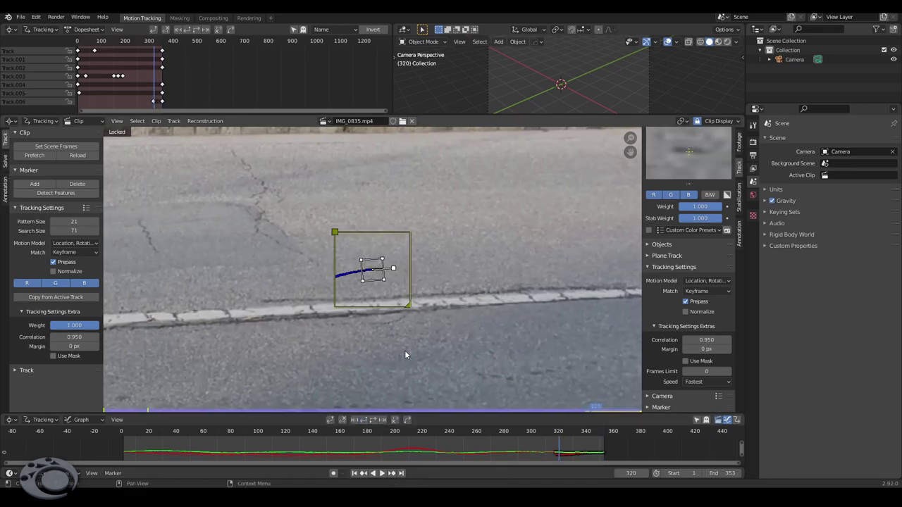
pyautogui.press('Left')
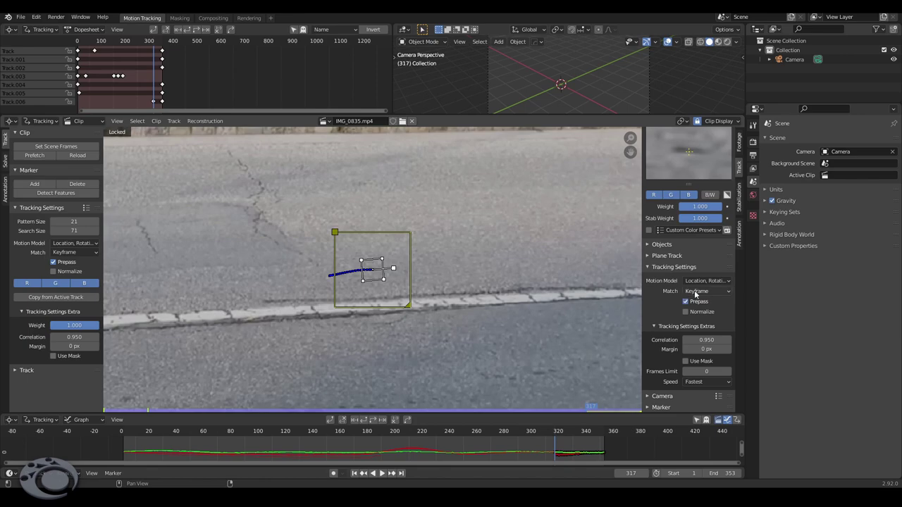
pyautogui.click(705, 281)
pyautogui.click(702, 302)
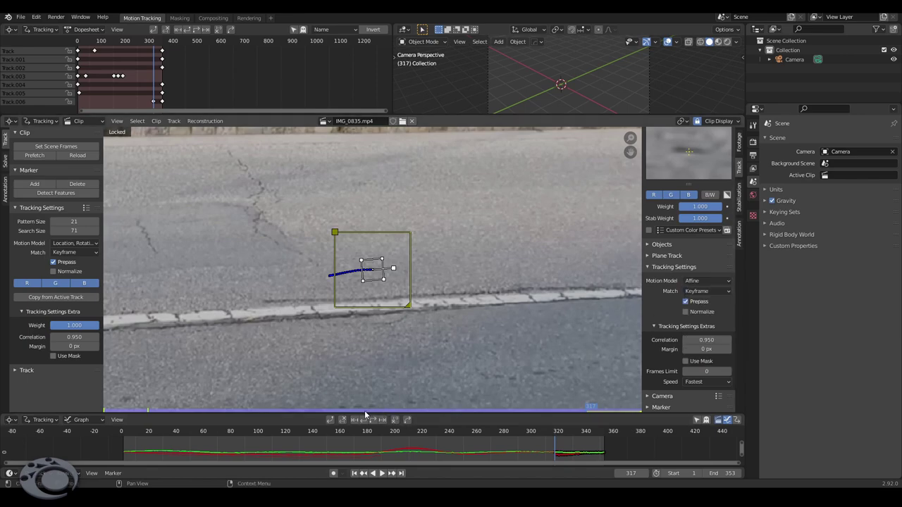
# - At frame 305, enlarge the road marker's pattern area and its search area
pyautogui.hotkey('ctrl', 'shift', 'Left')
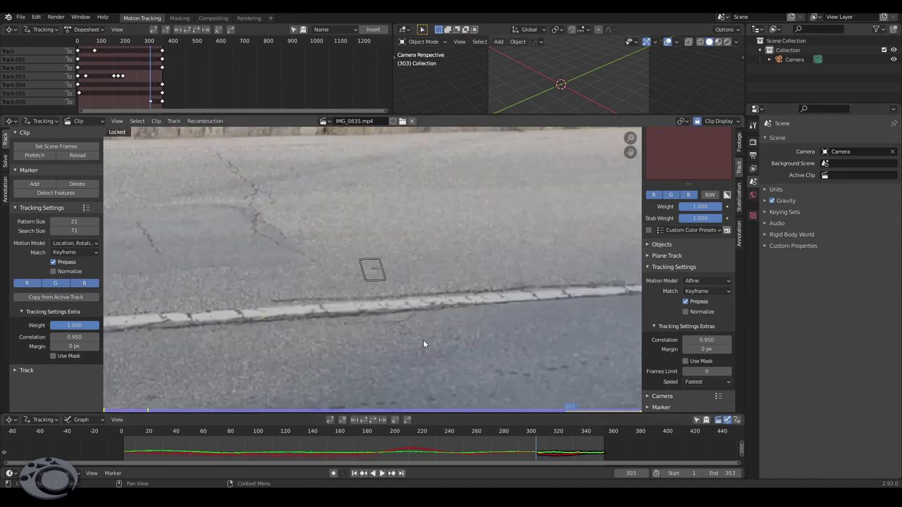
pyautogui.hotkey('ctrl', 't')
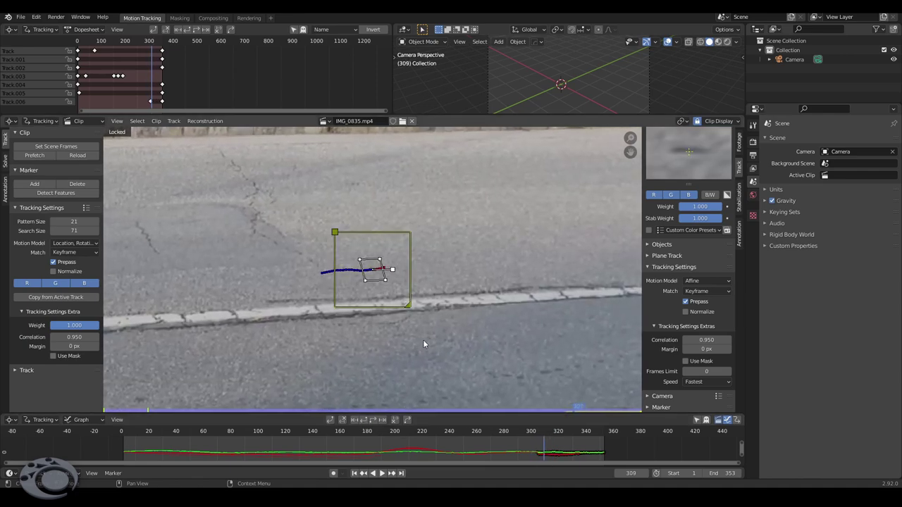
pyautogui.press('Left')
pyautogui.press('Left')
pyautogui.press('Left')
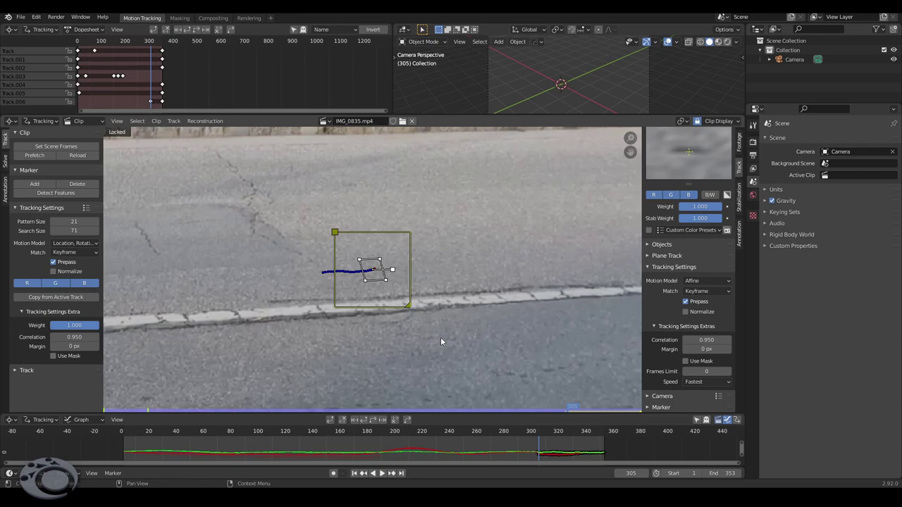
pyautogui.press('s')
pyautogui.click(422, 313)
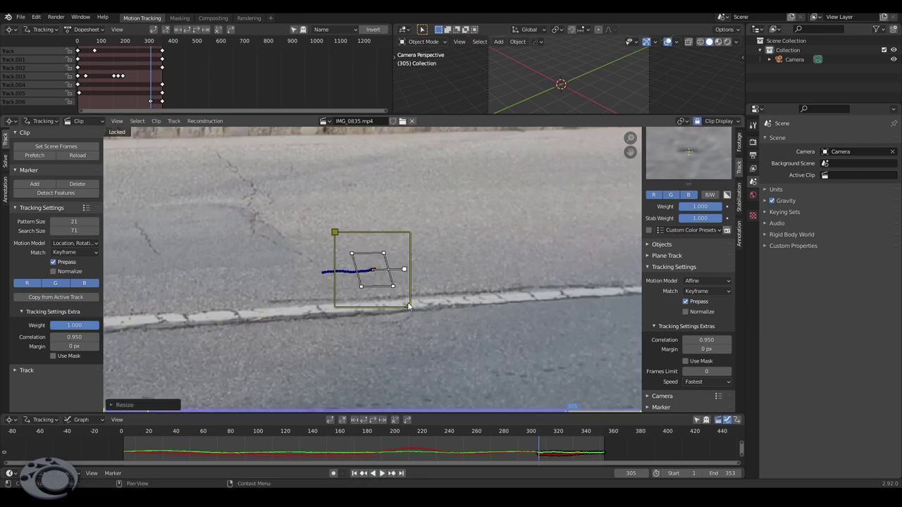
pyautogui.moveTo(408, 306); pyautogui.dragTo(421, 315)
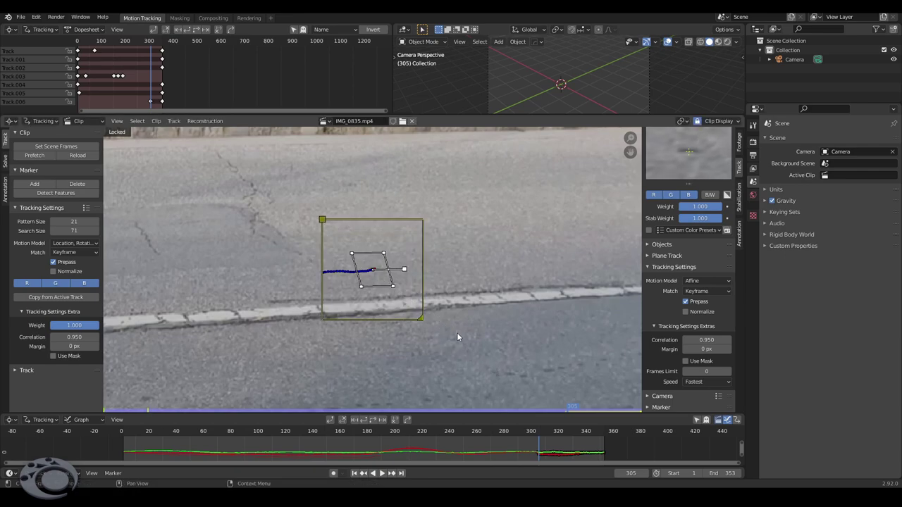
# - Track the road marker backward again, then square up its pattern corners at frame 282
pyautogui.click(368, 420)
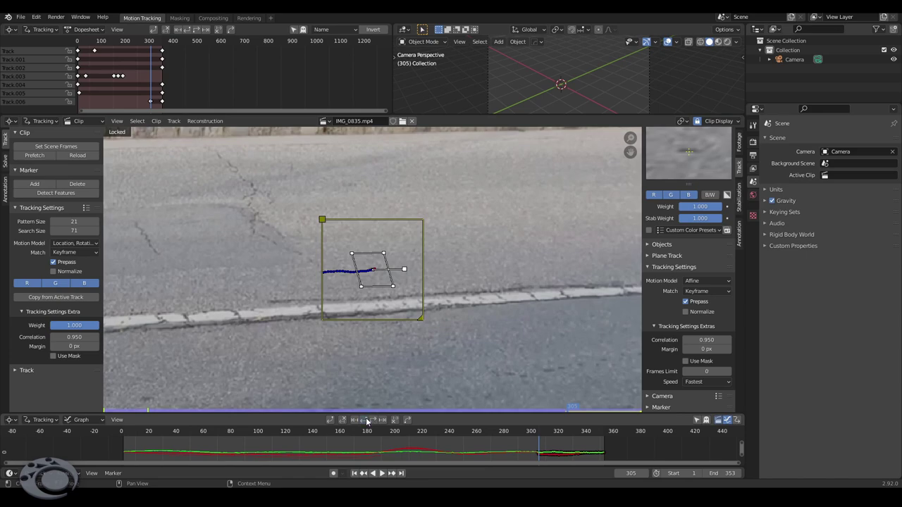
pyautogui.press('Right')
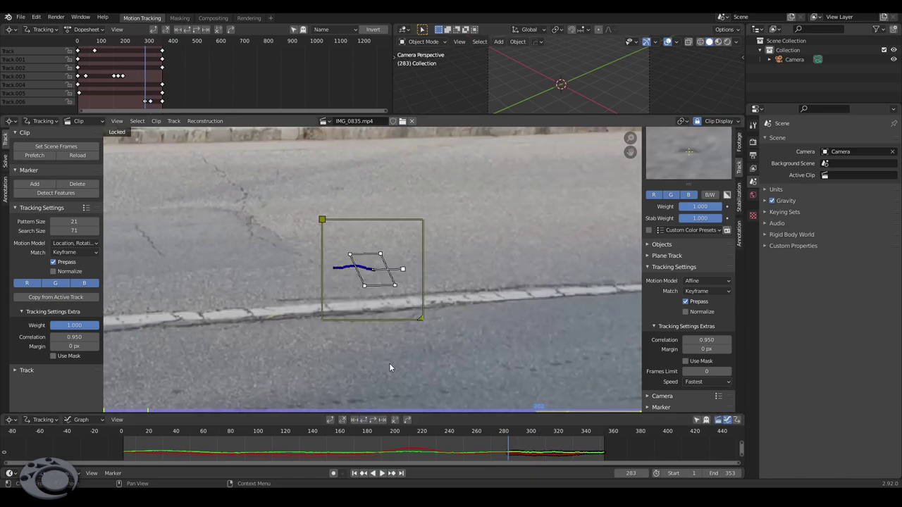
pyautogui.press('Left')
pyautogui.press('Right')
pyautogui.press('Right')
pyautogui.press('Left')
pyautogui.moveTo(364, 285); pyautogui.dragTo(348, 286)
pyautogui.moveTo(380, 255)
pyautogui.mouseDown()
pyautogui.moveTo(394, 255)
pyautogui.moveTo(390, 286)
pyautogui.mouseUp()
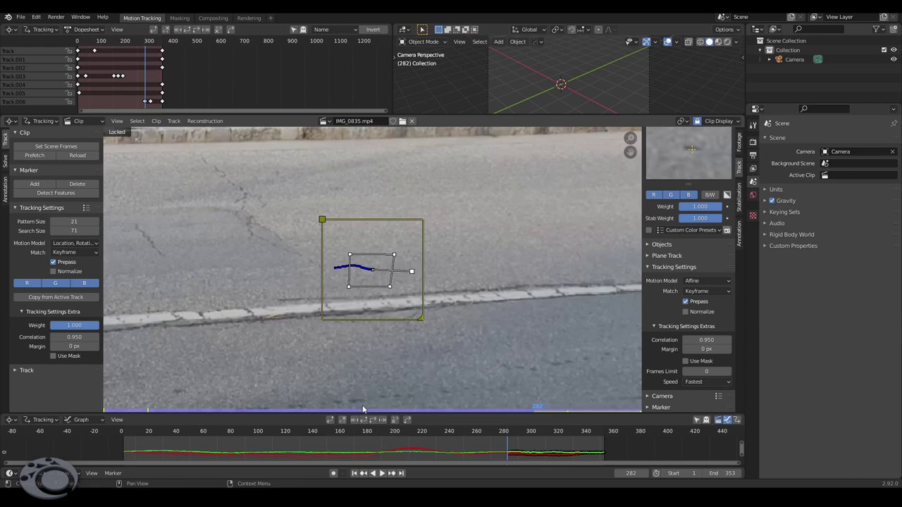
# - Step back frame by frame to 269 to find where the road track breaks off
pyautogui.press('Left')
pyautogui.press('Left')
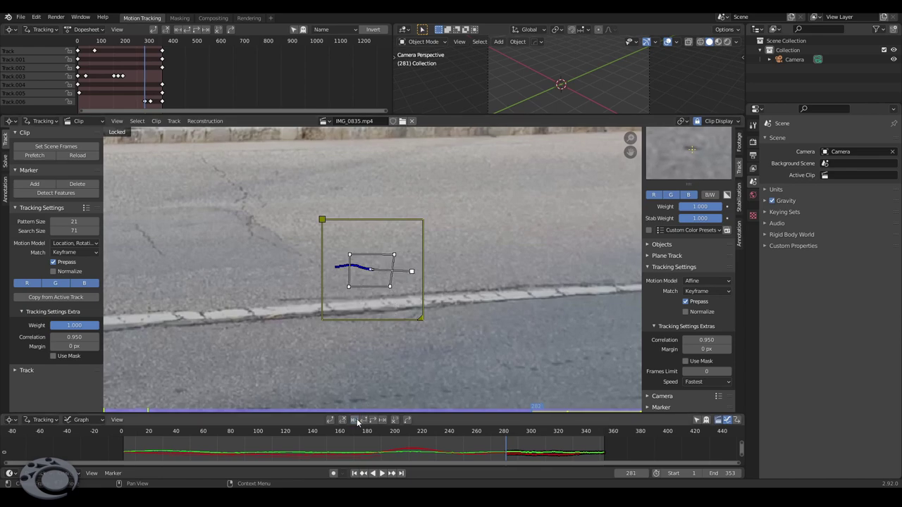
pyautogui.press('Left')
pyautogui.press('Left')
pyautogui.press('Left')
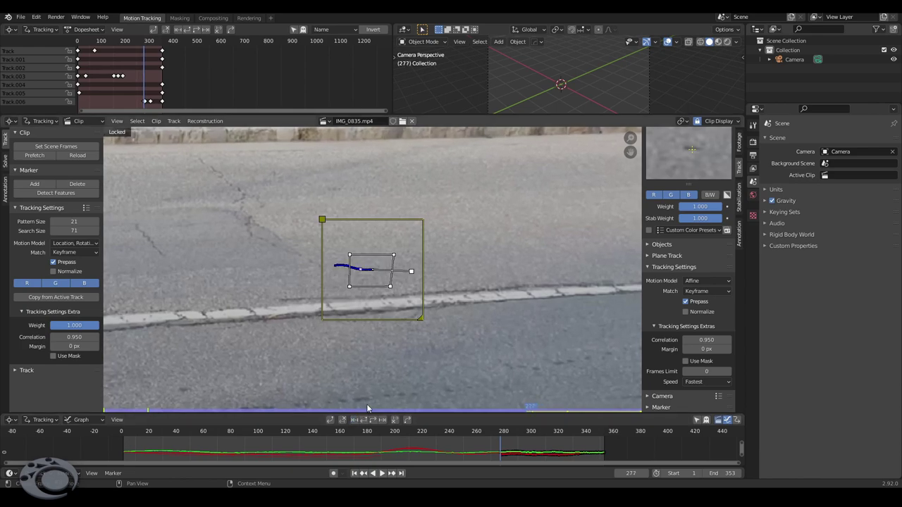
pyautogui.press('Left')
pyautogui.press('Left')
pyautogui.press('Left')
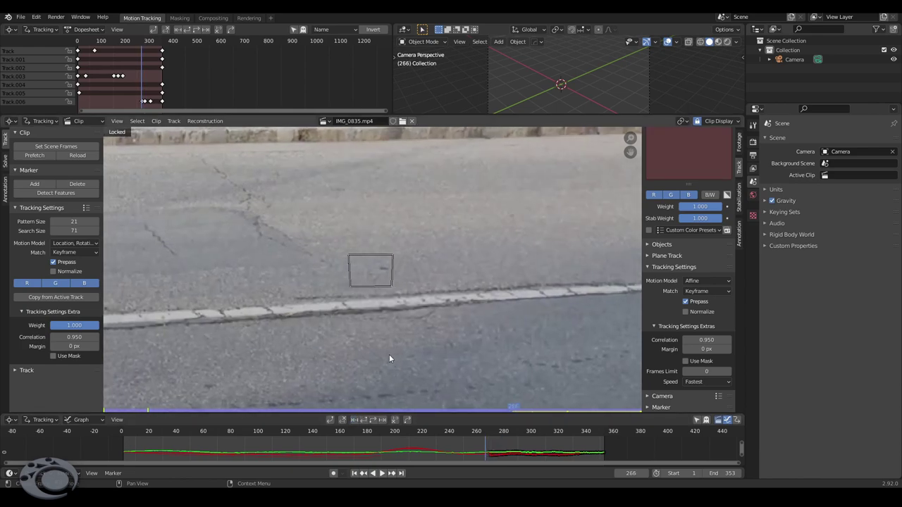
pyautogui.press('Right')
pyautogui.press('Left')
pyautogui.press('Right')
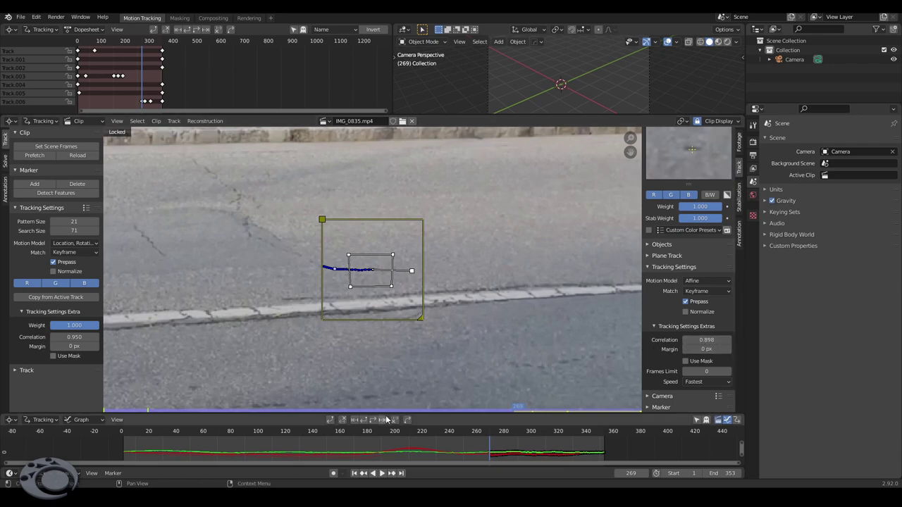
# - Go to frame 254 and review the tracking presets and Match options, keeping Keyframe
pyautogui.click(361, 420)
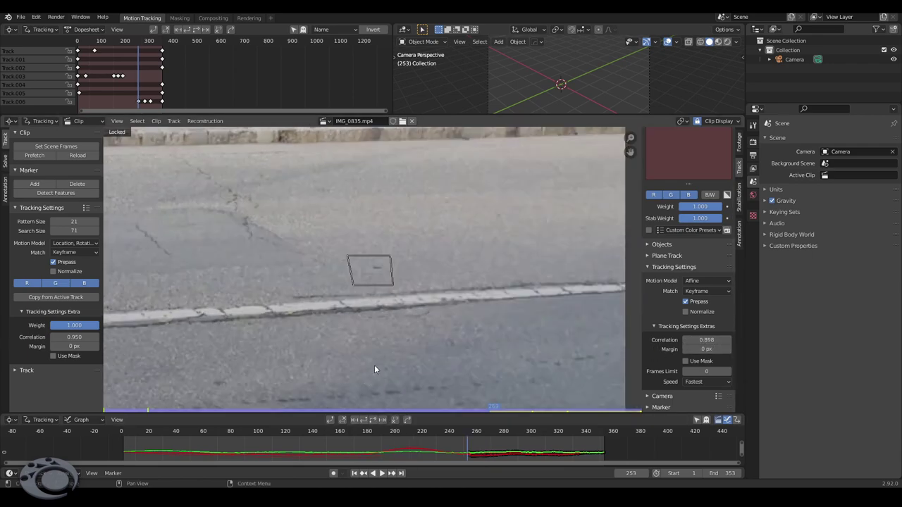
pyautogui.press('Right')
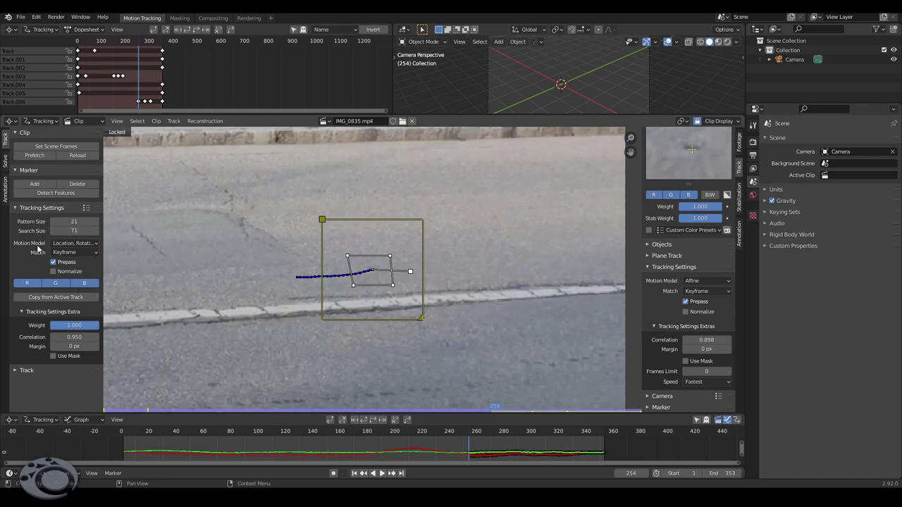
pyautogui.click(85, 208)
pyautogui.click(83, 253)
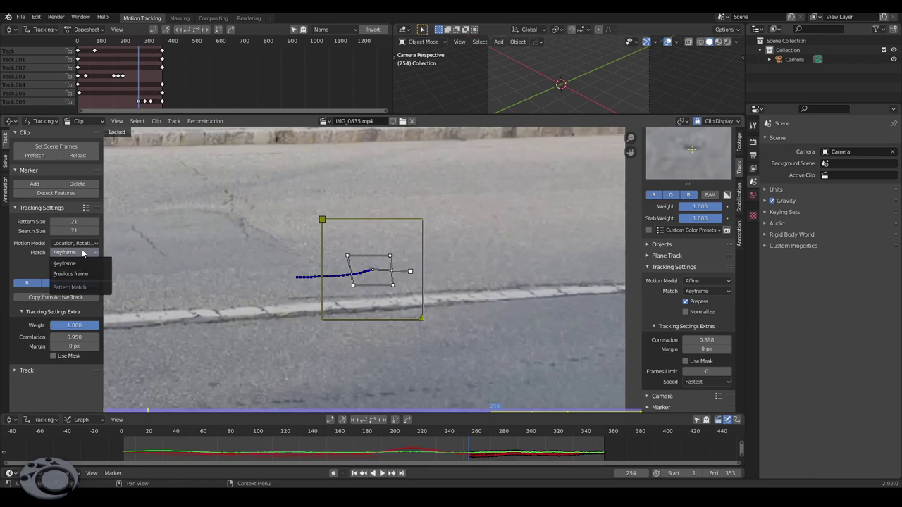
pyautogui.click(64, 263)
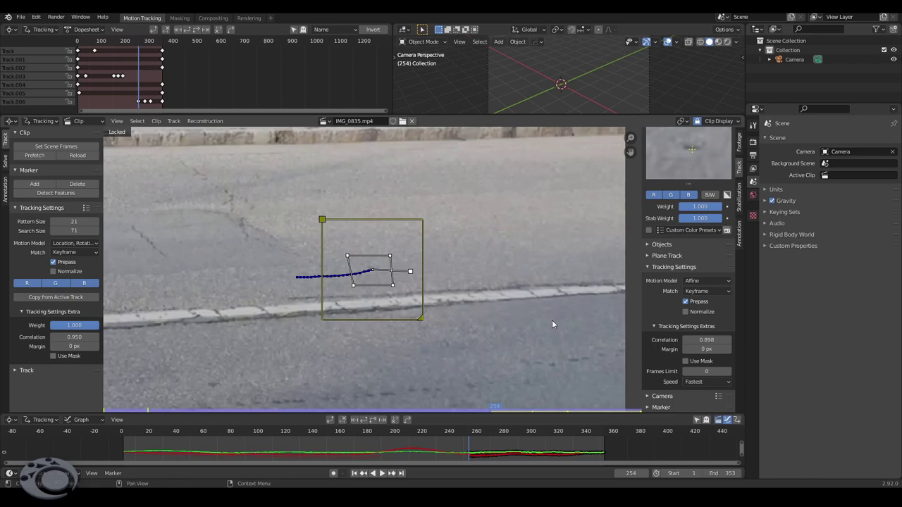
# - Set Track.006's Match to Previous frame, track it backward to about frame 143, then forward again
pyautogui.click(705, 291)
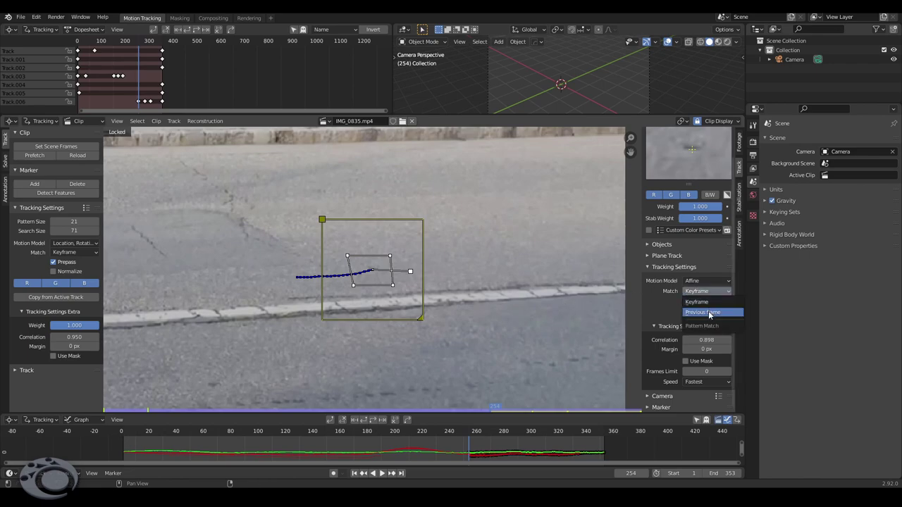
pyautogui.click(708, 313)
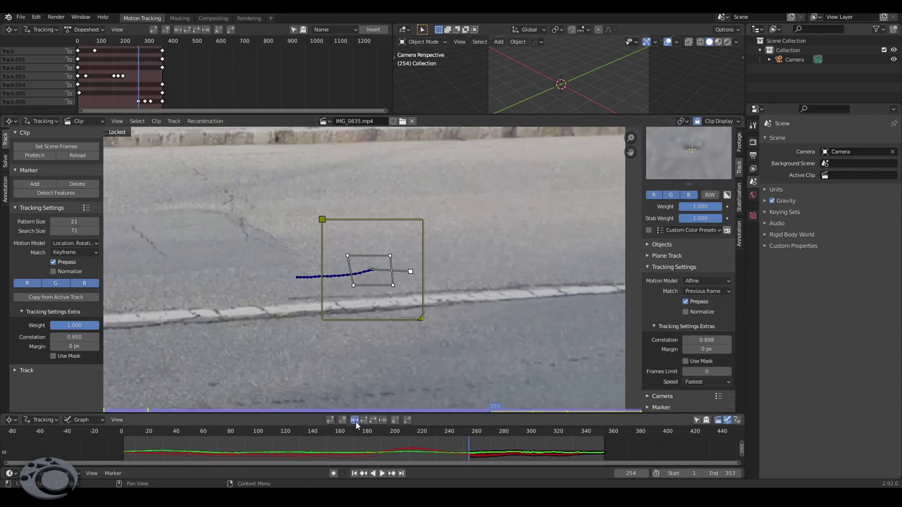
pyautogui.press('Left')
pyautogui.press('Left')
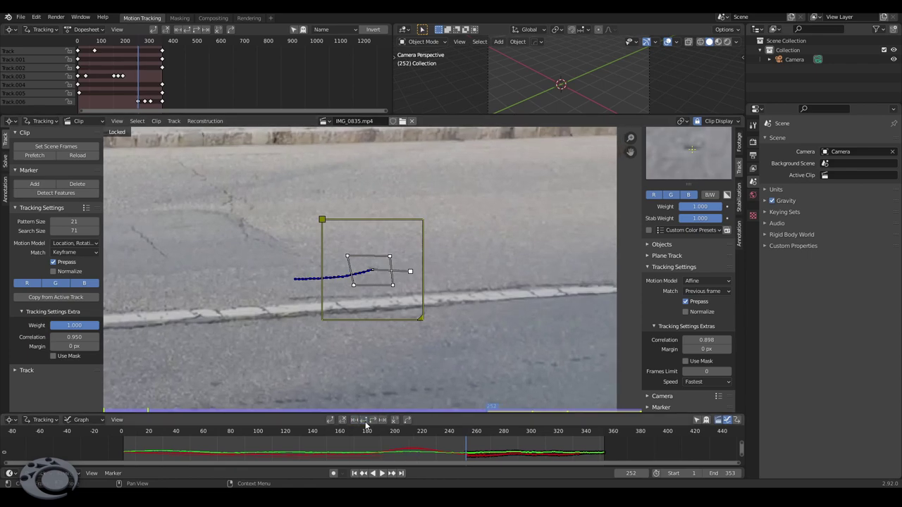
pyautogui.click(364, 420)
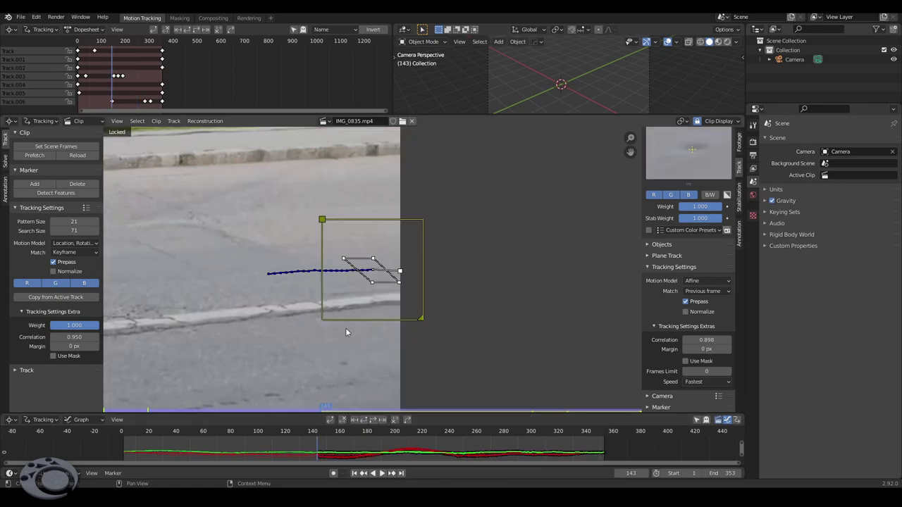
pyautogui.hotkey('ctrl', 't')
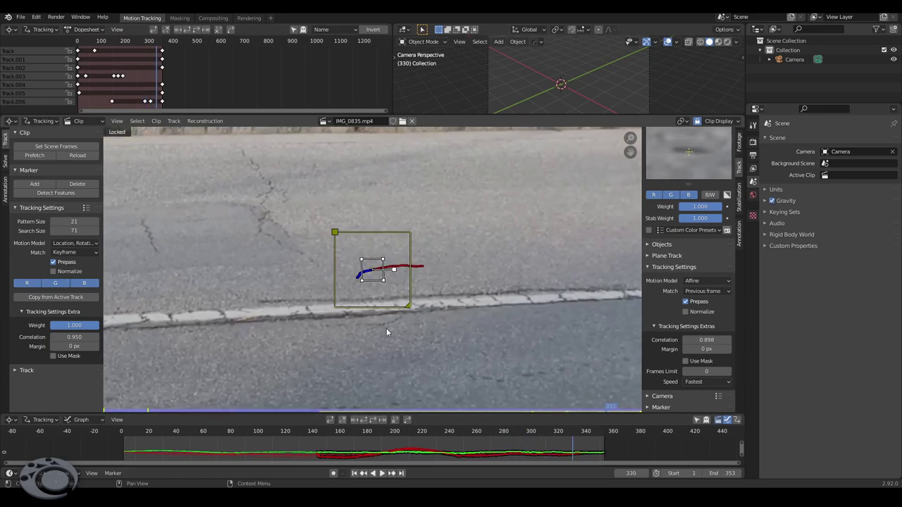
# - Reframe the building and road, then play the clip through to its last frame, 353
pyautogui.scroll(-2, 416, 314)
pyautogui.scroll(-1, 423, 313)
pyautogui.scroll(-1, 459, 319)
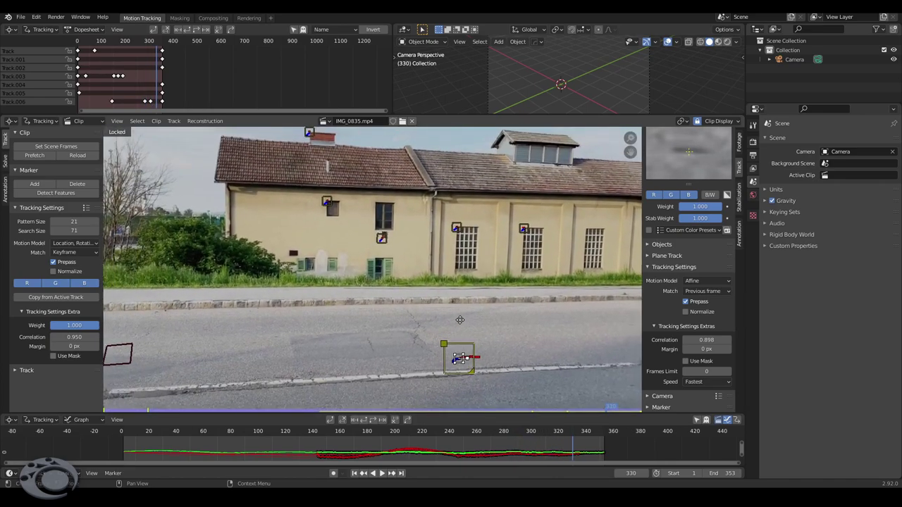
pyautogui.moveTo(460, 320); pyautogui.dragTo(393, 312, button='middle')
pyautogui.scroll(2, 505, 307)
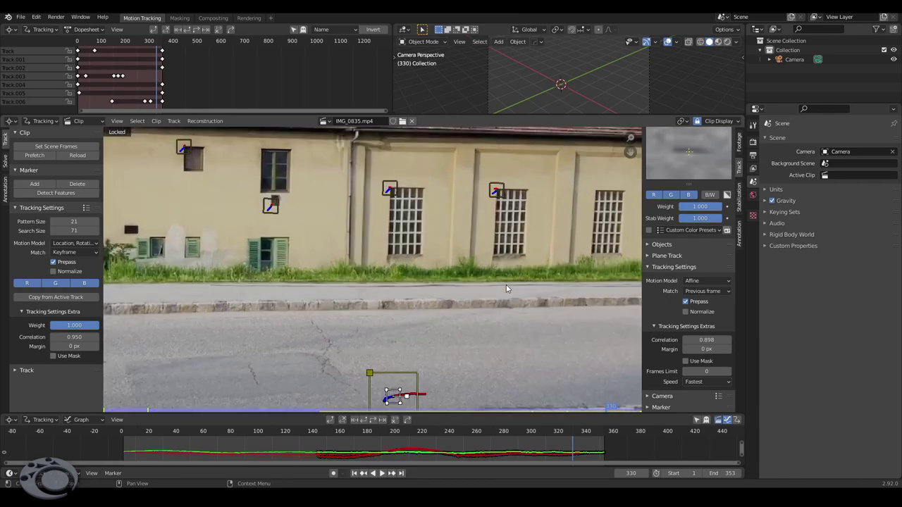
pyautogui.scroll(2, 537, 302)
pyautogui.press('space')
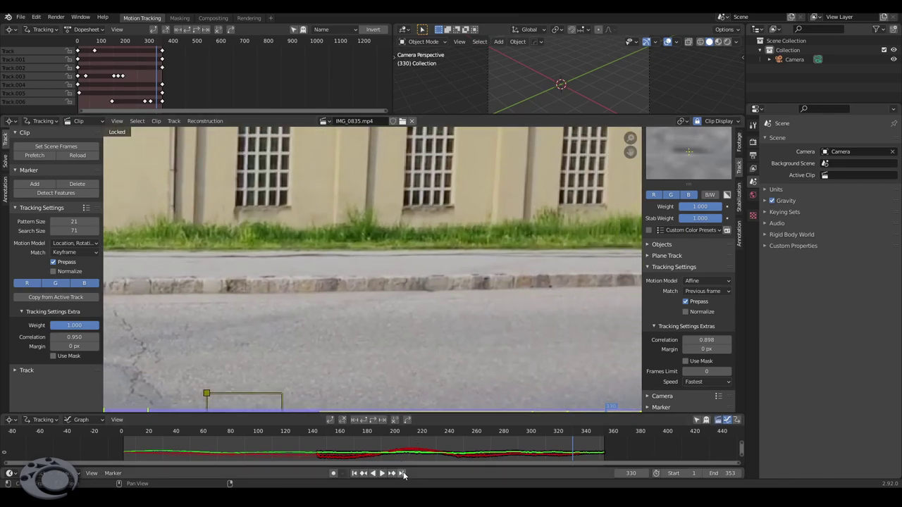
# - Zoom in on the curb stones below the windows and bushes
pyautogui.moveTo(333, 337); pyautogui.dragTo(395, 321, button='middle')
pyautogui.scroll(-2, 482, 345)
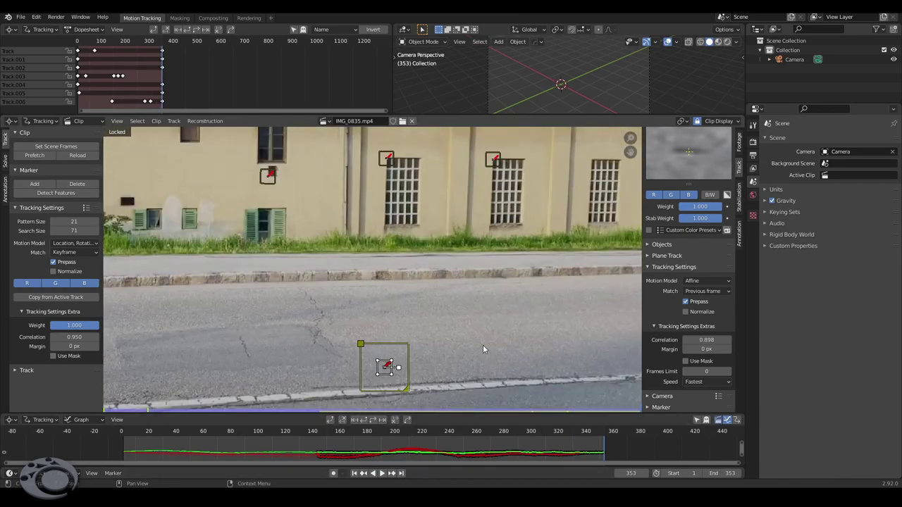
pyautogui.scroll(-3, 483, 345)
pyautogui.scroll(1, 482, 311)
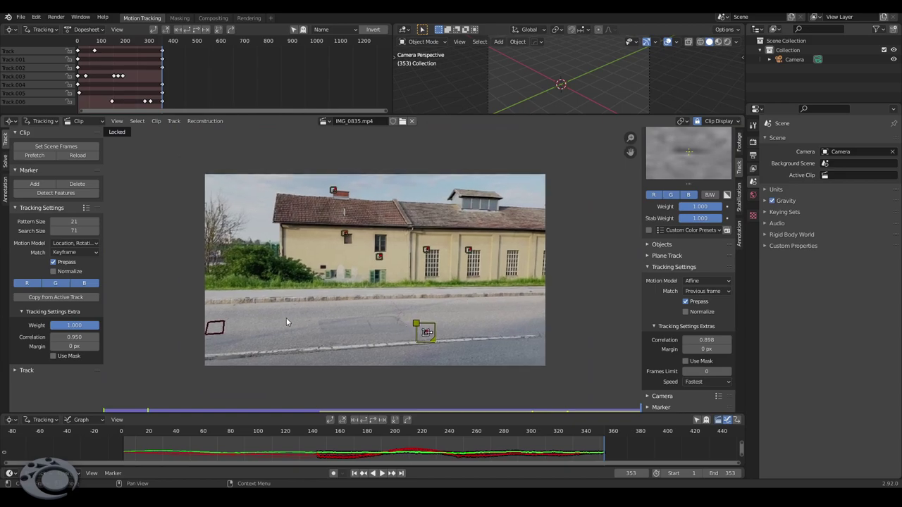
pyautogui.scroll(3, 261, 358)
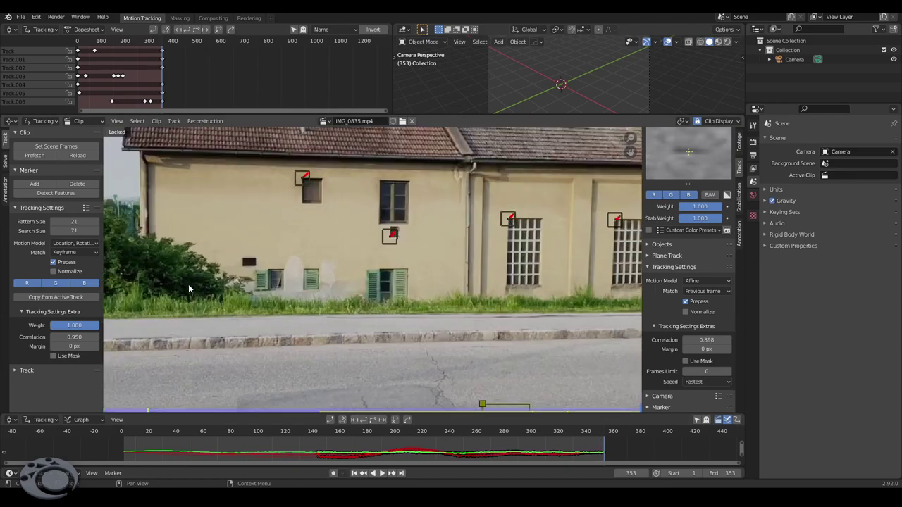
pyautogui.moveTo(188, 284); pyautogui.dragTo(416, 243, button='middle')
pyautogui.scroll(1, 351, 295)
pyautogui.scroll(2, 351, 295)
# - Place a new marker, Track.007, on a curb stone and track it backward
pyautogui.scroll(1, 345, 324)
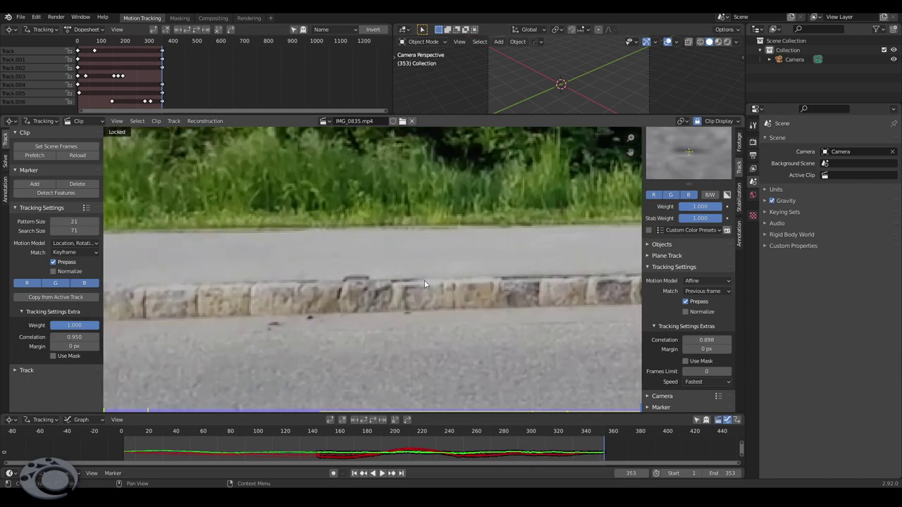
pyautogui.scroll(1, 345, 324)
pyautogui.moveTo(443, 326)
pyautogui.mouseDown(button='middle')
pyautogui.moveTo(314, 301)
pyautogui.moveTo(227, 313)
pyautogui.mouseUp(button='middle')
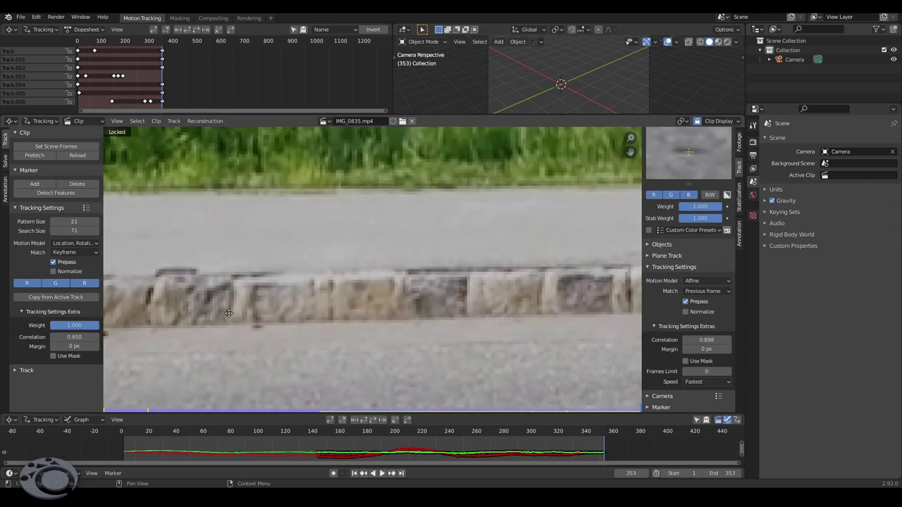
pyautogui.moveTo(391, 320); pyautogui.dragTo(356, 324, button='middle')
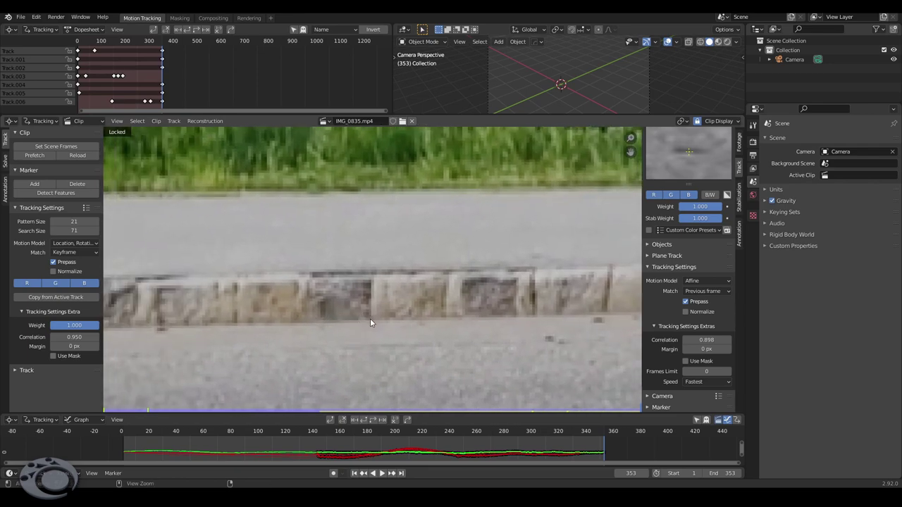
pyautogui.keyDown('ctrl'); pyautogui.click(370, 322); pyautogui.keyUp('ctrl')
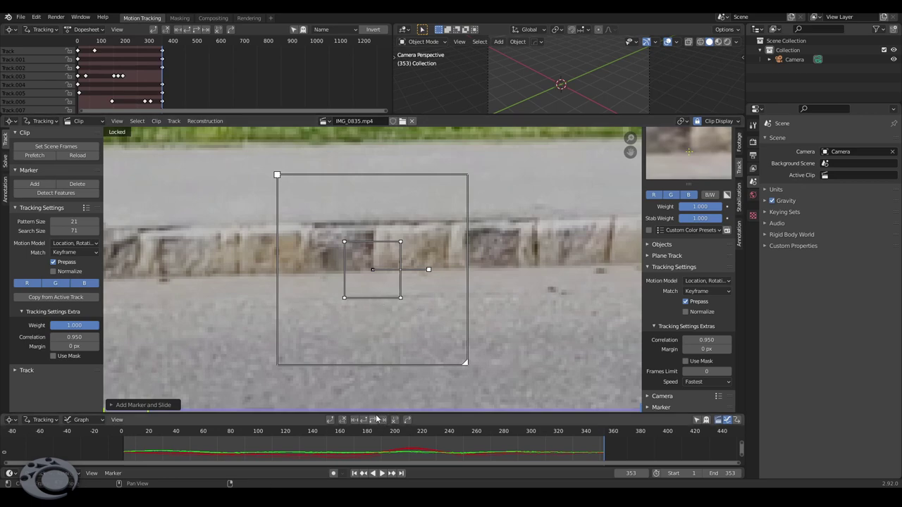
pyautogui.hotkey('shift', 'ctrl', 't')
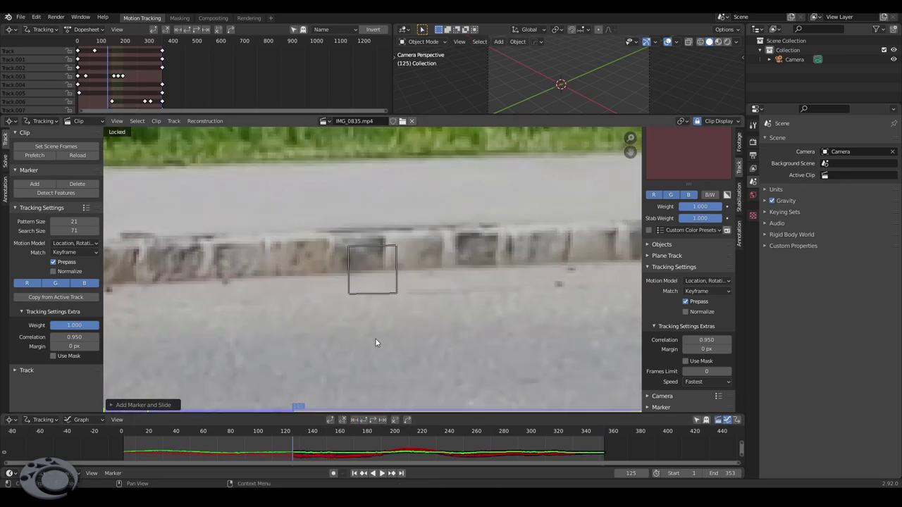
# - Track the curb marker forward again and scrub back toward frame 126 to check it
pyautogui.press('Right')
pyautogui.press('Right')
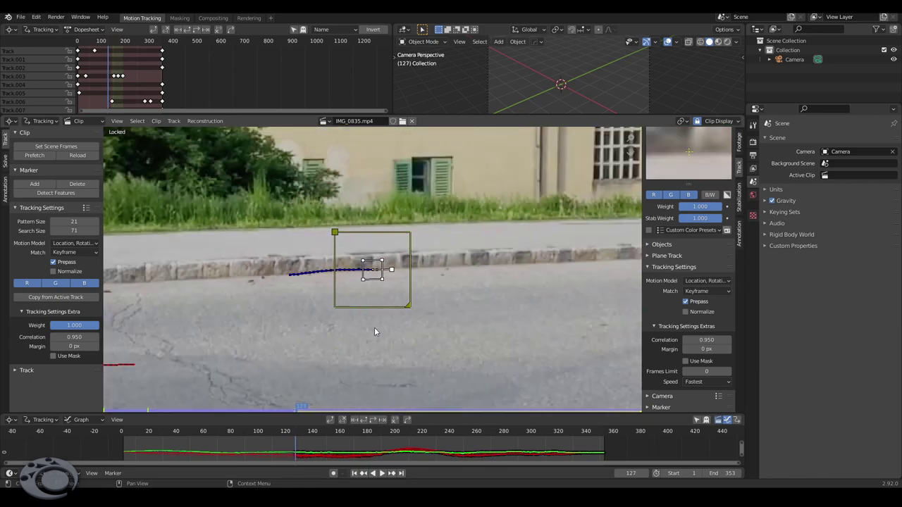
pyautogui.hotkey('ctrl', 't')
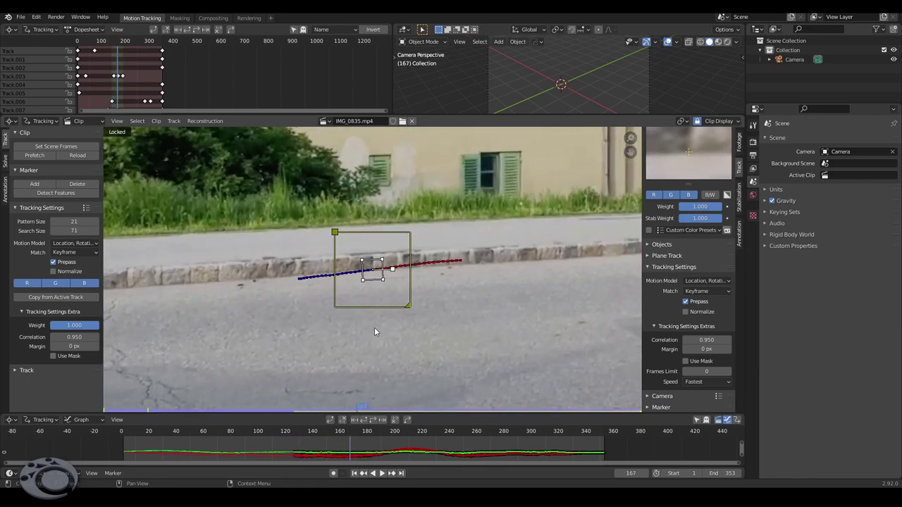
pyautogui.moveTo(386, 412); pyautogui.dragTo(296, 413)
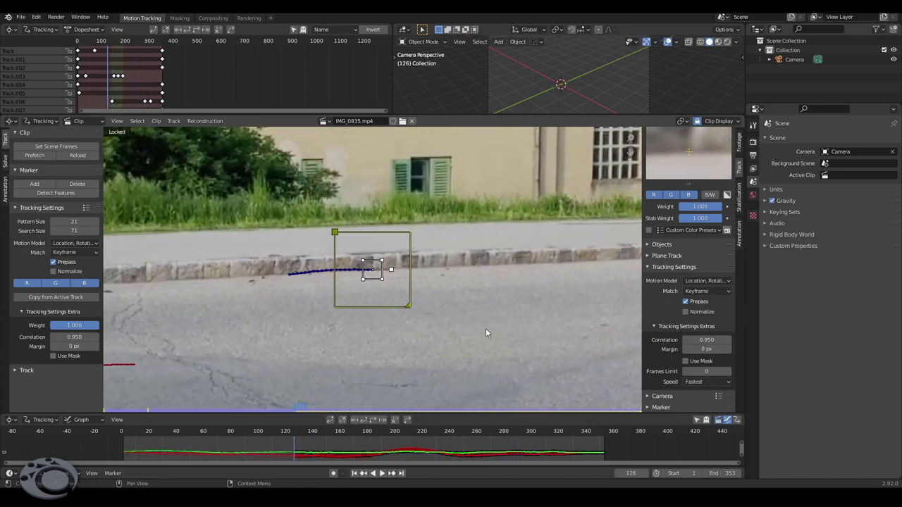
# - Enlarge the curb marker and track it backward from frame 126
pyautogui.press('s')
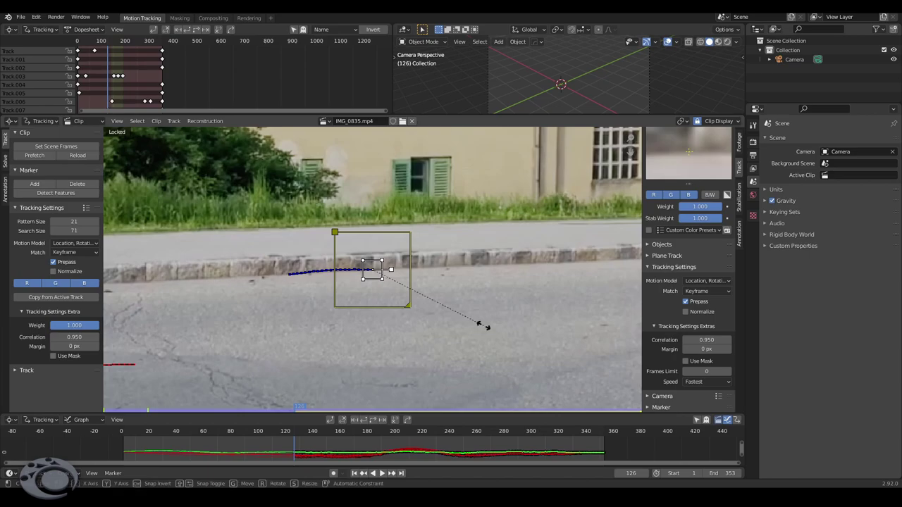
pyautogui.click(494, 327)
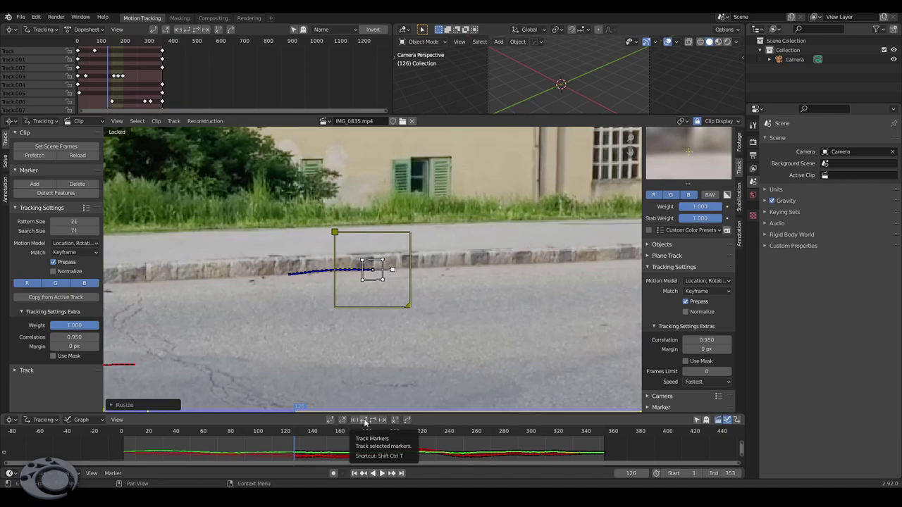
pyautogui.click(365, 422)
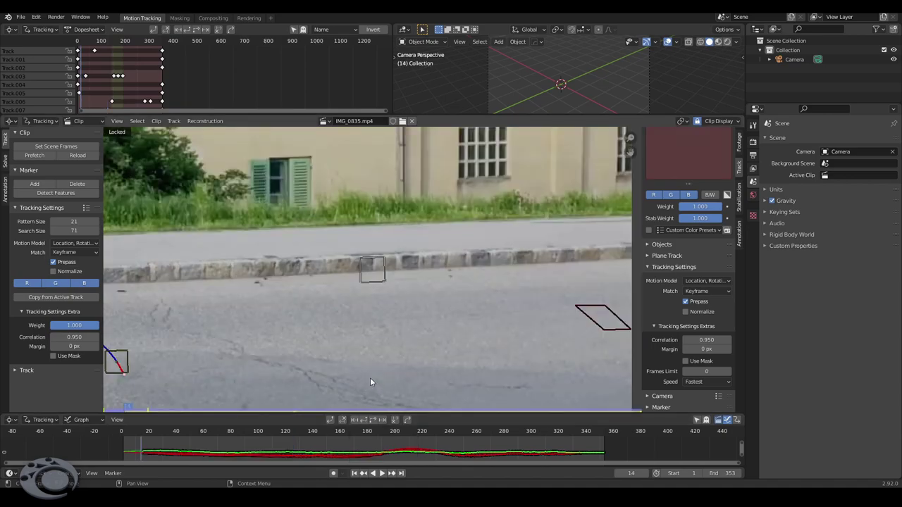
# - Slightly enlarge the curb marker's pattern area again and jump to frame 1
pyautogui.press('Right')
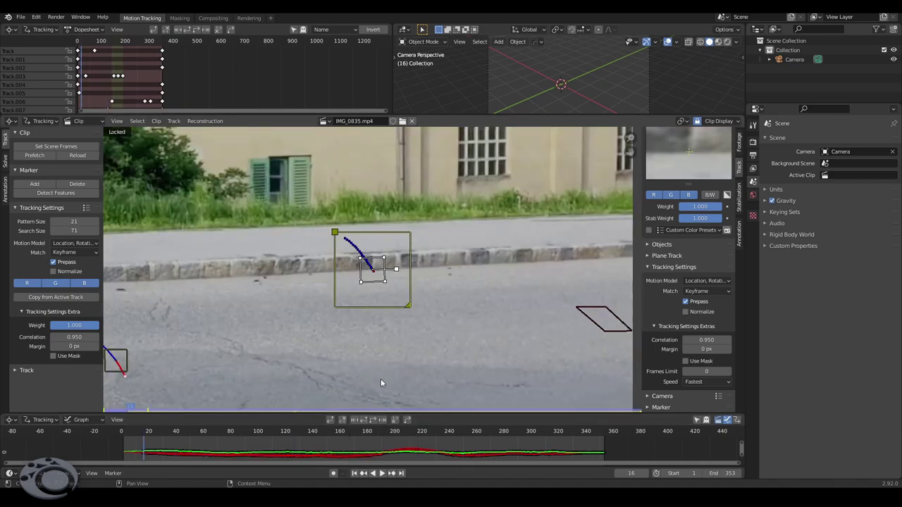
pyautogui.press('Left')
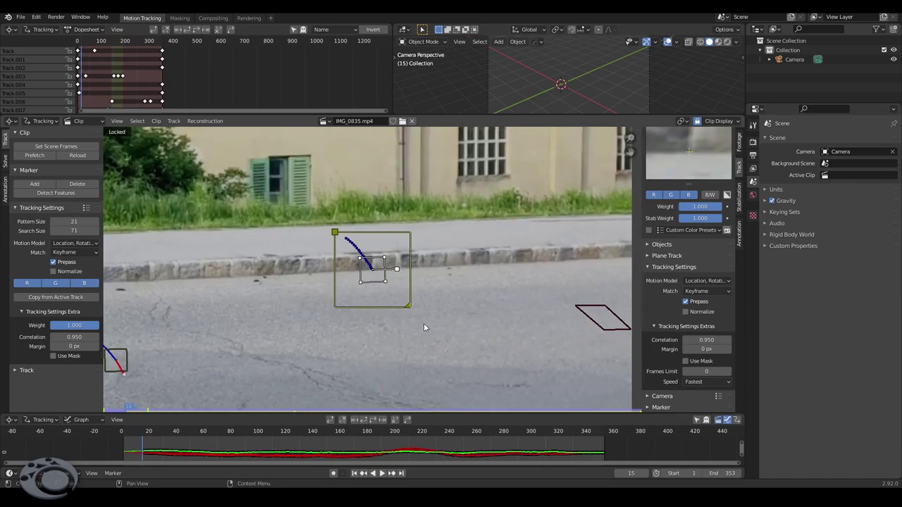
pyautogui.press('s')
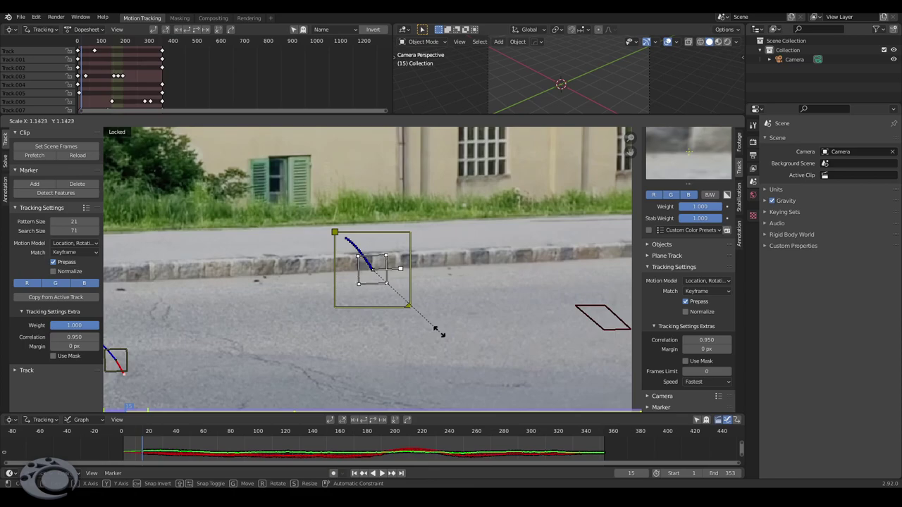
pyautogui.click(432, 328)
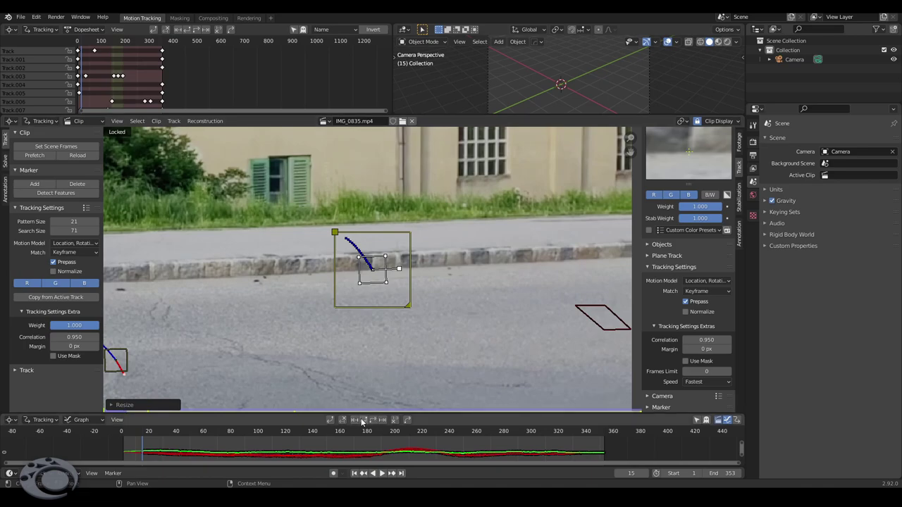
pyautogui.hotkey('shift', 'Left')
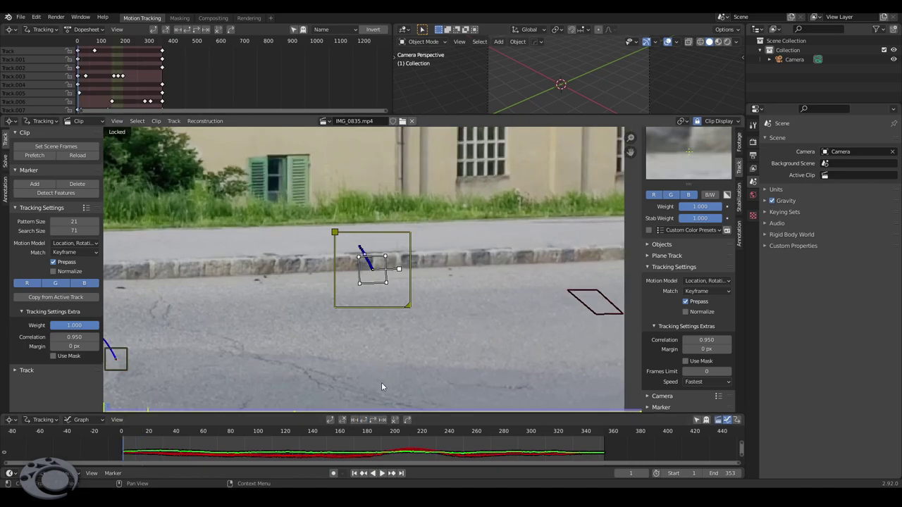
# - Track Track.007 forward across the whole clip and finish on frame 353, zoomed in on the curb
pyautogui.hotkey('ctrl', 't')
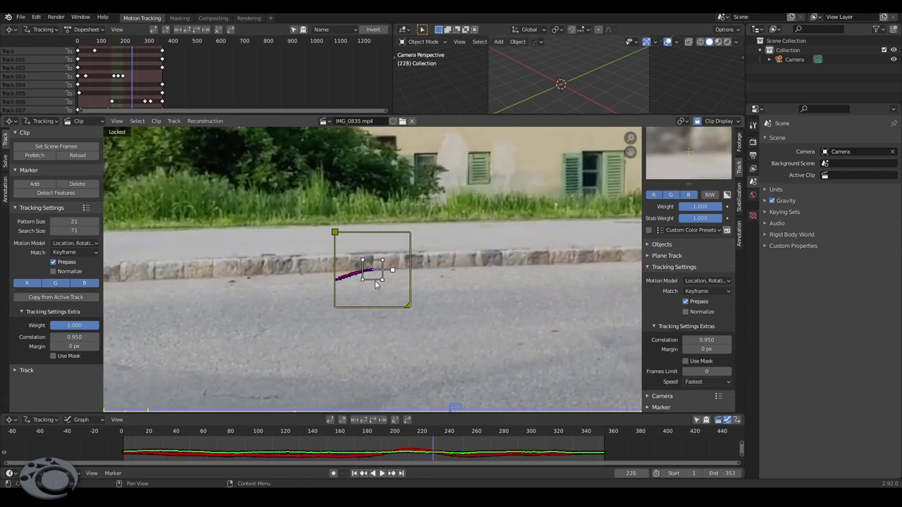
pyautogui.scroll(-4, 429, 288)
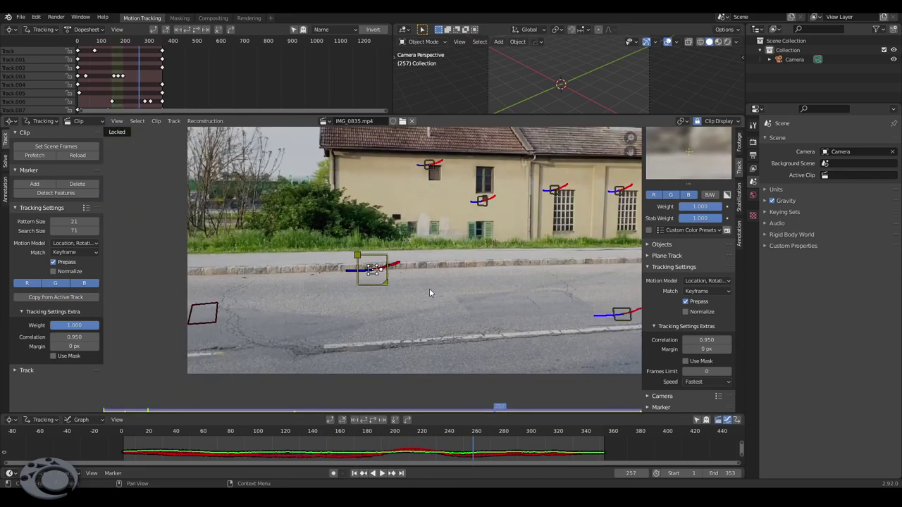
pyautogui.scroll(-1, 373, 285)
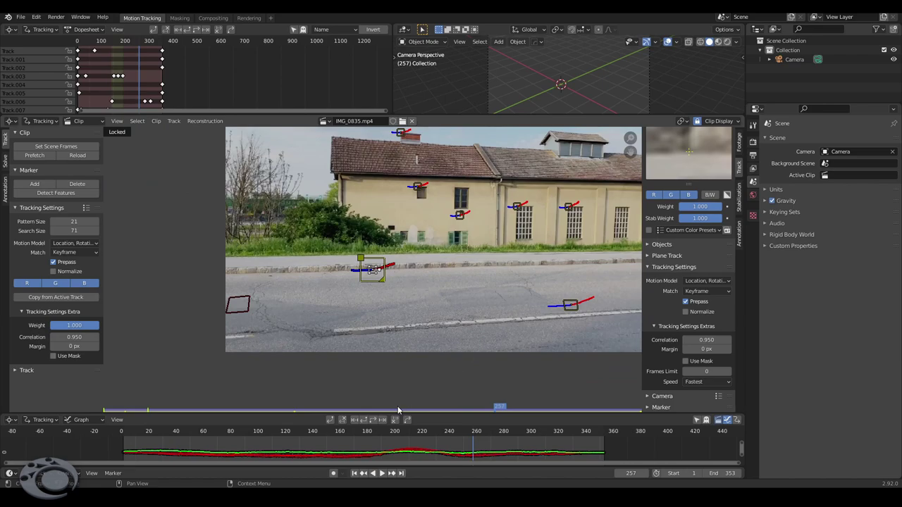
pyautogui.hotkey('shift', 'Right')
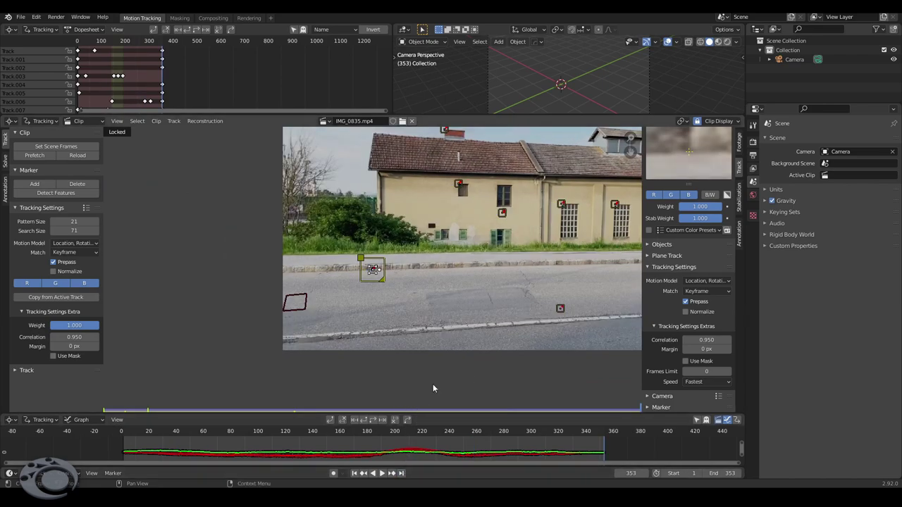
pyautogui.scroll(2, 493, 292)
pyautogui.scroll(2, 444, 287)
pyautogui.scroll(2, 431, 284)
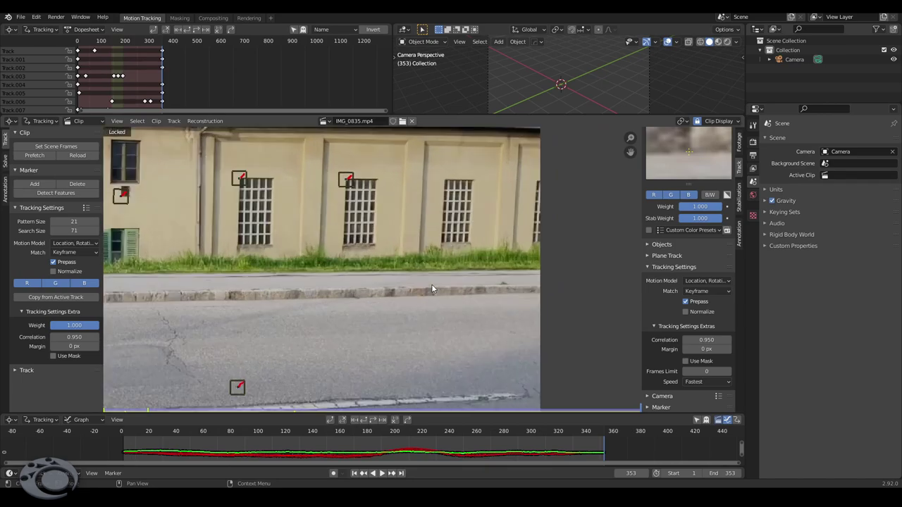
pyautogui.scroll(3, 434, 291)
# - Place another marker on a curb stone at frame 353 and track it backward, correcting as it goes
pyautogui.moveTo(435, 291); pyautogui.dragTo(430, 290, button='middle')
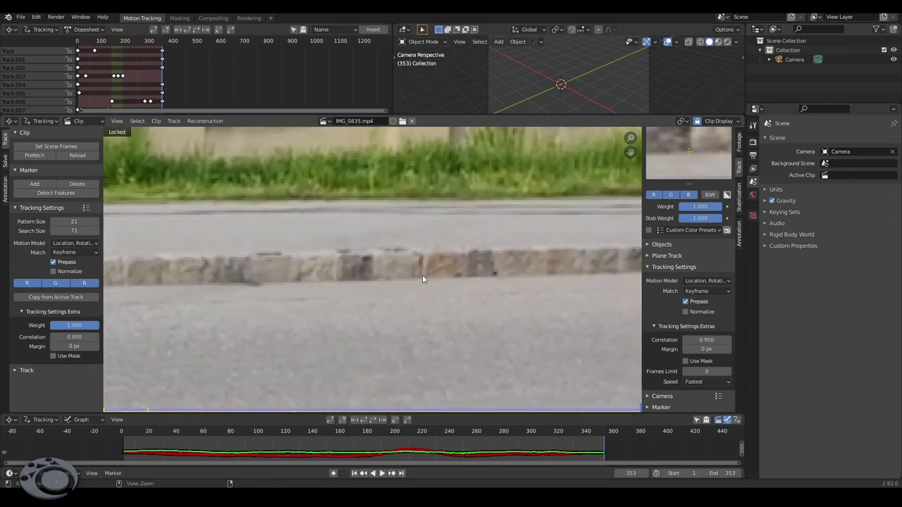
pyautogui.keyDown('ctrl'); pyautogui.click(423, 280); pyautogui.keyUp('ctrl')
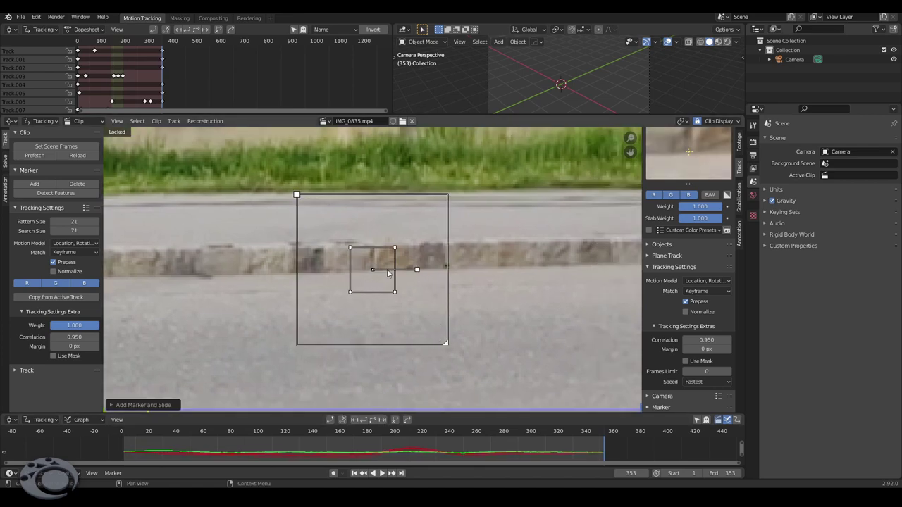
pyautogui.click(364, 421)
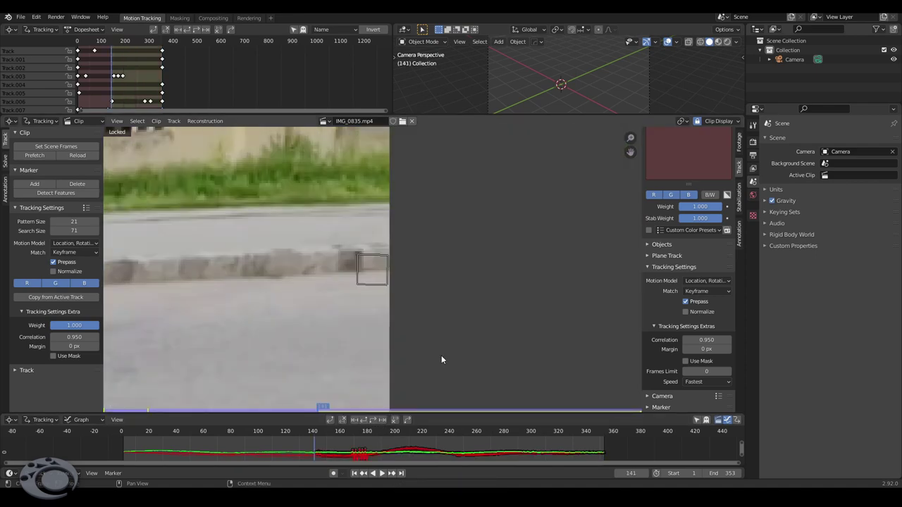
pyautogui.hotkey('ctrl', 't')
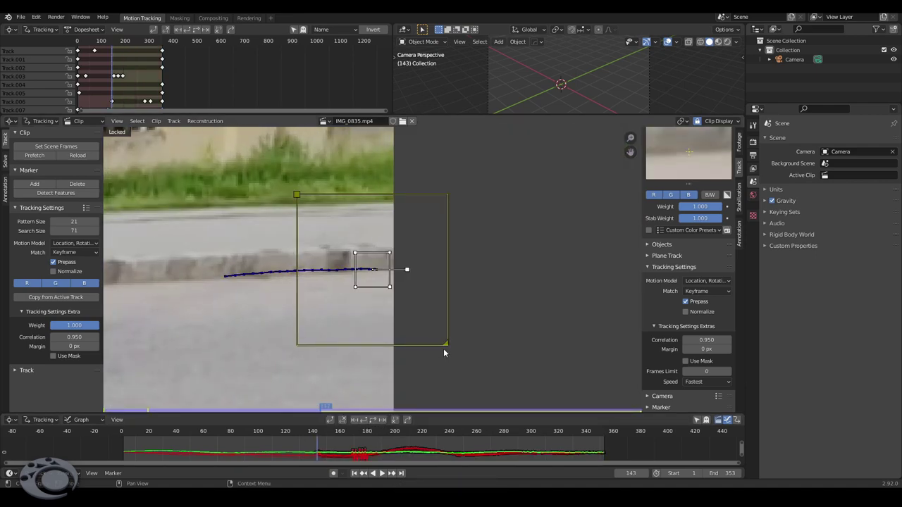
pyautogui.hotkey('shift', 'ctrl', 't')
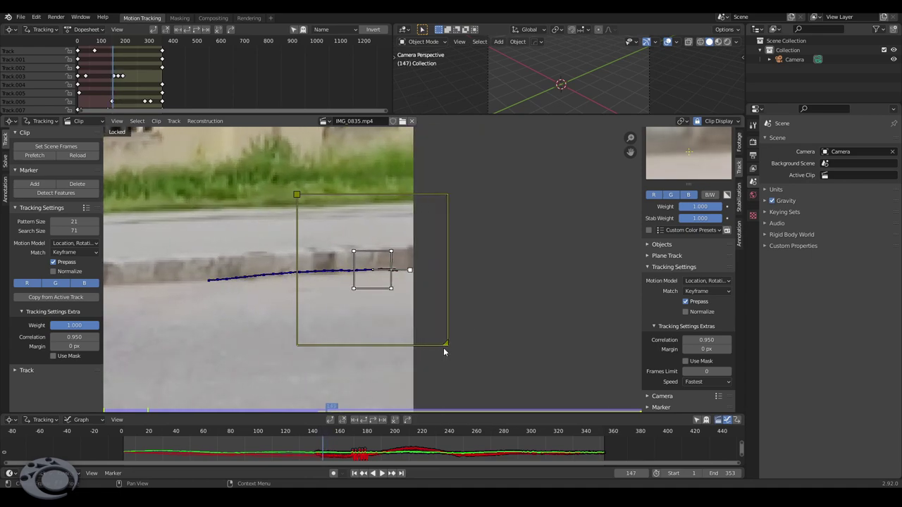
pyautogui.press('Right')
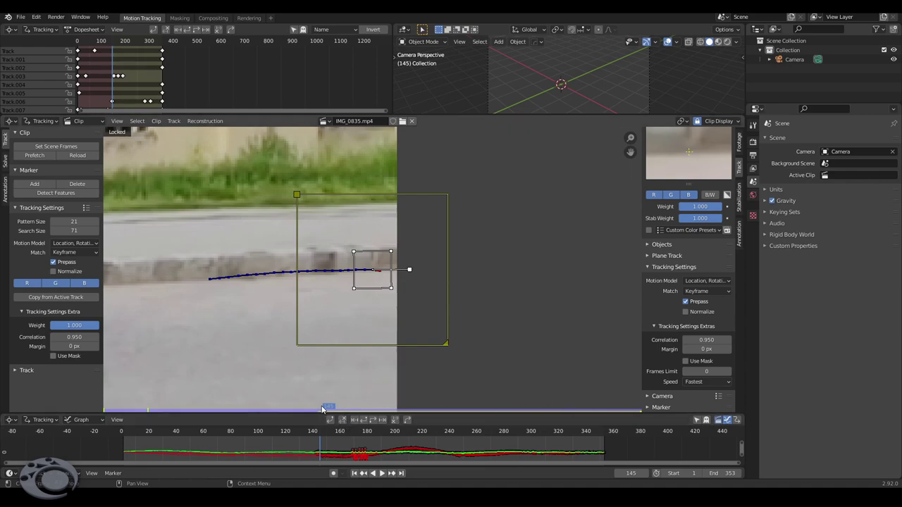
# - Retrack the curb marker back and forth, then clear its path after frame 181
pyautogui.click(341, 420)
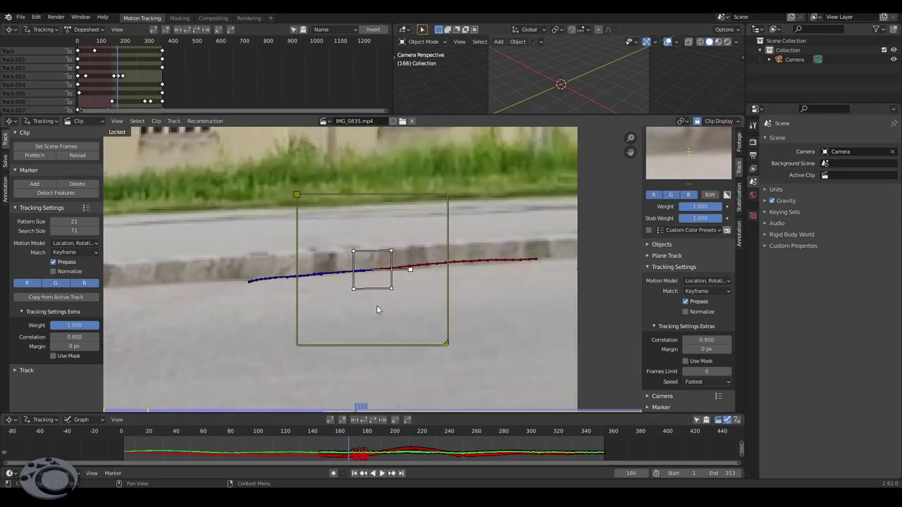
pyautogui.hotkey('shift', 'ctrl', 't')
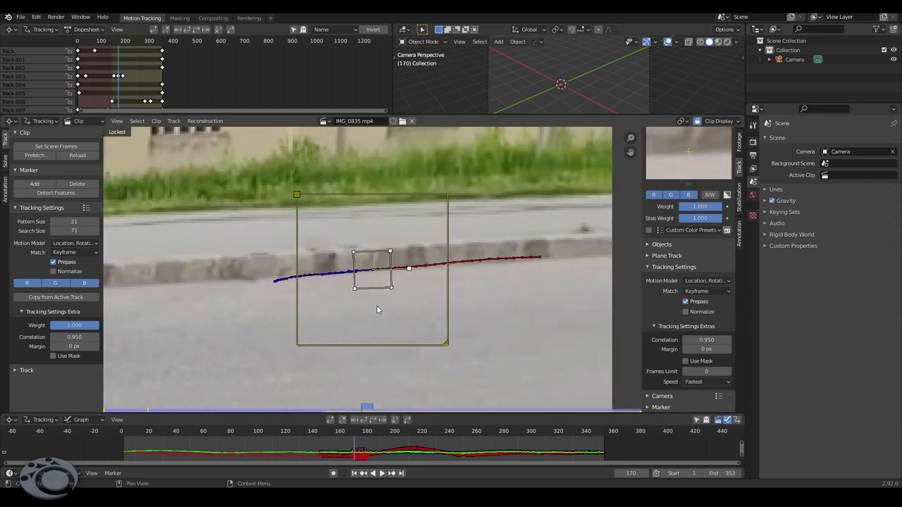
pyautogui.hotkey('ctrl', 't')
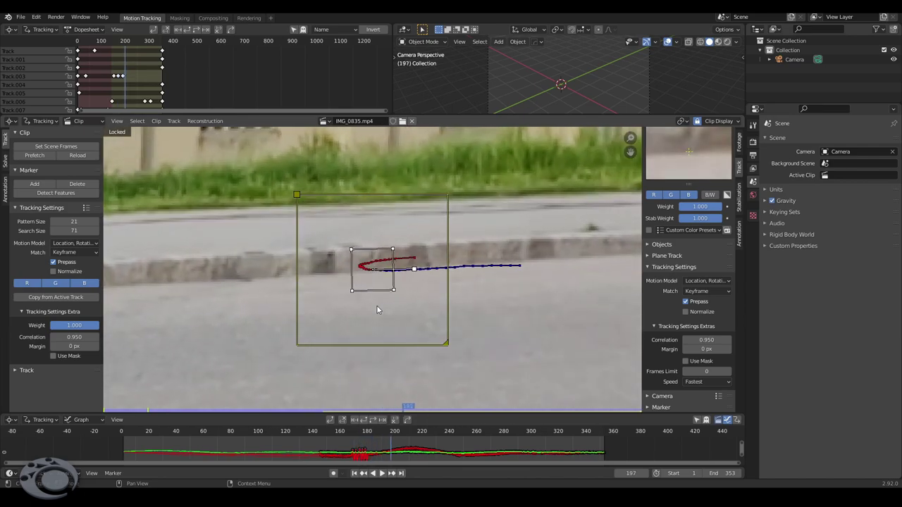
pyautogui.moveTo(411, 407)
pyautogui.mouseDown()
pyautogui.moveTo(541, 409)
pyautogui.moveTo(413, 409)
pyautogui.moveTo(380, 419)
pyautogui.mouseUp()
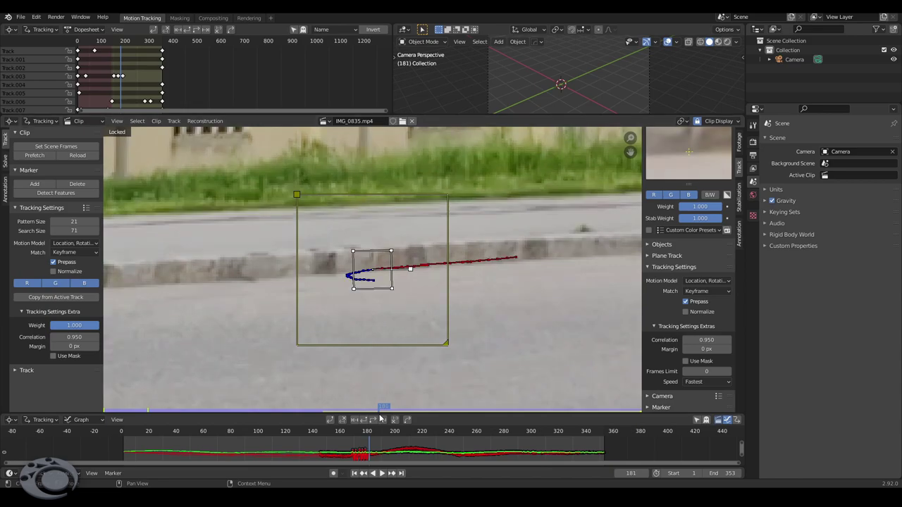
pyautogui.click(342, 419)
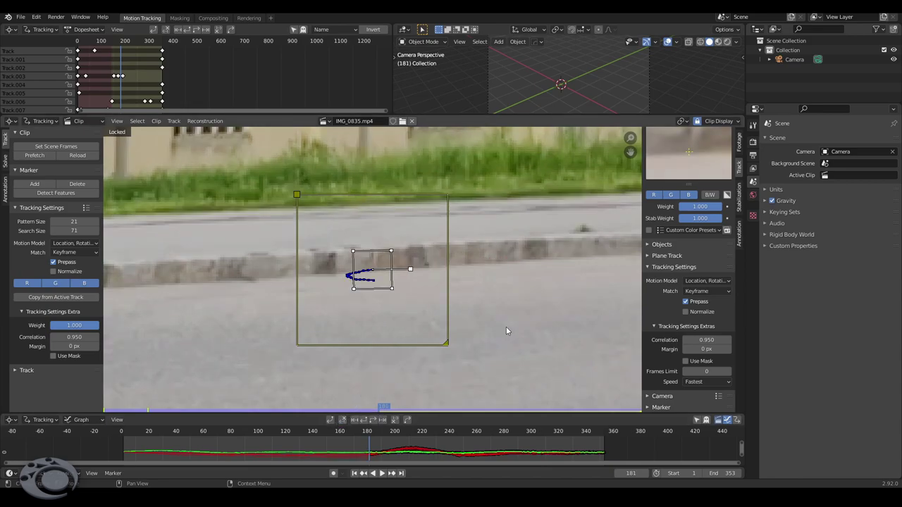
# - Zoom out and pan until the full frame with building, curb and road markers is visible
pyautogui.scroll(-3, 505, 330)
pyautogui.moveTo(365, 315); pyautogui.dragTo(485, 326, button='middle')
pyautogui.scroll(-1, 460, 316)
pyautogui.moveTo(362, 314); pyautogui.dragTo(546, 300, button='middle')
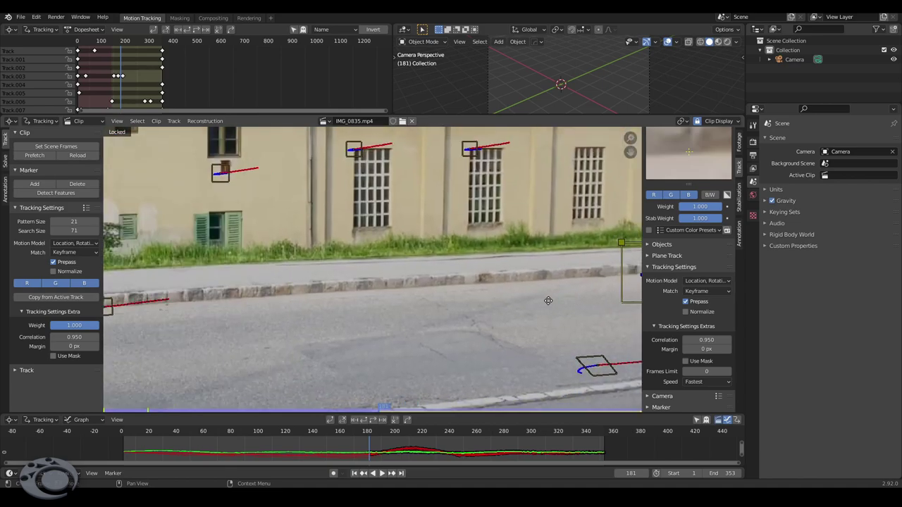
pyautogui.moveTo(244, 305)
pyautogui.mouseDown(button='middle')
pyautogui.moveTo(513, 266)
pyautogui.moveTo(432, 355)
pyautogui.moveTo(442, 367)
pyautogui.mouseUp(button='middle')
pyautogui.scroll(-2, 392, 339)
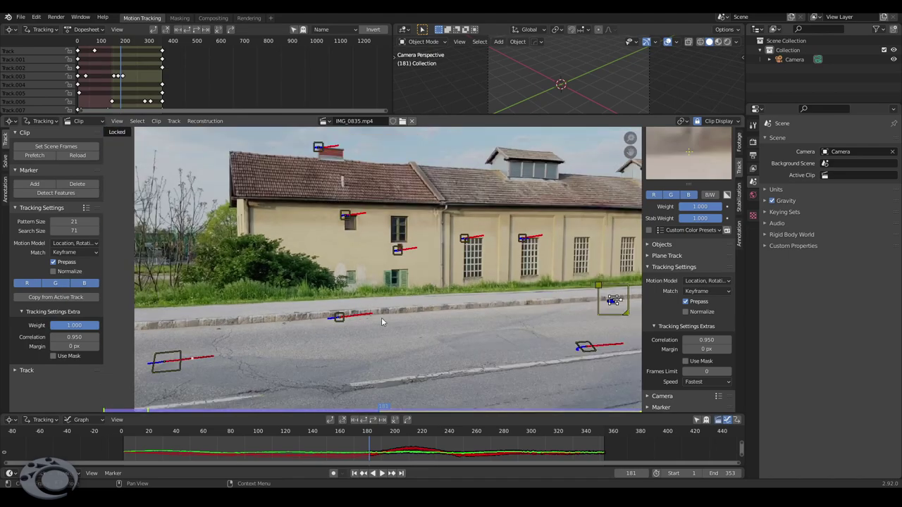
pyautogui.moveTo(381, 317)
pyautogui.mouseDown(button='middle')
pyautogui.moveTo(362, 322)
pyautogui.moveTo(412, 344)
pyautogui.moveTo(422, 321)
pyautogui.mouseUp(button='middle')
pyautogui.scroll(-1, 412, 344)
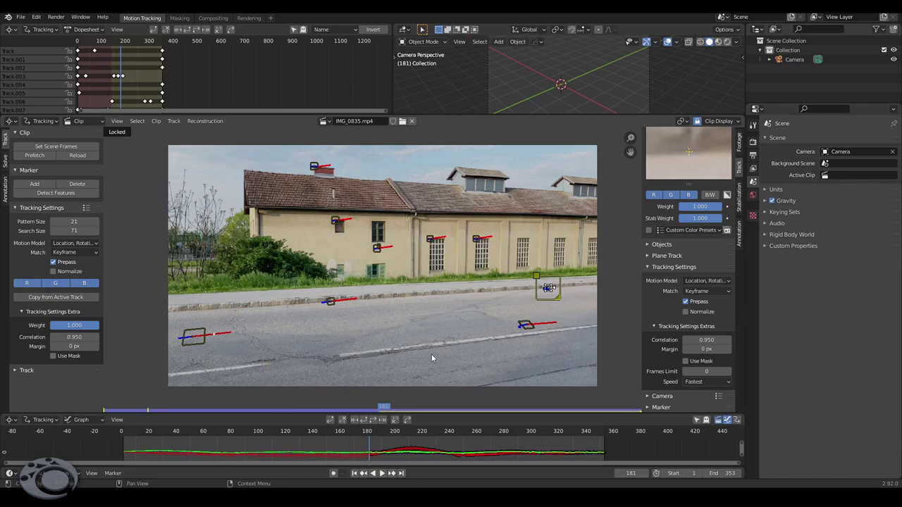
# - From frame 1, zoom into the curb, add a tracking marker there and track it forward
pyautogui.click(354, 474)
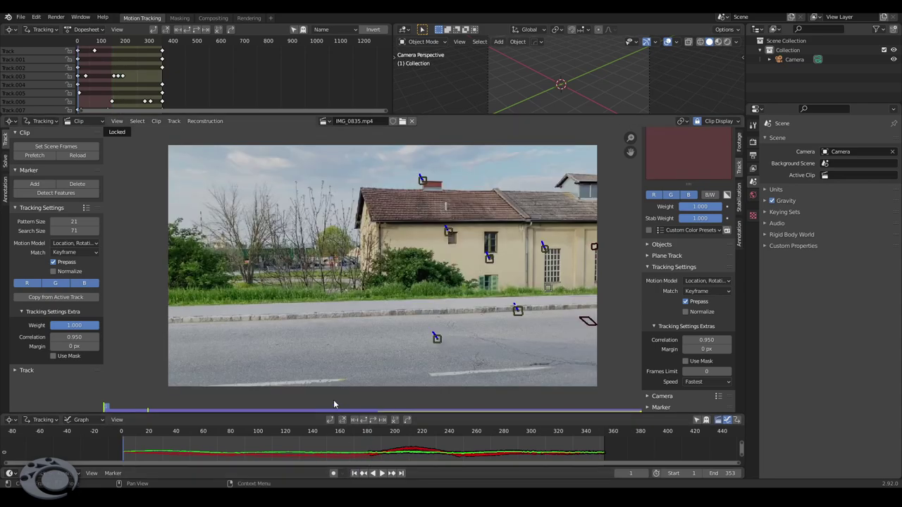
pyautogui.scroll(2, 239, 329)
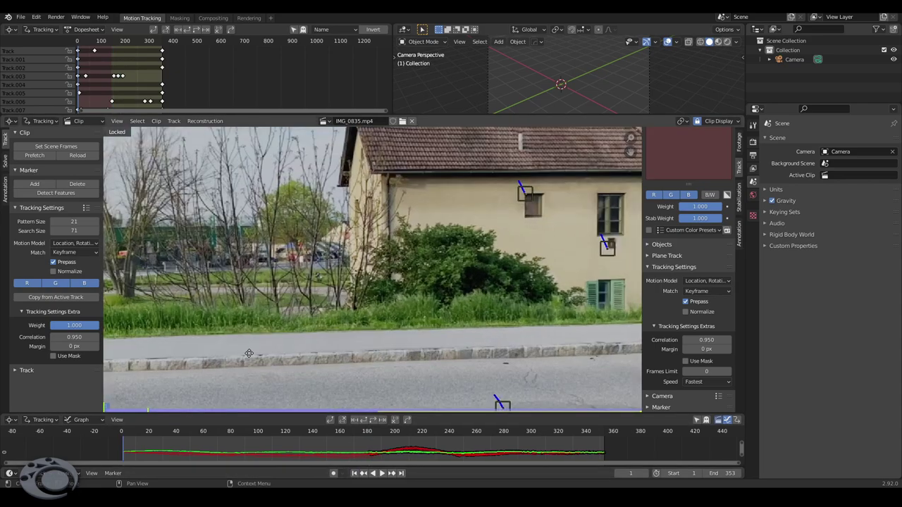
pyautogui.scroll(2, 296, 303)
pyautogui.scroll(1, 332, 287)
pyautogui.scroll(1, 331, 282)
pyautogui.scroll(1, 291, 315)
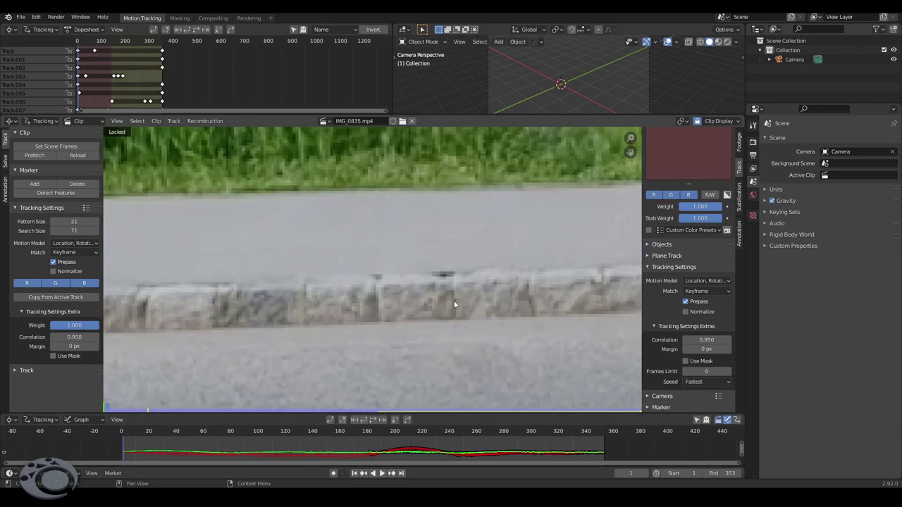
pyautogui.keyDown('ctrl'); pyautogui.click(378, 325); pyautogui.keyUp('ctrl')
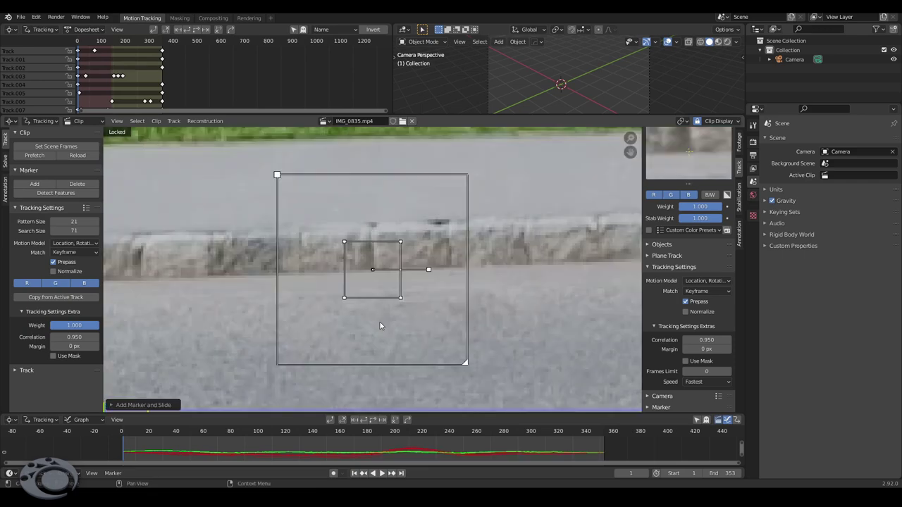
pyautogui.click(374, 421)
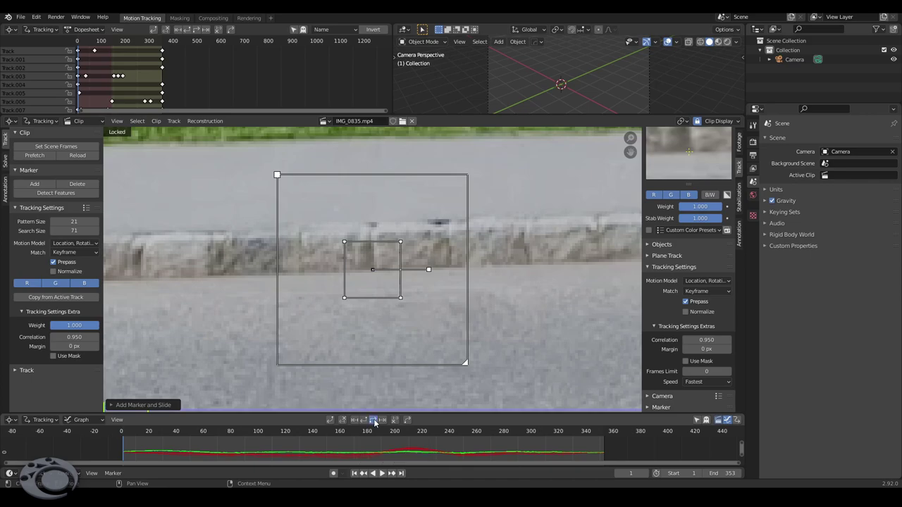
pyautogui.press('Left')
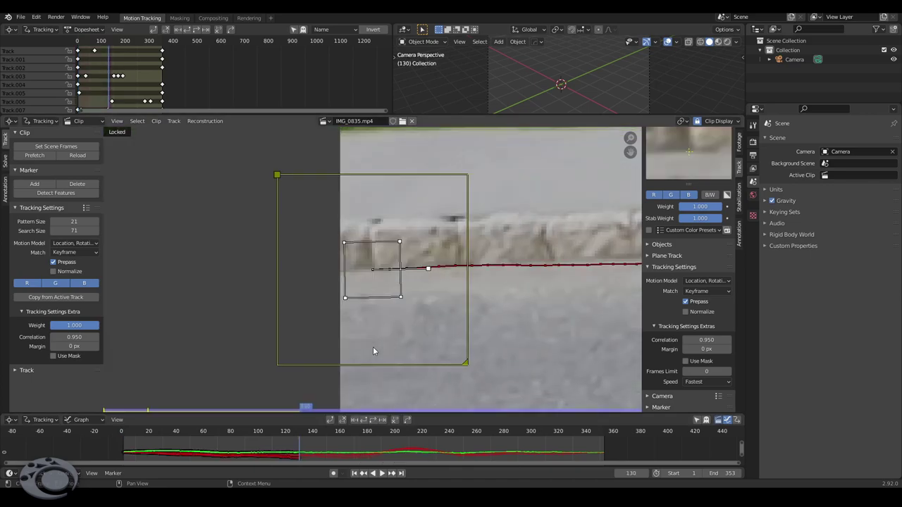
# - Add a second marker further along the curb, track it forward, and play backwards to review
pyautogui.moveTo(298, 409); pyautogui.dragTo(88, 421)
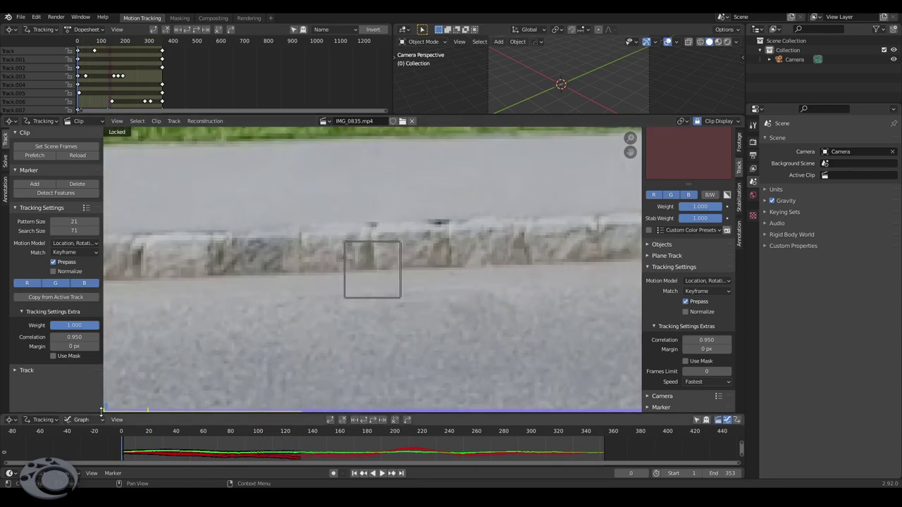
pyautogui.scroll(-4, 362, 313)
pyautogui.moveTo(555, 285)
pyautogui.mouseDown(button='middle')
pyautogui.moveTo(324, 320)
pyautogui.moveTo(394, 305)
pyautogui.moveTo(351, 328)
pyautogui.moveTo(334, 326)
pyautogui.mouseUp(button='middle')
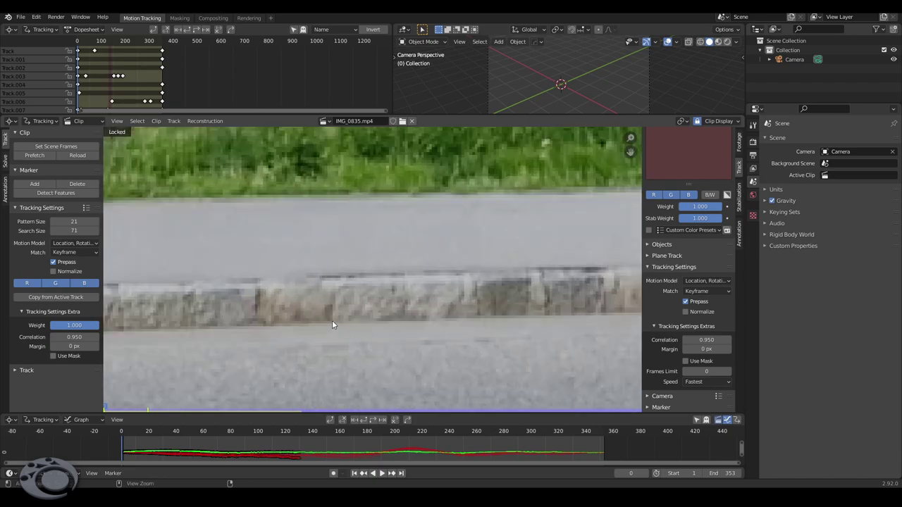
pyautogui.keyDown('ctrl'); pyautogui.click(333, 325); pyautogui.keyUp('ctrl')
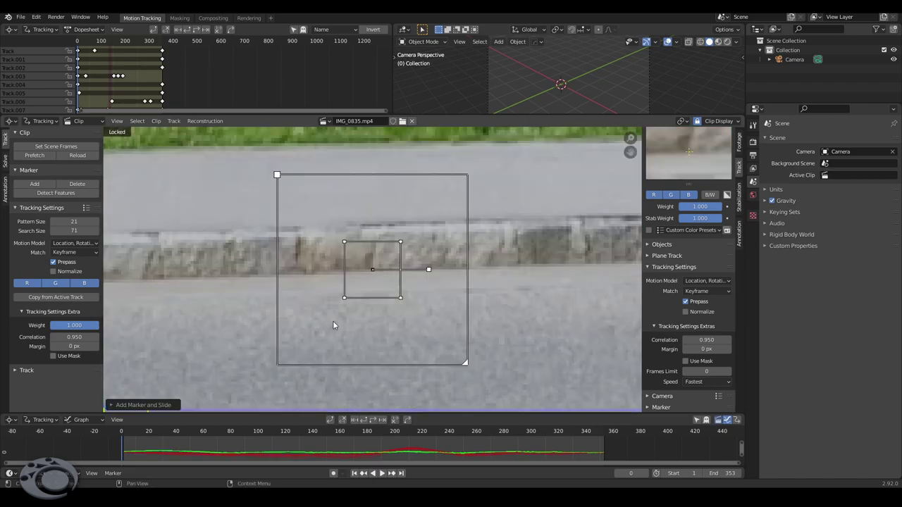
pyautogui.click(377, 419)
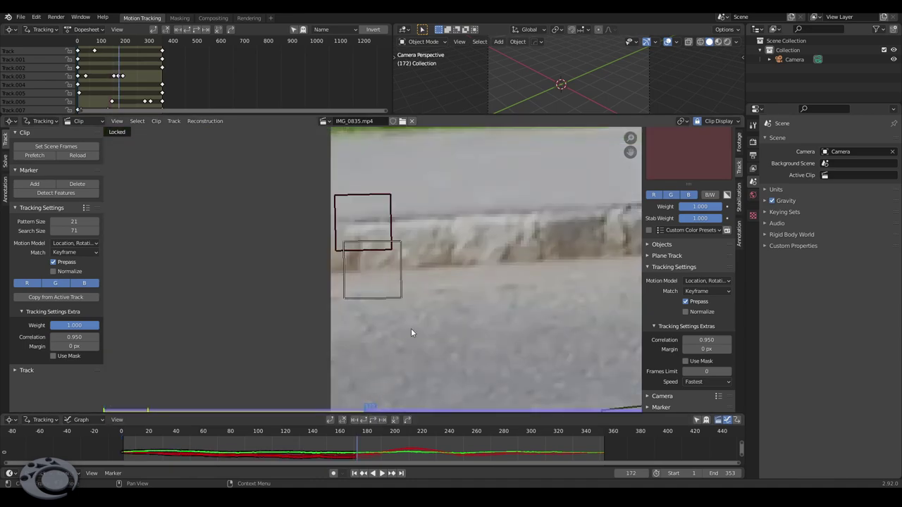
pyautogui.press('Left')
pyautogui.press('Left')
pyautogui.press('Left')
pyautogui.hotkey('shift', 'ctrl', 'space')
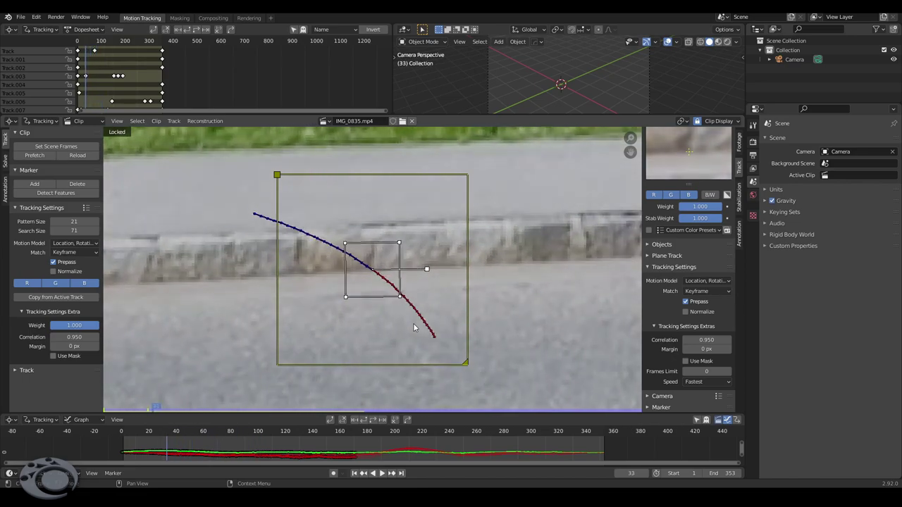
# - Zoom out and pan the view over the building to the dormer on its right
pyautogui.scroll(-4, 413, 323)
pyautogui.scroll(-2, 413, 323)
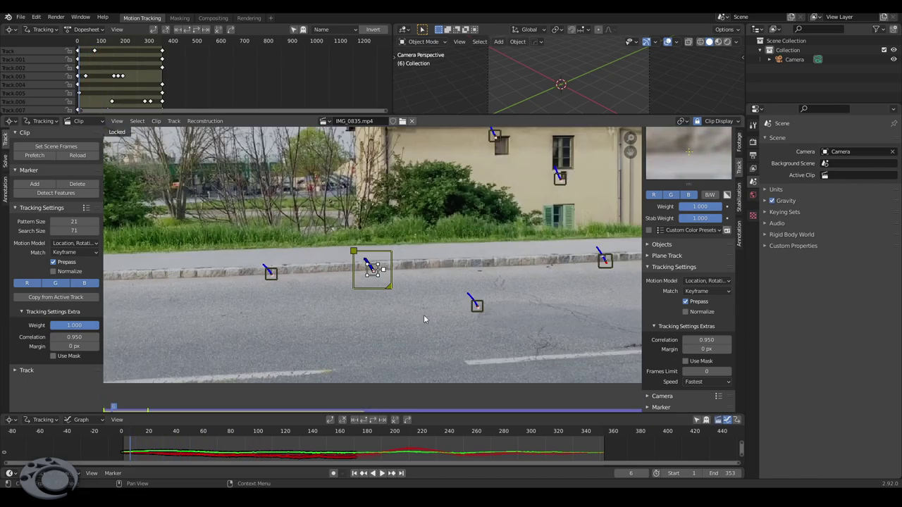
pyautogui.scroll(-1, 477, 278)
pyautogui.scroll(-1, 371, 282)
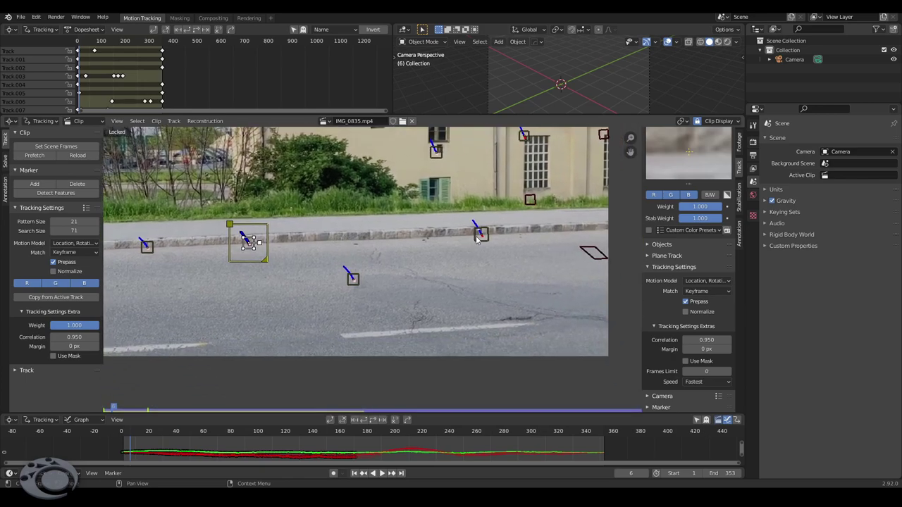
pyautogui.moveTo(448, 141)
pyautogui.mouseDown(button='middle')
pyautogui.moveTo(423, 261)
pyautogui.moveTo(493, 268)
pyautogui.mouseUp(button='middle')
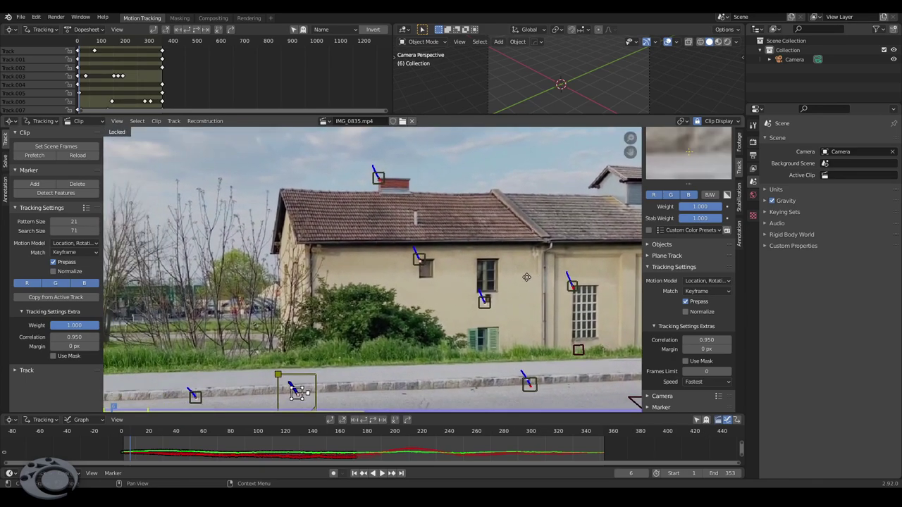
pyautogui.moveTo(380, 268)
pyautogui.mouseDown(button='middle')
pyautogui.moveTo(525, 281)
pyautogui.moveTo(202, 306)
pyautogui.moveTo(229, 267)
pyautogui.moveTo(186, 296)
pyautogui.mouseUp(button='middle')
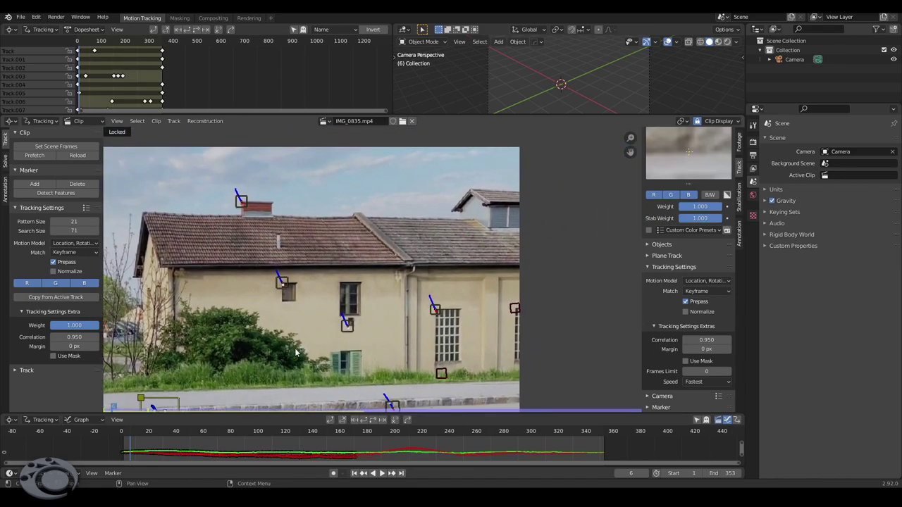
pyautogui.moveTo(504, 455); pyautogui.dragTo(596, 451)
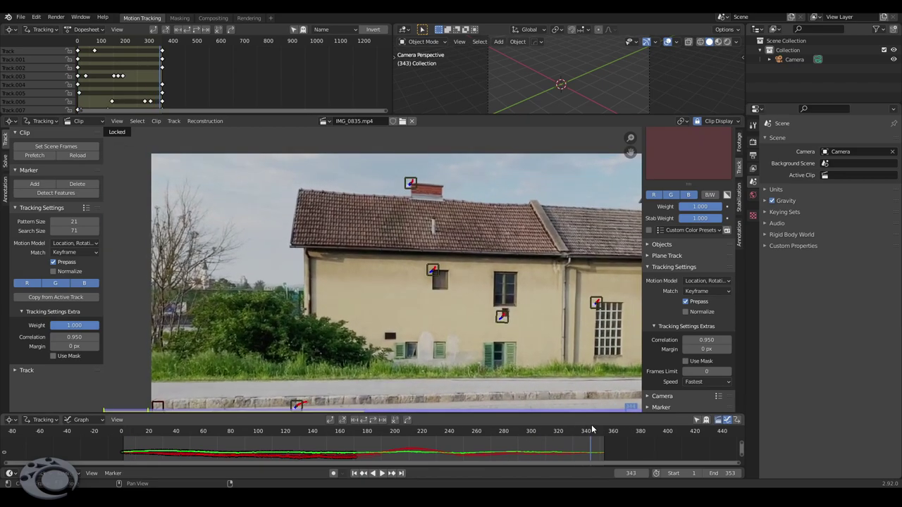
pyautogui.moveTo(465, 276); pyautogui.dragTo(413, 213, button='middle')
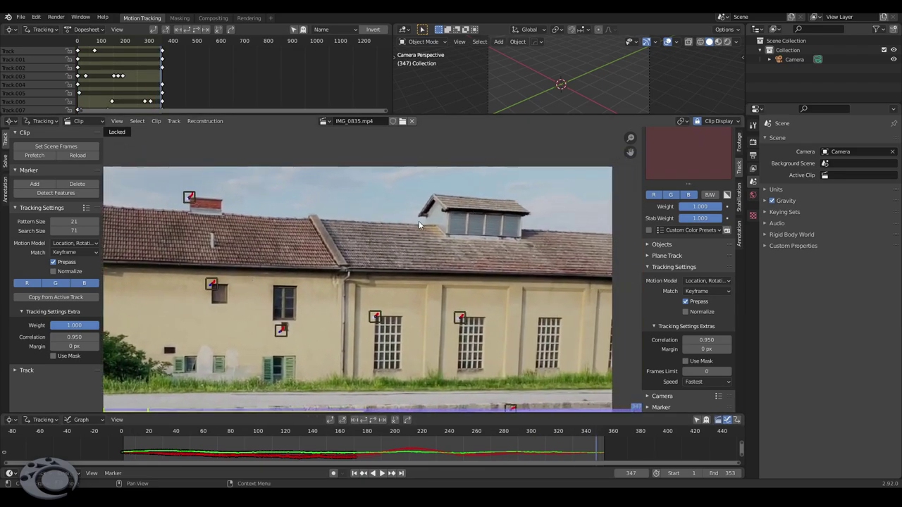
# - Jump to the last frame, 353, and zoom in on the dormer's left roof edge
pyautogui.click(401, 473)
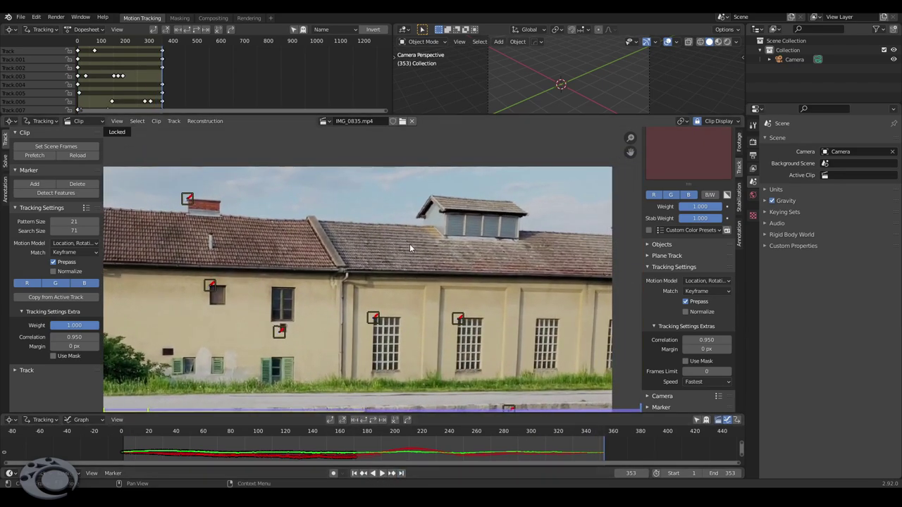
pyautogui.scroll(3, 409, 247)
pyautogui.moveTo(417, 201); pyautogui.dragTo(330, 326, button='middle')
pyautogui.scroll(2, 330, 327)
pyautogui.scroll(2, 291, 310)
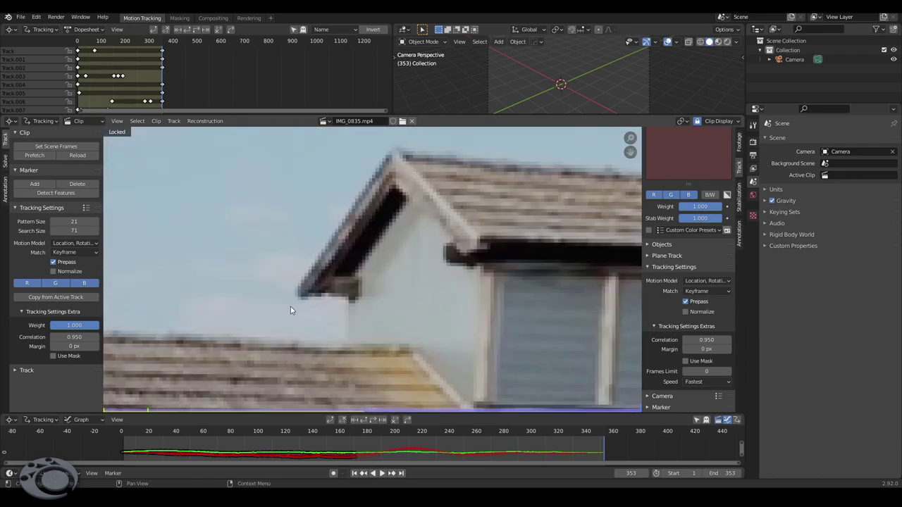
# - Add a marker on the dormer's roof corner and track it backwards, scrubbing to check it
pyautogui.keyDown('ctrl'); pyautogui.click(302, 296); pyautogui.keyUp('ctrl')
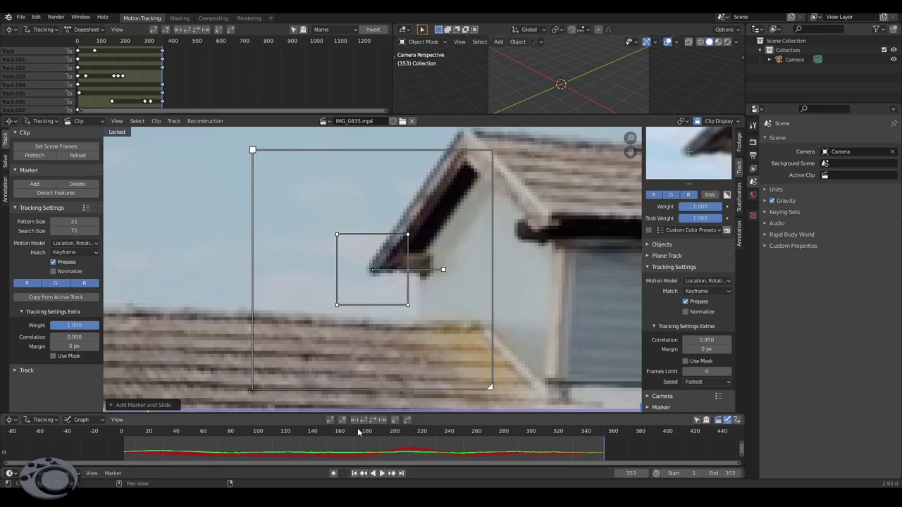
pyautogui.hotkey('shift', 'ctrl', 't')
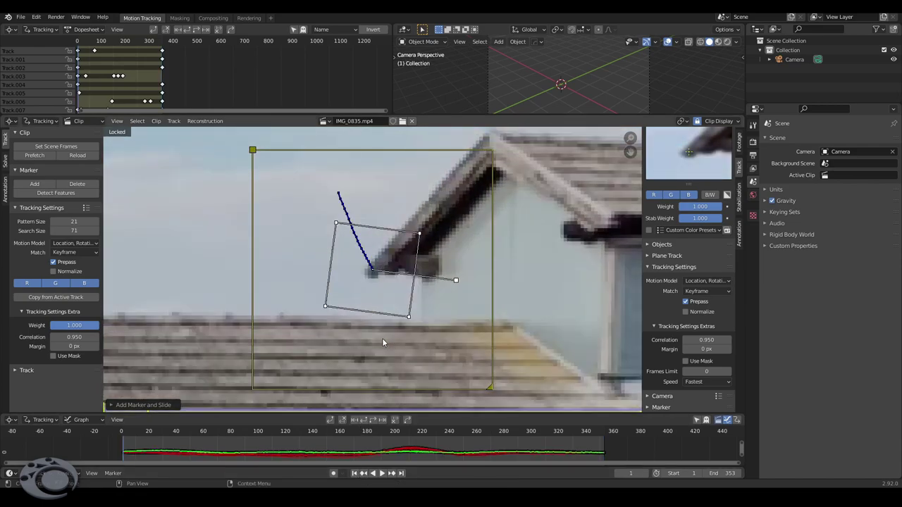
pyautogui.moveTo(494, 406)
pyautogui.mouseDown()
pyautogui.moveTo(574, 407)
pyautogui.moveTo(181, 409)
pyautogui.mouseUp()
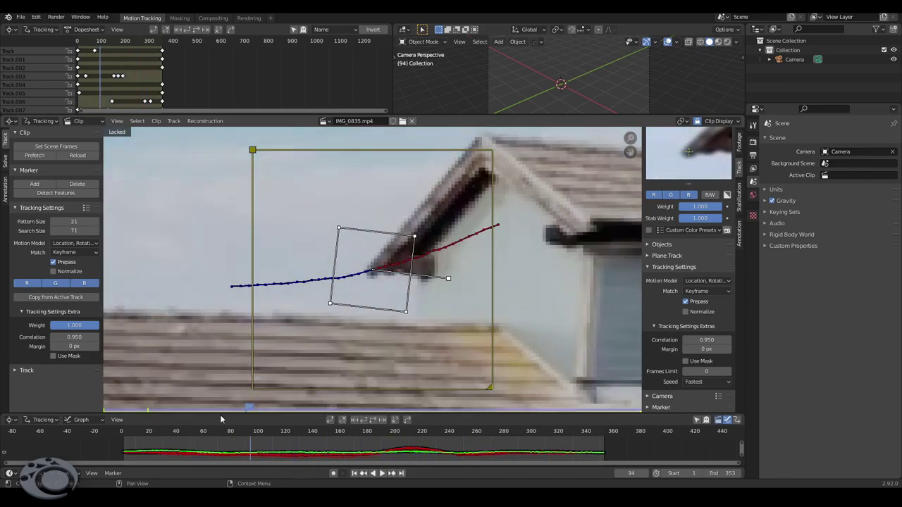
# - Return to frame 1 and zoom out to see the whole footage
pyautogui.click(355, 473)
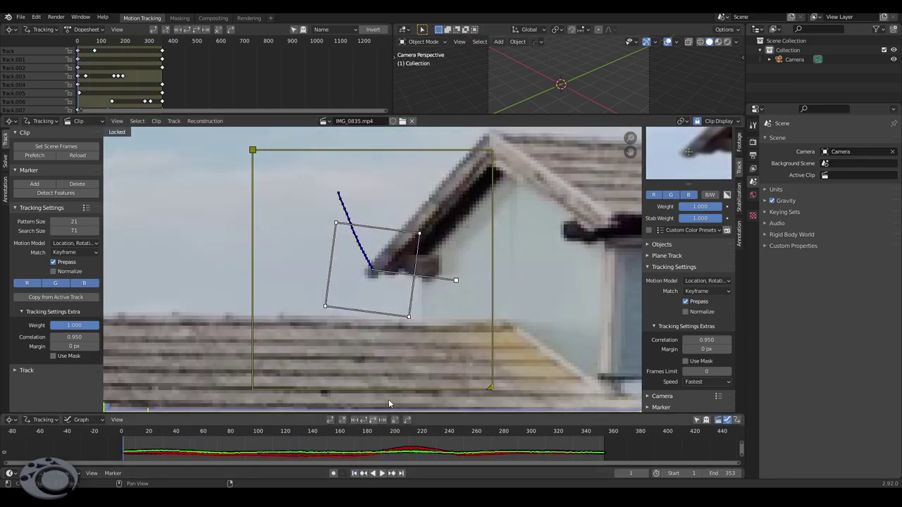
pyautogui.scroll(-5, 433, 280)
pyautogui.scroll(-1, 436, 328)
pyautogui.scroll(-2, 479, 295)
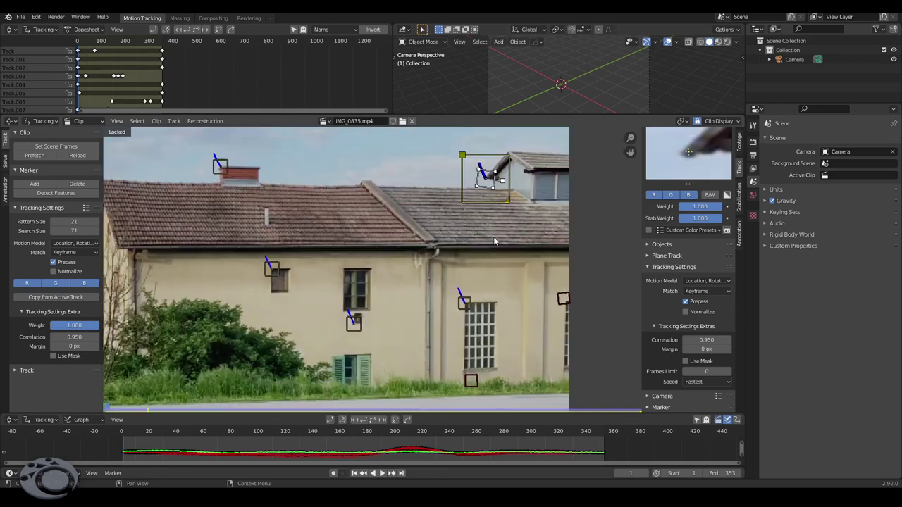
pyautogui.scroll(-2, 514, 267)
pyautogui.scroll(-2, 548, 234)
pyautogui.moveTo(548, 234); pyautogui.dragTo(543, 243, button='middle')
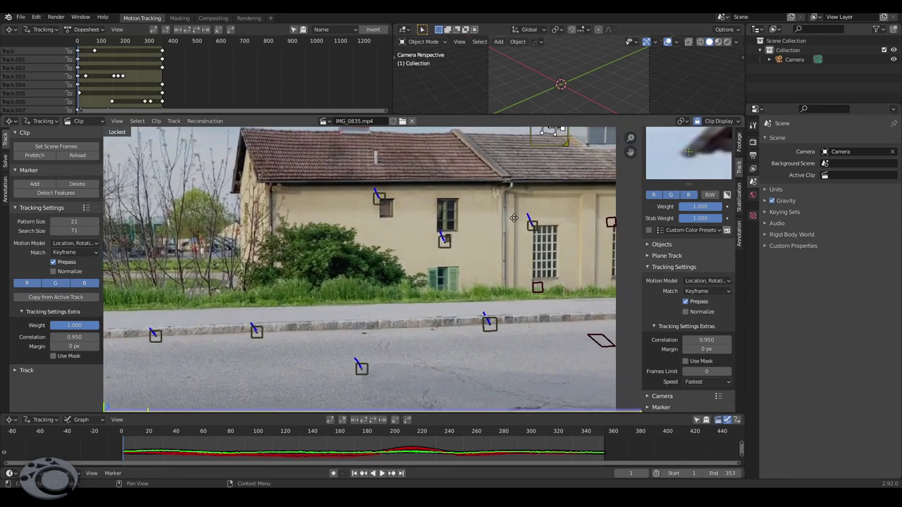
pyautogui.scroll(-2, 556, 271)
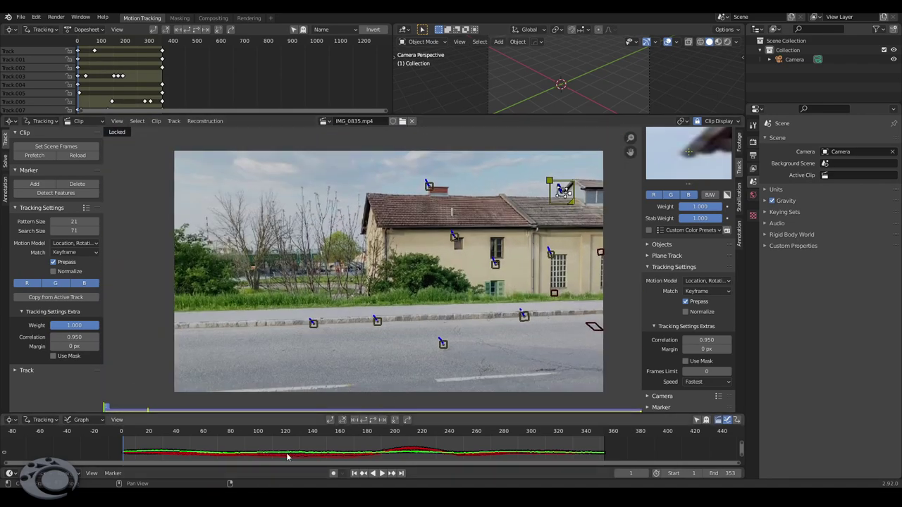
# - Turn off marker locking, scrub to frame 250, and mute the footage so only markers show
pyautogui.moveTo(335, 436)
pyautogui.mouseDown()
pyautogui.moveTo(477, 429)
pyautogui.moveTo(372, 429)
pyautogui.moveTo(407, 431)
pyautogui.mouseUp()
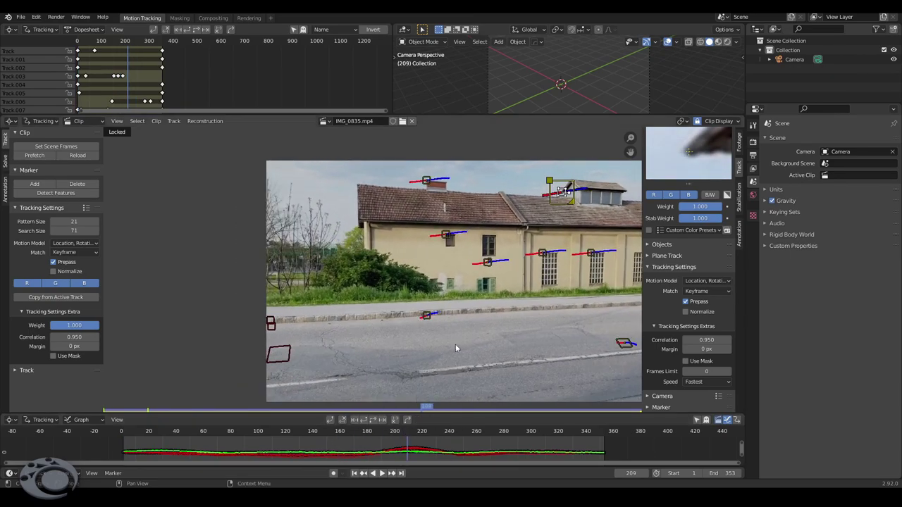
pyautogui.scroll(1, 455, 343)
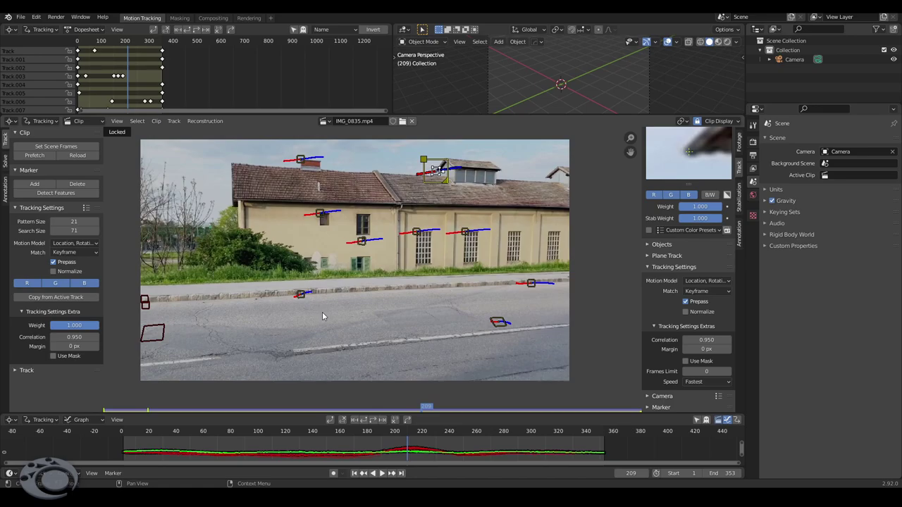
pyautogui.press('l')
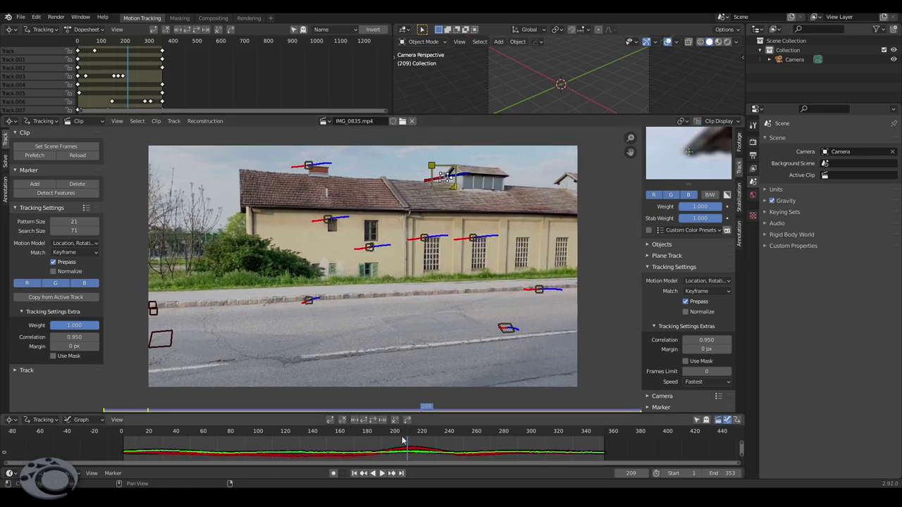
pyautogui.click(403, 437)
pyautogui.moveTo(401, 431)
pyautogui.mouseDown()
pyautogui.moveTo(474, 428)
pyautogui.moveTo(296, 420)
pyautogui.mouseUp()
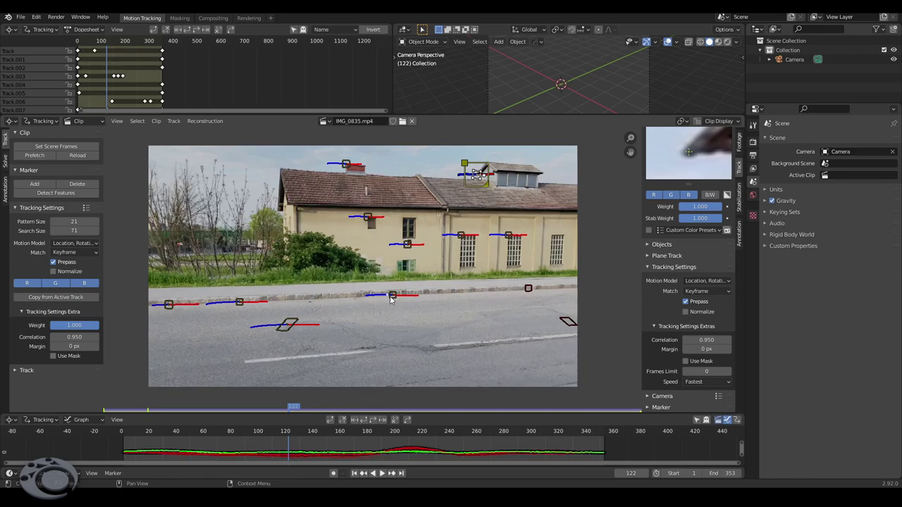
pyautogui.press('m')
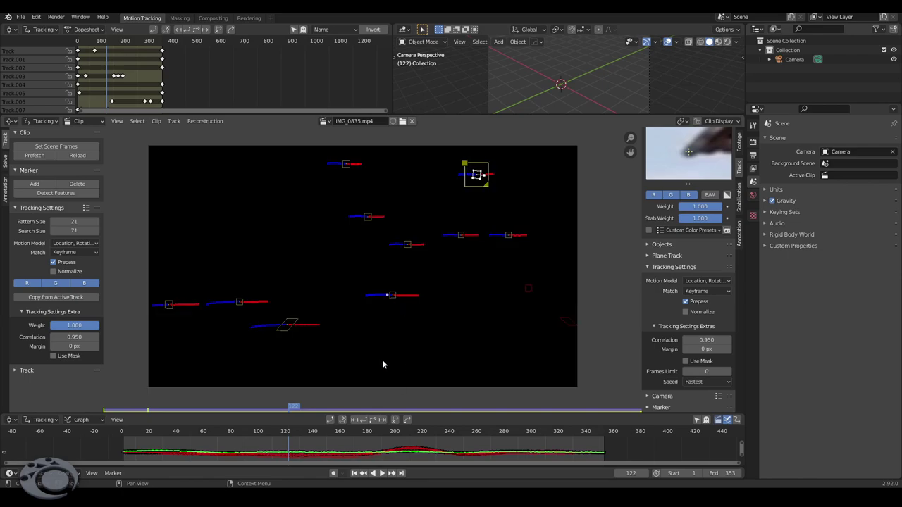
# - Scrub back through earlier frames, to around frame 32, reviewing the marker paths
pyautogui.moveTo(303, 436)
pyautogui.mouseDown()
pyautogui.moveTo(206, 433)
pyautogui.moveTo(544, 434)
pyautogui.moveTo(138, 434)
pyautogui.moveTo(206, 433)
pyautogui.mouseUp()
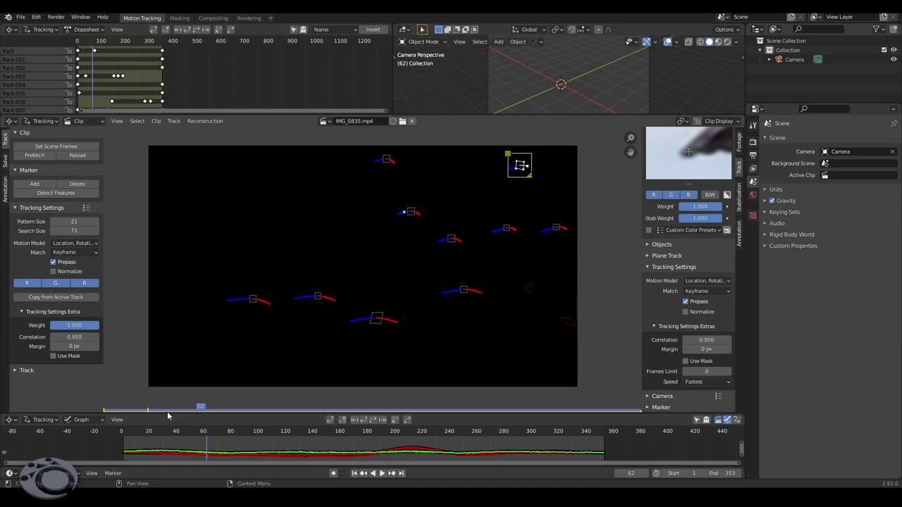
pyautogui.moveTo(210, 433)
pyautogui.mouseDown()
pyautogui.moveTo(167, 433)
pyautogui.moveTo(536, 440)
pyautogui.moveTo(373, 442)
pyautogui.moveTo(521, 447)
pyautogui.moveTo(494, 447)
pyautogui.mouseUp()
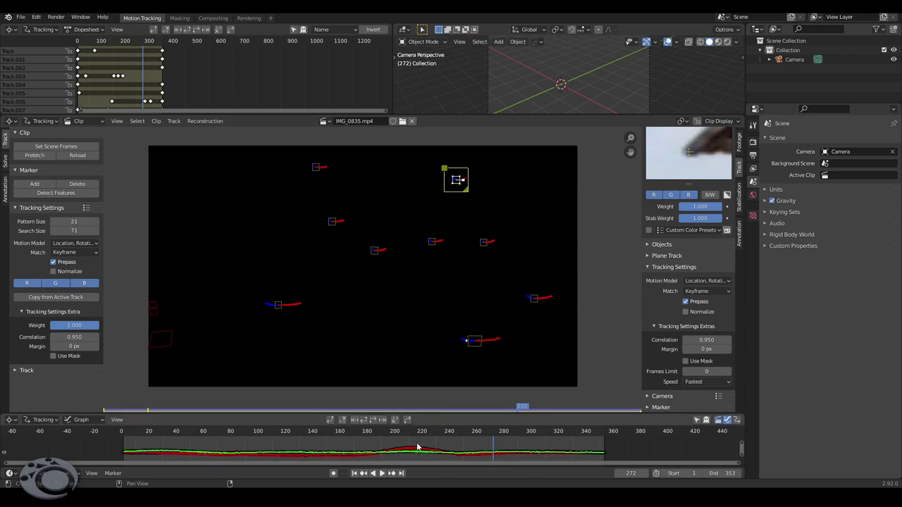
pyautogui.hotkey('ctrl', 'space')
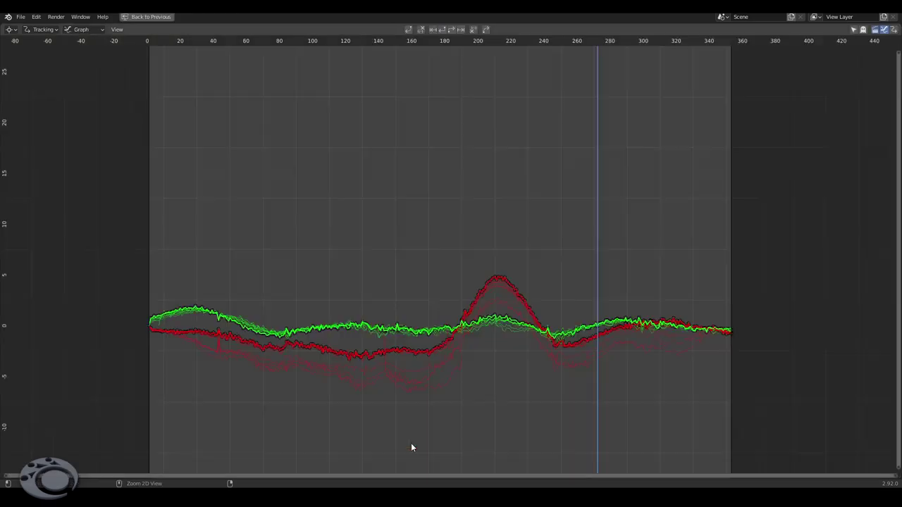
pyautogui.press('Home')
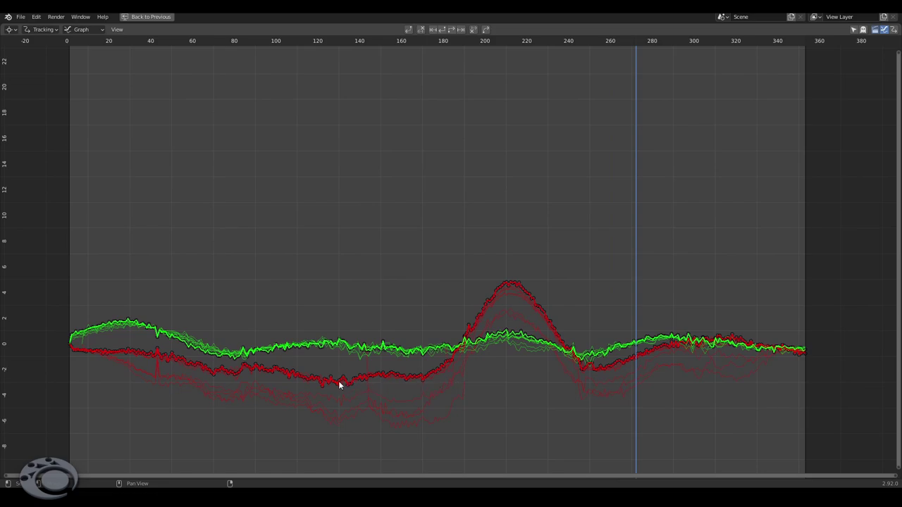
pyautogui.scroll(2, 341, 387)
pyautogui.moveTo(341, 387); pyautogui.dragTo(525, 324, button='middle')
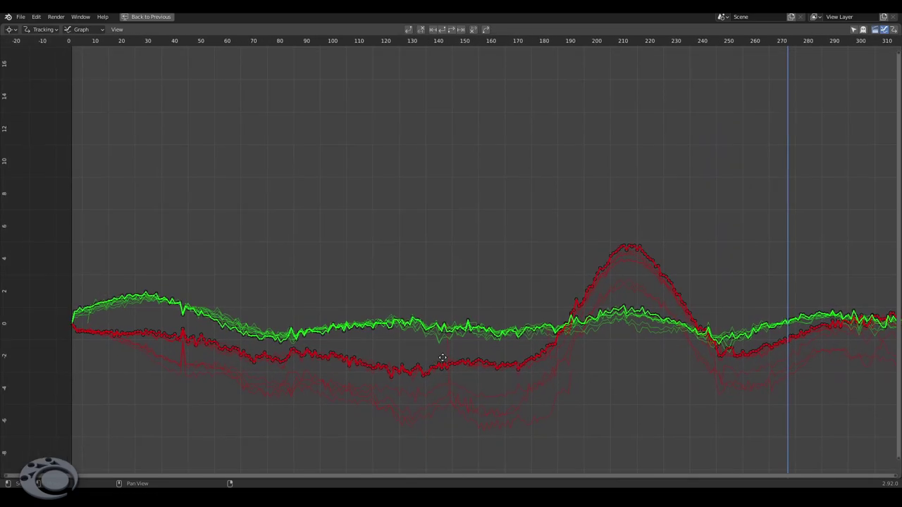
pyautogui.scroll(1, 517, 325)
pyautogui.scroll(1, 517, 331)
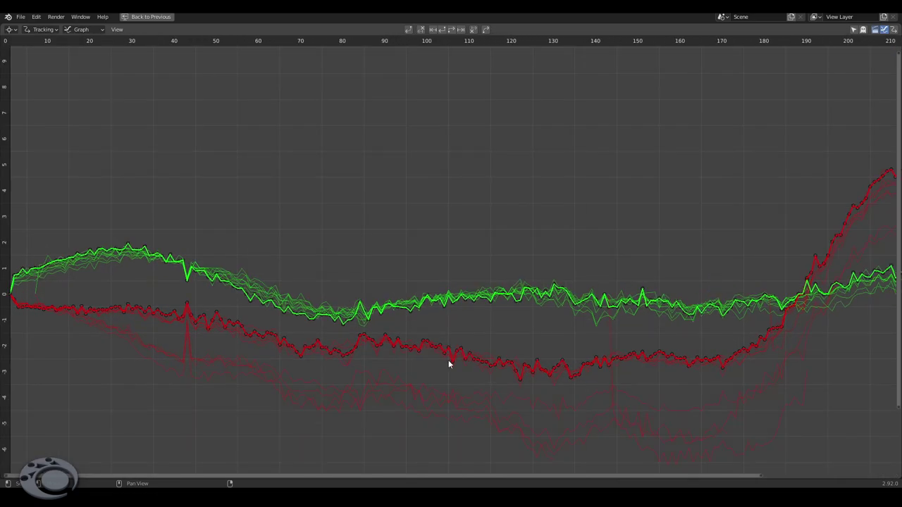
pyautogui.moveTo(449, 363); pyautogui.dragTo(532, 339, button='middle')
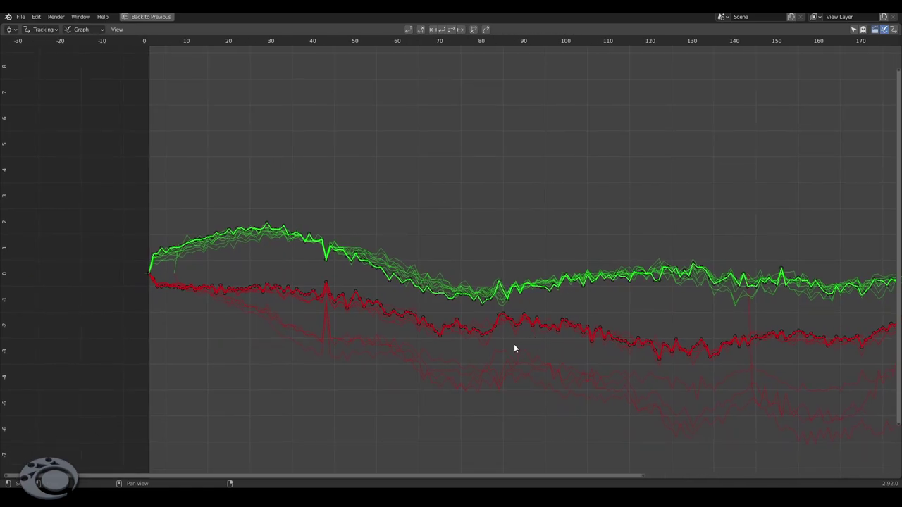
pyautogui.click(320, 348)
pyautogui.scroll(1, 318, 327)
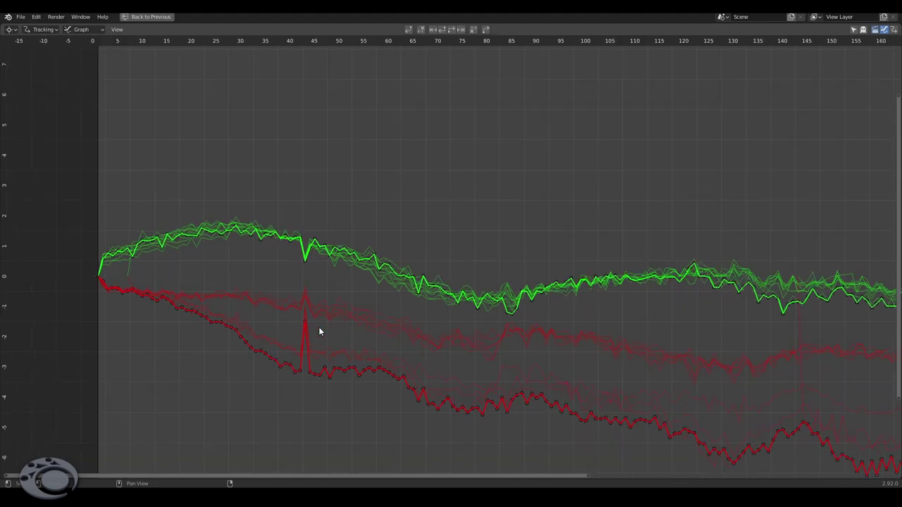
pyautogui.scroll(1, 308, 348)
pyautogui.moveTo(308, 348); pyautogui.dragTo(284, 380, button='middle')
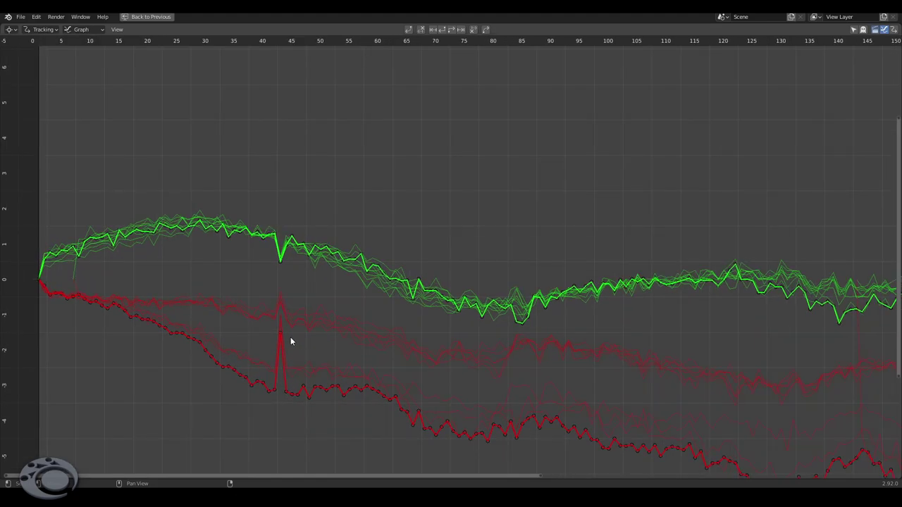
pyautogui.click(283, 310)
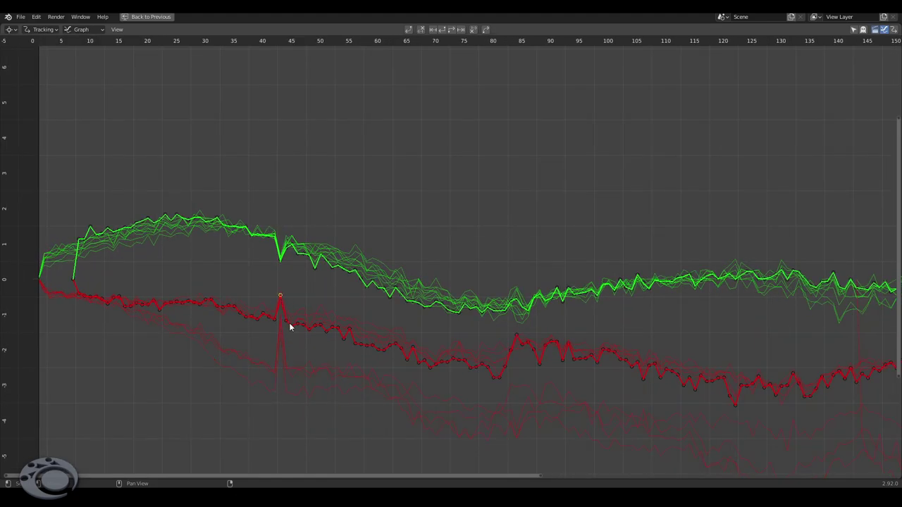
pyautogui.click(281, 382)
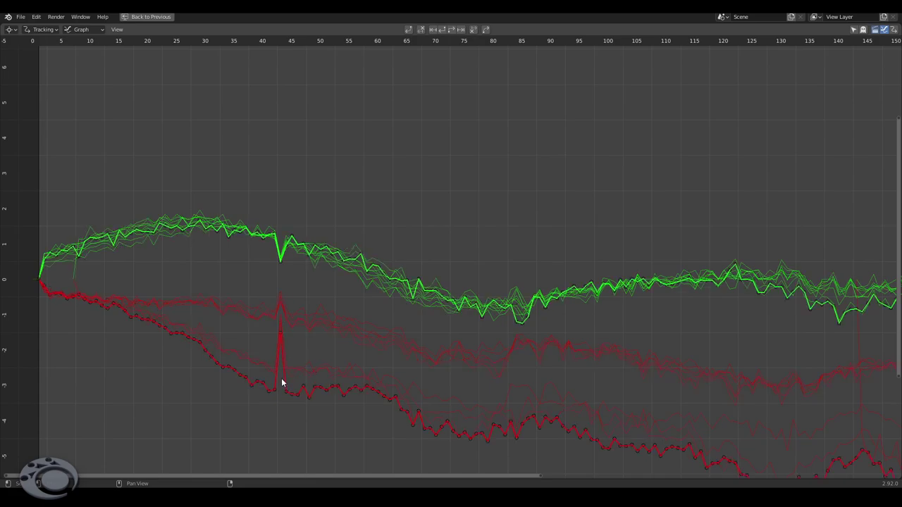
pyautogui.click(286, 323)
pyautogui.scroll(-3, 283, 329)
pyautogui.moveTo(598, 366)
pyautogui.mouseDown(button='middle')
pyautogui.moveTo(473, 349)
pyautogui.moveTo(315, 353)
pyautogui.mouseUp(button='middle')
pyautogui.moveTo(511, 317)
pyautogui.mouseDown(button='middle')
pyautogui.moveTo(304, 336)
pyautogui.moveTo(519, 328)
pyautogui.moveTo(330, 328)
pyautogui.mouseUp(button='middle')
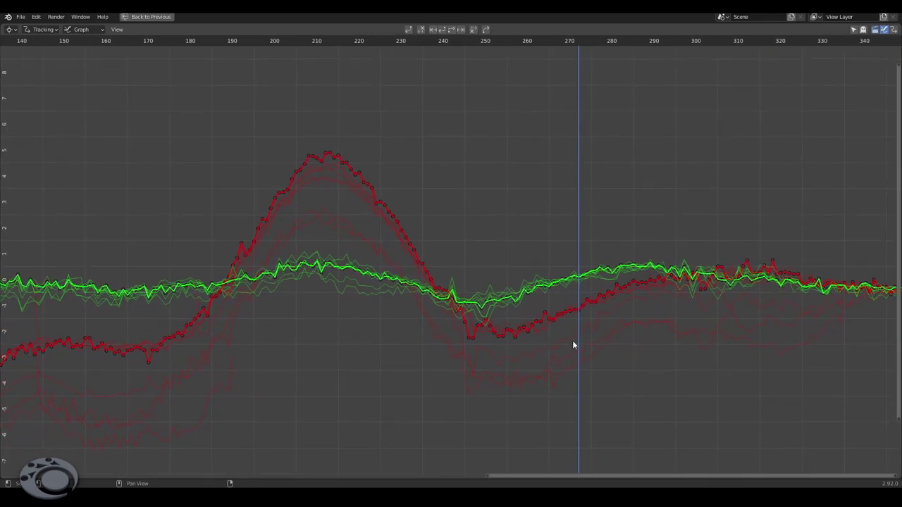
pyautogui.scroll(2, 572, 345)
pyautogui.moveTo(620, 347); pyautogui.dragTo(429, 321, button='middle')
pyautogui.scroll(1, 347, 356)
pyautogui.click(348, 371)
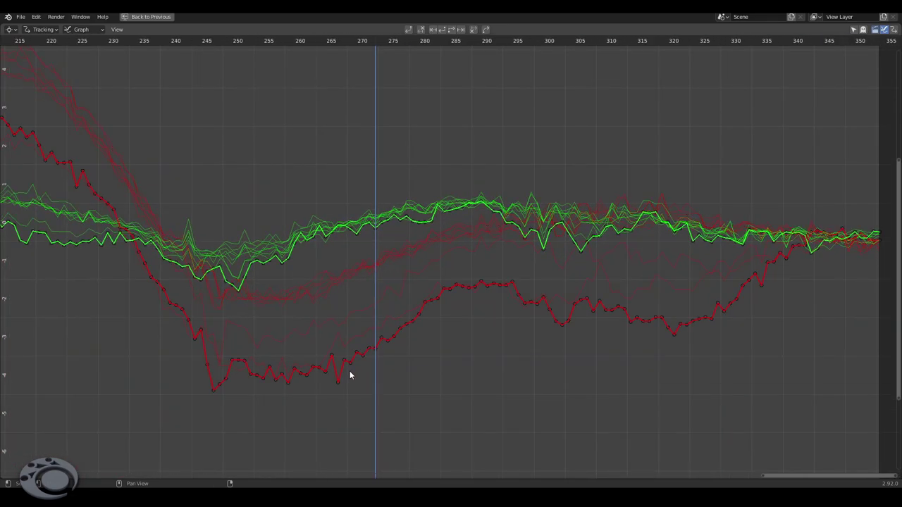
pyautogui.moveTo(341, 360)
pyautogui.mouseDown(button='middle')
pyautogui.moveTo(372, 348)
pyautogui.moveTo(296, 376)
pyautogui.moveTo(212, 373)
pyautogui.mouseUp(button='middle')
pyautogui.moveTo(475, 362)
pyautogui.mouseDown(button='middle')
pyautogui.moveTo(409, 362)
pyautogui.moveTo(557, 352)
pyautogui.moveTo(648, 362)
pyautogui.mouseUp(button='middle')
pyautogui.scroll(-1, 648, 363)
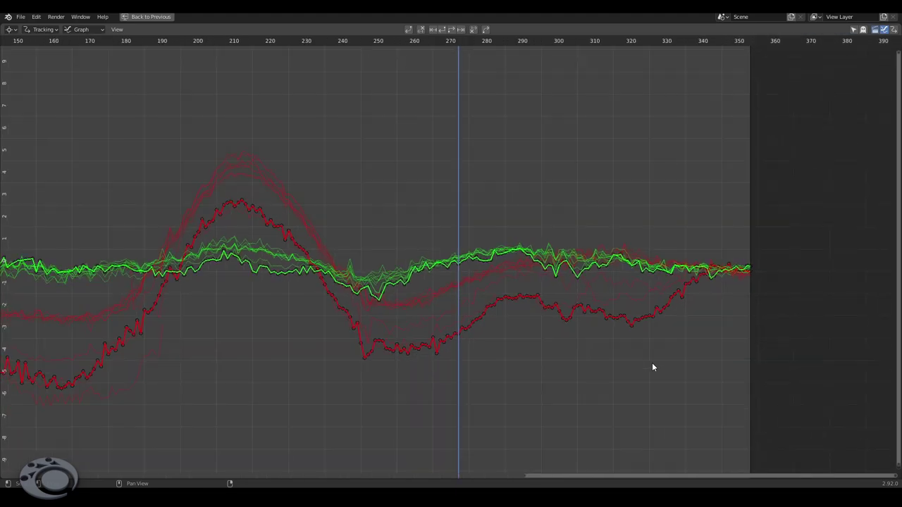
pyautogui.scroll(-2, 651, 362)
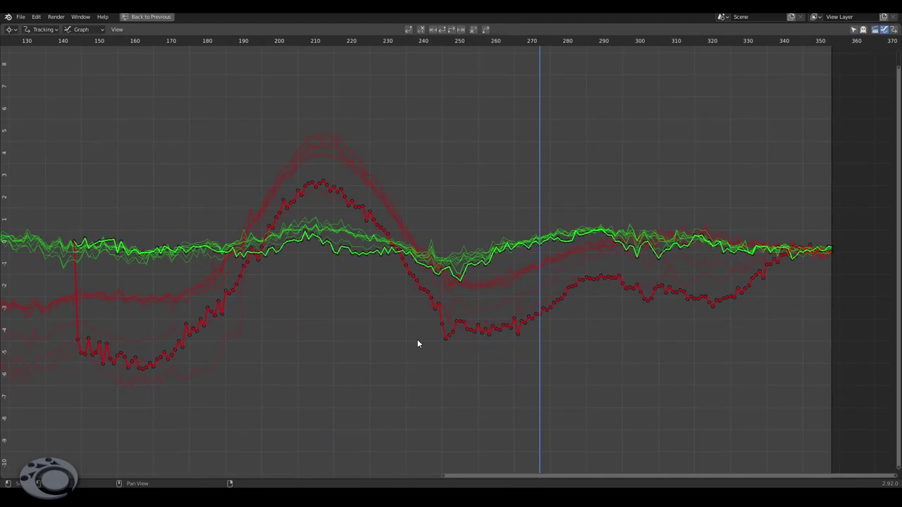
pyautogui.scroll(-2, 527, 301)
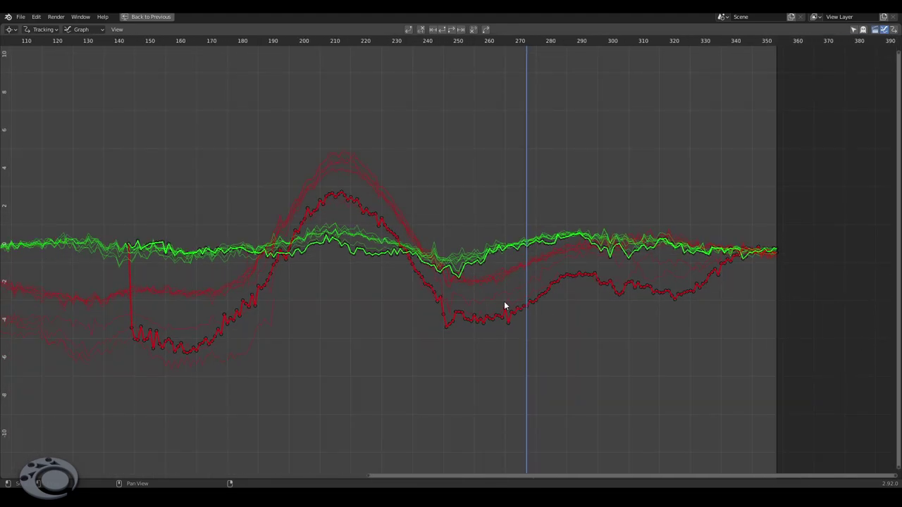
pyautogui.scroll(-2, 504, 301)
pyautogui.scroll(-1, 501, 344)
pyautogui.scroll(-2, 493, 342)
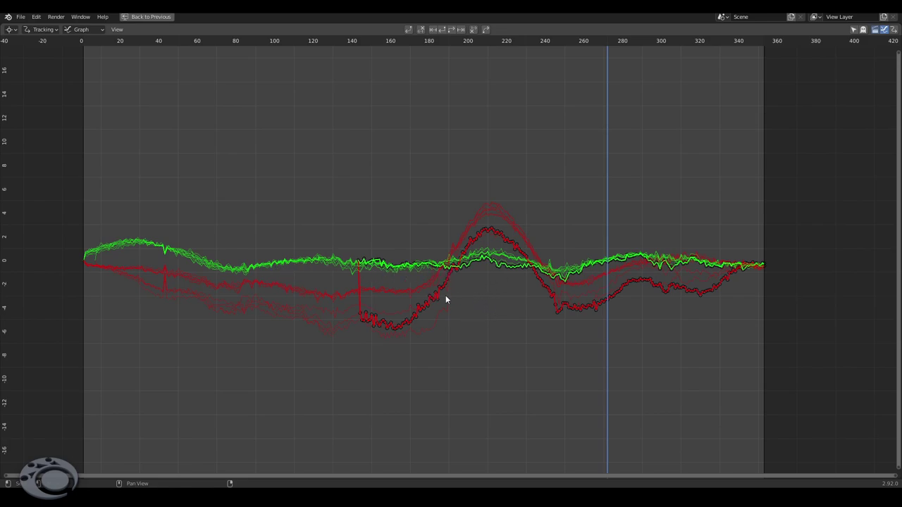
pyautogui.scroll(1, 445, 295)
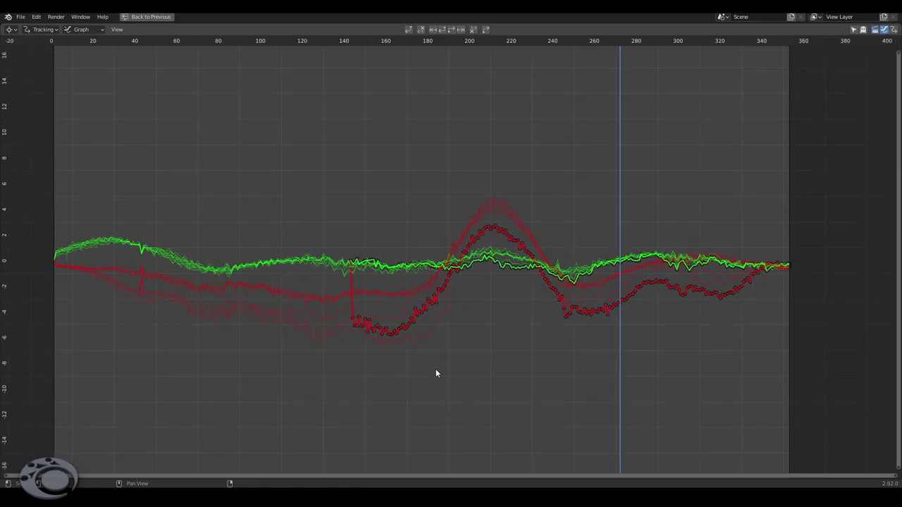
# - Restore the full layout with footage visible, expand camera settings and presets, and show Solve options
pyautogui.hotkey('ctrl', 'space')
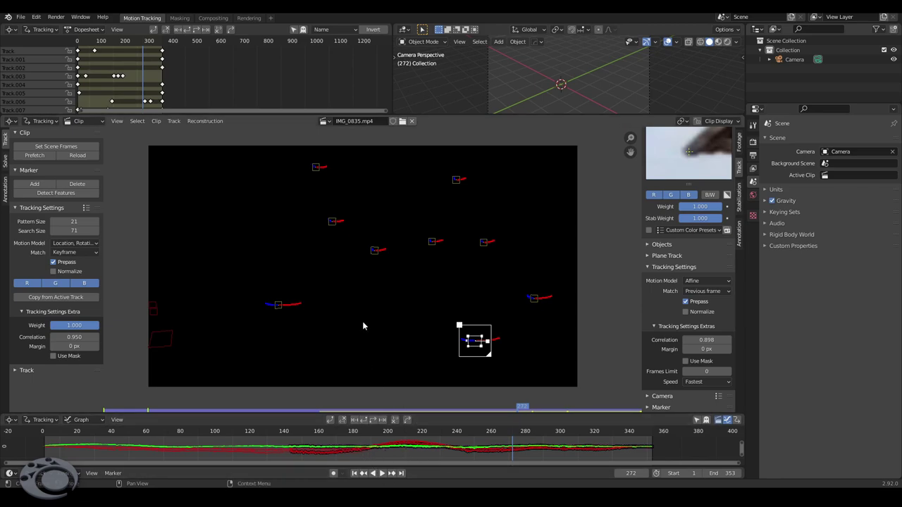
pyautogui.press('m')
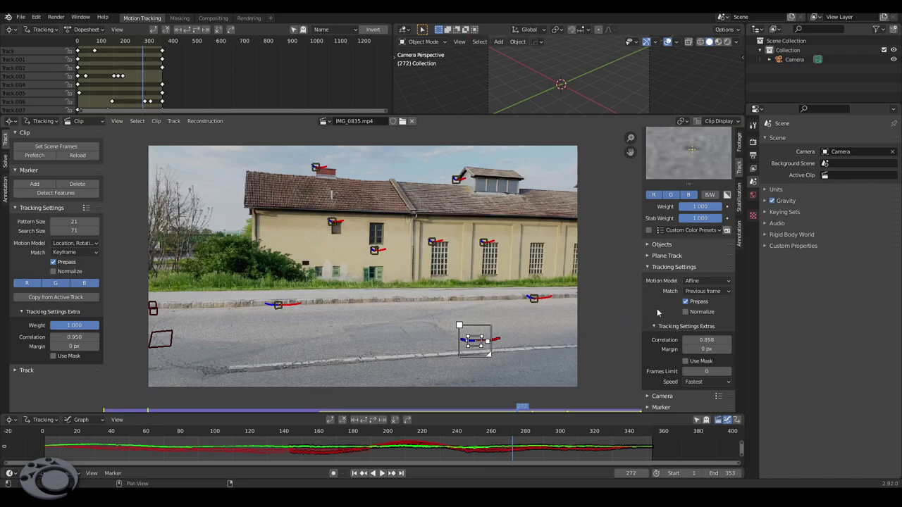
pyautogui.click(655, 395)
pyautogui.scroll(-2, 684, 343)
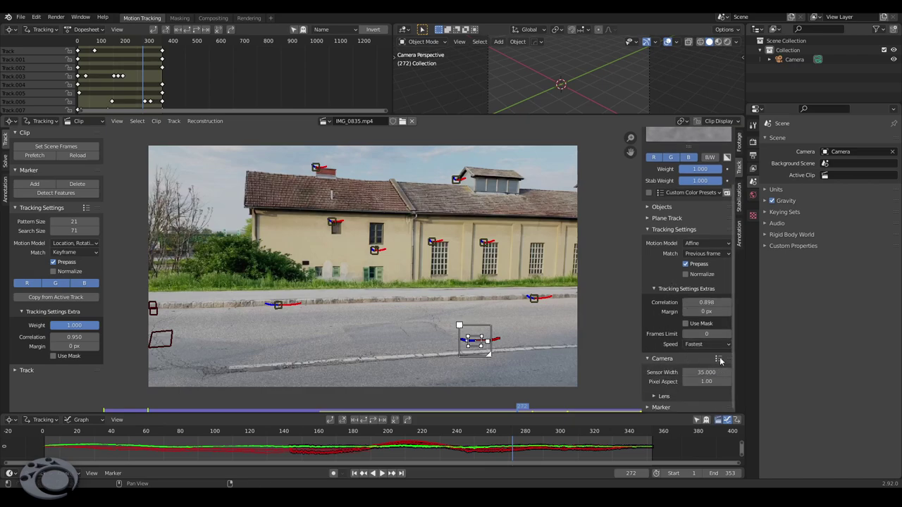
pyautogui.click(718, 359)
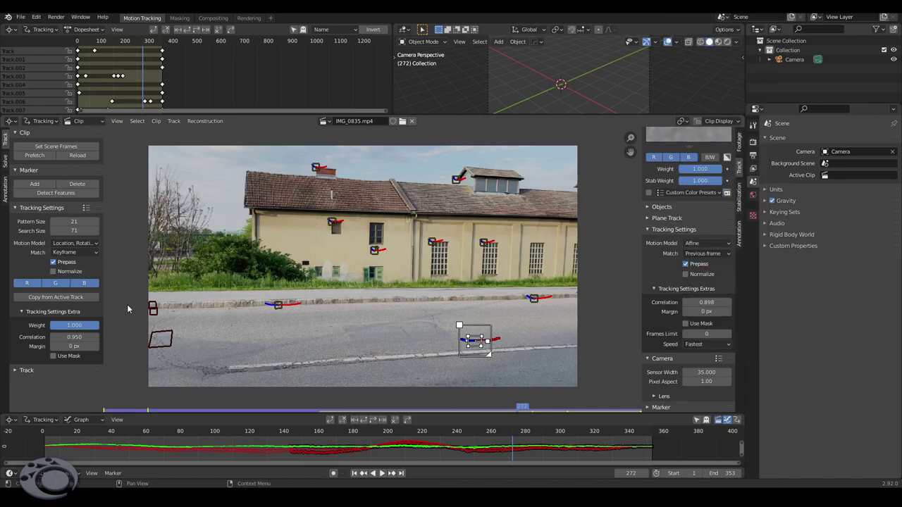
pyautogui.click(5, 162)
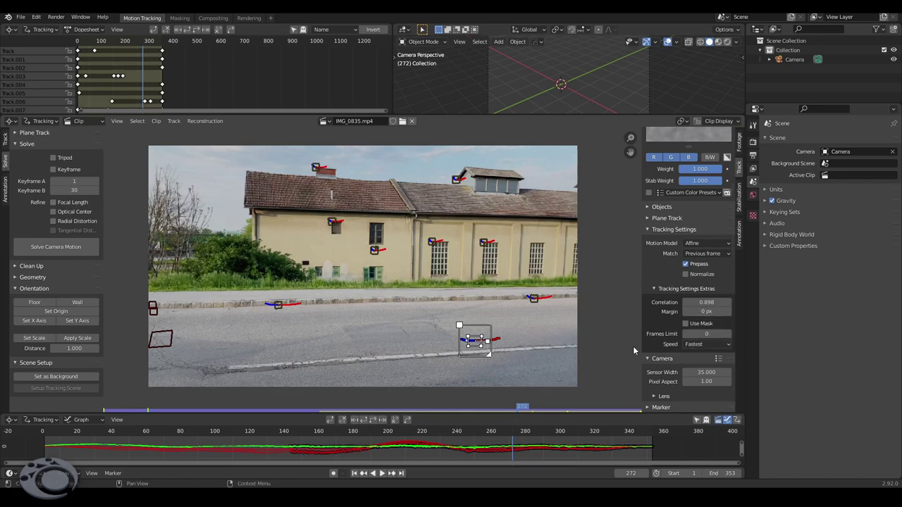
pyautogui.scroll(-3, 633, 345)
pyautogui.scroll(2, 632, 346)
pyautogui.scroll(1, 633, 345)
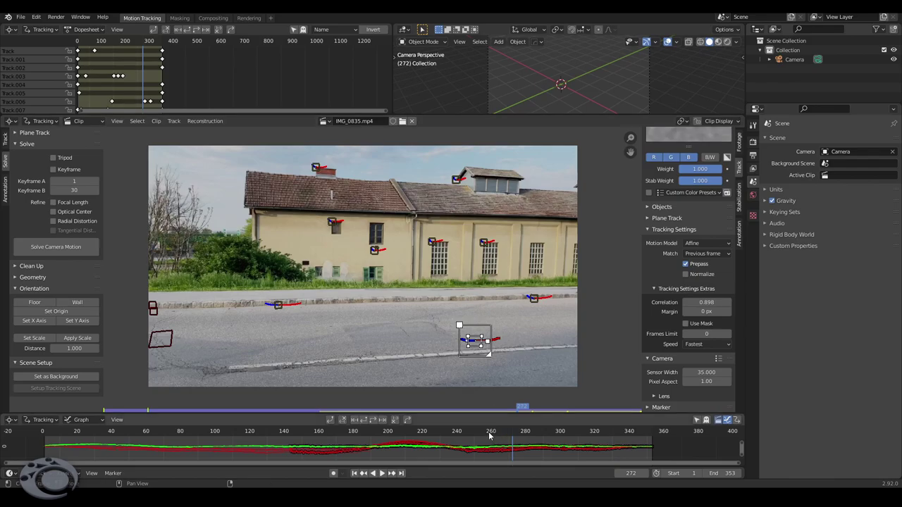
# - Scrub the clip between frames 102 and 199, settling on frame 151
pyautogui.moveTo(488, 431)
pyautogui.mouseDown()
pyautogui.moveTo(209, 420)
pyautogui.moveTo(354, 419)
pyautogui.mouseUp()
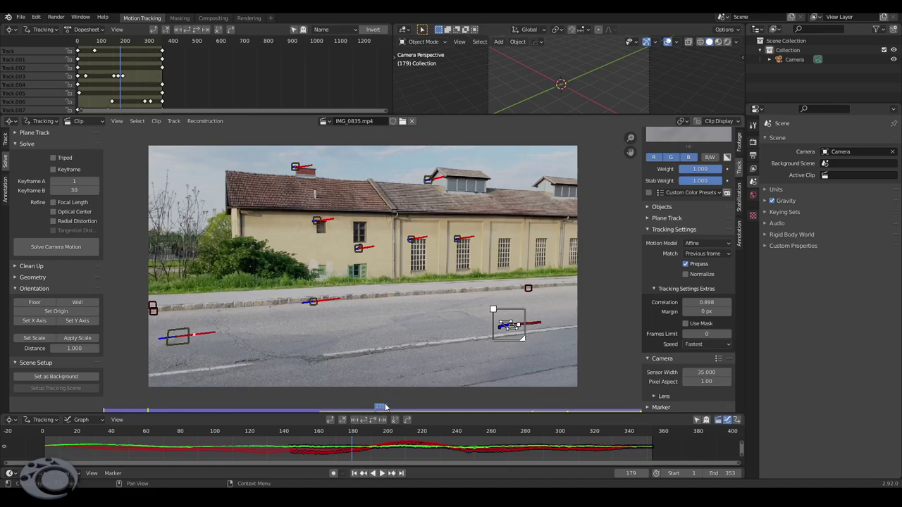
pyautogui.moveTo(379, 409)
pyautogui.mouseDown()
pyautogui.moveTo(551, 400)
pyautogui.moveTo(312, 406)
pyautogui.mouseUp()
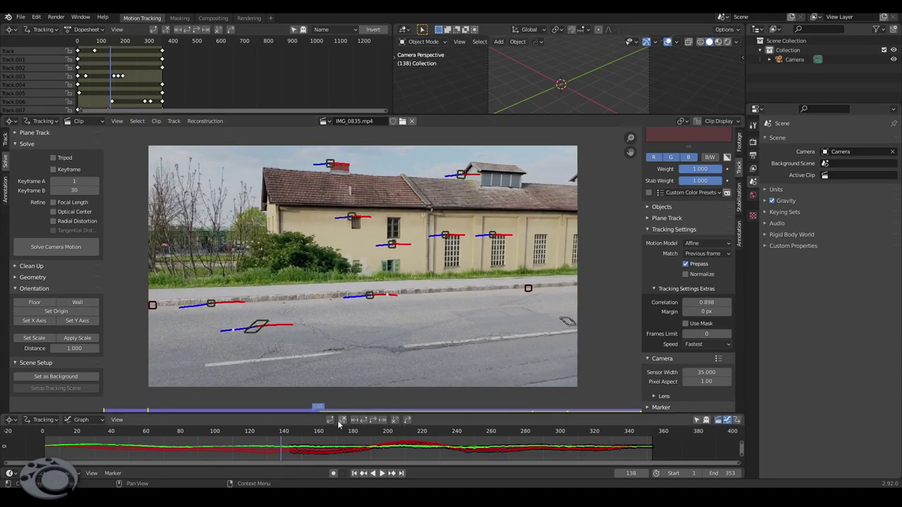
pyautogui.moveTo(319, 411); pyautogui.dragTo(334, 411)
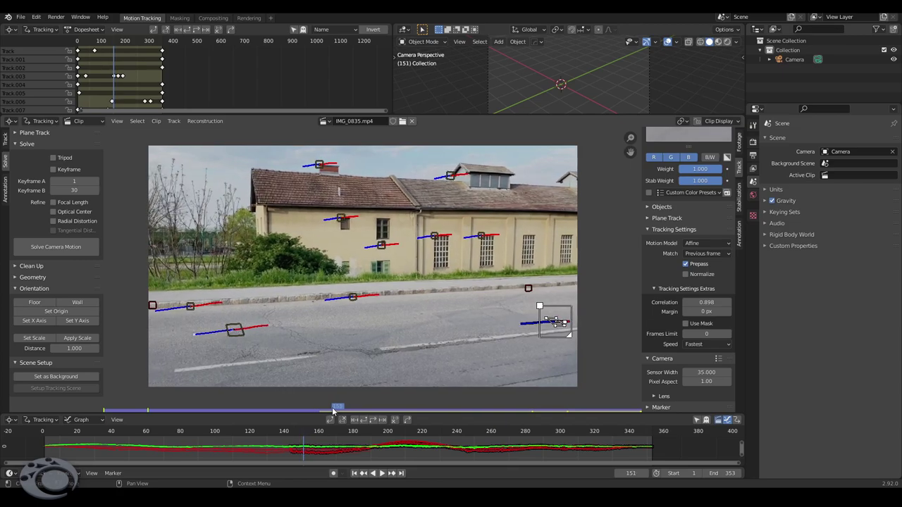
# - Set the solve Keyframe A and Keyframe B values, with Keyframe B at 350
pyautogui.click(74, 182)
pyautogui.write('120')
pyautogui.press('Return')
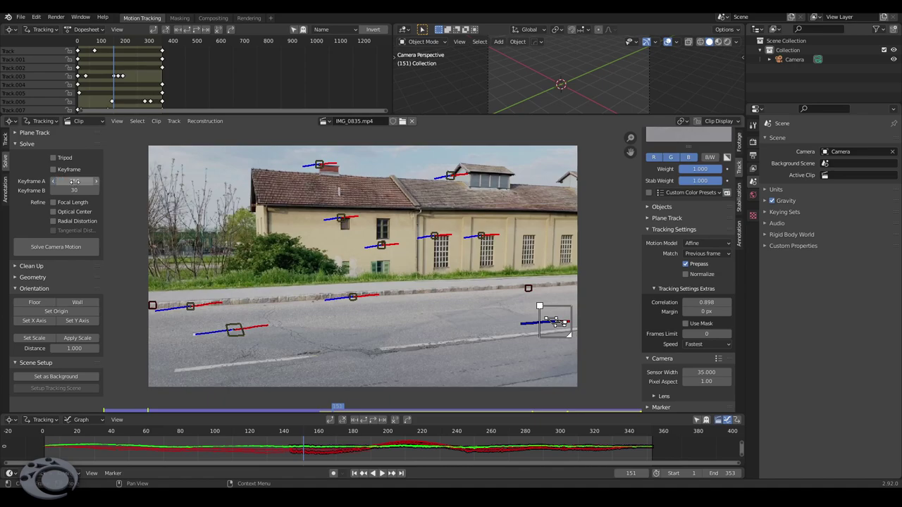
pyautogui.moveTo(339, 411); pyautogui.dragTo(632, 411)
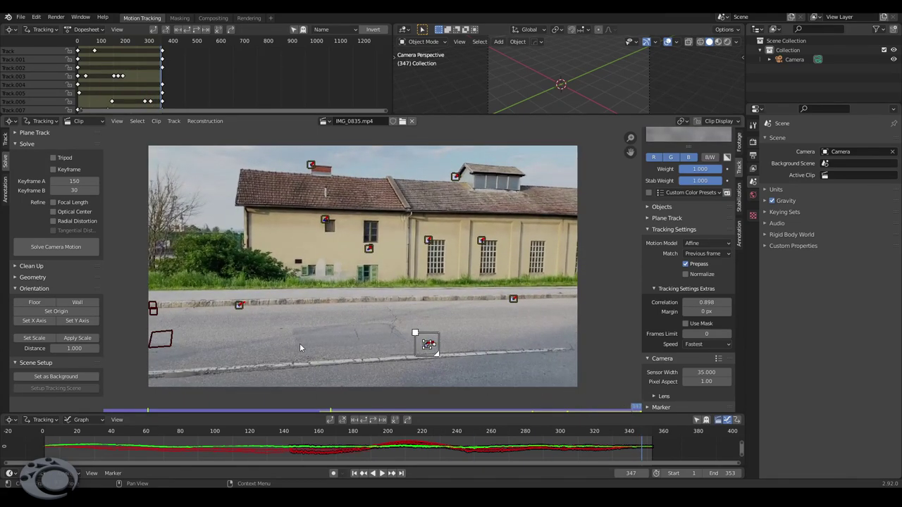
pyautogui.click(84, 190)
pyautogui.write('350')
pyautogui.press('Return')
pyautogui.moveTo(520, 410); pyautogui.dragTo(516, 414)
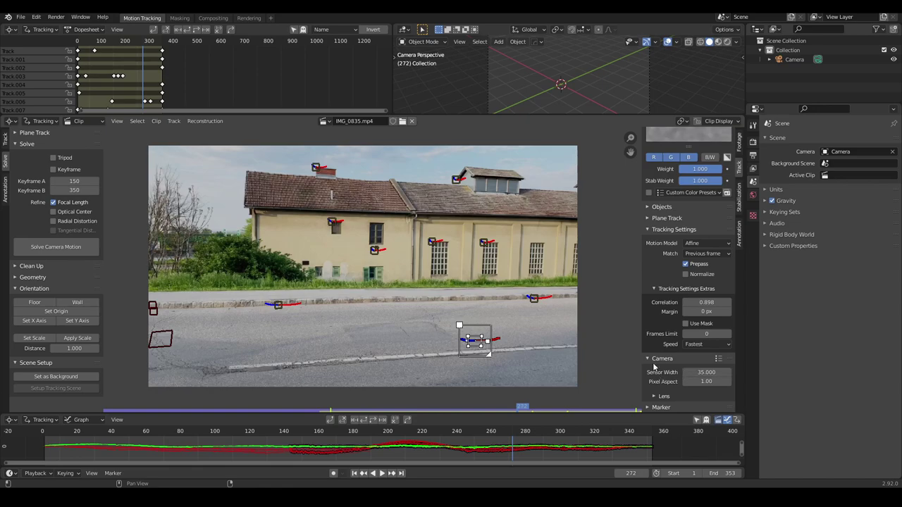
# - Show the camera lens settings and enable Optical Center and Radial Distortion refinement
pyautogui.click(655, 397)
pyautogui.scroll(-4, 648, 359)
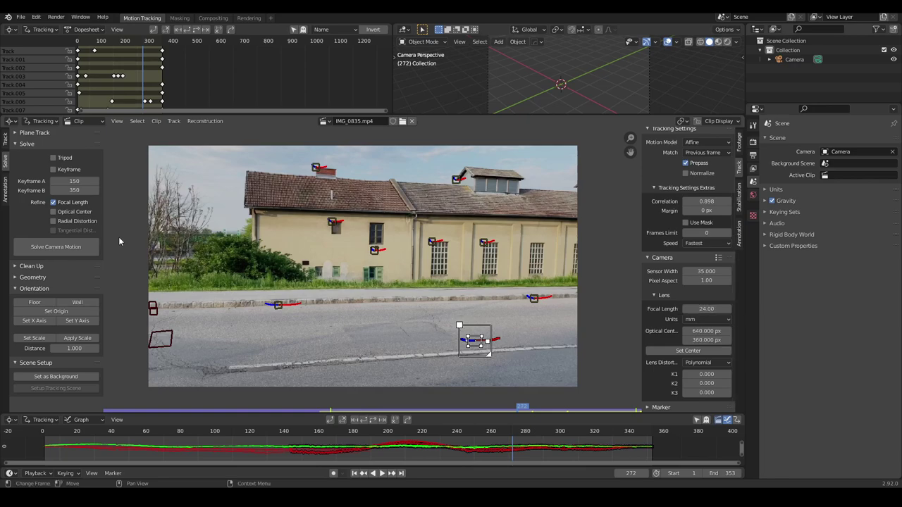
pyautogui.click(53, 212)
pyautogui.click(53, 222)
# - Solve camera motion to a 0.23 px error and 29.09 mm focal length, then show Clean Up
pyautogui.click(65, 248)
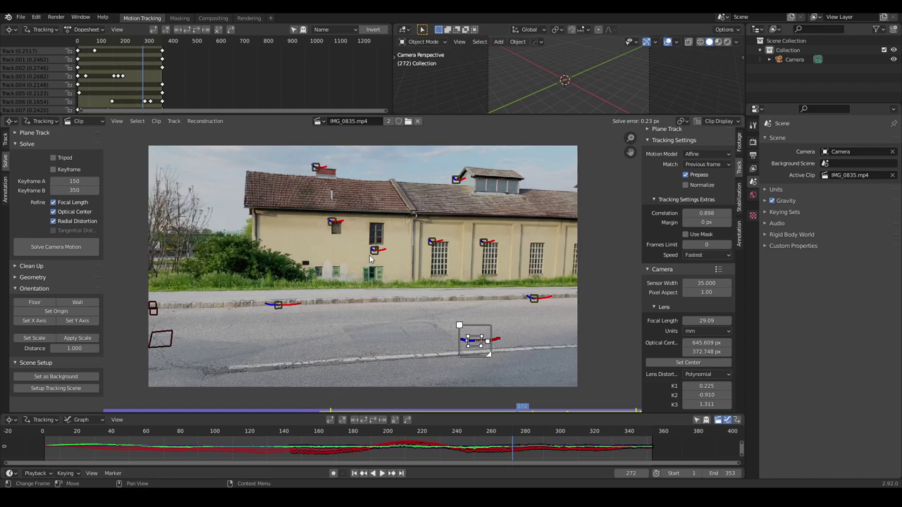
pyautogui.scroll(-1, 372, 259)
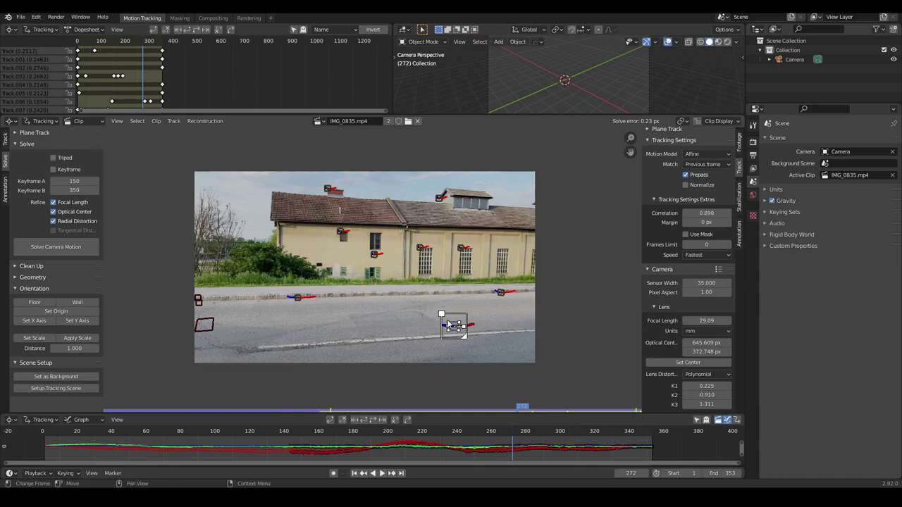
pyautogui.scroll(1, 446, 310)
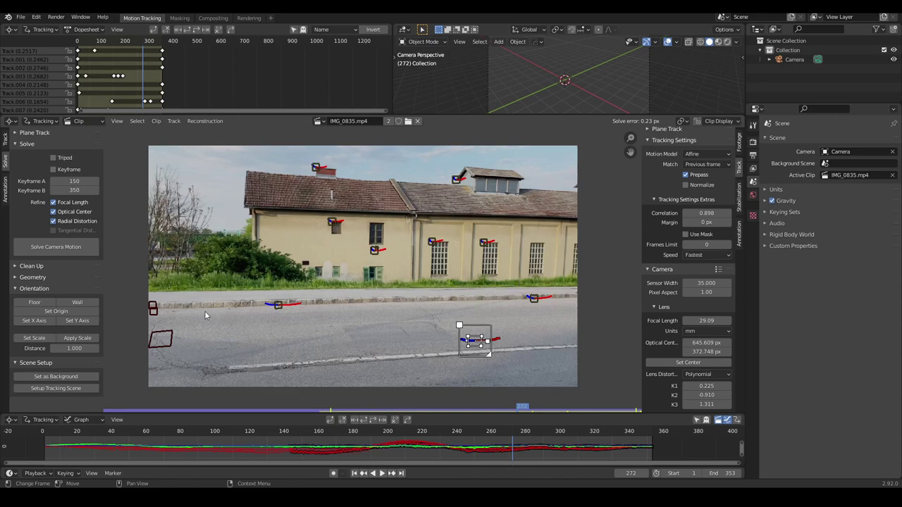
pyautogui.click(36, 266)
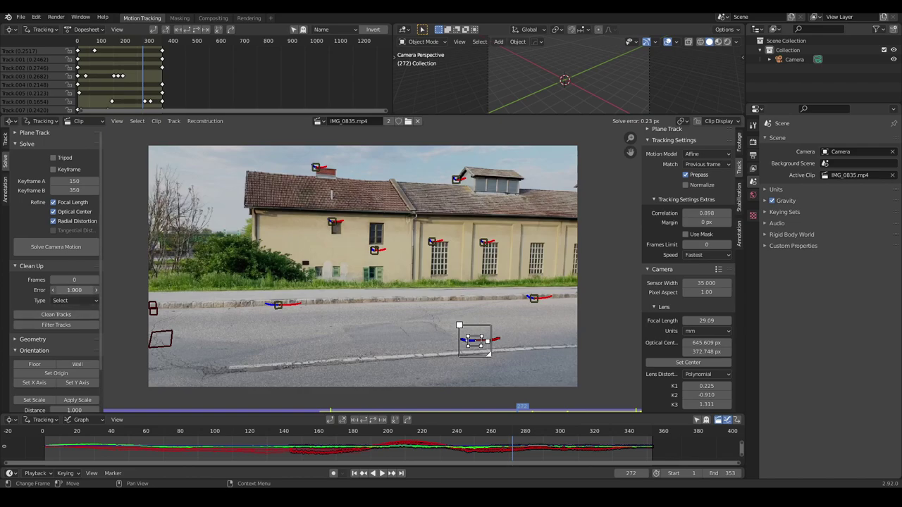
# - Deselect the road marker and run Clean Tracks in Select mode, tuning the reprojection error to 0.260
pyautogui.click(110, 284)
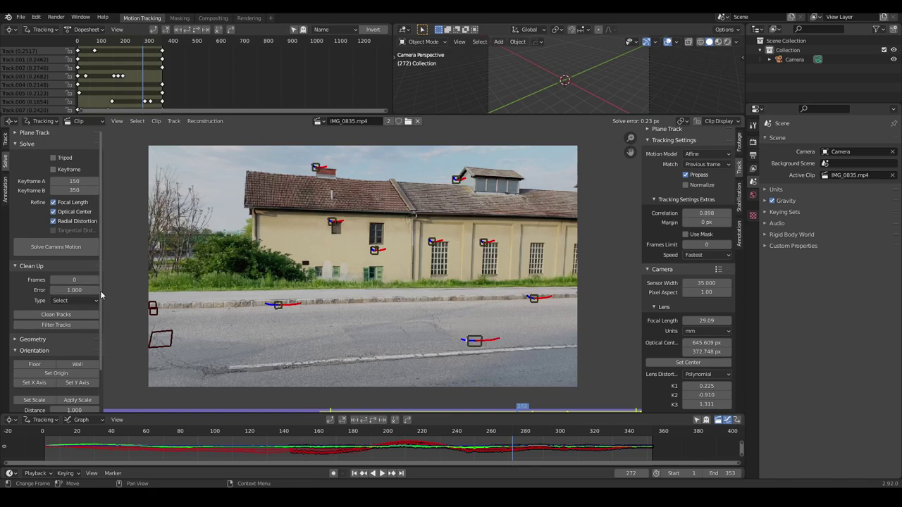
pyautogui.click(72, 315)
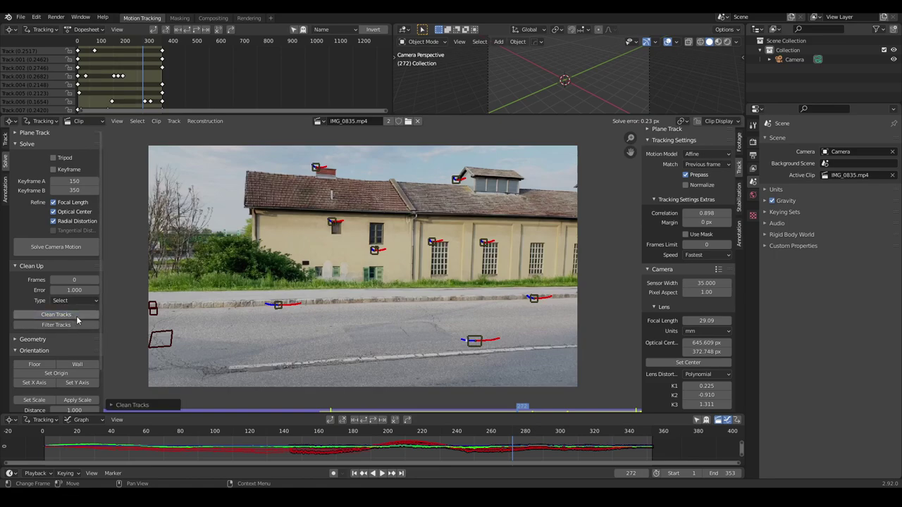
pyautogui.click(116, 406)
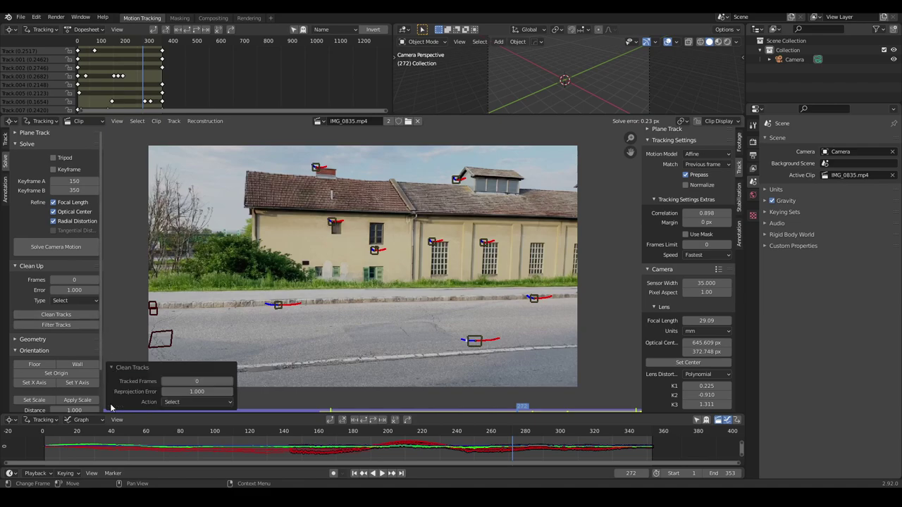
pyautogui.moveTo(197, 391); pyautogui.dragTo(186, 391)
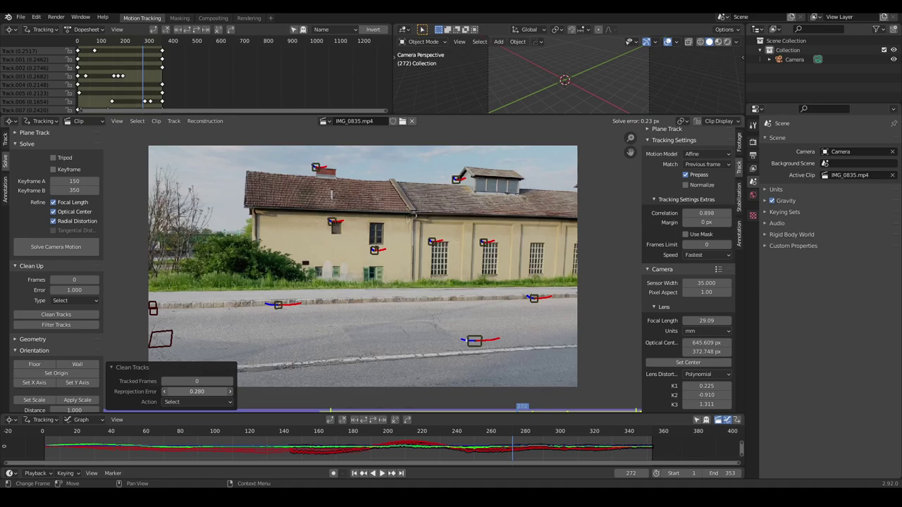
pyautogui.scroll(-3, 461, 286)
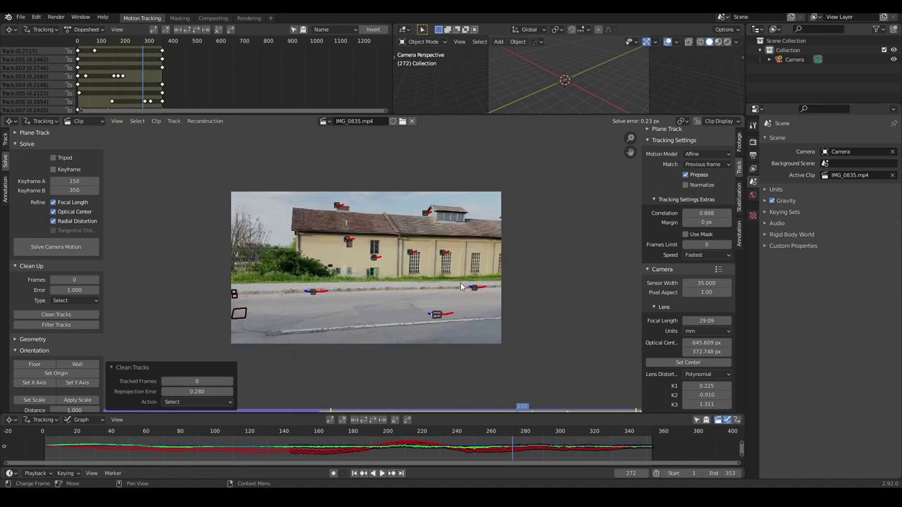
pyautogui.scroll(3, 461, 286)
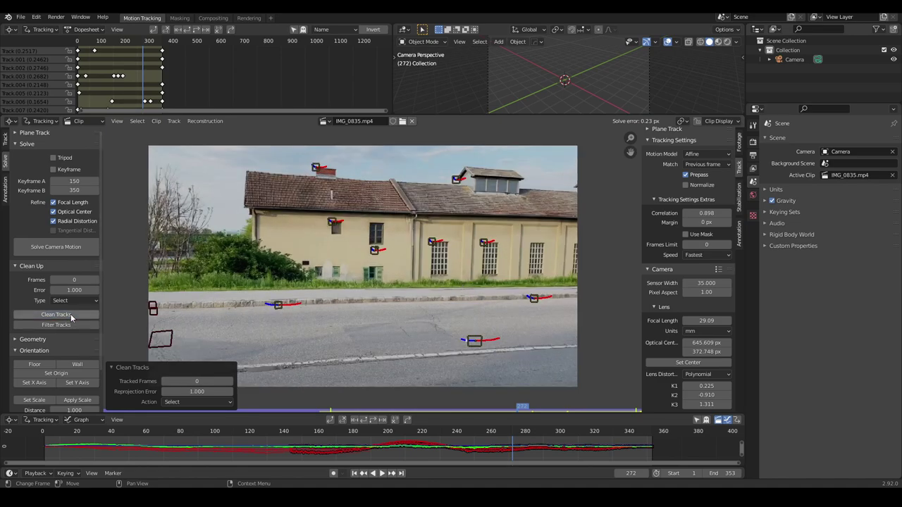
pyautogui.click(56, 314)
pyautogui.moveTo(209, 391); pyautogui.dragTo(185, 391)
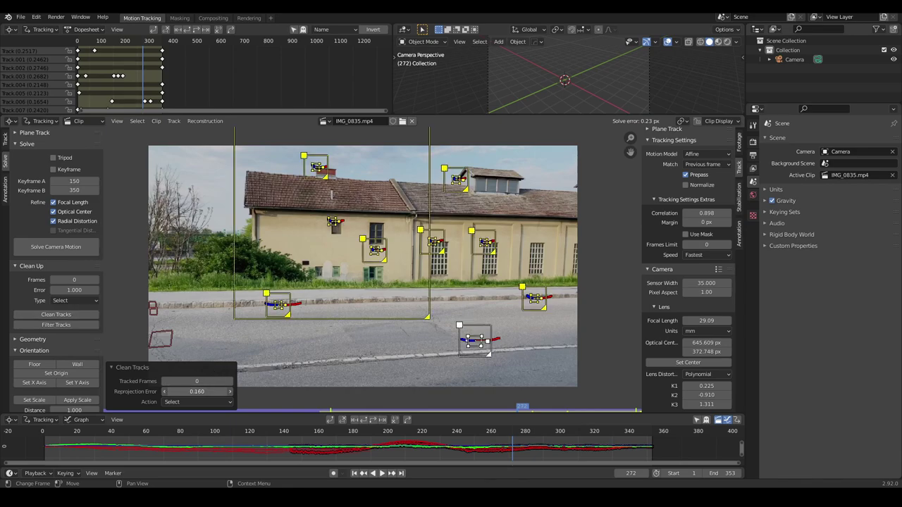
pyautogui.moveTo(197, 390); pyautogui.dragTo(200, 391)
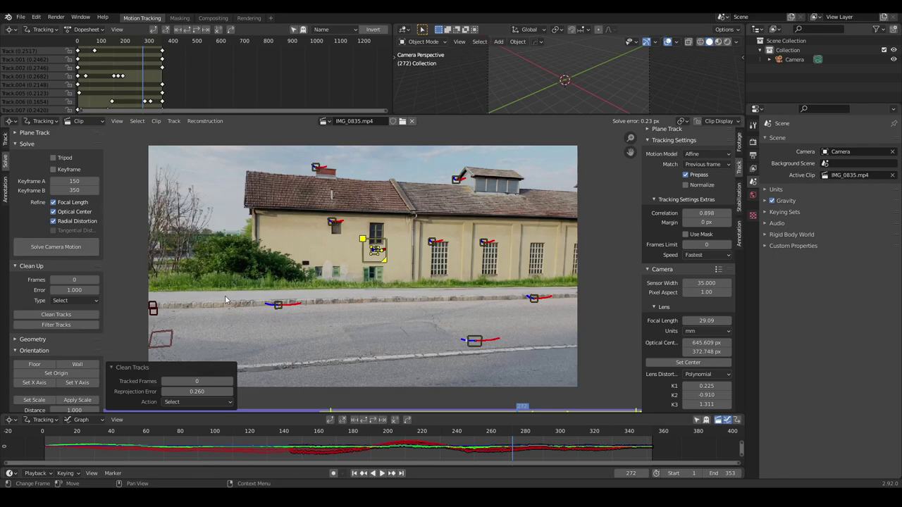
pyautogui.press('x')
pyautogui.click(348, 299)
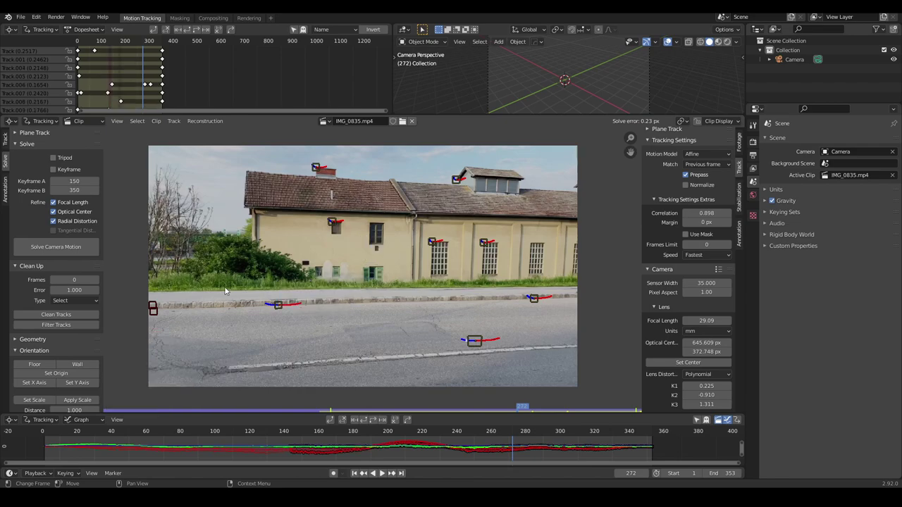
pyautogui.click(90, 247)
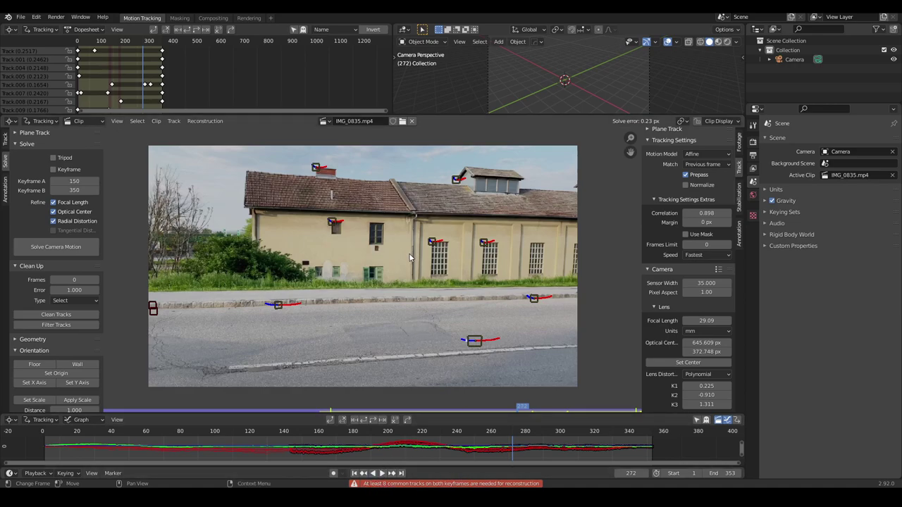
pyautogui.hotkey('alt', 'h')
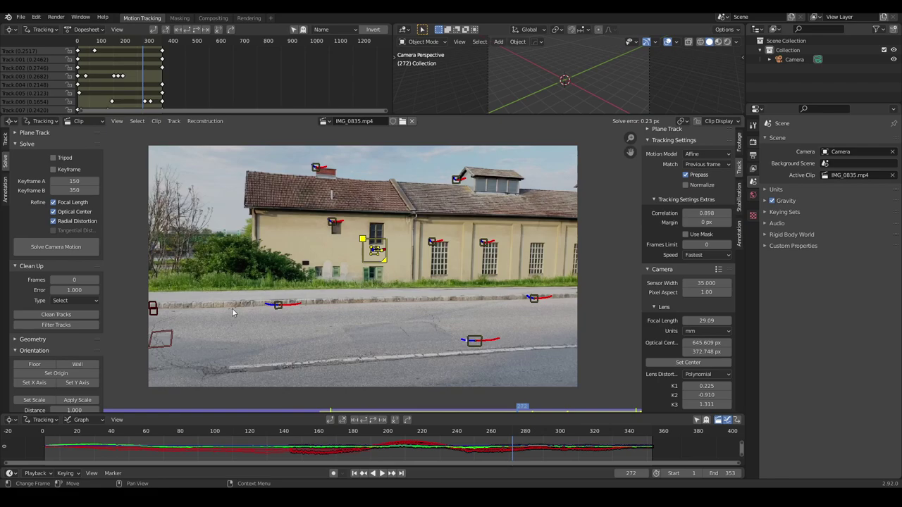
pyautogui.scroll(-3, 51, 341)
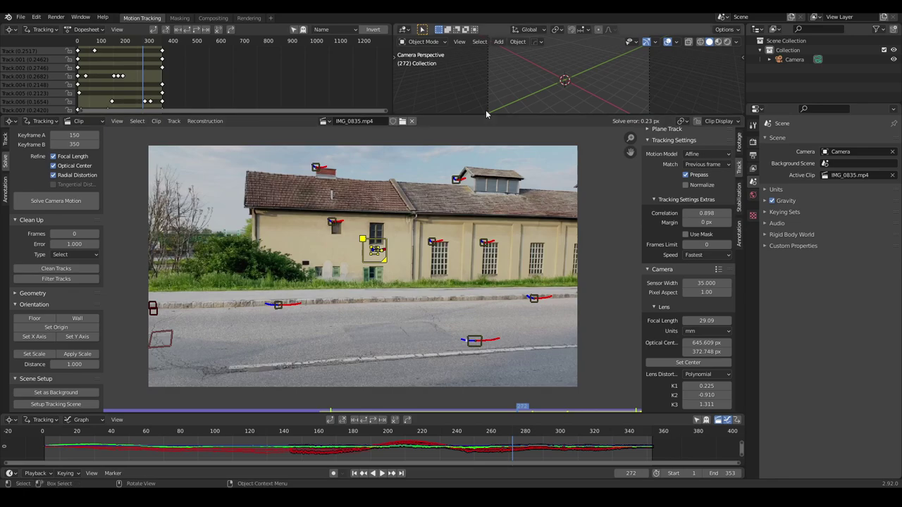
# - Enlarge the 3D viewport and set the tracked road footage as the camera background
pyautogui.moveTo(482, 112); pyautogui.dragTo(482, 135)
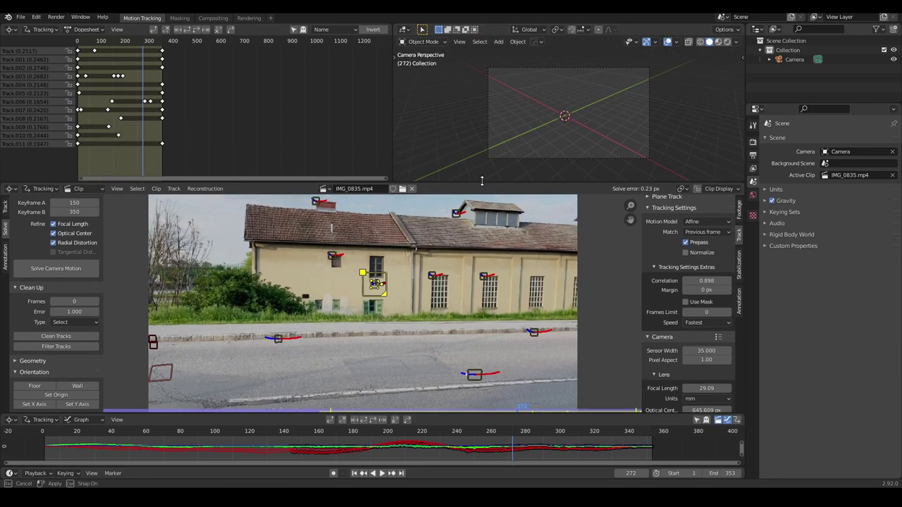
pyautogui.scroll(-2, 91, 381)
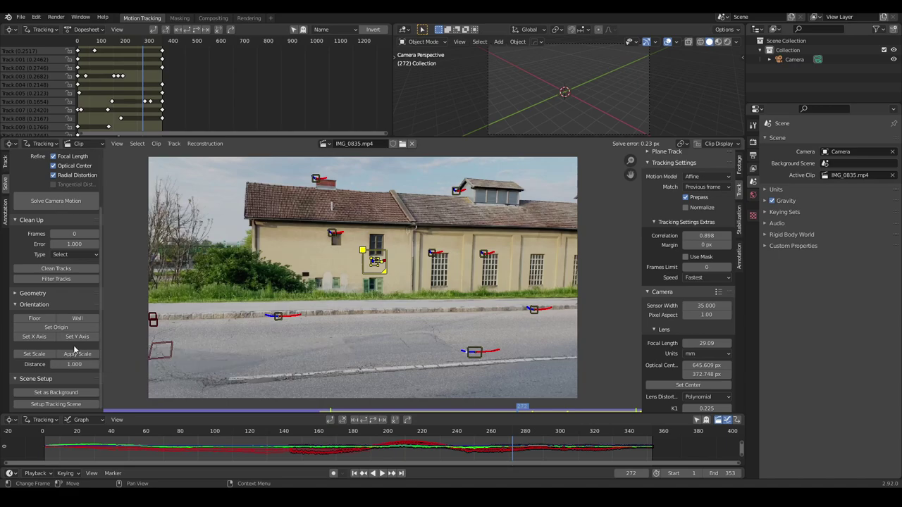
pyautogui.click(60, 396)
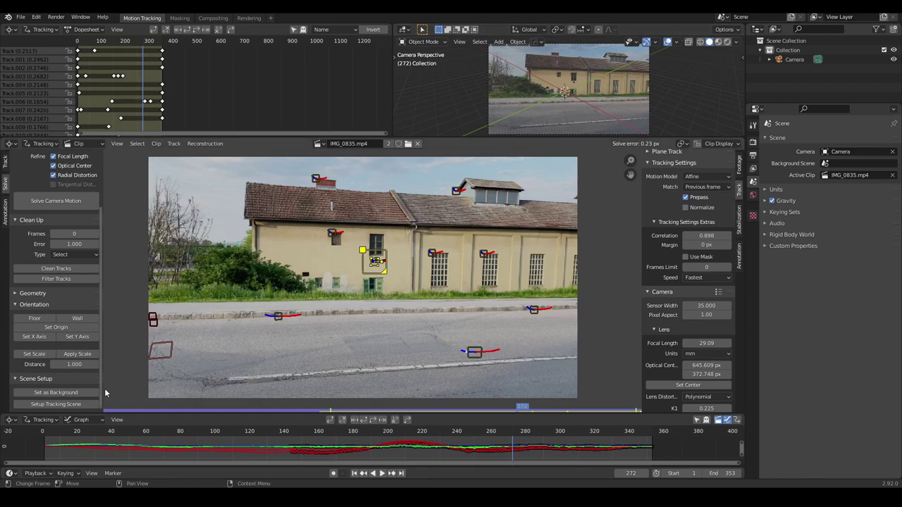
pyautogui.click(49, 405)
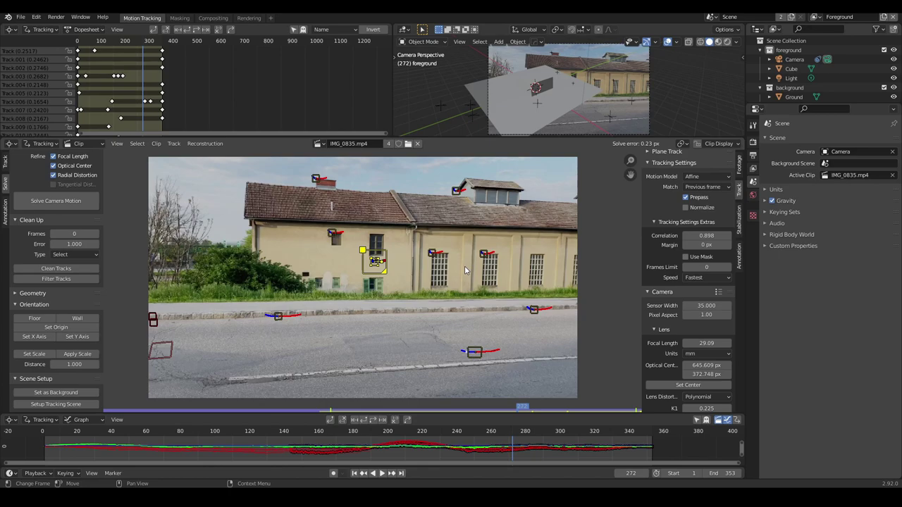
pyautogui.moveTo(484, 138)
pyautogui.mouseDown()
pyautogui.moveTo(483, 260)
pyautogui.moveTo(486, 253)
pyautogui.mouseUp()
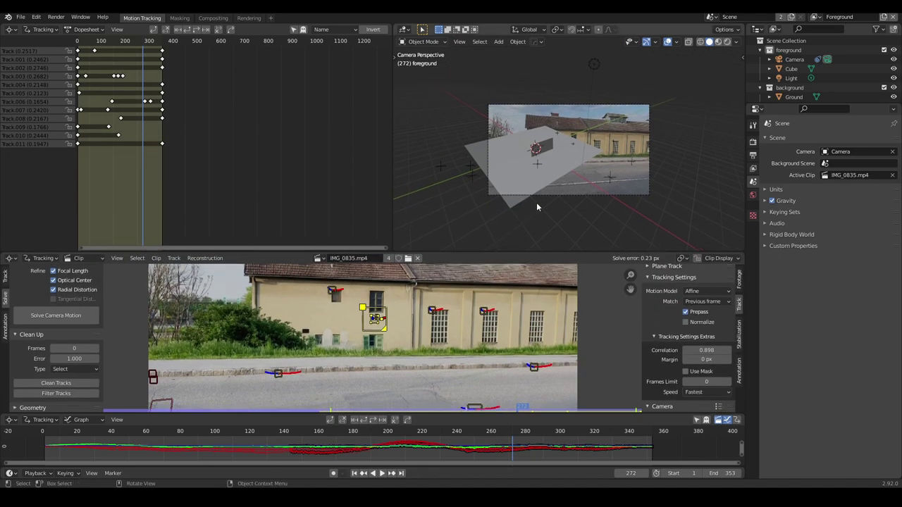
pyautogui.click(542, 159)
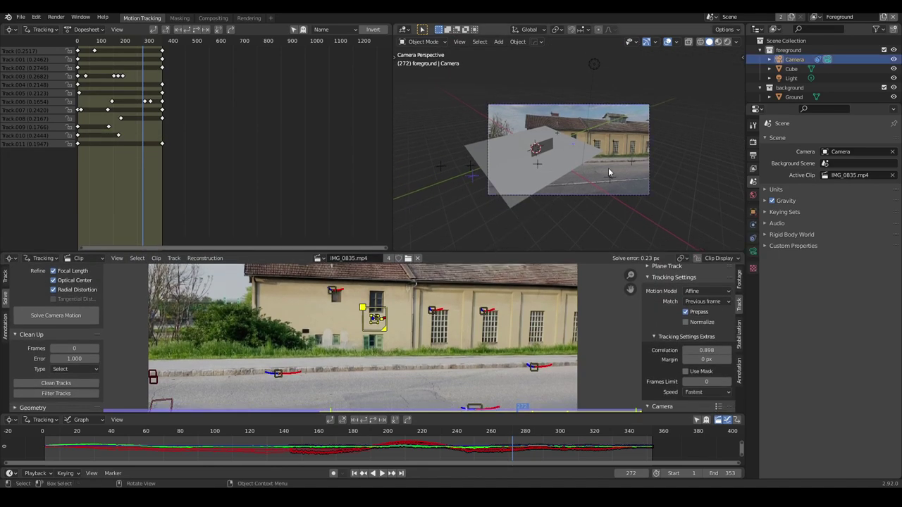
pyautogui.hotkey('ctrl', 'space')
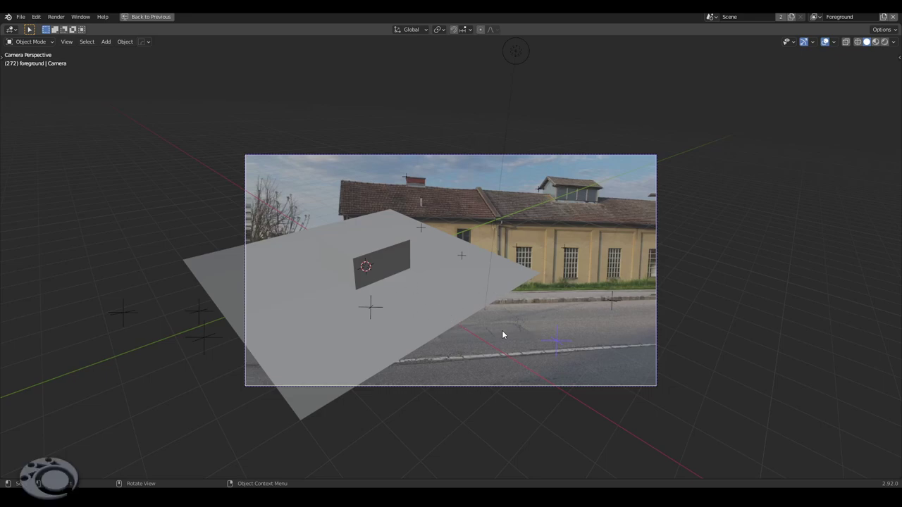
pyautogui.press('KP_0')
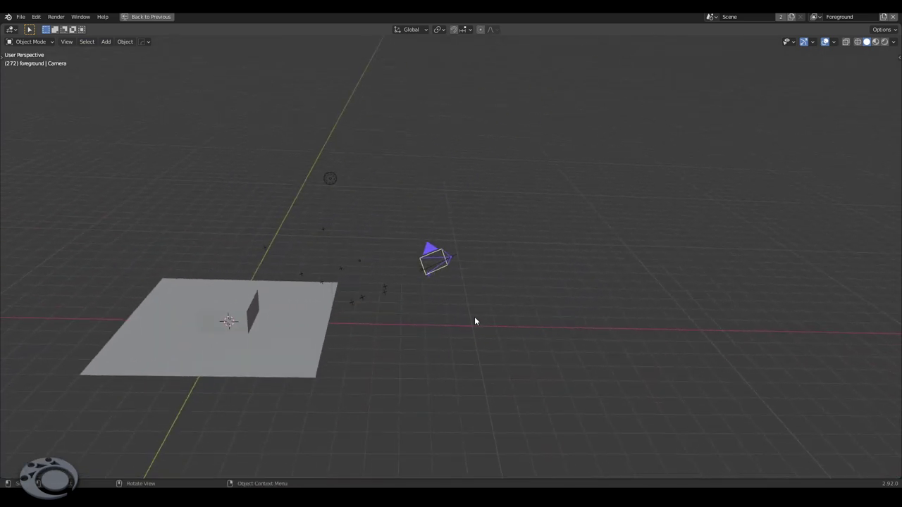
pyautogui.press('space')
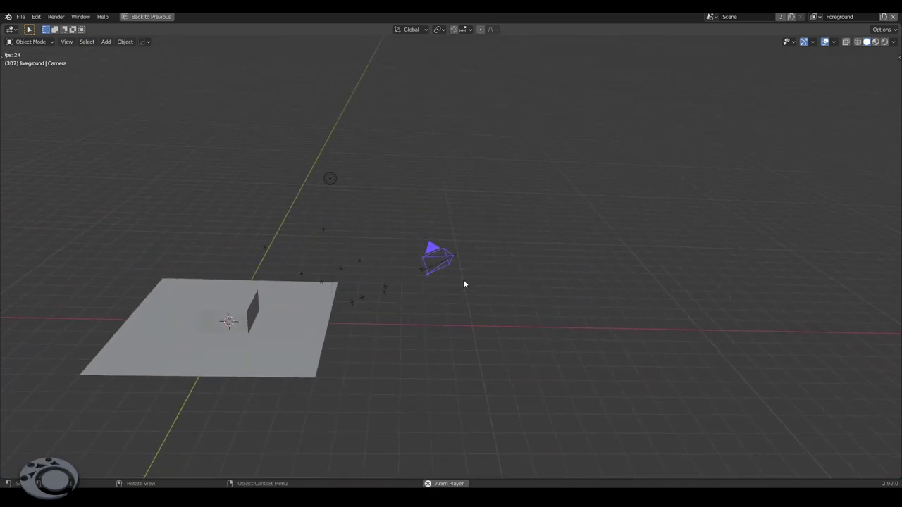
pyautogui.scroll(3, 443, 264)
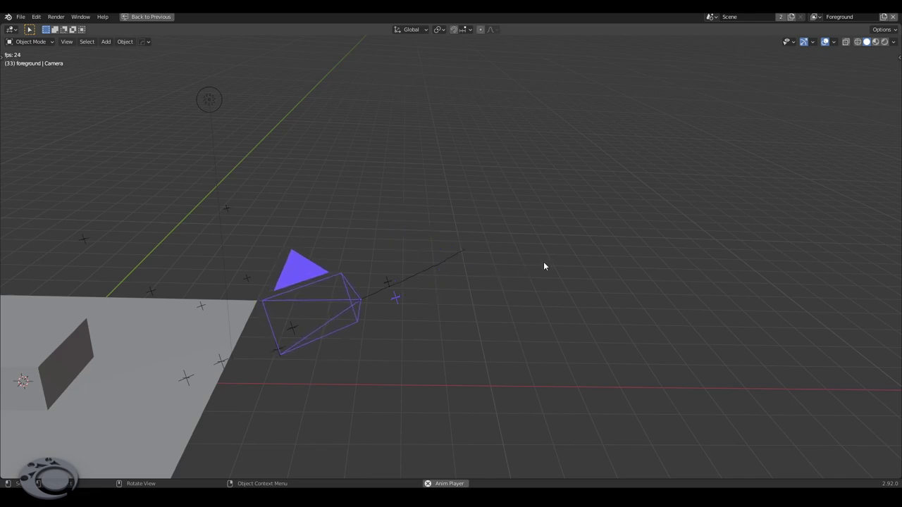
pyautogui.scroll(-3, 545, 262)
pyautogui.moveTo(545, 263)
pyautogui.mouseDown(button='middle')
pyautogui.moveTo(543, 293)
pyautogui.moveTo(496, 301)
pyautogui.moveTo(588, 272)
pyautogui.moveTo(541, 292)
pyautogui.mouseUp(button='middle')
pyautogui.press('space')
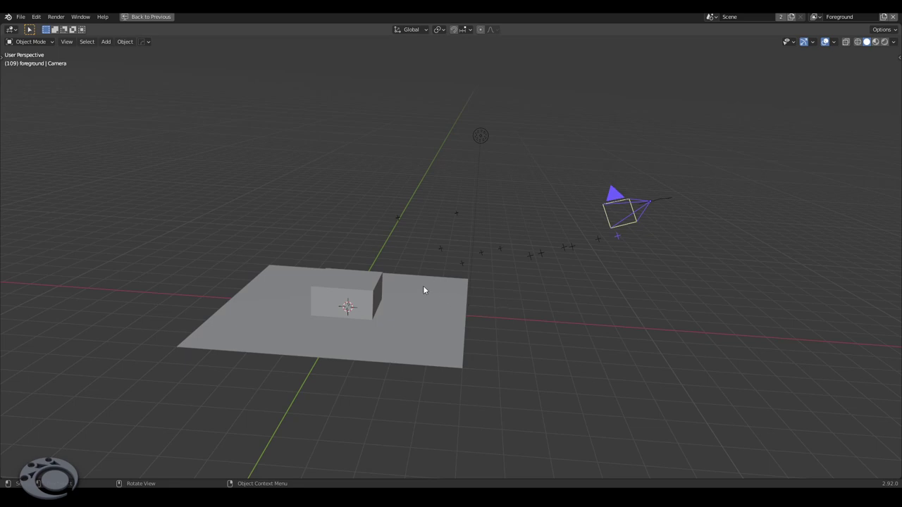
pyautogui.click(433, 313)
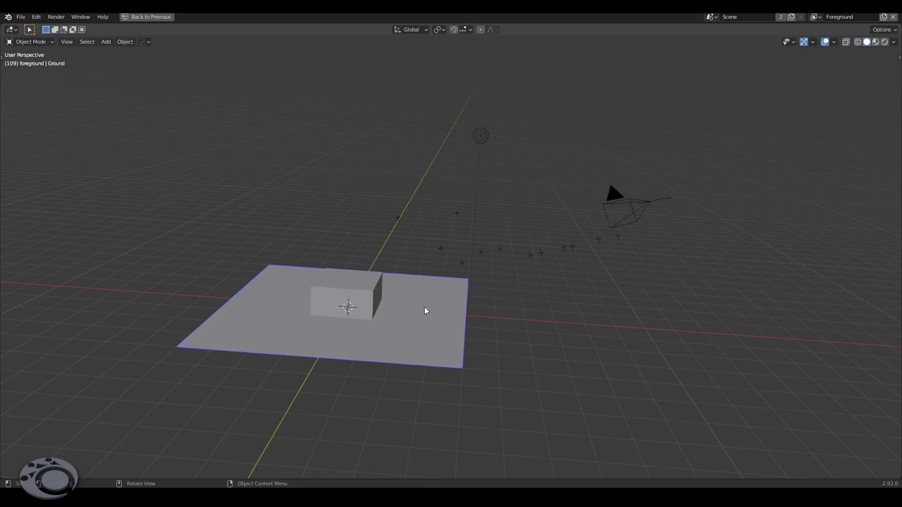
pyautogui.click(374, 290)
pyautogui.moveTo(449, 331)
pyautogui.mouseDown(button='middle')
pyautogui.moveTo(407, 333)
pyautogui.moveTo(441, 327)
pyautogui.moveTo(430, 324)
pyautogui.mouseUp(button='middle')
# - Return to the full tracking layout and scroll the solve panel down to its scene setup options
pyautogui.hotkey('ctrl', 'space')
pyautogui.scroll(-3, 55, 358)
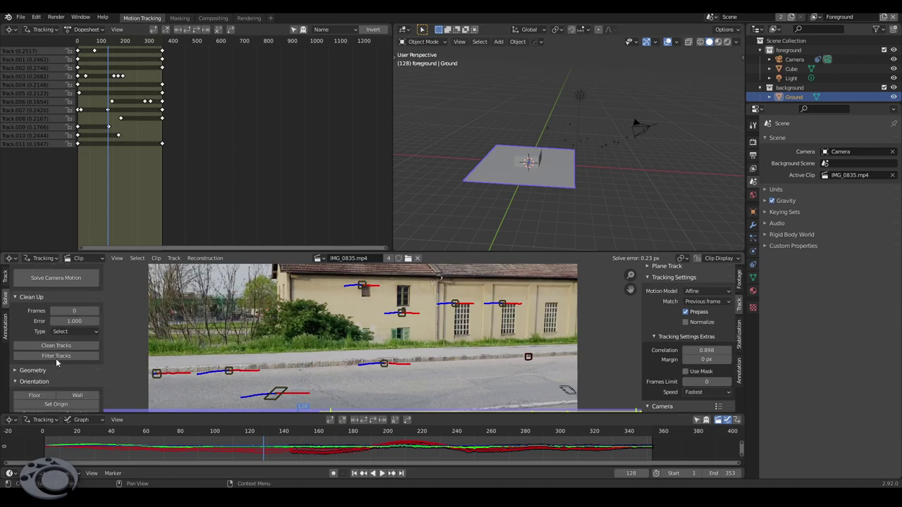
pyautogui.scroll(-2, 56, 358)
pyautogui.scroll(-2, 56, 358)
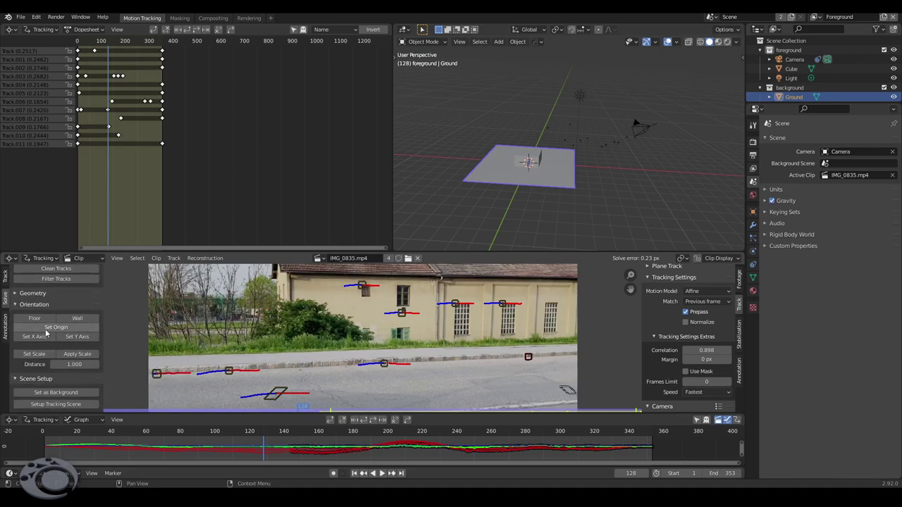
pyautogui.click(45, 329)
pyautogui.scroll(-2, 412, 330)
pyautogui.scroll(1, 405, 327)
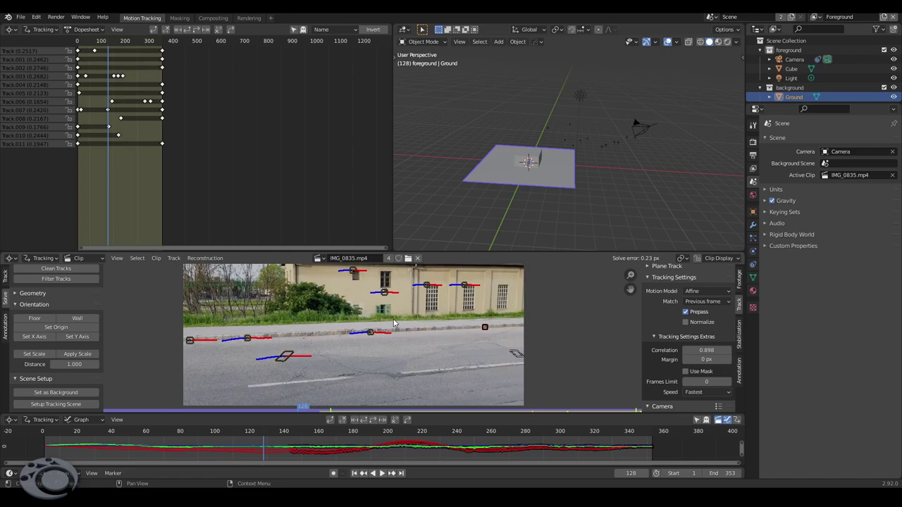
# - Make the selected road marker the scene origin and orbit to check it
pyautogui.click(369, 334)
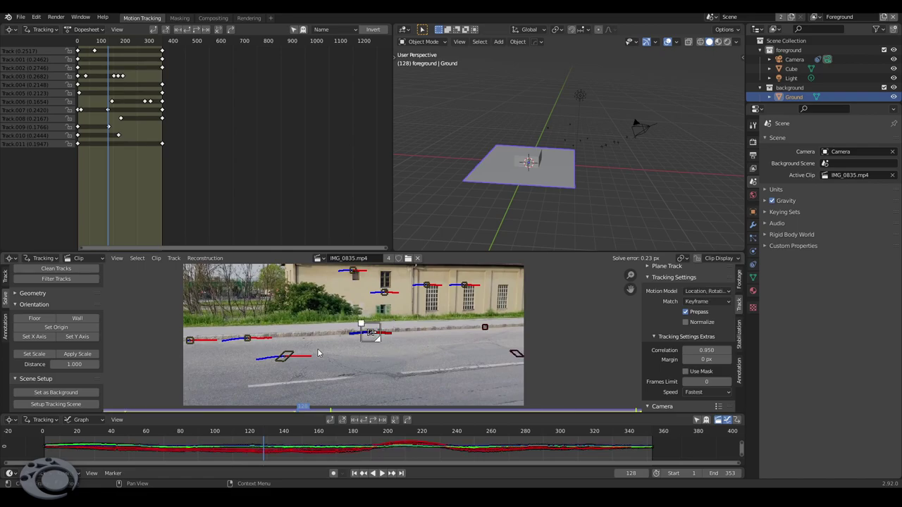
pyautogui.click(51, 327)
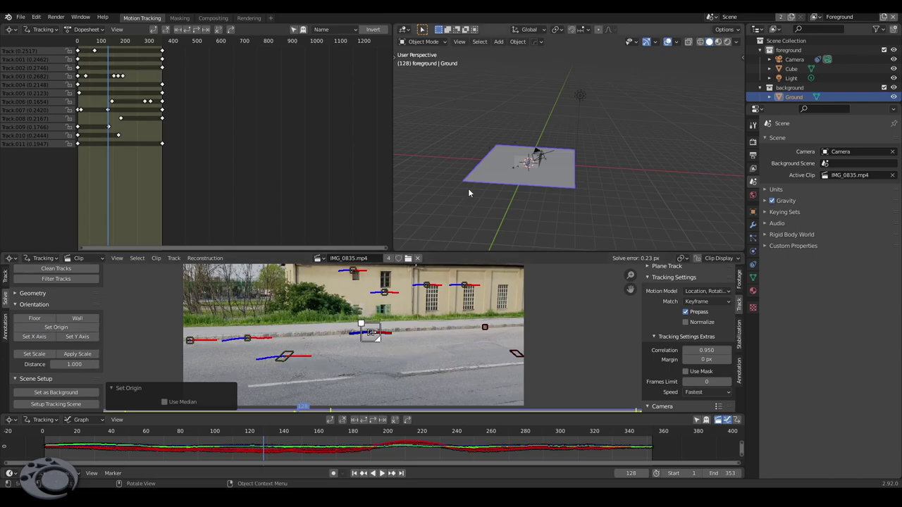
pyautogui.scroll(3, 522, 176)
pyautogui.moveTo(521, 172)
pyautogui.mouseDown(button='middle')
pyautogui.moveTo(526, 195)
pyautogui.moveTo(563, 161)
pyautogui.moveTo(548, 132)
pyautogui.mouseUp(button='middle')
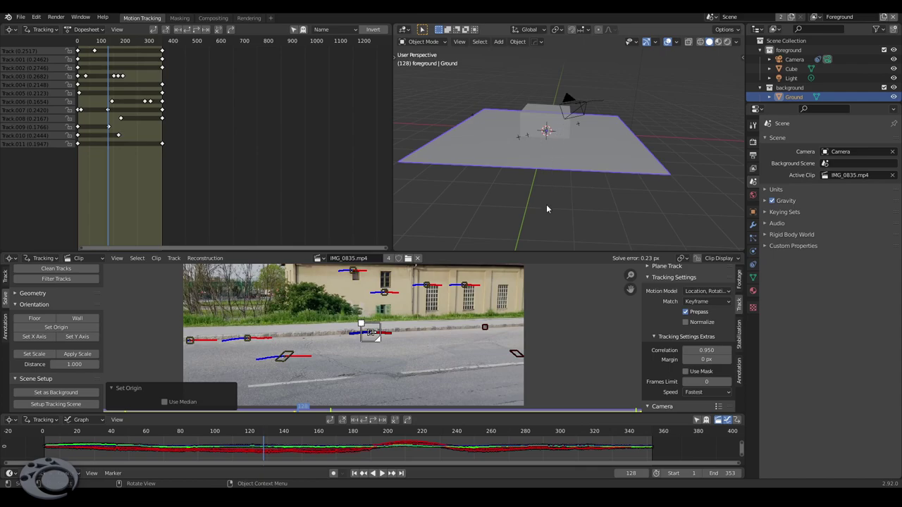
pyautogui.scroll(-2, 410, 344)
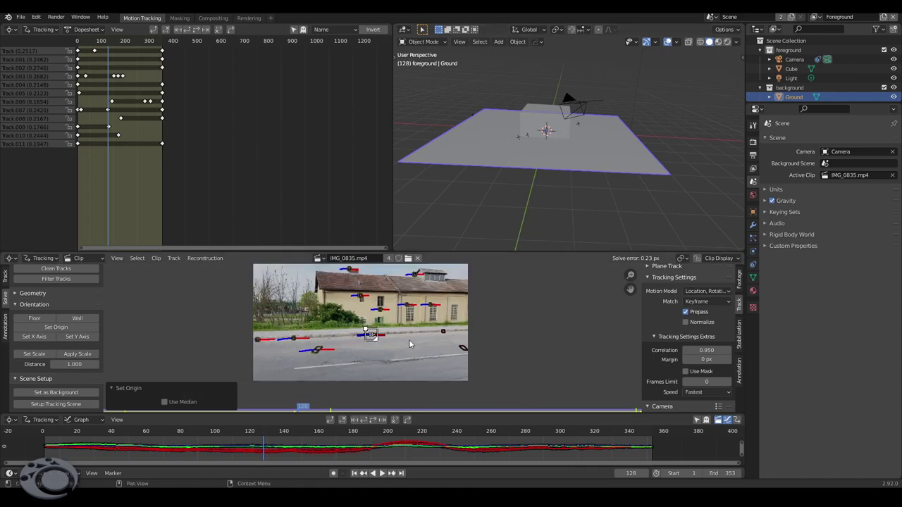
pyautogui.scroll(1, 410, 344)
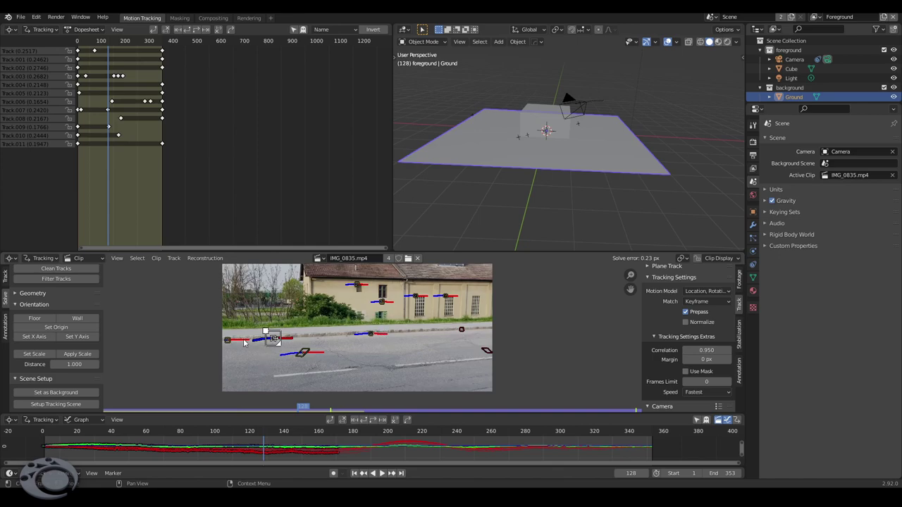
pyautogui.click(43, 342)
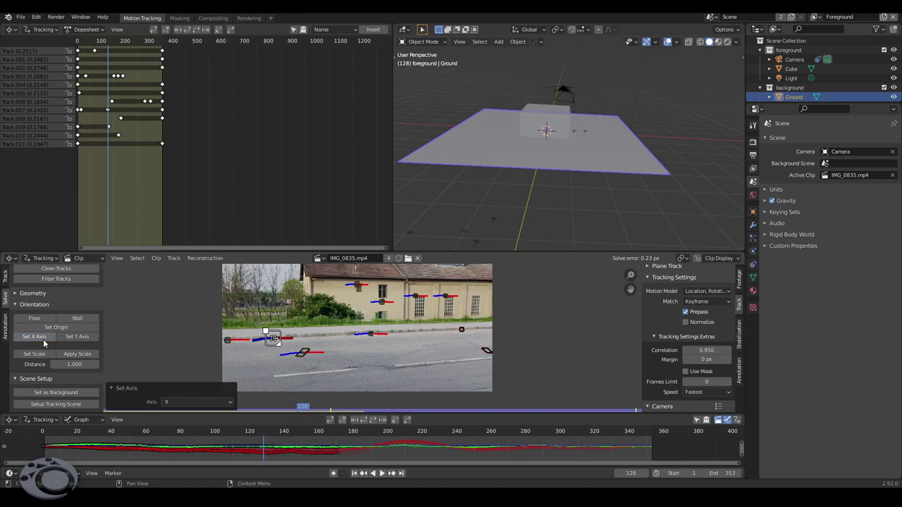
pyautogui.moveTo(572, 148); pyautogui.dragTo(559, 69, button='middle')
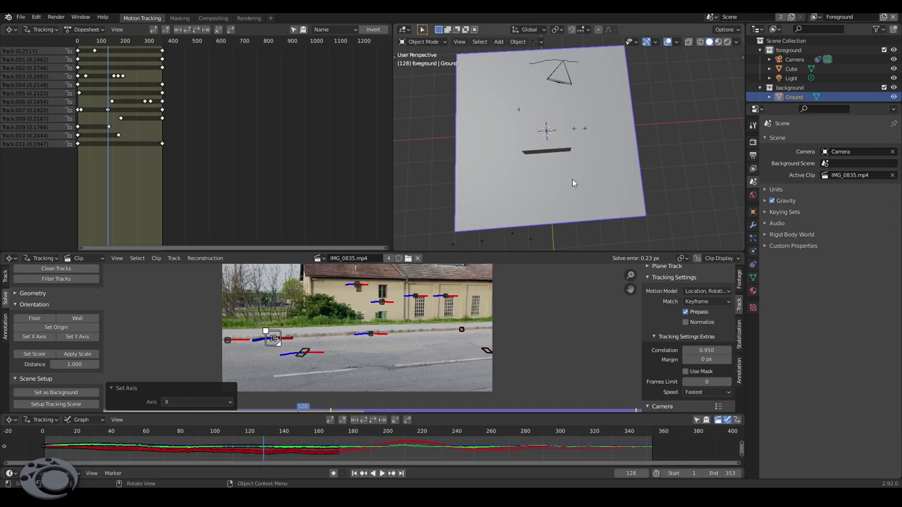
pyautogui.moveTo(570, 186)
pyautogui.mouseDown(button='middle')
pyautogui.moveTo(566, 124)
pyautogui.moveTo(565, 177)
pyautogui.mouseUp(button='middle')
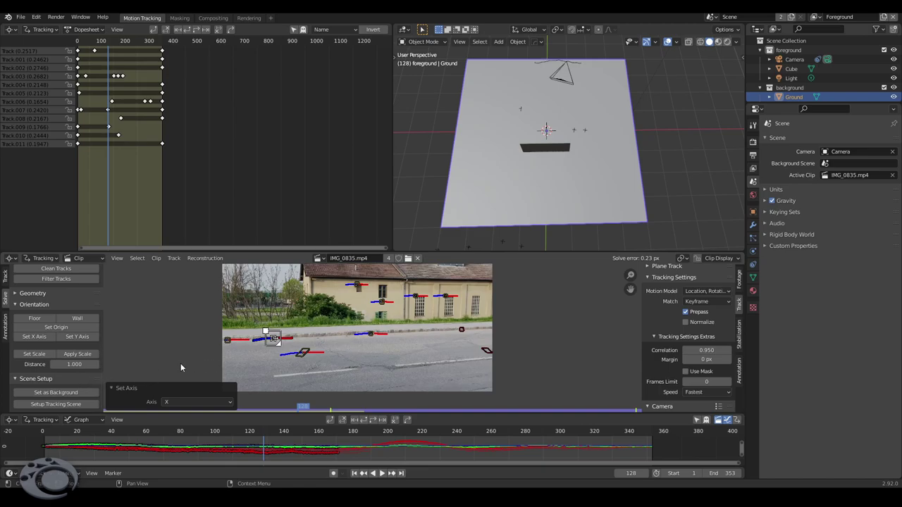
# - Select a second road marker and set the scene scale to a distance of 2
pyautogui.keyDown('shift'); pyautogui.click(370, 335); pyautogui.keyUp('shift')
pyautogui.click(83, 364)
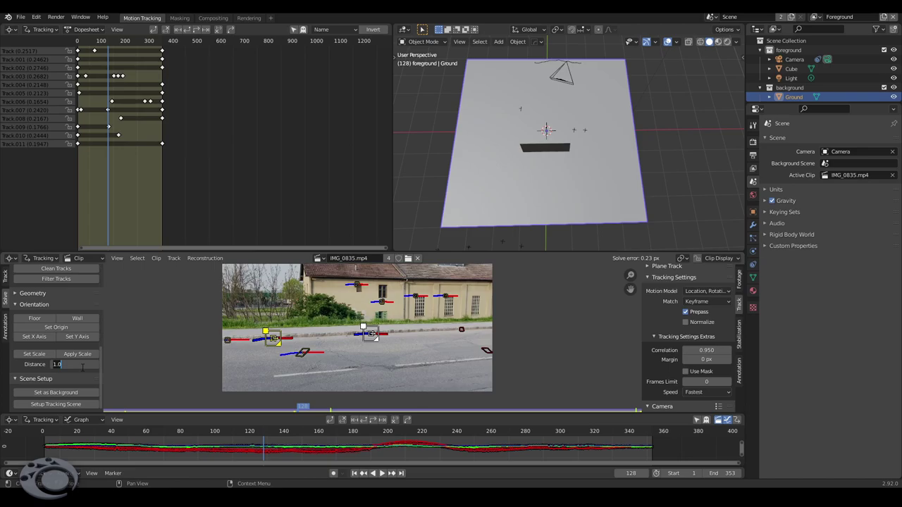
pyautogui.write('2')
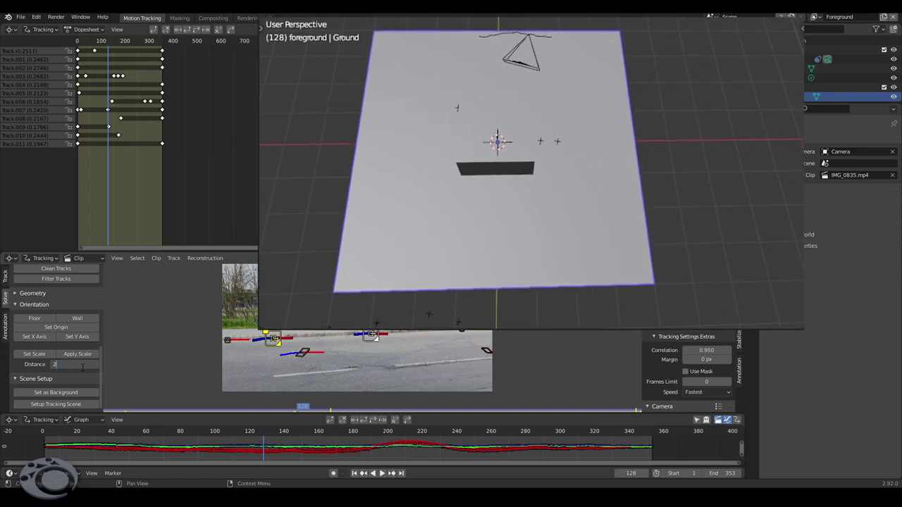
pyautogui.press('Return')
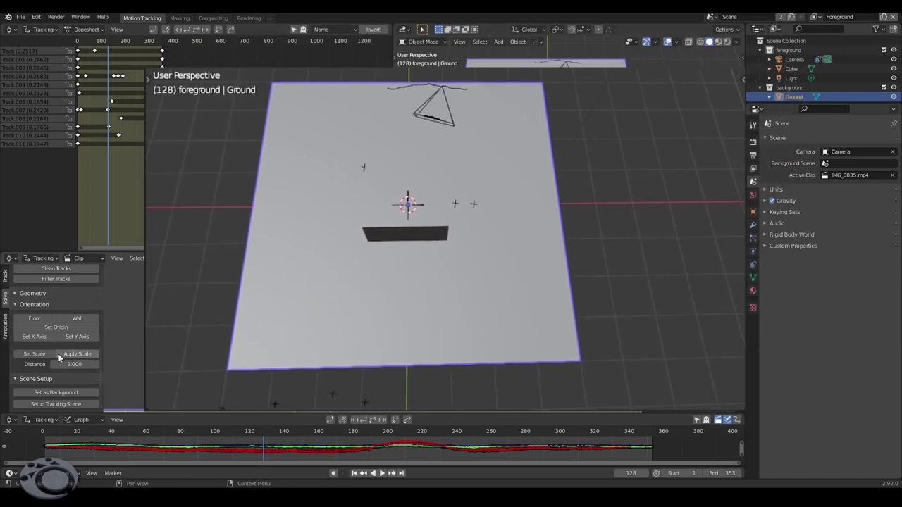
pyautogui.click(34, 353)
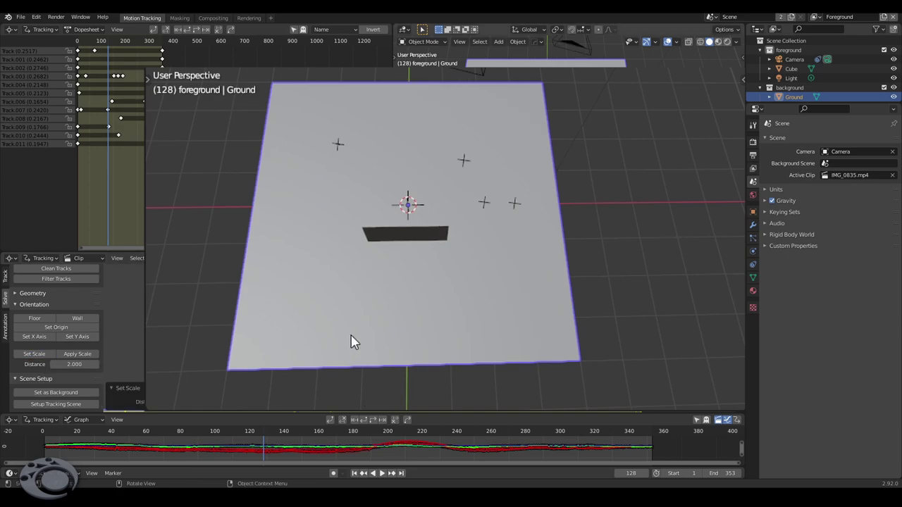
# - Apply the solution scale and select the camera
pyautogui.click(80, 357)
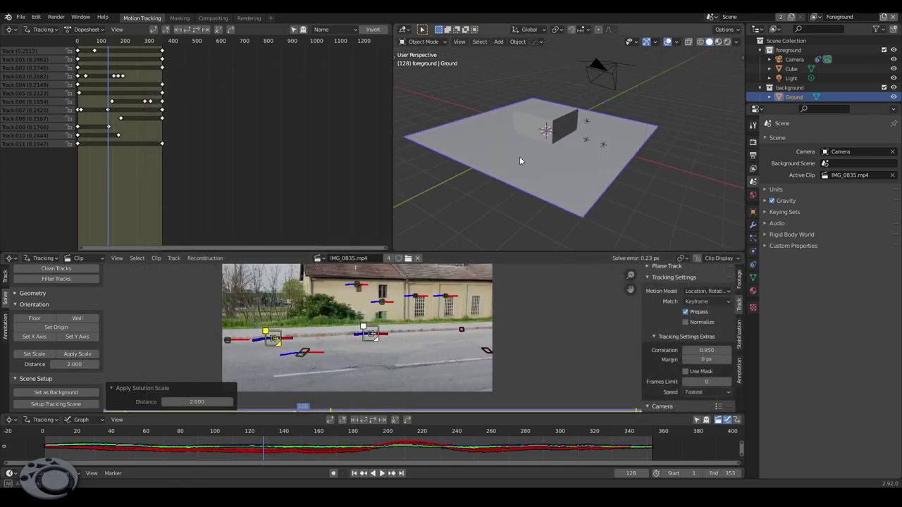
pyautogui.moveTo(519, 160); pyautogui.dragTo(506, 168, button='middle')
pyautogui.click(597, 91)
# - Scale the tracking camera down slightly and orbit to view it above the ground plane
pyautogui.moveTo(596, 92); pyautogui.dragTo(591, 167, button='middle')
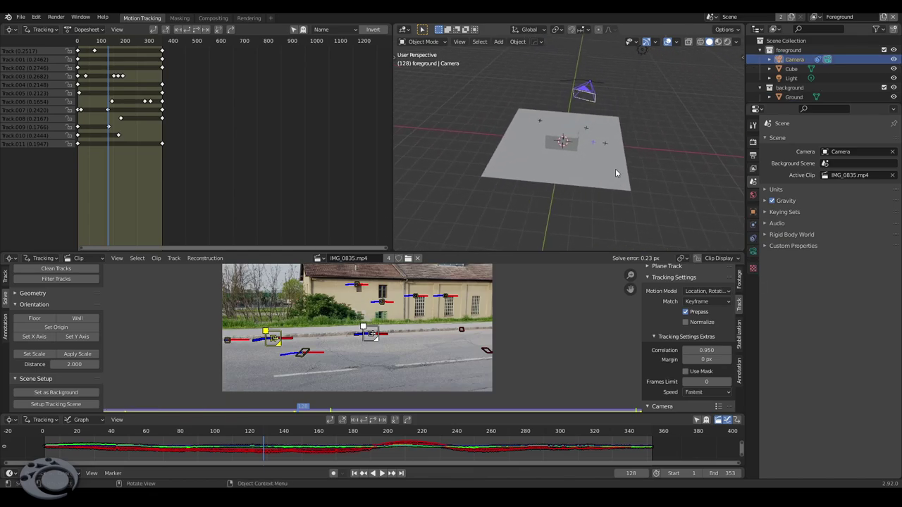
pyautogui.press('s')
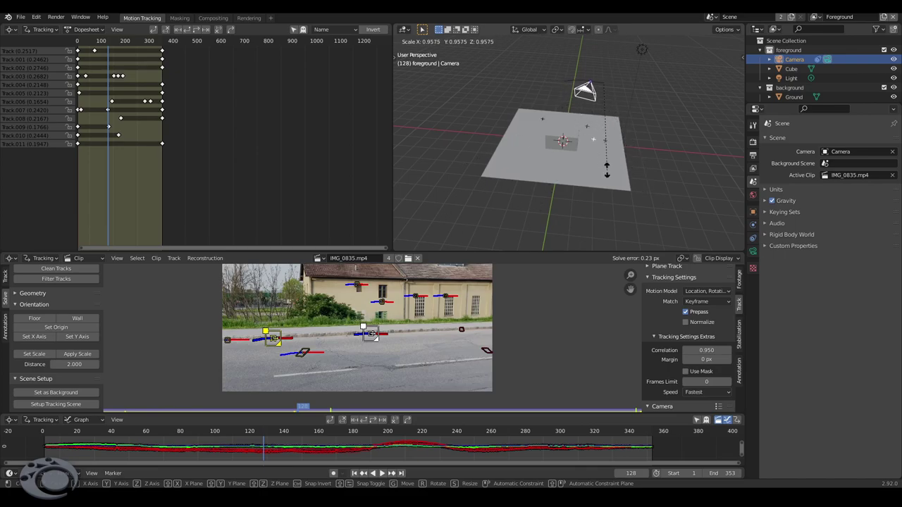
pyautogui.click(599, 158)
pyautogui.moveTo(599, 177); pyautogui.dragTo(591, 158, button='middle')
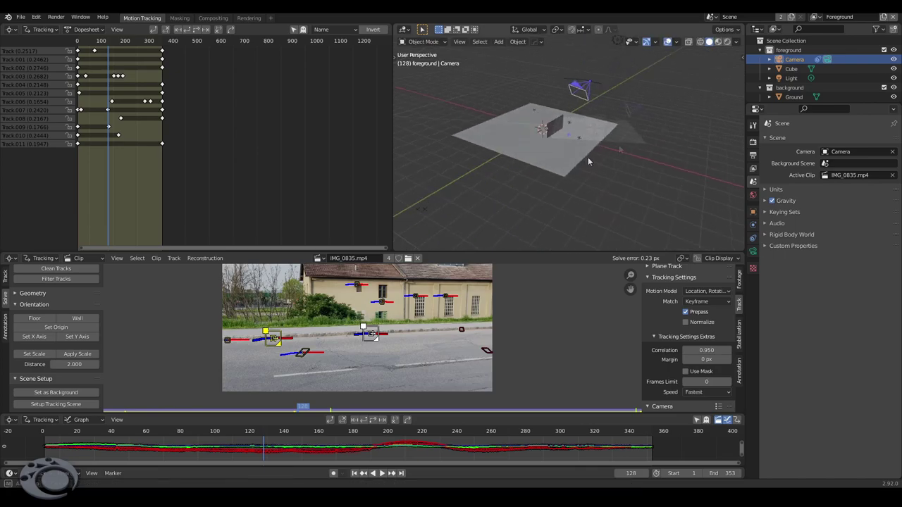
pyautogui.scroll(3, 576, 162)
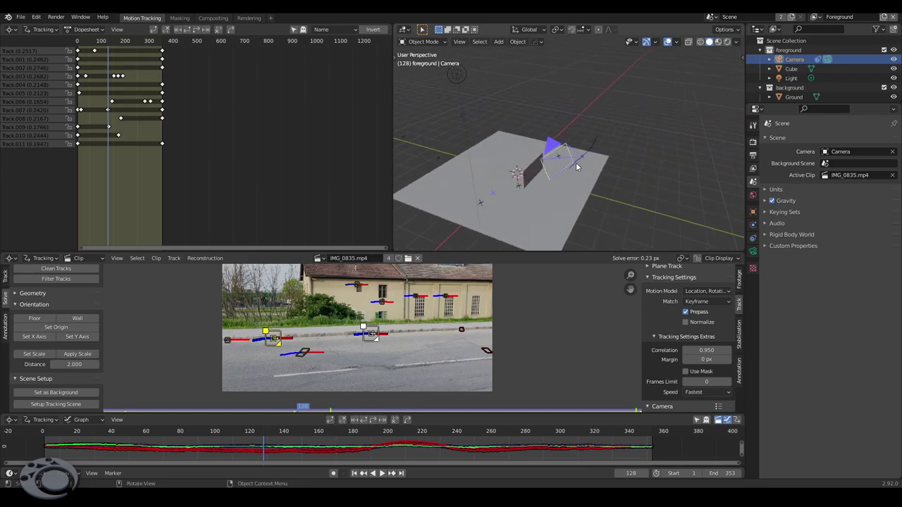
pyautogui.scroll(-1, 580, 167)
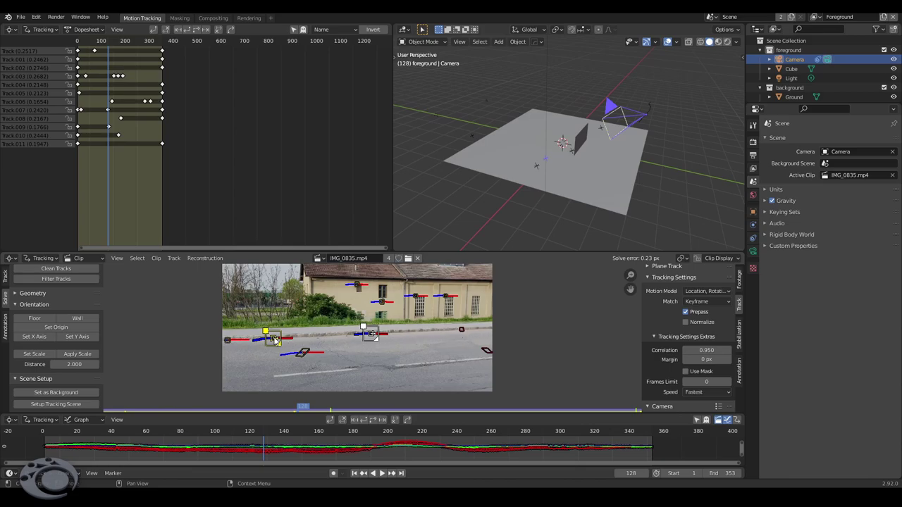
# - Make two road markers active while scrubbing the footage between frames 83 and 183
pyautogui.keyDown('shift'); pyautogui.click(461, 330); pyautogui.keyUp('shift')
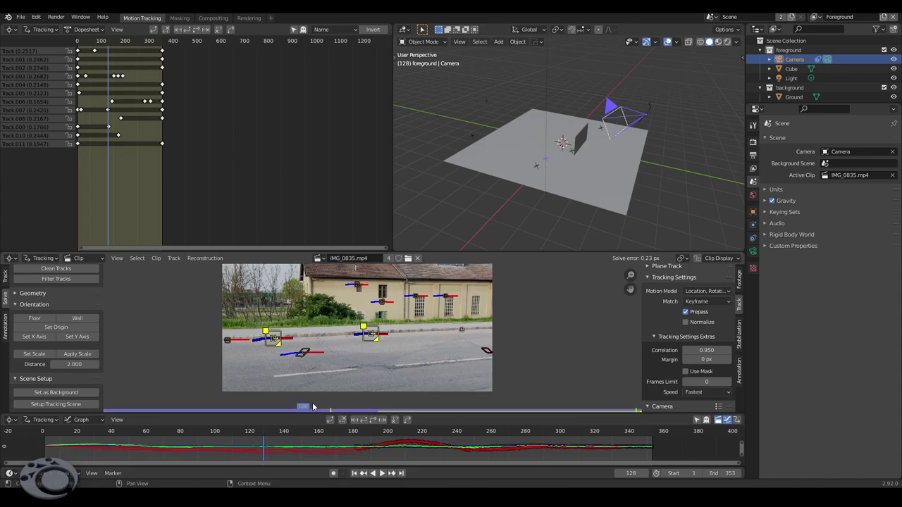
pyautogui.moveTo(338, 410); pyautogui.dragTo(267, 347)
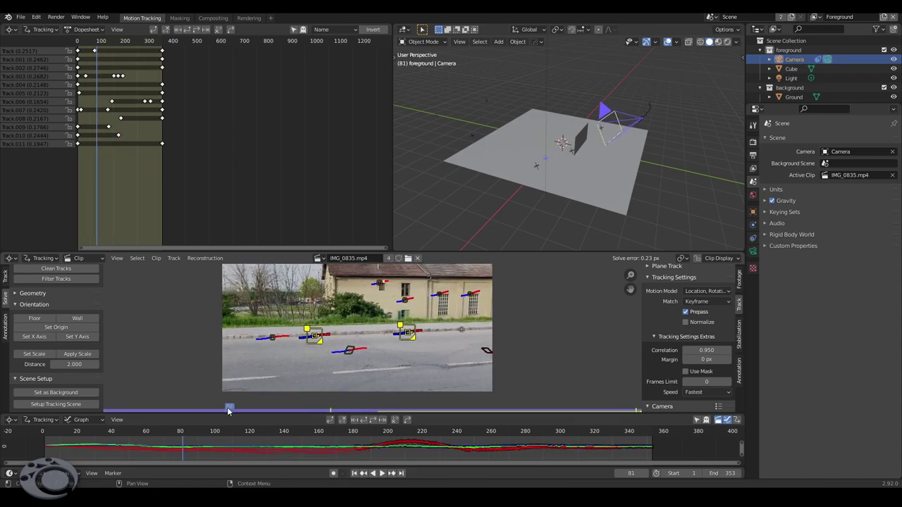
pyautogui.keyDown('shift'); pyautogui.click(267, 343); pyautogui.keyUp('shift')
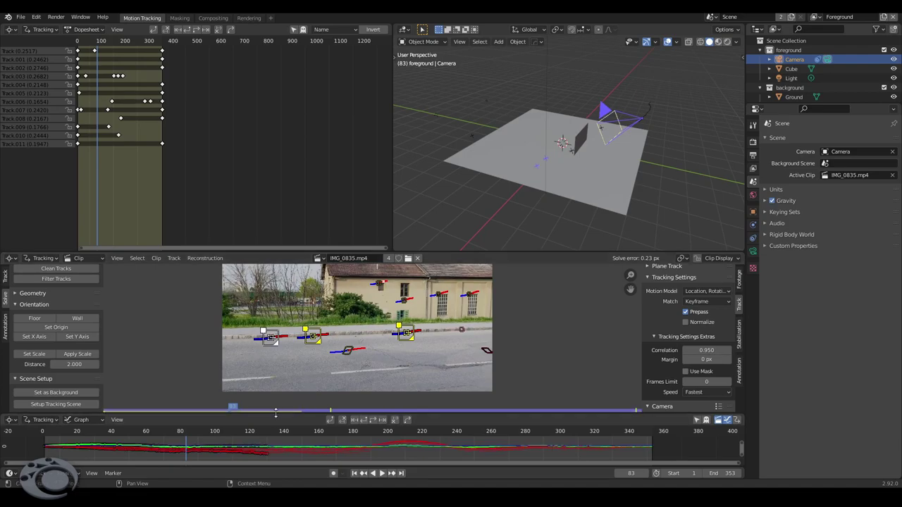
pyautogui.moveTo(284, 413); pyautogui.dragTo(370, 415)
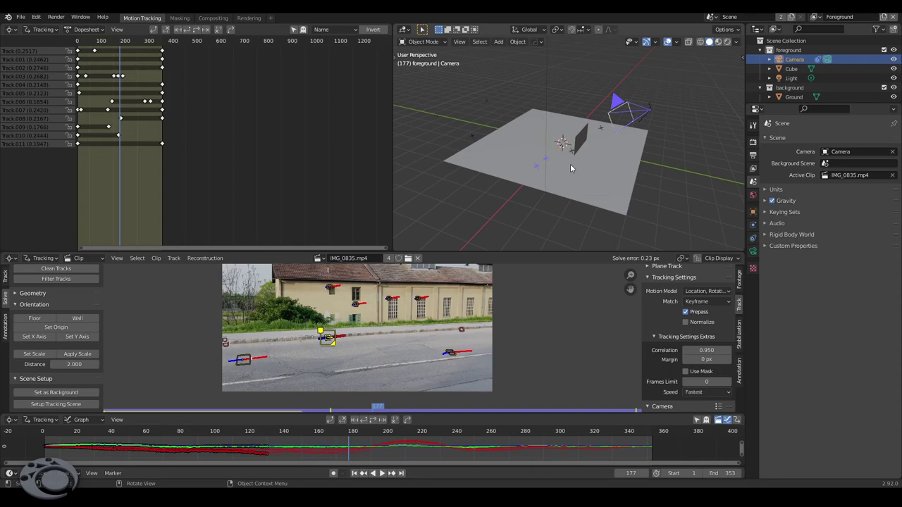
# - Maximize the 3D viewport, select the cube and activate the Move tool
pyautogui.hotkey('ctrl', 'space')
pyautogui.moveTo(562, 180)
pyautogui.mouseDown(button='middle')
pyautogui.moveTo(451, 282)
pyautogui.moveTo(486, 252)
pyautogui.moveTo(305, 354)
pyautogui.moveTo(402, 293)
pyautogui.moveTo(346, 258)
pyautogui.moveTo(296, 171)
pyautogui.moveTo(415, 250)
pyautogui.moveTo(513, 242)
pyautogui.moveTo(513, 259)
pyautogui.mouseUp(button='middle')
pyautogui.moveTo(497, 323)
pyautogui.mouseDown(button='middle')
pyautogui.moveTo(465, 302)
pyautogui.moveTo(439, 302)
pyautogui.moveTo(441, 318)
pyautogui.moveTo(413, 334)
pyautogui.moveTo(562, 266)
pyautogui.mouseUp(button='middle')
pyautogui.click(514, 272)
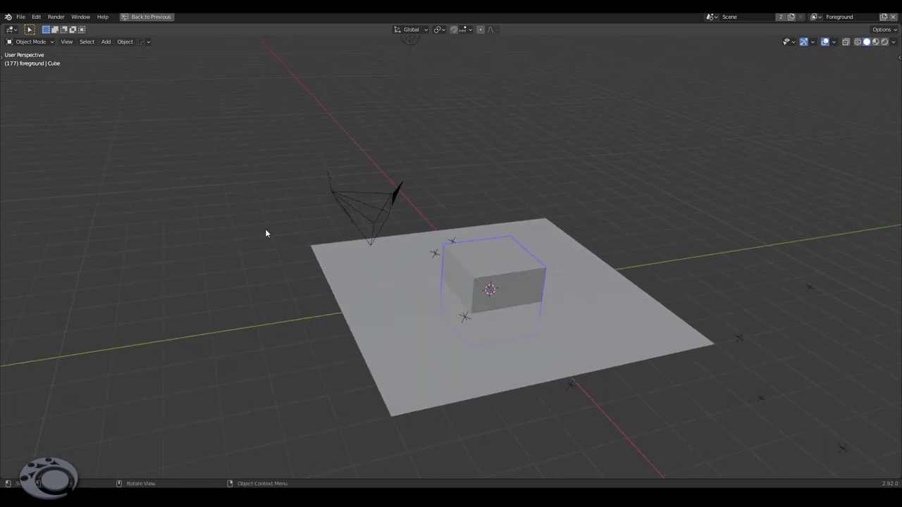
pyautogui.press('t')
pyautogui.click(18, 98)
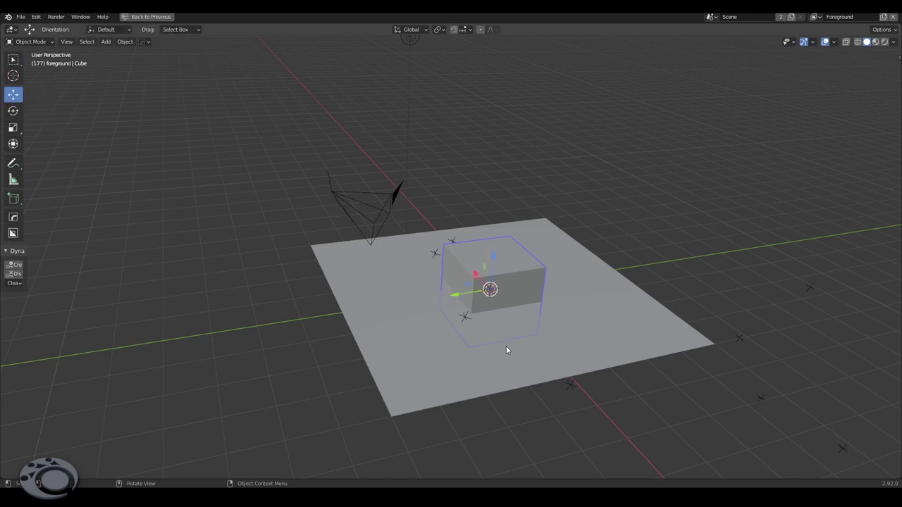
# - Slide the cube along Y toward the plane's edge and select the camera rig
pyautogui.moveTo(455, 296); pyautogui.dragTo(575, 277)
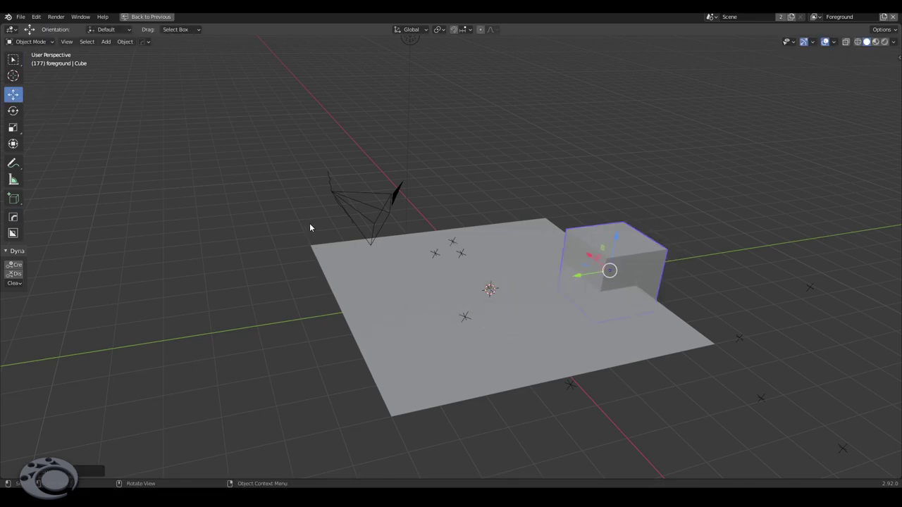
pyautogui.click(345, 196)
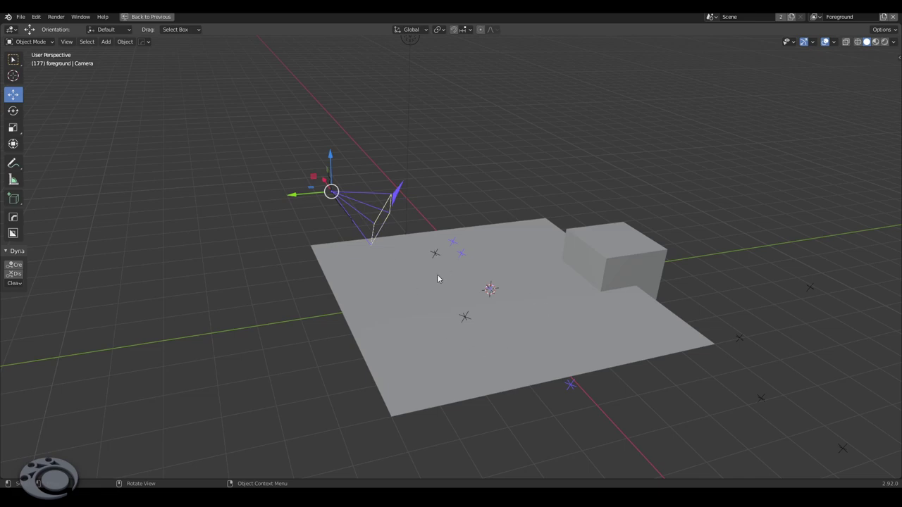
pyautogui.moveTo(414, 348)
pyautogui.mouseDown(button='middle')
pyautogui.moveTo(499, 321)
pyautogui.moveTo(493, 328)
pyautogui.moveTo(409, 293)
pyautogui.moveTo(482, 306)
pyautogui.moveTo(507, 298)
pyautogui.mouseUp(button='middle')
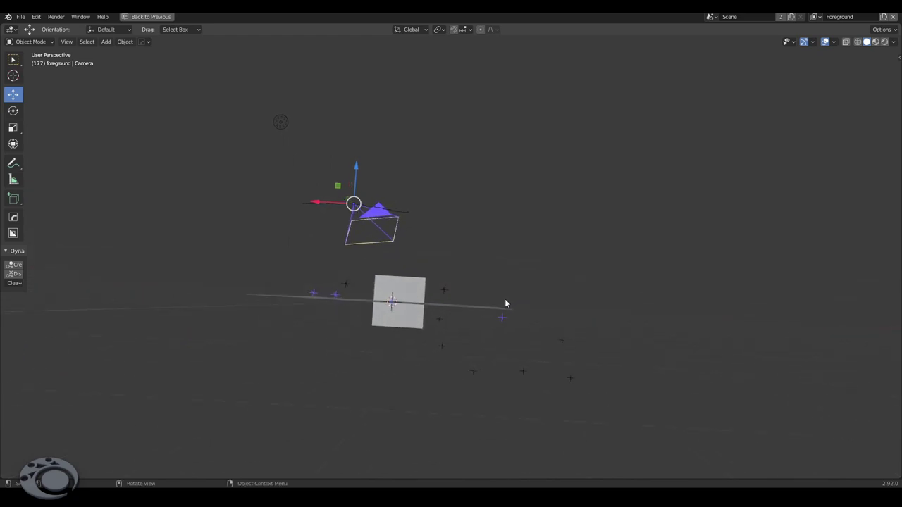
pyautogui.press('KP_3')
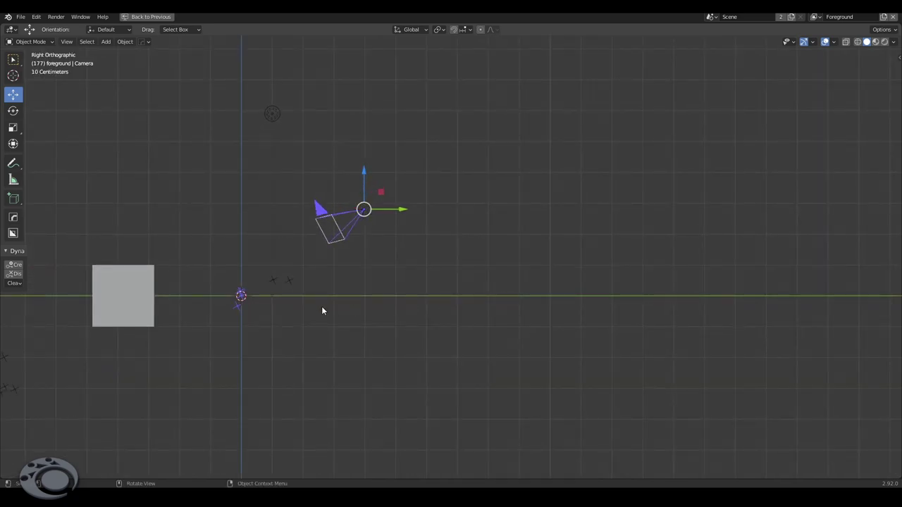
pyautogui.press('KP_1')
pyautogui.scroll(4, 338, 301)
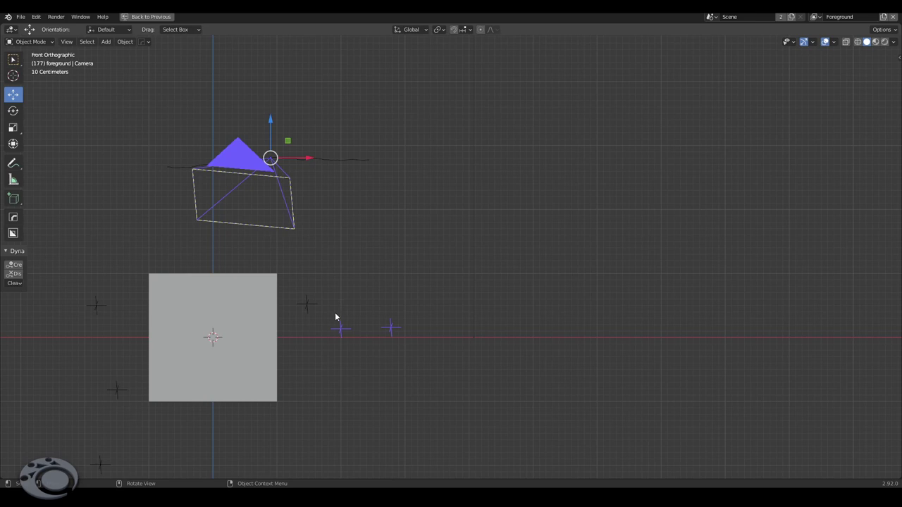
pyautogui.moveTo(291, 327)
pyautogui.keyDown('shift'); pyautogui.mouseDown(button='middle')
pyautogui.moveTo(551, 272)
pyautogui.moveTo(576, 284)
pyautogui.mouseUp(button='middle'); pyautogui.keyUp('shift')
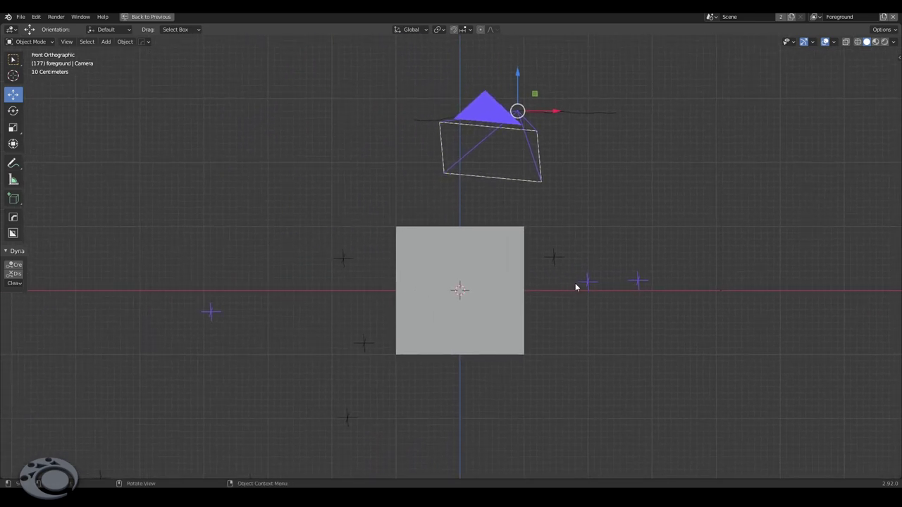
# - Rotate and shift the camera rig slightly, then restore the full motion-tracking layout
pyautogui.press('r')
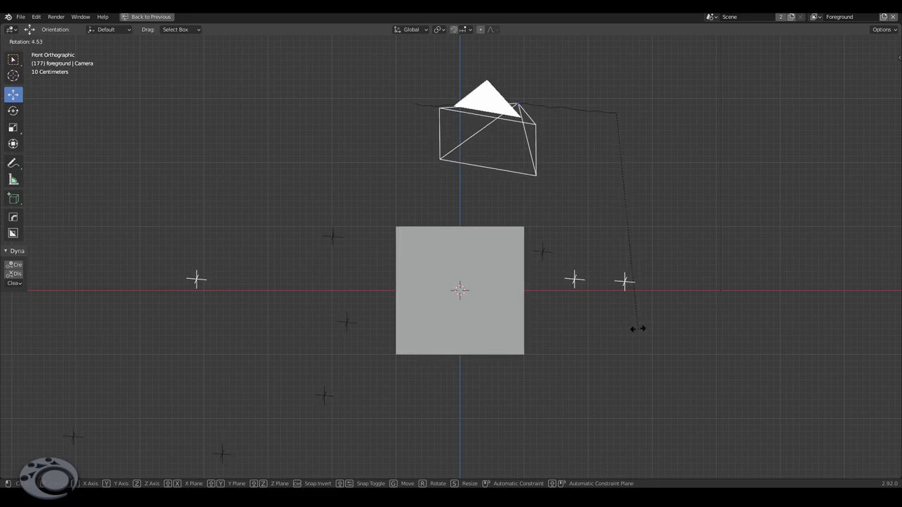
pyautogui.click(636, 329)
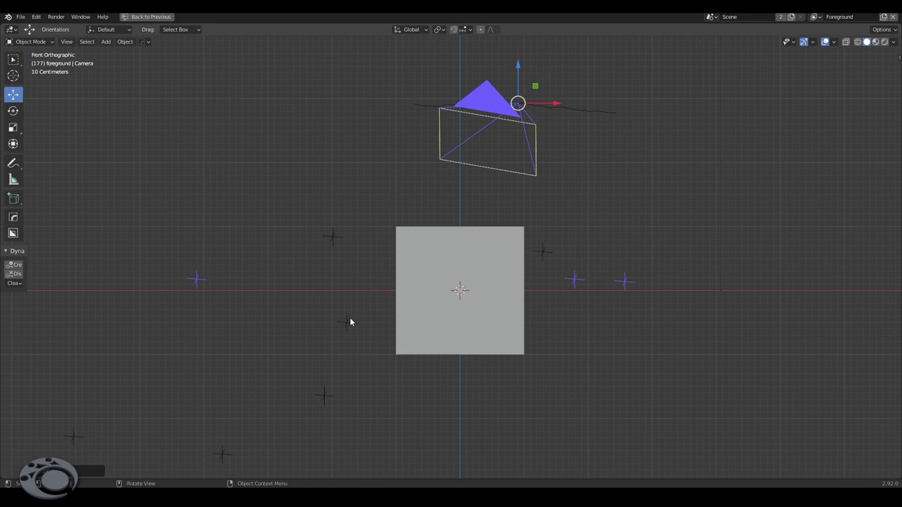
pyautogui.press('g')
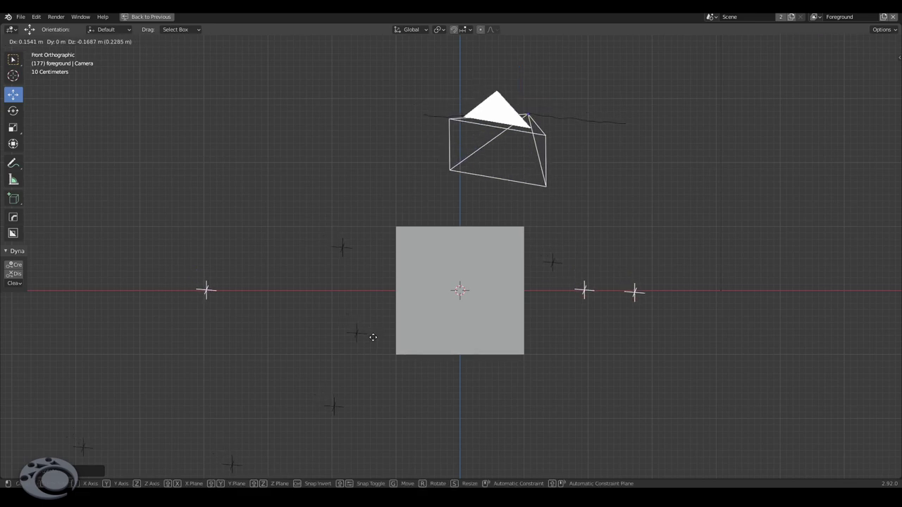
pyautogui.click(493, 285)
pyautogui.scroll(-3, 493, 289)
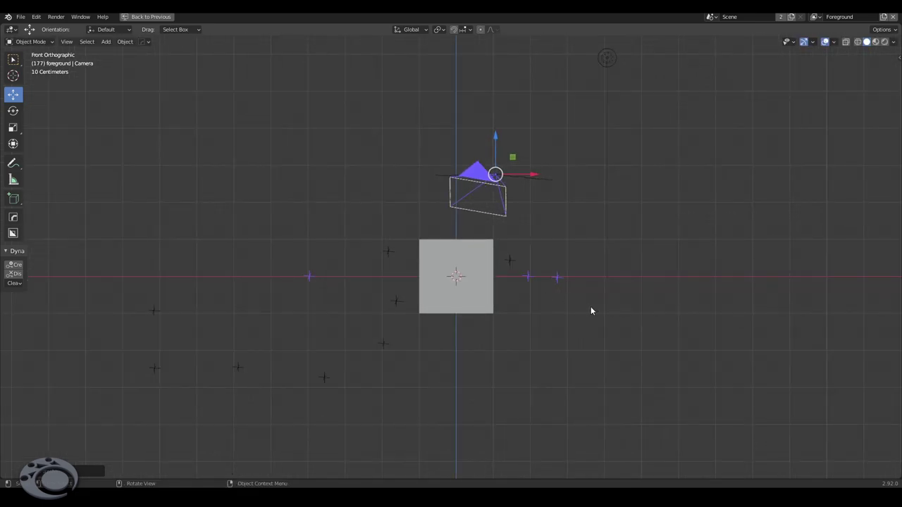
pyautogui.press('KP_3')
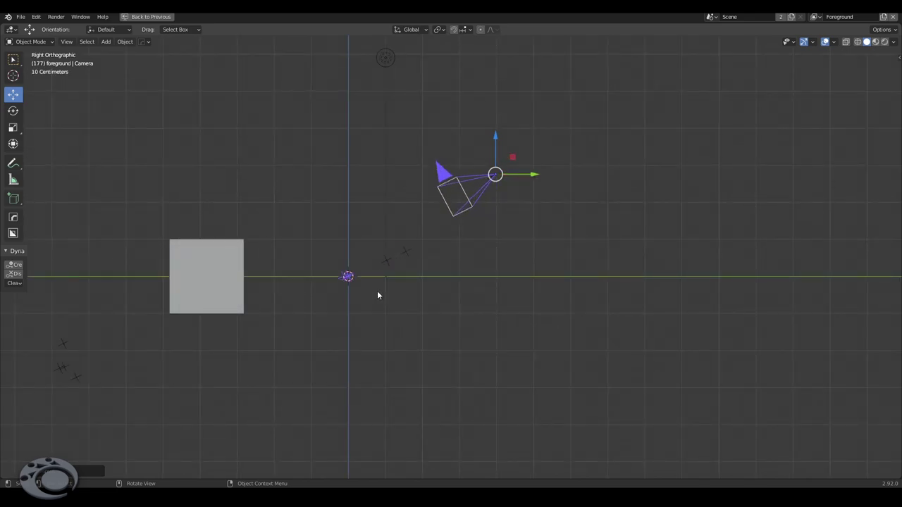
pyautogui.moveTo(366, 290)
pyautogui.keyDown('shift'); pyautogui.mouseDown(button='middle')
pyautogui.moveTo(546, 286)
pyautogui.moveTo(475, 295)
pyautogui.mouseUp(button='middle'); pyautogui.keyUp('shift')
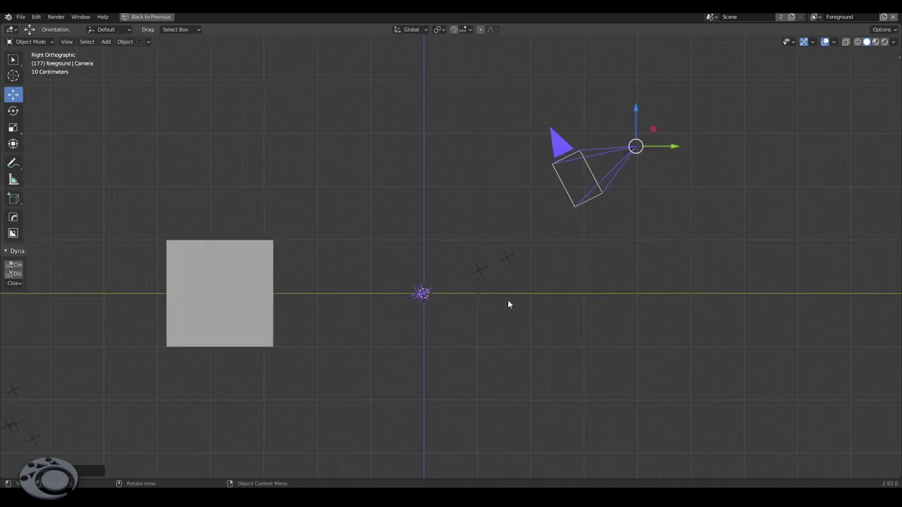
pyautogui.hotkey('ctrl', 'space')
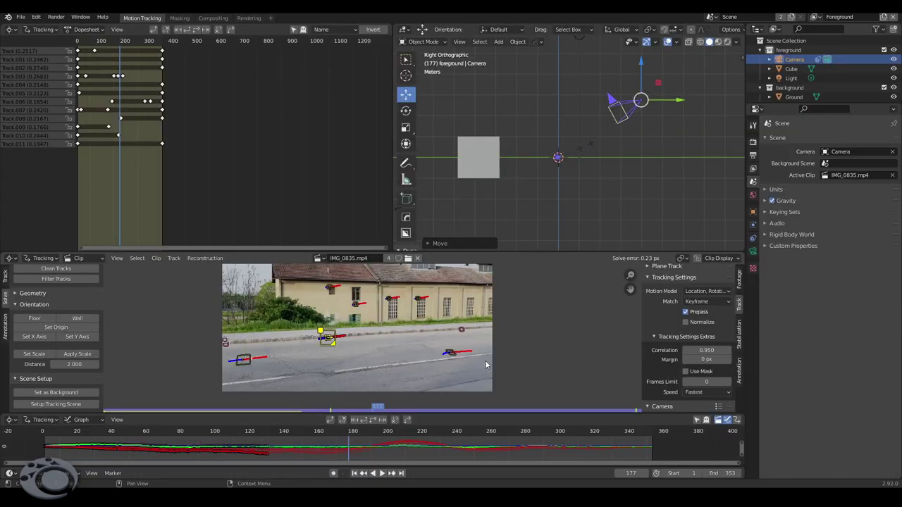
# - Select five road-level tracking markers, including one near the curb, while scrubbing around frame 191
pyautogui.click(452, 356)
pyautogui.moveTo(360, 406); pyautogui.dragTo(396, 409)
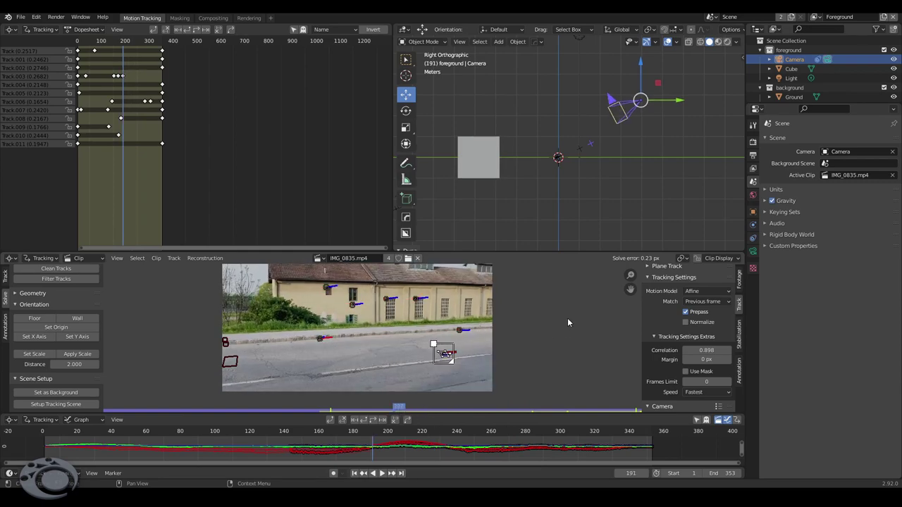
pyautogui.keyDown('ctrl'); pyautogui.click(316, 342); pyautogui.keyUp('ctrl')
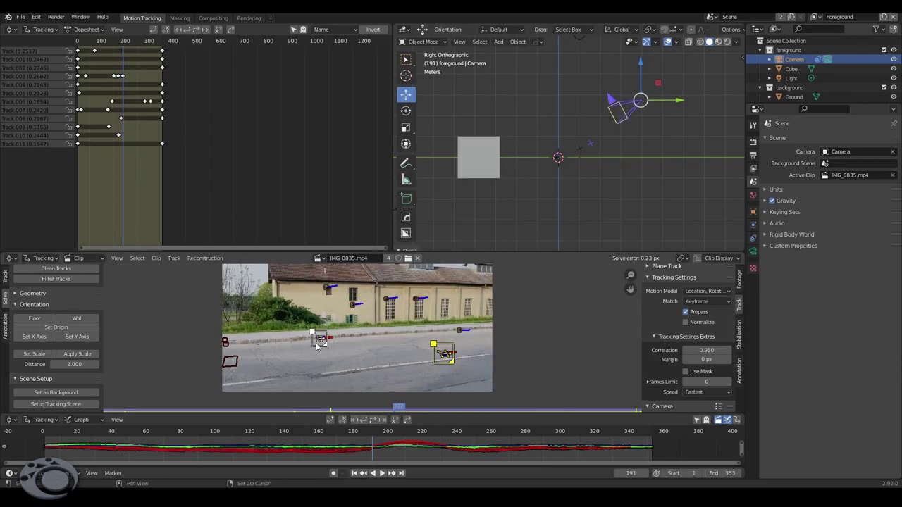
pyautogui.keyDown('ctrl'); pyautogui.click(460, 329); pyautogui.keyUp('ctrl')
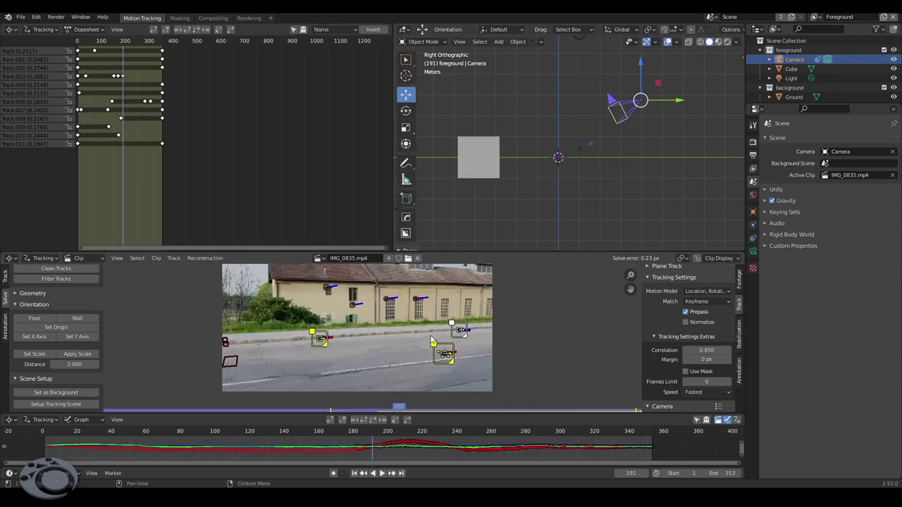
pyautogui.click(225, 343)
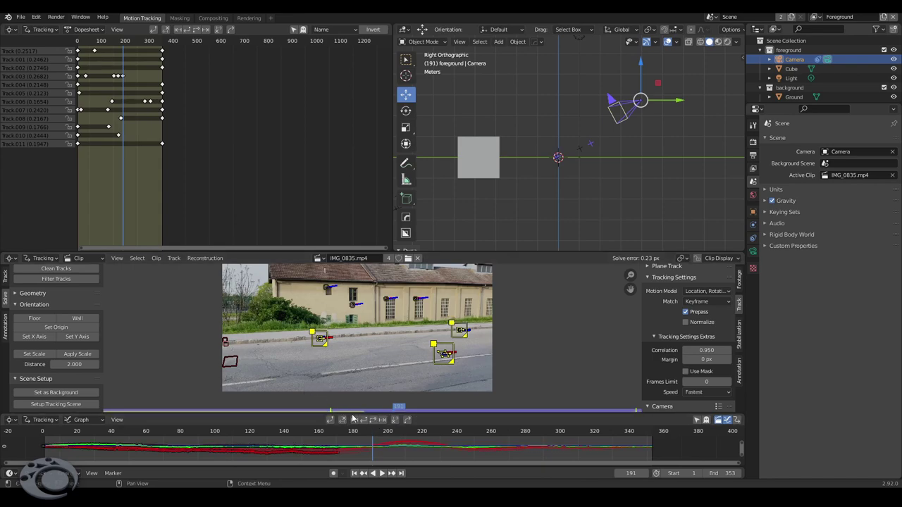
pyautogui.moveTo(352, 414)
pyautogui.mouseDown()
pyautogui.moveTo(215, 414)
pyautogui.moveTo(394, 412)
pyautogui.mouseUp()
pyautogui.keyDown('shift'); pyautogui.click(279, 336); pyautogui.keyUp('shift')
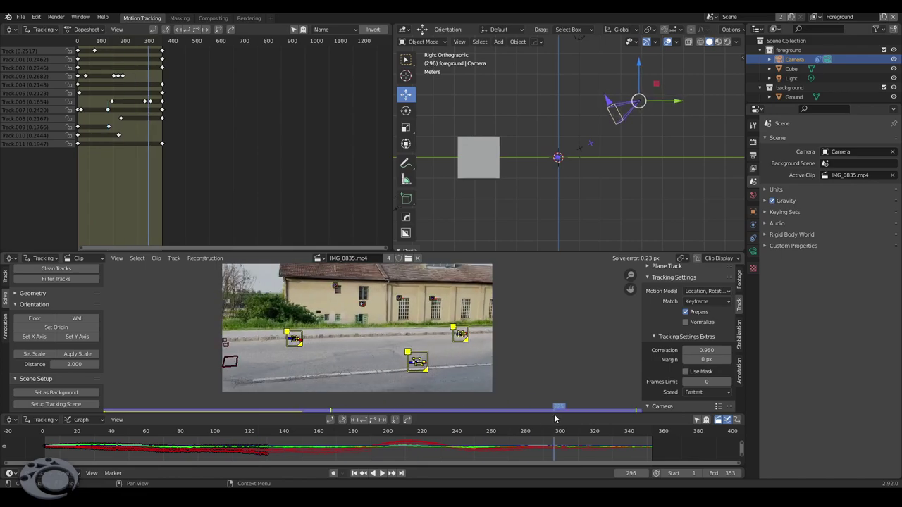
# - In a maximized view, rotate and lower the camera rig so its track points rest on the ground
pyautogui.hotkey('ctrl', 'space')
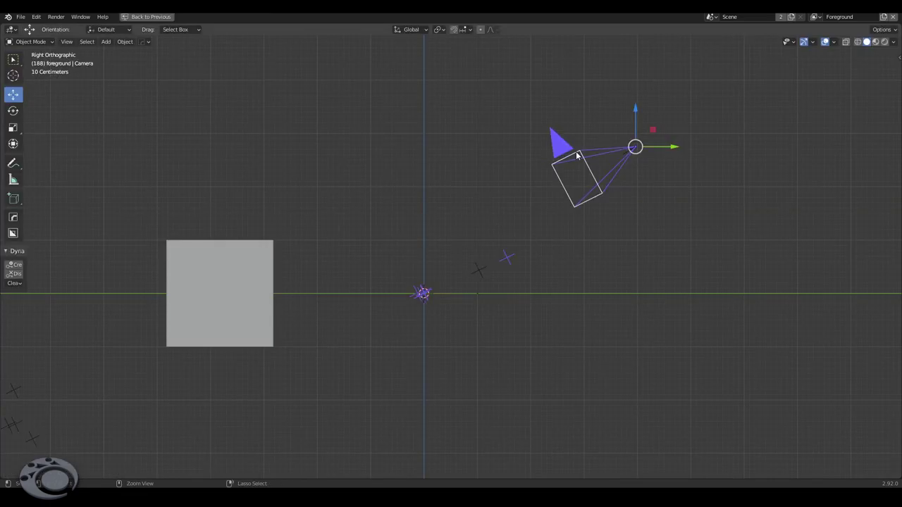
pyautogui.press('r')
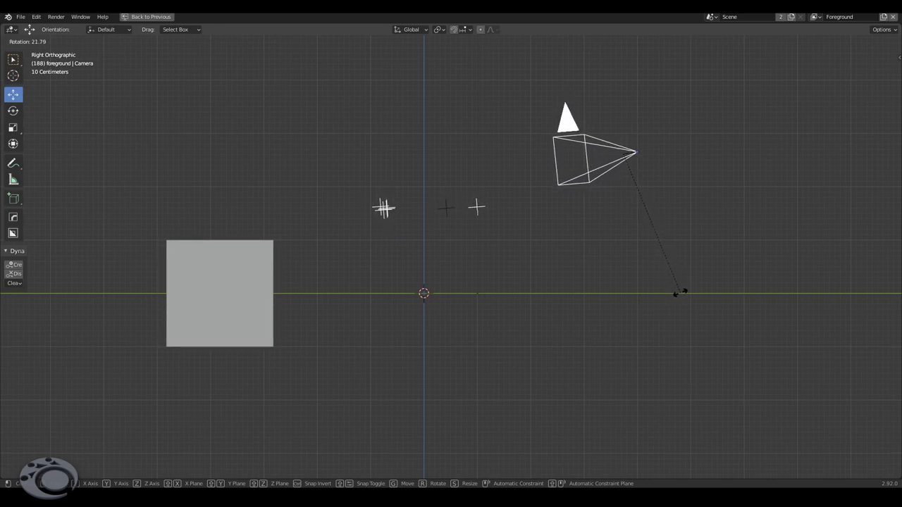
pyautogui.click(676, 293)
pyautogui.press('g')
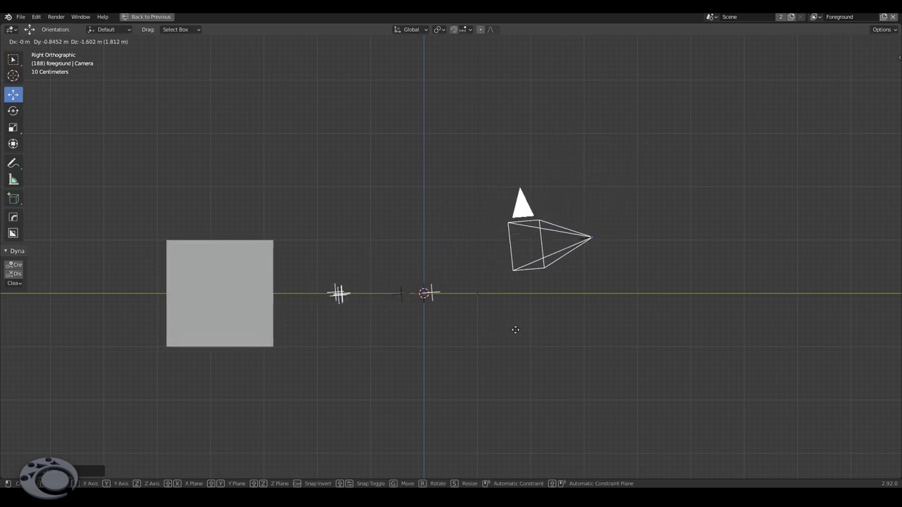
pyautogui.click(515, 330)
# - From top view in wireframe, give the camera rig a further 1.61 rotation
pyautogui.press('KP_7')
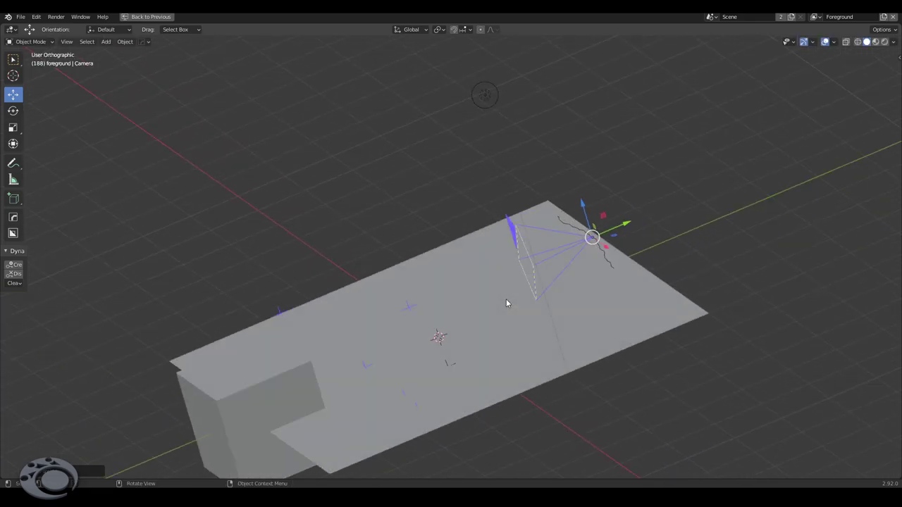
pyautogui.keyDown('shift'); pyautogui.moveTo(550, 352); pyautogui.dragTo(487, 226, button='middle'); pyautogui.keyUp('shift')
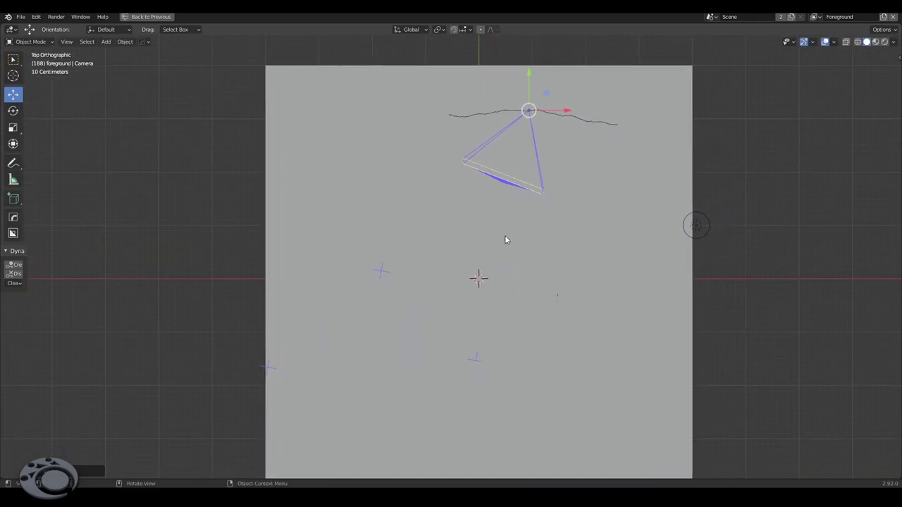
pyautogui.click(857, 42)
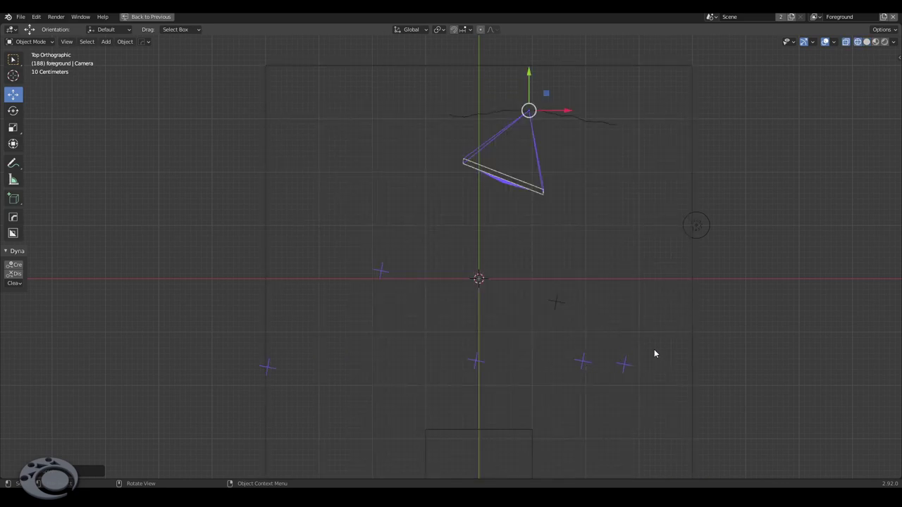
pyautogui.press('r')
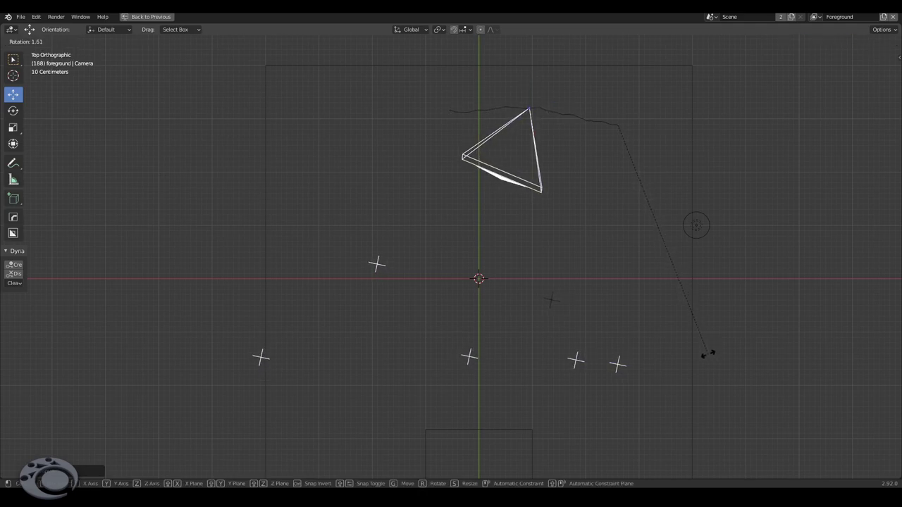
pyautogui.click(708, 354)
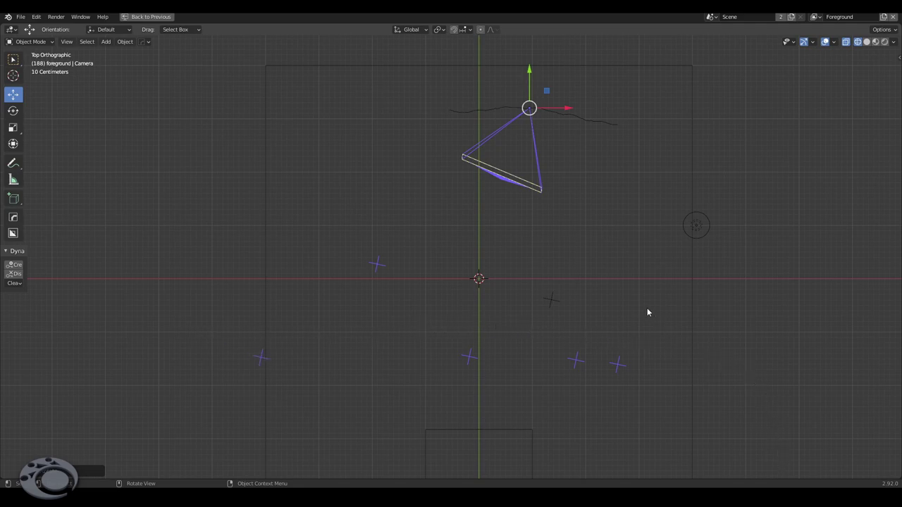
pyautogui.moveTo(619, 316)
pyautogui.mouseDown(button='middle')
pyautogui.moveTo(513, 251)
pyautogui.moveTo(499, 232)
pyautogui.moveTo(471, 272)
pyautogui.moveTo(477, 246)
pyautogui.moveTo(476, 260)
pyautogui.moveTo(471, 256)
pyautogui.mouseUp(button='middle')
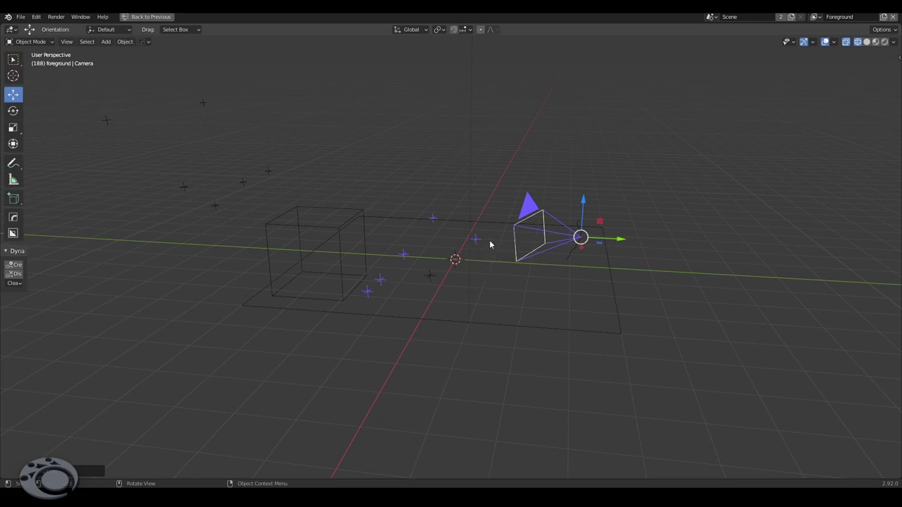
# - Select the cube, orbit around the scene, and look through the tracking camera at the footage
pyautogui.moveTo(491, 242)
pyautogui.mouseDown(button='middle')
pyautogui.moveTo(495, 258)
pyautogui.moveTo(505, 253)
pyautogui.moveTo(477, 268)
pyautogui.moveTo(498, 294)
pyautogui.mouseUp(button='middle')
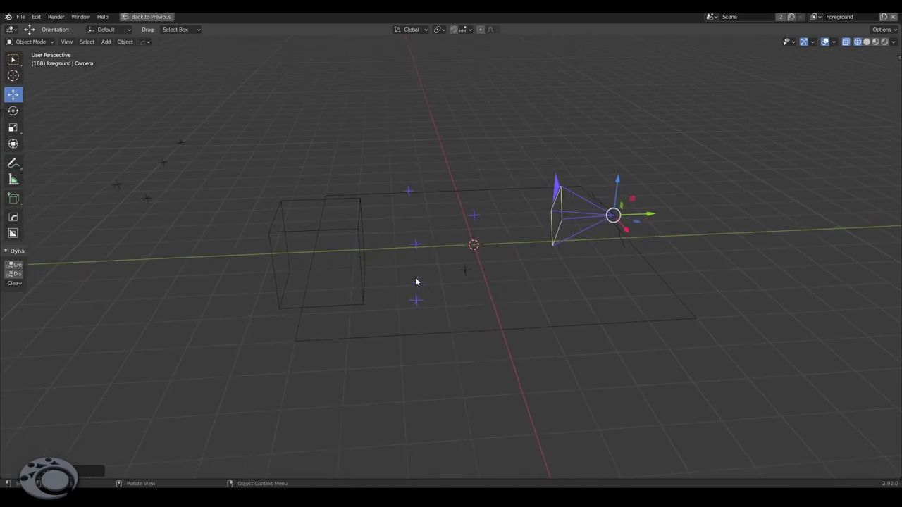
pyautogui.click(353, 235)
pyautogui.moveTo(428, 253); pyautogui.dragTo(414, 237, button='middle')
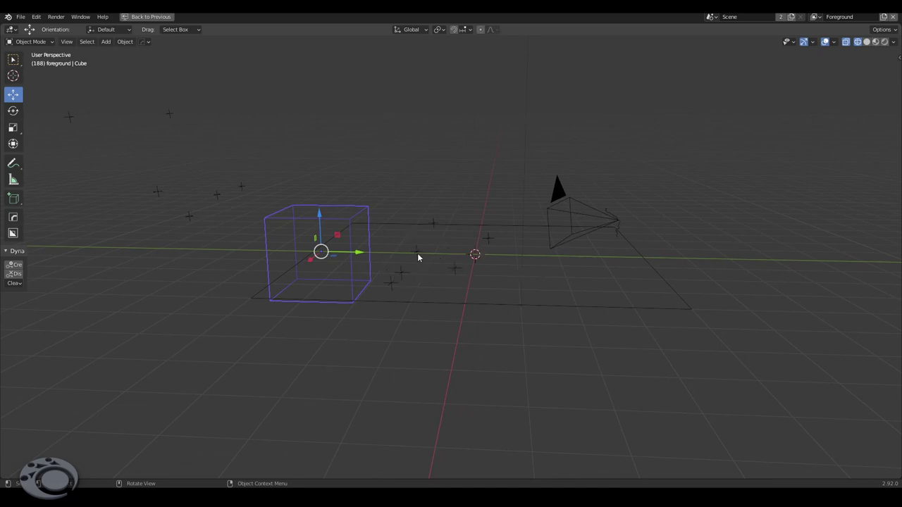
pyautogui.moveTo(417, 258)
pyautogui.mouseDown(button='middle')
pyautogui.moveTo(457, 256)
pyautogui.moveTo(475, 270)
pyautogui.mouseUp(button='middle')
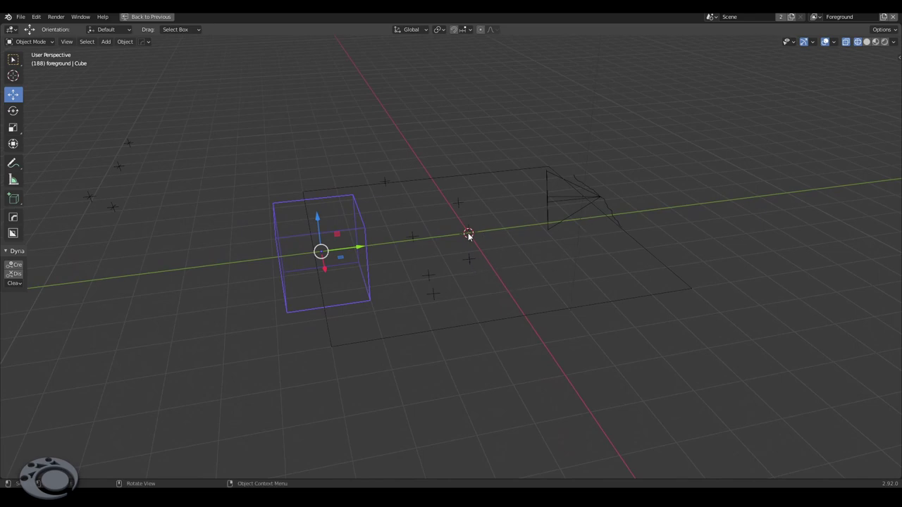
pyautogui.moveTo(566, 213)
pyautogui.mouseDown(button='middle')
pyautogui.moveTo(561, 238)
pyautogui.moveTo(537, 236)
pyautogui.moveTo(563, 252)
pyautogui.moveTo(530, 255)
pyautogui.mouseUp(button='middle')
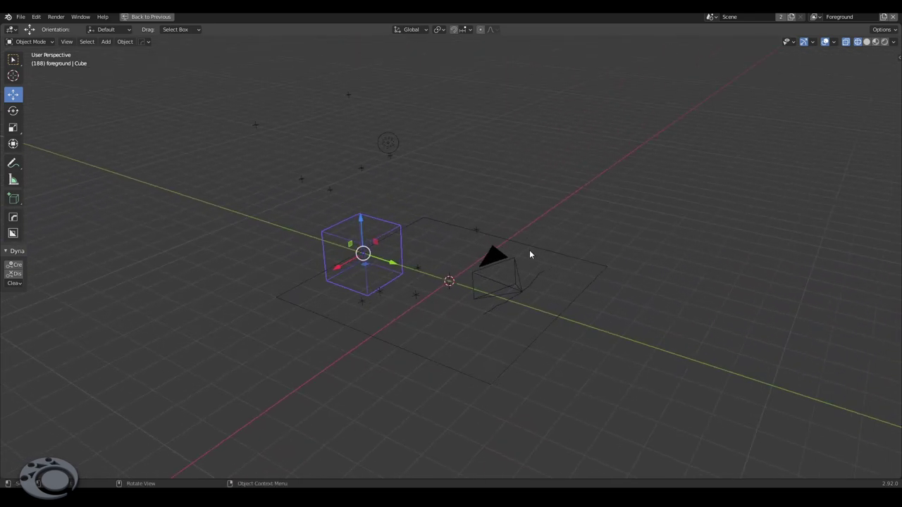
pyautogui.press('KP_0')
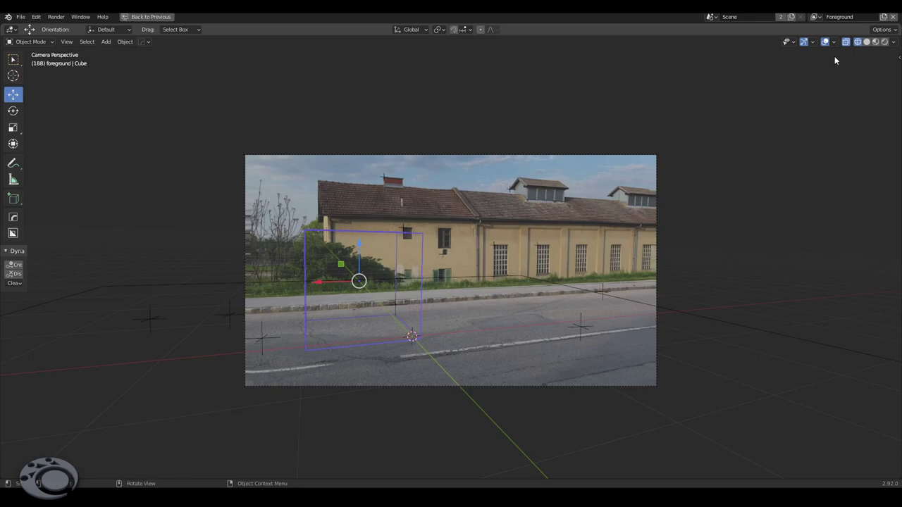
# - Switch the viewport to Material Preview shading and restore the full Motion Tracking layout
pyautogui.click(866, 41)
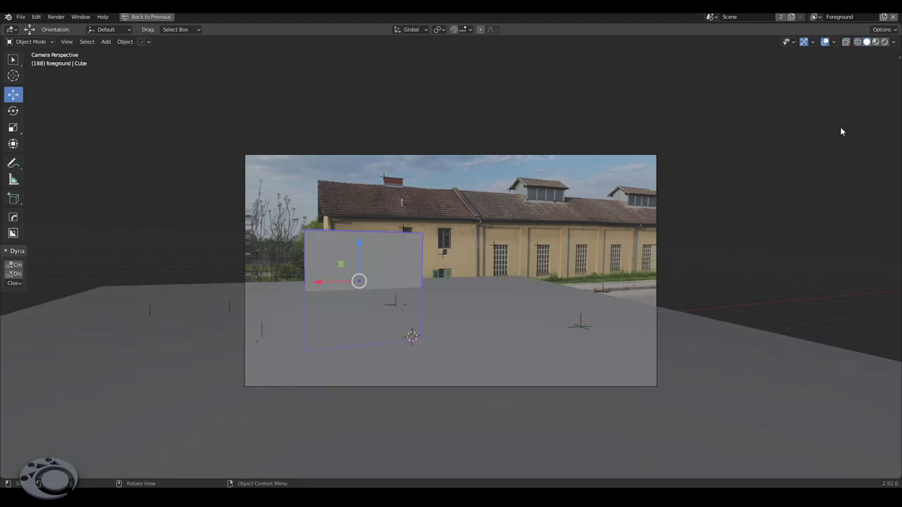
pyautogui.click(876, 42)
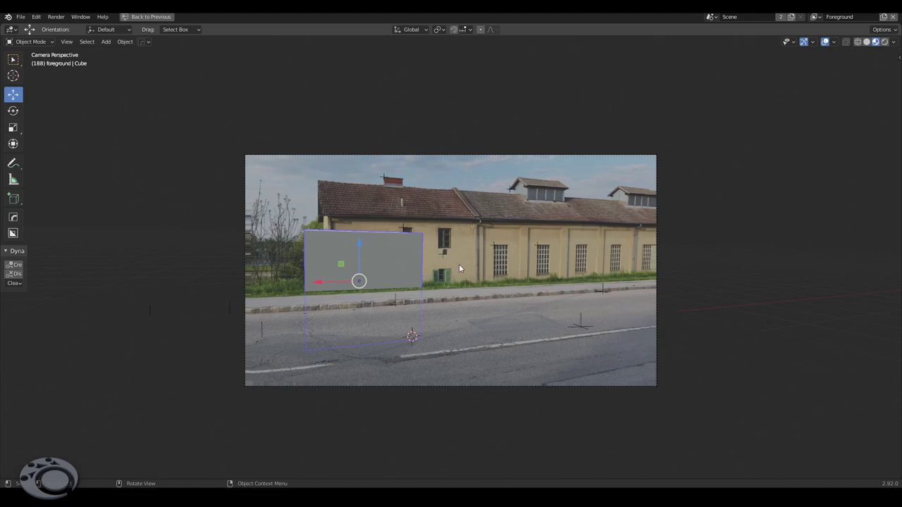
pyautogui.hotkey('ctrl', 'space')
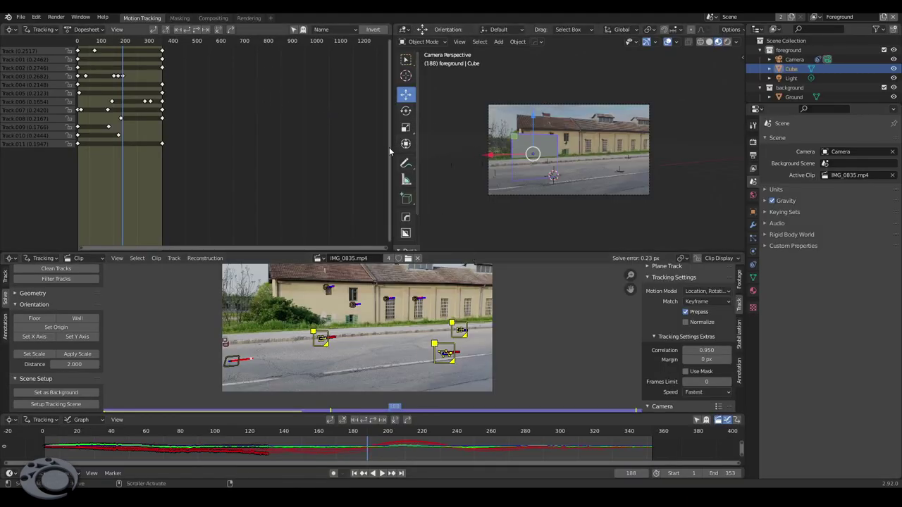
# - Widen and heighten the 3D viewport, zoom the camera view, and enlarge the outliner
pyautogui.moveTo(392, 154); pyautogui.dragTo(200, 155)
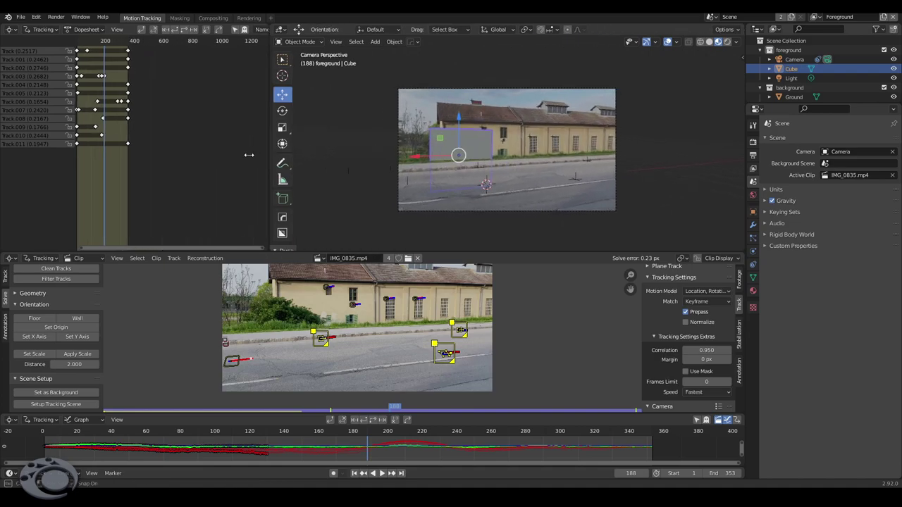
pyautogui.moveTo(528, 251); pyautogui.dragTo(524, 331)
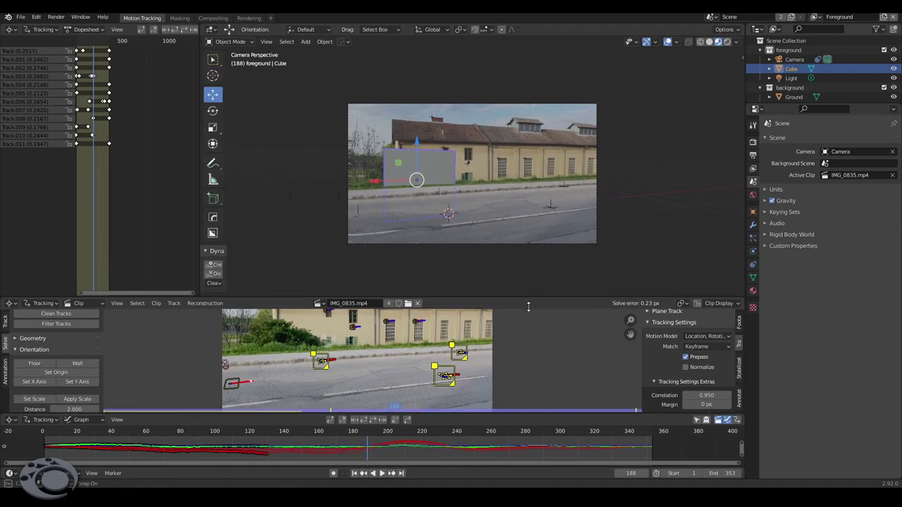
pyautogui.scroll(1, 484, 193)
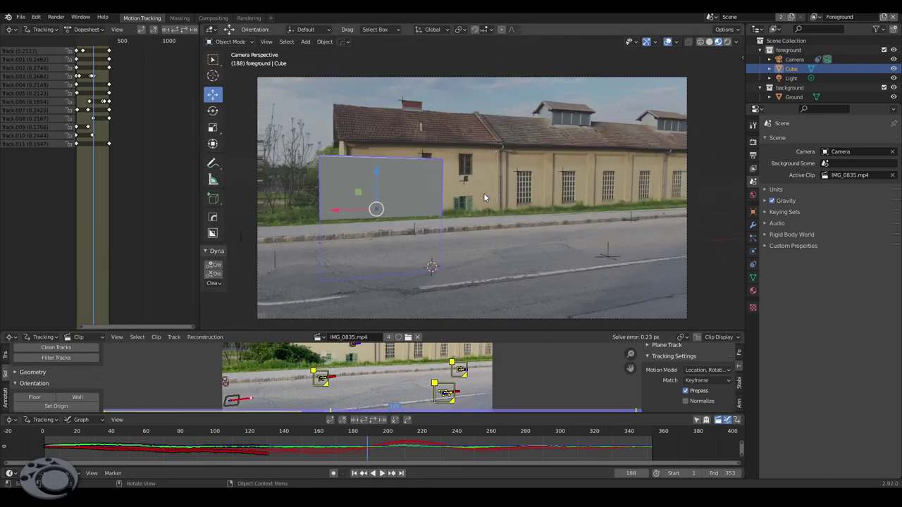
pyautogui.moveTo(784, 103); pyautogui.dragTo(784, 247)
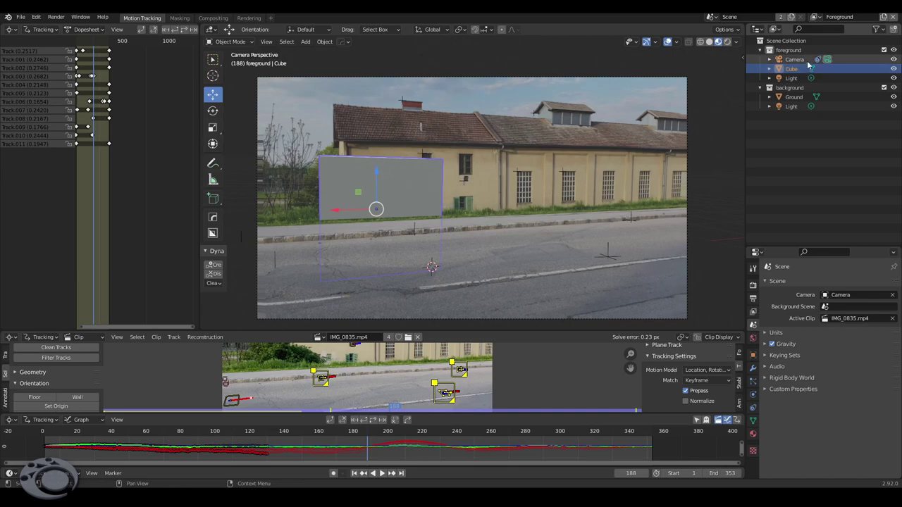
pyautogui.click(817, 41)
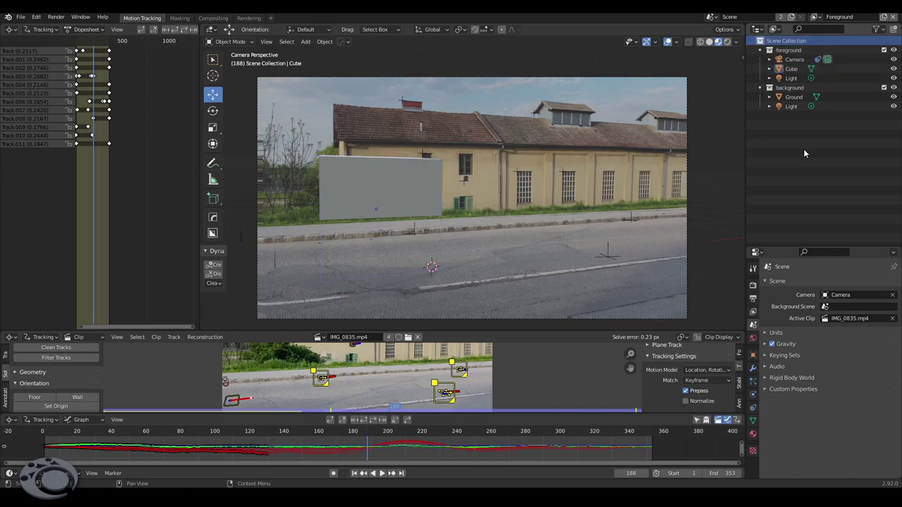
pyautogui.click(790, 51)
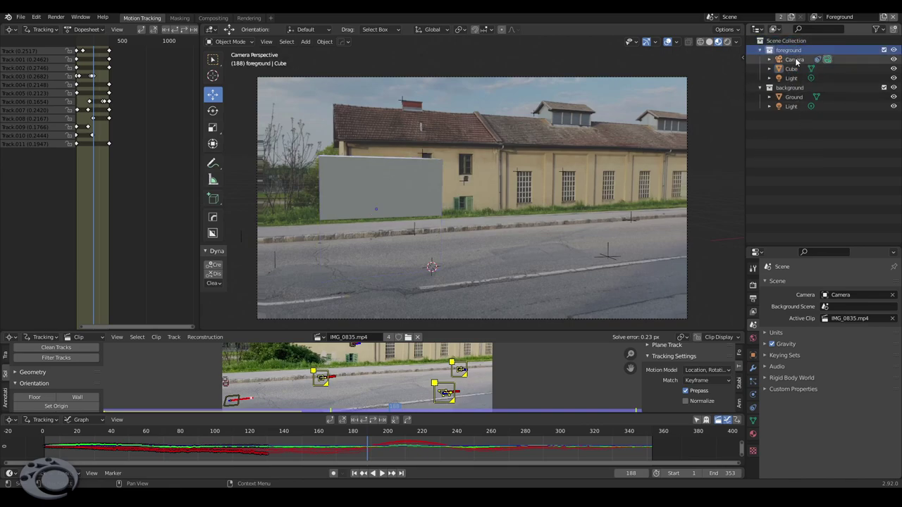
pyautogui.click(794, 87)
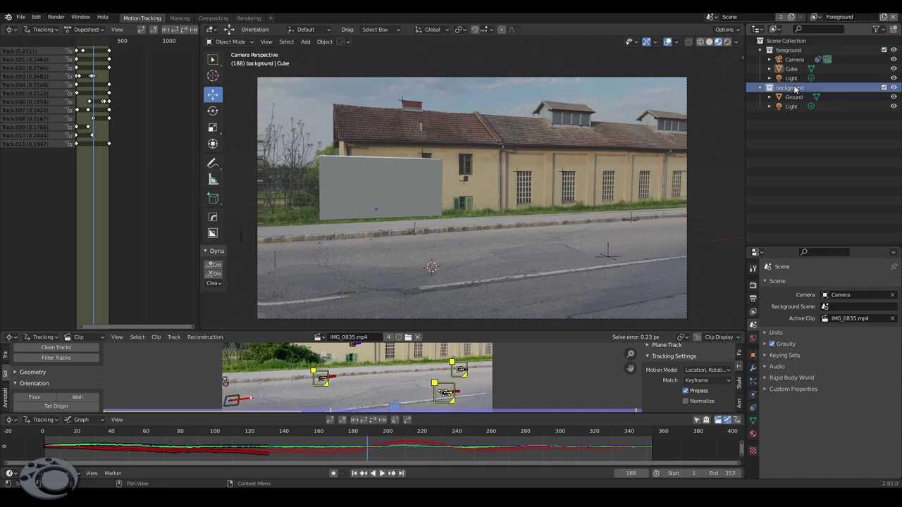
pyautogui.click(788, 50)
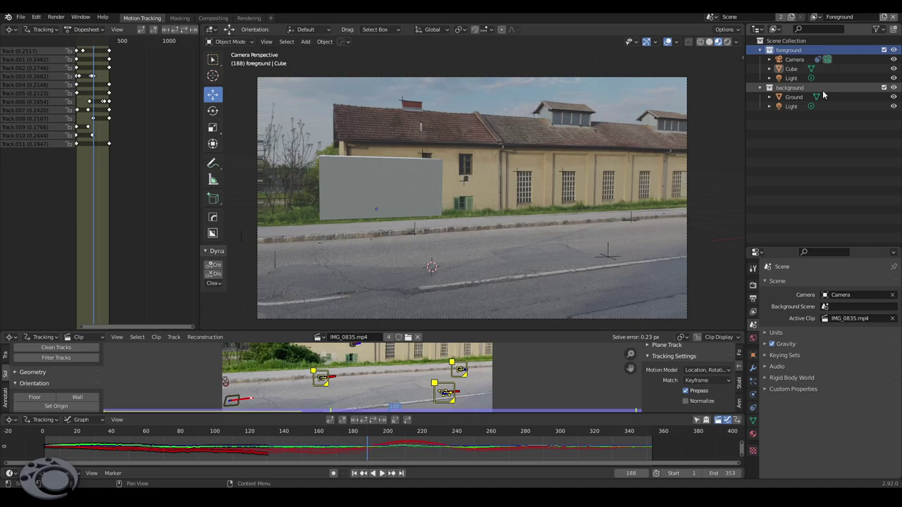
pyautogui.click(391, 190)
# - Scale the cube down to 0.359 and move it along Y and up along Z
pyautogui.moveTo(394, 192)
pyautogui.mouseDown(button='middle')
pyautogui.moveTo(475, 224)
pyautogui.moveTo(484, 218)
pyautogui.moveTo(431, 192)
pyautogui.mouseUp(button='middle')
pyautogui.press('s')
pyautogui.click(459, 210)
pyautogui.moveTo(430, 191); pyautogui.dragTo(560, 193)
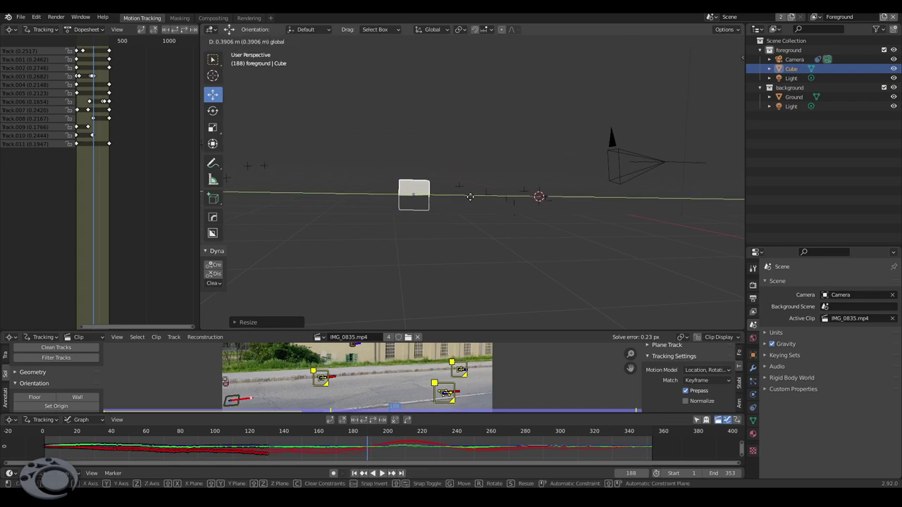
pyautogui.click(560, 192)
pyautogui.moveTo(514, 157); pyautogui.dragTo(516, 138)
pyautogui.scroll(3, 360, 199)
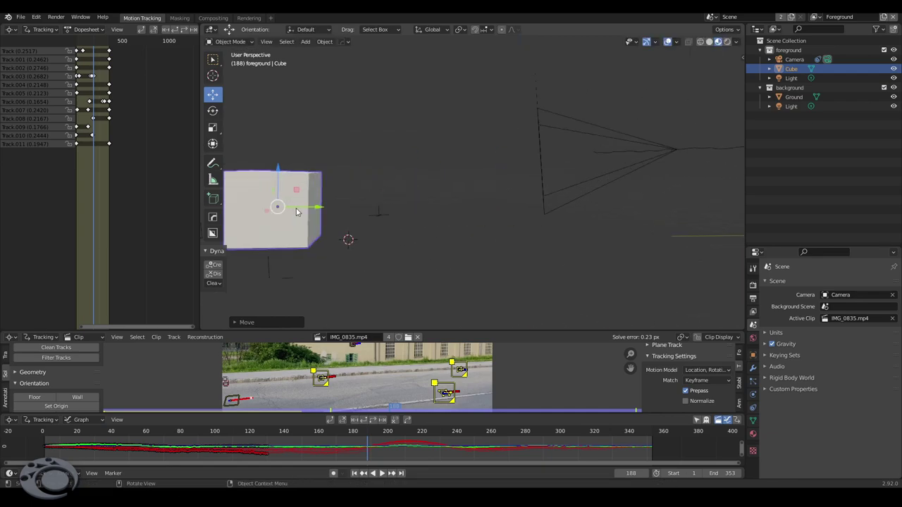
pyautogui.moveTo(346, 237)
pyautogui.keyDown('shift'); pyautogui.mouseDown(button='middle')
pyautogui.moveTo(540, 205)
pyautogui.moveTo(423, 237)
pyautogui.moveTo(408, 256)
pyautogui.moveTo(436, 237)
pyautogui.mouseUp(button='middle'); pyautogui.keyUp('shift')
# - Nudge the cube slightly up along Z and return to the camera view
pyautogui.press('g')
pyautogui.press('z')
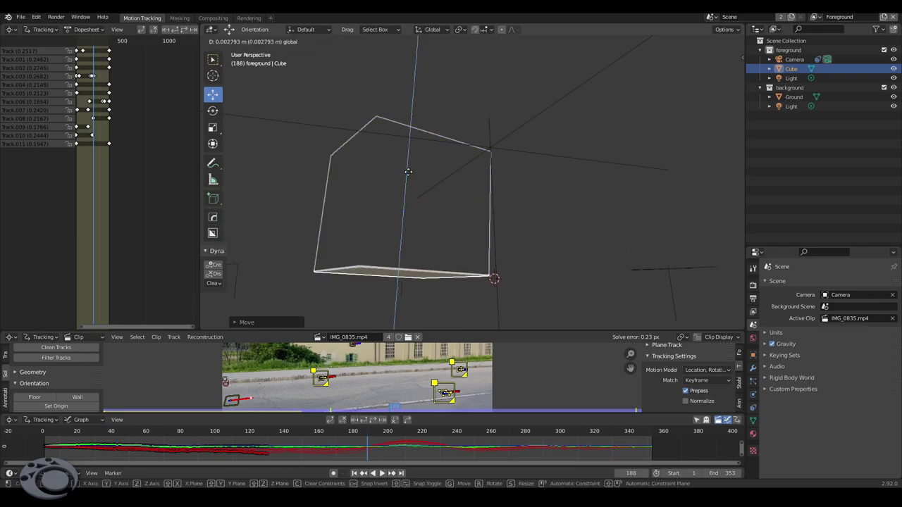
pyautogui.click(412, 176)
pyautogui.scroll(-3, 482, 177)
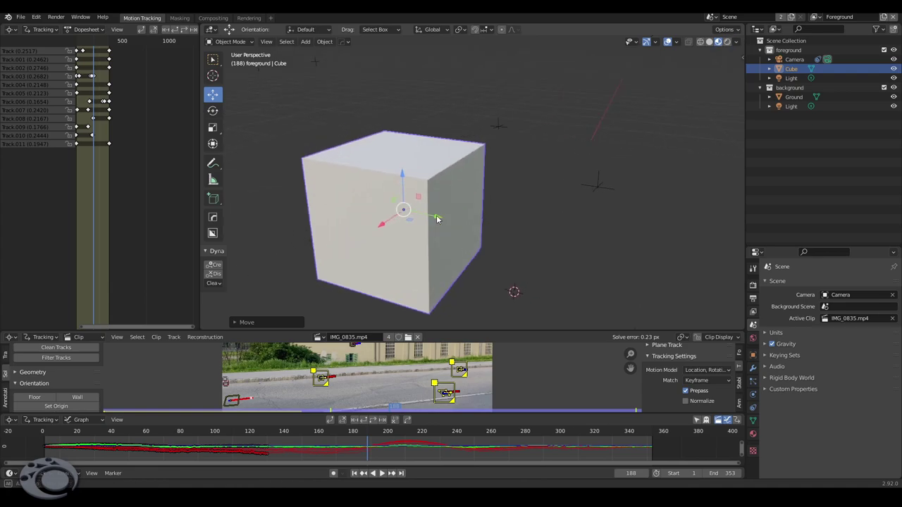
pyautogui.scroll(-2, 426, 217)
pyautogui.press('KP_0')
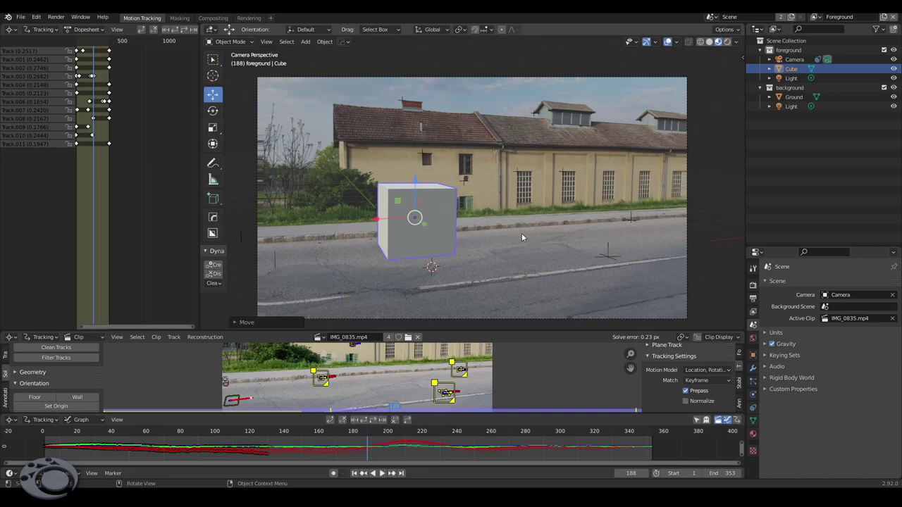
# - Test-render frame 188, then enable the Abandoned Hopper Terminal 04 HDRI in World properties
pyautogui.press('F12')
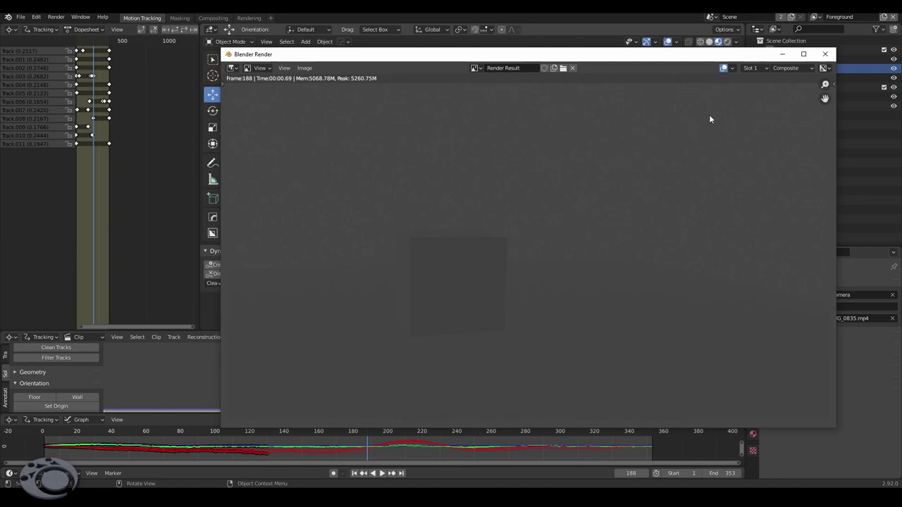
pyautogui.click(824, 53)
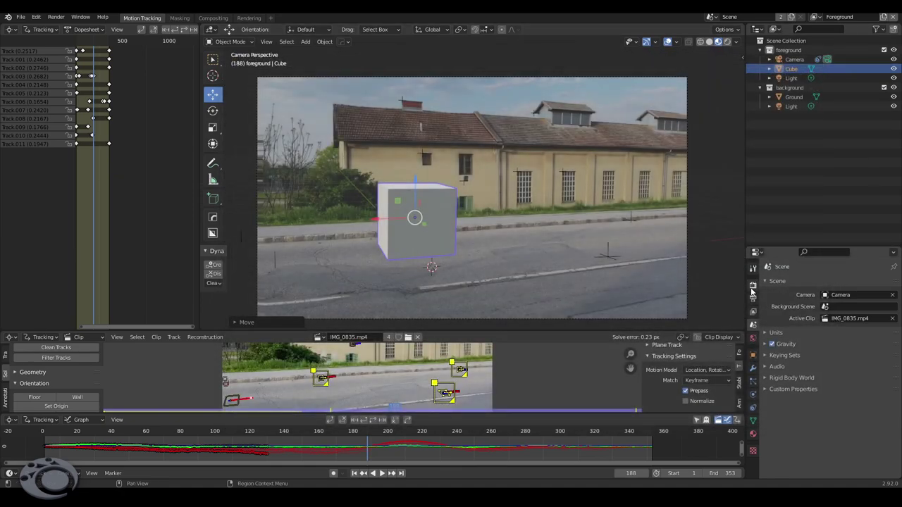
pyautogui.click(752, 285)
pyautogui.click(753, 337)
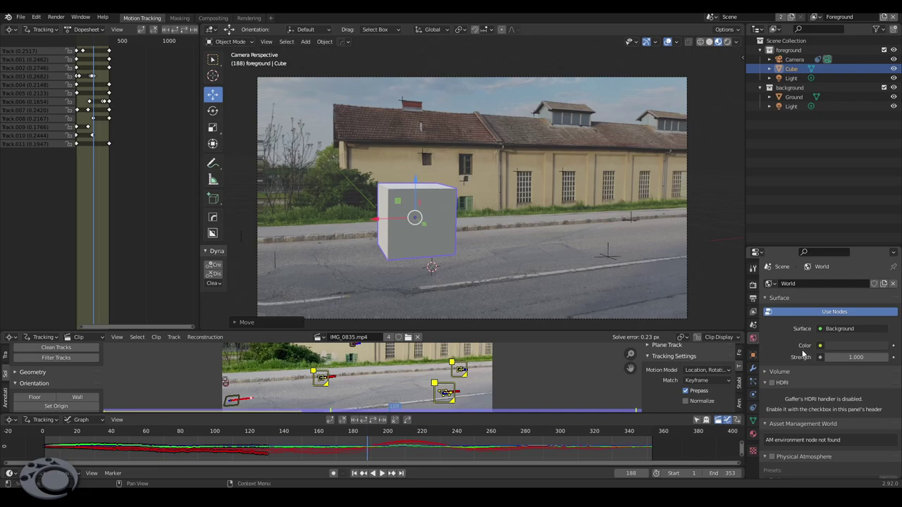
pyautogui.click(772, 384)
pyautogui.scroll(-2, 830, 348)
pyautogui.scroll(-2, 830, 349)
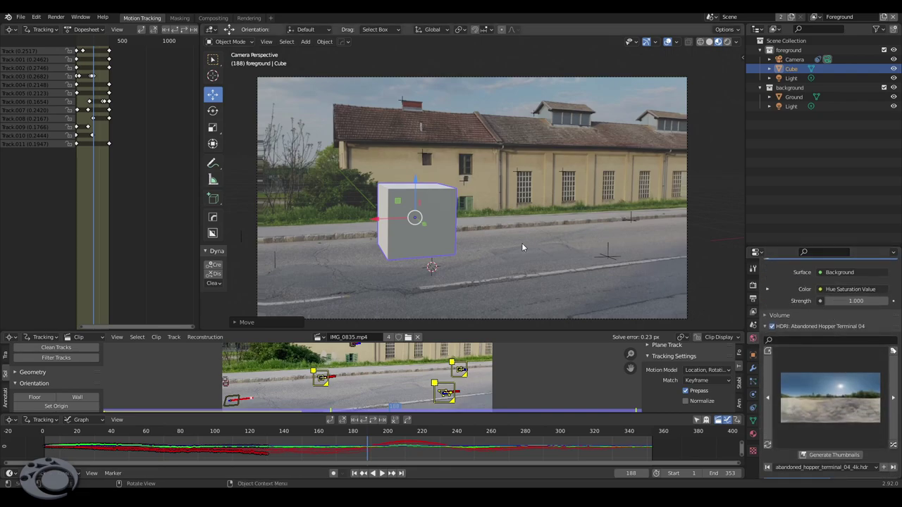
# - Re-render the frame with HDRI lighting and enlarge the properties area
pyautogui.press('F12')
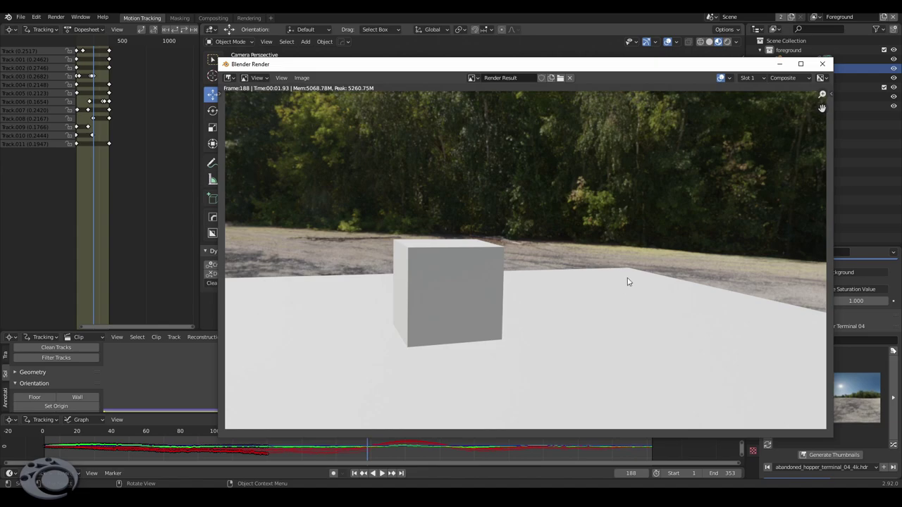
pyautogui.click(821, 63)
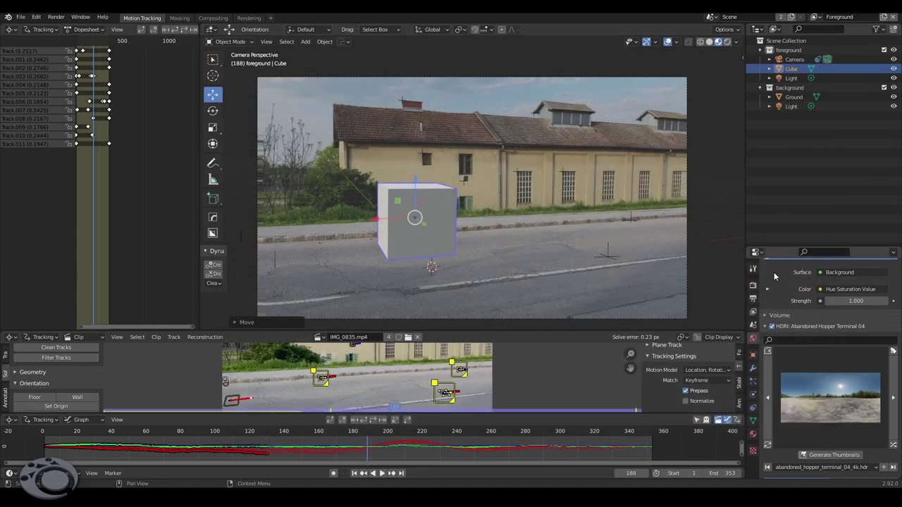
pyautogui.moveTo(785, 247); pyautogui.dragTo(778, 141)
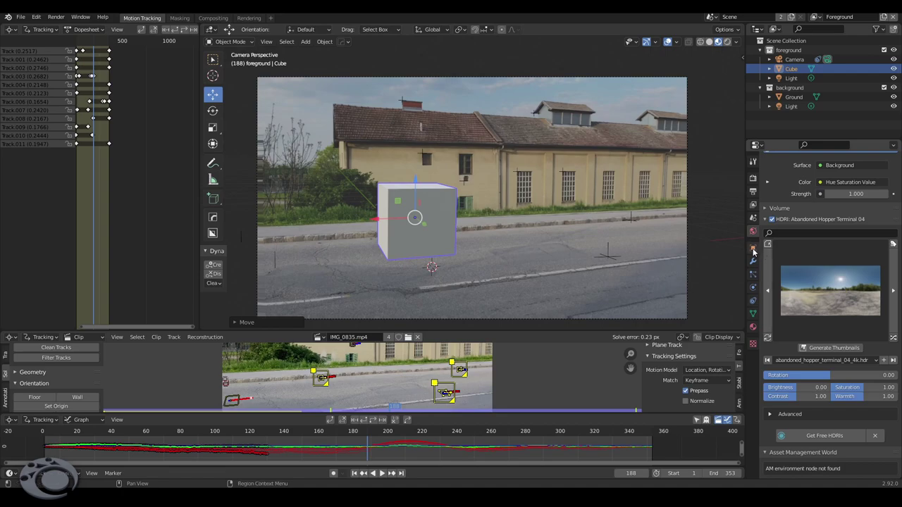
# - Select the Ground plane and expand its object Visibility options
pyautogui.click(753, 249)
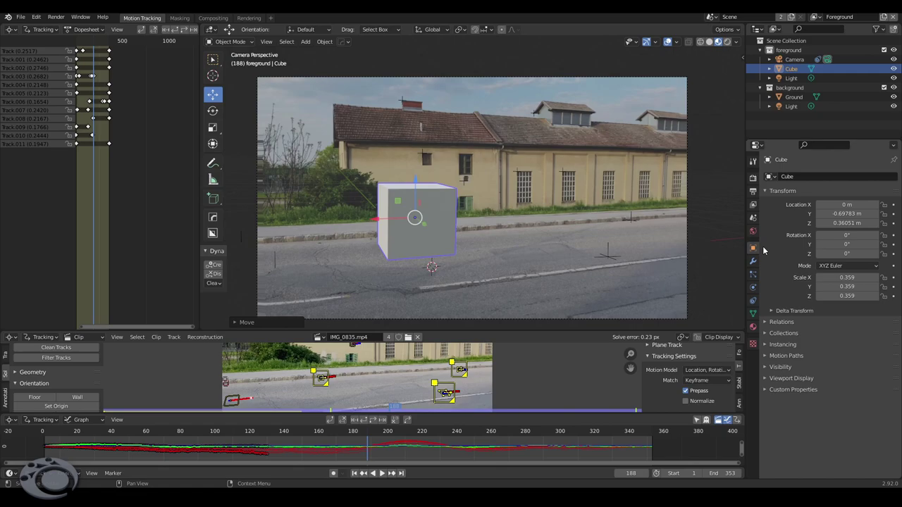
pyautogui.click(556, 265)
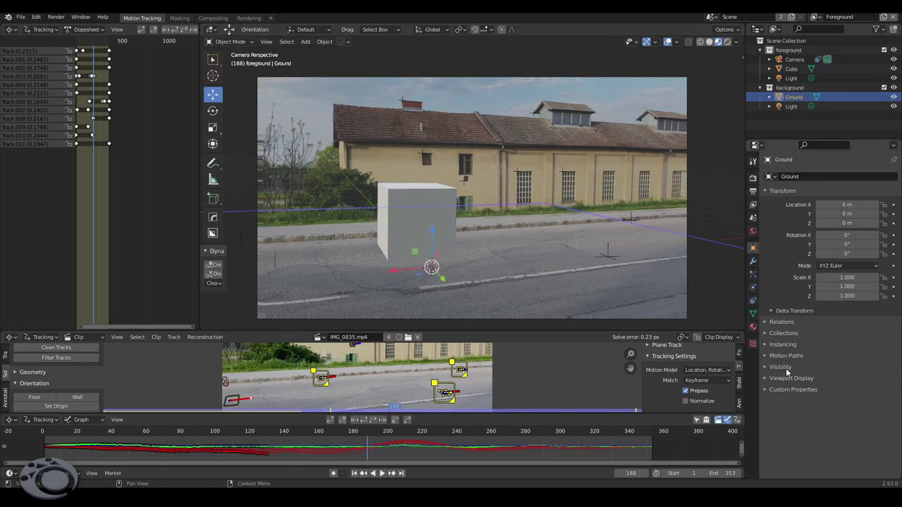
pyautogui.click(768, 367)
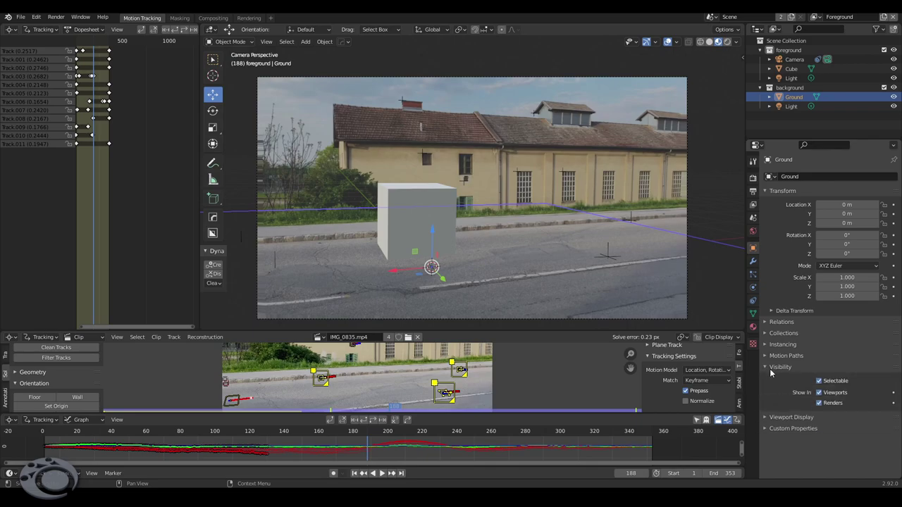
# - Set the render engine to Cycles and reopen the Ground's Visibility panel
pyautogui.click(753, 179)
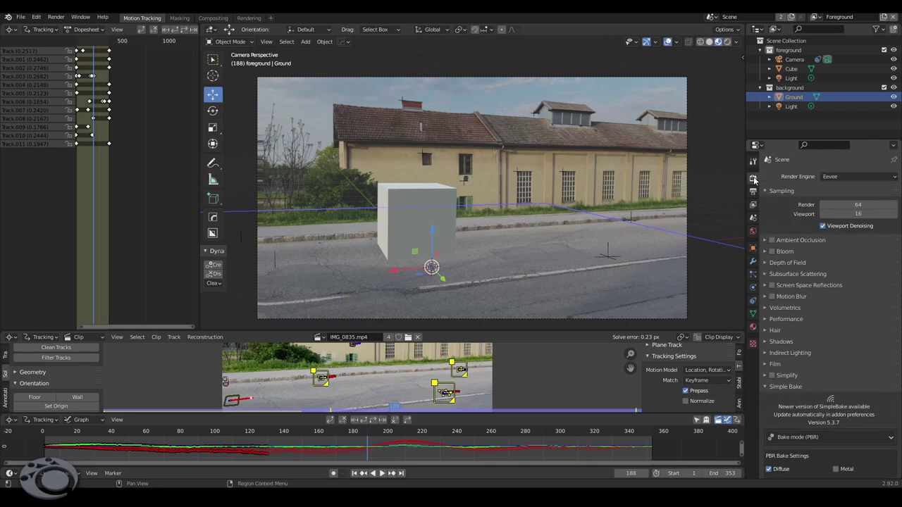
pyautogui.click(858, 176)
pyautogui.click(854, 209)
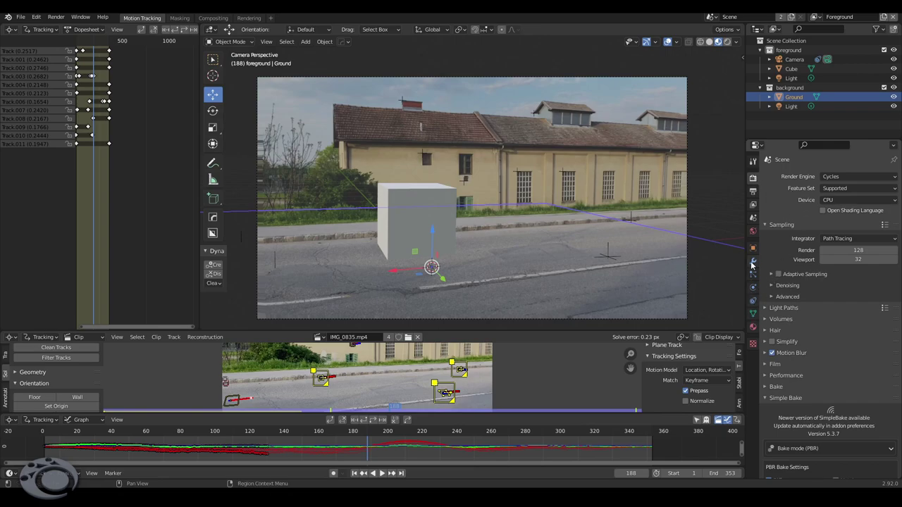
pyautogui.click(752, 248)
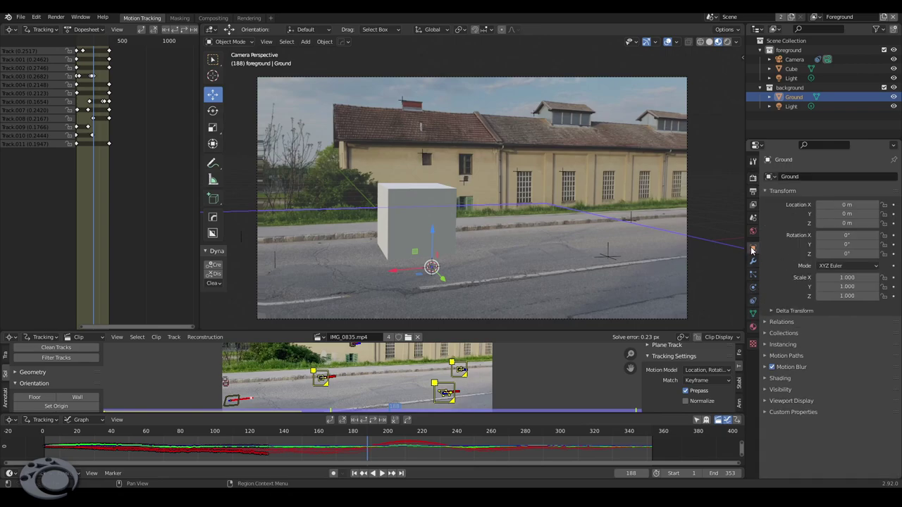
pyautogui.click(786, 387)
pyautogui.scroll(-2, 779, 371)
pyautogui.scroll(-2, 779, 371)
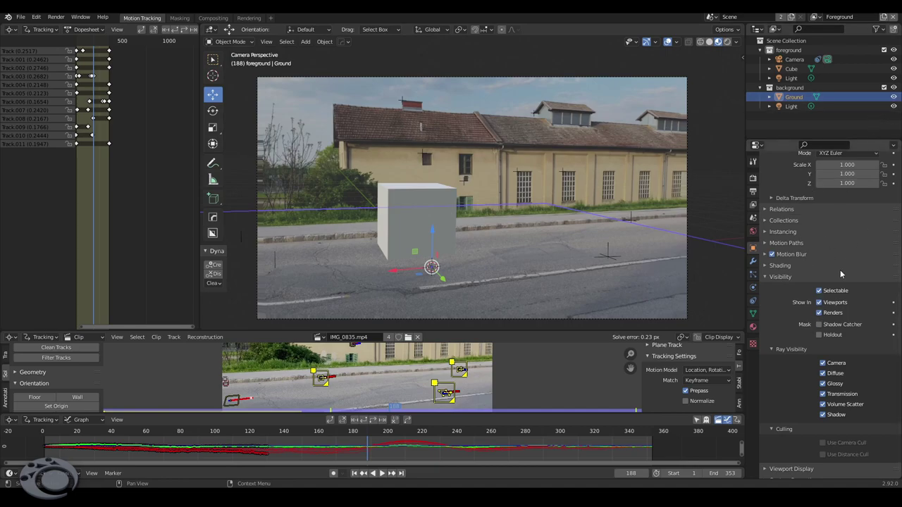
# - Enable the camera, render and holdout restriction columns in the outliner filter
pyautogui.click(876, 29)
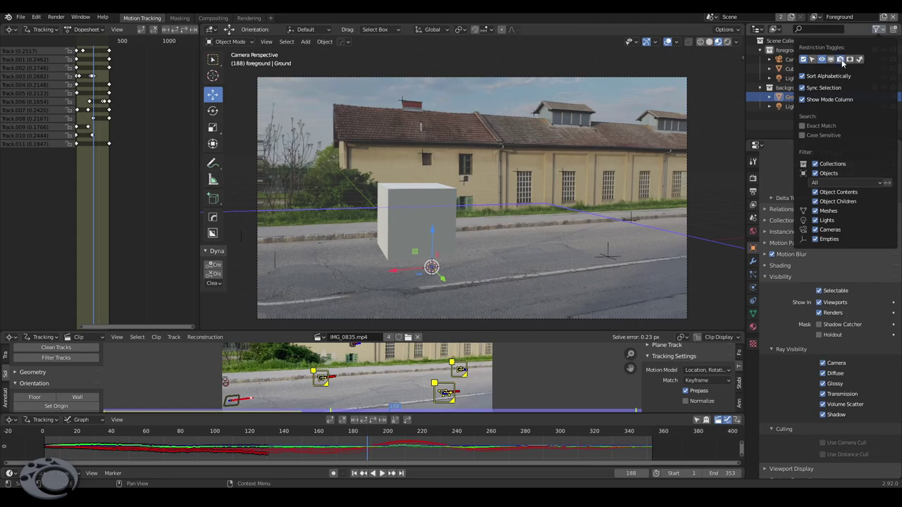
pyautogui.click(840, 59)
pyautogui.click(849, 59)
pyautogui.click(859, 59)
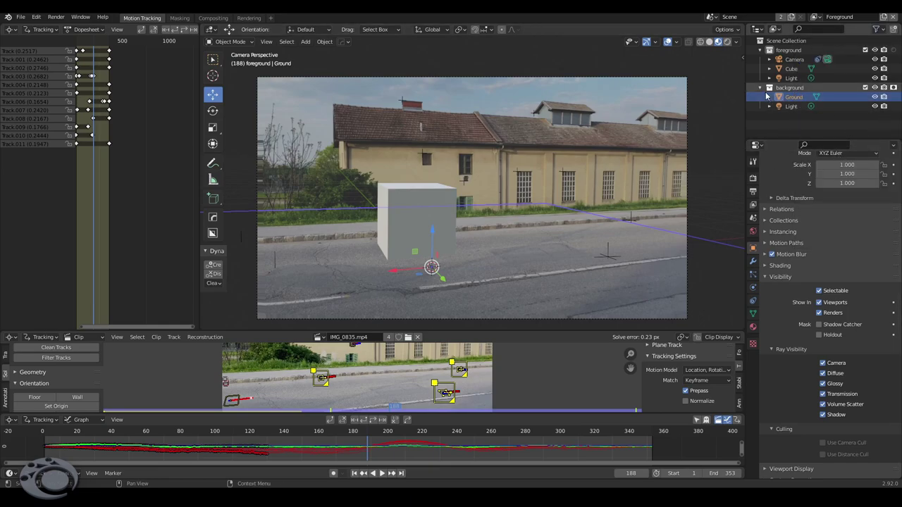
# - Toggle Holdout on and off for the background collection, then use Rendered viewport shading
pyautogui.click(894, 87)
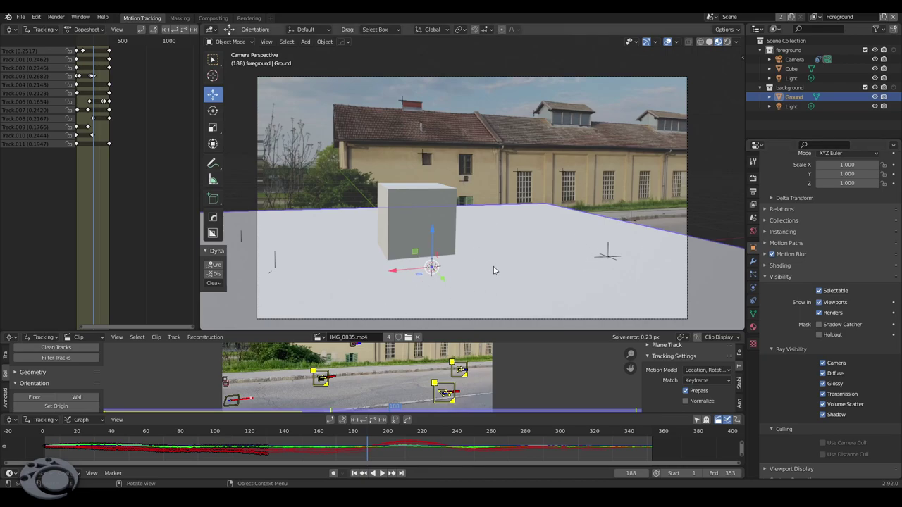
pyautogui.click(894, 88)
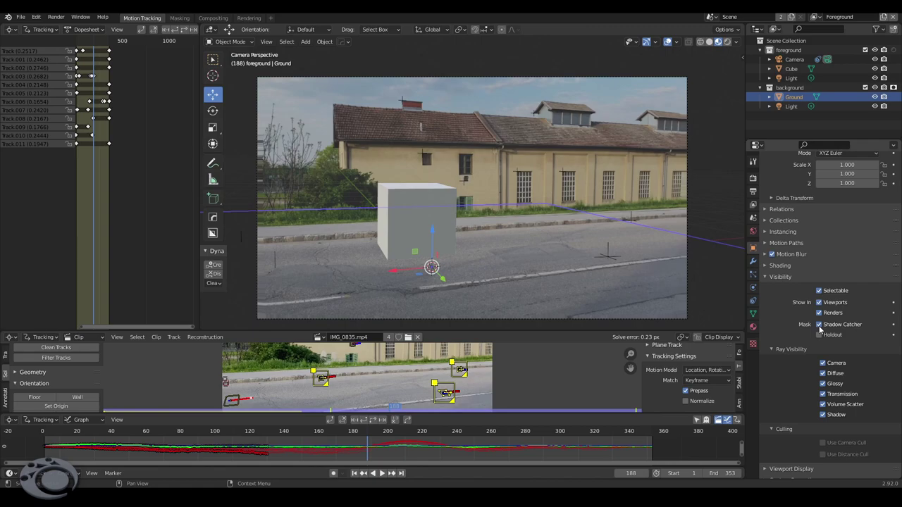
pyautogui.click(727, 41)
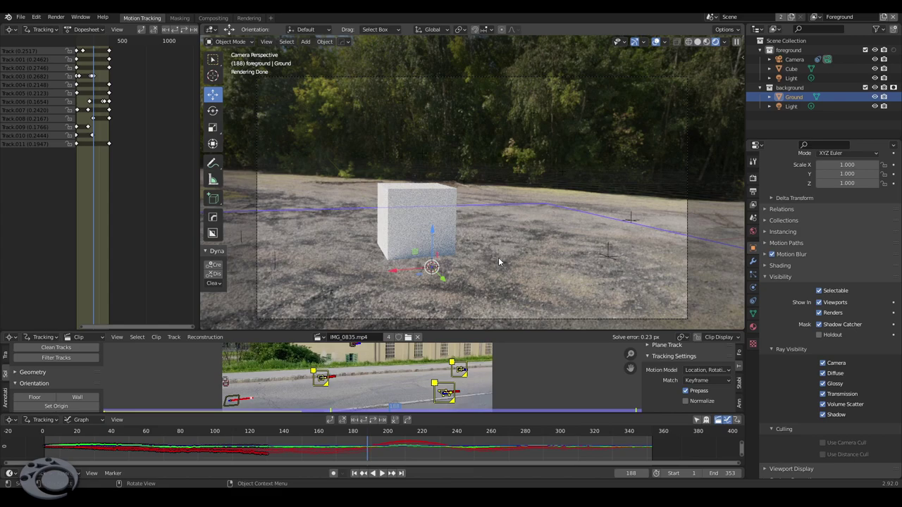
pyautogui.press('F12')
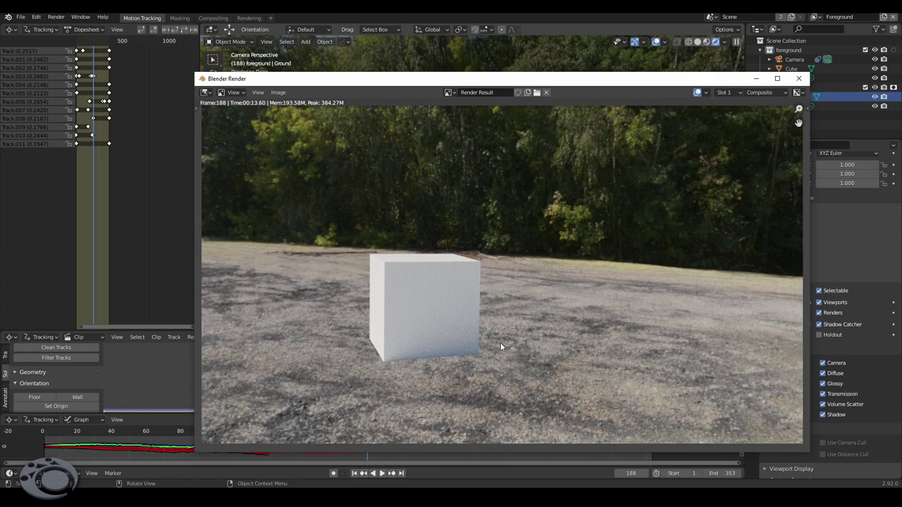
pyautogui.click(801, 81)
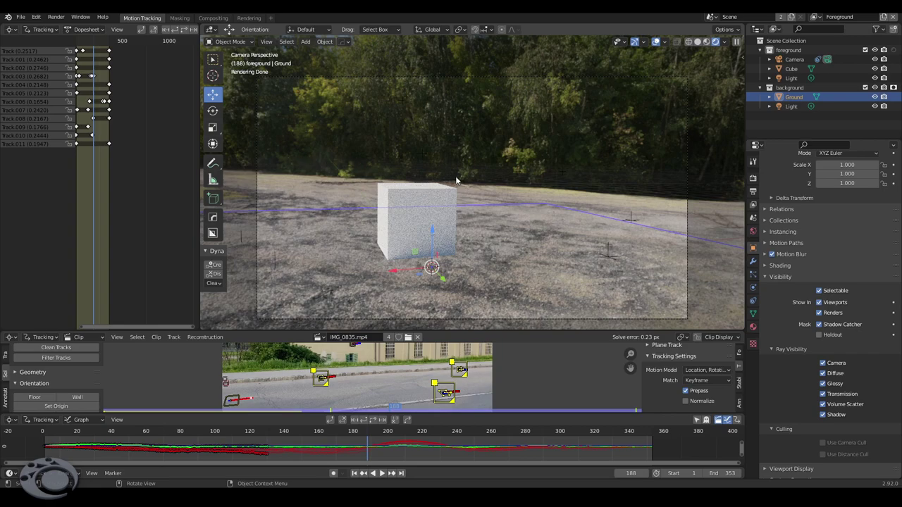
pyautogui.scroll(-1, 458, 176)
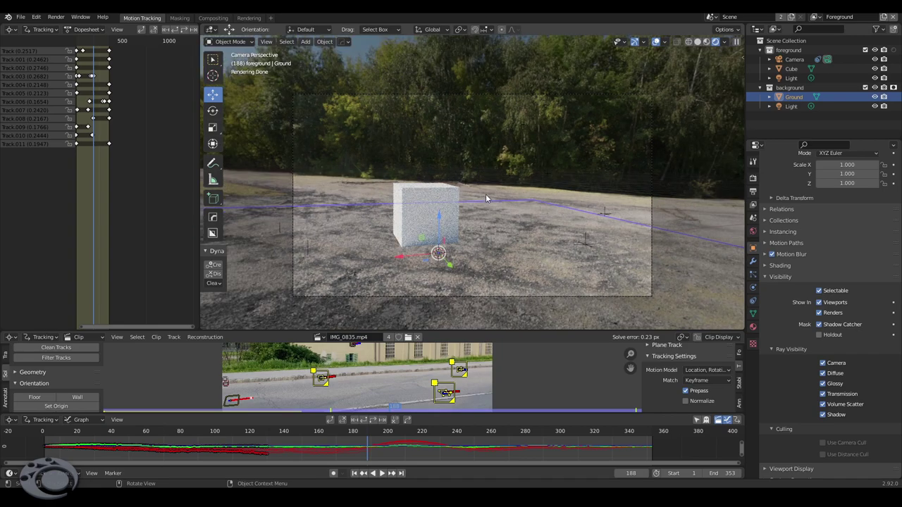
pyautogui.scroll(1, 486, 202)
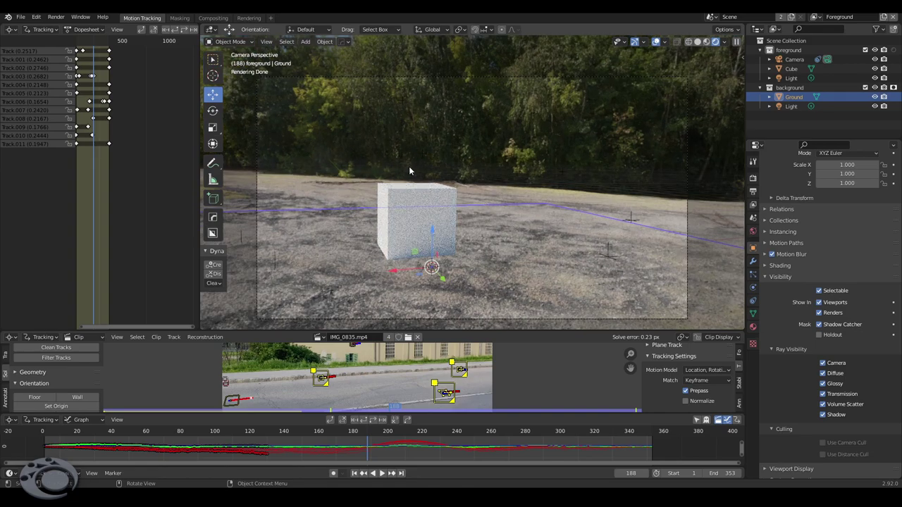
pyautogui.scroll(-1, 417, 172)
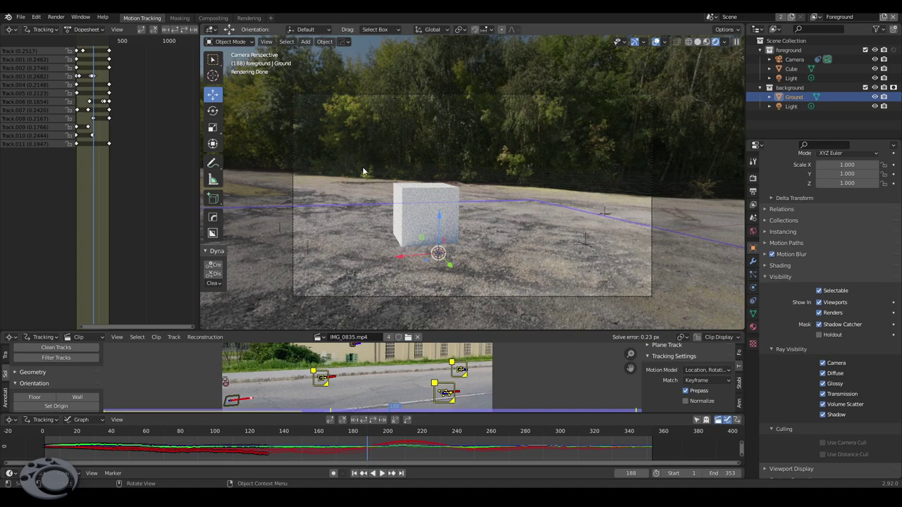
# - Switch to the Compositing workspace and pan and zoom to inspect both Render Layers nodes
pyautogui.click(212, 18)
pyautogui.scroll(-2, 389, 158)
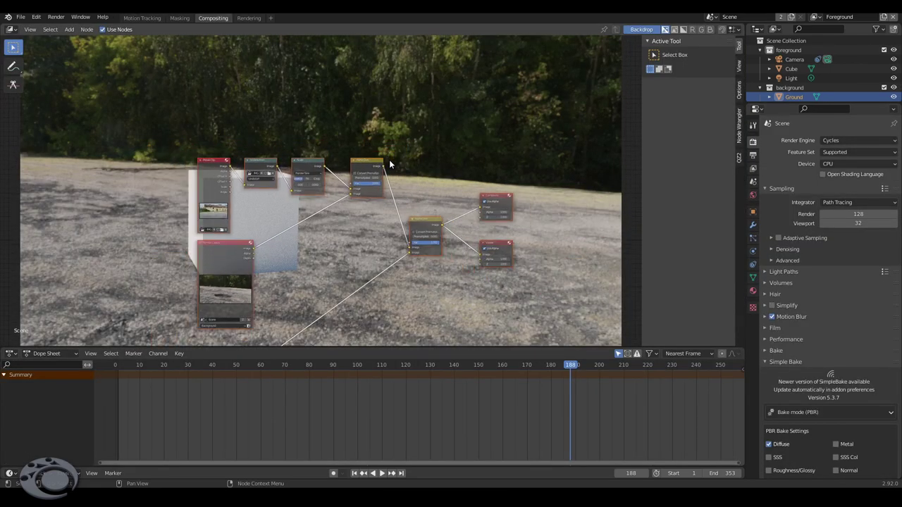
pyautogui.moveTo(389, 163)
pyautogui.mouseDown(button='middle')
pyautogui.moveTo(394, 138)
pyautogui.moveTo(434, 159)
pyautogui.mouseUp(button='middle')
pyautogui.moveTo(398, 185)
pyautogui.mouseDown(button='middle')
pyautogui.moveTo(440, 155)
pyautogui.moveTo(308, 158)
pyautogui.moveTo(337, 151)
pyautogui.moveTo(341, 162)
pyautogui.mouseUp(button='middle')
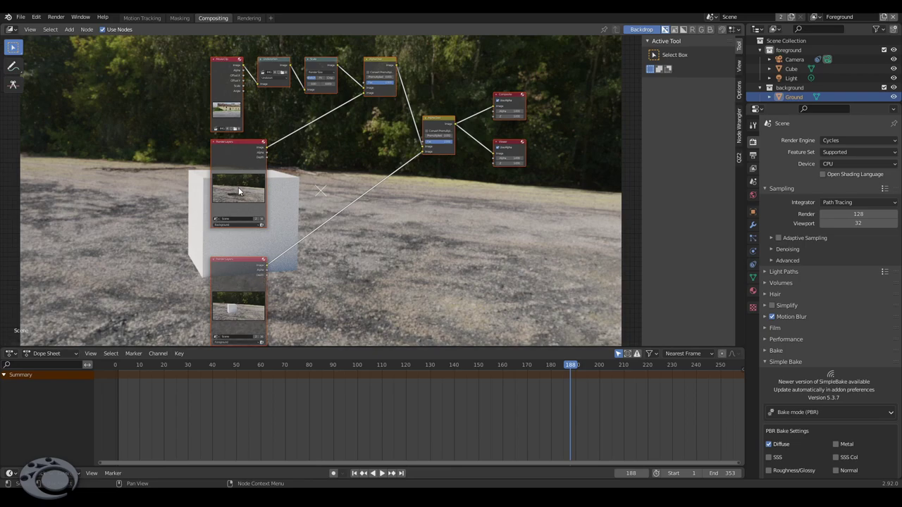
pyautogui.scroll(1, 216, 224)
pyautogui.scroll(3, 215, 224)
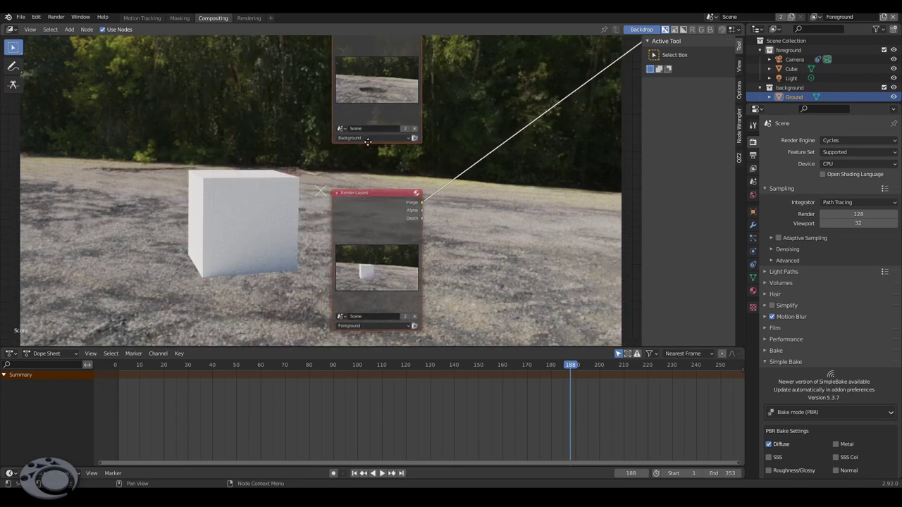
pyautogui.moveTo(365, 151)
pyautogui.mouseDown(button='middle')
pyautogui.moveTo(359, 74)
pyautogui.moveTo(351, 86)
pyautogui.mouseUp(button='middle')
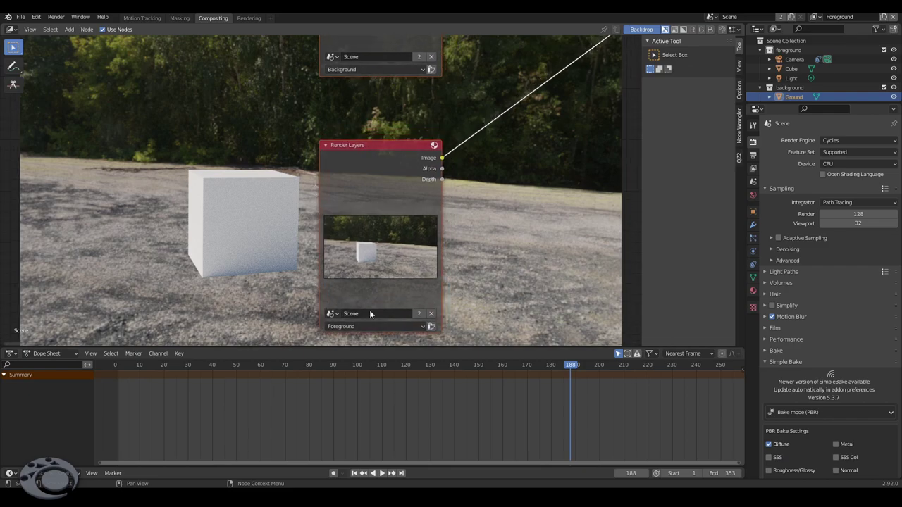
pyautogui.scroll(-3, 380, 268)
pyautogui.keyDown('shift'); pyautogui.scroll(5, 382, 264); pyautogui.keyUp('shift')
pyautogui.keyDown('ctrl'); pyautogui.hscroll(3, 365, 239); pyautogui.keyUp('ctrl')
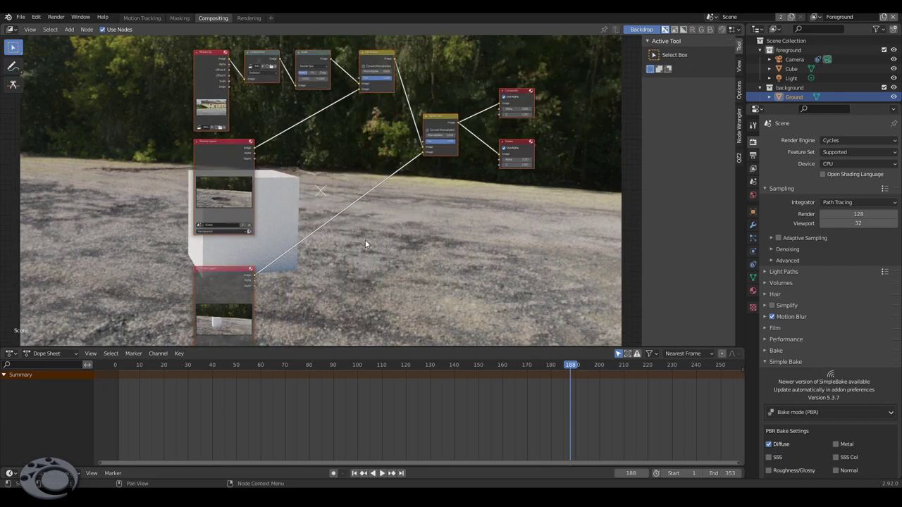
pyautogui.scroll(1, 356, 214)
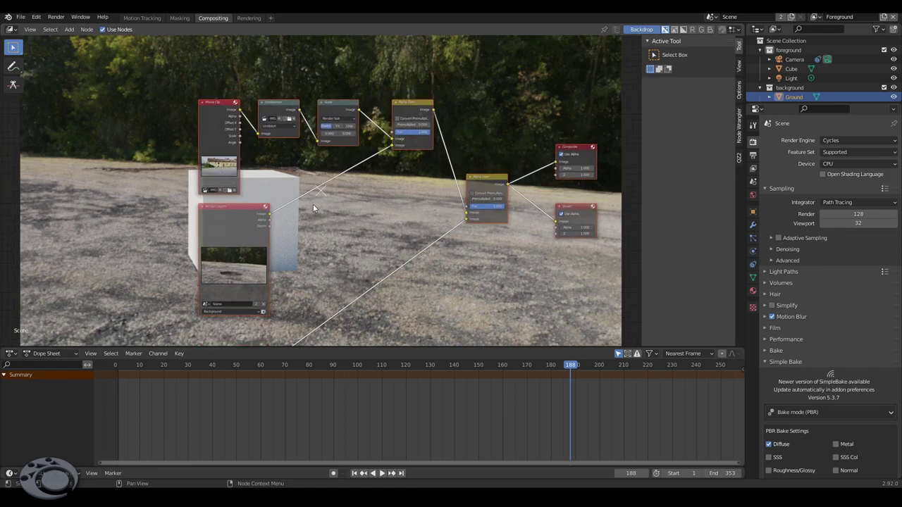
# - Show the Movie Clip's road footage in the compositor backdrop
pyautogui.moveTo(313, 204)
pyautogui.mouseDown(button='middle')
pyautogui.moveTo(264, 140)
pyautogui.moveTo(268, 131)
pyautogui.mouseUp(button='middle')
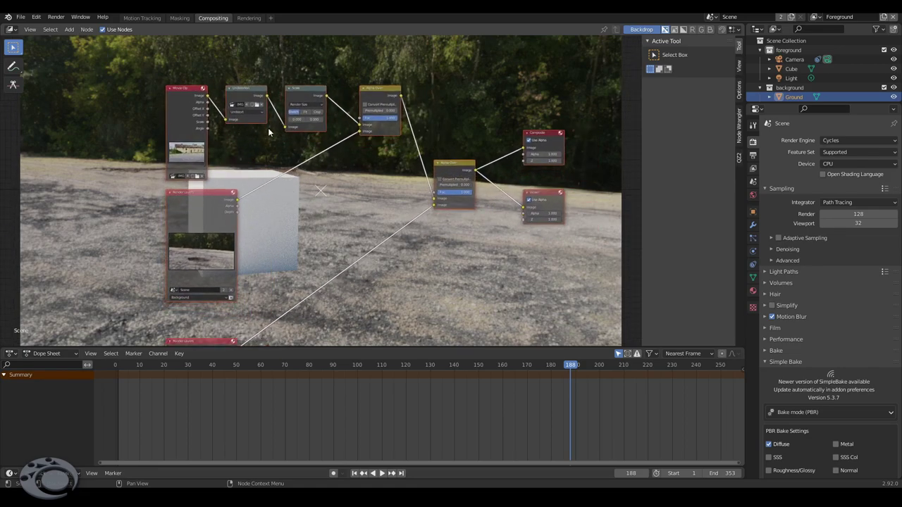
pyautogui.keyDown('ctrl'); pyautogui.keyDown('shift'); pyautogui.click(185, 109); pyautogui.keyUp('shift'); pyautogui.keyUp('ctrl')
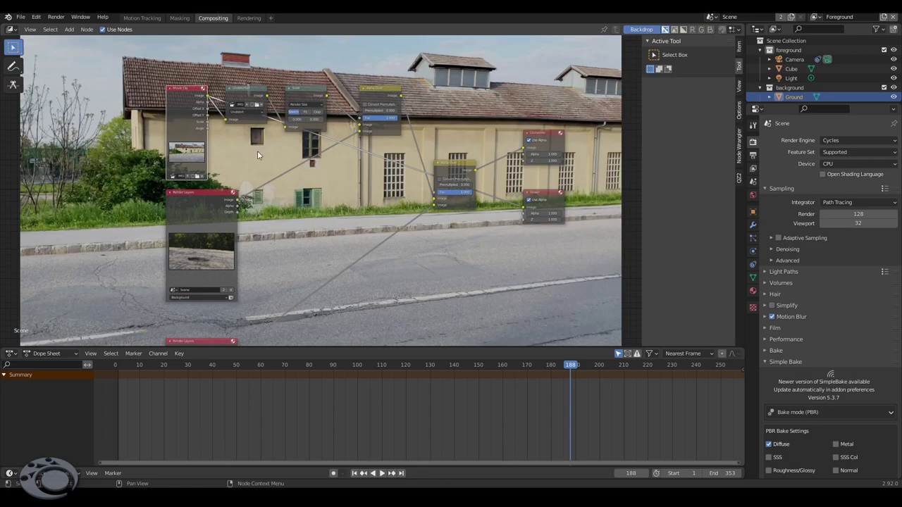
pyautogui.moveTo(257, 150); pyautogui.dragTo(200, 174, button='middle')
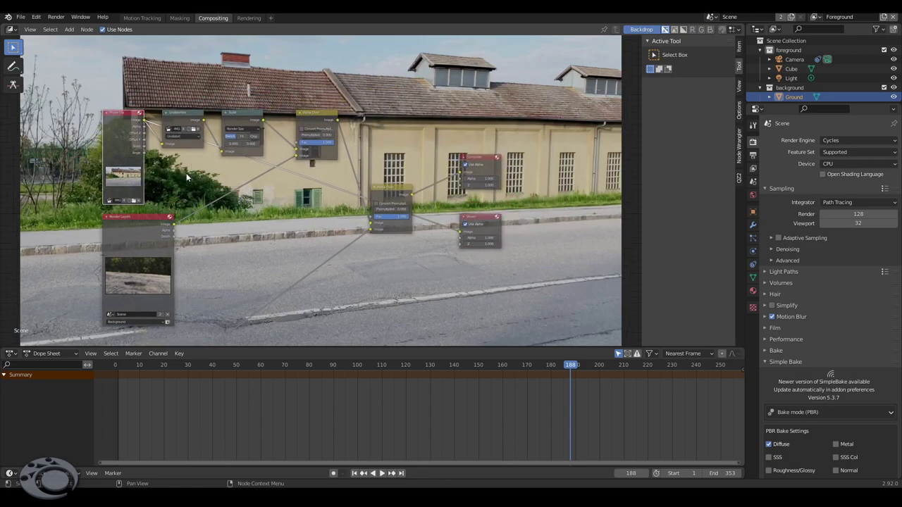
pyautogui.scroll(1, 161, 105)
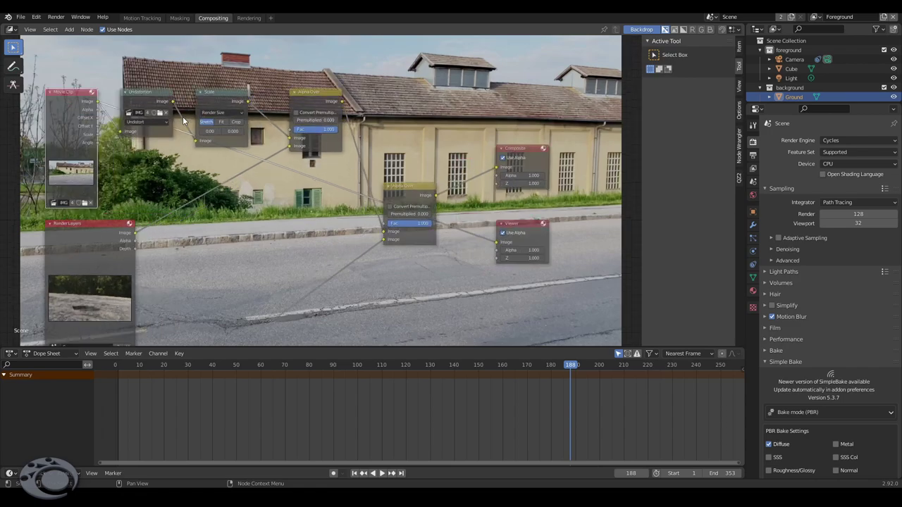
# - Shrink the backdrop to fit and mute the Undistortion node
pyautogui.click(161, 104)
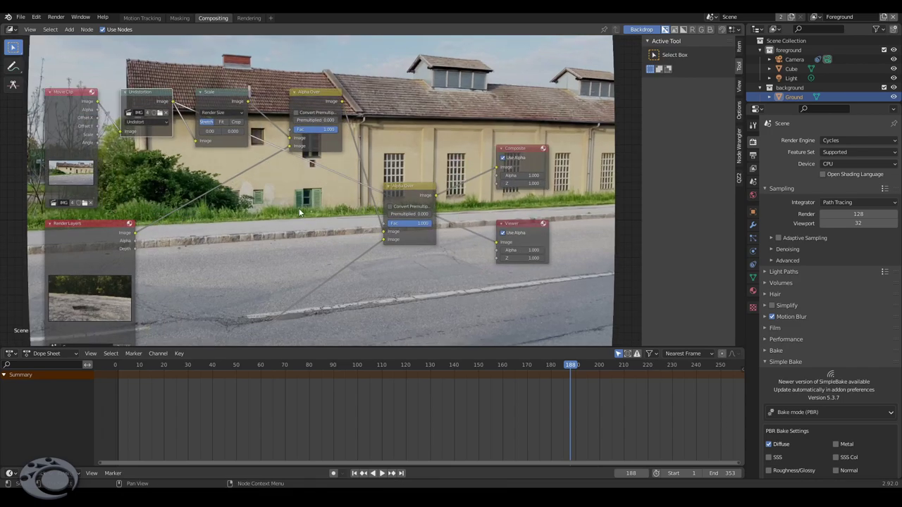
pyautogui.moveTo(278, 204); pyautogui.dragTo(319, 192, button='middle')
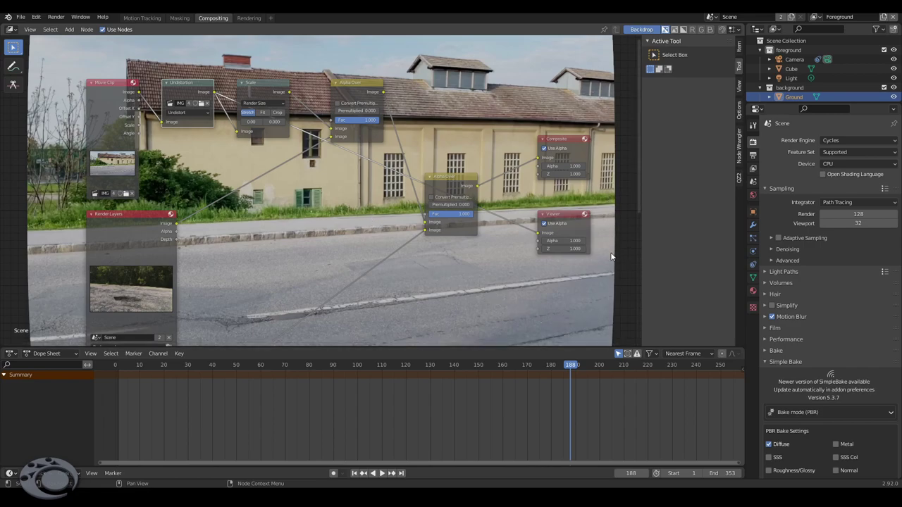
pyautogui.press('v')
pyautogui.scroll(-1, 202, 107)
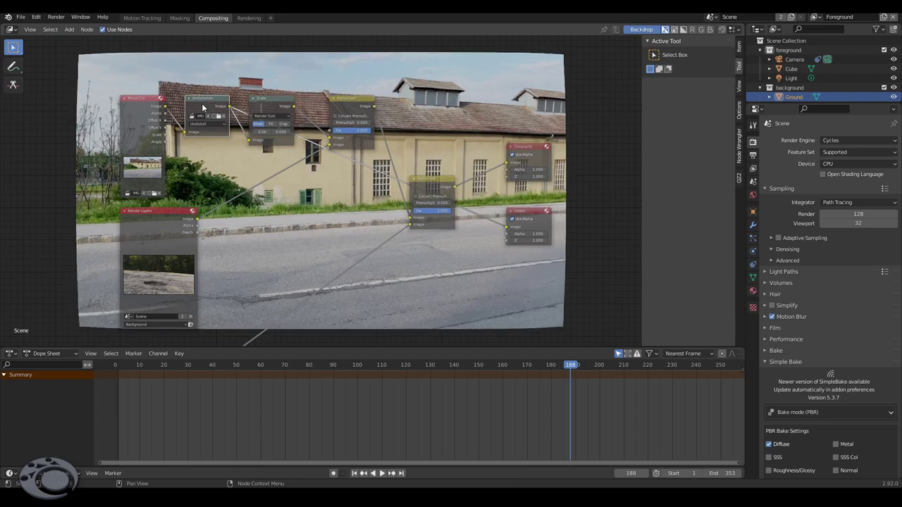
pyautogui.press('m')
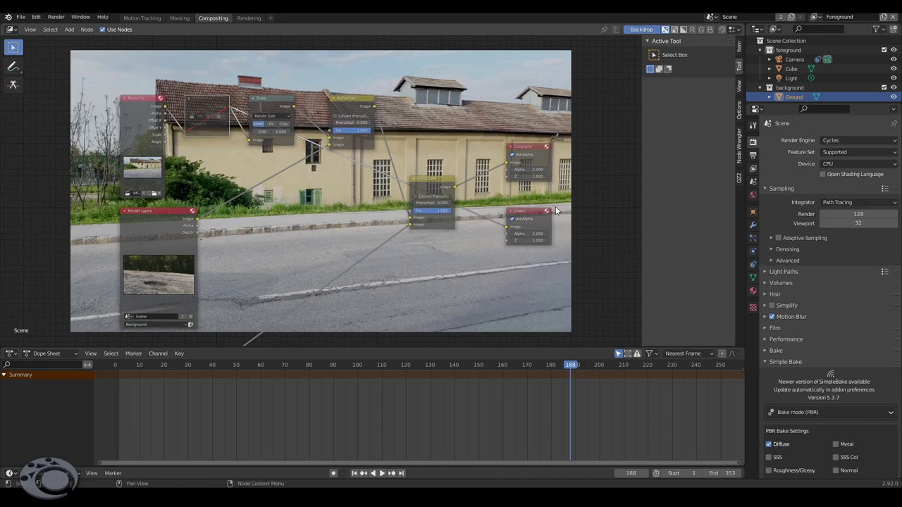
# - Drop the Undistortion node onto the Movie Clip→Scale link and reposition it and the Viewer node
pyautogui.click(207, 110)
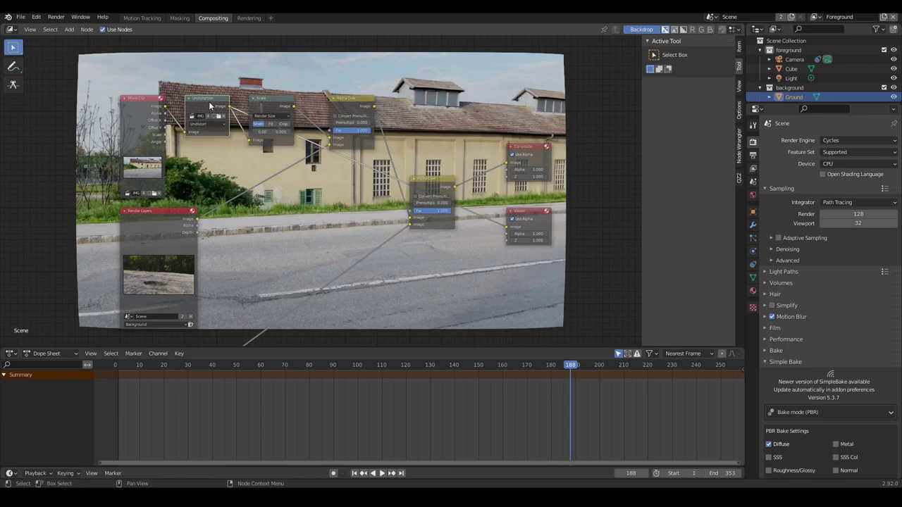
pyautogui.moveTo(207, 105); pyautogui.dragTo(191, 113)
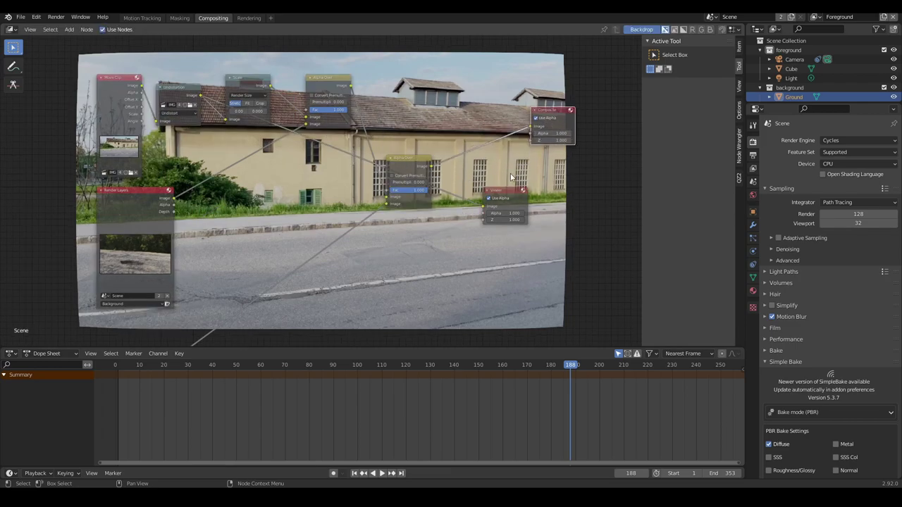
pyautogui.moveTo(498, 190)
pyautogui.mouseDown()
pyautogui.moveTo(567, 172)
pyautogui.moveTo(556, 174)
pyautogui.mouseUp()
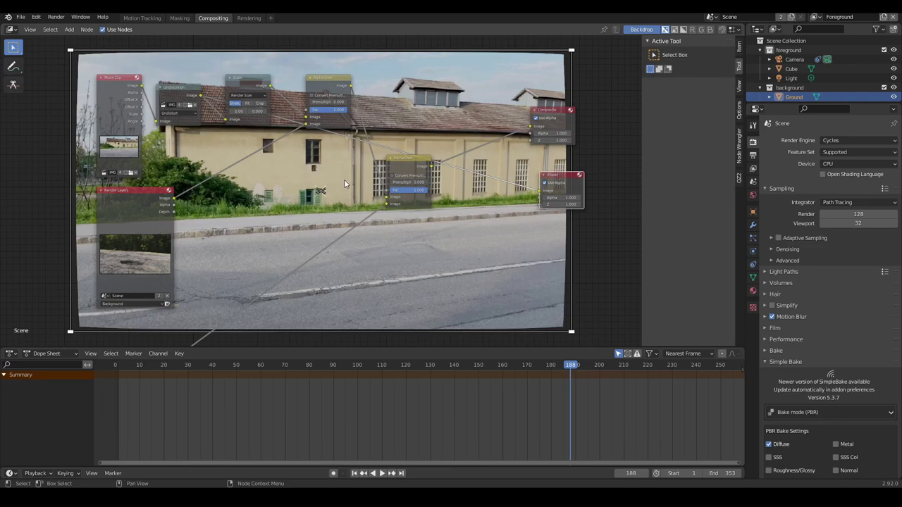
pyautogui.moveTo(350, 185); pyautogui.dragTo(398, 182, button='middle')
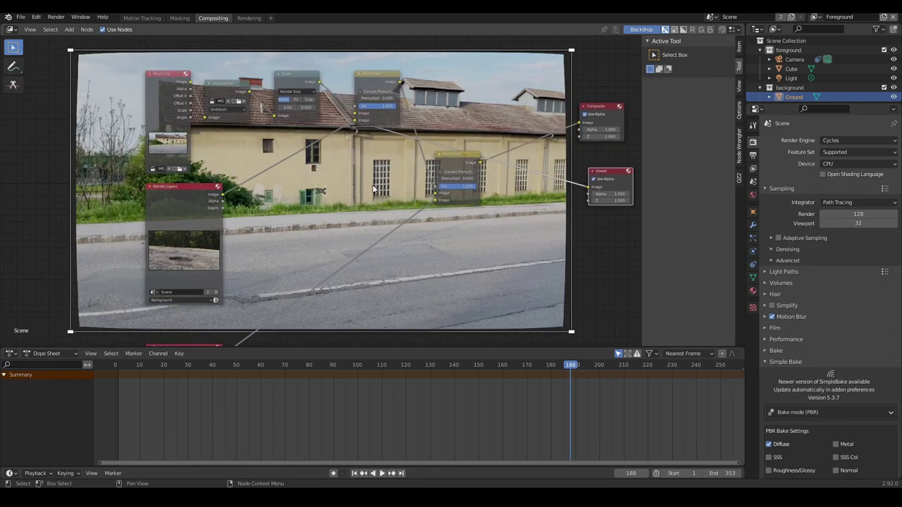
pyautogui.moveTo(399, 185); pyautogui.dragTo(353, 190, button='middle')
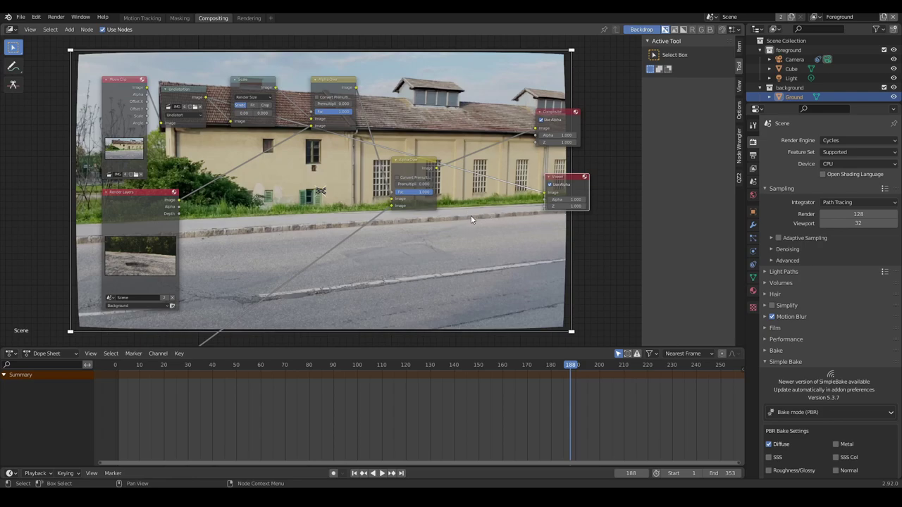
# - Zoom in on the node tree and nudge the Scale node slightly right
pyautogui.keyDown('ctrl'); pyautogui.scroll(4, 423, 205); pyautogui.keyUp('ctrl')
pyautogui.keyDown('ctrl'); pyautogui.scroll(-2, 381, 190); pyautogui.keyUp('ctrl')
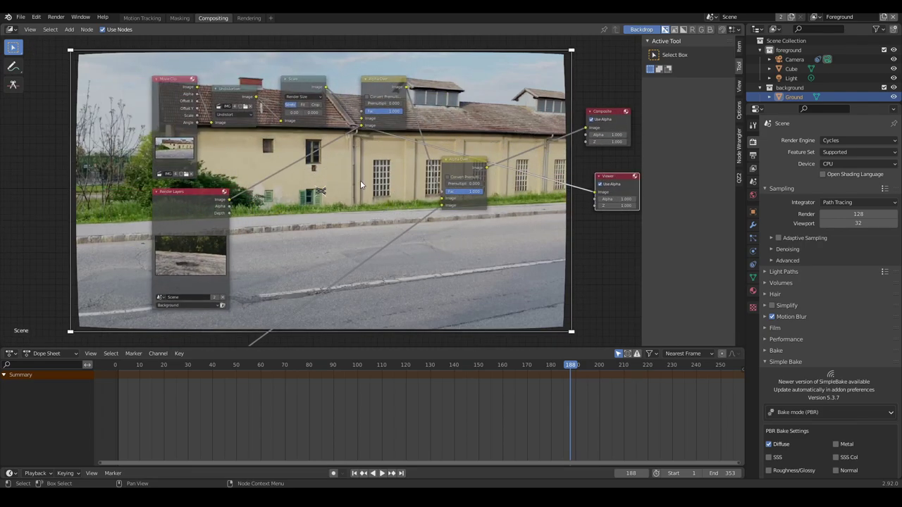
pyautogui.scroll(1, 319, 209)
pyautogui.scroll(2, 319, 209)
pyautogui.scroll(2, 319, 209)
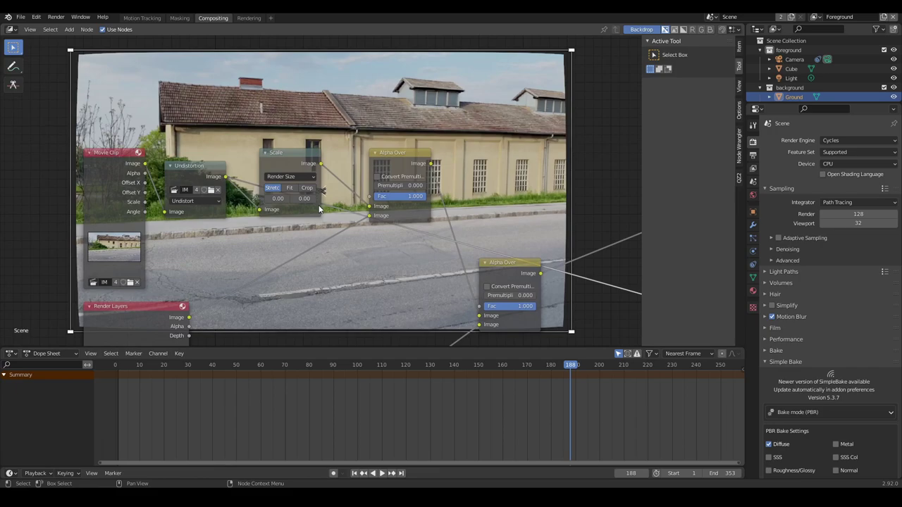
pyautogui.scroll(1, 319, 210)
pyautogui.scroll(1, 321, 169)
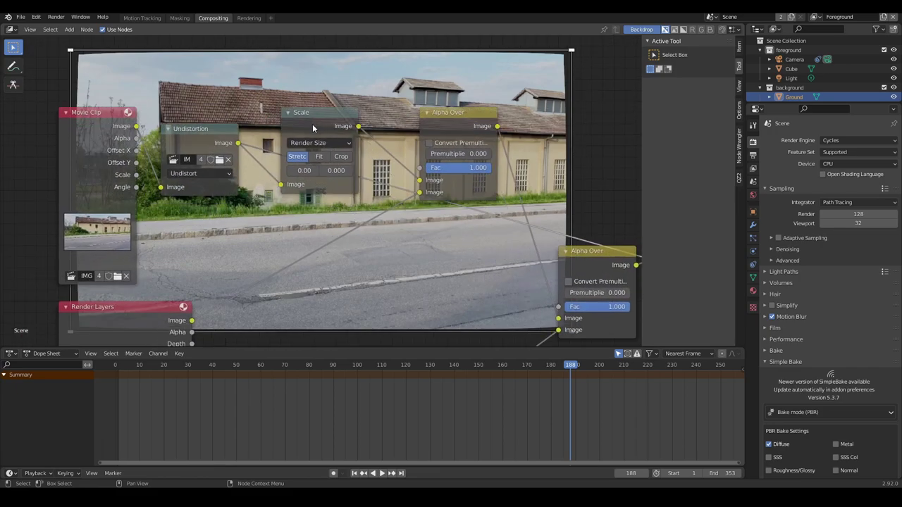
pyautogui.moveTo(312, 124); pyautogui.dragTo(319, 127)
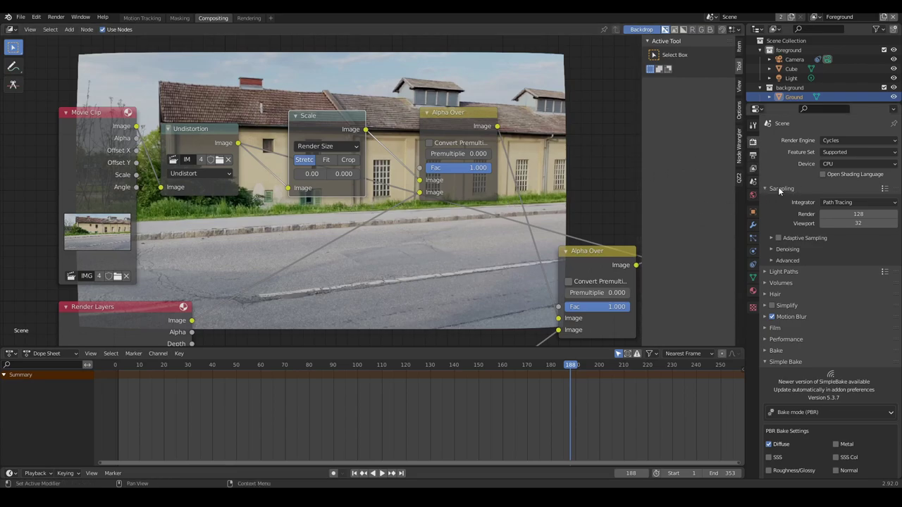
# - Apply the HDTV 1080p preset (1920 × 1080) in Output Properties and move the Movie Clip node aside
pyautogui.click(753, 155)
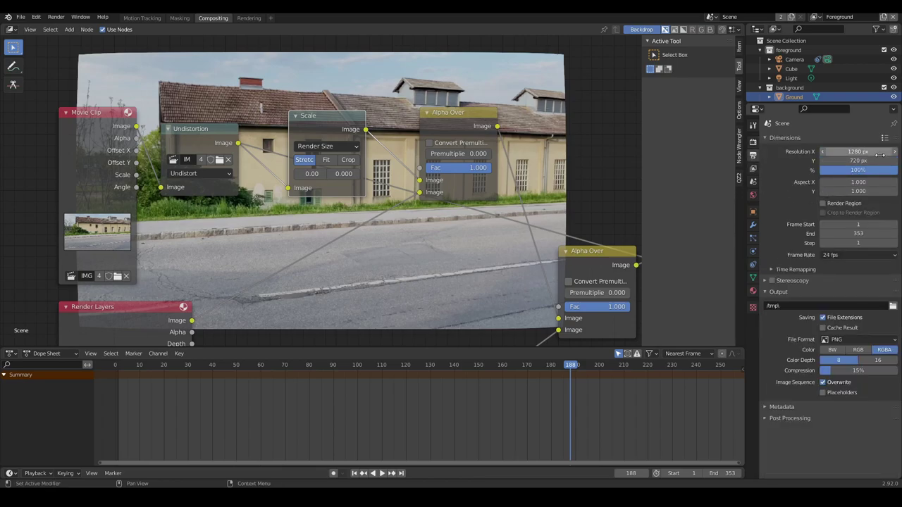
pyautogui.click(883, 139)
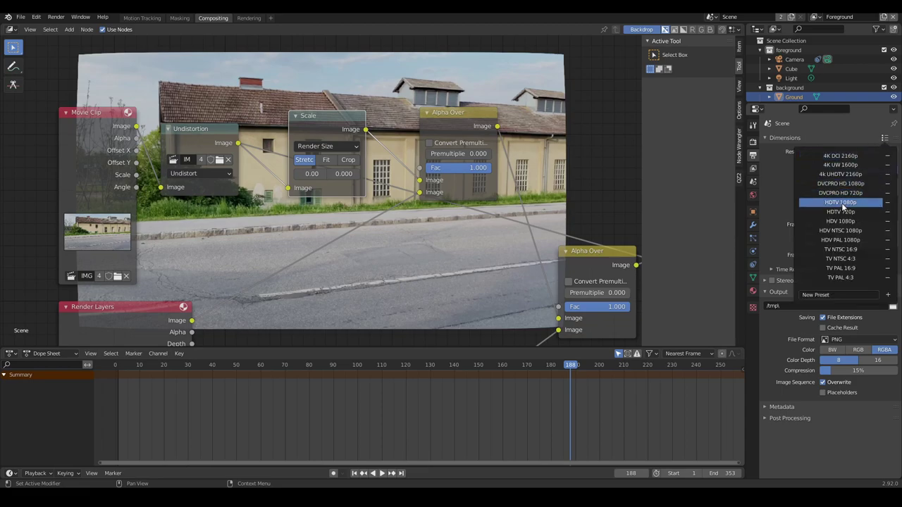
pyautogui.click(842, 203)
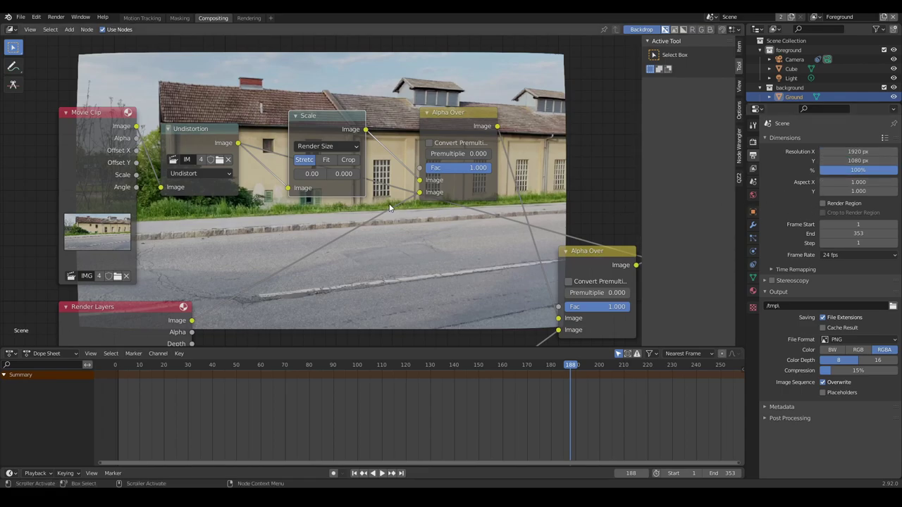
pyautogui.scroll(-2, 361, 198)
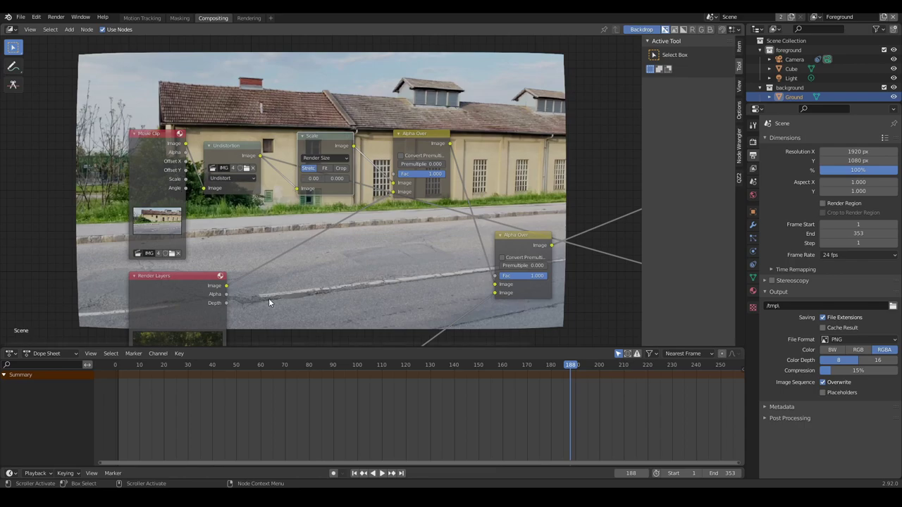
pyautogui.moveTo(145, 161); pyautogui.dragTo(116, 148)
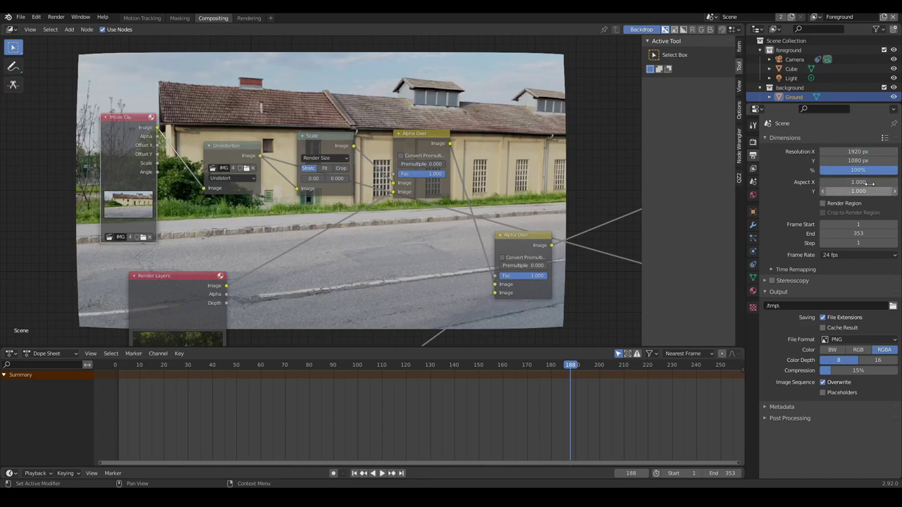
# - Rearrange the node tree, moving the top Alpha Over node and the Render Layers node up and right
pyautogui.scroll(-1, 324, 174)
pyautogui.scroll(-1, 324, 174)
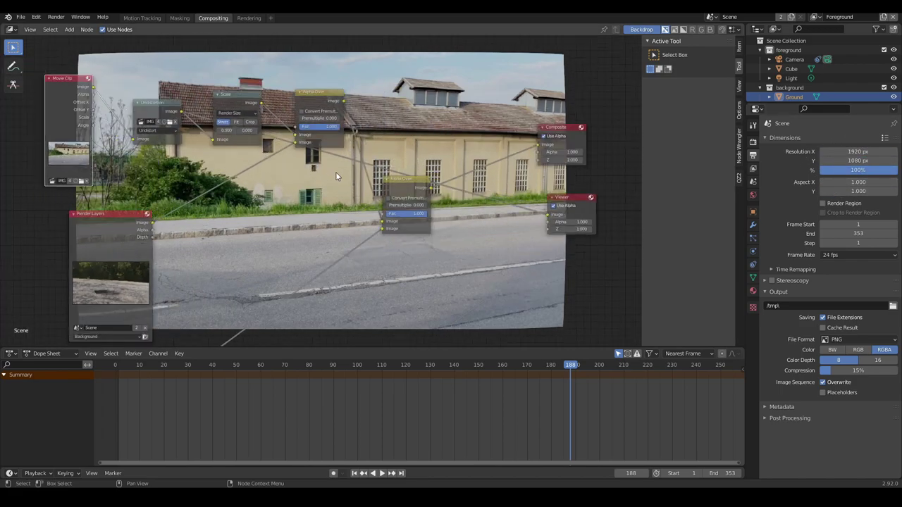
pyautogui.scroll(-1, 324, 174)
pyautogui.moveTo(324, 174); pyautogui.dragTo(360, 176, button='middle')
pyautogui.moveTo(364, 102); pyautogui.dragTo(358, 97)
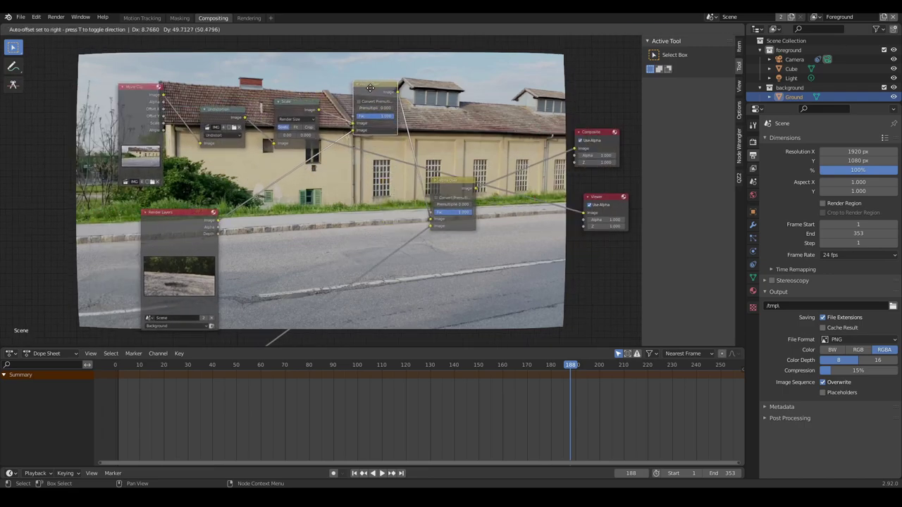
pyautogui.moveTo(345, 191); pyautogui.dragTo(348, 168, button='middle')
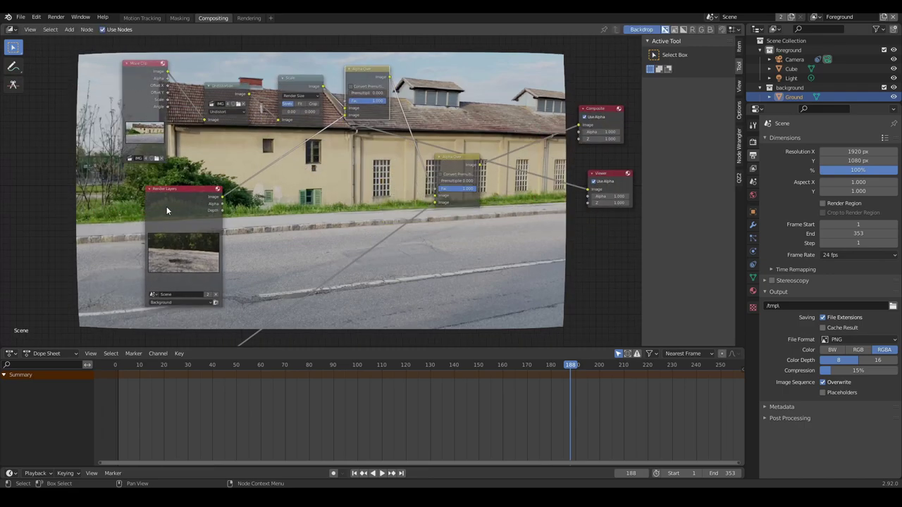
pyautogui.moveTo(166, 210); pyautogui.dragTo(212, 173)
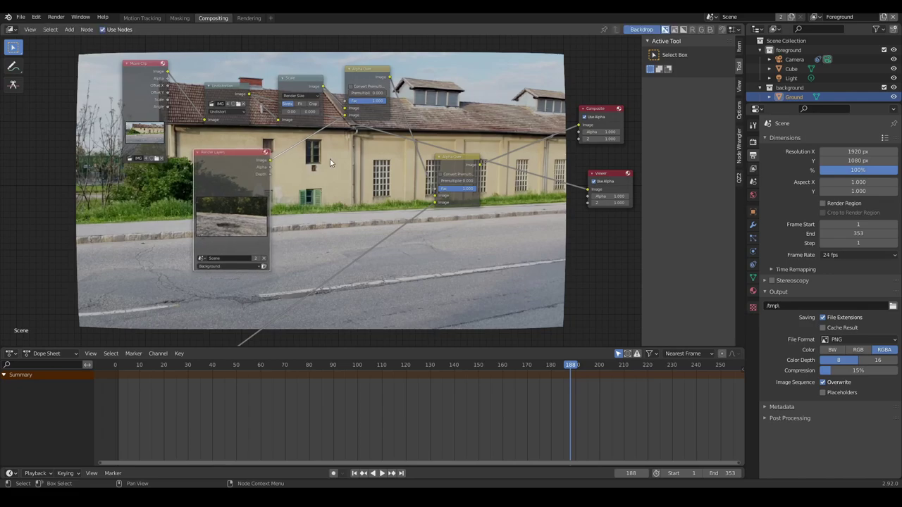
# - Link the top Alpha Over node to the Viewer to preview the shadow composited over the footage
pyautogui.keyDown('ctrl'); pyautogui.keyDown('shift'); pyautogui.click(358, 78); pyautogui.keyUp('shift'); pyautogui.keyUp('ctrl')
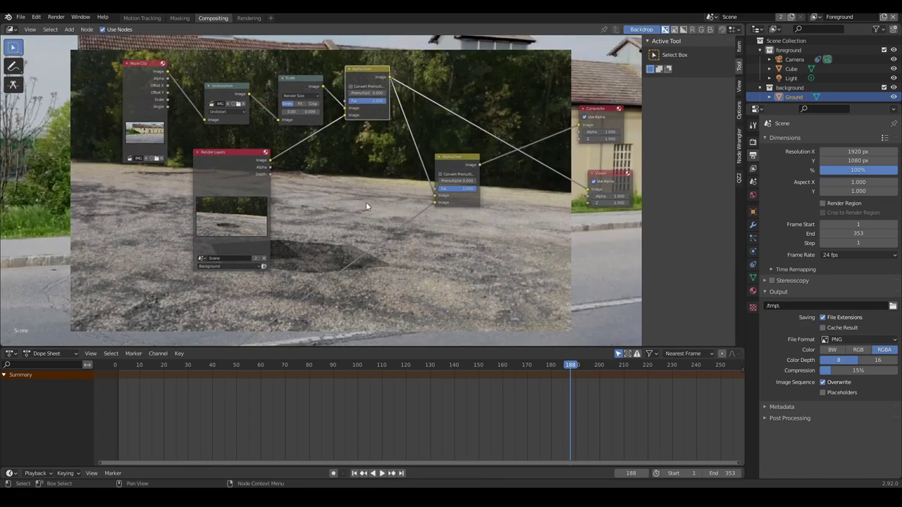
pyautogui.moveTo(365, 204)
pyautogui.mouseDown(button='middle')
pyautogui.moveTo(391, 216)
pyautogui.moveTo(376, 203)
pyautogui.mouseUp(button='middle')
pyautogui.scroll(-1, 390, 202)
pyautogui.moveTo(371, 270); pyautogui.dragTo(444, 255, button='middle')
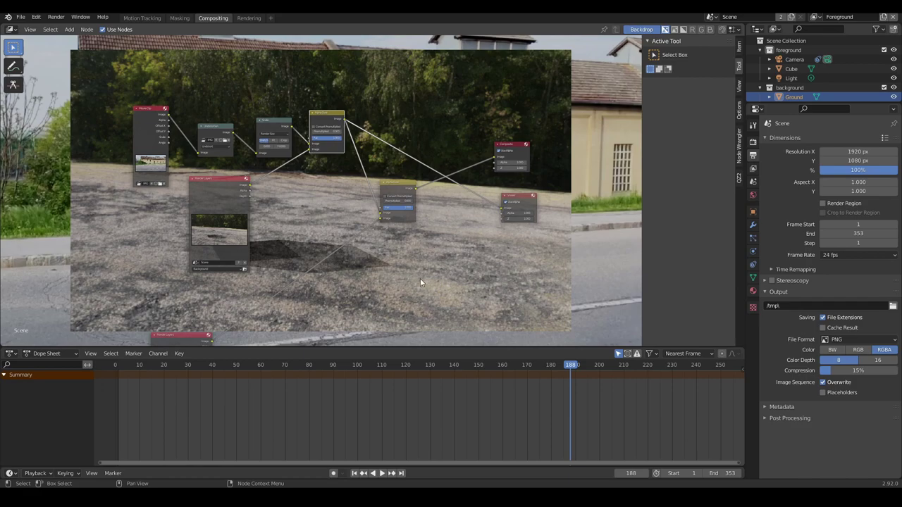
pyautogui.scroll(-1, 477, 264)
pyautogui.scroll(-1, 477, 264)
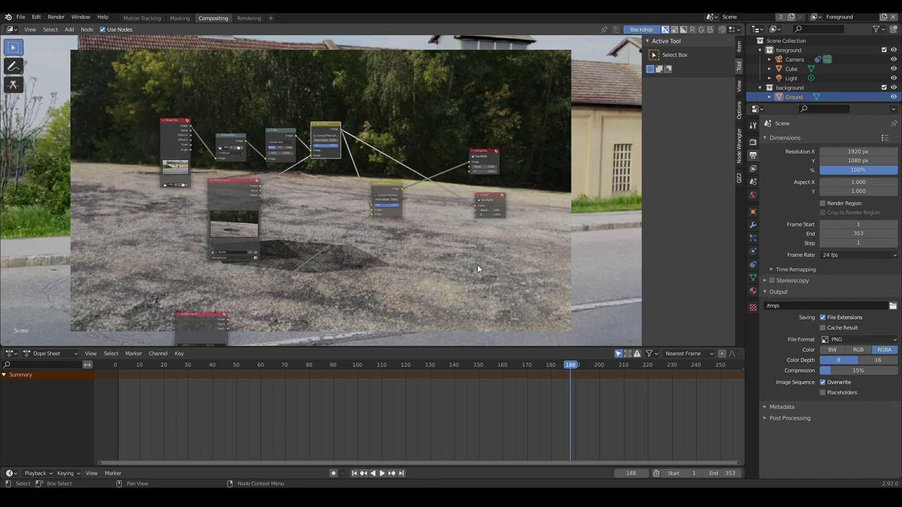
pyautogui.scroll(1, 476, 264)
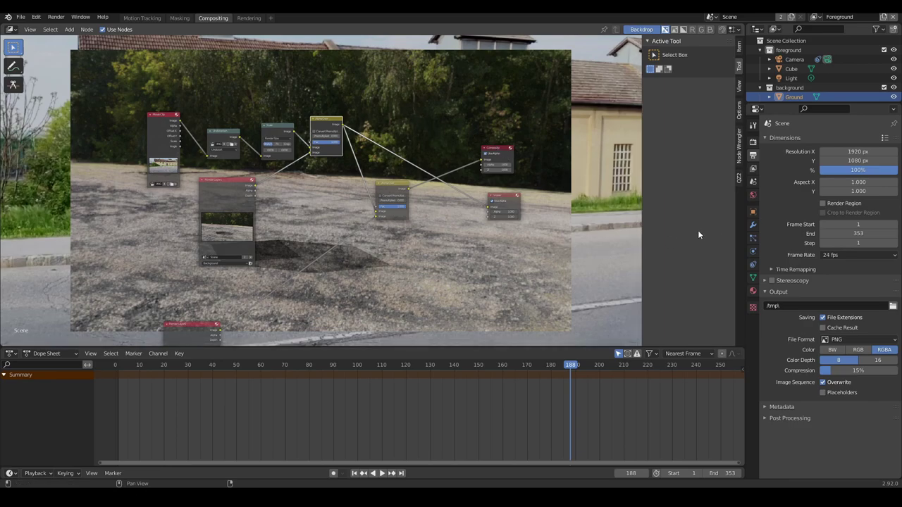
# - Enable Transparent under Film in Render Properties, then render frame 188 with F12
pyautogui.click(753, 195)
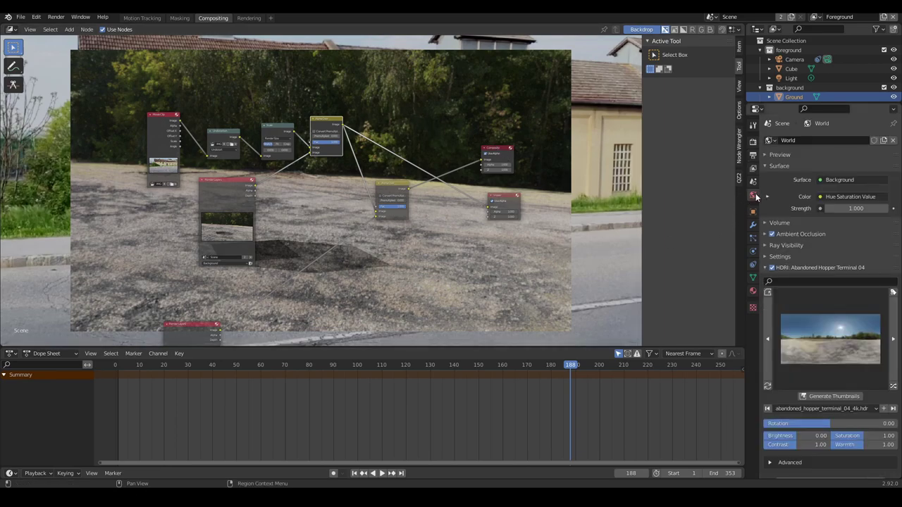
pyautogui.click(752, 142)
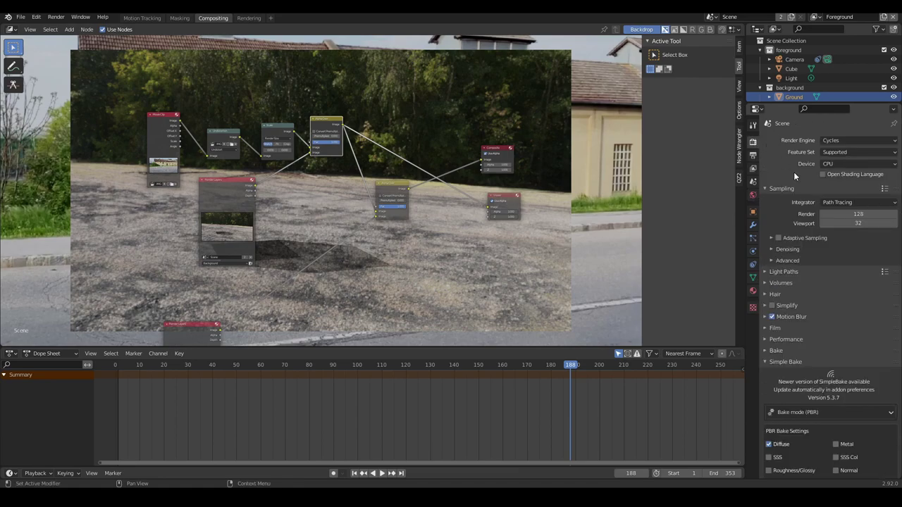
pyautogui.click(791, 326)
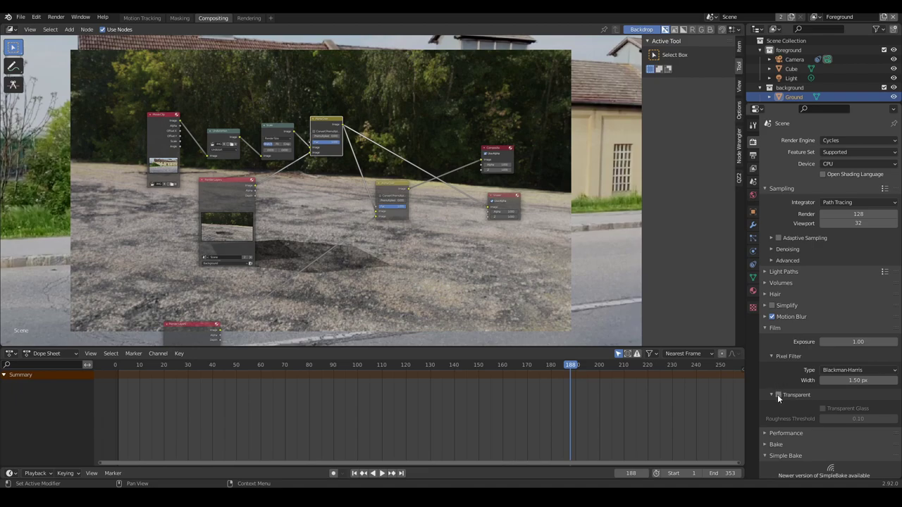
pyautogui.click(777, 394)
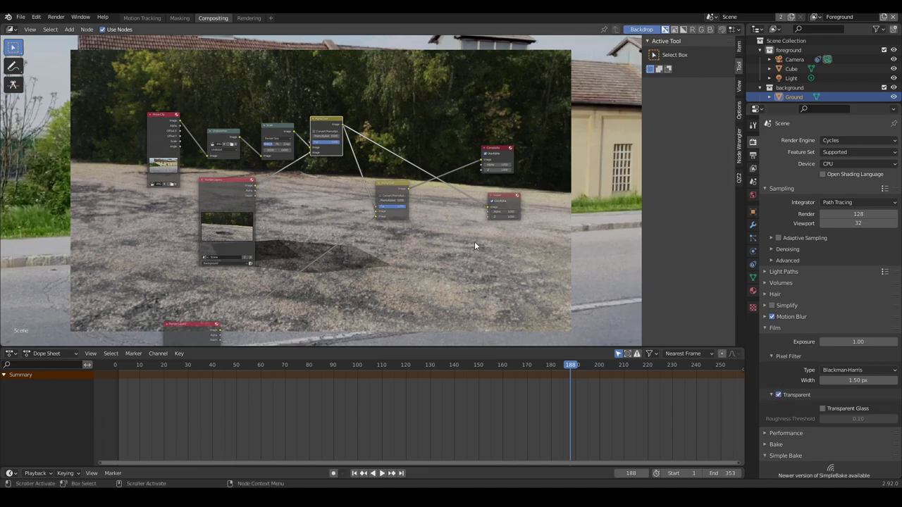
pyautogui.press('F12')
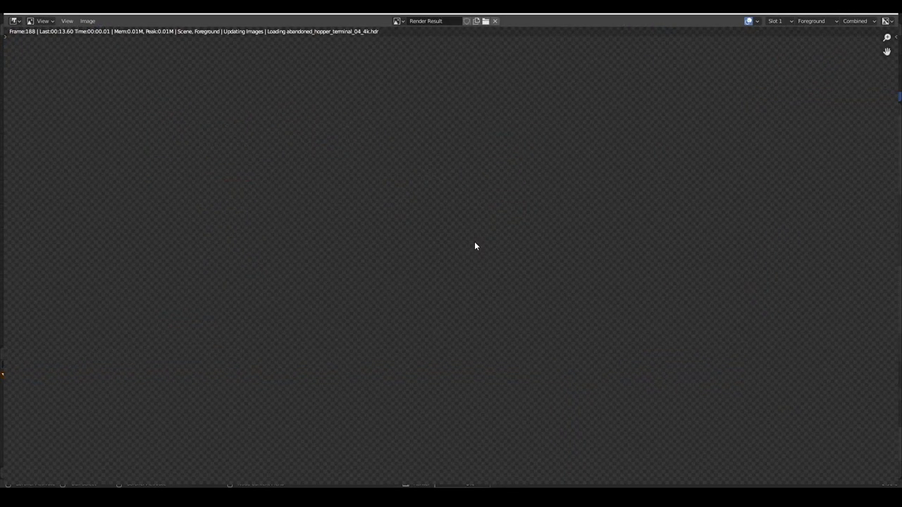
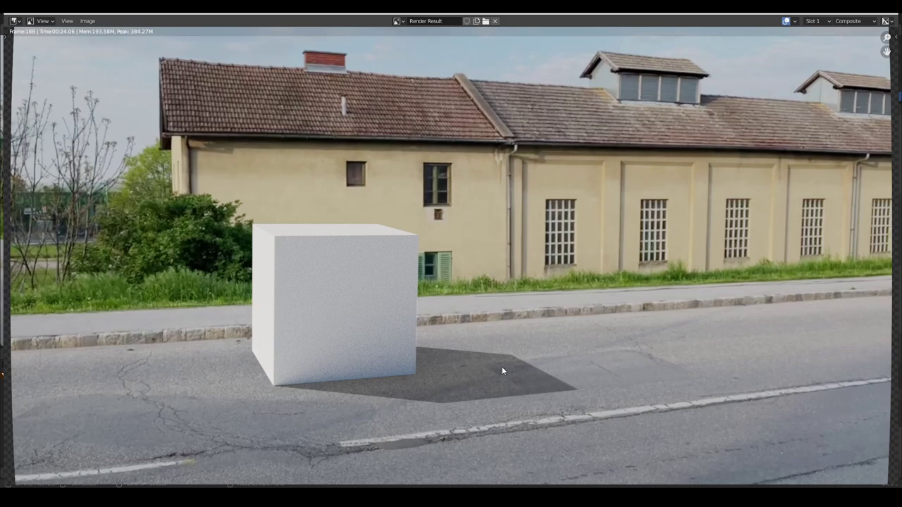
# - Close the frame 188 Render Result window and return to the Compositing workspace
pyautogui.scroll(-3, 501, 371)
pyautogui.scroll(1, 484, 362)
pyautogui.scroll(1, 484, 362)
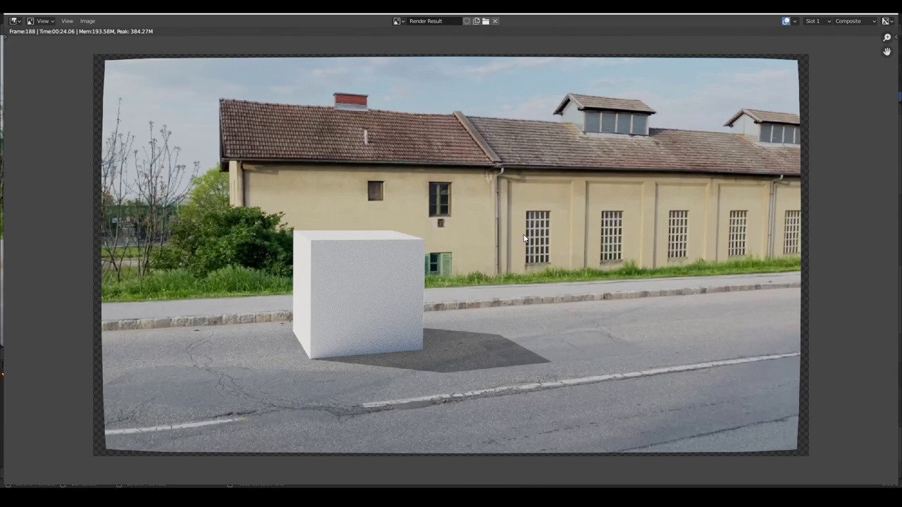
pyautogui.click(887, 13)
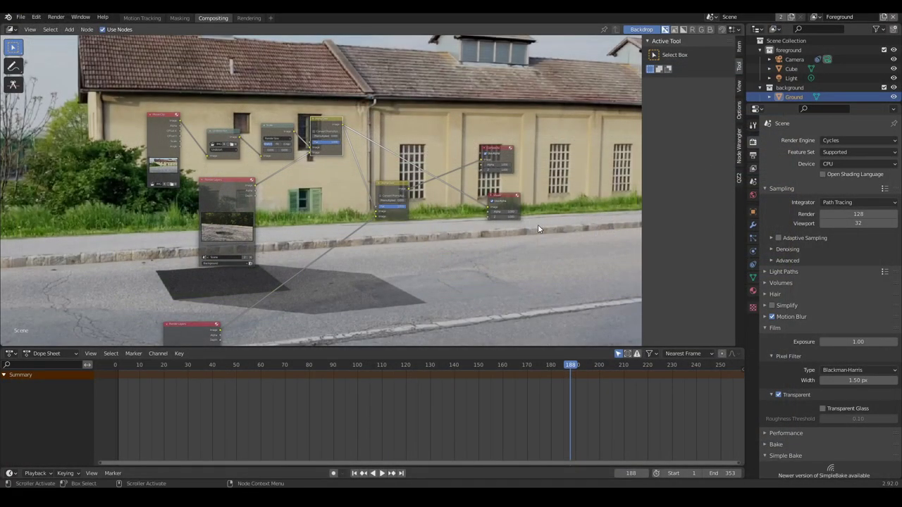
# - Preview the Render Layers output in the backdrop and nudge that node upward
pyautogui.moveTo(463, 224)
pyautogui.mouseDown(button='middle')
pyautogui.moveTo(451, 170)
pyautogui.moveTo(310, 224)
pyautogui.moveTo(277, 204)
pyautogui.mouseUp(button='middle')
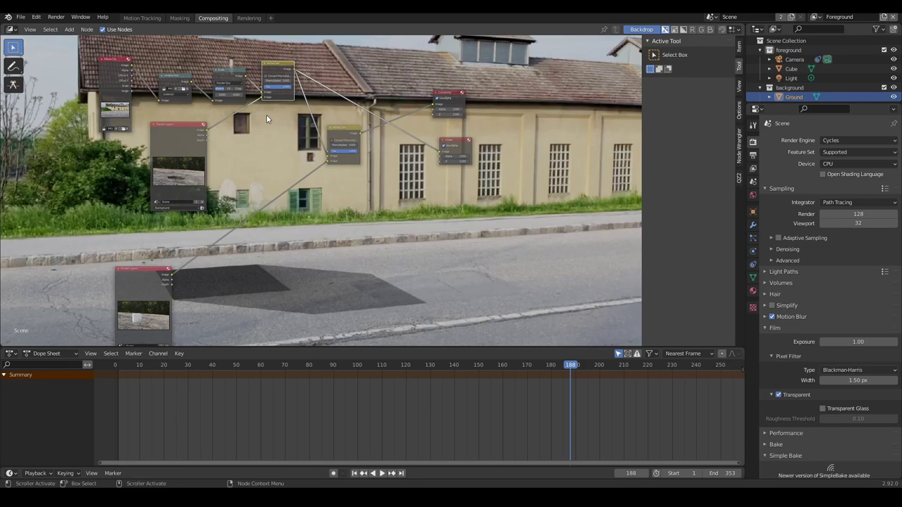
pyautogui.moveTo(267, 118); pyautogui.dragTo(290, 164, button='middle')
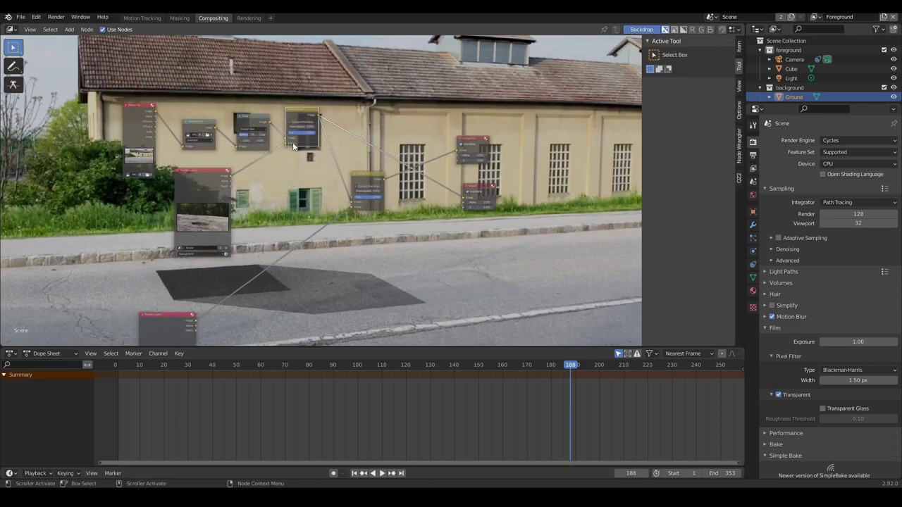
pyautogui.keyDown('ctrl'); pyautogui.keyDown('shift'); pyautogui.click(250, 122); pyautogui.keyUp('shift'); pyautogui.keyUp('ctrl')
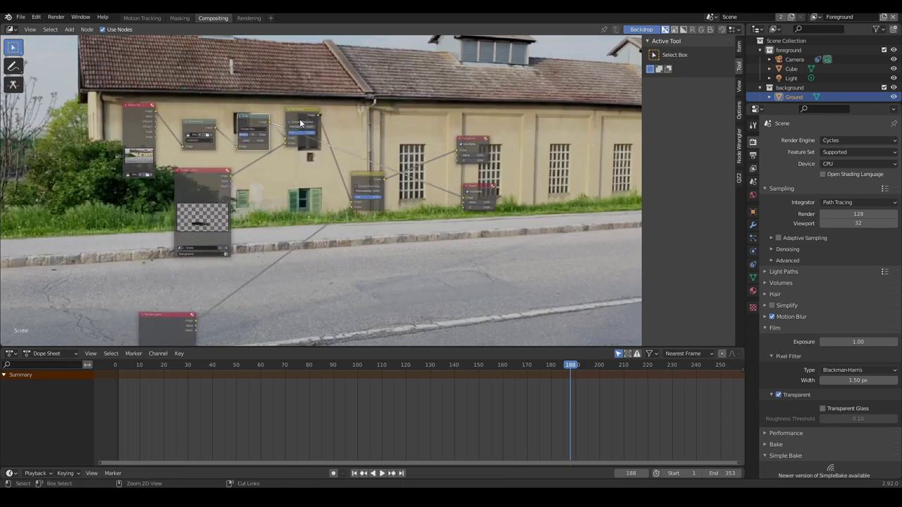
pyautogui.moveTo(200, 178); pyautogui.dragTo(208, 167)
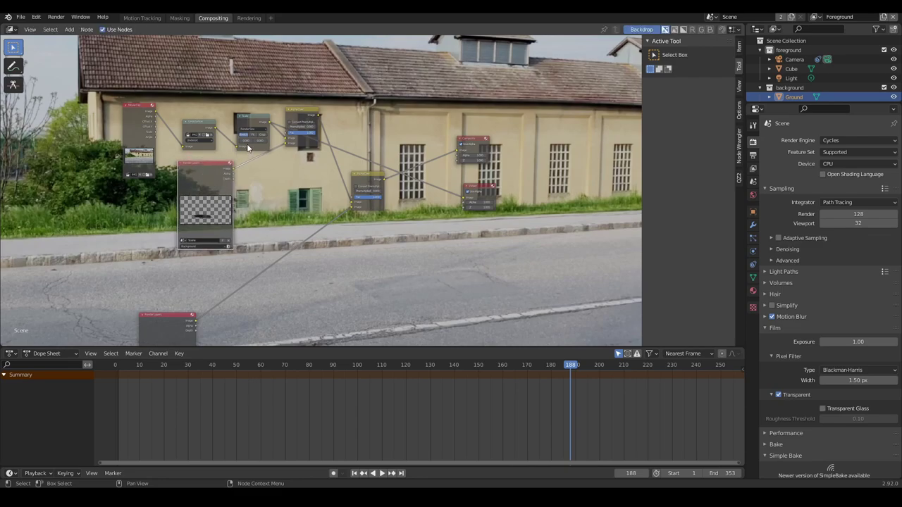
# - Preview the top Alpha Over composite of the cube's shadow over the footage
pyautogui.scroll(3, 281, 151)
pyautogui.moveTo(333, 144); pyautogui.dragTo(322, 126, button='middle')
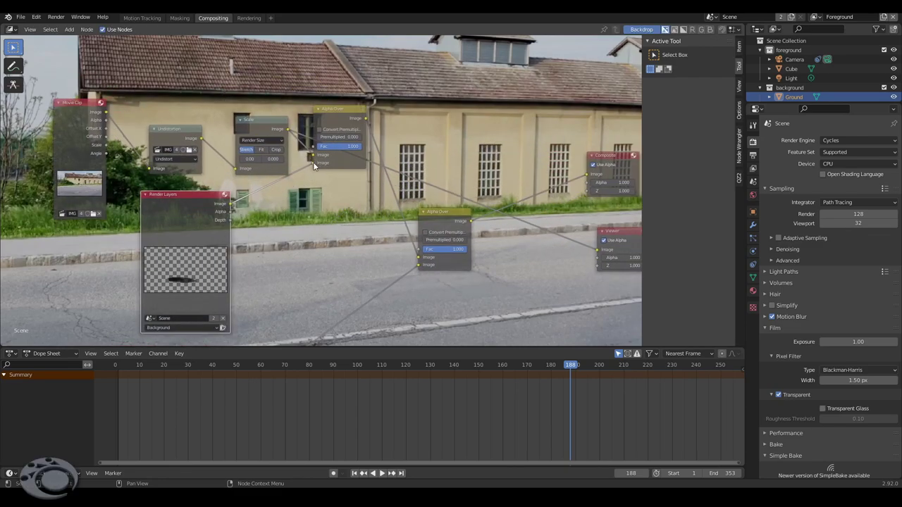
pyautogui.keyDown('ctrl'); pyautogui.keyDown('shift'); pyautogui.click(338, 119); pyautogui.keyUp('shift'); pyautogui.keyUp('ctrl')
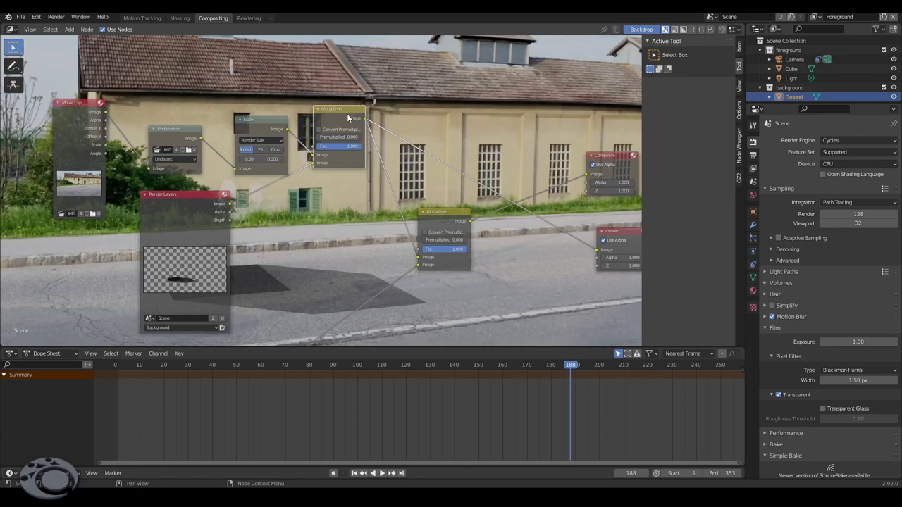
pyautogui.moveTo(343, 116); pyautogui.dragTo(333, 131)
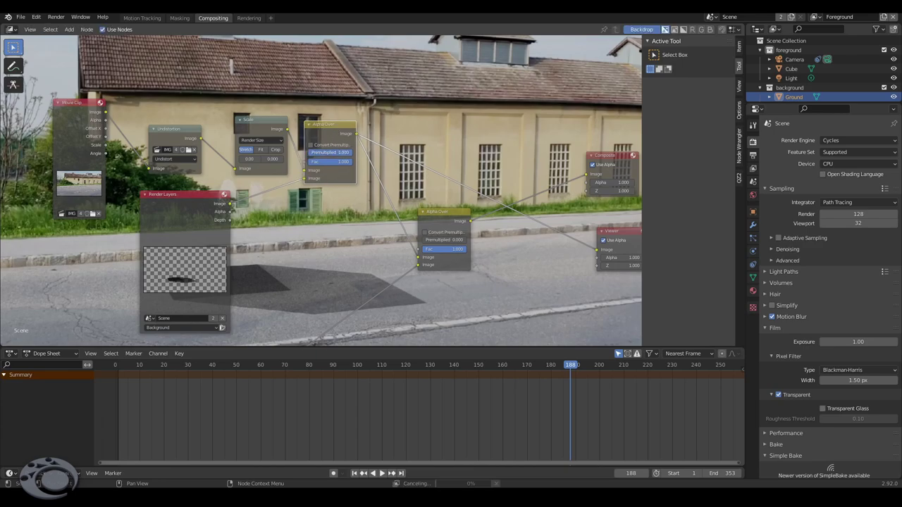
pyautogui.moveTo(335, 241)
pyautogui.mouseDown(button='middle')
pyautogui.moveTo(291, 205)
pyautogui.moveTo(324, 176)
pyautogui.mouseUp(button='middle')
# - Place the Foreground Render Layers node left of the lower Alpha Over node
pyautogui.scroll(-3, 291, 205)
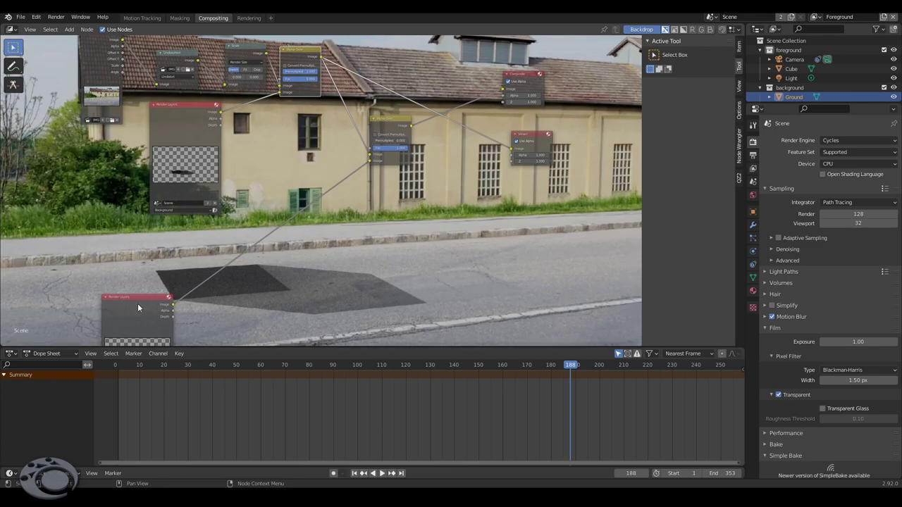
pyautogui.moveTo(137, 302); pyautogui.dragTo(305, 153)
pyautogui.moveTo(305, 153); pyautogui.dragTo(291, 154, button='middle')
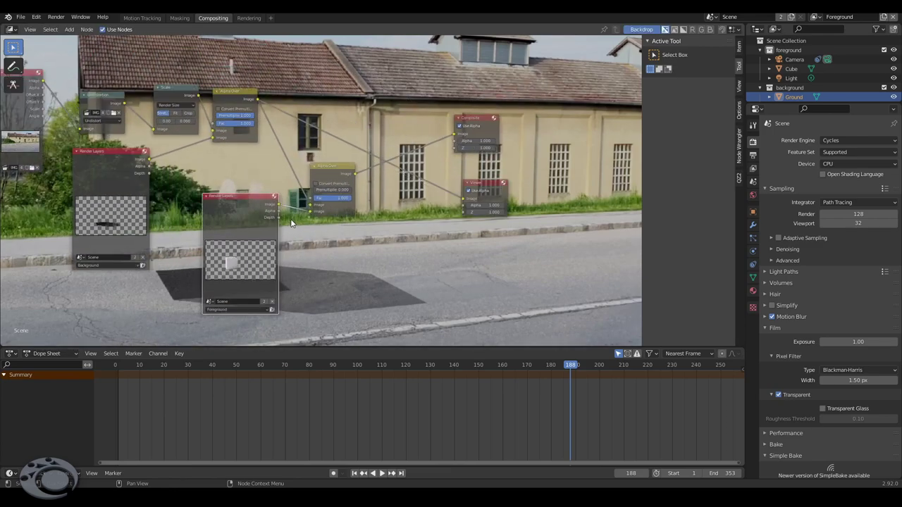
pyautogui.scroll(3, 296, 198)
pyautogui.moveTo(205, 176); pyautogui.dragTo(162, 164)
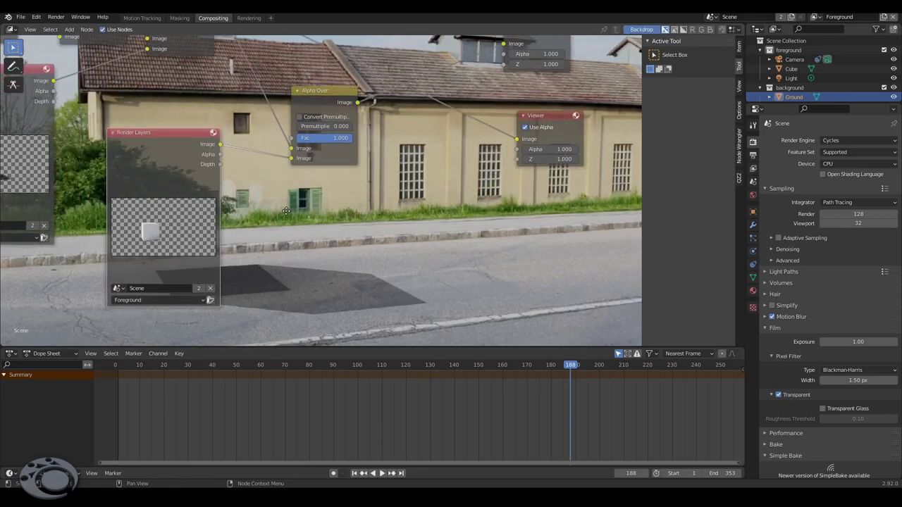
pyautogui.moveTo(286, 227); pyautogui.dragTo(225, 202, button='middle')
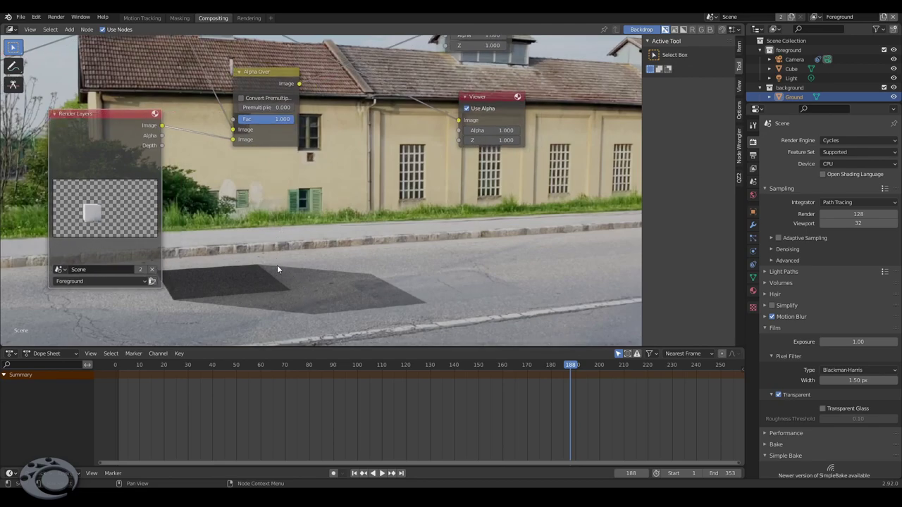
pyautogui.moveTo(271, 85); pyautogui.dragTo(277, 150, button='middle')
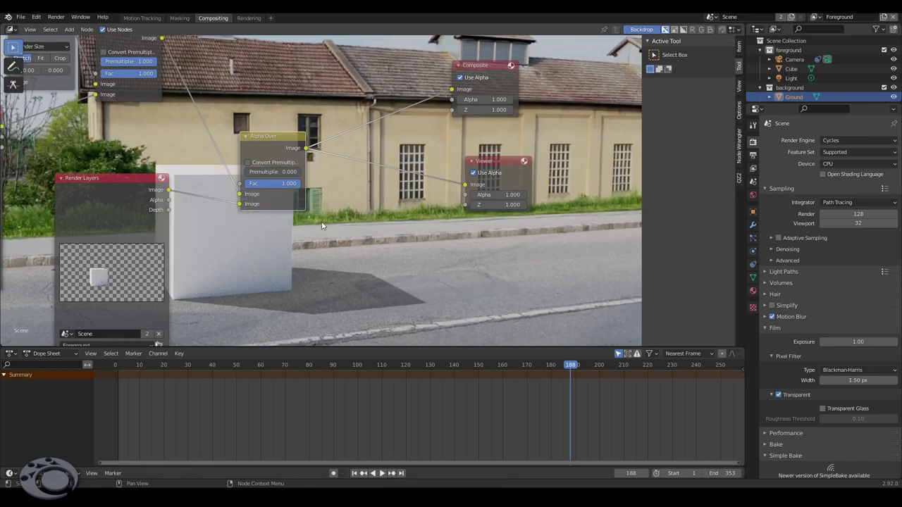
# - Connect the Foreground Image output to the Alpha Over and move the Viewer node aside
pyautogui.moveTo(345, 241)
pyautogui.mouseDown(button='middle')
pyautogui.moveTo(302, 193)
pyautogui.moveTo(236, 283)
pyautogui.mouseUp(button='middle')
pyautogui.scroll(-3, 235, 284)
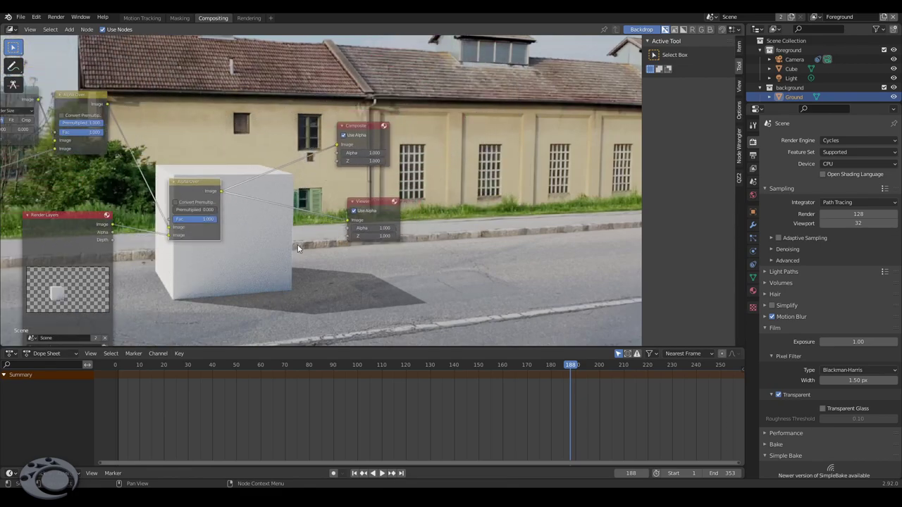
pyautogui.moveTo(379, 206); pyautogui.dragTo(492, 200)
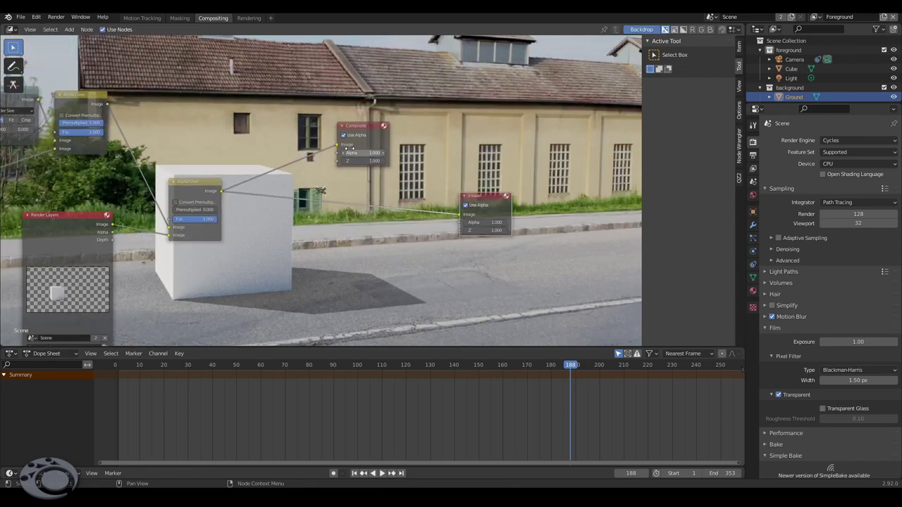
pyautogui.scroll(-2, 373, 125)
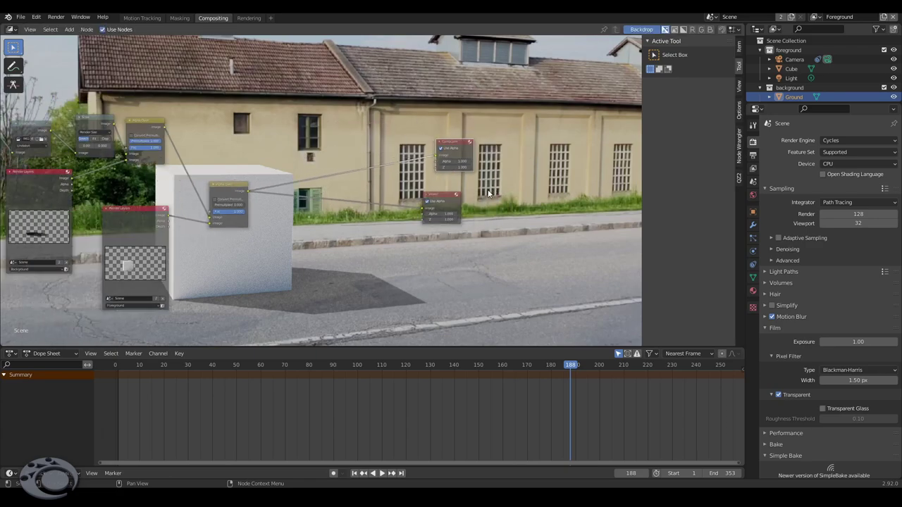
pyautogui.moveTo(232, 166)
pyautogui.mouseDown(button='middle')
pyautogui.moveTo(409, 201)
pyautogui.moveTo(332, 183)
pyautogui.mouseUp(button='middle')
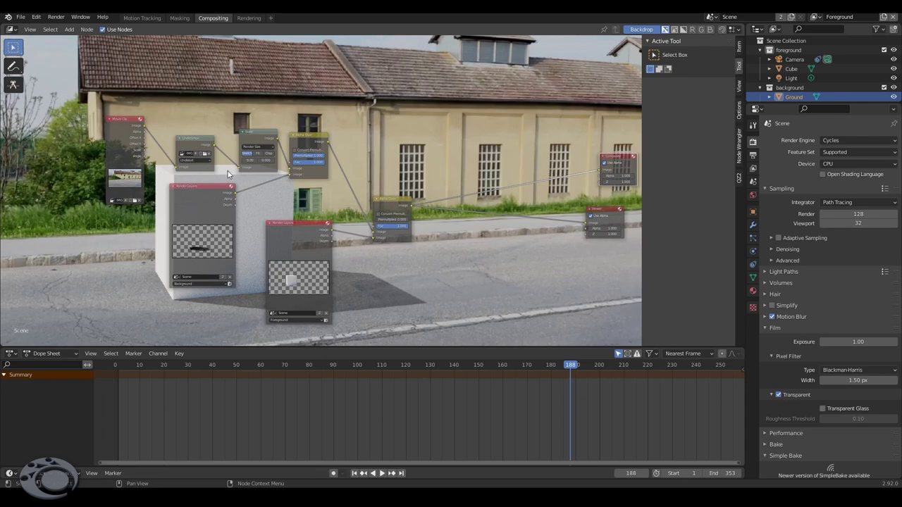
pyautogui.moveTo(210, 173); pyautogui.dragTo(134, 142, button='middle')
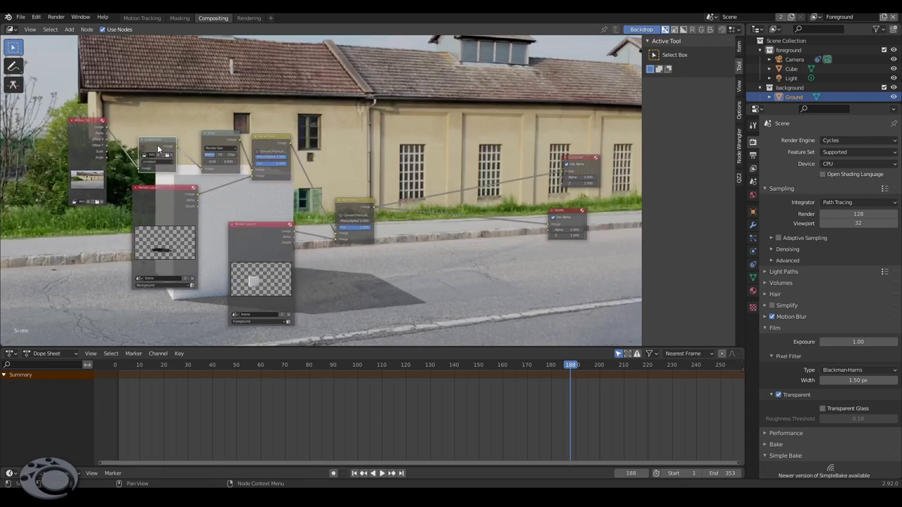
pyautogui.scroll(1, 183, 153)
pyautogui.moveTo(221, 160); pyautogui.dragTo(171, 165, button='middle')
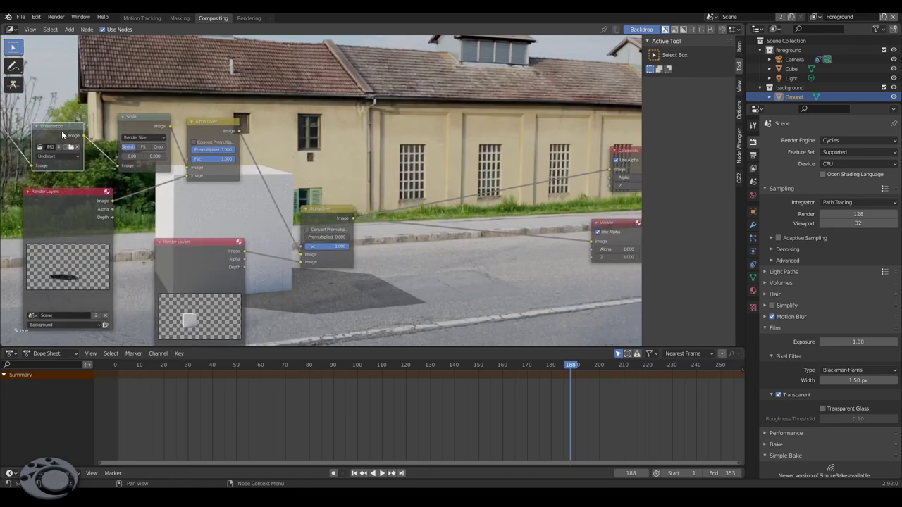
# - Duplicate the Undistortion node onto the Composite link and set the copy to Distort
pyautogui.hotkey('shift', 'd')
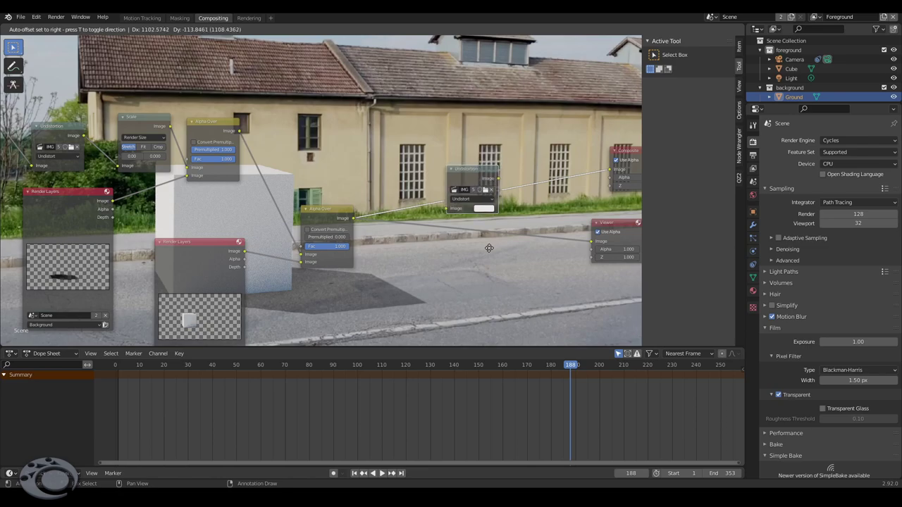
pyautogui.click(477, 185)
pyautogui.moveTo(476, 185); pyautogui.dragTo(417, 209, button='middle')
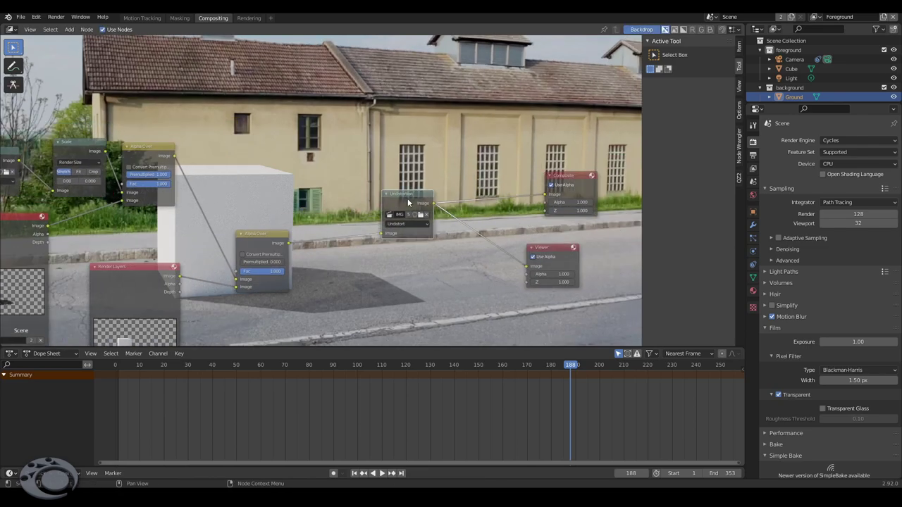
pyautogui.moveTo(407, 198); pyautogui.dragTo(377, 221)
pyautogui.scroll(2, 377, 221)
pyautogui.moveTo(384, 238); pyautogui.dragTo(358, 219, button='middle')
pyautogui.click(359, 222)
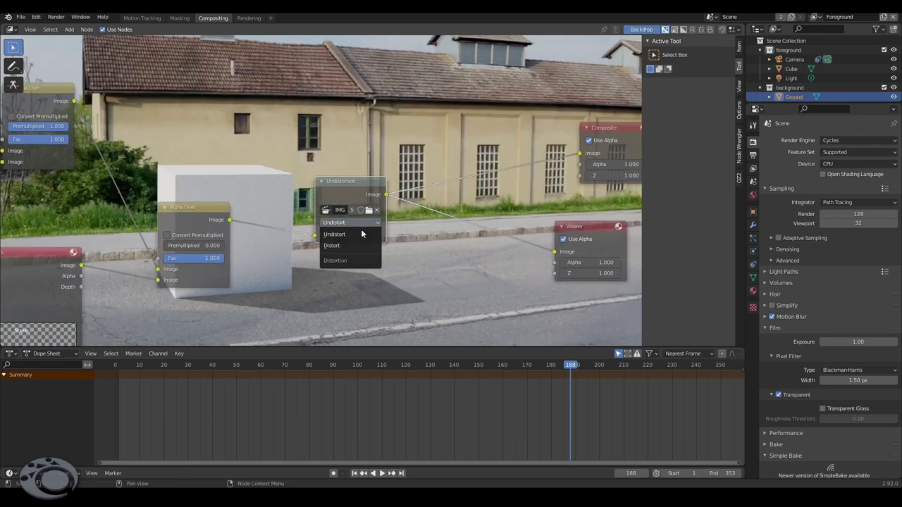
pyautogui.click(362, 243)
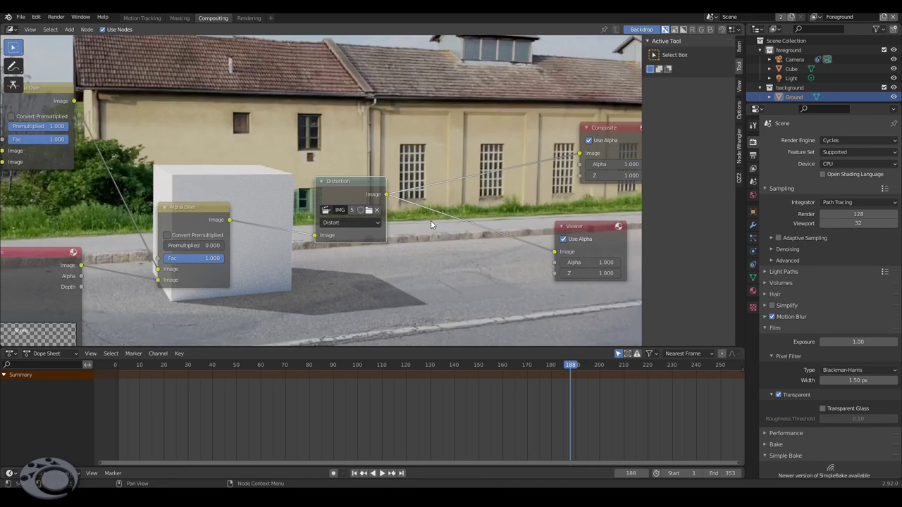
# - Shrink and re-enlarge the backdrop image, then reposition the nodes over it
pyautogui.scroll(-2, 431, 220)
pyautogui.scroll(1, 430, 221)
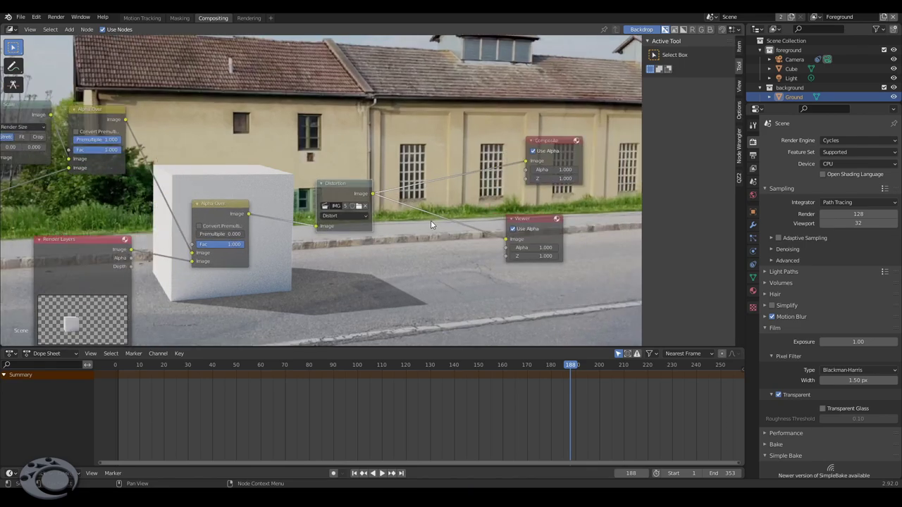
pyautogui.press('v')
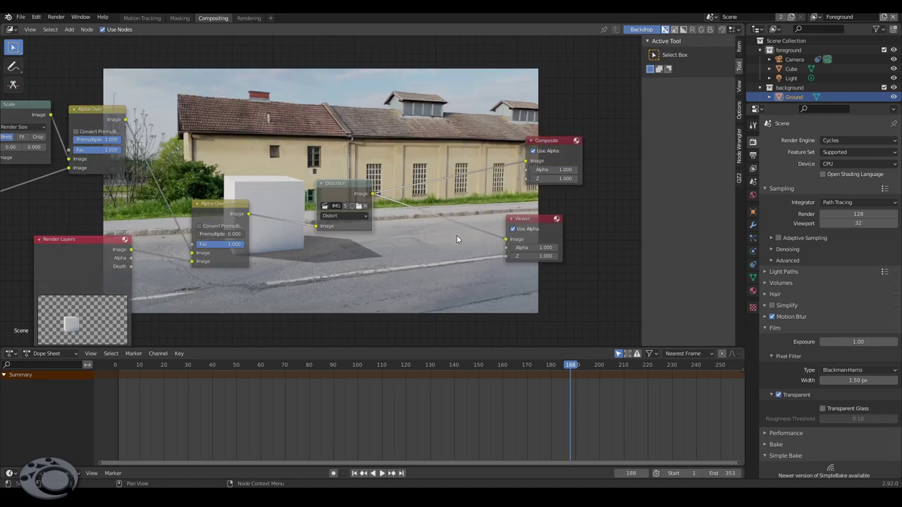
pyautogui.hotkey('alt', 'v')
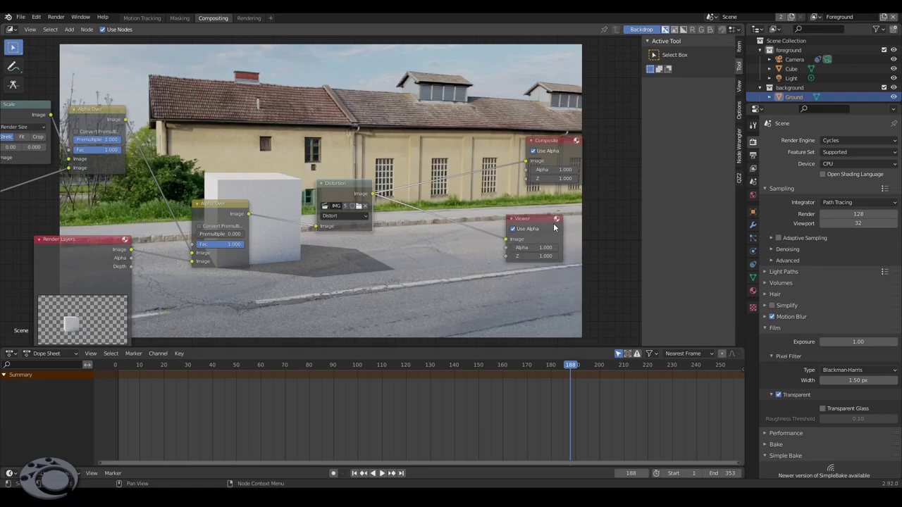
pyautogui.moveTo(447, 251)
pyautogui.mouseDown(button='middle')
pyautogui.moveTo(396, 215)
pyautogui.moveTo(422, 176)
pyautogui.mouseUp(button='middle')
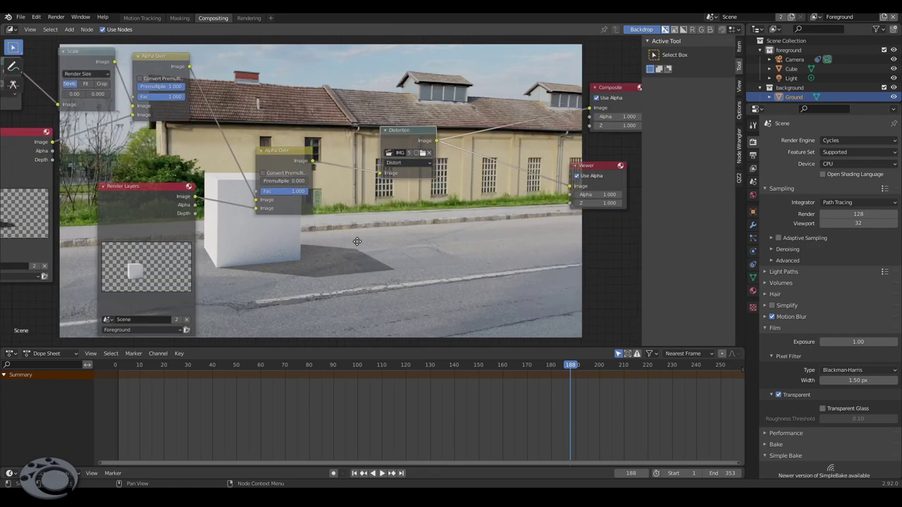
pyautogui.moveTo(394, 240); pyautogui.dragTo(354, 191, button='middle')
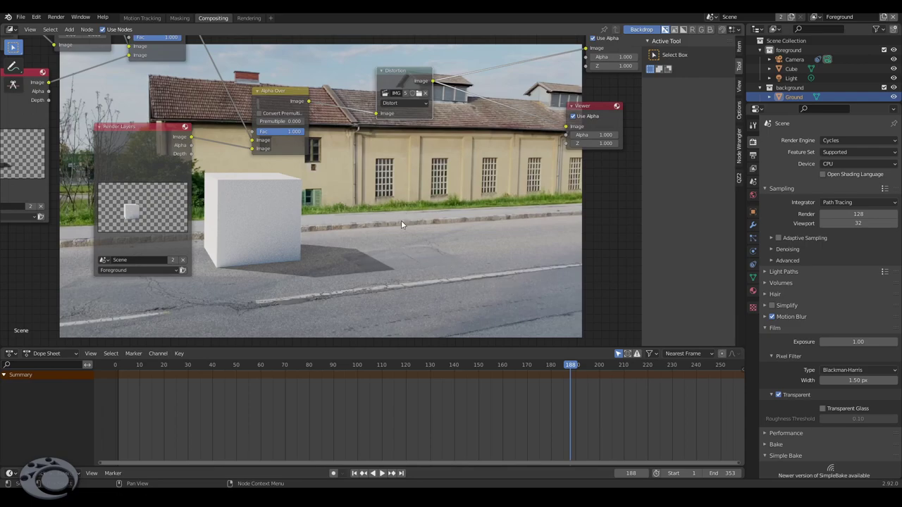
# - Move both Render Layers nodes to the left side, stacked apart
pyautogui.scroll(-2, 405, 212)
pyautogui.moveTo(412, 202)
pyautogui.mouseDown(button='middle')
pyautogui.moveTo(414, 254)
pyautogui.moveTo(479, 225)
pyautogui.mouseUp(button='middle')
pyautogui.scroll(-1, 413, 254)
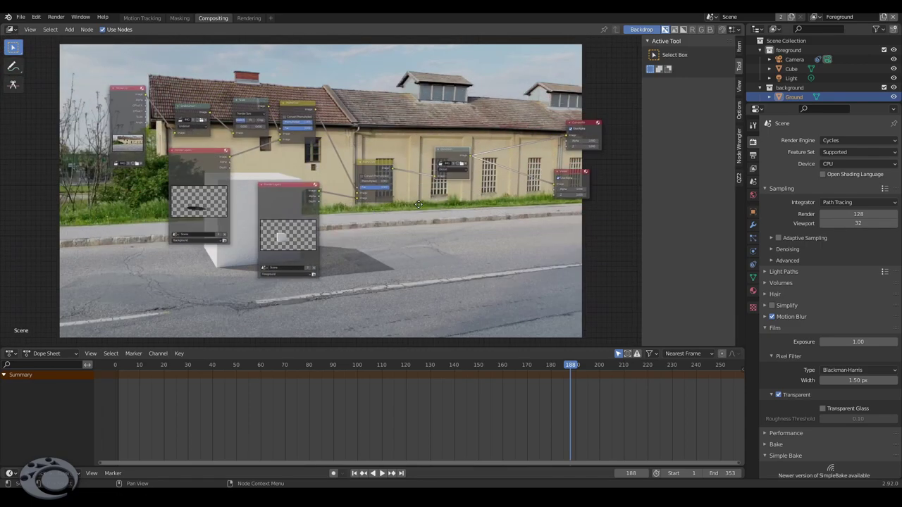
pyautogui.moveTo(220, 162)
pyautogui.mouseDown()
pyautogui.moveTo(199, 184)
pyautogui.moveTo(157, 187)
pyautogui.mouseUp()
pyautogui.scroll(-1, 231, 197)
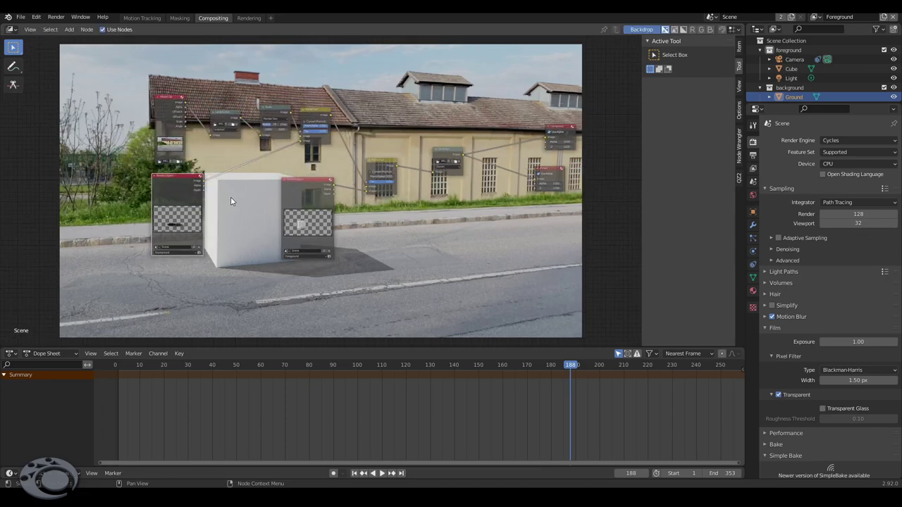
pyautogui.keyDown('shift'); pyautogui.moveTo(230, 196); pyautogui.dragTo(222, 171, button='middle'); pyautogui.keyUp('shift')
pyautogui.moveTo(289, 176); pyautogui.dragTo(161, 274)
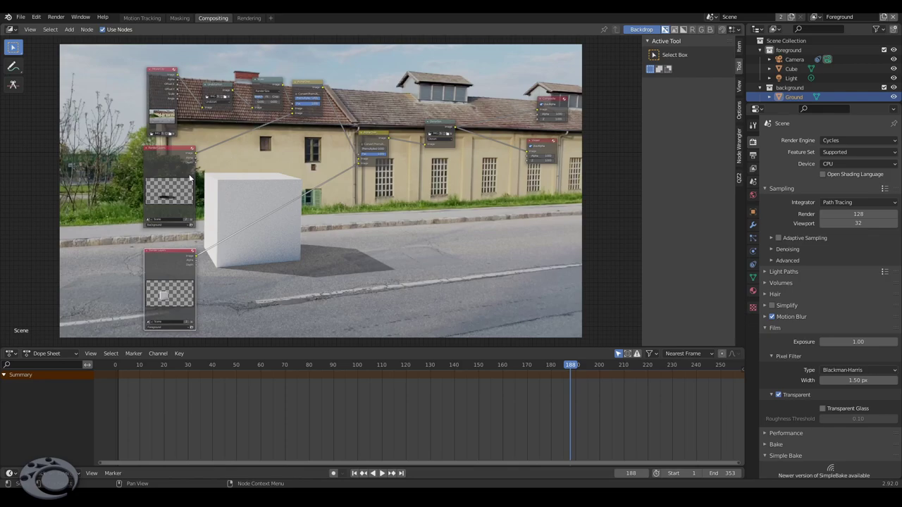
pyautogui.moveTo(158, 163); pyautogui.dragTo(158, 166)
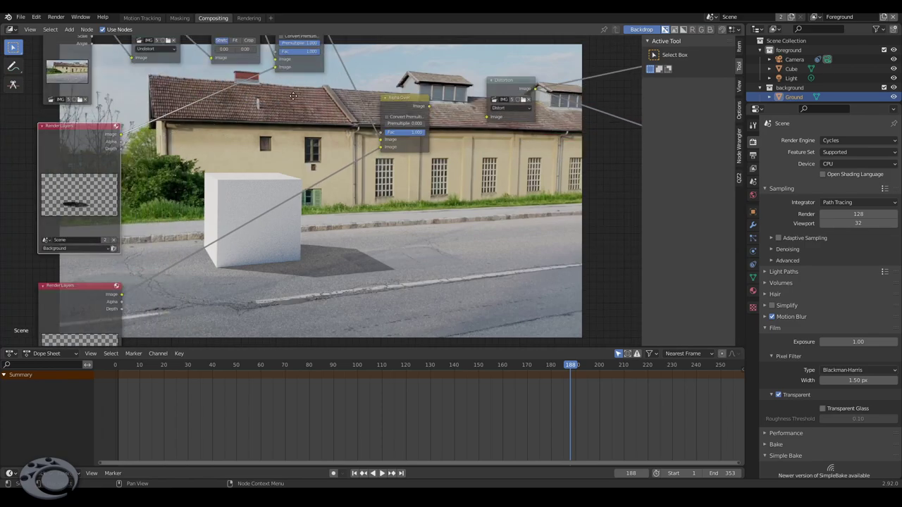
pyautogui.moveTo(292, 95); pyautogui.dragTo(313, 137, button='middle')
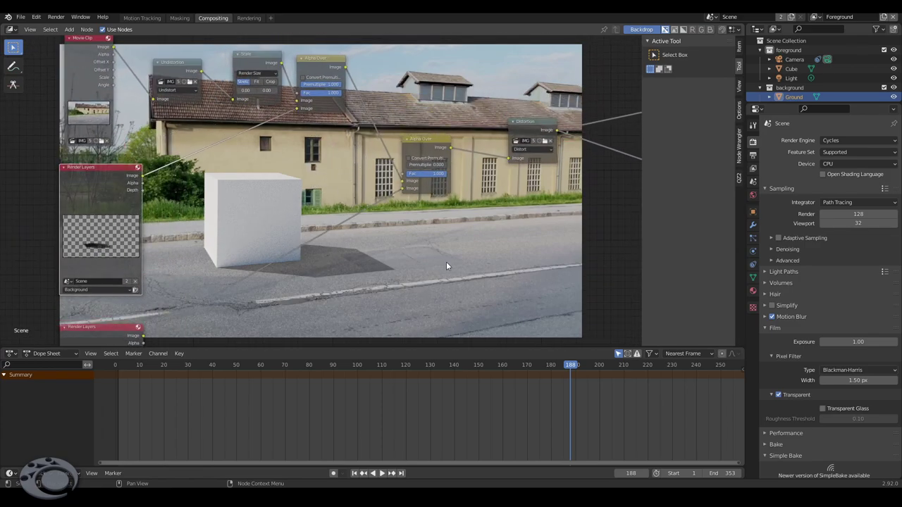
pyautogui.moveTo(310, 238); pyautogui.dragTo(244, 291, button='middle')
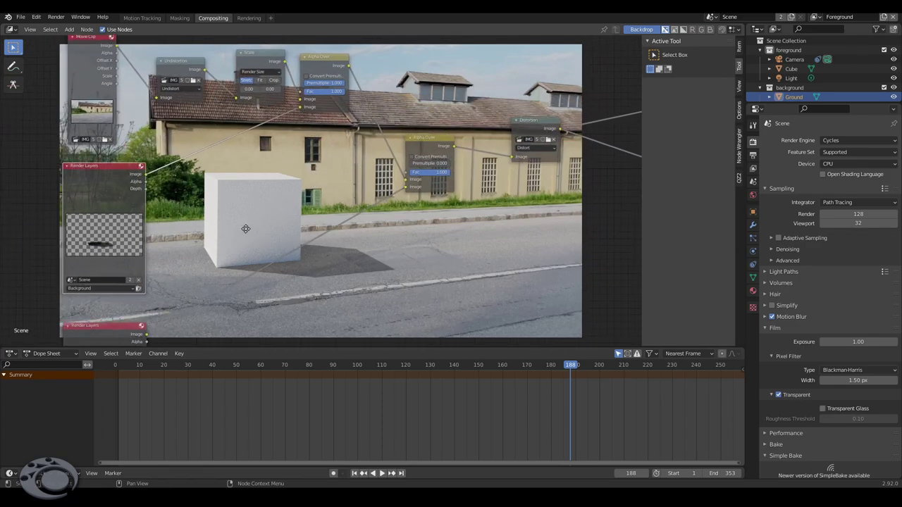
pyautogui.scroll(2, 253, 251)
pyautogui.scroll(2, 311, 144)
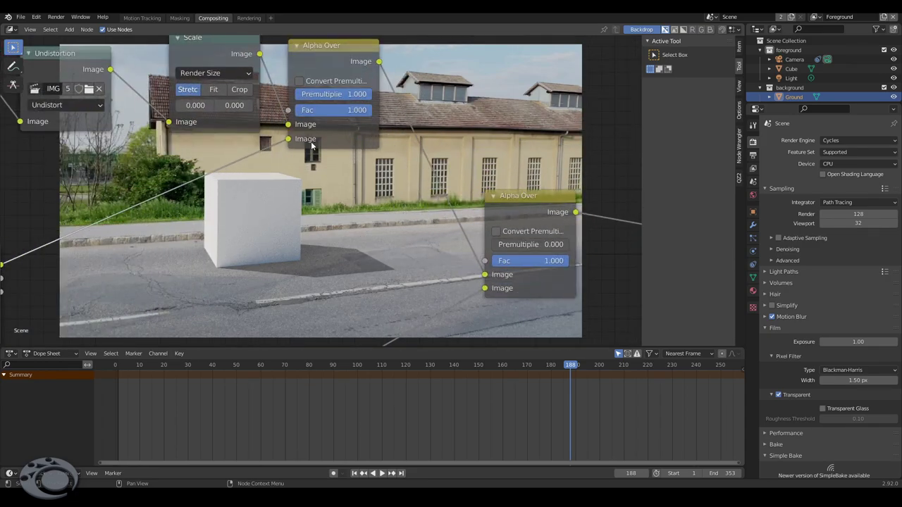
pyautogui.click(336, 110)
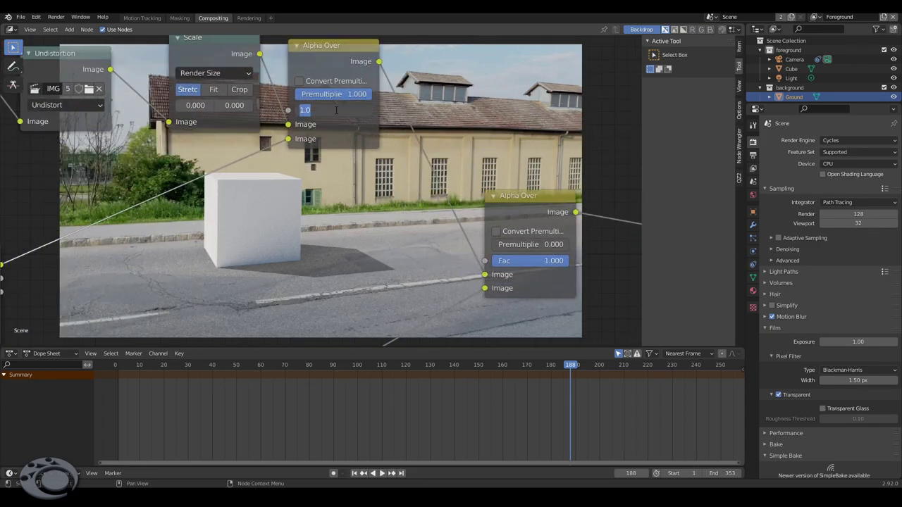
pyautogui.write('2')
pyautogui.press('Return')
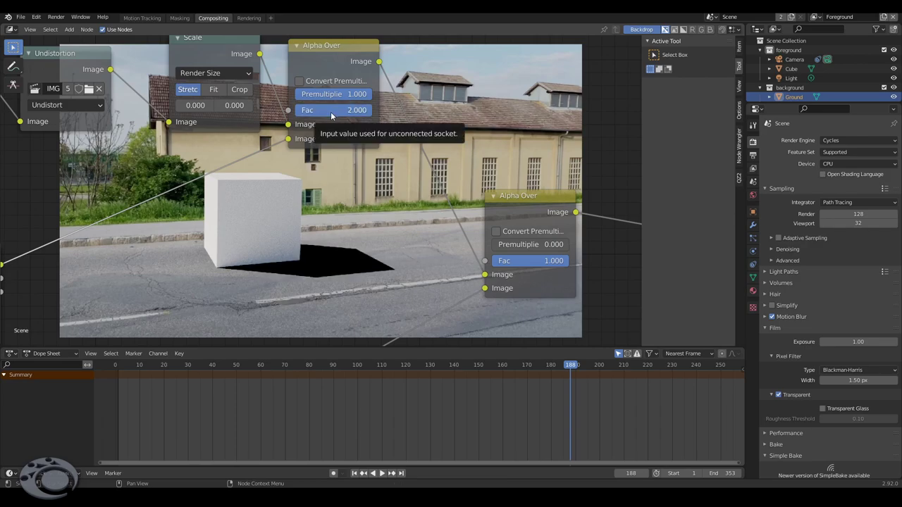
pyautogui.moveTo(331, 111); pyautogui.dragTo(303, 112)
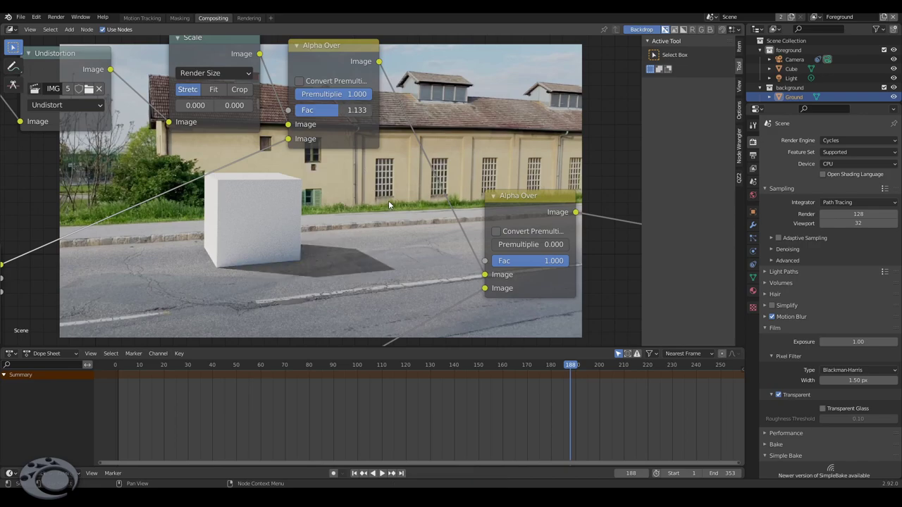
pyautogui.moveTo(334, 110)
pyautogui.mouseDown()
pyautogui.moveTo(324, 111)
pyautogui.moveTo(338, 112)
pyautogui.mouseUp()
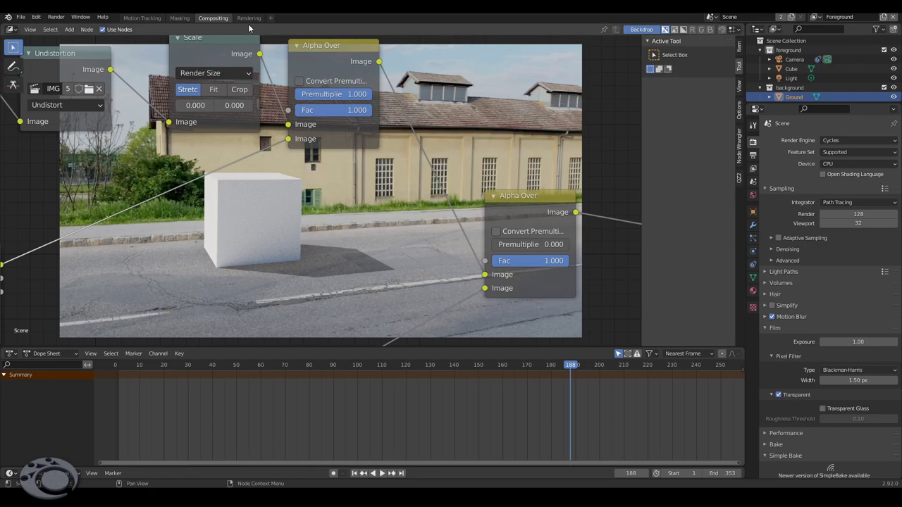
# - In Motion Tracking, toggle the background collection's Holdout to restore the cube's shadow
pyautogui.click(141, 17)
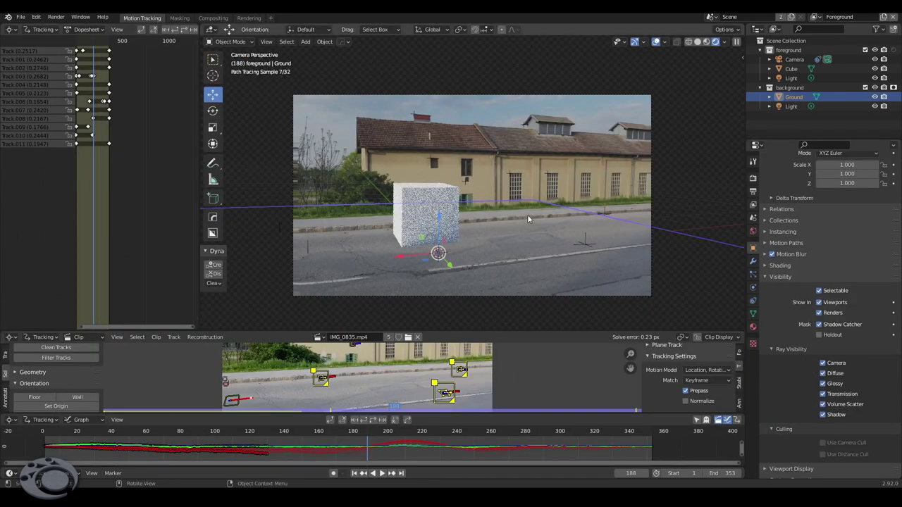
pyautogui.moveTo(540, 181)
pyautogui.mouseDown(button='middle')
pyautogui.moveTo(482, 203)
pyautogui.moveTo(528, 210)
pyautogui.mouseUp(button='middle')
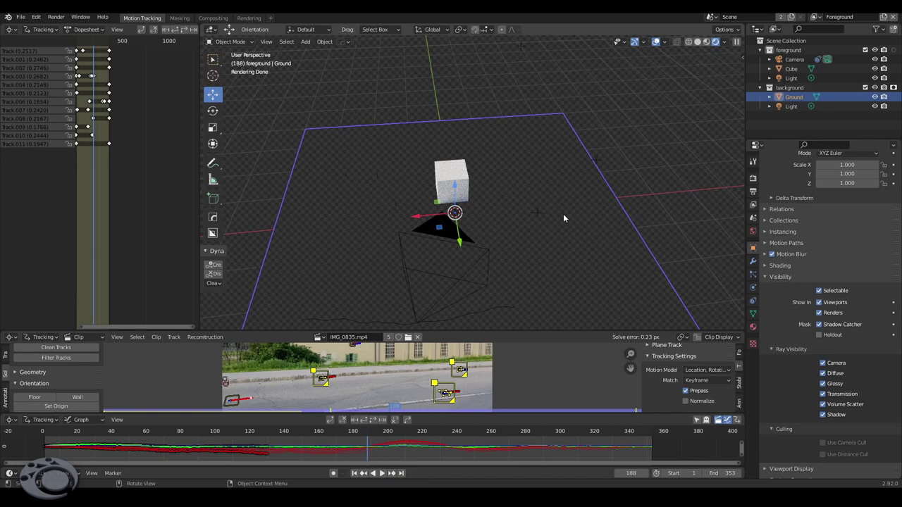
pyautogui.click(892, 87)
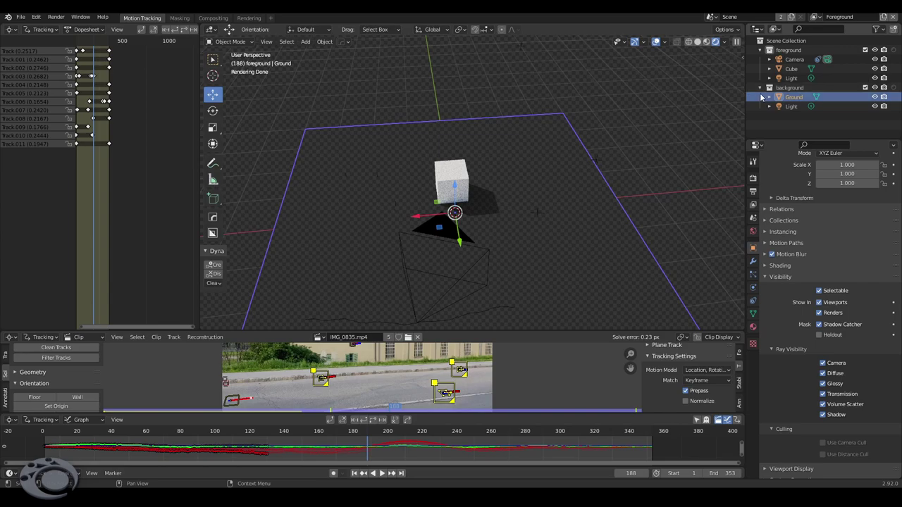
pyautogui.click(893, 87)
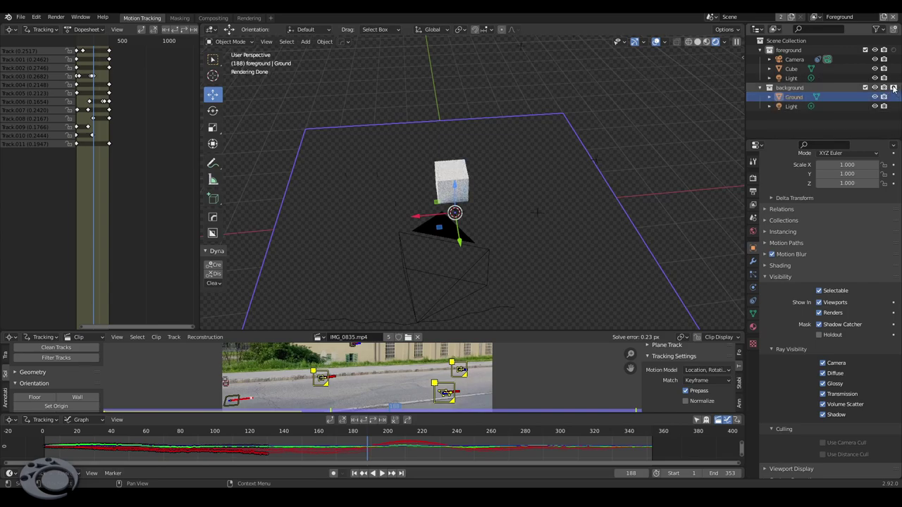
pyautogui.click(892, 87)
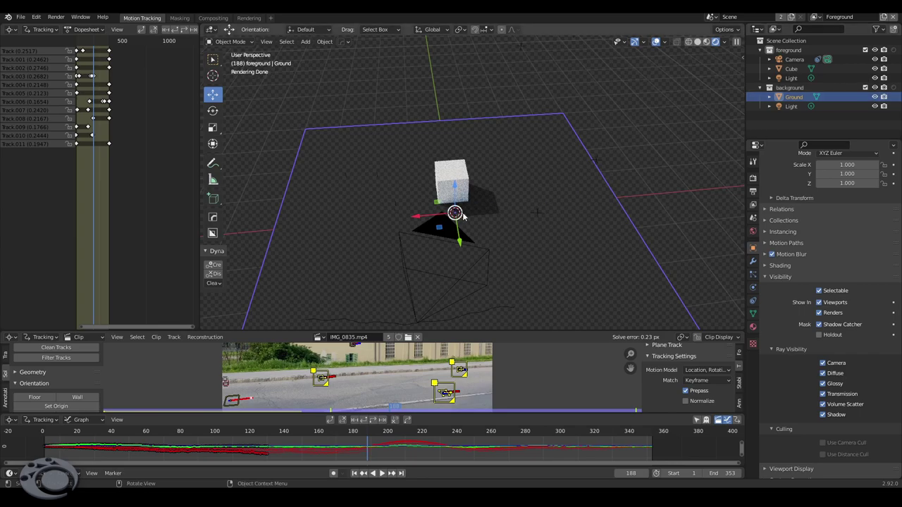
# - Return to camera view with Numpad 0 and enlarge it over the footage
pyautogui.moveTo(533, 183); pyautogui.dragTo(546, 182, button='middle')
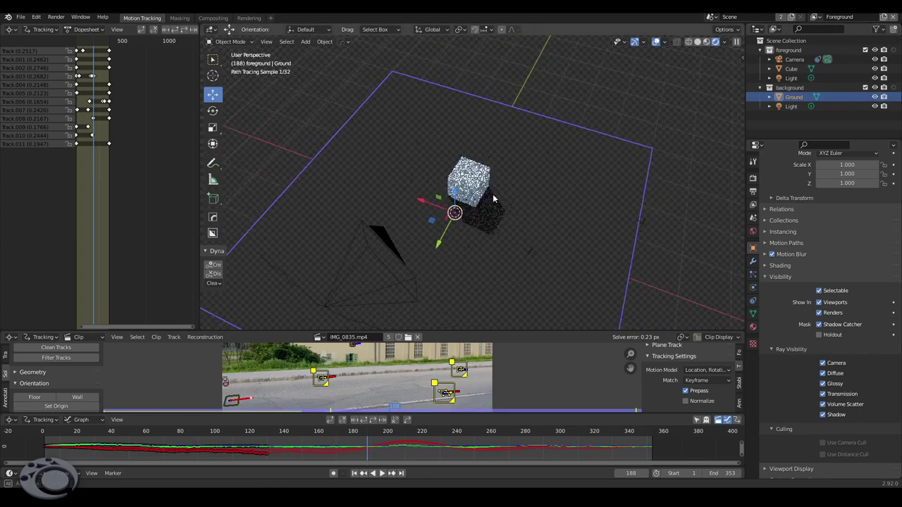
pyautogui.press('KP_0')
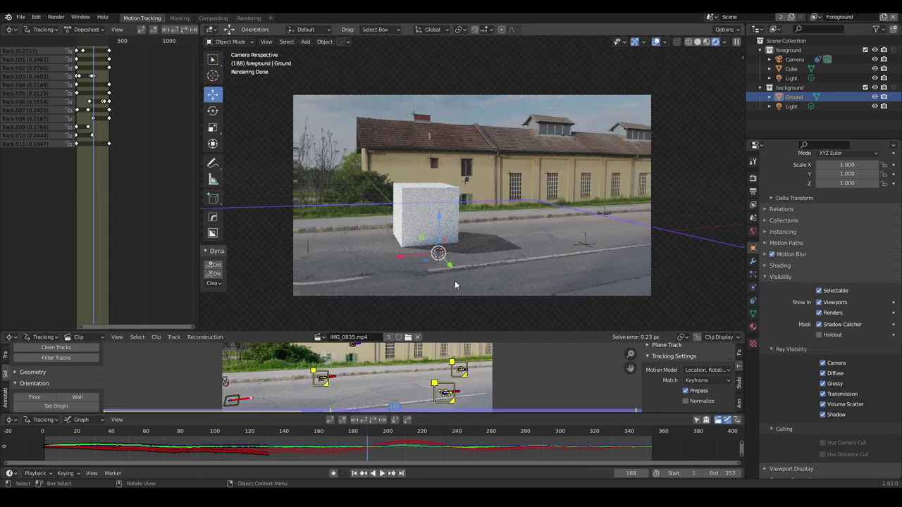
pyautogui.scroll(2, 550, 232)
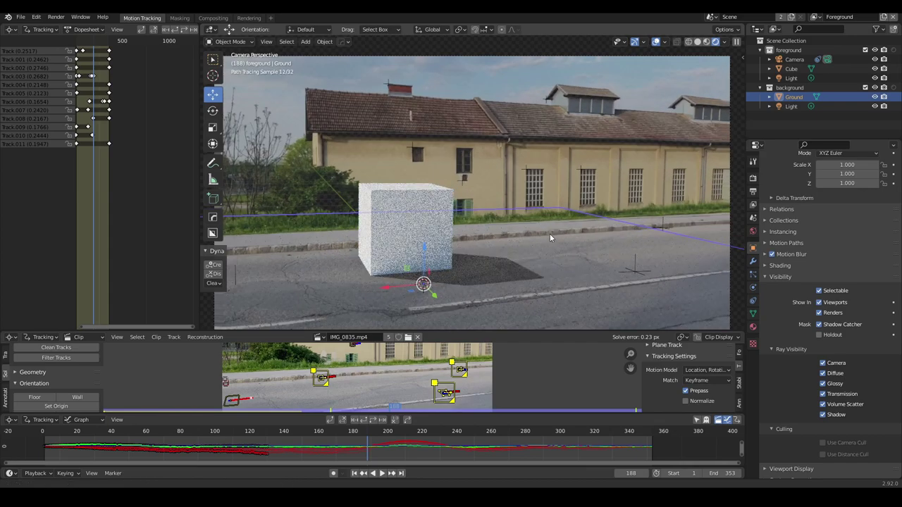
pyautogui.keyDown('shift'); pyautogui.moveTo(549, 233); pyautogui.dragTo(574, 199, button='middle'); pyautogui.keyUp('shift')
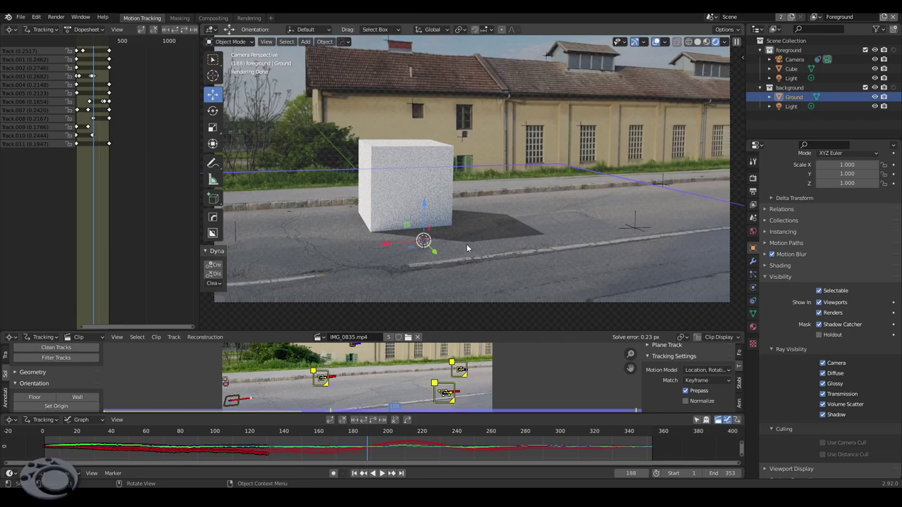
# - Disable HDRI and set the World colour to pale lavender (H 0.649, S 0.275, V 0.774)
pyautogui.click(753, 235)
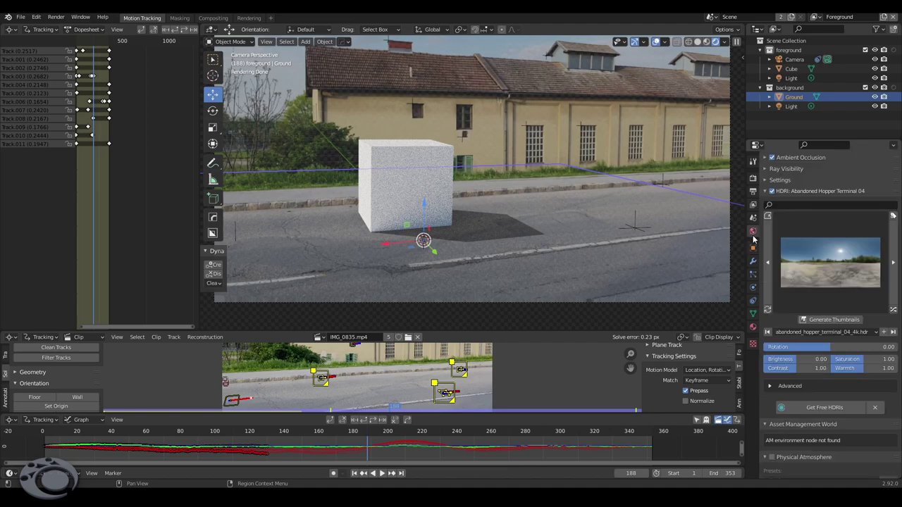
pyautogui.click(771, 191)
pyautogui.scroll(4, 836, 252)
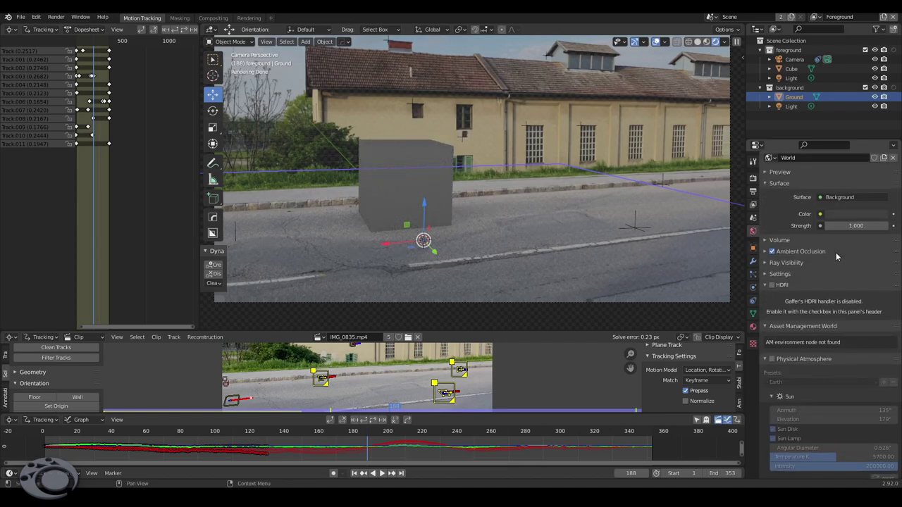
pyautogui.click(853, 213)
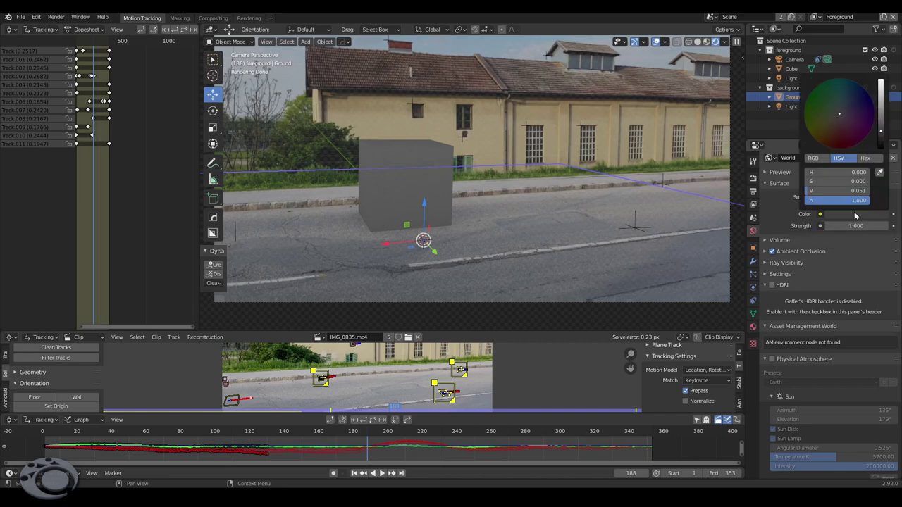
pyautogui.moveTo(881, 127)
pyautogui.mouseDown()
pyautogui.moveTo(881, 98)
pyautogui.moveTo(844, 110)
pyautogui.moveTo(880, 85)
pyautogui.mouseUp()
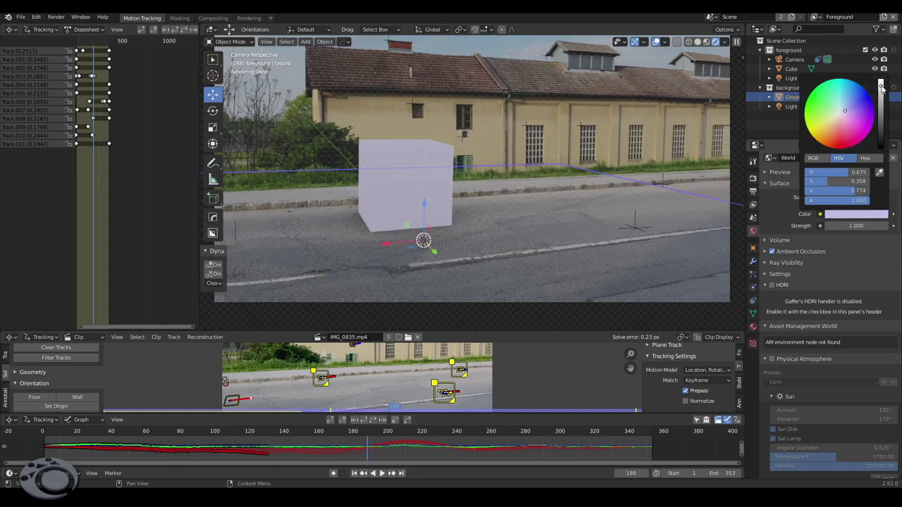
pyautogui.moveTo(843, 118); pyautogui.dragTo(844, 112)
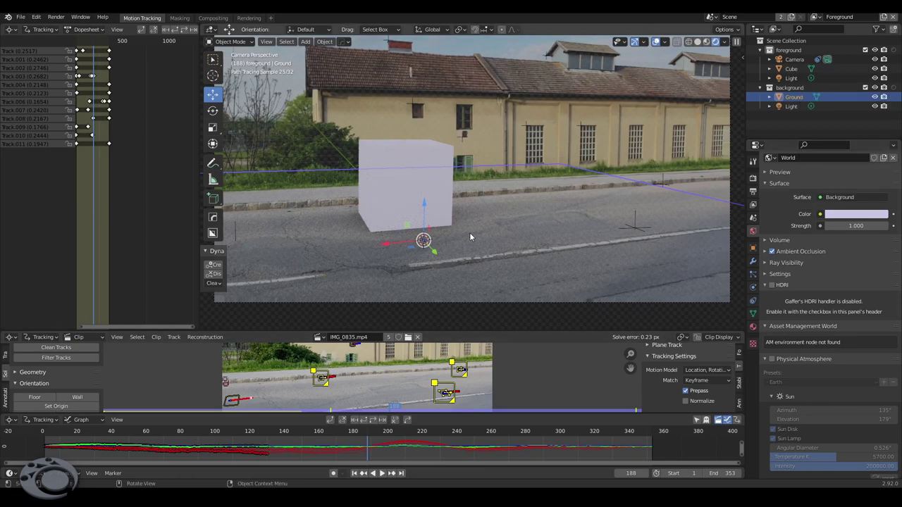
pyautogui.hotkey('shift', 'a')
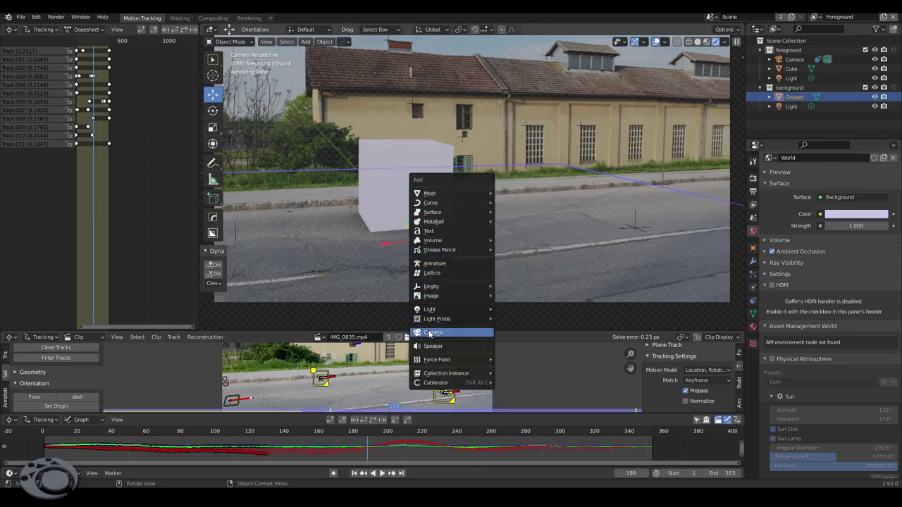
pyautogui.moveTo(430, 309)
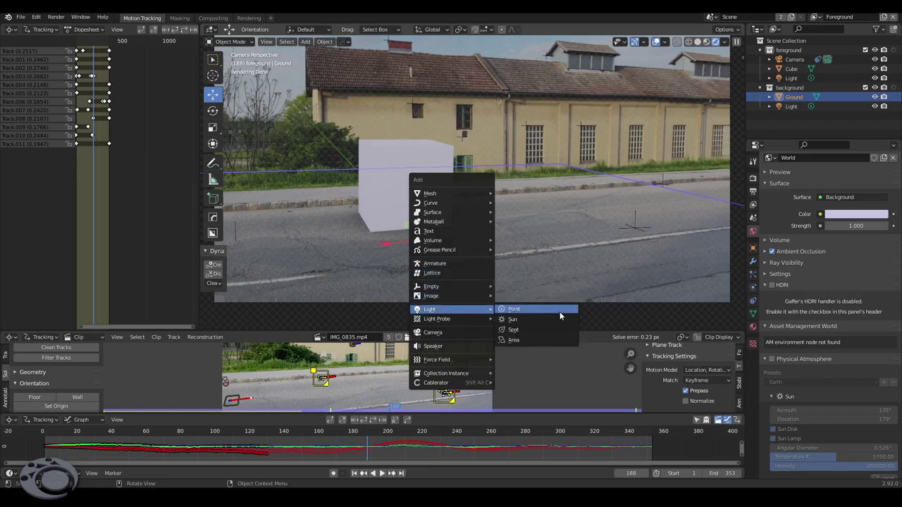
# - Add a Sun light and raise it along Z above the cube
pyautogui.click(547, 320)
pyautogui.moveTo(553, 283)
pyautogui.mouseDown(button='middle')
pyautogui.moveTo(566, 243)
pyautogui.moveTo(559, 240)
pyautogui.moveTo(484, 293)
pyautogui.mouseUp(button='middle')
pyautogui.press('g')
pyautogui.press('z')
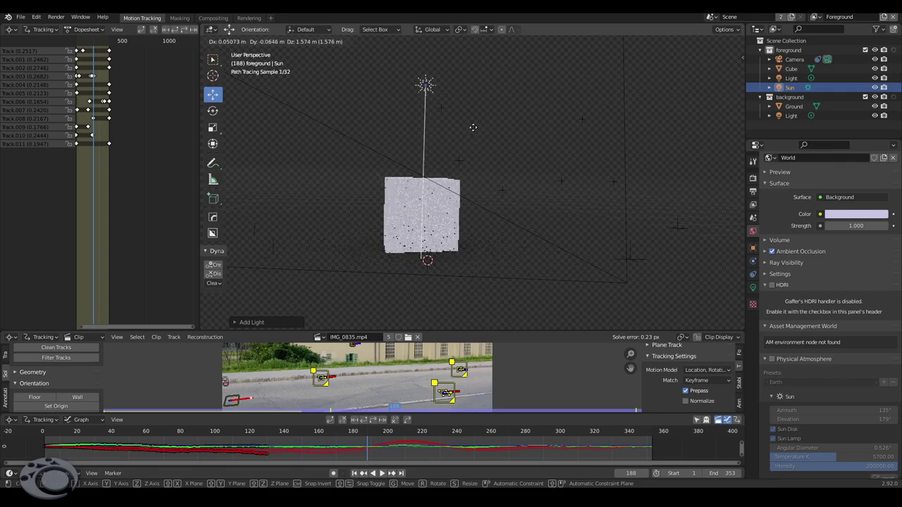
pyautogui.click(472, 131)
pyautogui.moveTo(473, 131)
pyautogui.mouseDown(button='middle')
pyautogui.moveTo(512, 173)
pyautogui.moveTo(404, 159)
pyautogui.moveTo(413, 147)
pyautogui.moveTo(401, 207)
pyautogui.moveTo(417, 195)
pyautogui.mouseUp(button='middle')
# - Rotate the Sun, switch to camera view, and nudge its Strength up to about 1.1
pyautogui.press('r')
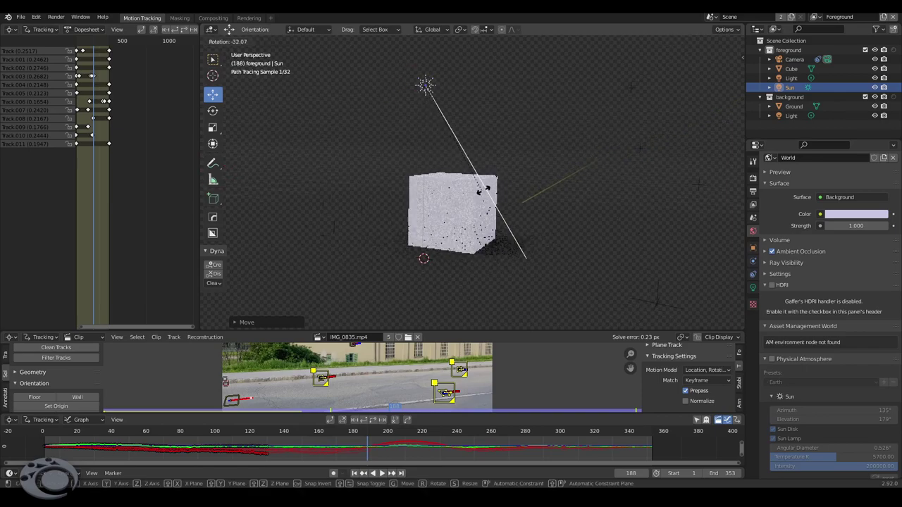
pyautogui.click(530, 158)
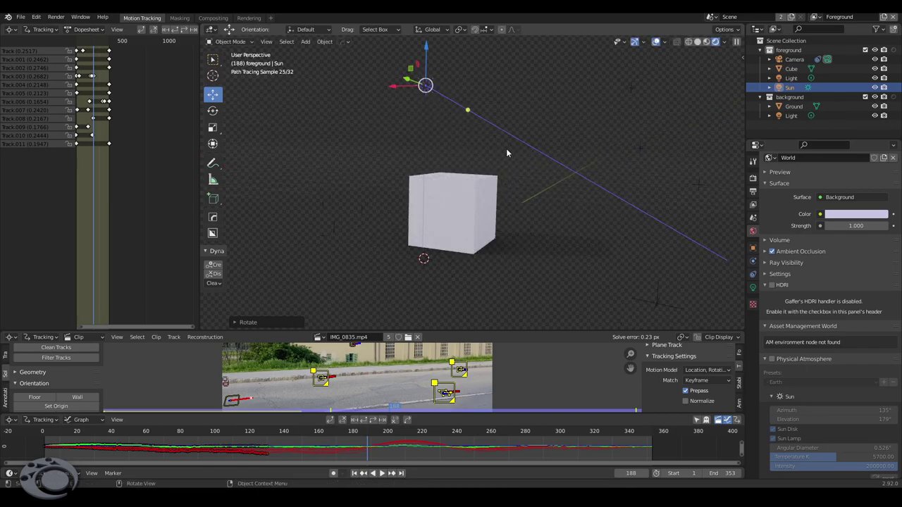
pyautogui.press('KP_0')
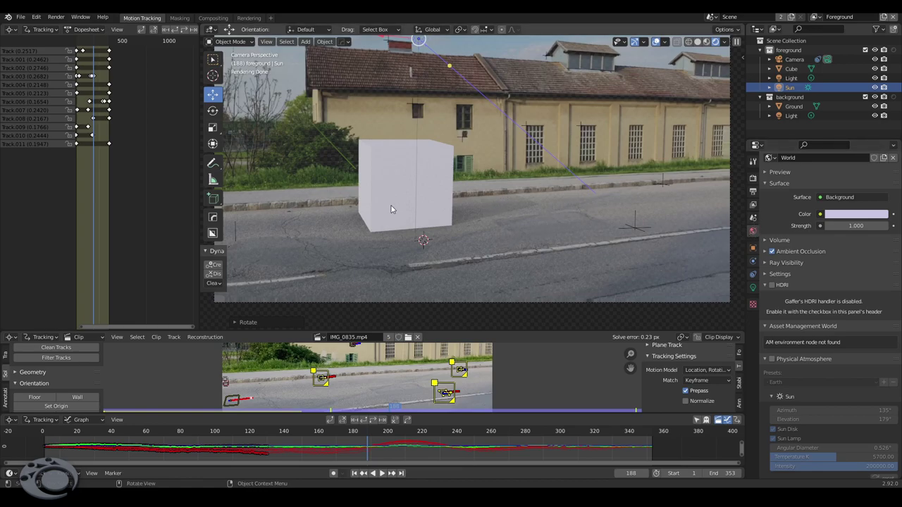
pyautogui.click(752, 287)
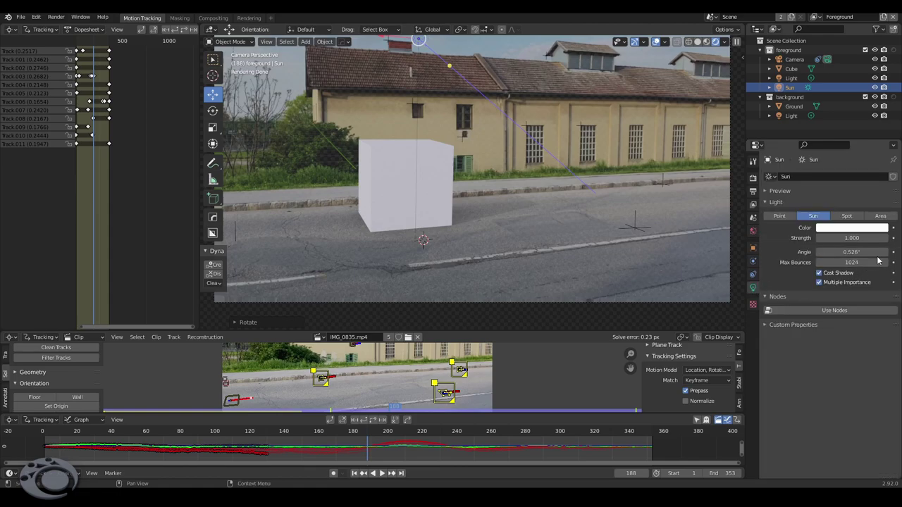
pyautogui.click(886, 239)
pyautogui.click(886, 238)
pyautogui.click(886, 238)
pyautogui.click(886, 238)
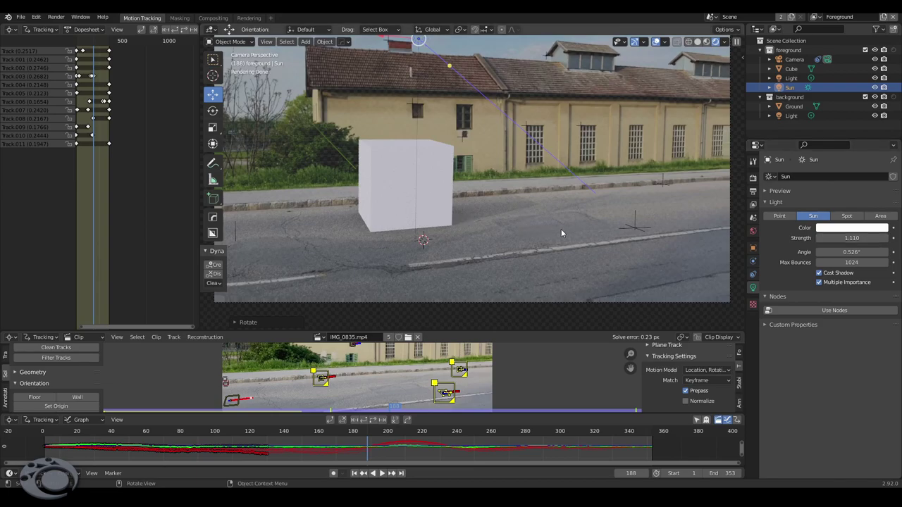
# - Re-aim the Sun with rotations around the Z, X and Y axes
pyautogui.press('r')
pyautogui.press('z')
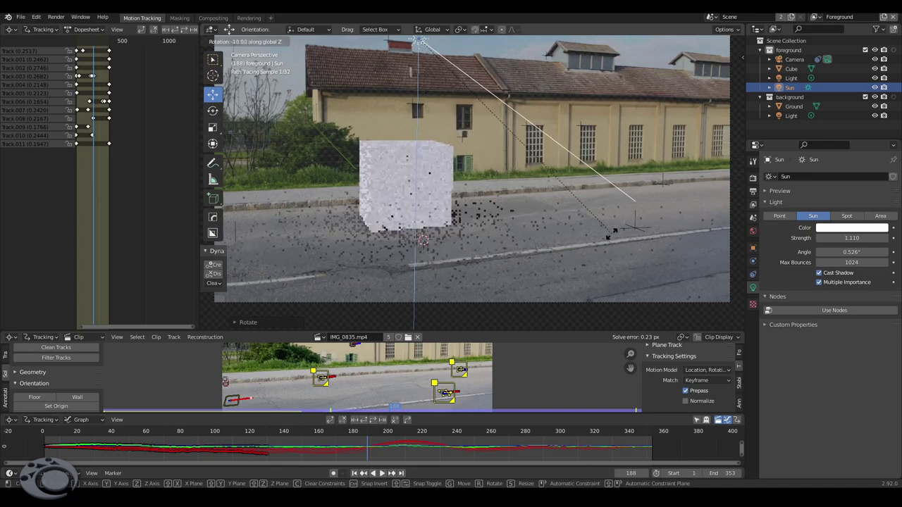
pyautogui.click(570, 286)
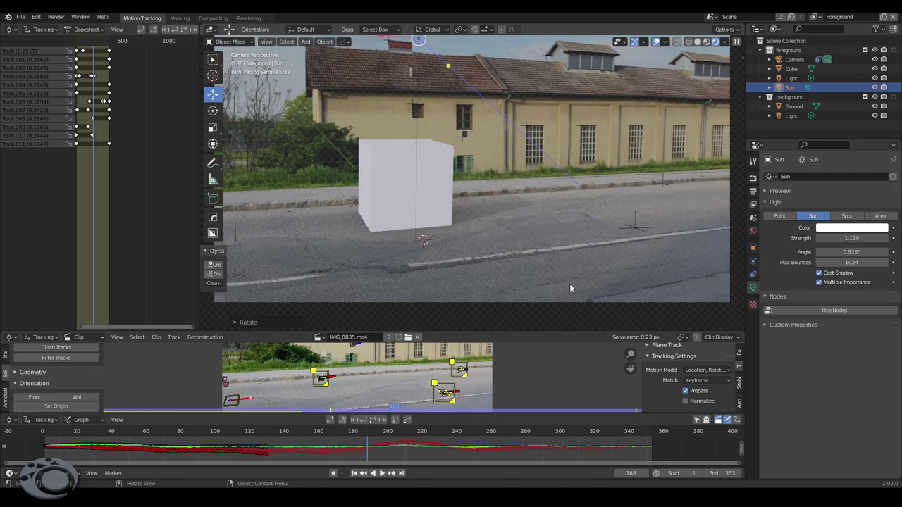
pyautogui.press('r')
pyautogui.press('x')
pyautogui.press('x')
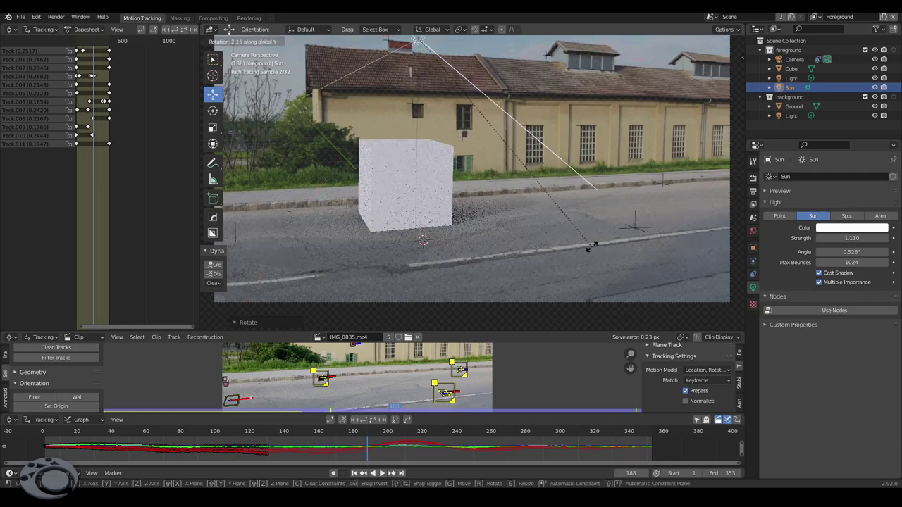
pyautogui.press('y')
pyautogui.press('y')
pyautogui.press('y')
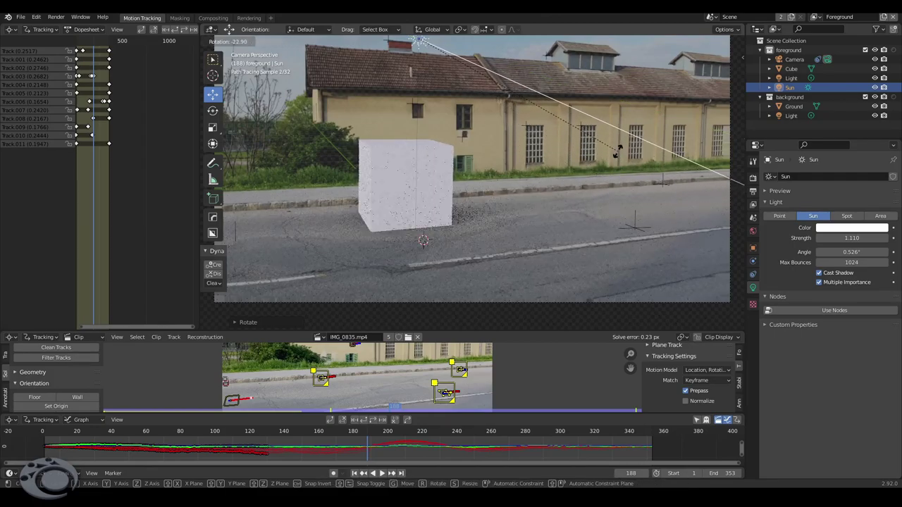
pyautogui.press('z')
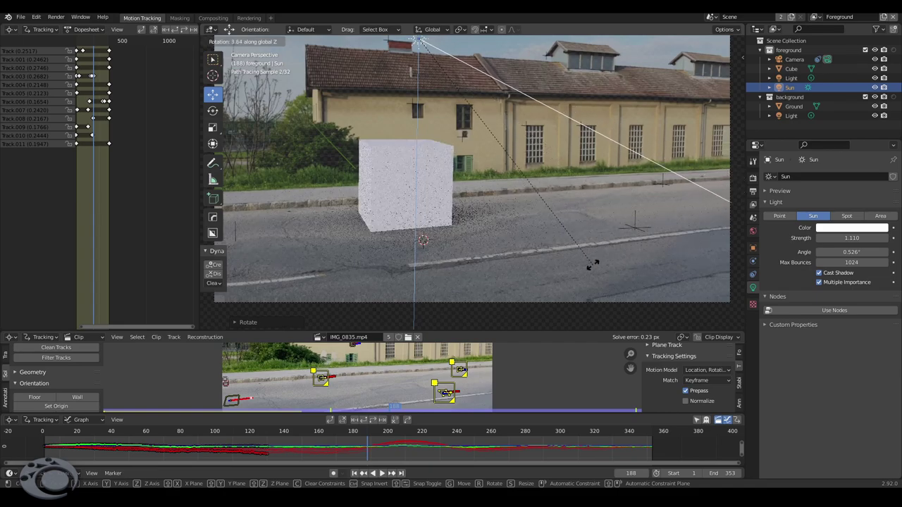
pyautogui.click(592, 264)
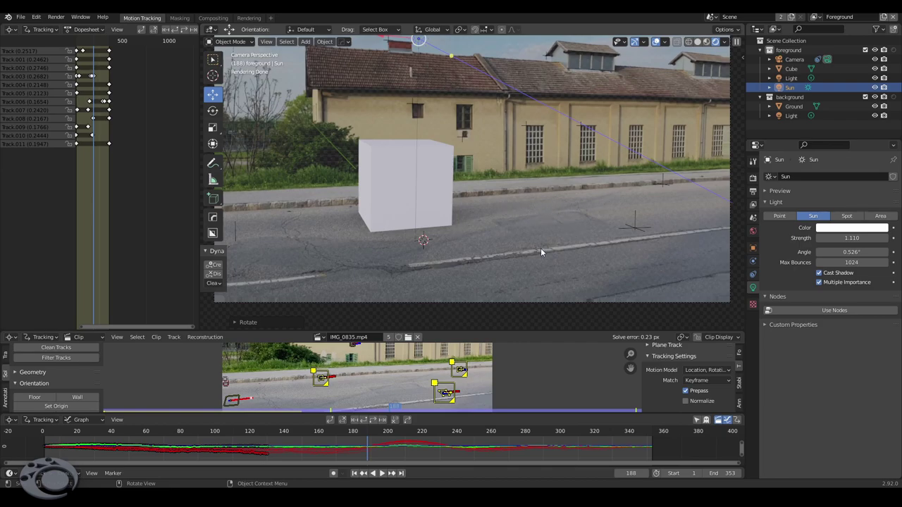
# - Try a Sun strength of 10, then drag it down to 3.7
pyautogui.moveTo(851, 238); pyautogui.dragTo(870, 238)
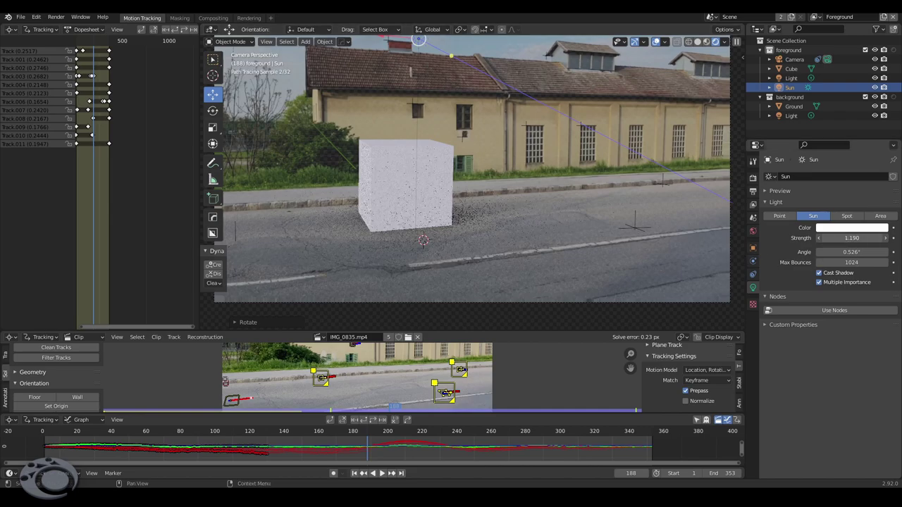
pyautogui.write('10')
pyautogui.press('Return')
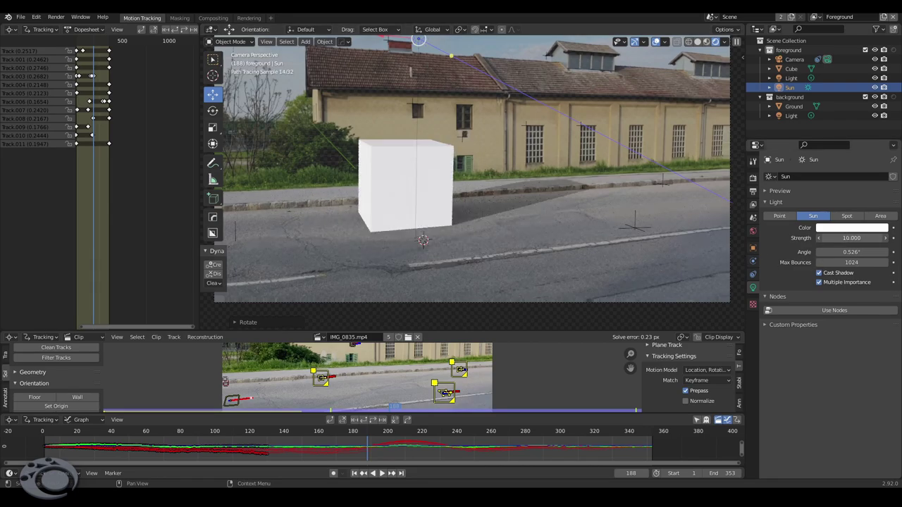
pyautogui.moveTo(851, 237); pyautogui.dragTo(782, 238)
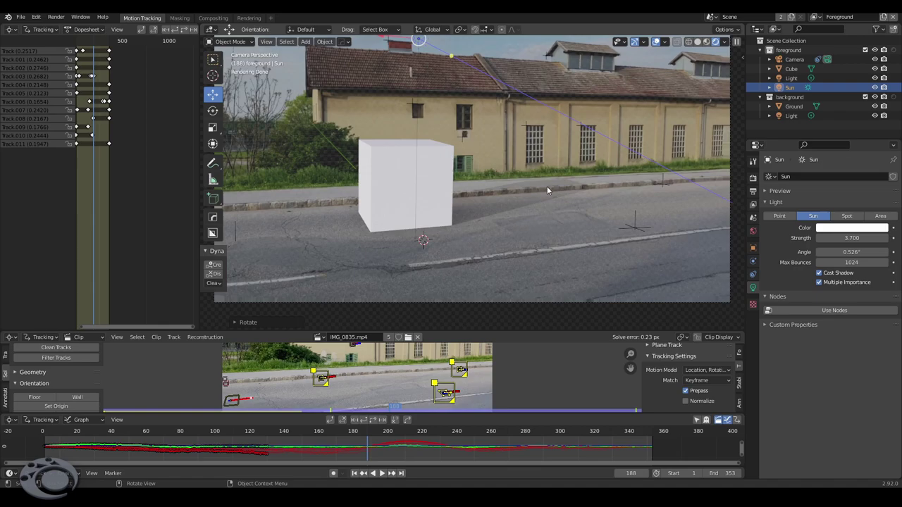
# - Frame the curb in the camera view and select the Ground plane
pyautogui.scroll(2, 555, 194)
pyautogui.scroll(3, 554, 195)
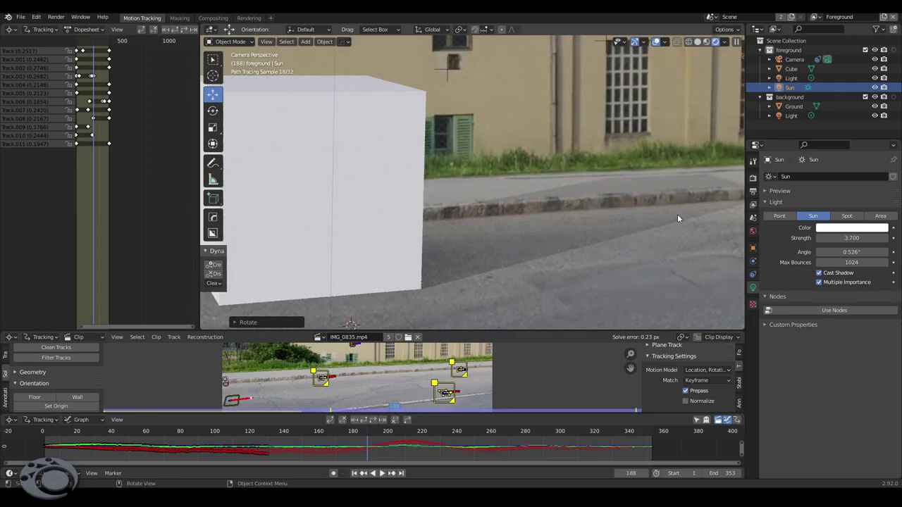
pyautogui.keyDown('shift'); pyautogui.moveTo(677, 214); pyautogui.dragTo(589, 208, button='middle'); pyautogui.keyUp('shift')
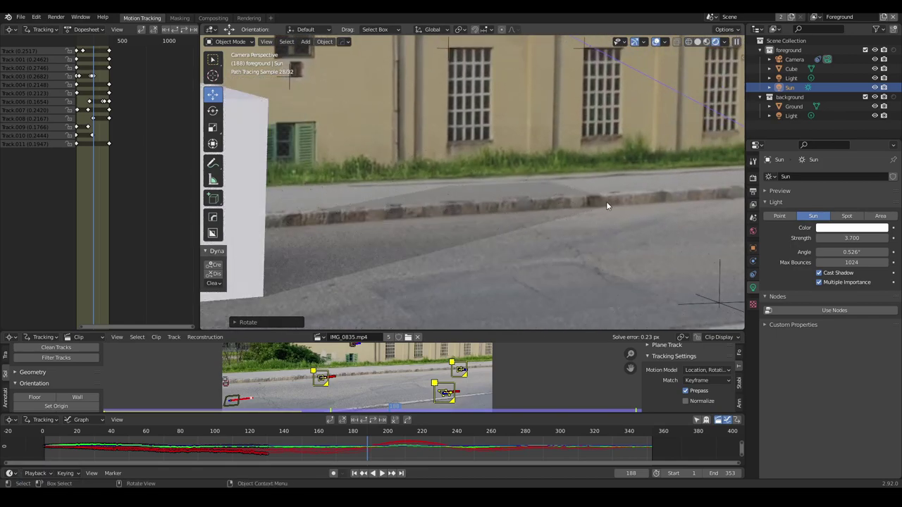
pyautogui.scroll(2, 655, 192)
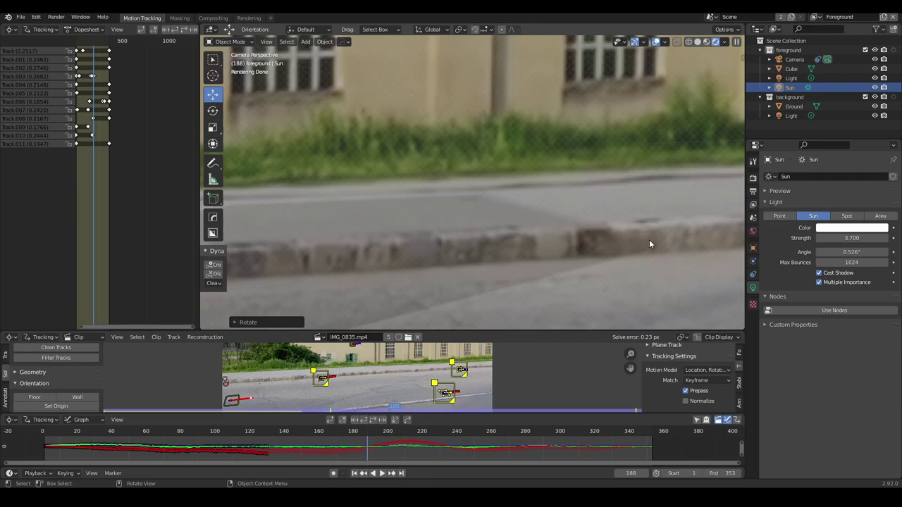
pyautogui.scroll(-3, 651, 218)
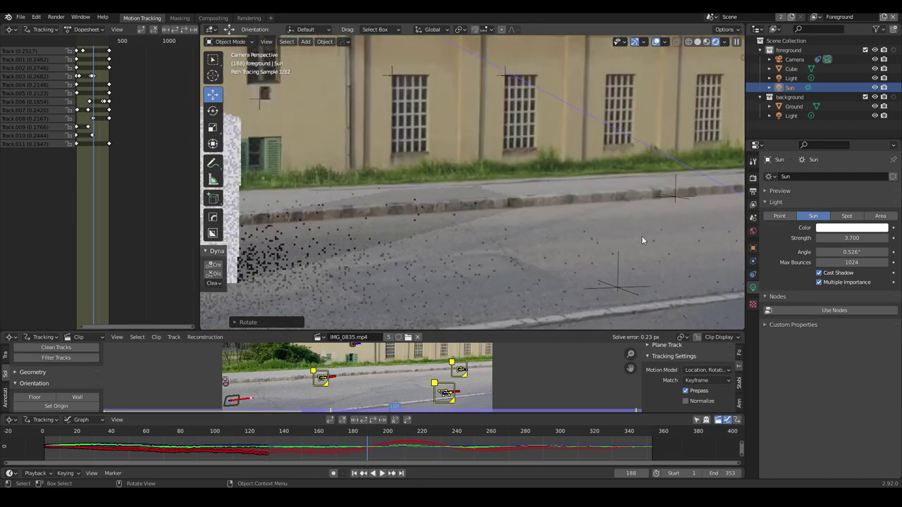
pyautogui.scroll(-2, 641, 235)
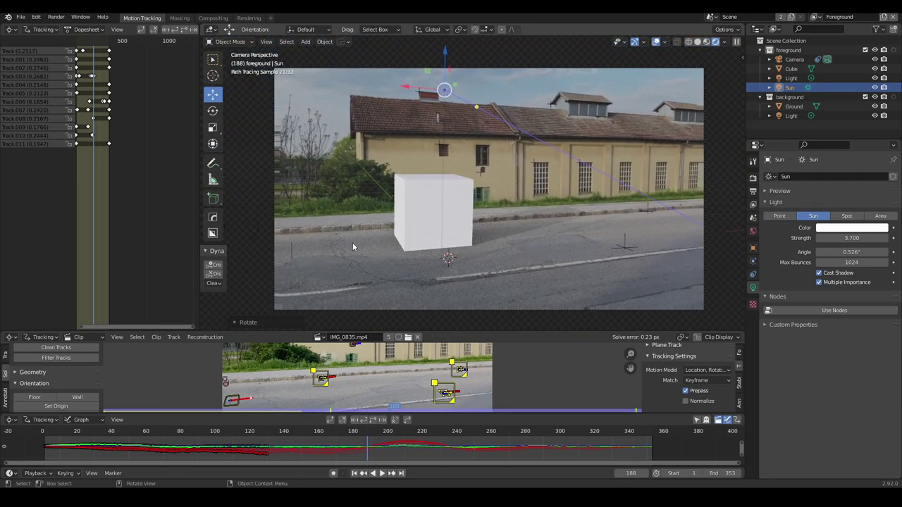
pyautogui.click(403, 253)
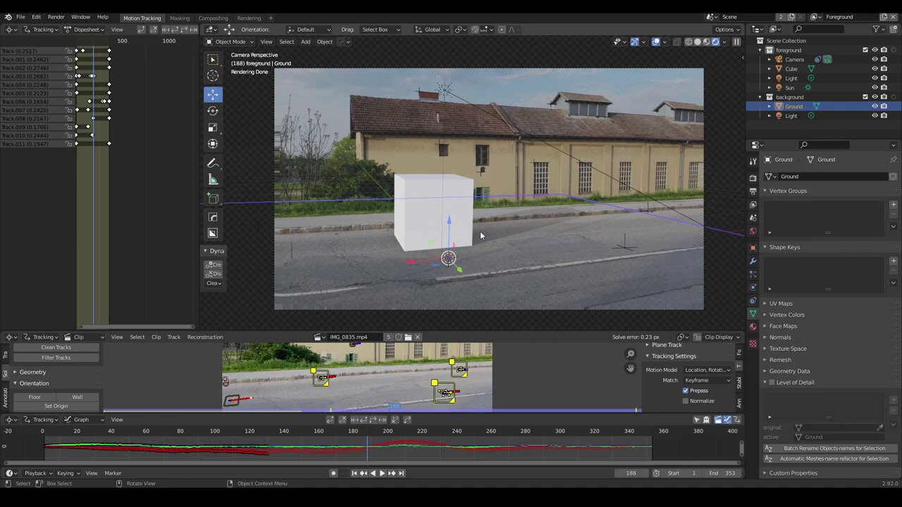
pyautogui.scroll(3, 576, 218)
pyautogui.scroll(1, 496, 202)
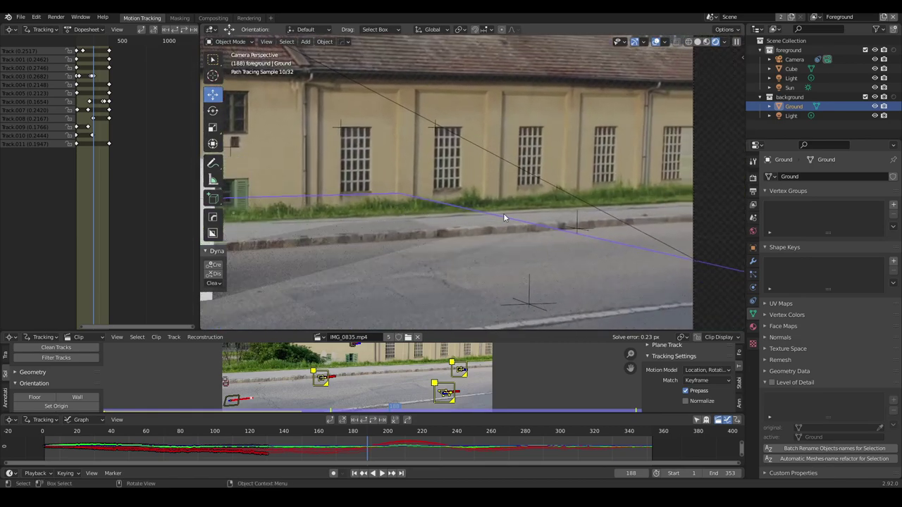
pyautogui.scroll(2, 503, 212)
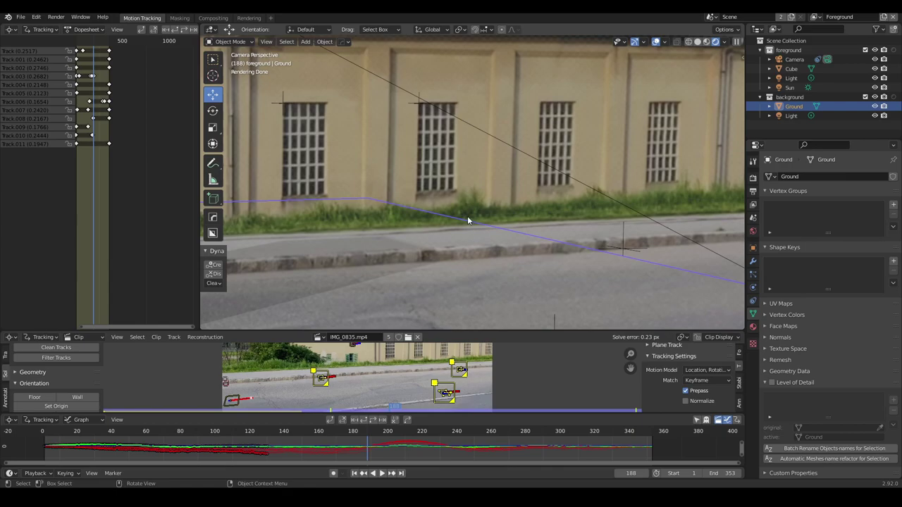
# - In Edit Mode, slide a Ground edge toward the curb line
pyautogui.press('Tab')
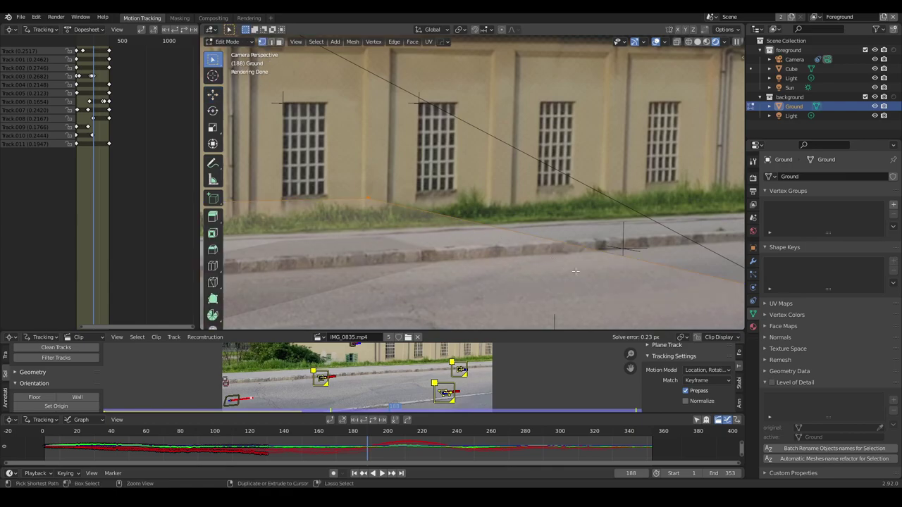
pyautogui.press('g')
pyautogui.press('g')
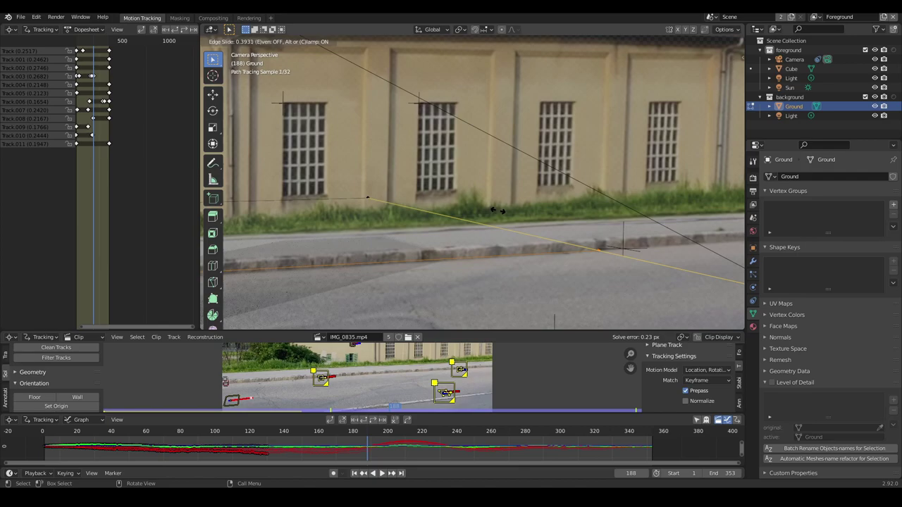
pyautogui.click(498, 210)
pyautogui.scroll(-2, 668, 230)
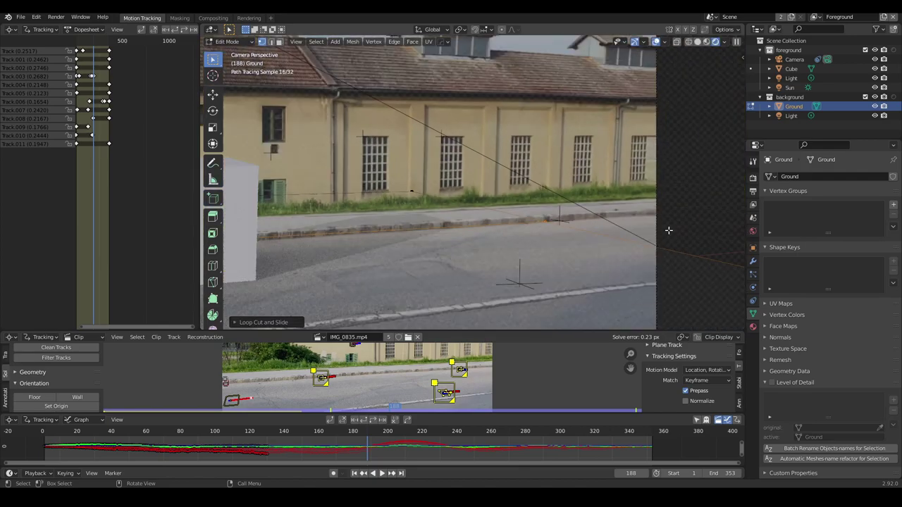
pyautogui.keyDown('ctrl'); pyautogui.scroll(2, 667, 229); pyautogui.keyUp('ctrl')
pyautogui.keyDown('ctrl'); pyautogui.scroll(3, 655, 224); pyautogui.keyUp('ctrl')
pyautogui.keyDown('ctrl'); pyautogui.scroll(3, 641, 218); pyautogui.keyUp('ctrl')
pyautogui.keyDown('ctrl'); pyautogui.scroll(2, 627, 212); pyautogui.keyUp('ctrl')
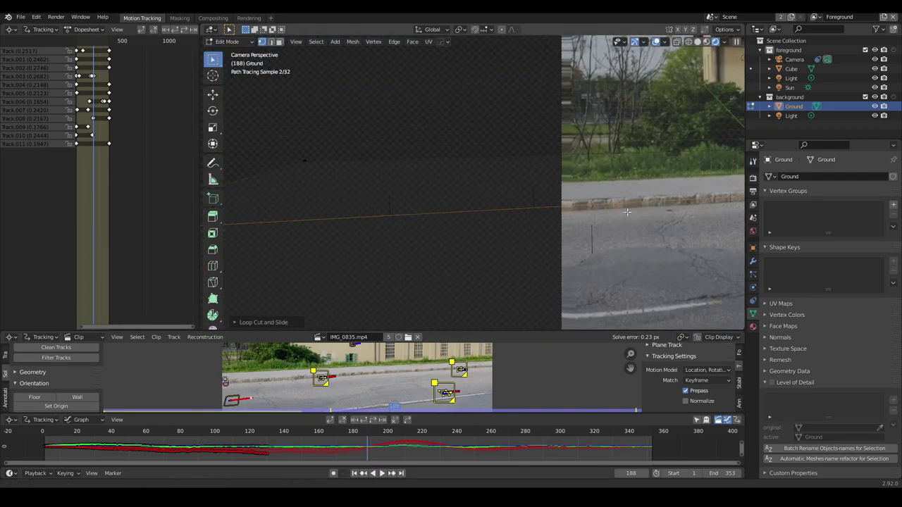
pyautogui.keyDown('ctrl'); pyautogui.scroll(2, 627, 211); pyautogui.keyUp('ctrl')
pyautogui.scroll(-3, 627, 211)
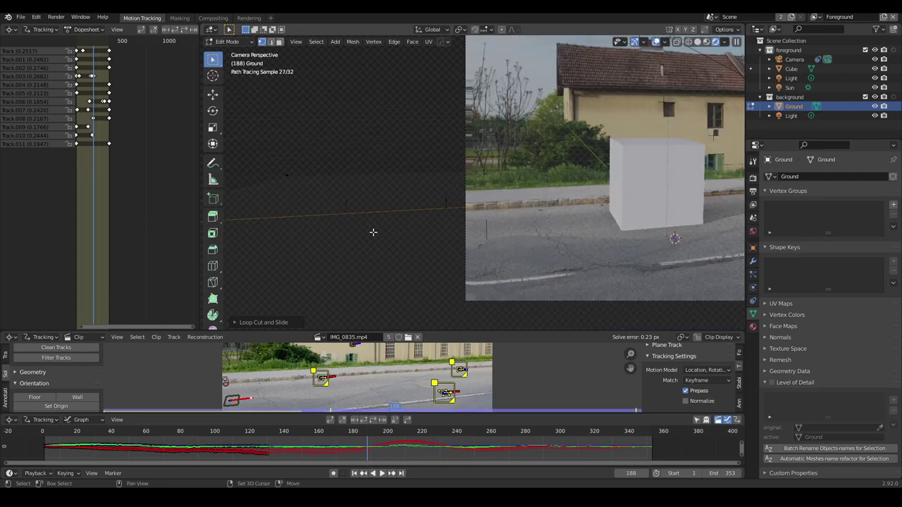
pyautogui.scroll(3, 373, 232)
# - Select a Ground vertex and vertex-slide it onto the curb with Shift+V
pyautogui.click(387, 205)
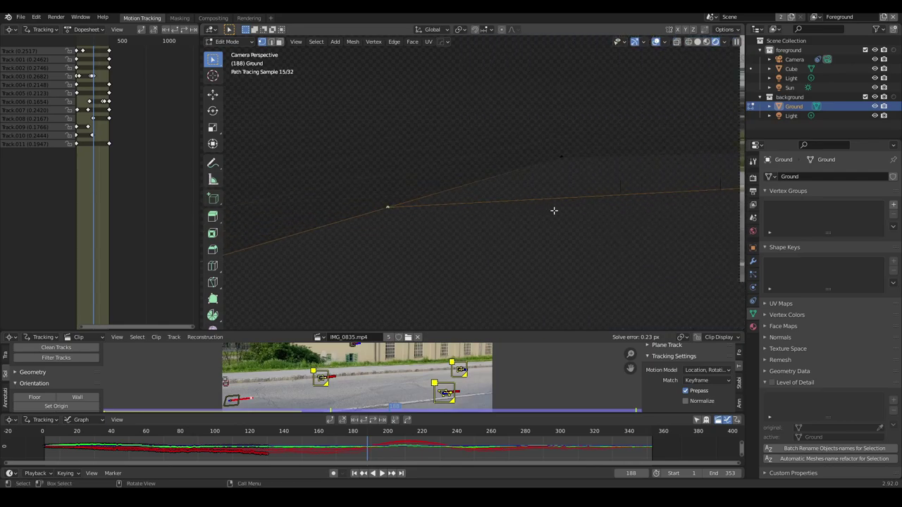
pyautogui.keyDown('shift'); pyautogui.moveTo(659, 205); pyautogui.dragTo(312, 229, button='middle'); pyautogui.keyUp('shift')
pyautogui.scroll(1, 345, 227)
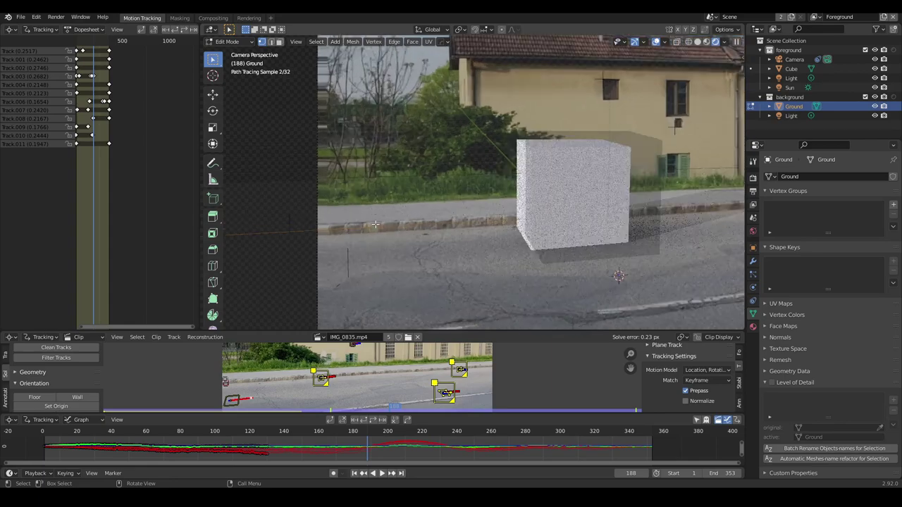
pyautogui.scroll(3, 375, 224)
pyautogui.scroll(2, 375, 224)
pyautogui.keyDown('shift'); pyautogui.moveTo(376, 224); pyautogui.dragTo(581, 174, button='middle'); pyautogui.keyUp('shift')
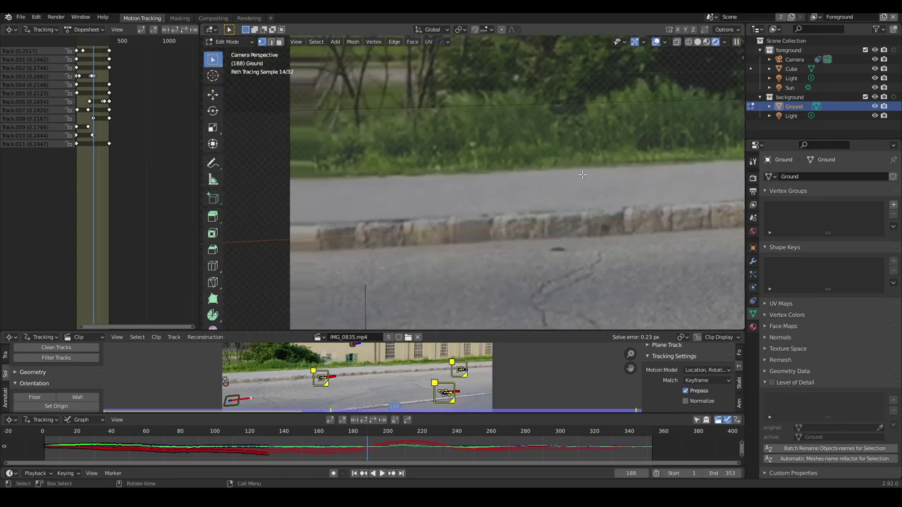
pyautogui.hotkey('shift', 'v')
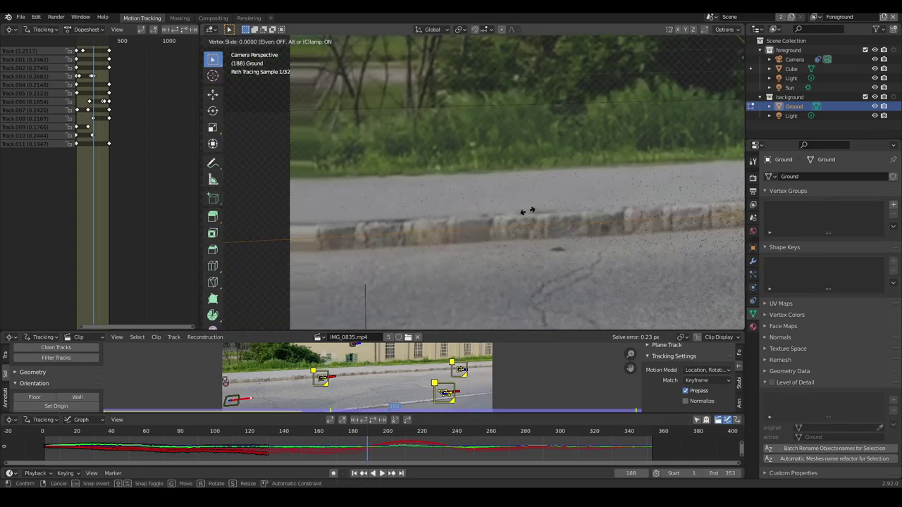
pyautogui.click(618, 304)
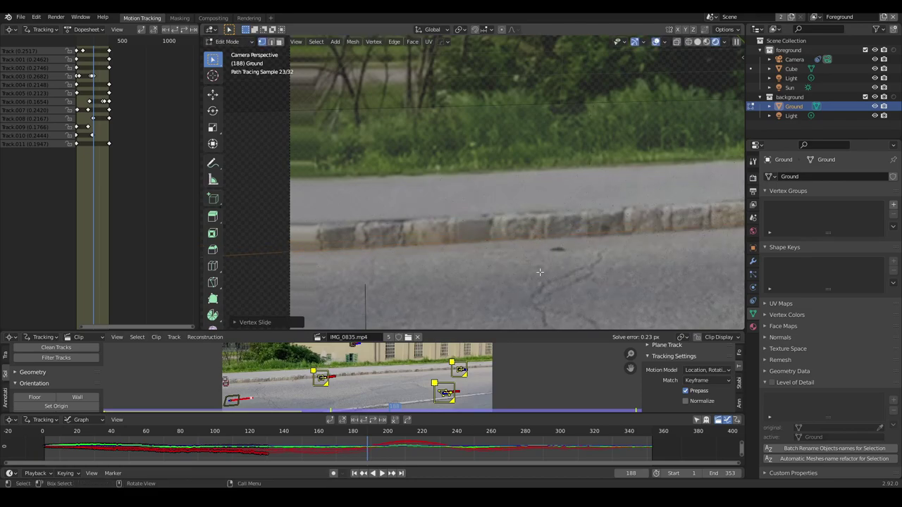
# - Select the Ground edge lying on the curb and check its alignment
pyautogui.scroll(-2, 618, 304)
pyautogui.keyDown('shift'); pyautogui.moveTo(618, 305); pyautogui.dragTo(247, 245, button='middle'); pyautogui.keyUp('shift')
pyautogui.scroll(3, 523, 206)
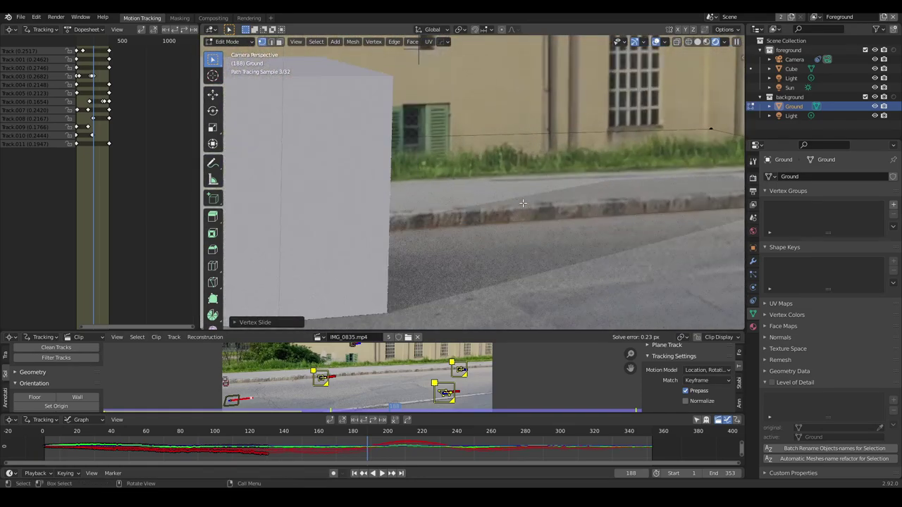
pyautogui.scroll(3, 523, 206)
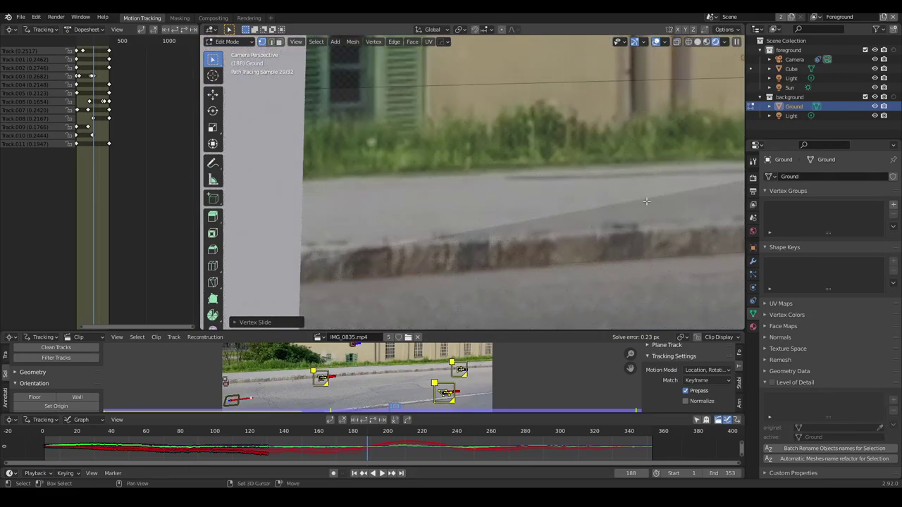
pyautogui.keyDown('shift'); pyautogui.moveTo(522, 205); pyautogui.dragTo(508, 236, button='middle'); pyautogui.keyUp('shift')
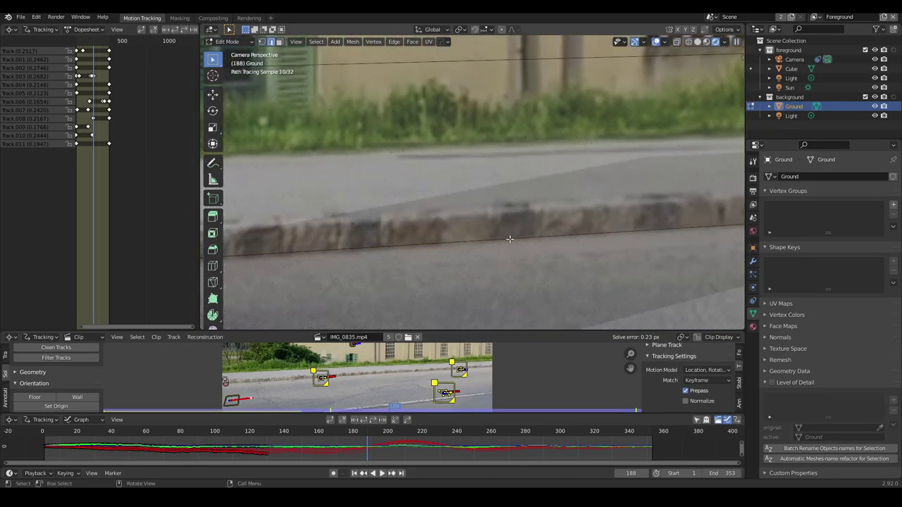
pyautogui.click(508, 237)
pyautogui.scroll(-3, 403, 226)
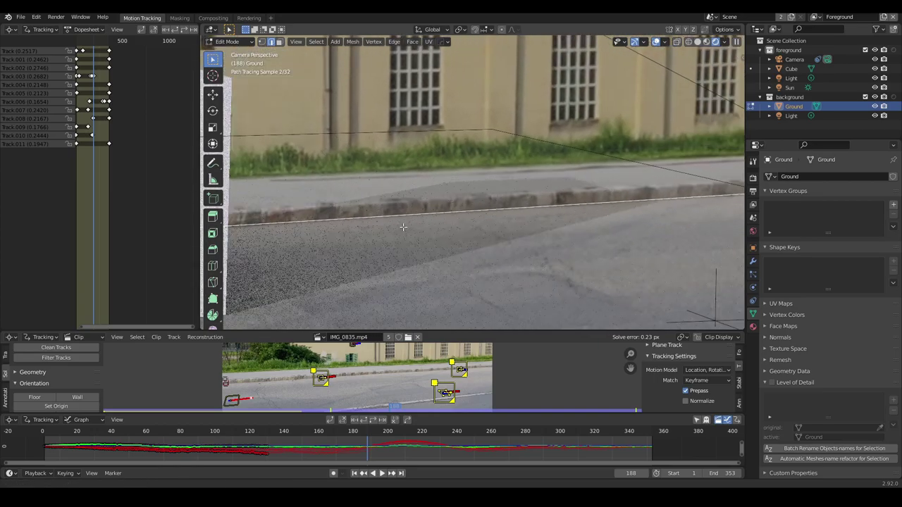
pyautogui.scroll(1, 403, 226)
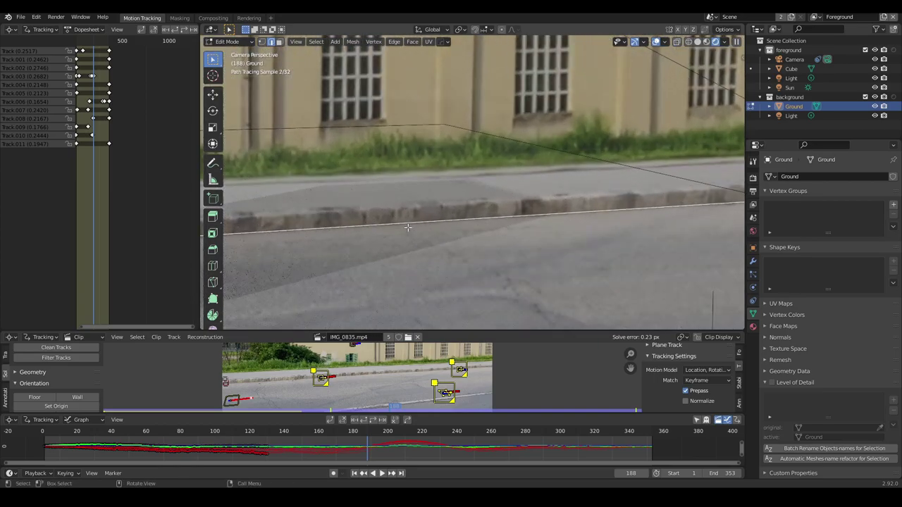
pyautogui.keyDown('shift'); pyautogui.moveTo(340, 235); pyautogui.dragTo(361, 251, button='middle'); pyautogui.keyUp('shift')
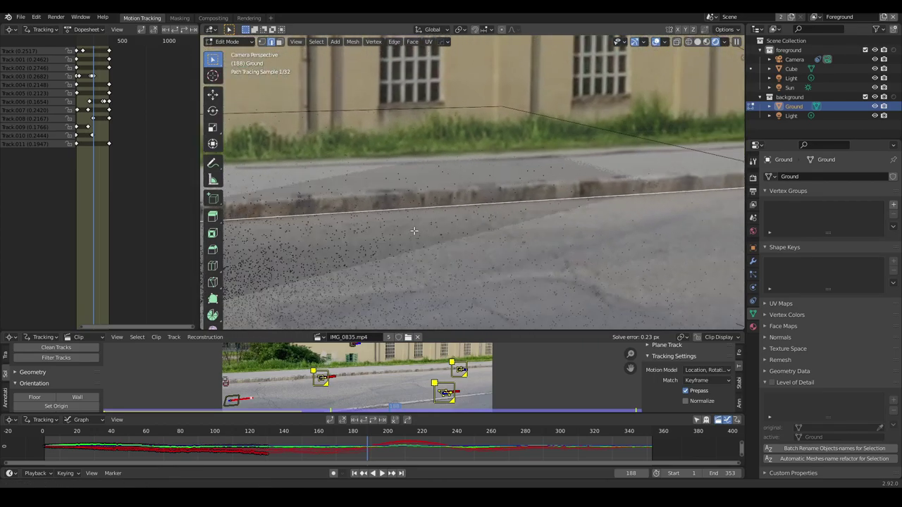
pyautogui.scroll(-2, 497, 205)
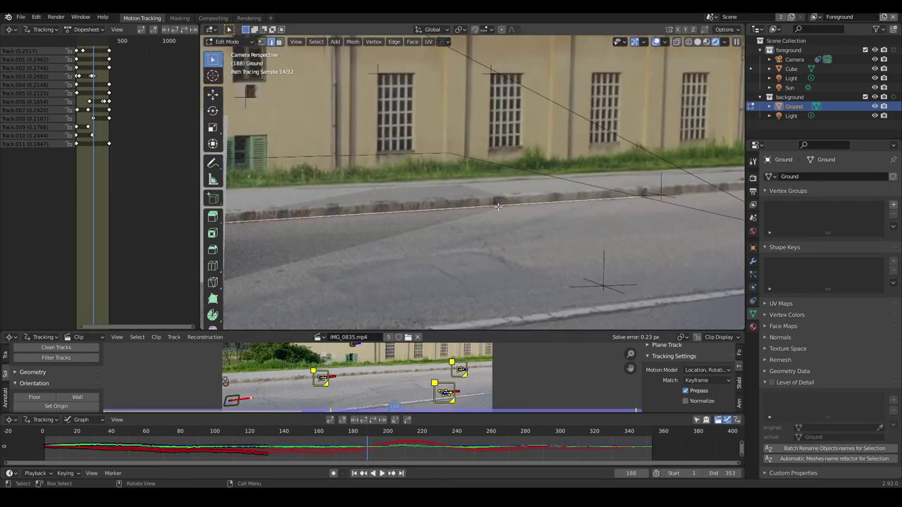
pyautogui.moveTo(498, 209)
pyautogui.mouseDown(button='middle')
pyautogui.moveTo(533, 228)
pyautogui.moveTo(464, 233)
pyautogui.moveTo(578, 197)
pyautogui.moveTo(563, 215)
pyautogui.moveTo(495, 193)
pyautogui.moveTo(435, 205)
pyautogui.moveTo(429, 215)
pyautogui.mouseUp(button='middle')
# - In solid shading, loop cut the ground plane along the curb line
pyautogui.click(696, 42)
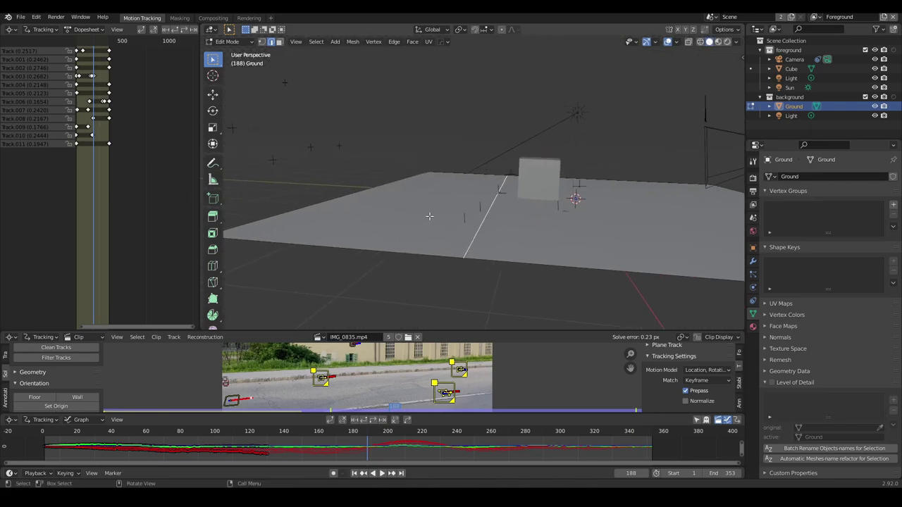
pyautogui.click(429, 215)
pyautogui.hotkey('ctrl', 'r')
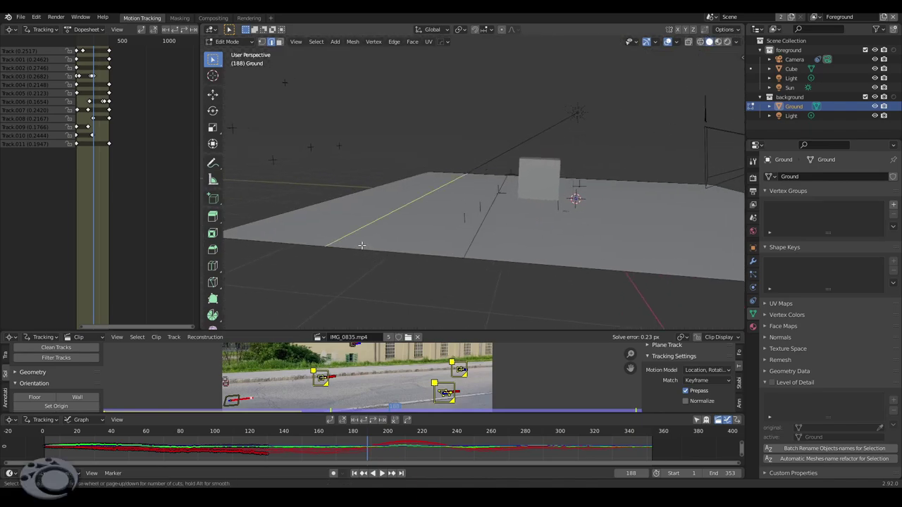
pyautogui.click(360, 245)
pyautogui.click(483, 249)
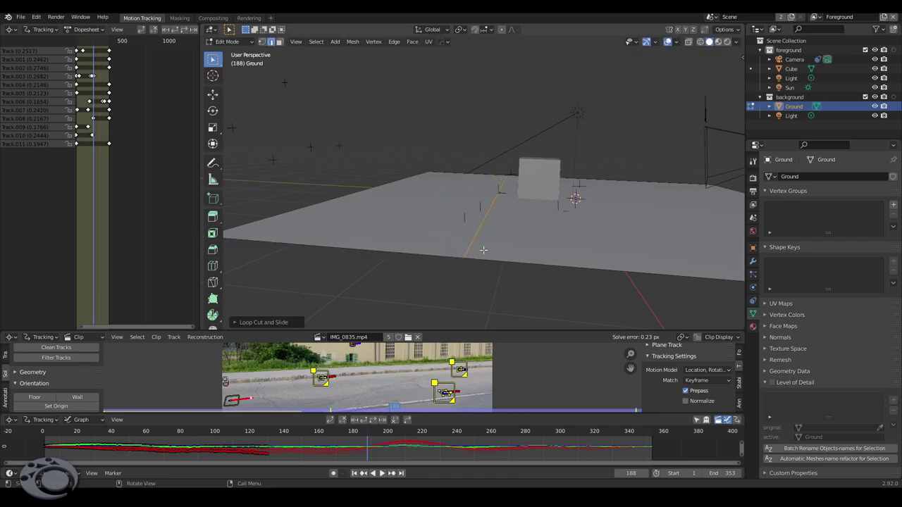
# - Select the sidewalk face of the ground and raise it along Z
pyautogui.press('3')
pyautogui.click(404, 220)
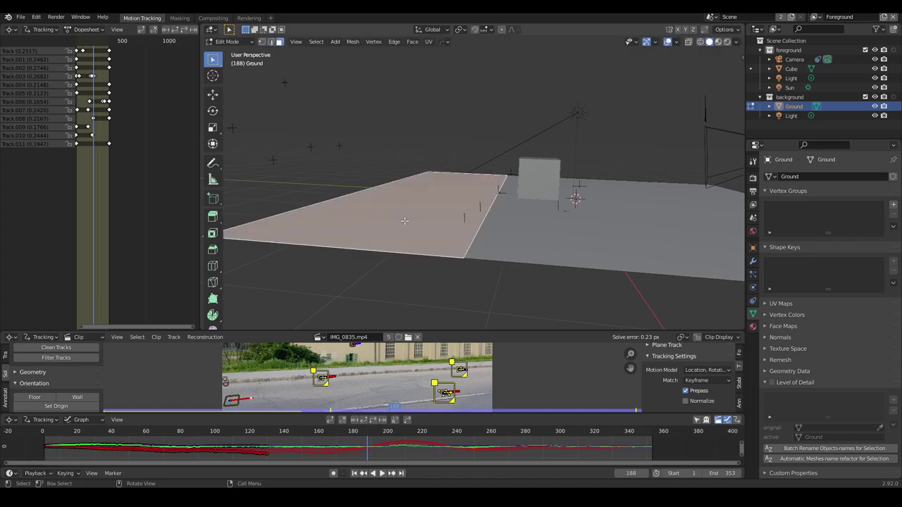
pyautogui.press('g')
pyautogui.press('z')
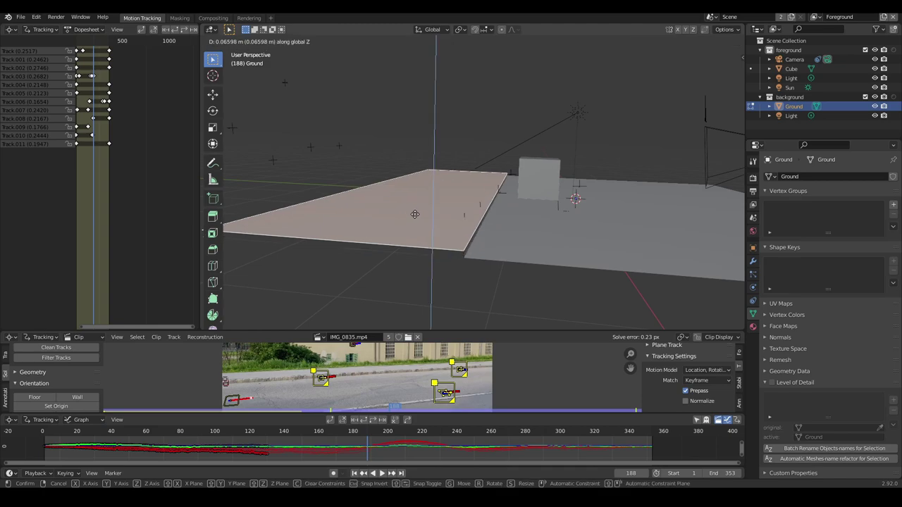
pyautogui.click(415, 212)
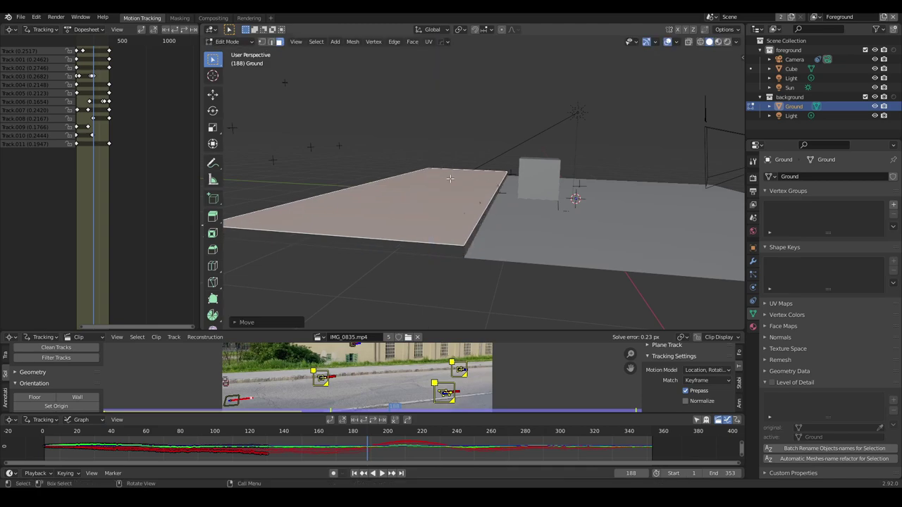
# - From the camera view, lower the sidewalk slab so it sits level with the curb top
pyautogui.press('KP_0')
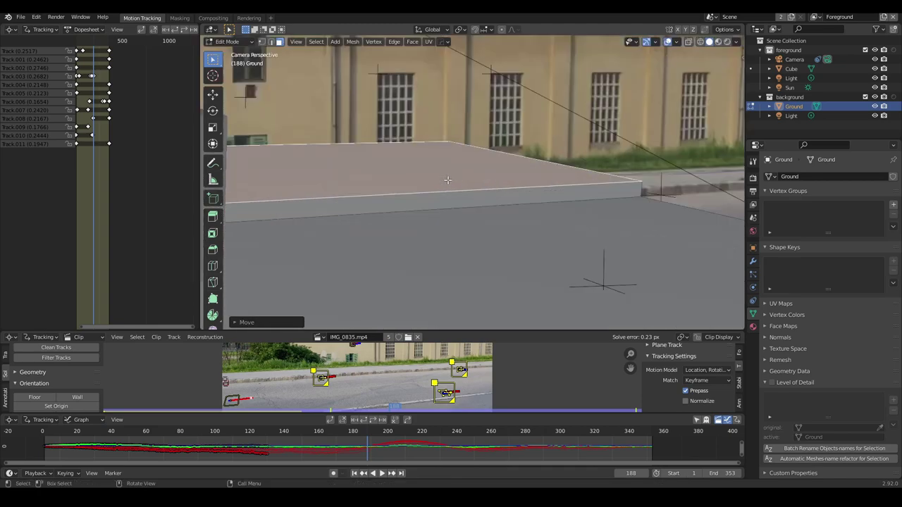
pyautogui.scroll(1, 573, 169)
pyautogui.scroll(1, 563, 183)
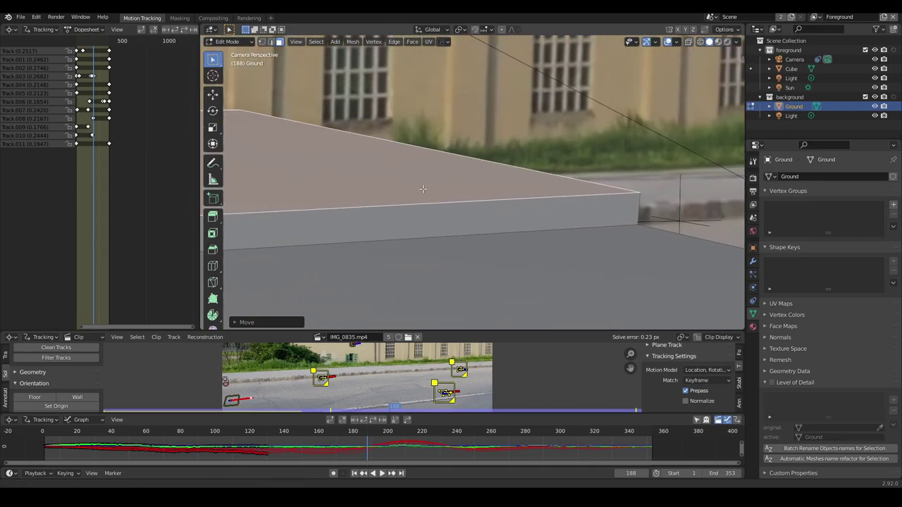
pyautogui.scroll(1, 557, 197)
pyautogui.scroll(1, 552, 204)
pyautogui.scroll(1, 551, 204)
pyautogui.scroll(1, 465, 201)
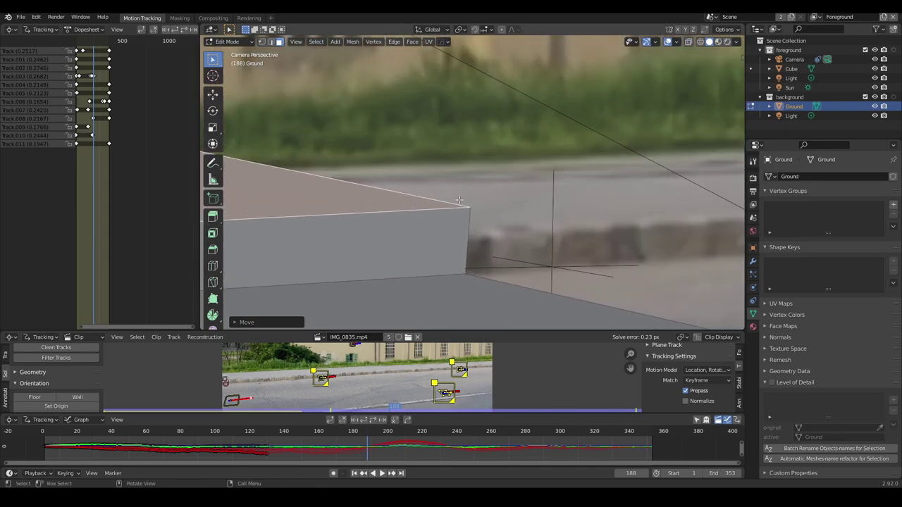
pyautogui.press('g')
pyautogui.press('z')
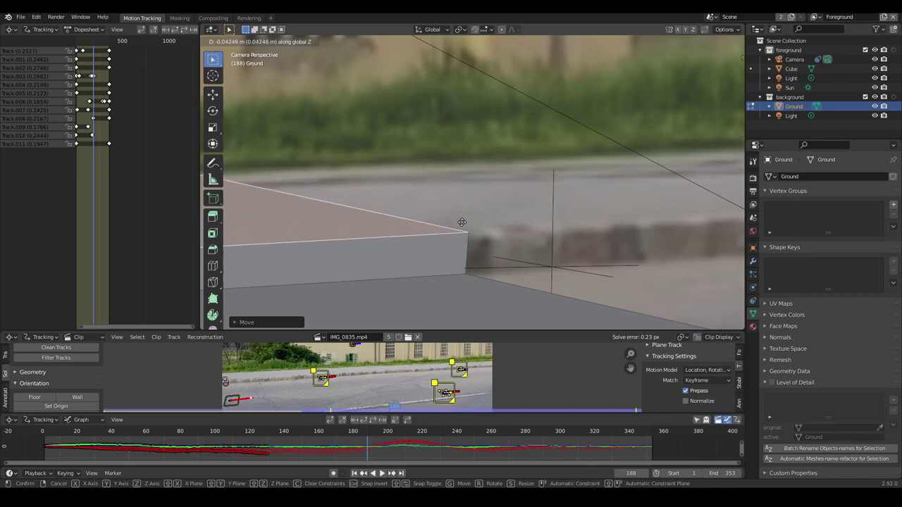
pyautogui.click(458, 227)
pyautogui.scroll(-2, 486, 204)
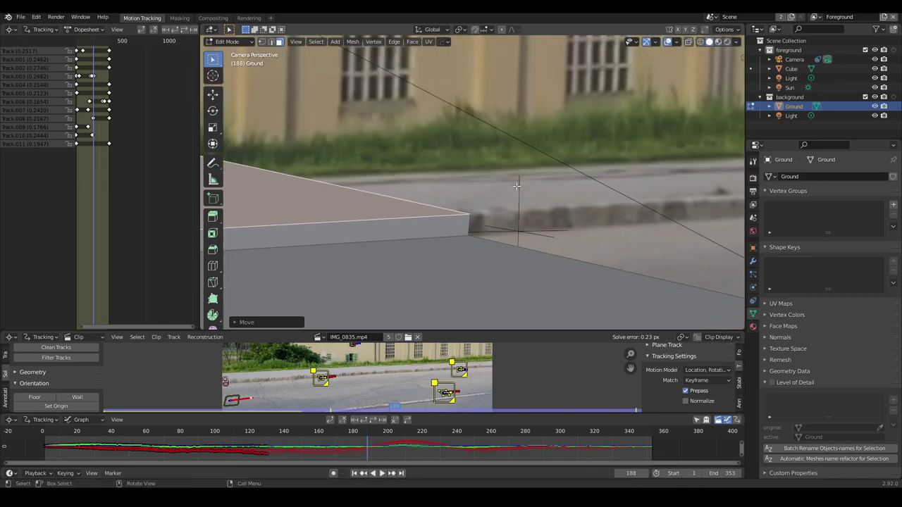
pyautogui.scroll(-1, 513, 182)
# - Toggle X-ray and look along the curb to compare the slab with the footage
pyautogui.click(700, 42)
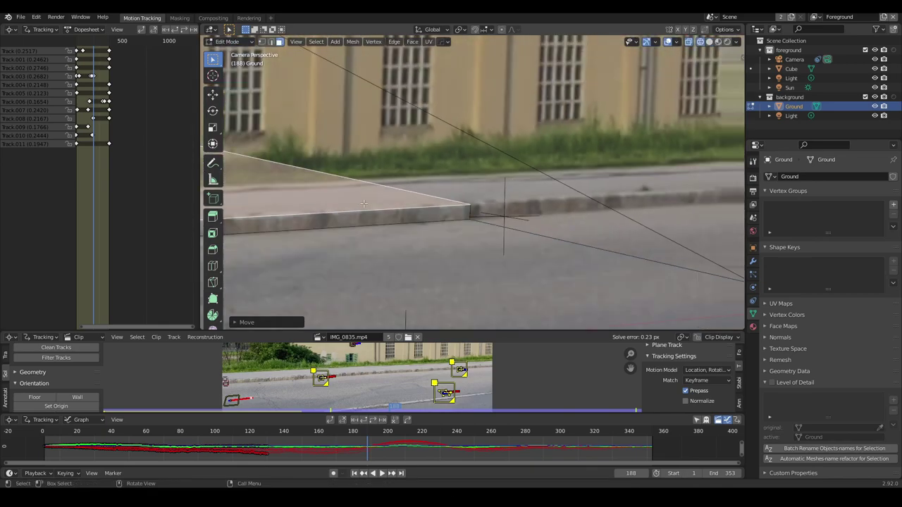
pyautogui.scroll(1, 504, 189)
pyautogui.scroll(1, 504, 188)
pyautogui.scroll(1, 504, 189)
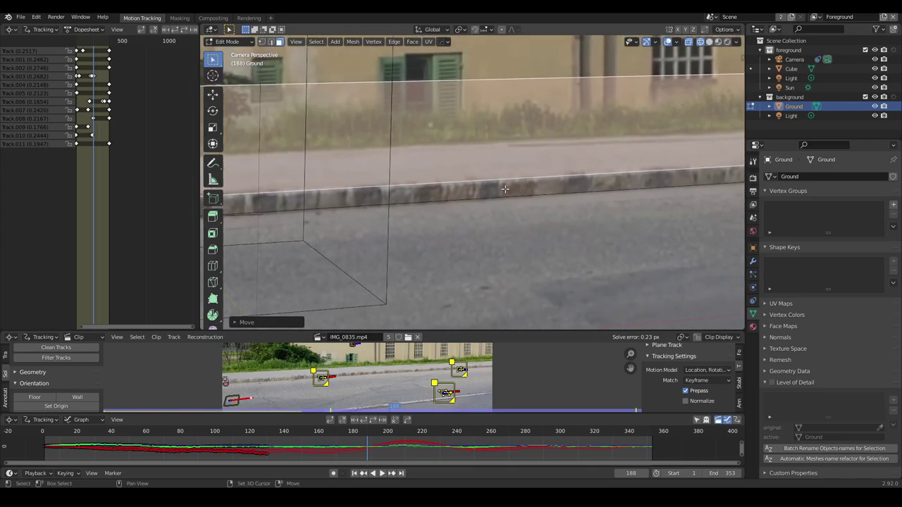
pyautogui.moveTo(504, 188)
pyautogui.keyDown('shift'); pyautogui.mouseDown(button='middle')
pyautogui.moveTo(644, 218)
pyautogui.moveTo(320, 212)
pyautogui.moveTo(513, 175)
pyautogui.moveTo(570, 180)
pyautogui.mouseUp(button='middle'); pyautogui.keyUp('shift')
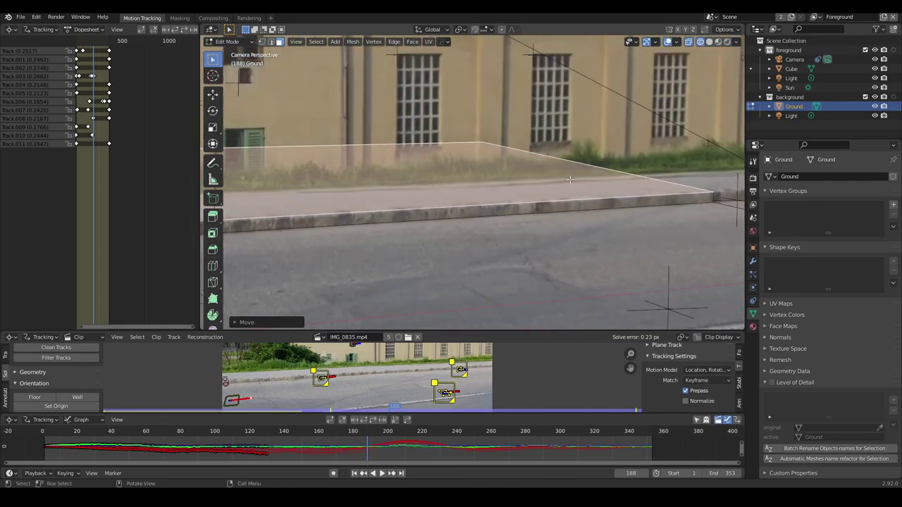
# - Return to object mode and show the viewport in rendered shading
pyautogui.press('Tab')
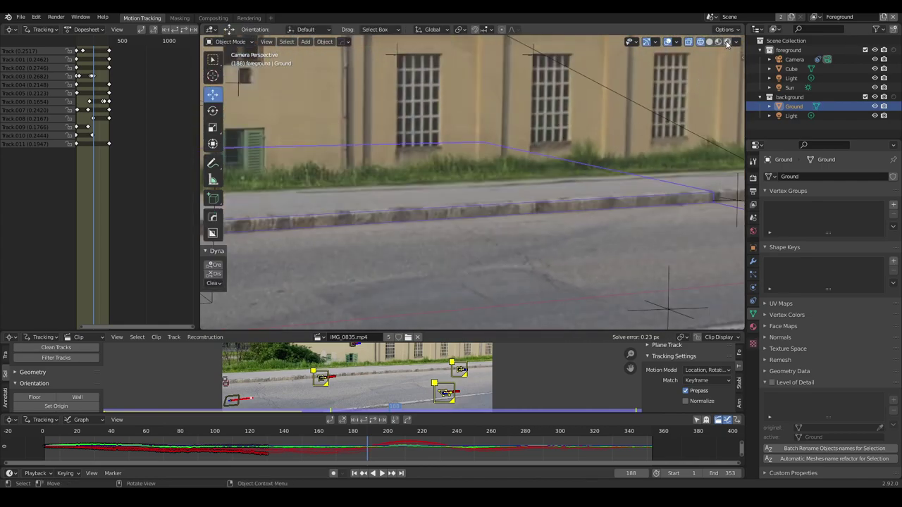
pyautogui.click(727, 44)
pyautogui.scroll(3, 535, 179)
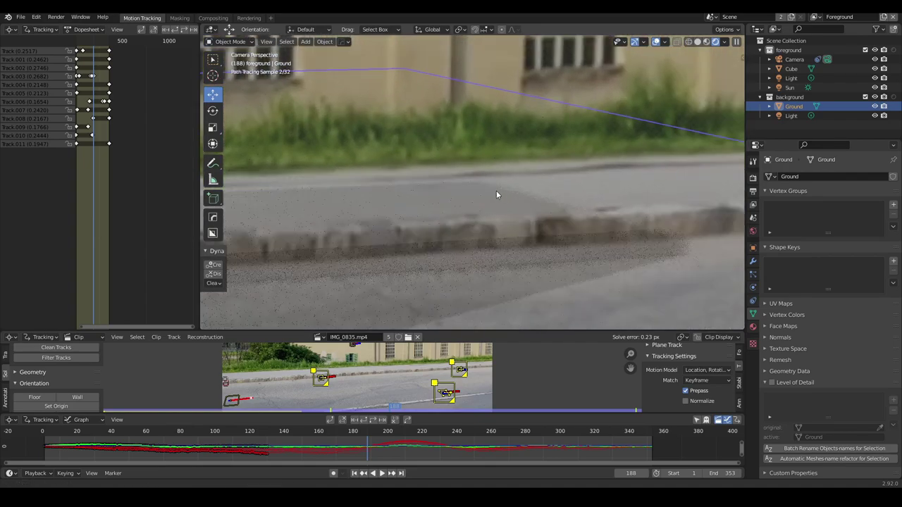
pyautogui.scroll(1, 493, 192)
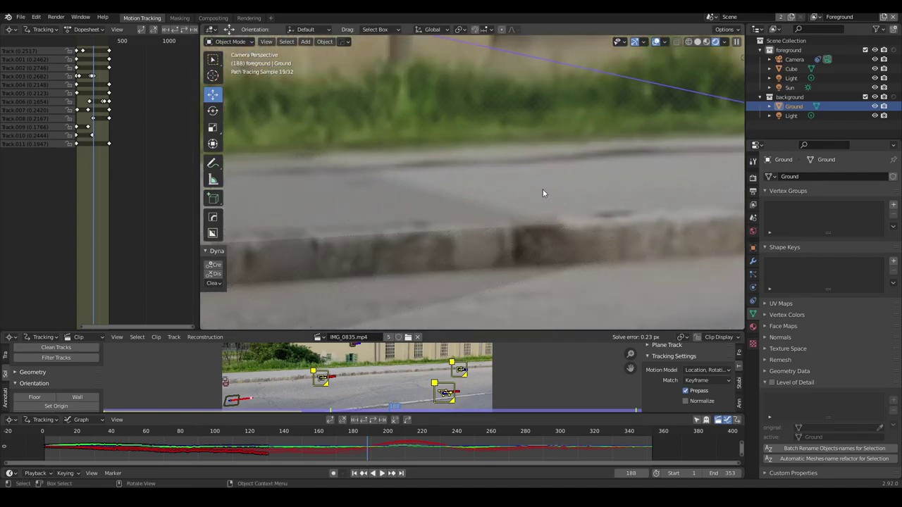
pyautogui.scroll(-3, 542, 189)
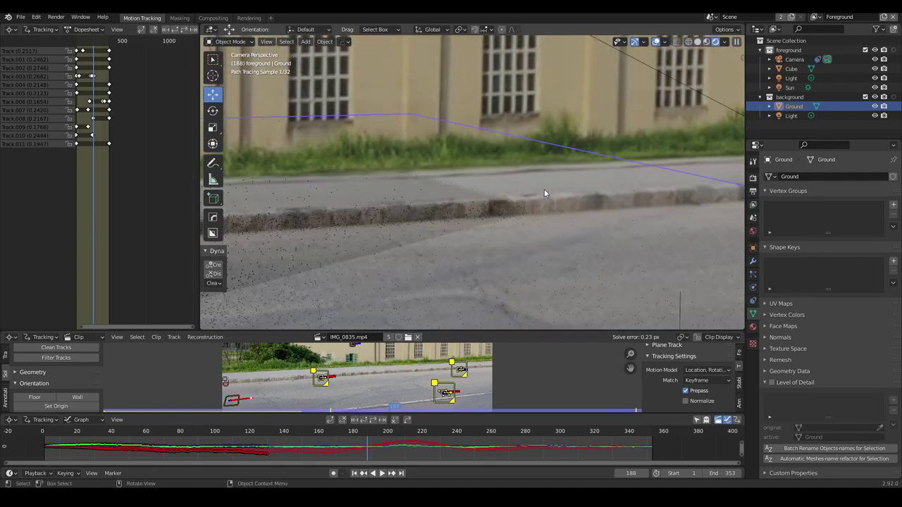
pyautogui.scroll(-1, 543, 189)
pyautogui.scroll(-1, 536, 188)
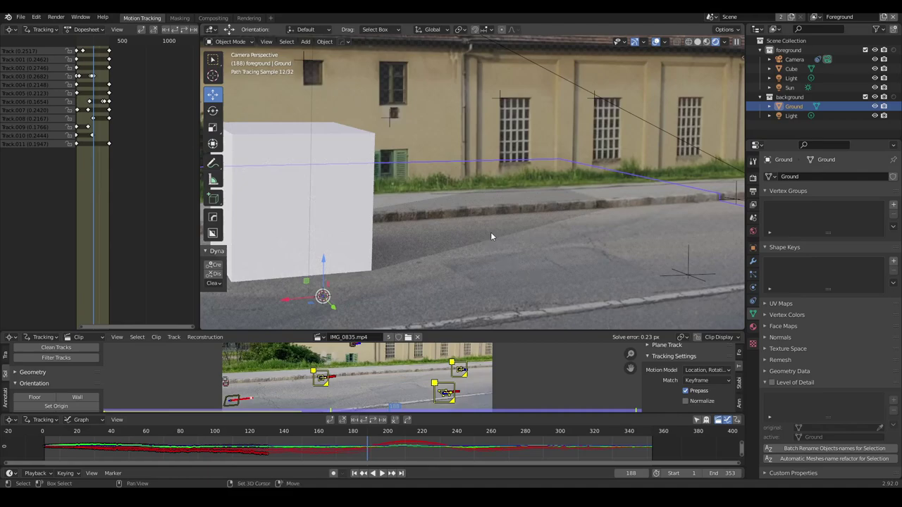
# - Add a UV sphere at a road spot, scale it down and lift it onto the road
pyautogui.keyDown('shift'); pyautogui.rightClick(544, 226); pyautogui.keyUp('shift')
pyautogui.hotkey('shift', 'a')
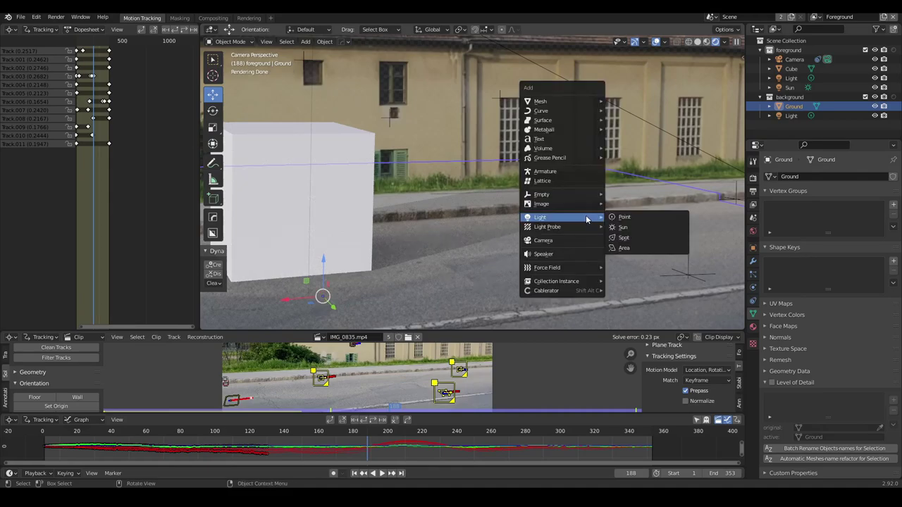
pyautogui.moveTo(540, 102)
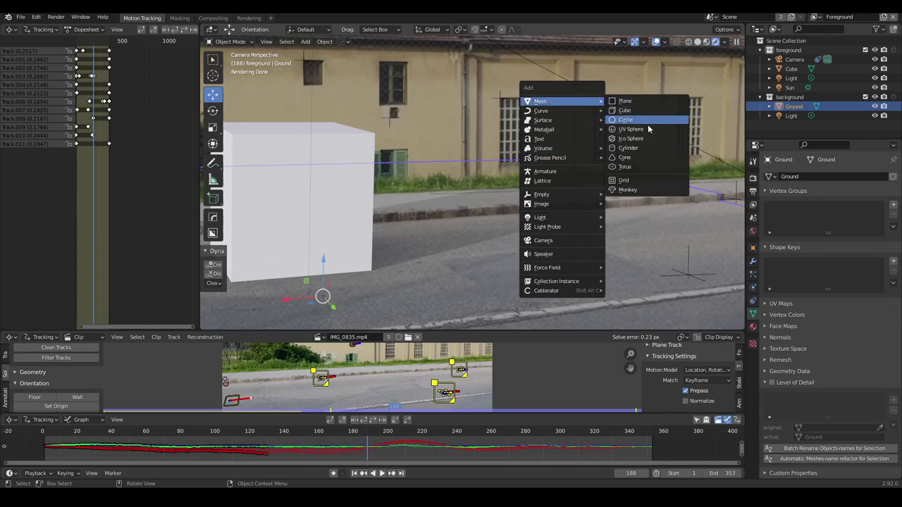
pyautogui.click(646, 129)
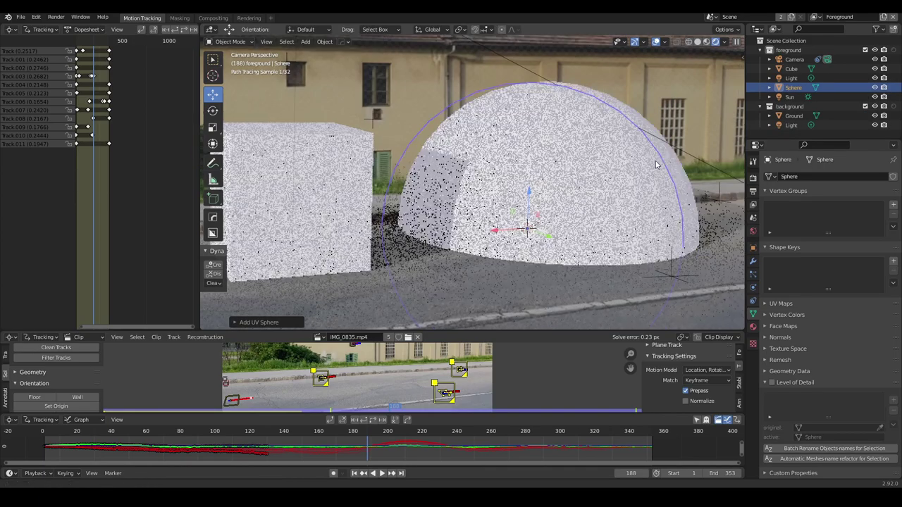
pyautogui.keyDown('shift'); pyautogui.moveTo(656, 164); pyautogui.dragTo(655, 246, button='middle'); pyautogui.keyUp('shift')
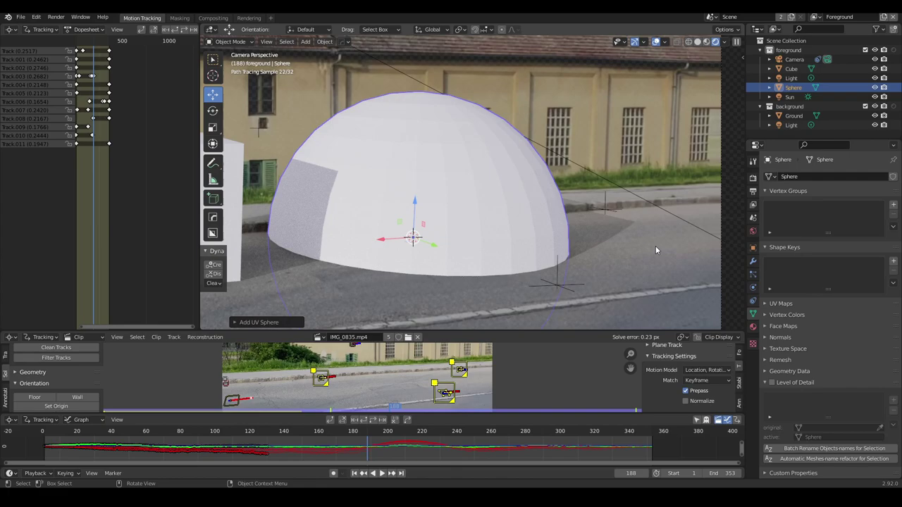
pyautogui.press('s')
pyautogui.click(463, 239)
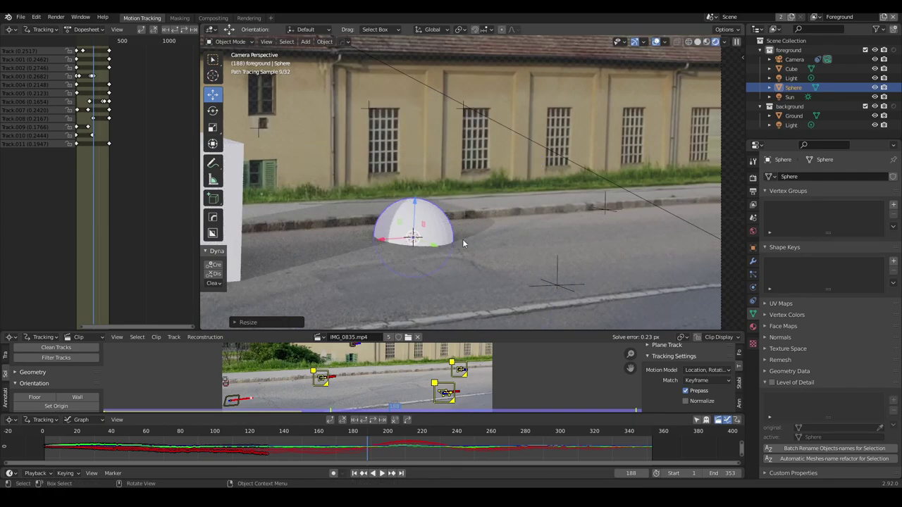
pyautogui.moveTo(415, 201); pyautogui.dragTo(424, 159)
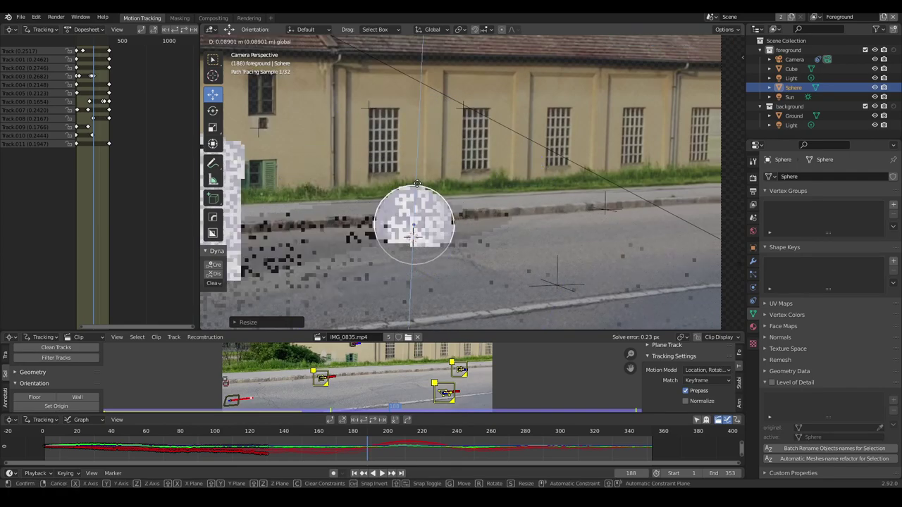
pyautogui.click(424, 159)
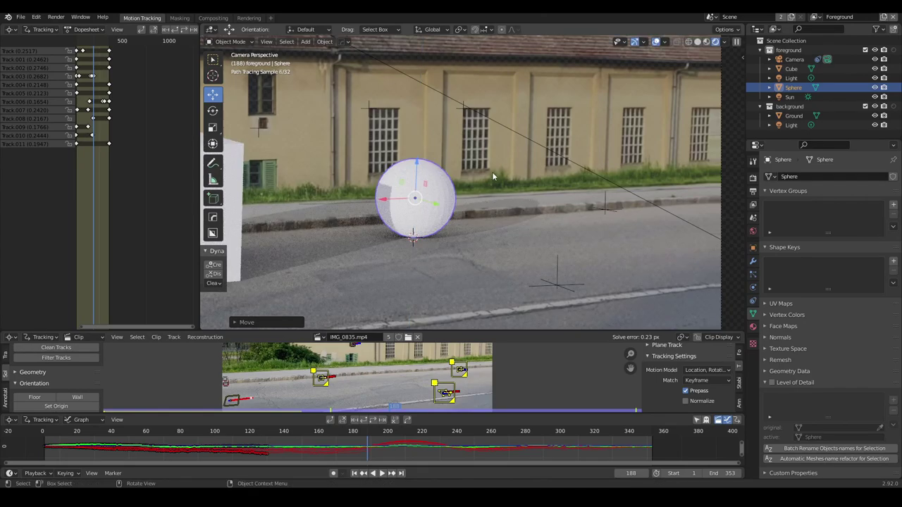
# - Apply Shade Smooth to the sphere, then select the cube
pyautogui.scroll(3, 446, 196)
pyautogui.scroll(2, 428, 190)
pyautogui.keyDown('shift'); pyautogui.moveTo(439, 219); pyautogui.dragTo(506, 158, button='middle'); pyautogui.keyUp('shift')
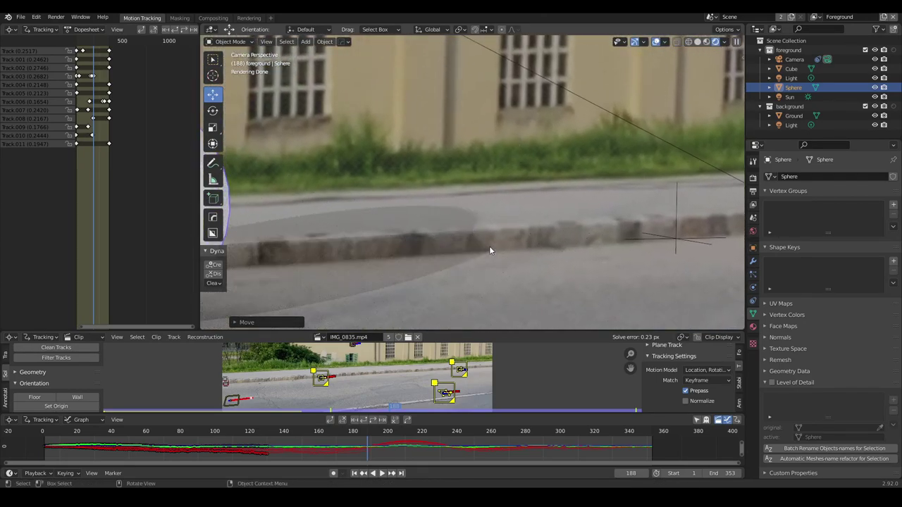
pyautogui.scroll(-4, 471, 232)
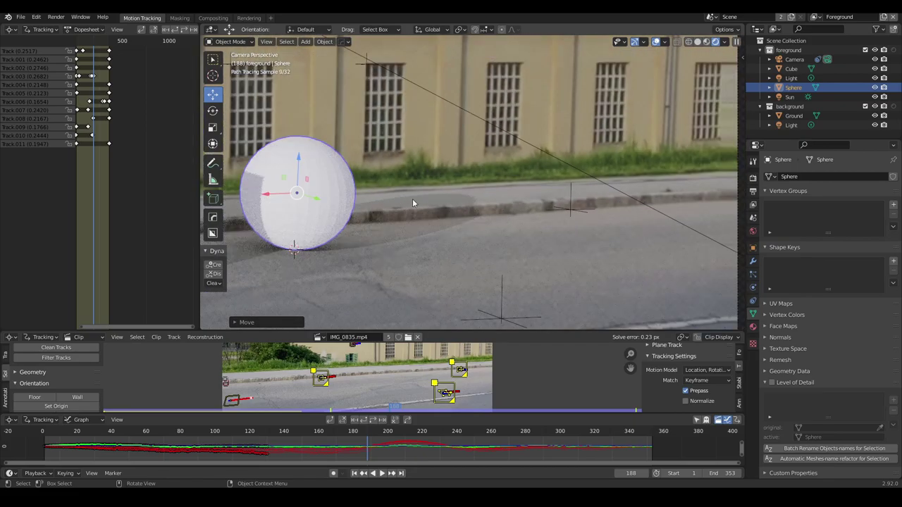
pyautogui.keyDown('shift'); pyautogui.moveTo(413, 199); pyautogui.dragTo(638, 184, button='middle'); pyautogui.keyUp('shift')
pyautogui.scroll(-3, 638, 183)
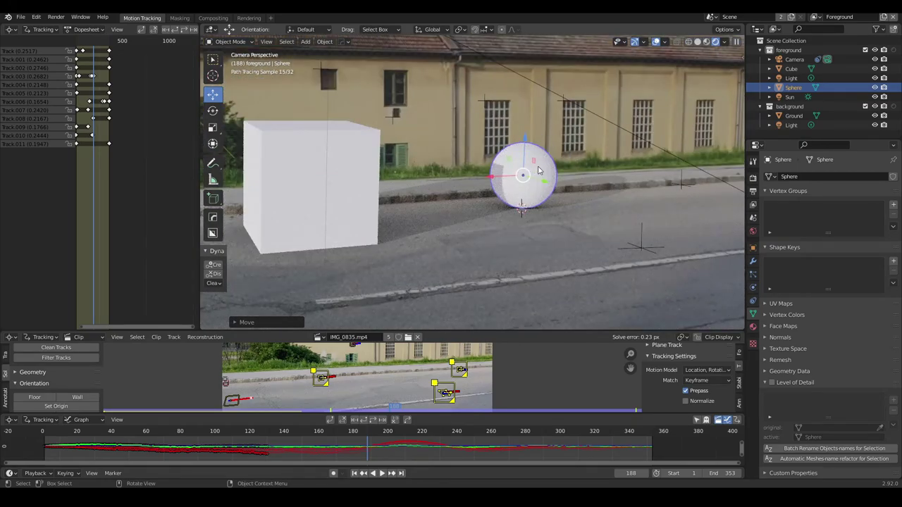
pyautogui.rightClick(546, 165)
pyautogui.click(546, 165)
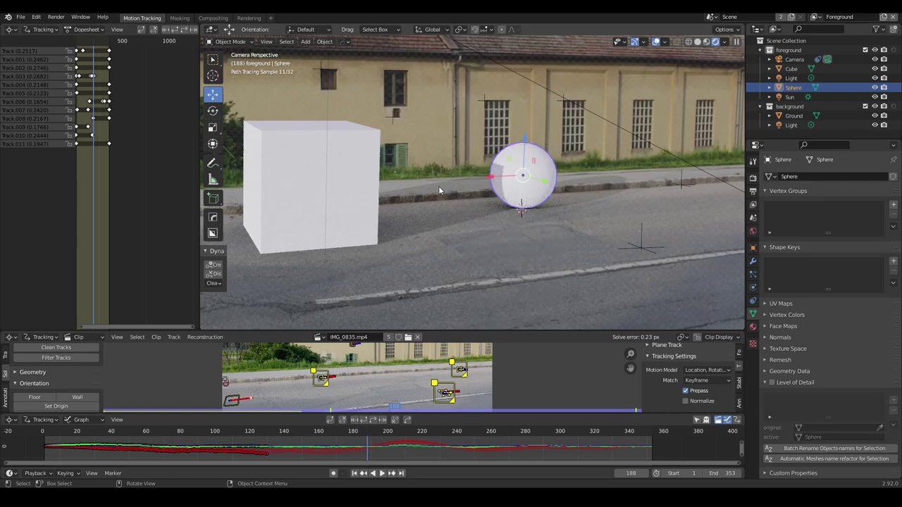
pyautogui.keyDown('shift'); pyautogui.moveTo(438, 186); pyautogui.dragTo(572, 164, button='middle'); pyautogui.keyUp('shift')
pyautogui.click(415, 157)
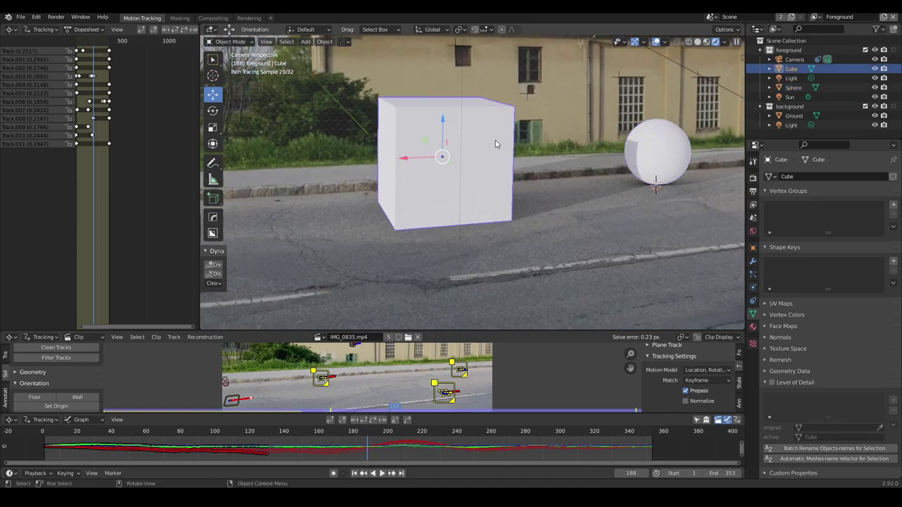
# - Add a Bevel modifier with a 0.1 m amount to the cube
pyautogui.click(752, 261)
pyautogui.click(817, 177)
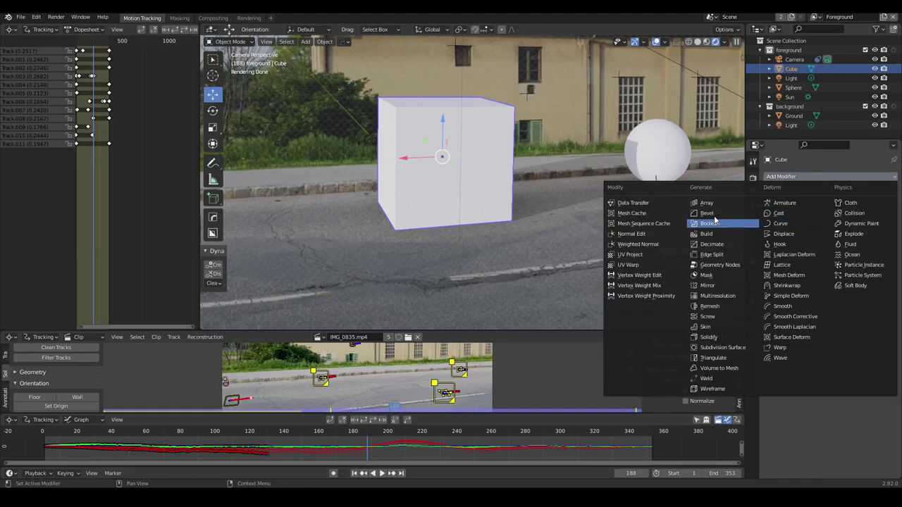
pyautogui.click(711, 210)
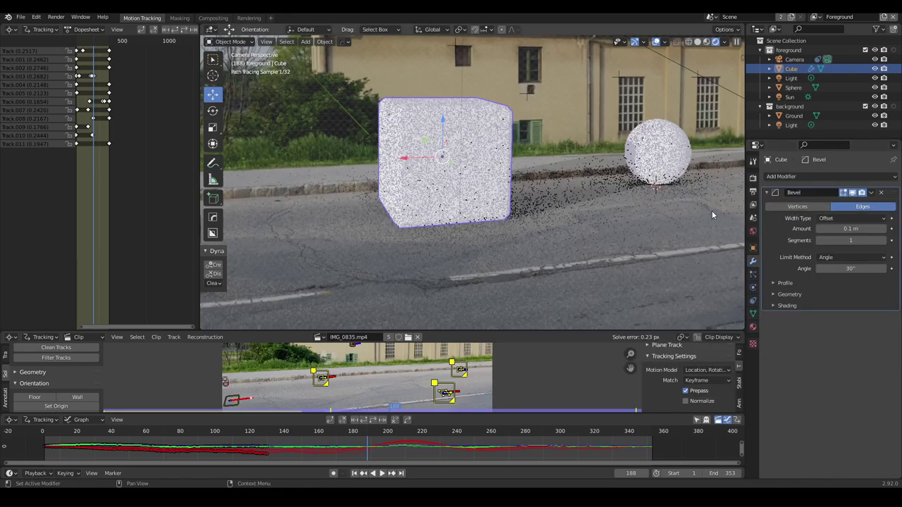
pyautogui.click(838, 219)
pyautogui.scroll(2, 488, 184)
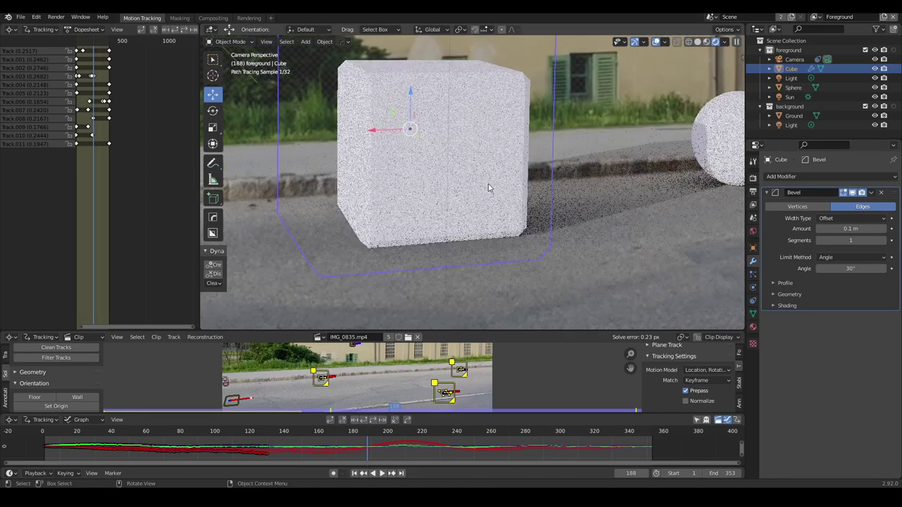
pyautogui.scroll(2, 488, 184)
pyautogui.scroll(2, 489, 184)
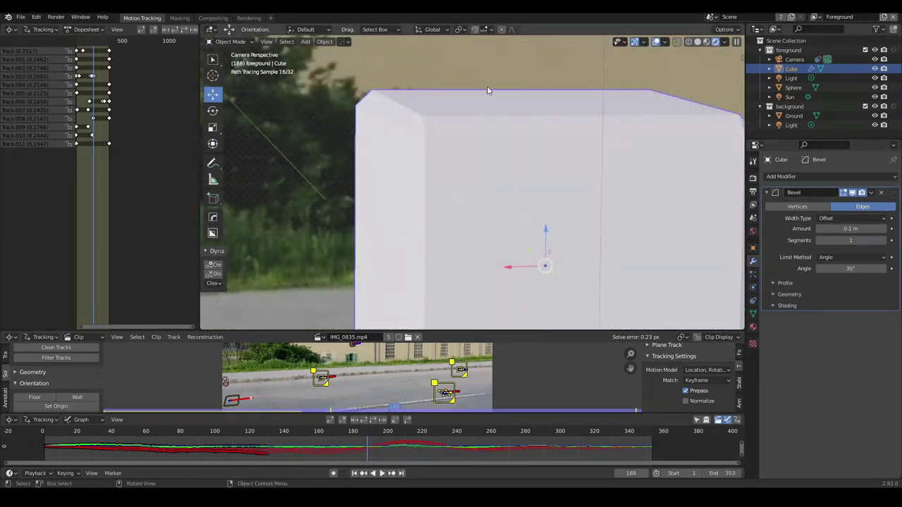
# - Add a second Bevel modifier with a 0.007 m amount and 6 segments
pyautogui.click(812, 178)
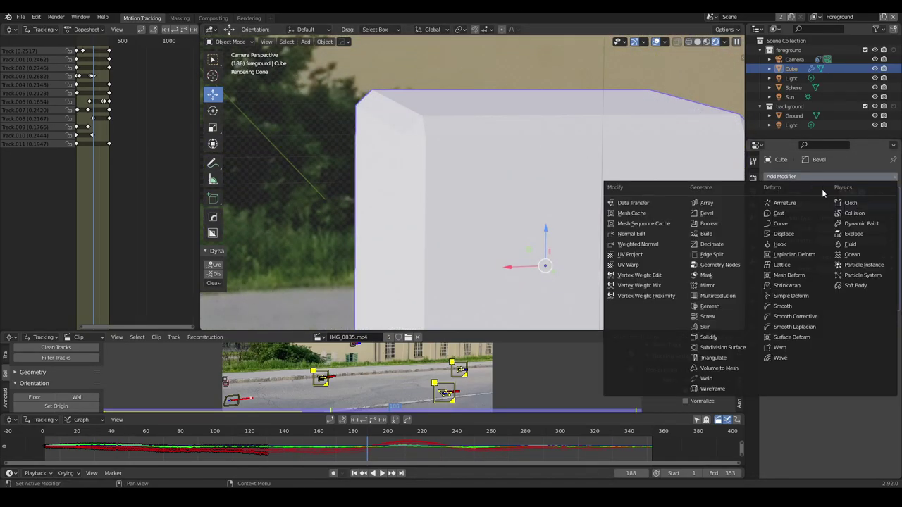
pyautogui.click(713, 214)
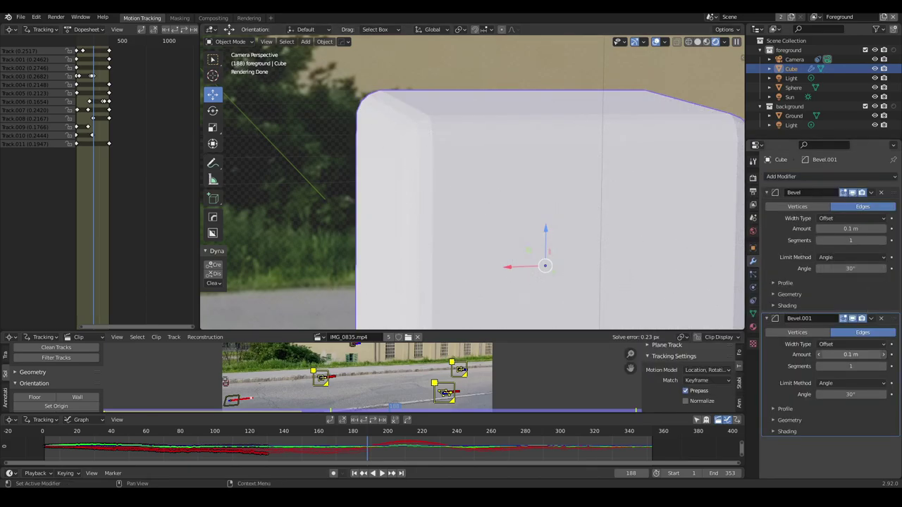
pyautogui.moveTo(850, 354)
pyautogui.mouseDown()
pyautogui.moveTo(839, 354)
pyautogui.moveTo(863, 366)
pyautogui.mouseUp()
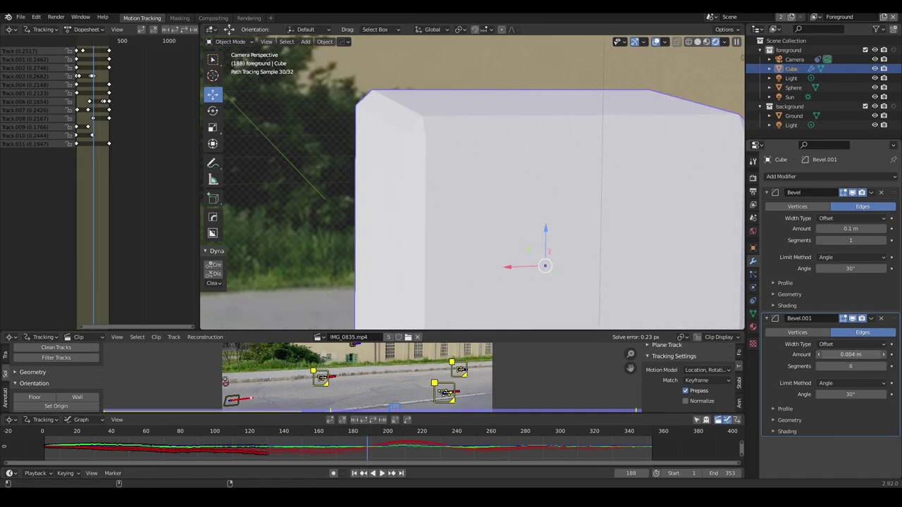
pyautogui.scroll(-2, 430, 153)
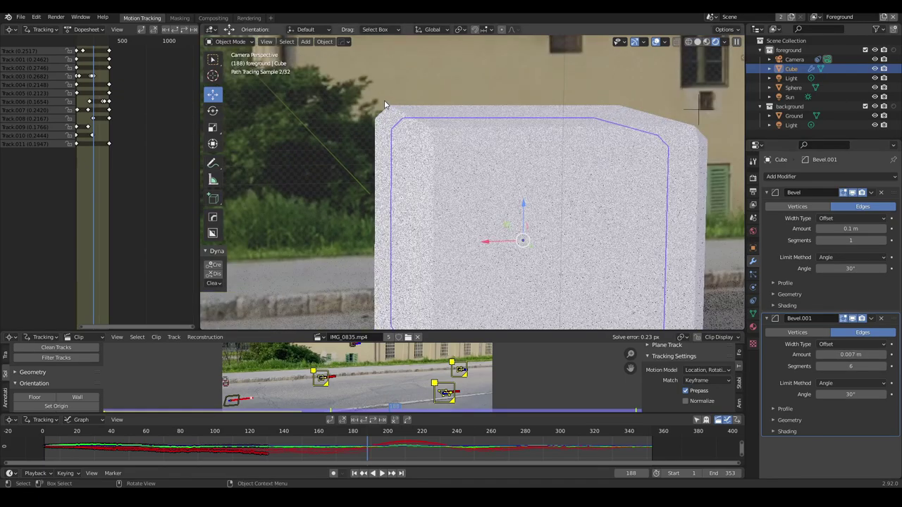
pyautogui.scroll(-3, 431, 152)
pyautogui.scroll(-2, 430, 153)
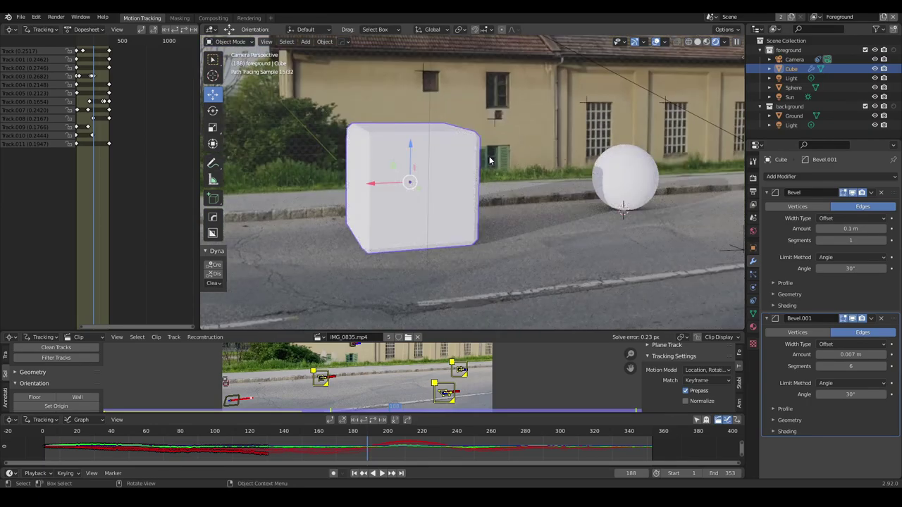
pyautogui.scroll(-2, 428, 204)
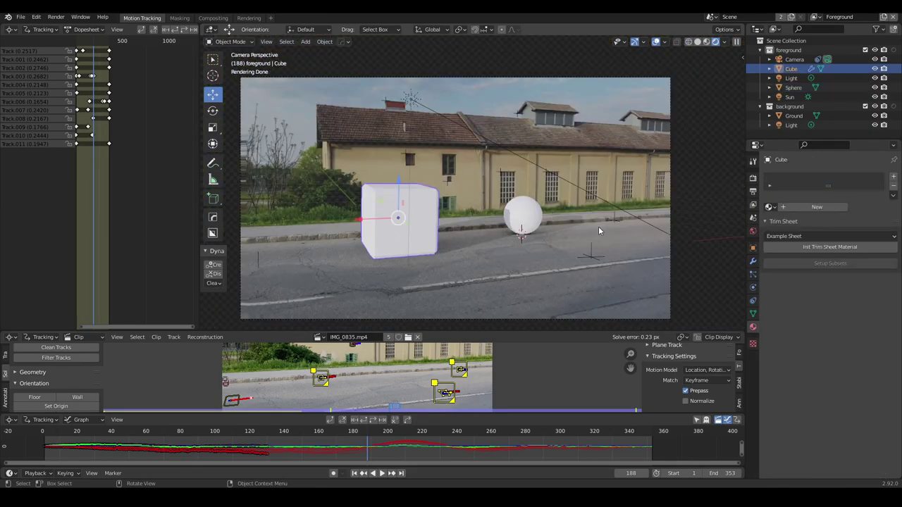
# - Give the cube a new Zementputz cracked-plaster material (Putz_Crackexp) from the add-on panel
pyautogui.press('n')
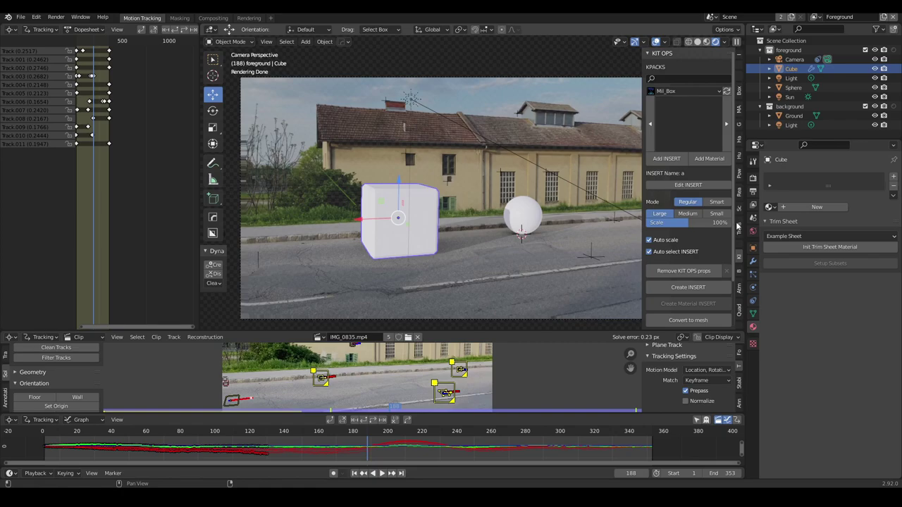
pyautogui.keyDown('ctrl'); pyautogui.scroll(1, 737, 225); pyautogui.keyUp('ctrl')
pyautogui.keyDown('ctrl'); pyautogui.scroll(1, 738, 226); pyautogui.keyUp('ctrl')
pyautogui.keyDown('ctrl'); pyautogui.scroll(1, 737, 225); pyautogui.keyUp('ctrl')
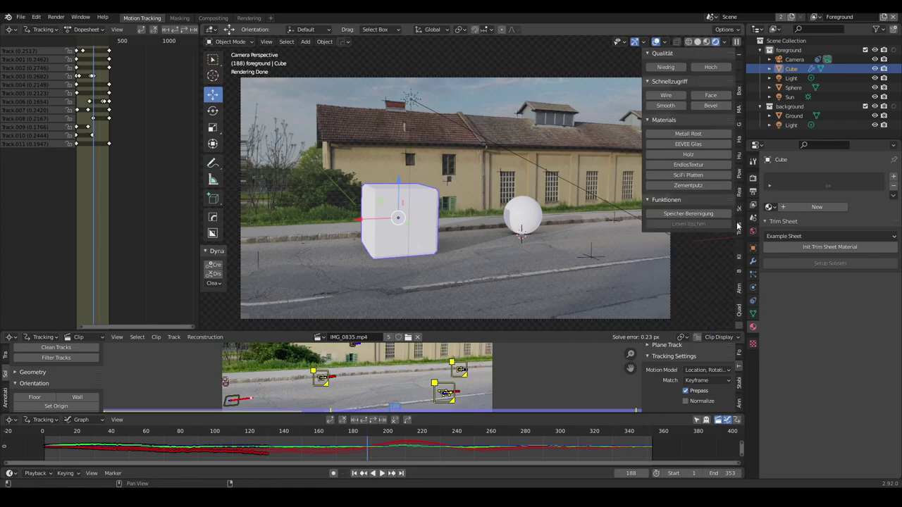
pyautogui.click(798, 209)
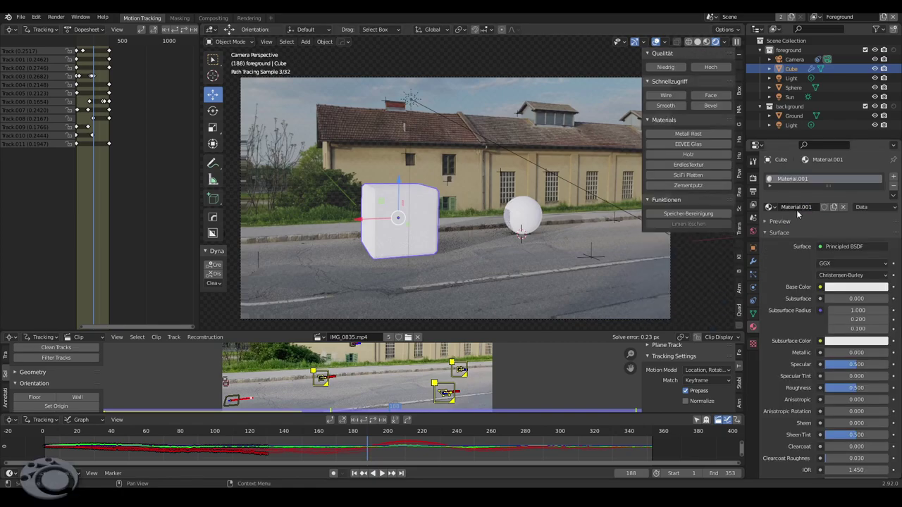
pyautogui.click(688, 186)
# - Select the sphere and apply the Holz procedural wood material to it
pyautogui.scroll(3, 476, 218)
pyautogui.scroll(2, 467, 224)
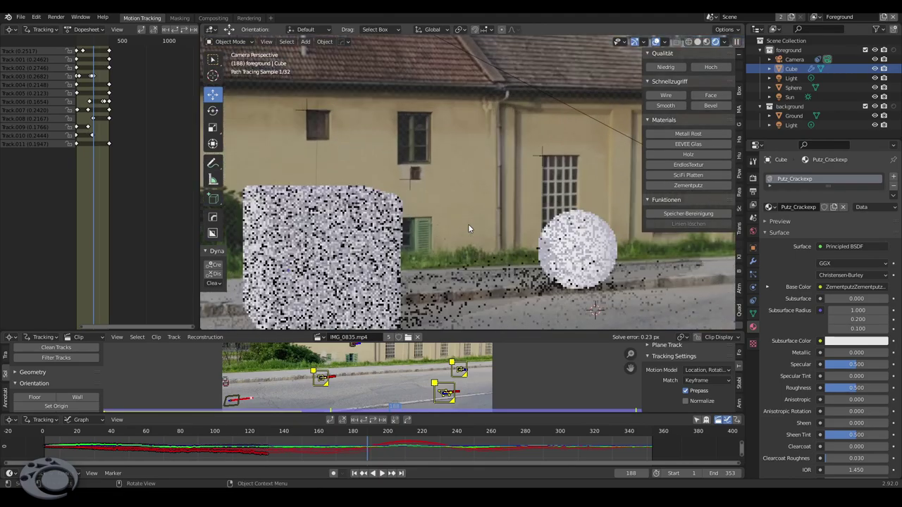
pyautogui.scroll(1, 459, 209)
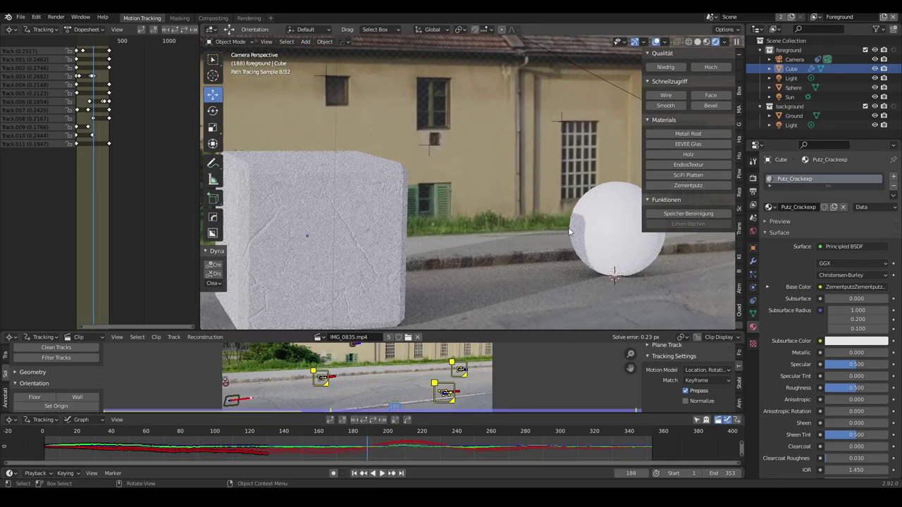
pyautogui.click(572, 233)
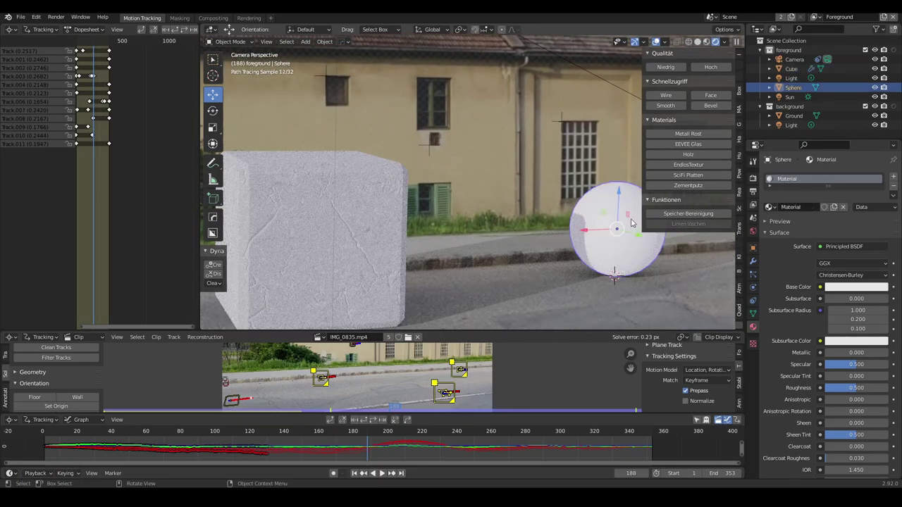
pyautogui.click(695, 156)
pyautogui.scroll(-3, 593, 216)
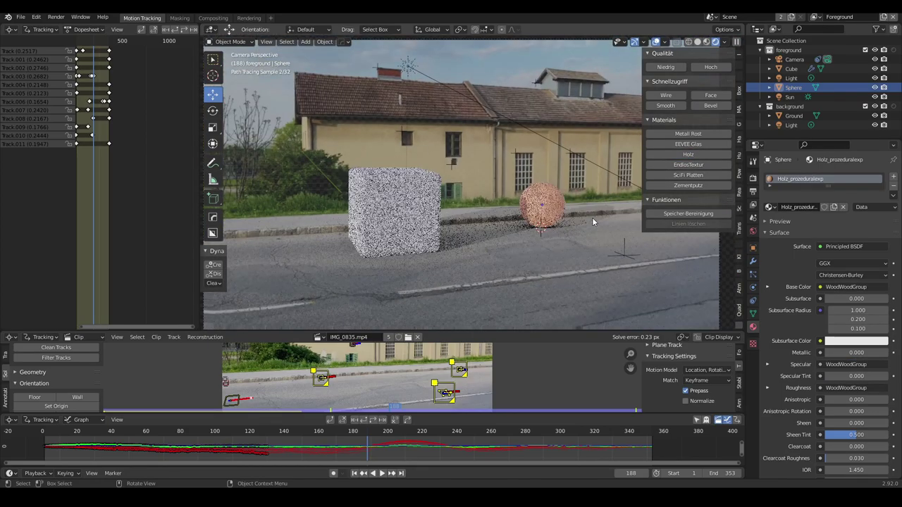
pyautogui.scroll(-1, 562, 204)
pyautogui.moveTo(562, 204)
pyautogui.keyDown('shift'); pyautogui.mouseDown(button='middle')
pyautogui.moveTo(483, 224)
pyautogui.moveTo(547, 239)
pyautogui.mouseUp(button='middle'); pyautogui.keyUp('shift')
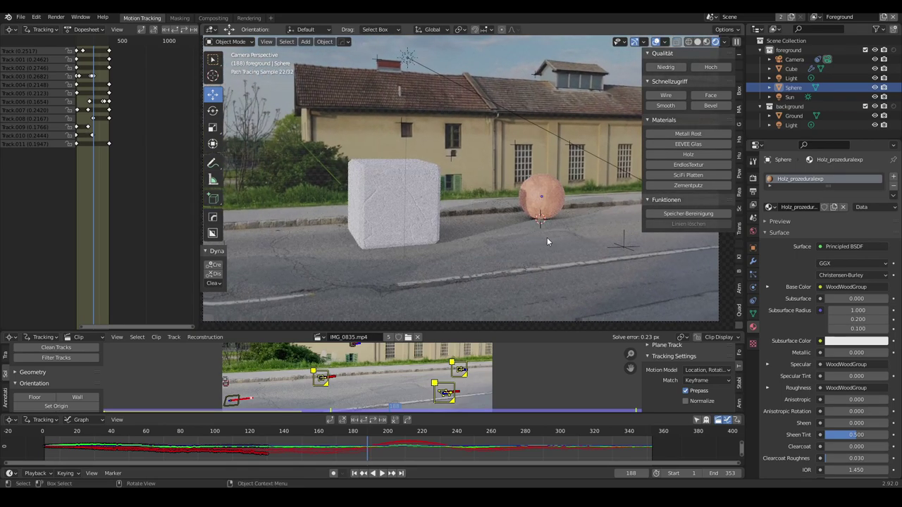
pyautogui.press('F12')
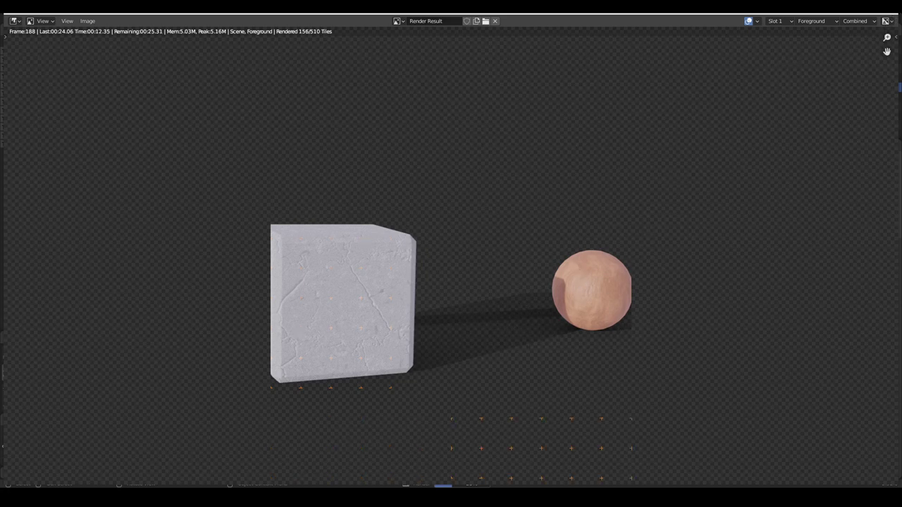
pyautogui.click(886, 14)
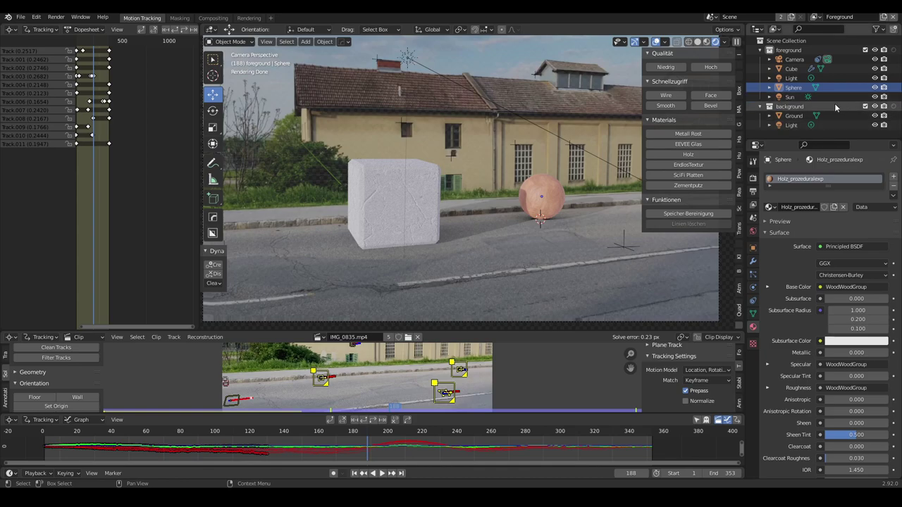
# - Toggle an option on the background collection and switch to the Background view layer
pyautogui.click(893, 107)
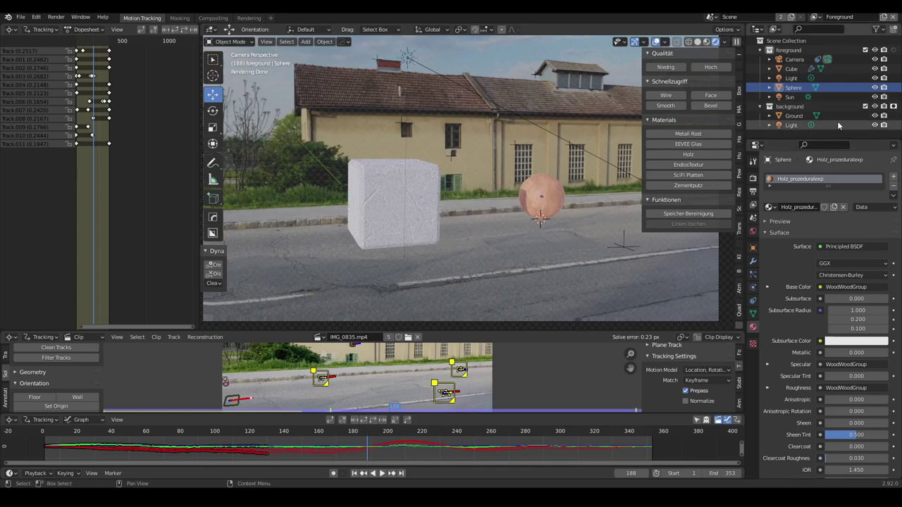
pyautogui.click(817, 17)
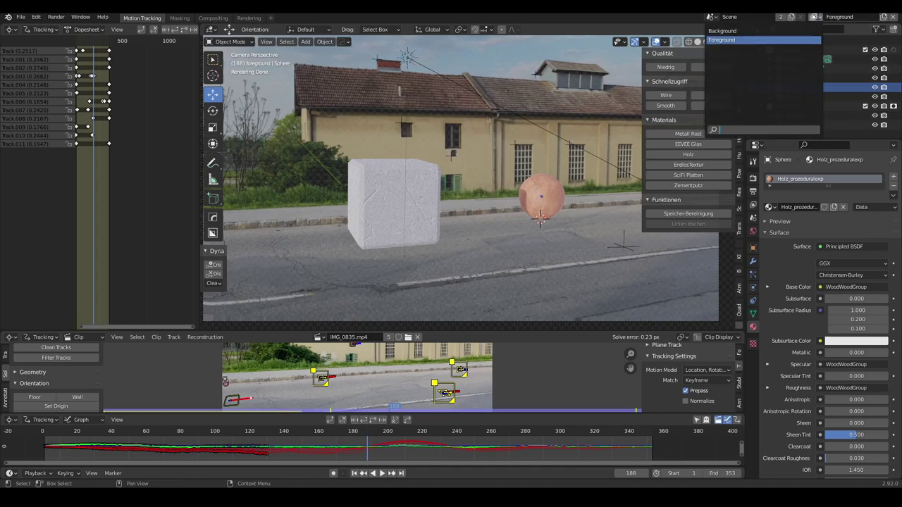
pyautogui.click(802, 32)
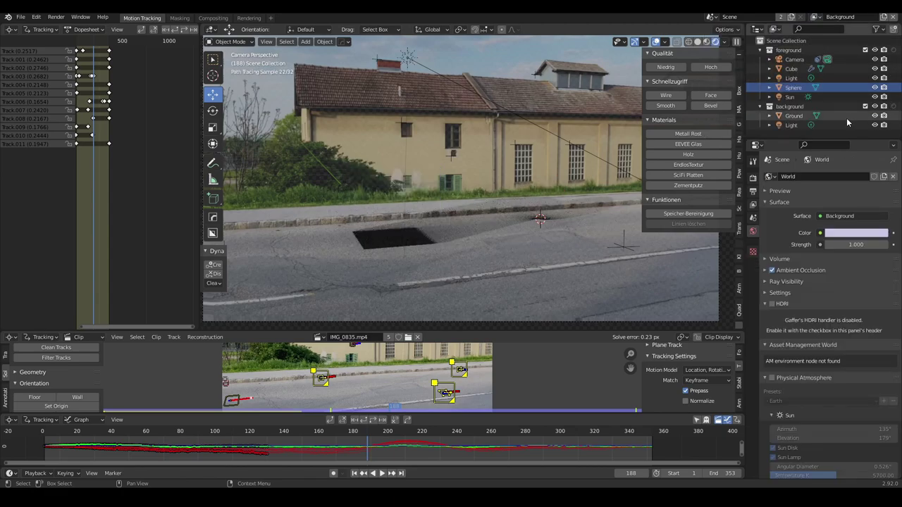
pyautogui.click(817, 17)
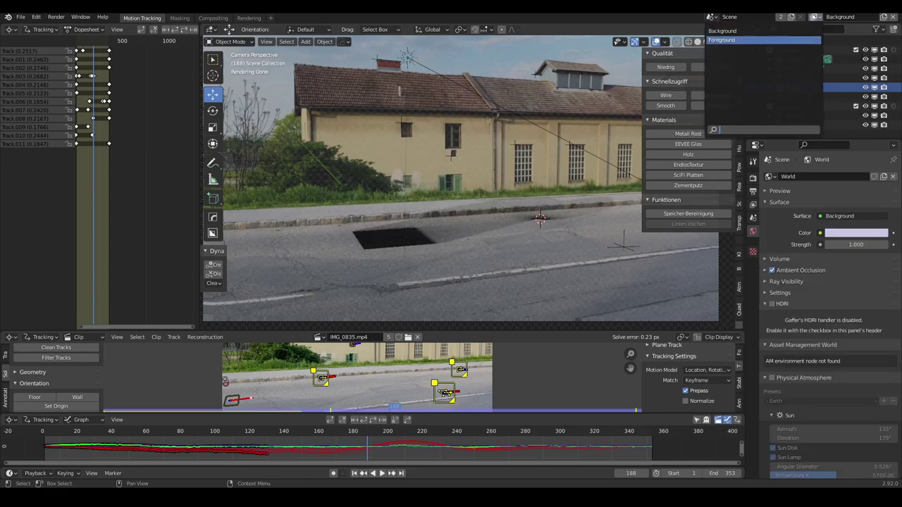
pyautogui.click(731, 30)
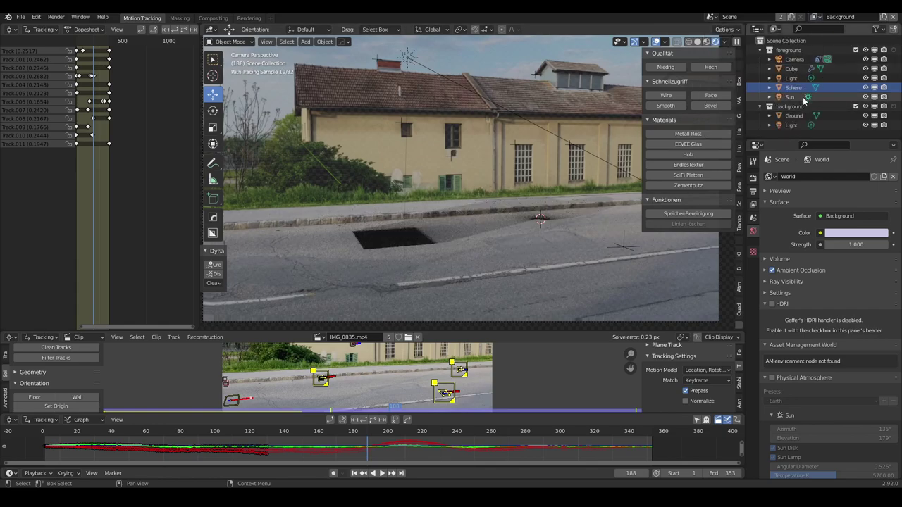
# - Make Foreground the active view layer and check a test render of frame 188
pyautogui.click(816, 16)
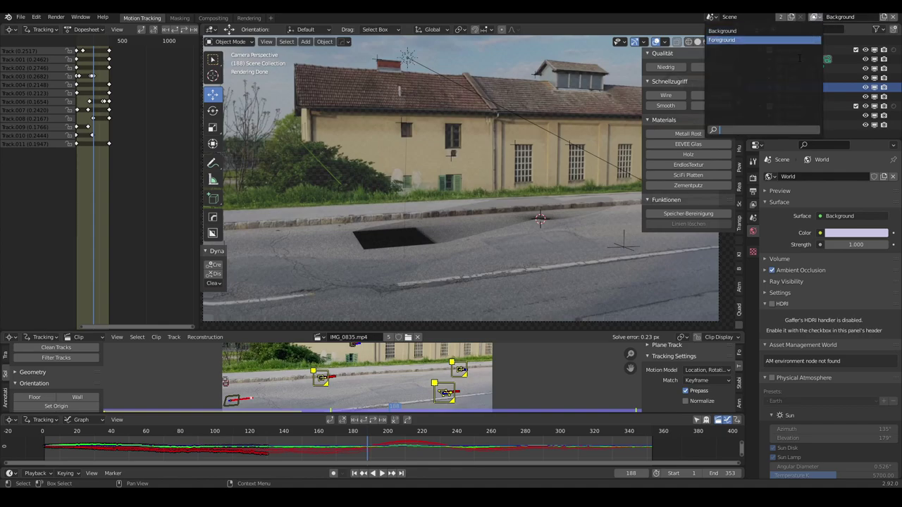
pyautogui.click(764, 40)
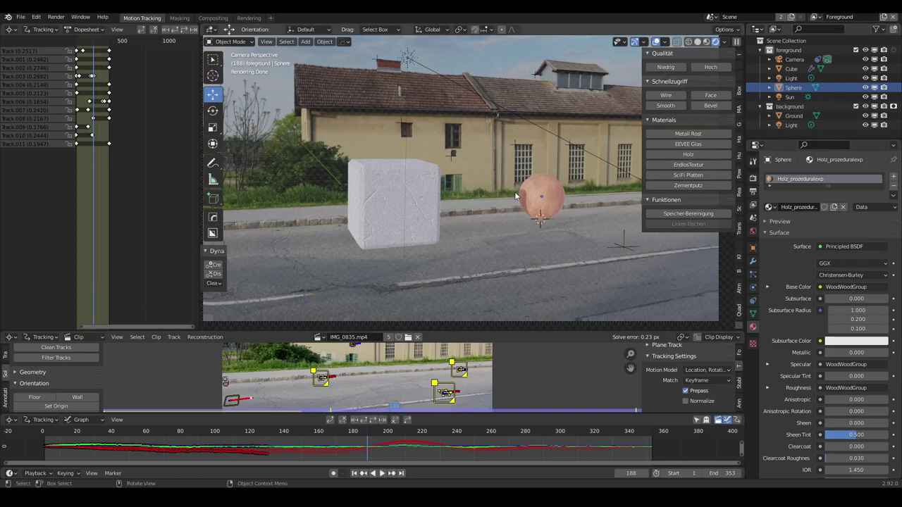
pyautogui.press('F12')
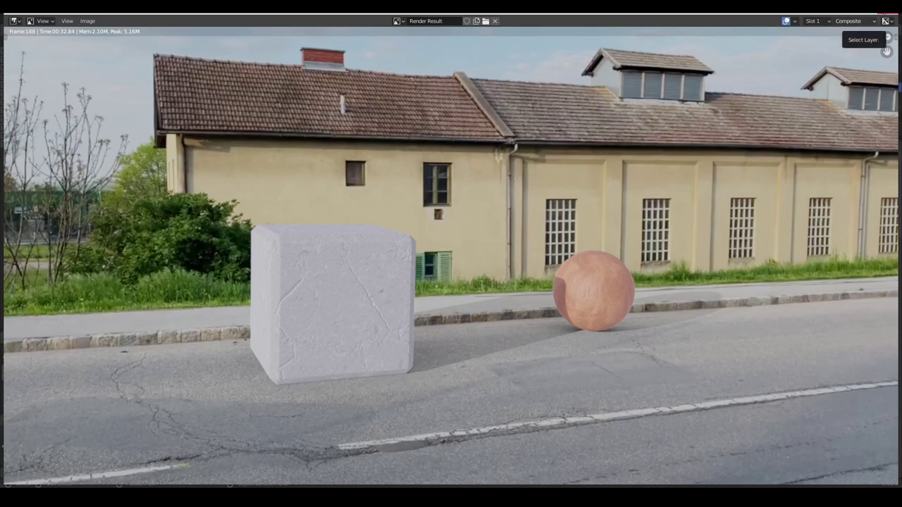
pyautogui.press('Escape')
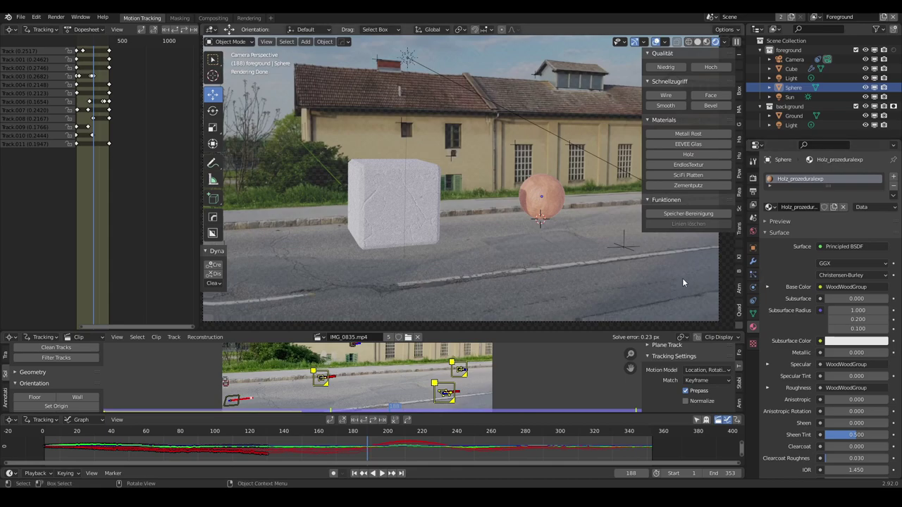
# - Give the Ground a new material with Roughness 1 and Specular 0
pyautogui.click(593, 267)
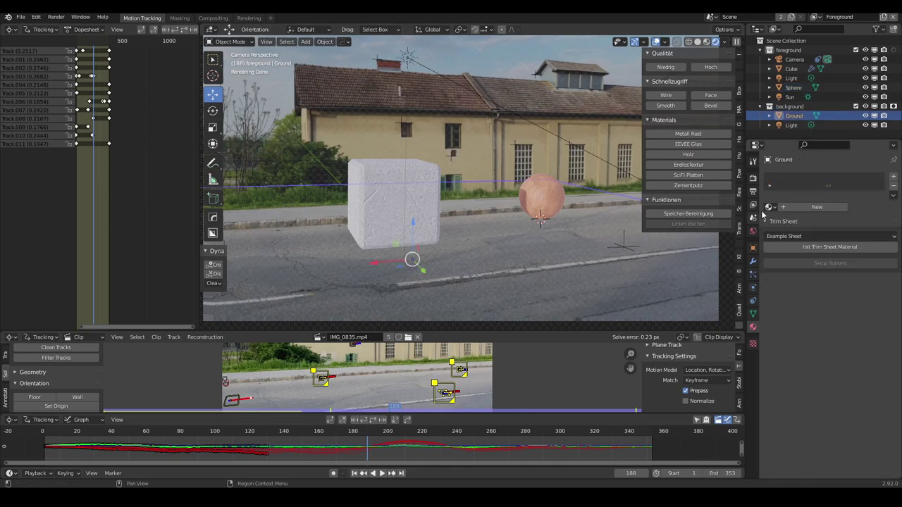
pyautogui.click(811, 207)
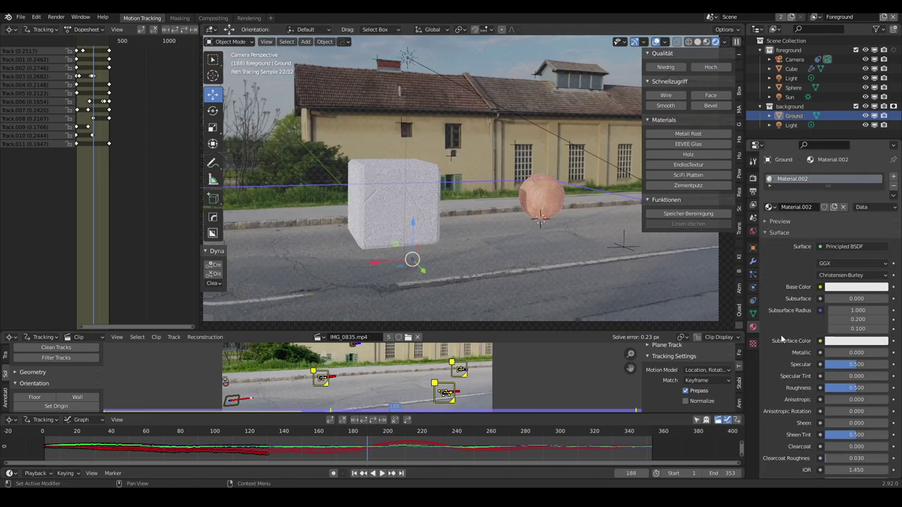
pyautogui.scroll(-2, 782, 340)
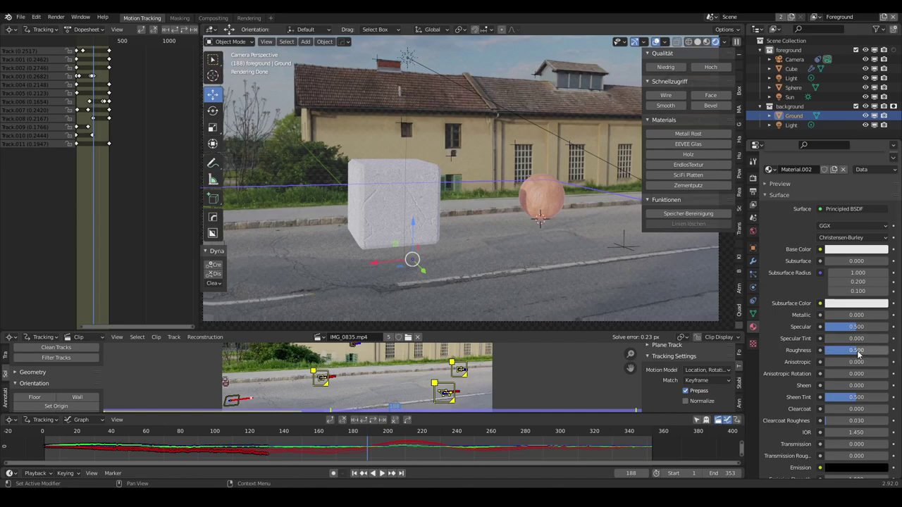
pyautogui.moveTo(852, 351); pyautogui.dragTo(888, 352)
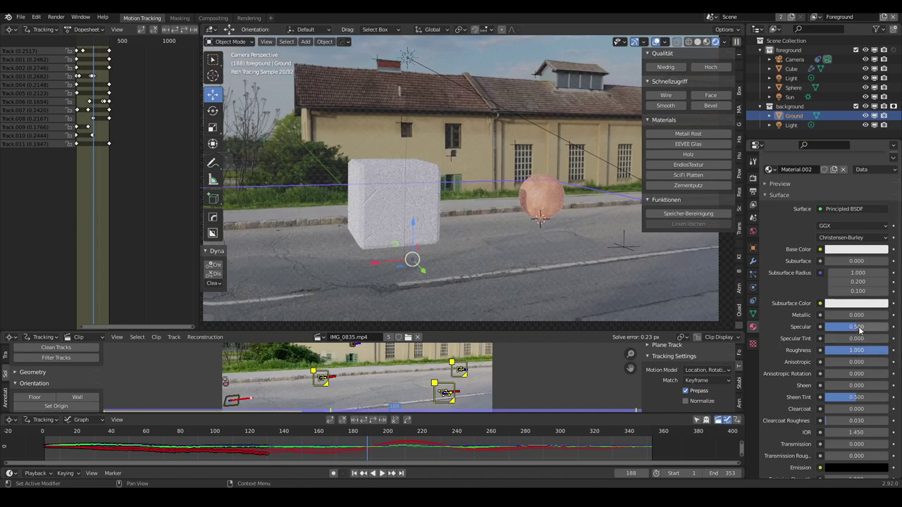
pyautogui.moveTo(854, 328); pyautogui.dragTo(824, 328)
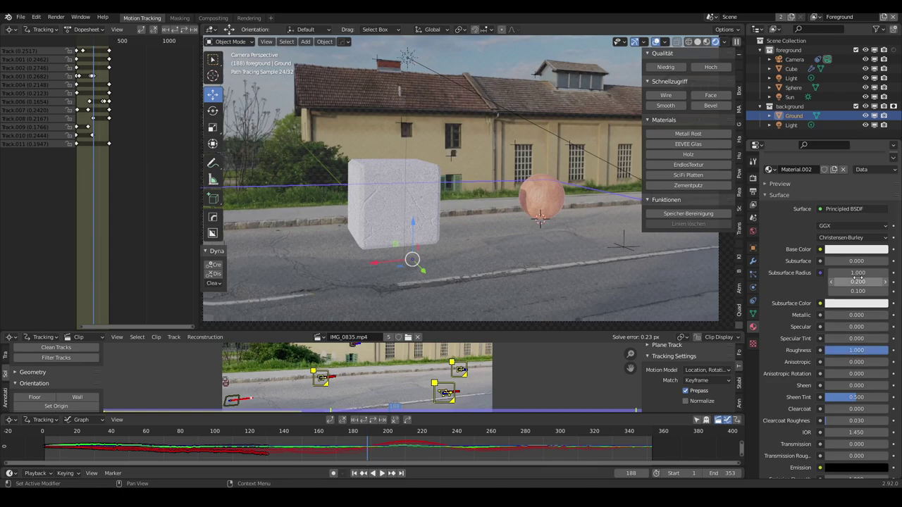
# - Set the ground material's base colour to a dark grey, value 0.26
pyautogui.click(863, 250)
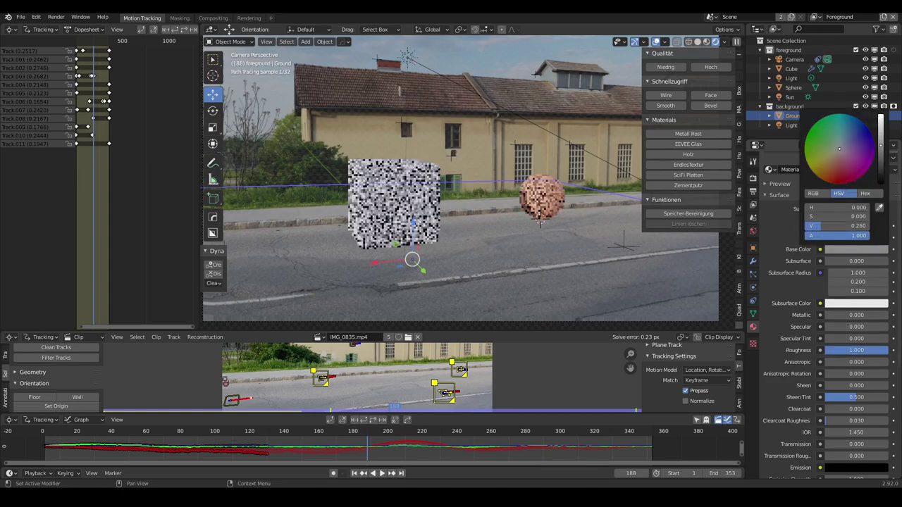
pyautogui.moveTo(881, 143); pyautogui.dragTo(886, 161)
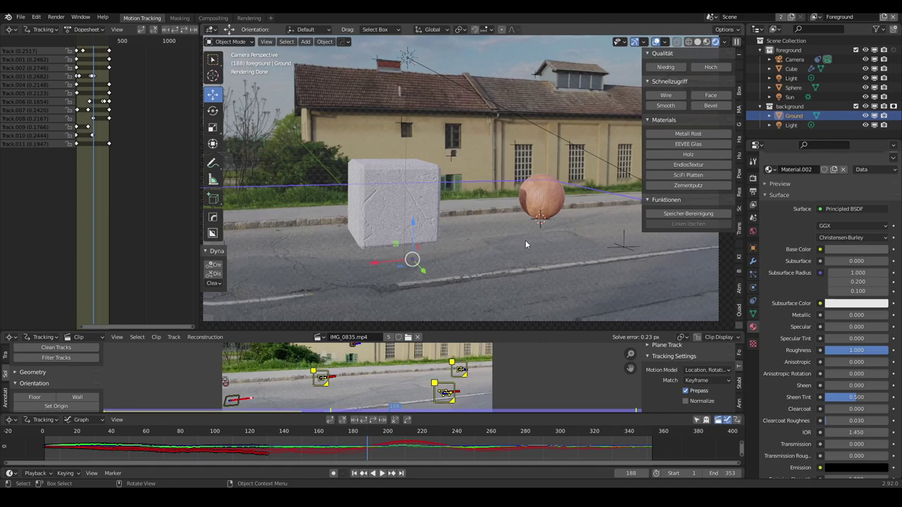
pyautogui.click(854, 250)
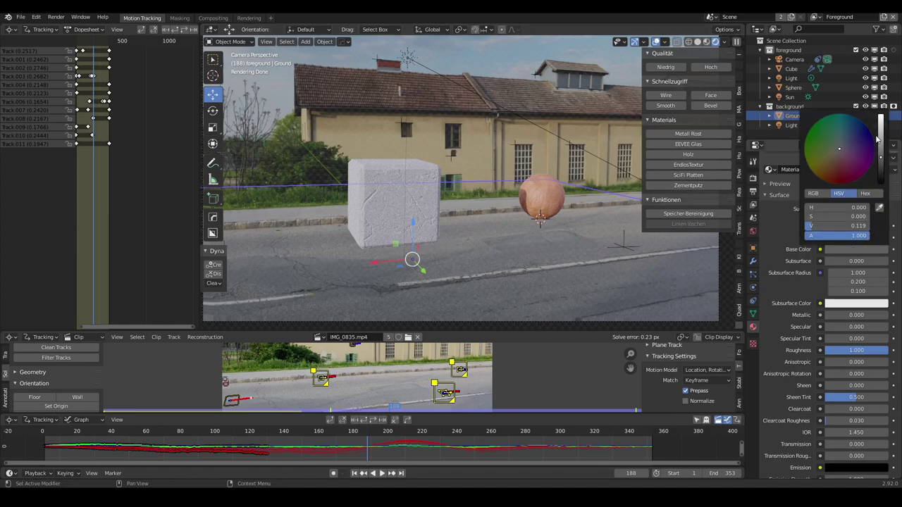
pyautogui.moveTo(881, 134); pyautogui.dragTo(881, 115)
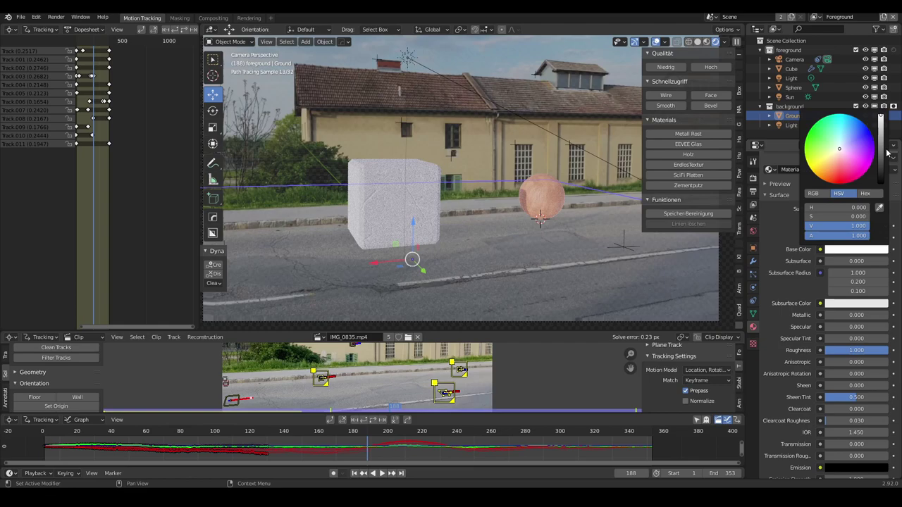
pyautogui.click(881, 165)
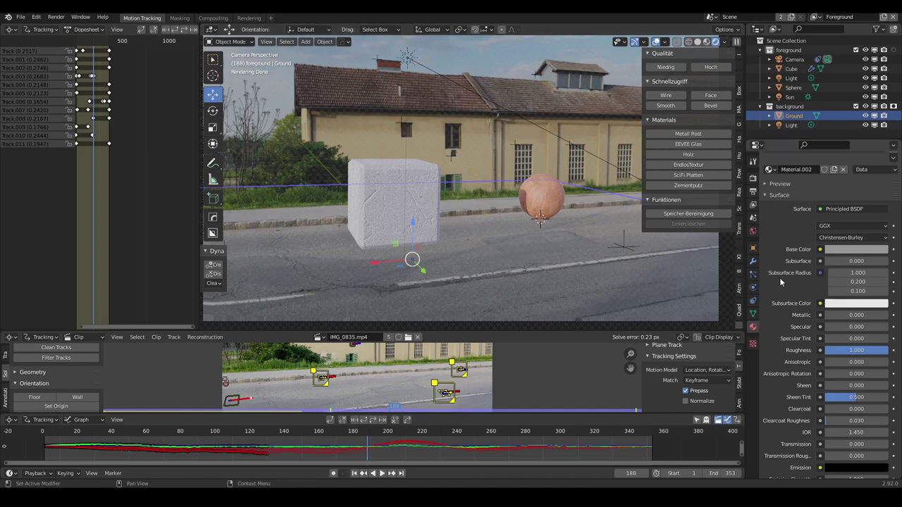
# - Enable Adaptive Sampling under Render Properties > Sampling, then render frame 188 again
pyautogui.click(753, 177)
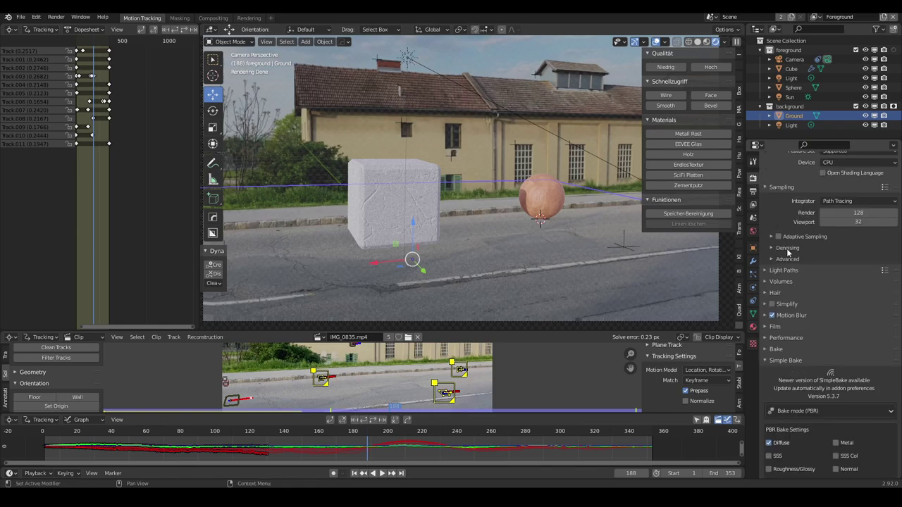
pyautogui.scroll(2, 812, 258)
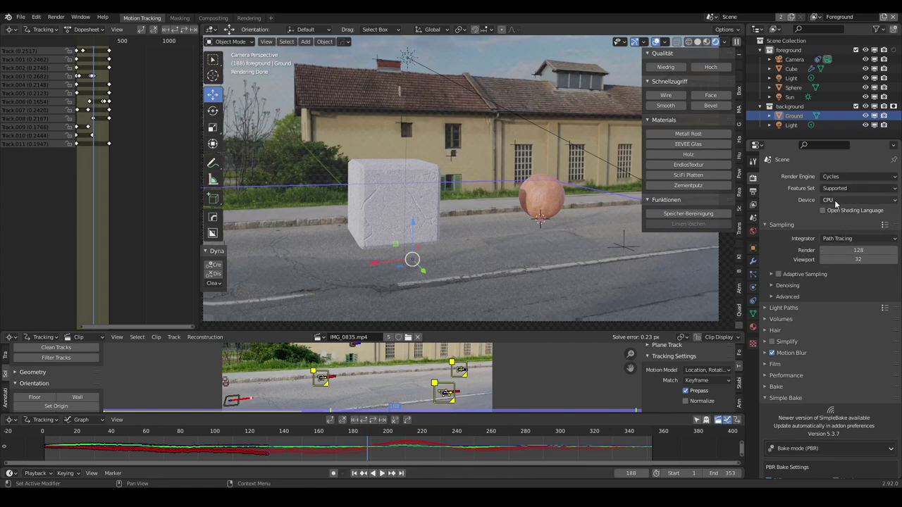
pyautogui.scroll(-3, 786, 232)
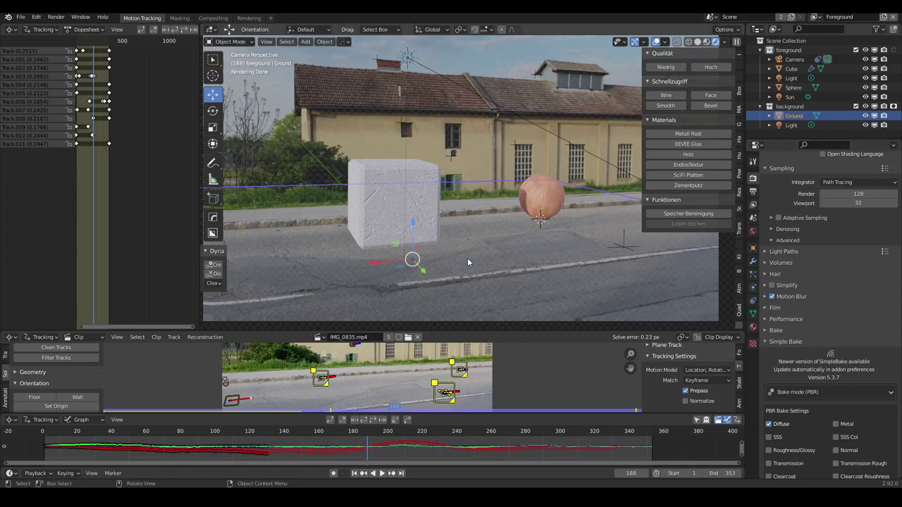
pyautogui.click(778, 218)
pyautogui.press('F12')
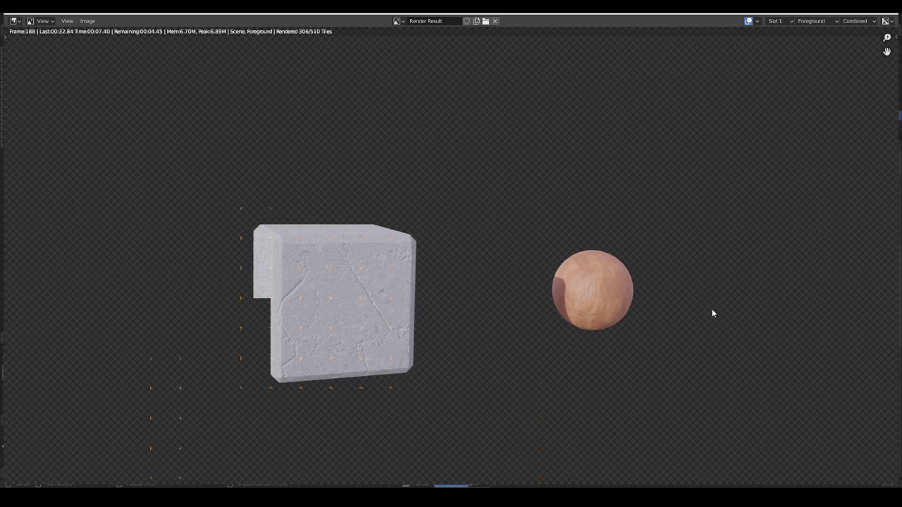
# - Zoom in and out on the frame-188 render to inspect the cube and sphere, then close it
pyautogui.scroll(-1, 493, 270)
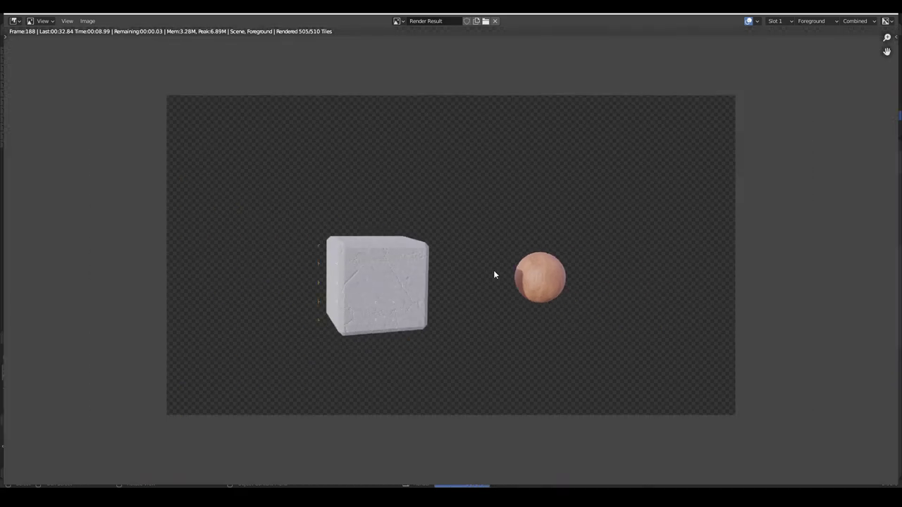
pyautogui.scroll(-1, 493, 270)
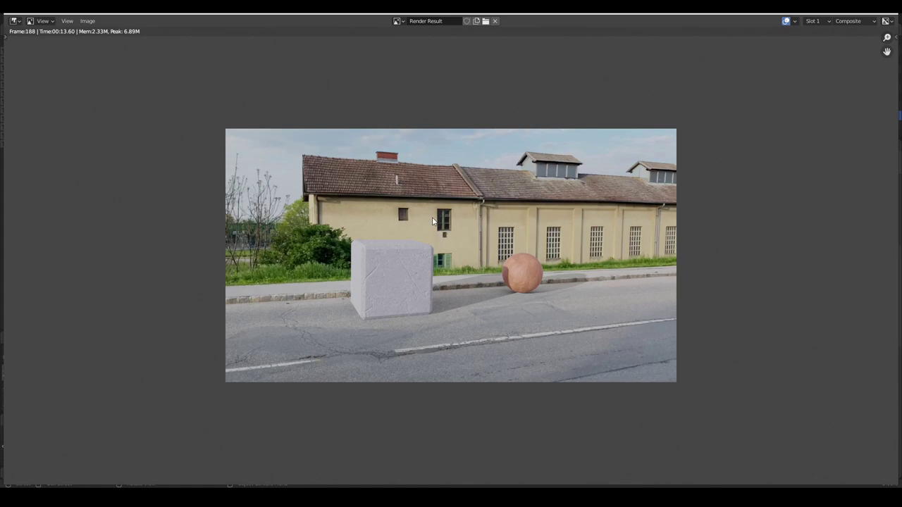
pyautogui.scroll(2, 432, 221)
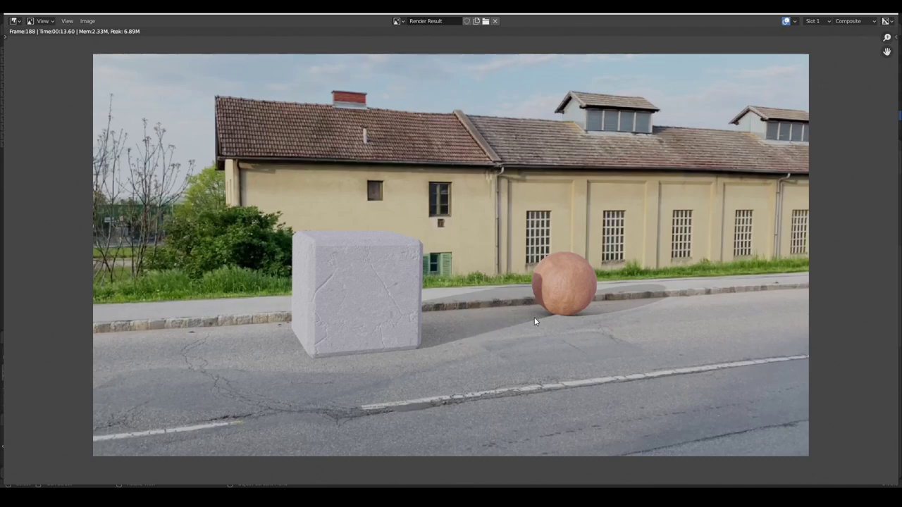
pyautogui.scroll(3, 502, 318)
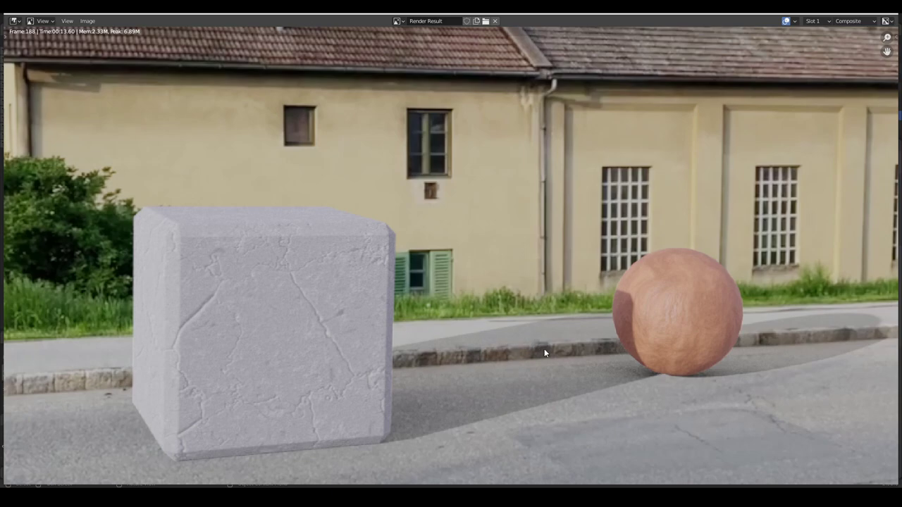
pyautogui.scroll(-2, 543, 352)
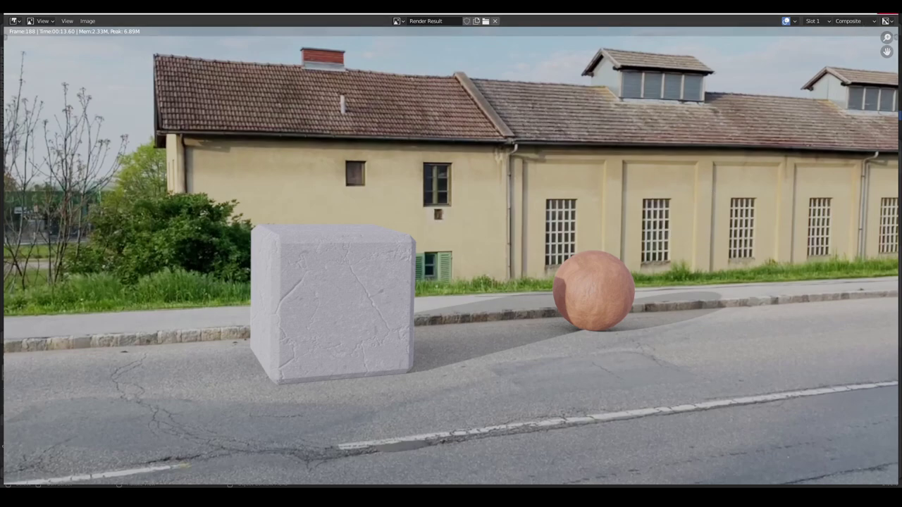
pyautogui.press('Escape')
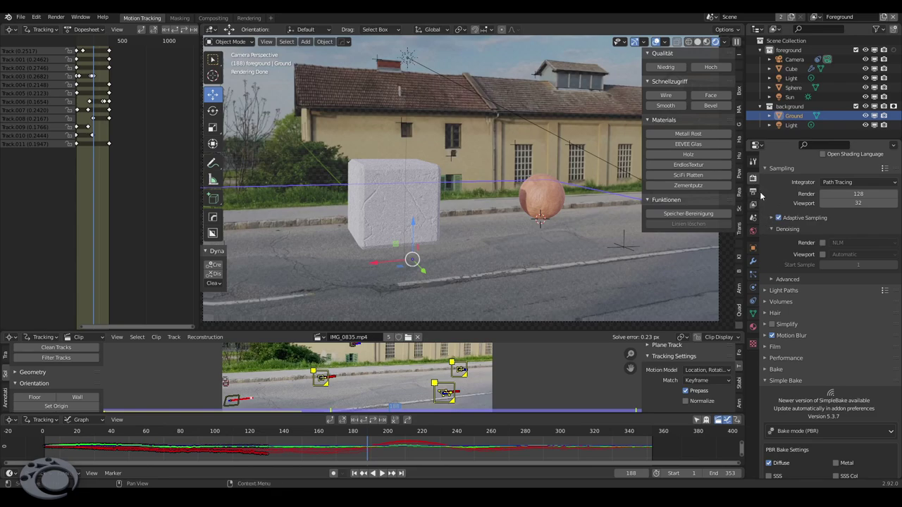
# - Set render samples to 40 and re-render frame 188
pyautogui.moveTo(848, 193); pyautogui.dragTo(824, 194)
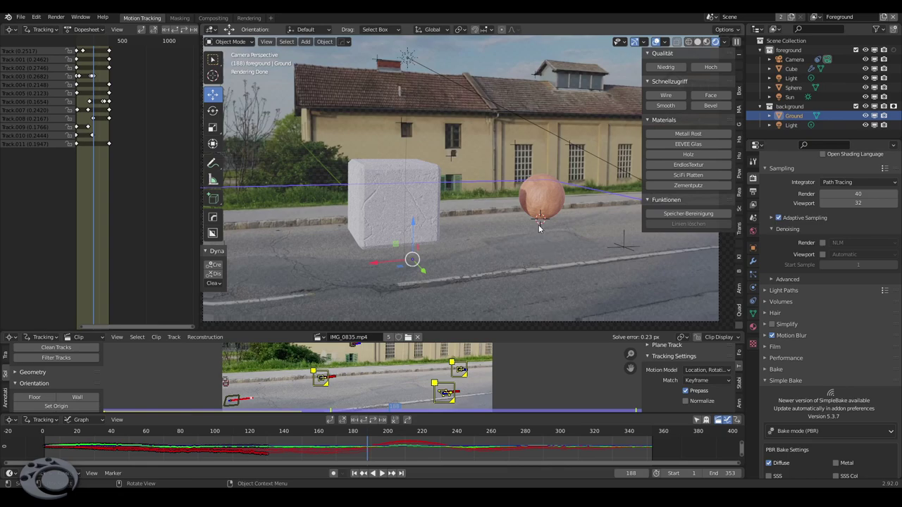
pyautogui.press('F12')
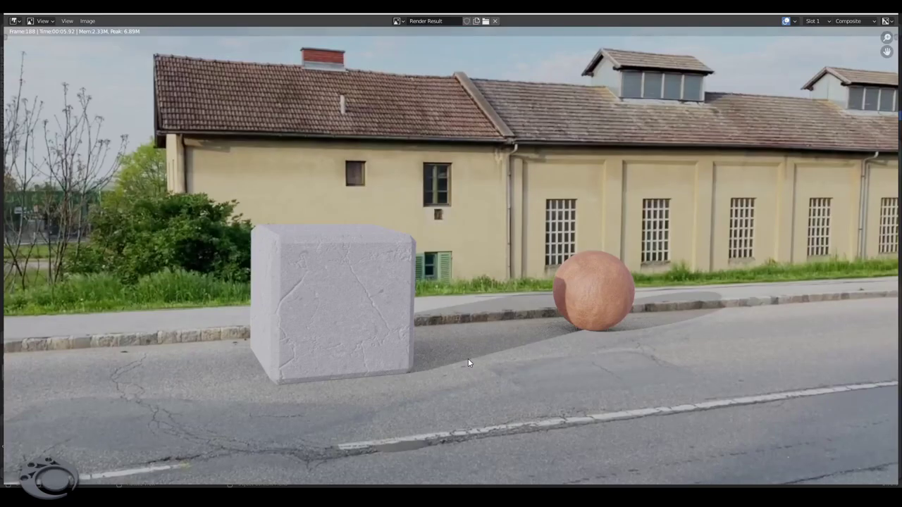
# - Zoom and pan around the render near the curb to check details, then close it
pyautogui.scroll(4, 468, 359)
pyautogui.moveTo(471, 368)
pyautogui.mouseDown(button='middle')
pyautogui.moveTo(449, 314)
pyautogui.moveTo(444, 204)
pyautogui.mouseUp(button='middle')
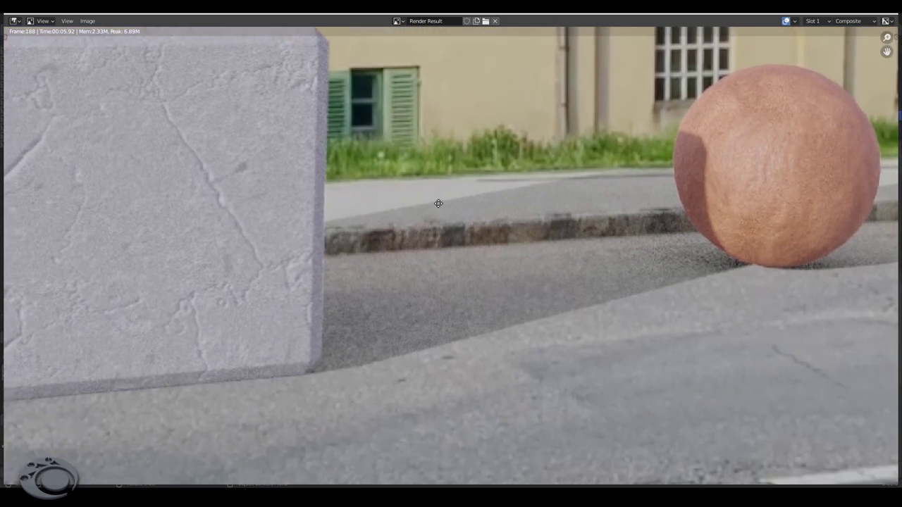
pyautogui.scroll(3, 430, 270)
pyautogui.scroll(2, 439, 236)
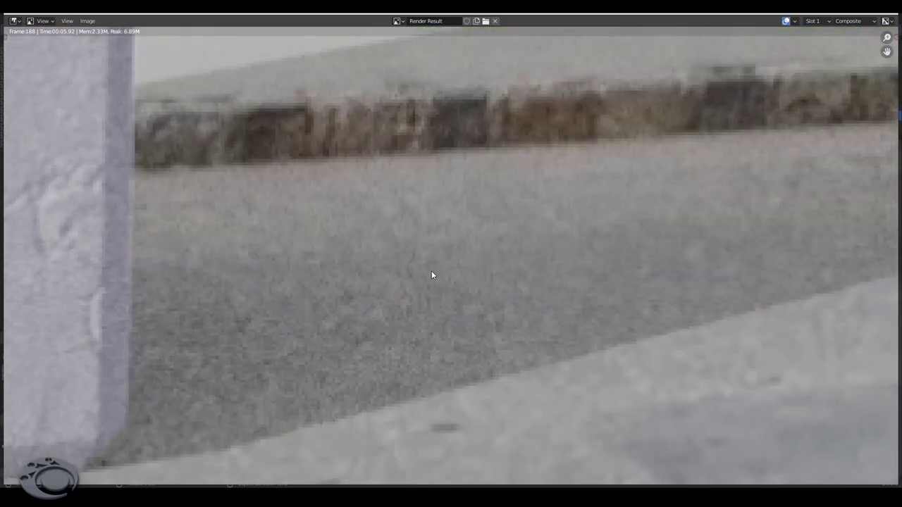
pyautogui.scroll(2, 366, 308)
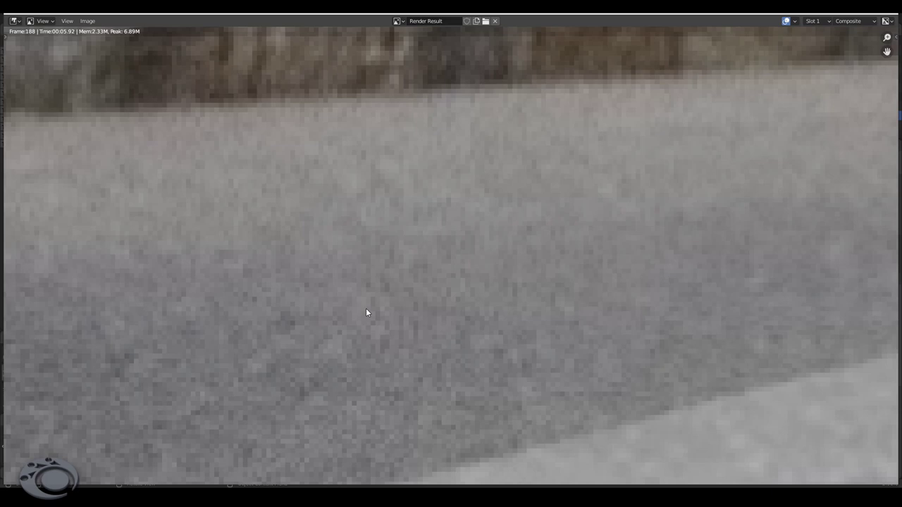
pyautogui.scroll(-1, 366, 312)
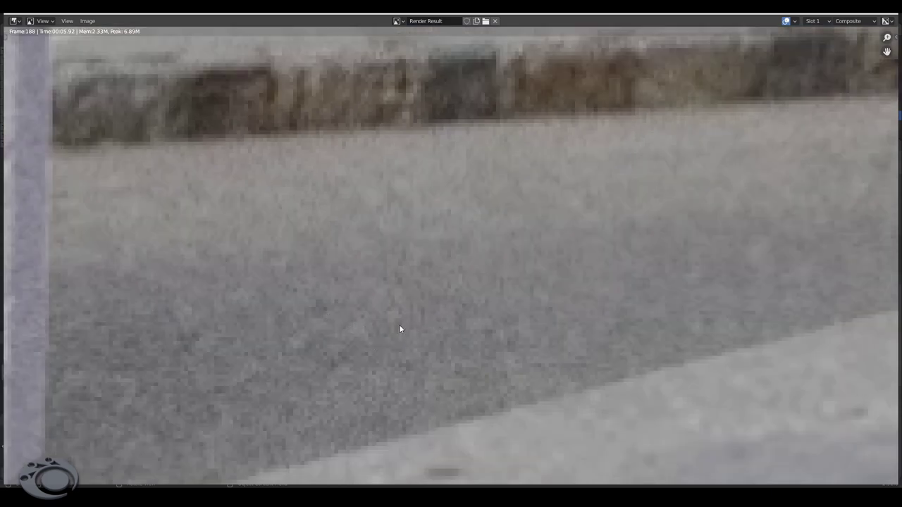
pyautogui.scroll(-3, 419, 326)
pyautogui.scroll(-2, 418, 324)
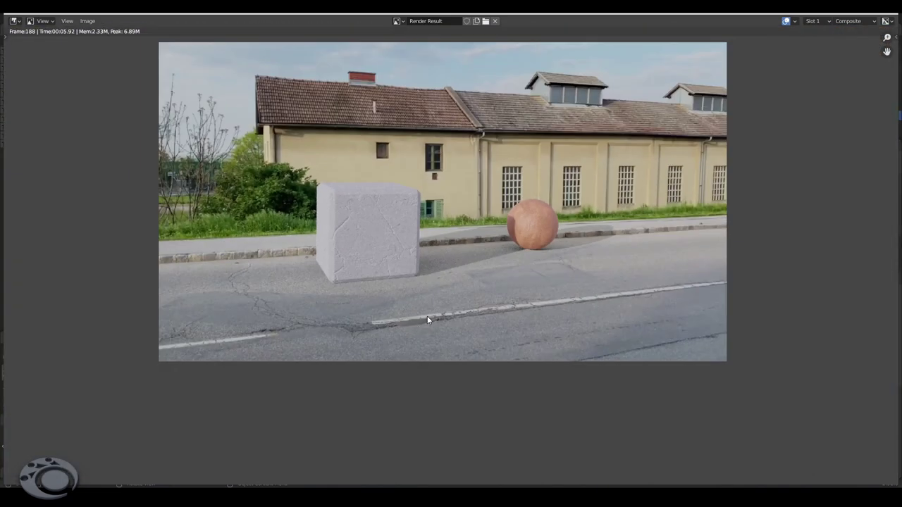
pyautogui.scroll(-1, 423, 331)
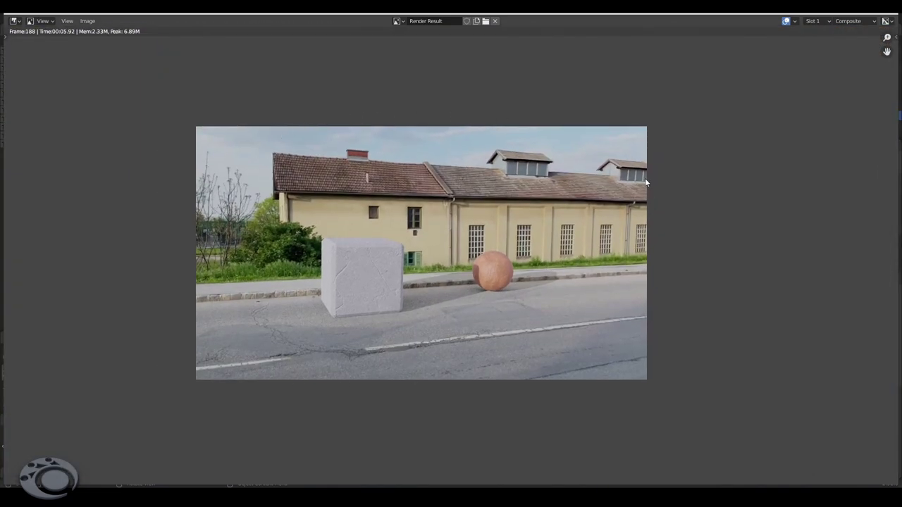
pyautogui.scroll(5, 441, 308)
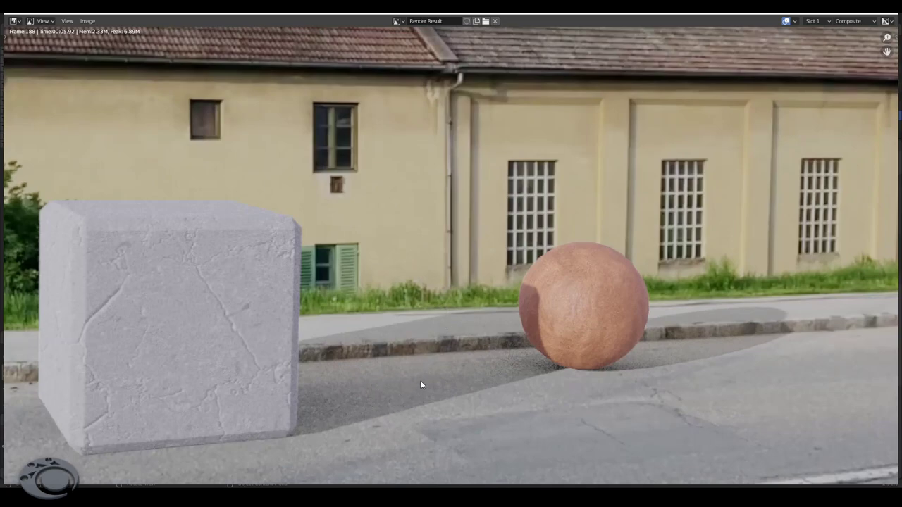
pyautogui.scroll(-4, 421, 385)
pyautogui.scroll(1, 420, 384)
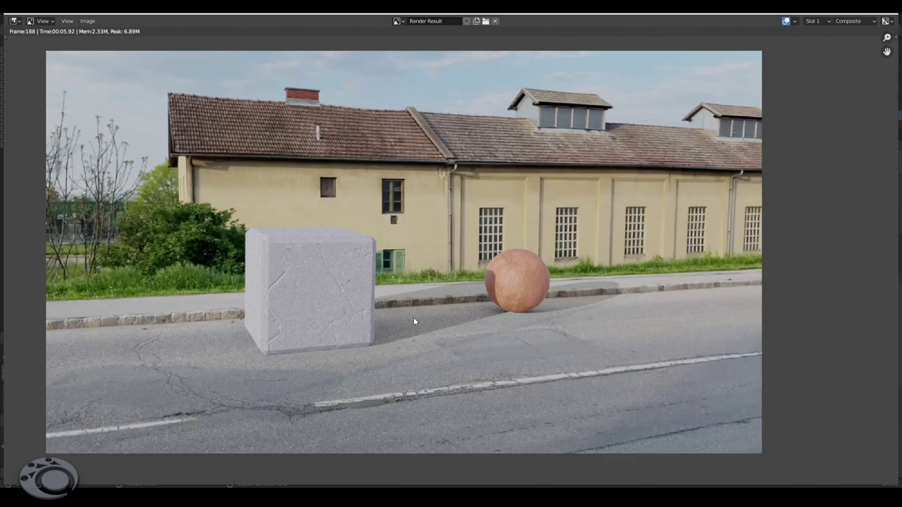
pyautogui.press('Escape')
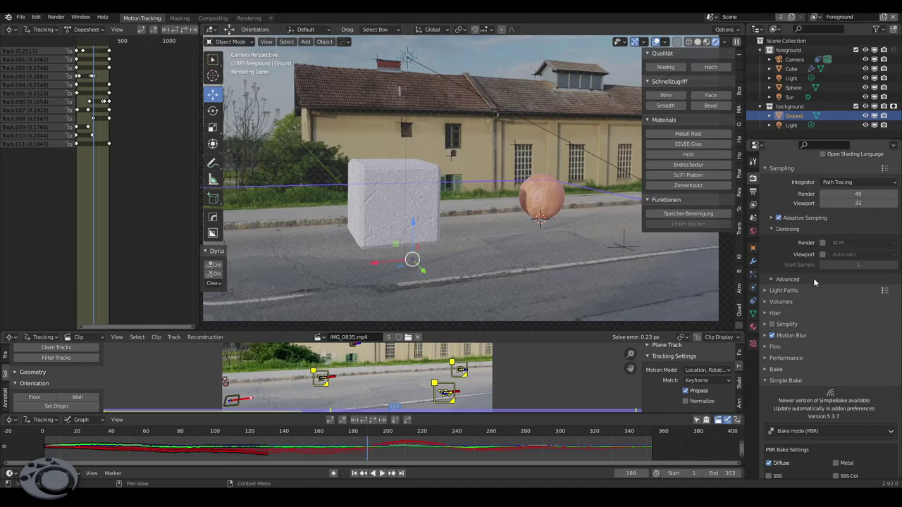
# - Animate the sampling seed under Advanced and raise final render samples to 100
pyautogui.click(772, 280)
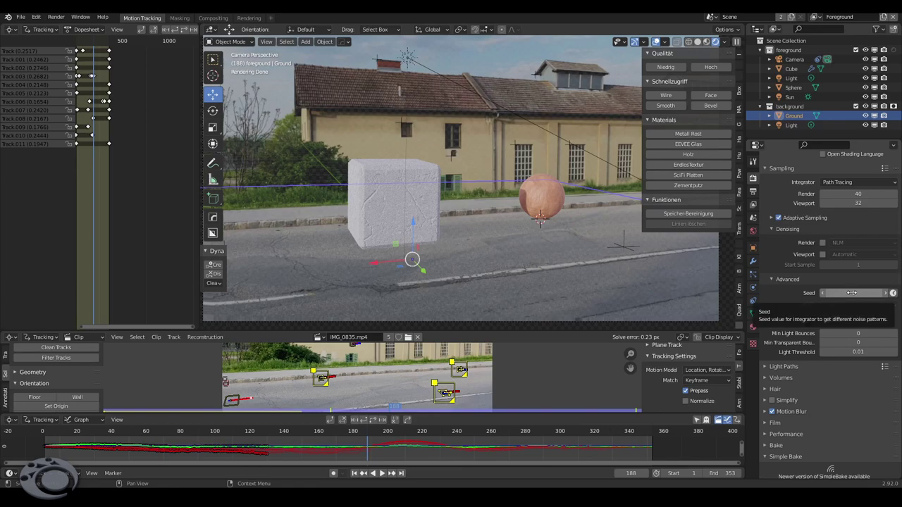
pyautogui.click(893, 293)
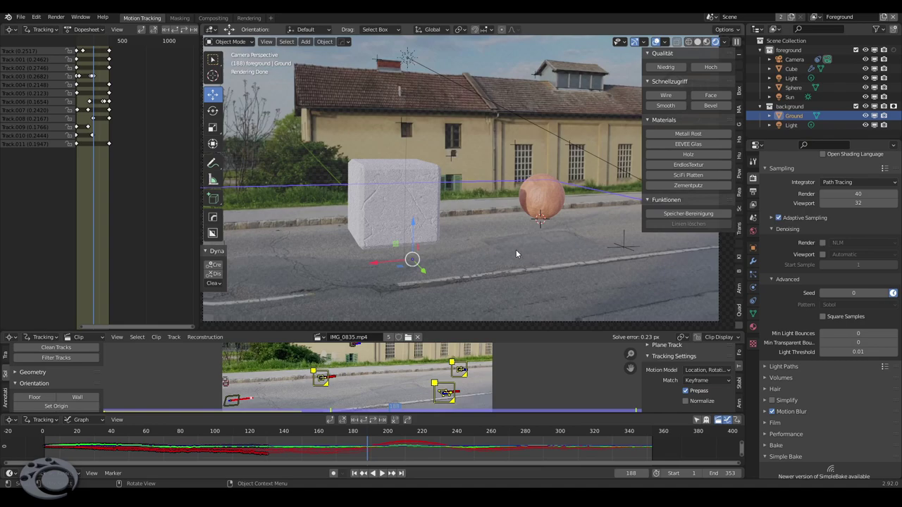
pyautogui.scroll(-1, 515, 249)
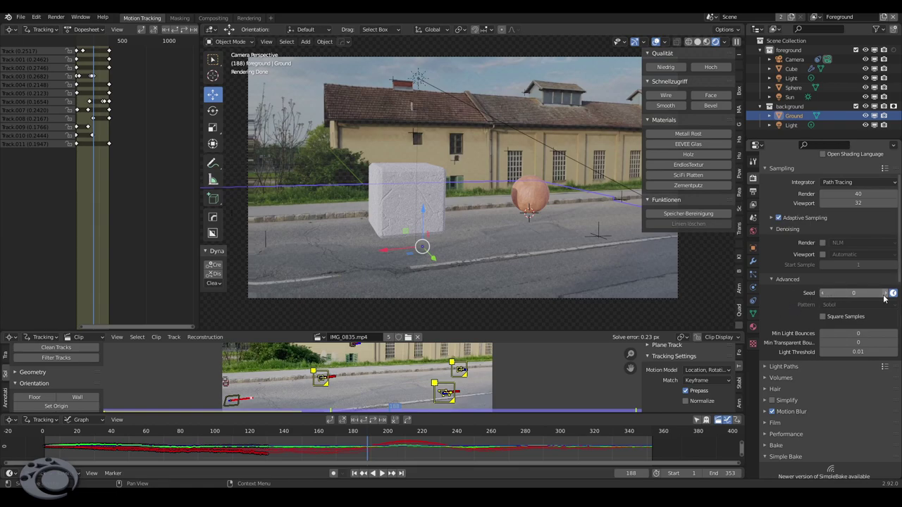
pyautogui.click(850, 194)
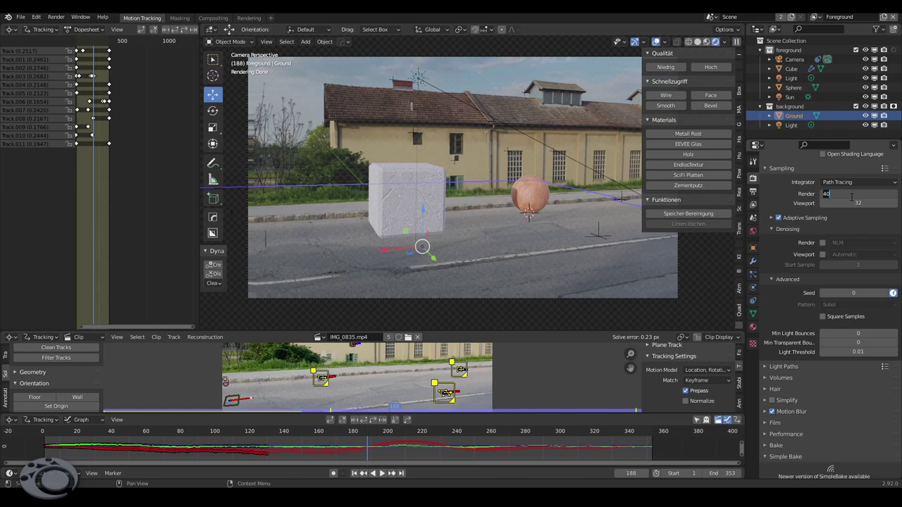
pyautogui.write('100')
pyautogui.press('Return')
# - Turn off reflective and refractive caustics in Light Paths
pyautogui.click(769, 279)
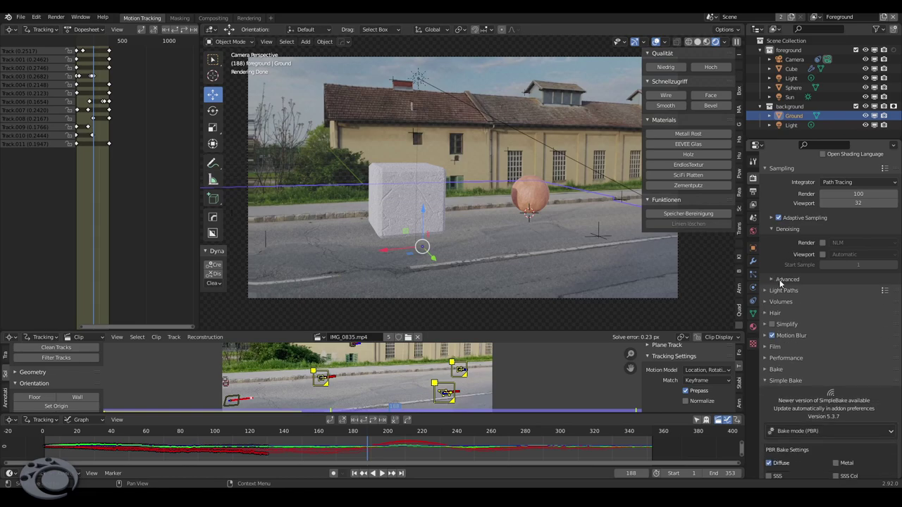
pyautogui.scroll(-1, 825, 264)
pyautogui.scroll(-2, 825, 264)
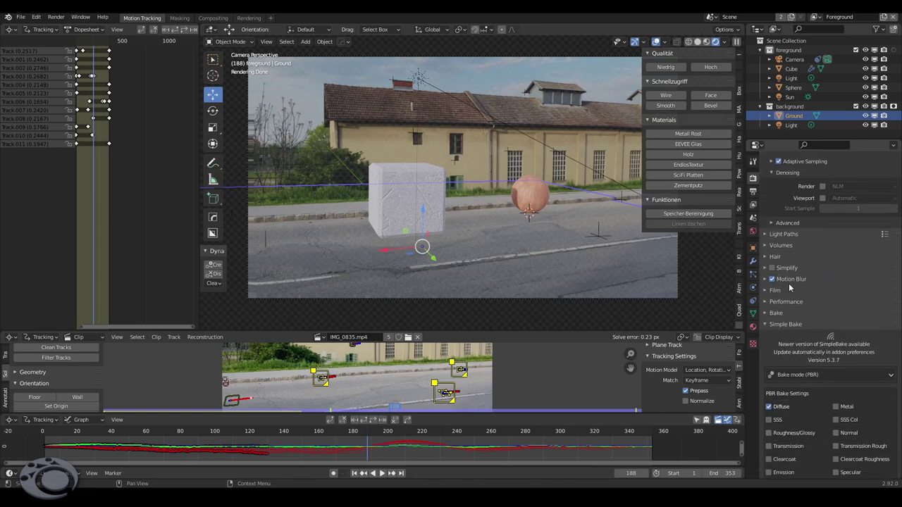
pyautogui.click(782, 236)
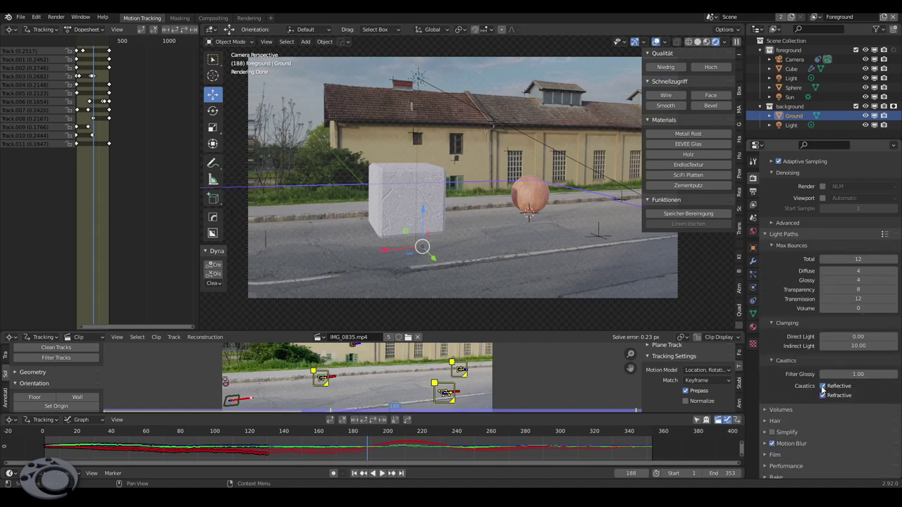
pyautogui.moveTo(822, 388); pyautogui.dragTo(822, 396)
# - Clamp direct light to 2.00, then switch to the Output properties
pyautogui.click(868, 336)
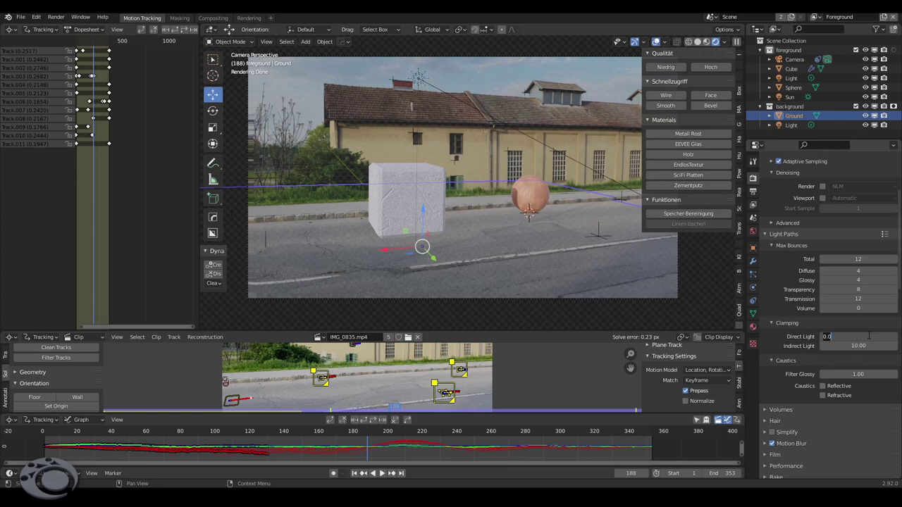
pyautogui.write('2')
pyautogui.press('Return')
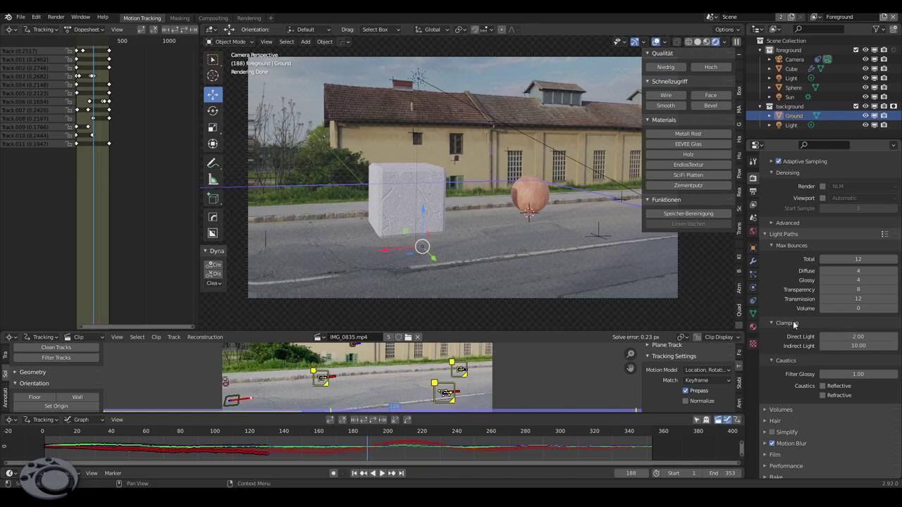
pyautogui.scroll(-1, 790, 322)
pyautogui.scroll(-4, 789, 320)
pyautogui.scroll(-4, 789, 320)
pyautogui.scroll(5, 788, 320)
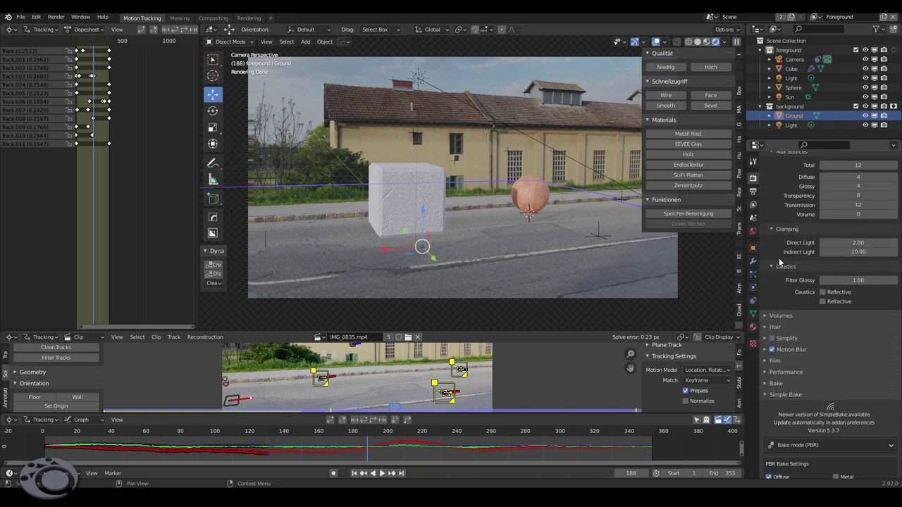
pyautogui.click(753, 194)
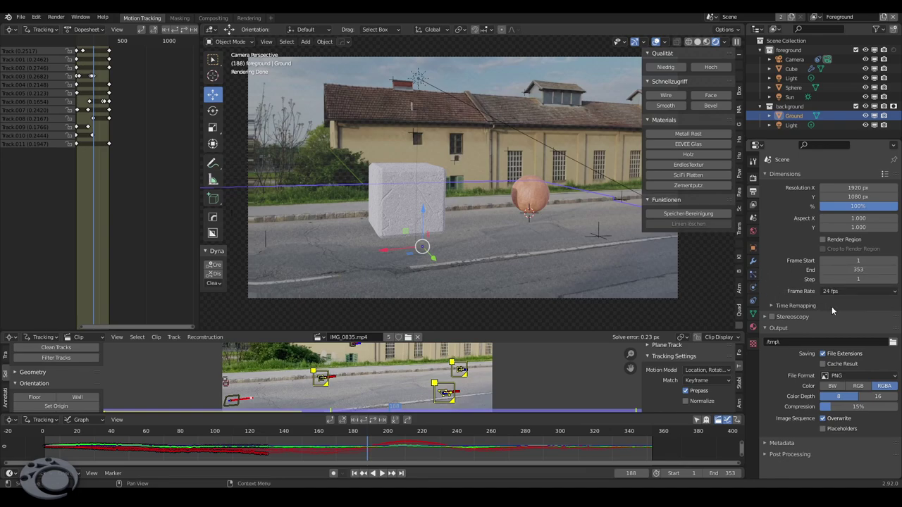
# - Set the frame rate to 60 fps and the file format to FFmpeg Video
pyautogui.click(856, 291)
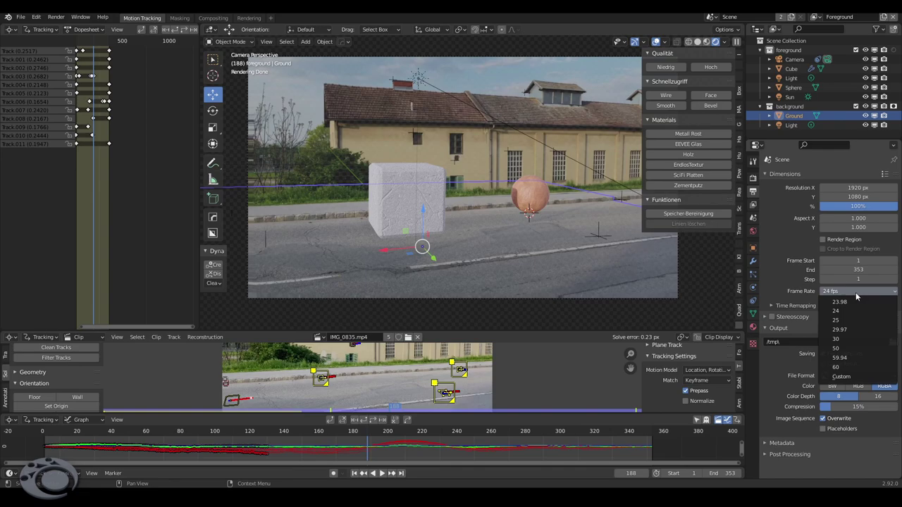
pyautogui.click(856, 369)
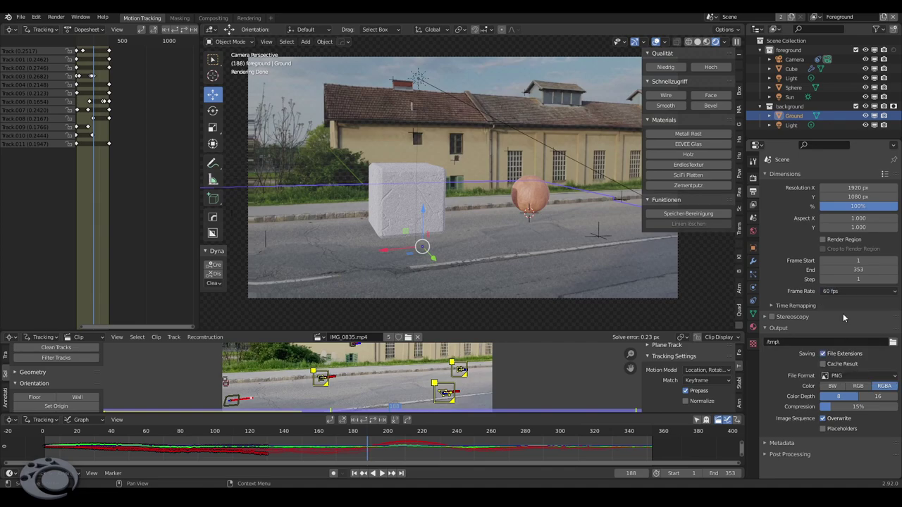
pyautogui.click(872, 377)
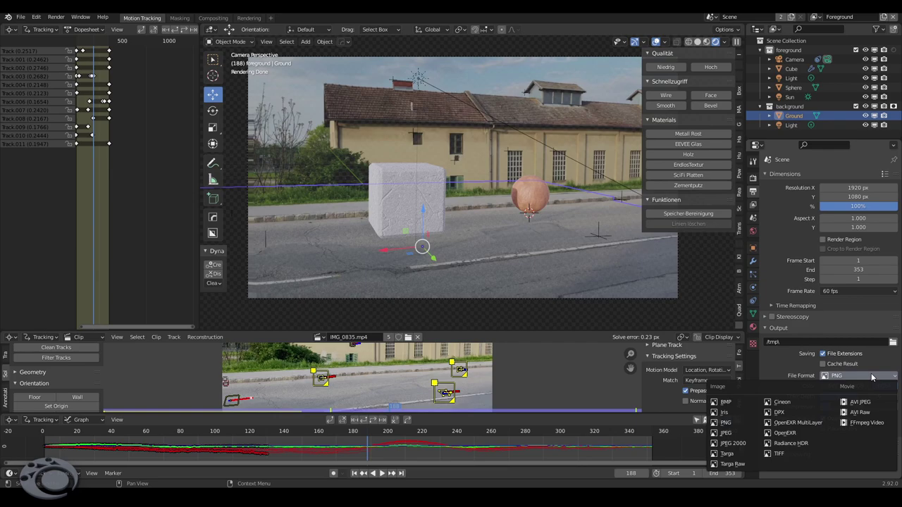
pyautogui.click(860, 422)
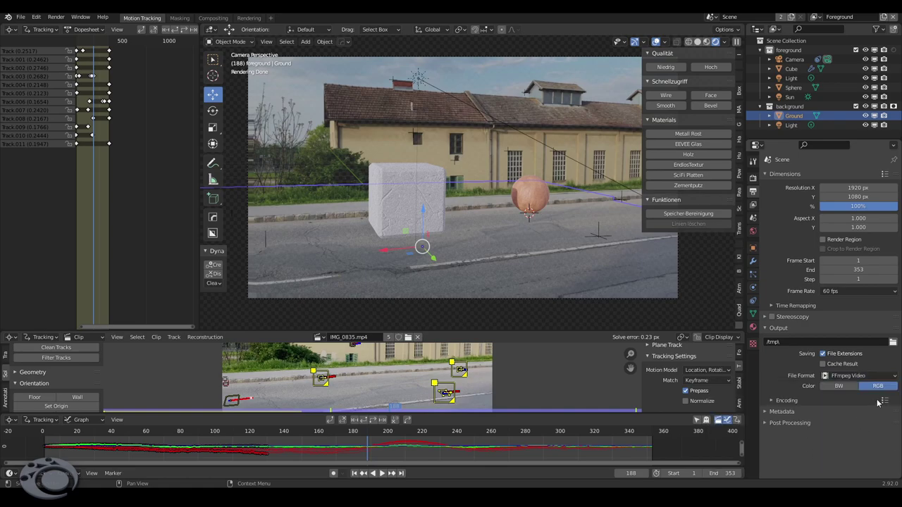
# - Apply the 'h264 in MP4' encoding preset and expand the Encoding settings
pyautogui.click(884, 401)
pyautogui.click(885, 401)
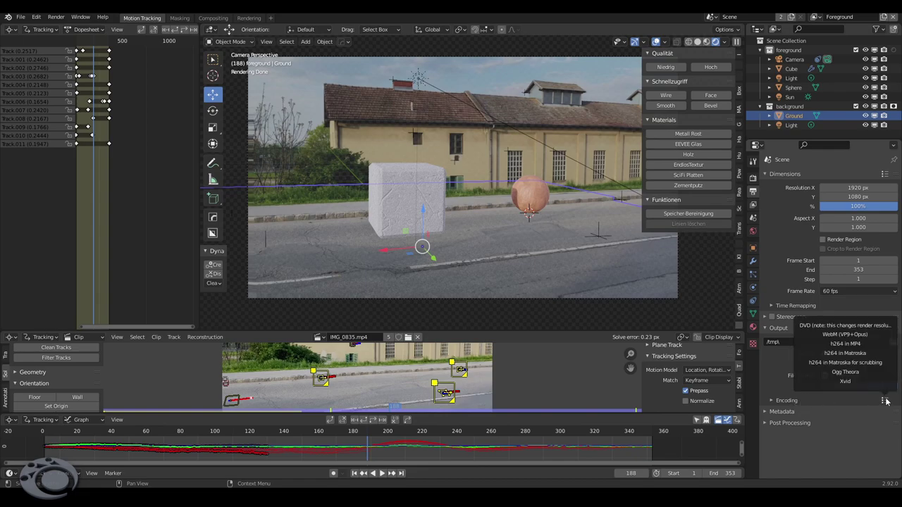
pyautogui.click(852, 345)
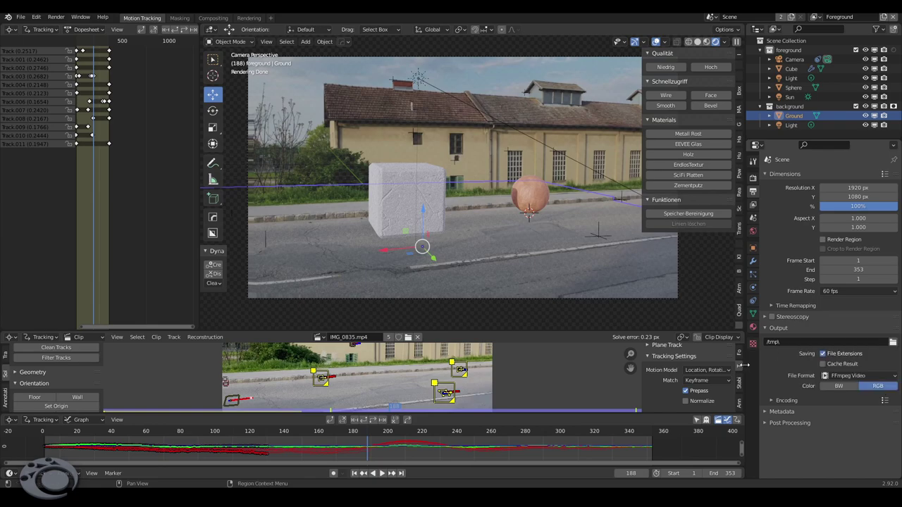
pyautogui.click(884, 400)
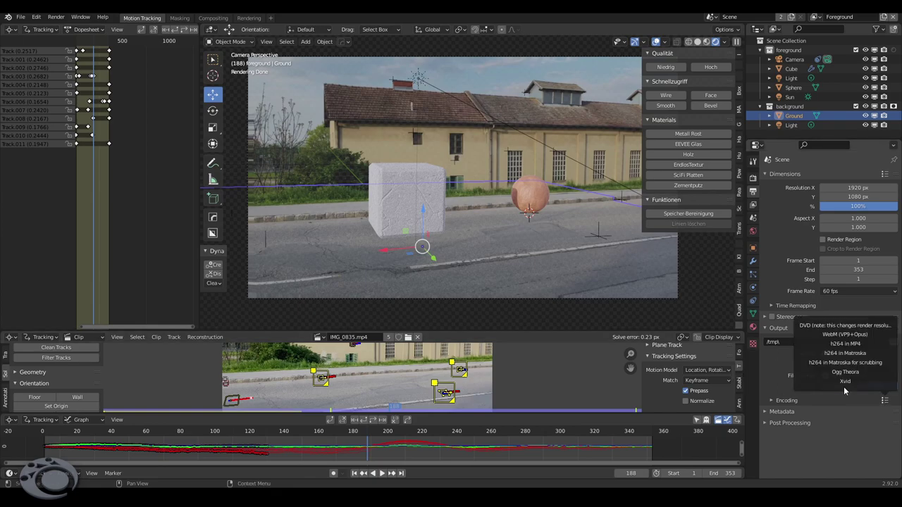
pyautogui.click(849, 344)
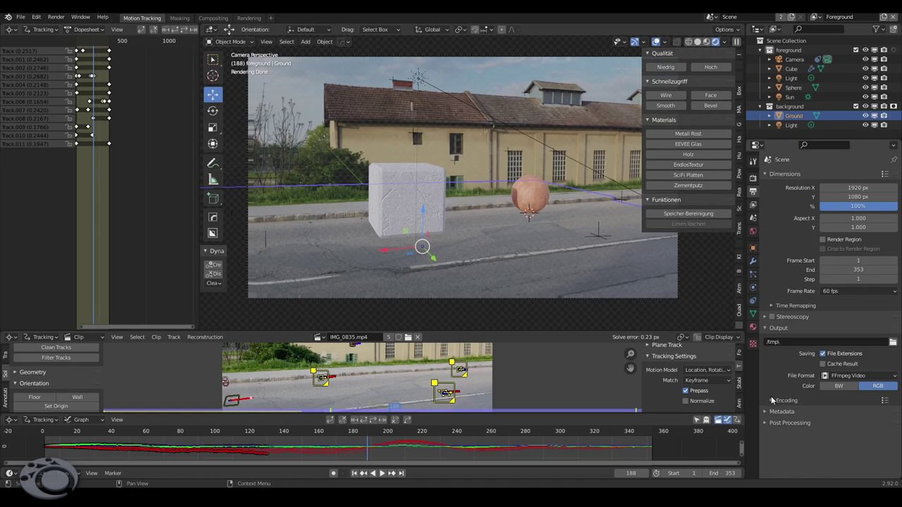
pyautogui.click(773, 400)
# - Render a still test image of the scene with F12
pyautogui.scroll(-2, 787, 377)
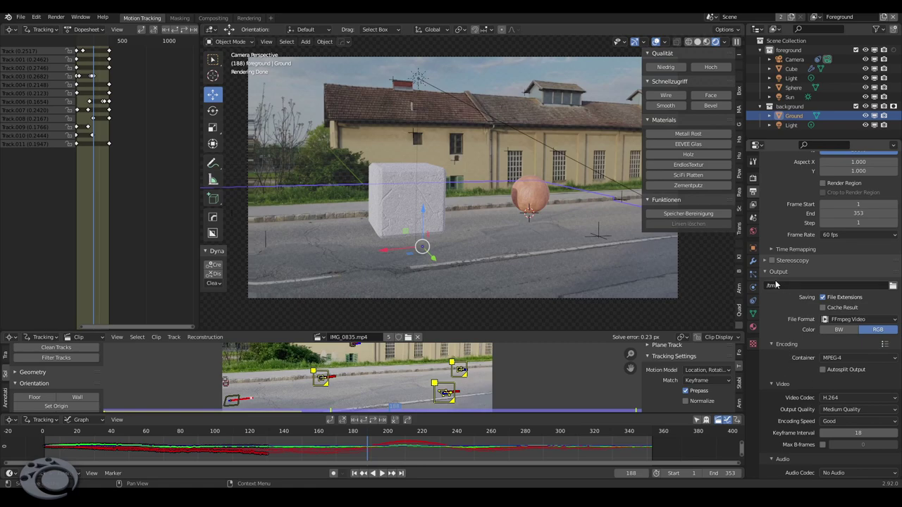
pyautogui.scroll(-1, 786, 316)
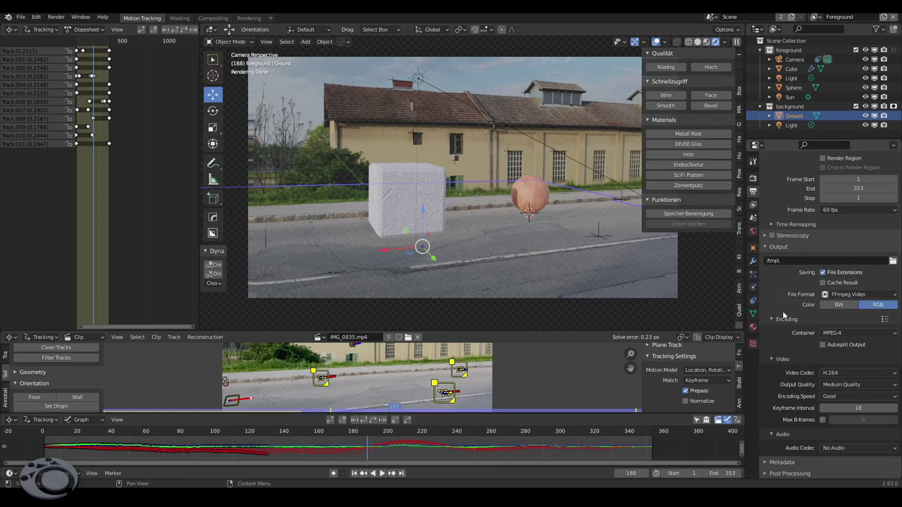
pyautogui.scroll(3, 782, 317)
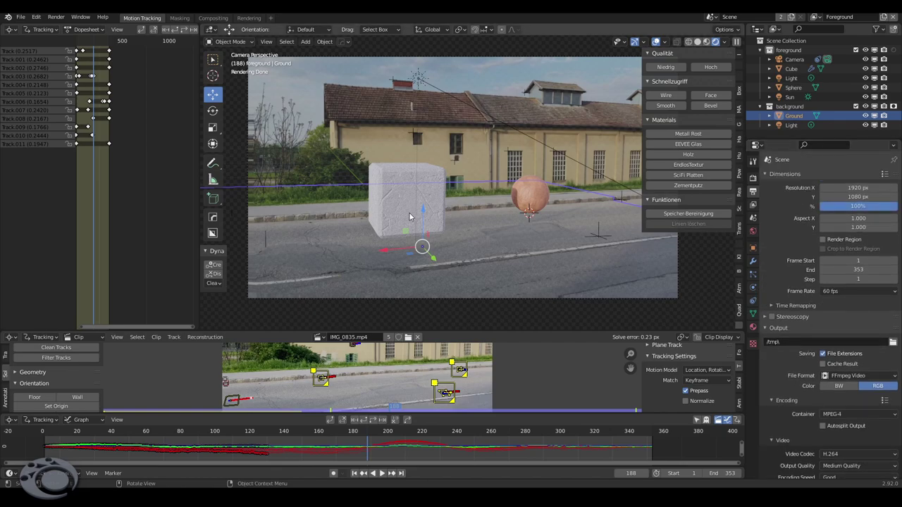
pyautogui.press('F12')
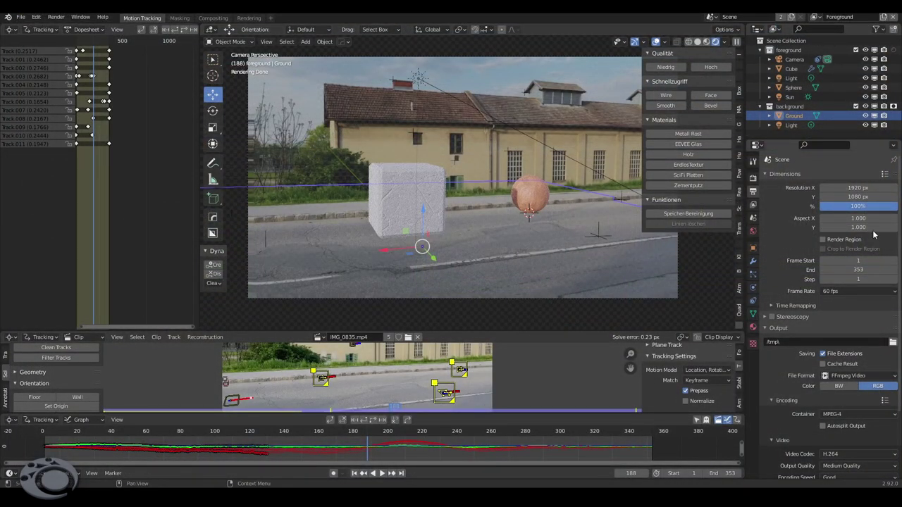
# - Switch the resolution to the HDTV 720p preset (1280×720, 24 fps)
pyautogui.click(884, 174)
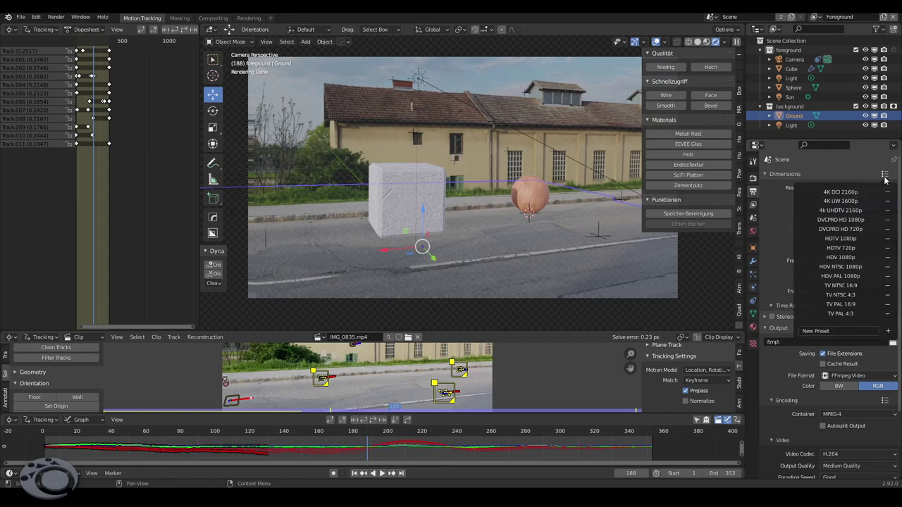
pyautogui.click(856, 250)
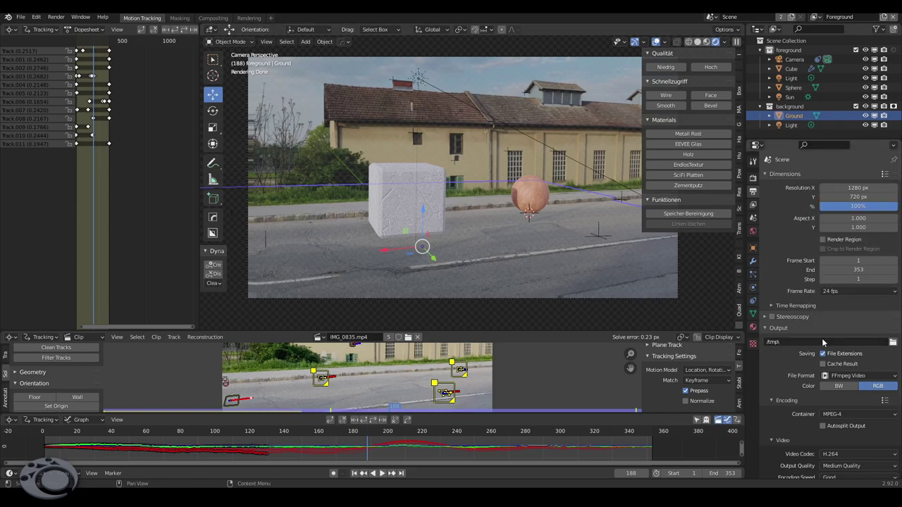
pyautogui.scroll(-2, 826, 338)
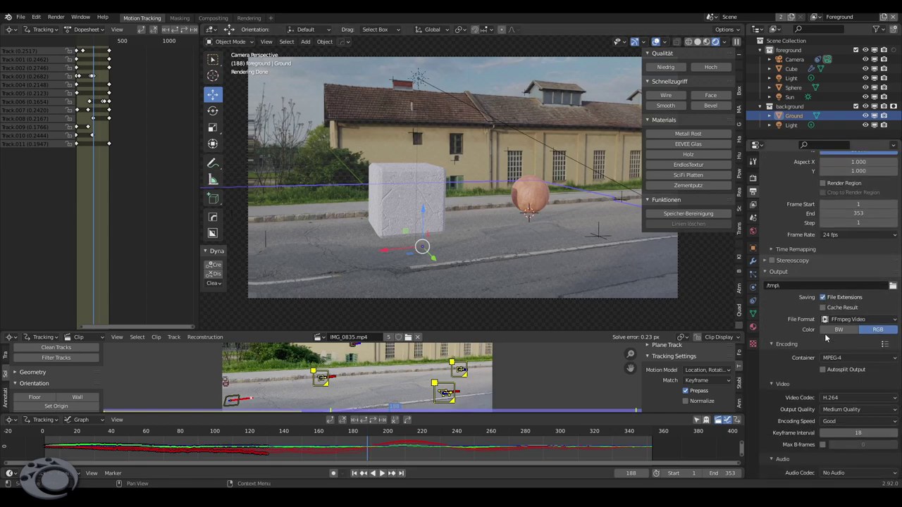
# - Set the render output path to a file named track5 in Downloads
pyautogui.click(892, 286)
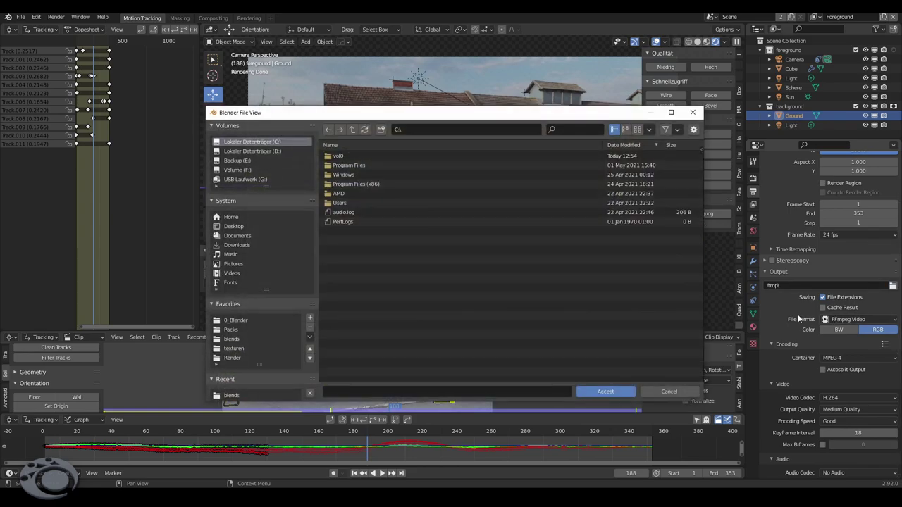
pyautogui.click(250, 246)
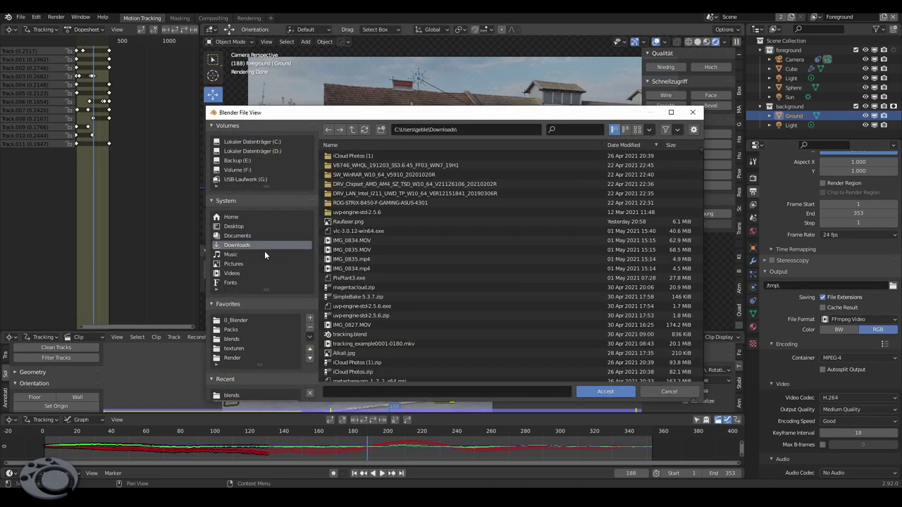
pyautogui.click(525, 388)
pyautogui.write('track5')
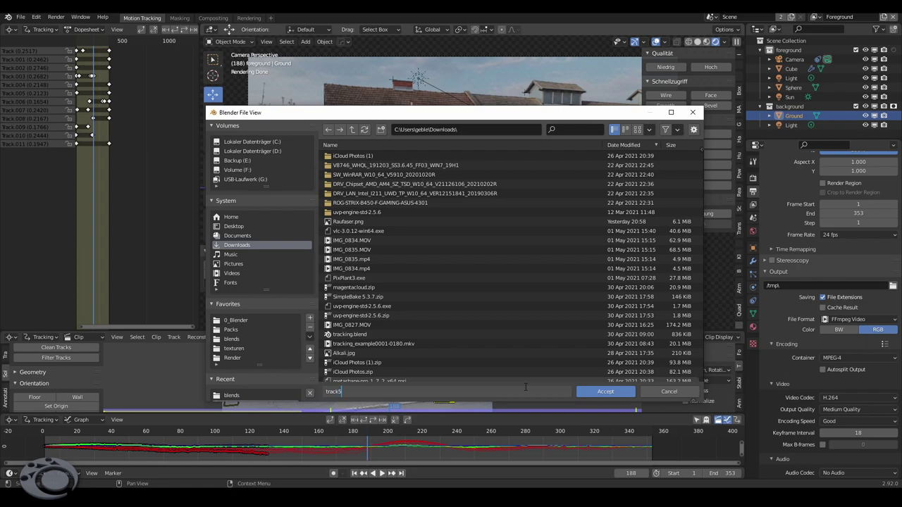
pyautogui.press('Return')
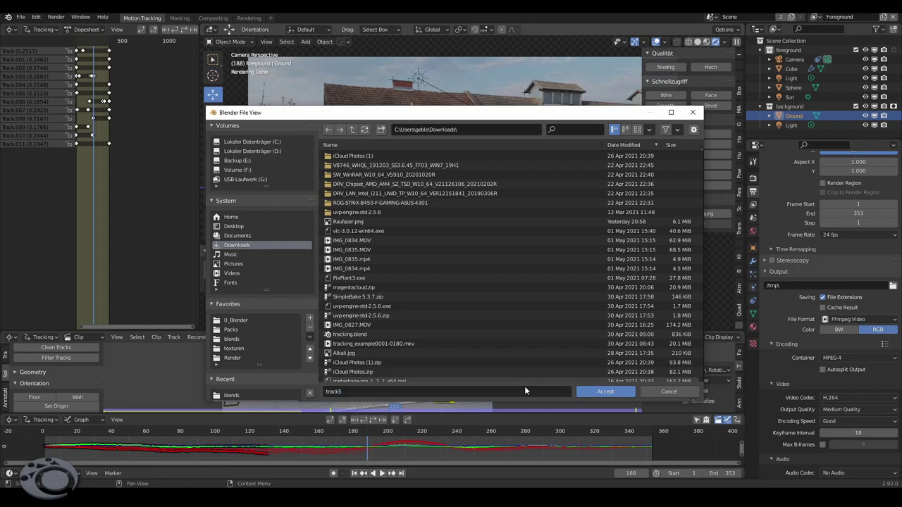
pyautogui.click(626, 389)
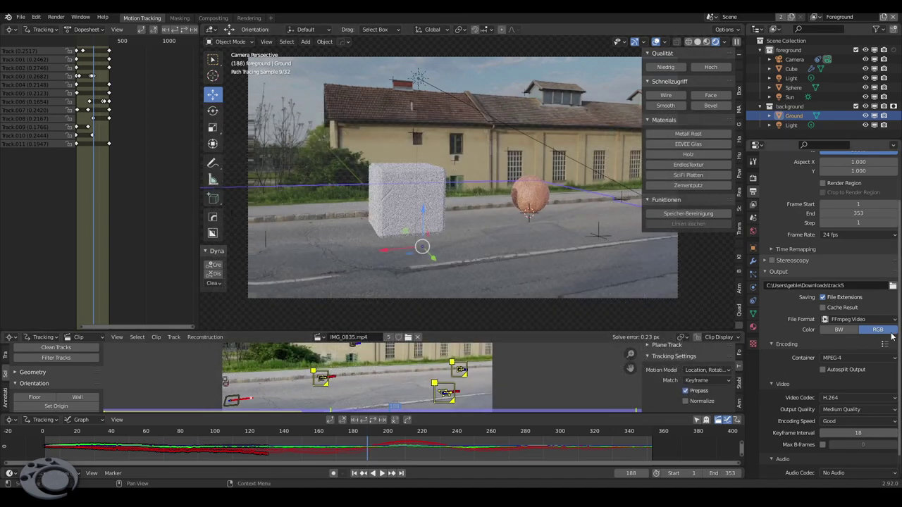
pyautogui.scroll(2, 808, 284)
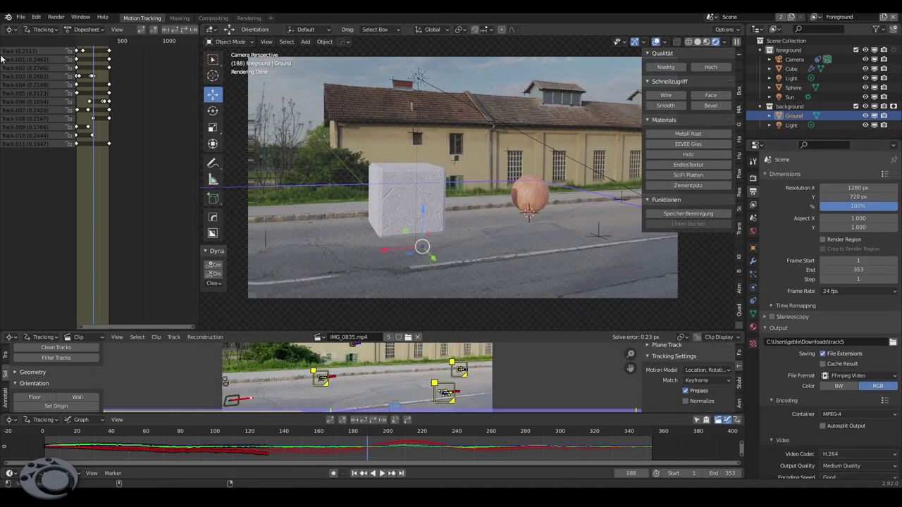
# - Run Render Animation from the Render menu to produce the track5 video
pyautogui.click(39, 17)
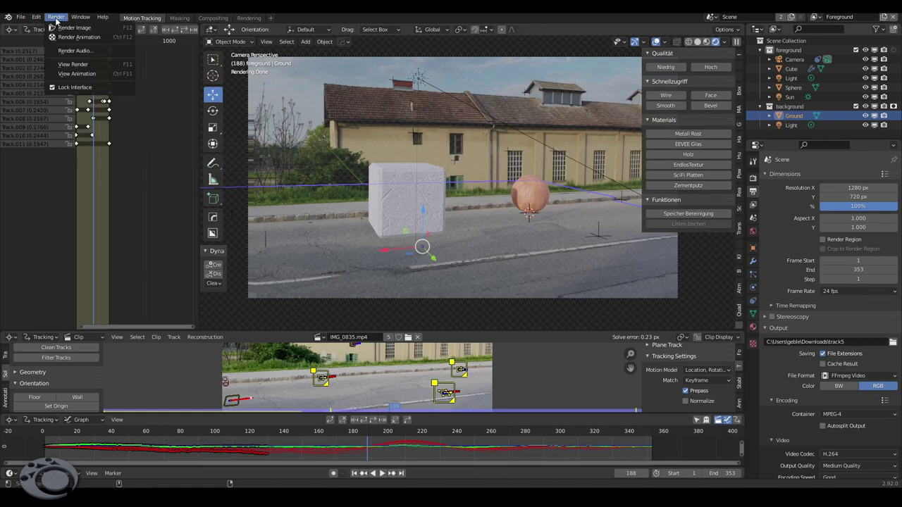
pyautogui.click(63, 41)
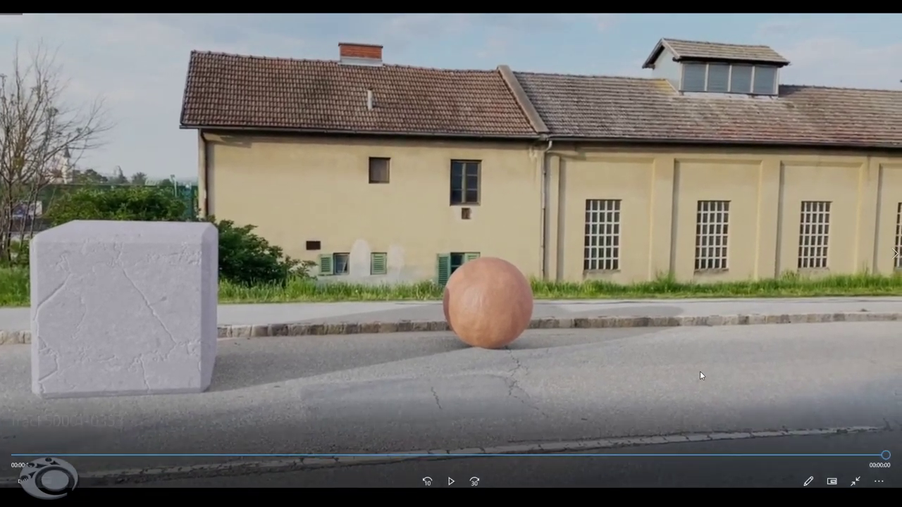
# - Replay the rendered track5 video from the beginning in Movies & TV
pyautogui.click(450, 481)
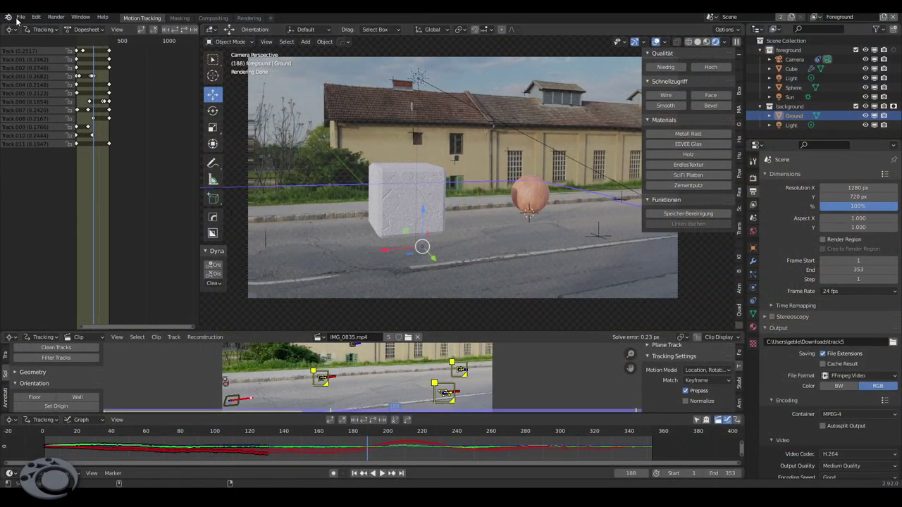
# - Start a new VFX file and load IMG_0834.mp4 as the tracking clip
pyautogui.click(21, 17)
pyautogui.moveTo(32, 27)
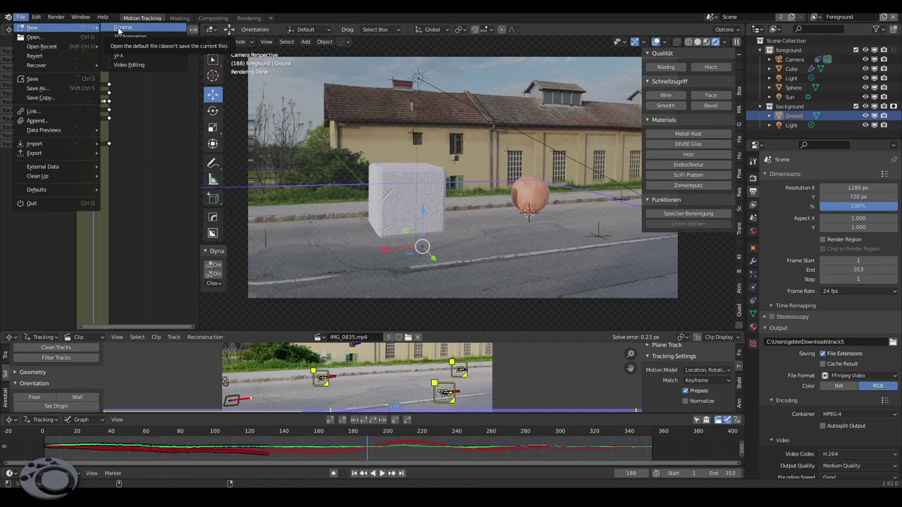
pyautogui.click(124, 56)
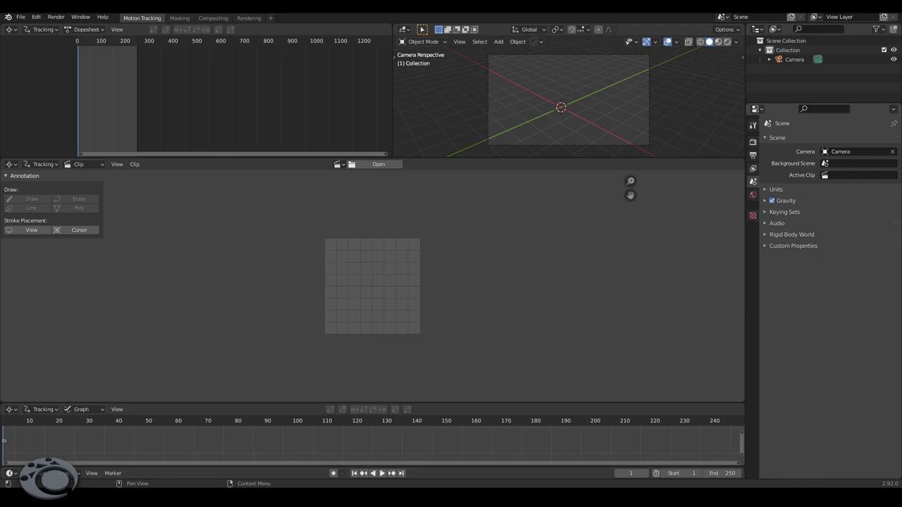
pyautogui.click(323, 273)
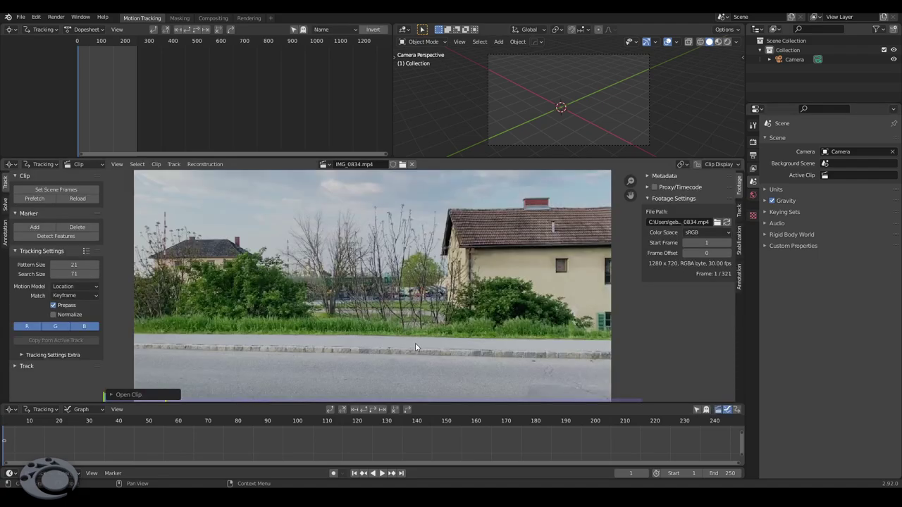
pyautogui.scroll(-1, 438, 313)
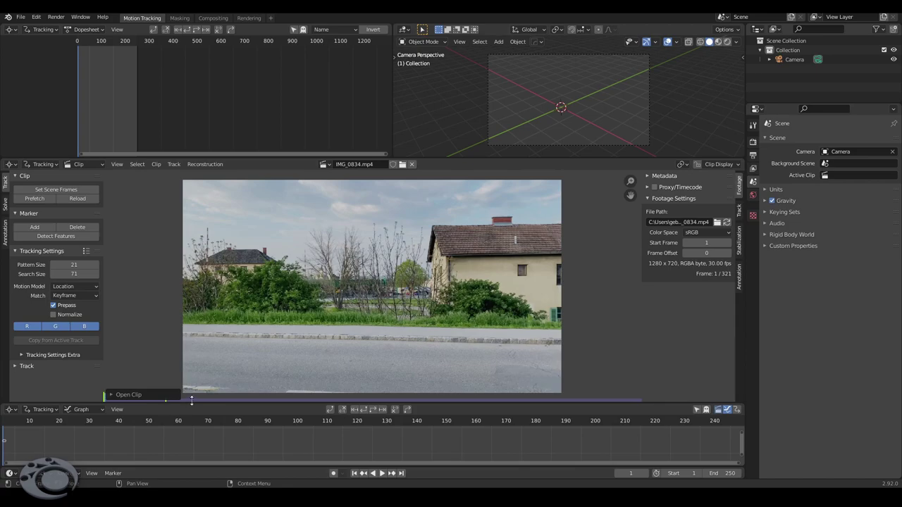
pyautogui.moveTo(191, 400)
pyautogui.mouseDown()
pyautogui.moveTo(501, 399)
pyautogui.moveTo(227, 396)
pyautogui.mouseUp()
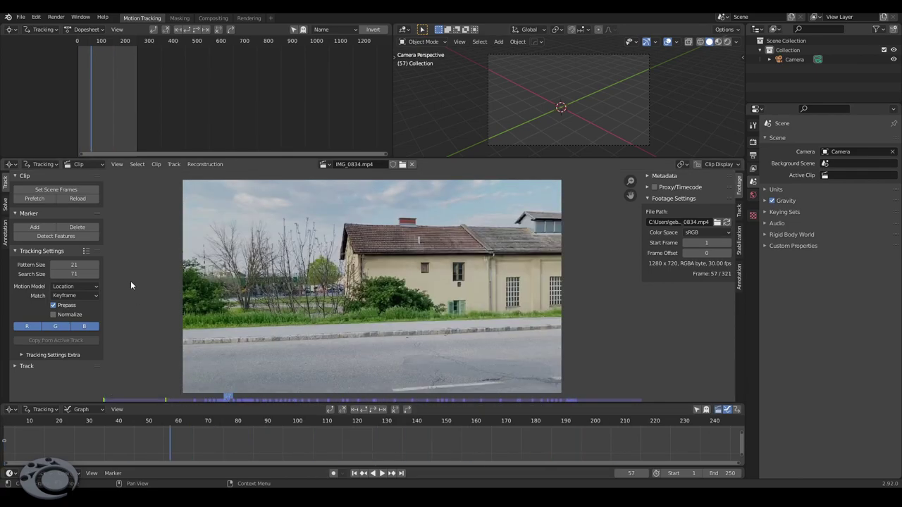
# - Match the scene frame range to the clip's 321 frames and scrub back toward the start
pyautogui.click(62, 191)
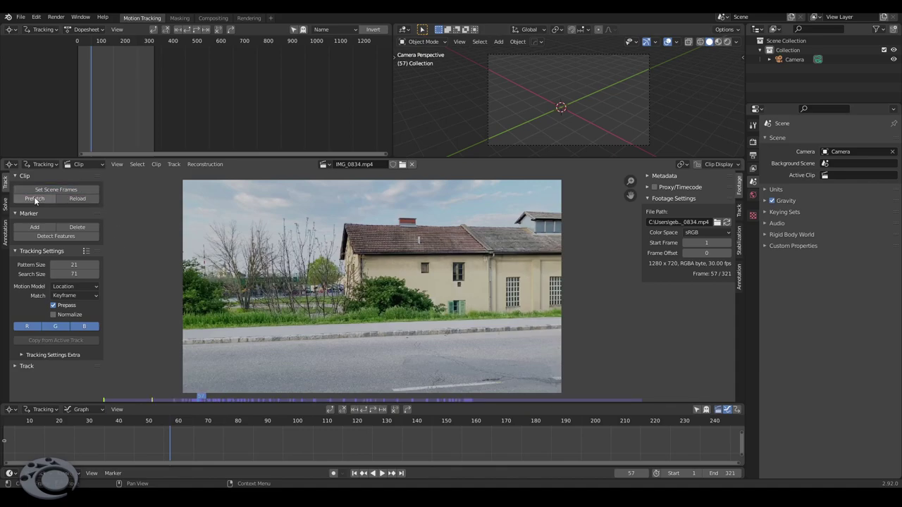
pyautogui.click(34, 198)
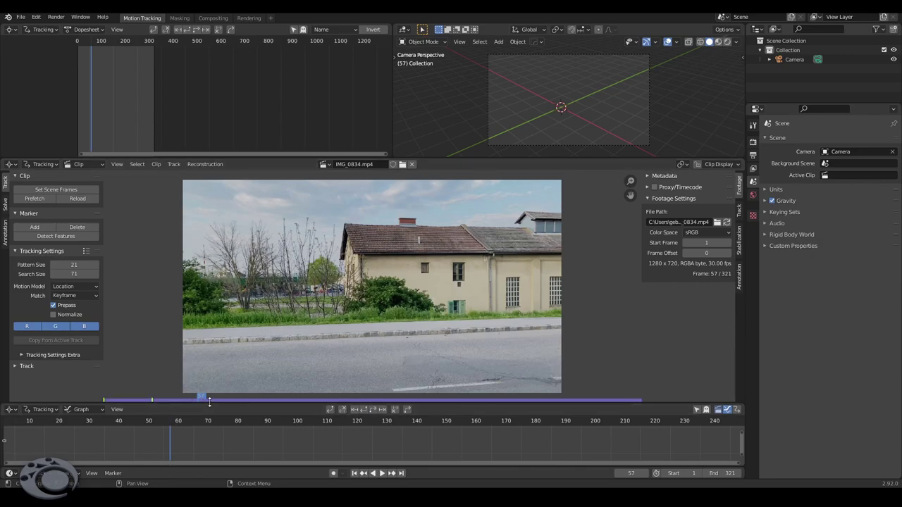
pyautogui.moveTo(209, 401)
pyautogui.mouseDown()
pyautogui.moveTo(175, 388)
pyautogui.moveTo(359, 408)
pyautogui.moveTo(632, 417)
pyautogui.moveTo(251, 393)
pyautogui.moveTo(129, 399)
pyautogui.mouseUp()
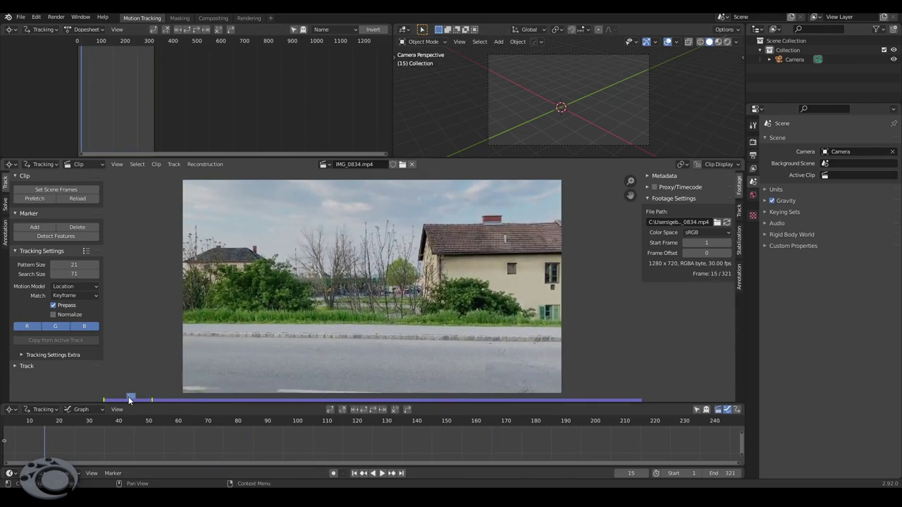
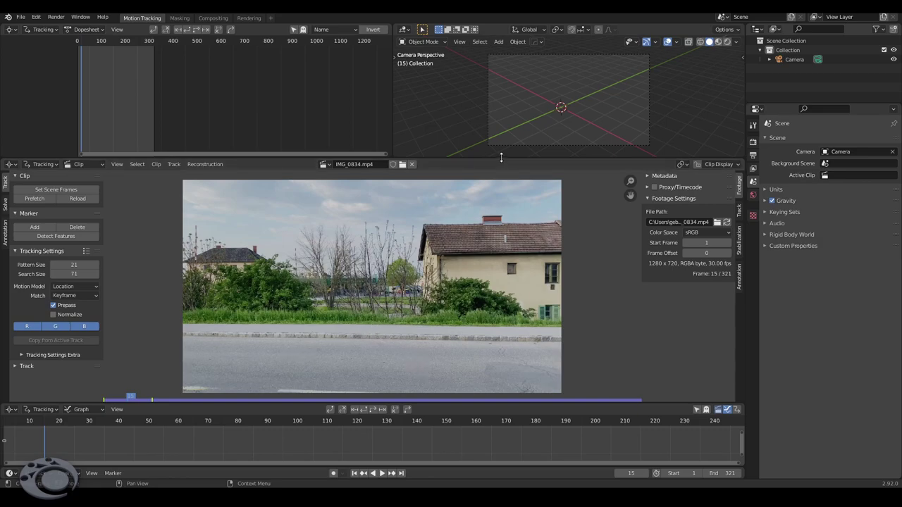
# - Enlarge the Clip Editor and detect about 30 tracking markers across house, trees and road on frame 15
pyautogui.moveTo(501, 158); pyautogui.dragTo(493, 60)
pyautogui.scroll(1, 389, 223)
pyautogui.scroll(1, 390, 224)
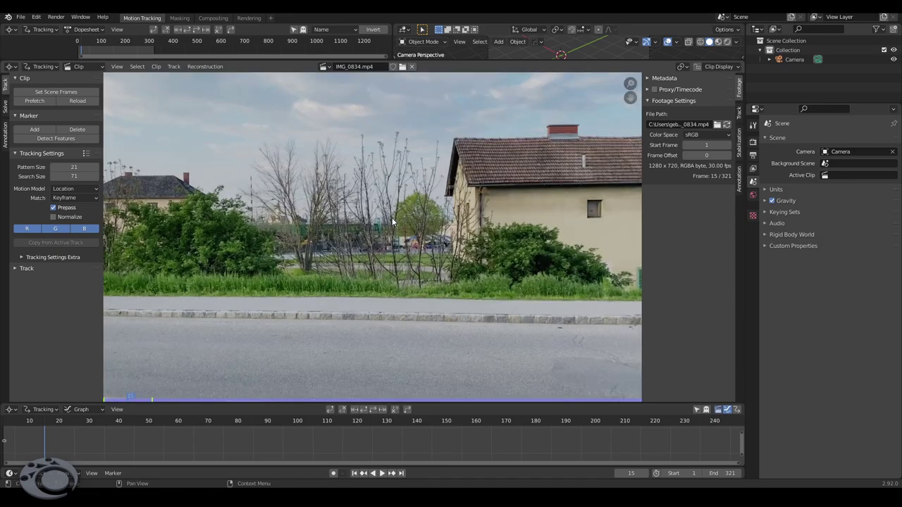
pyautogui.scroll(-1, 389, 223)
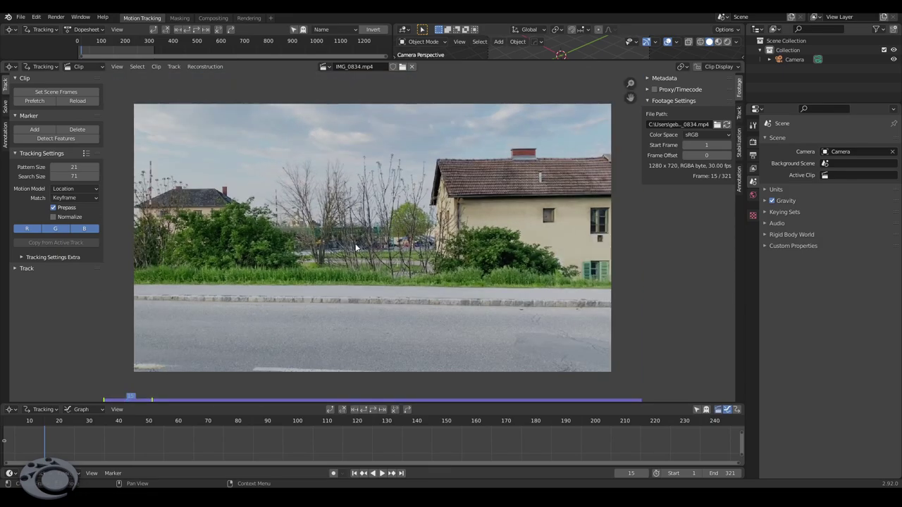
pyautogui.click(58, 140)
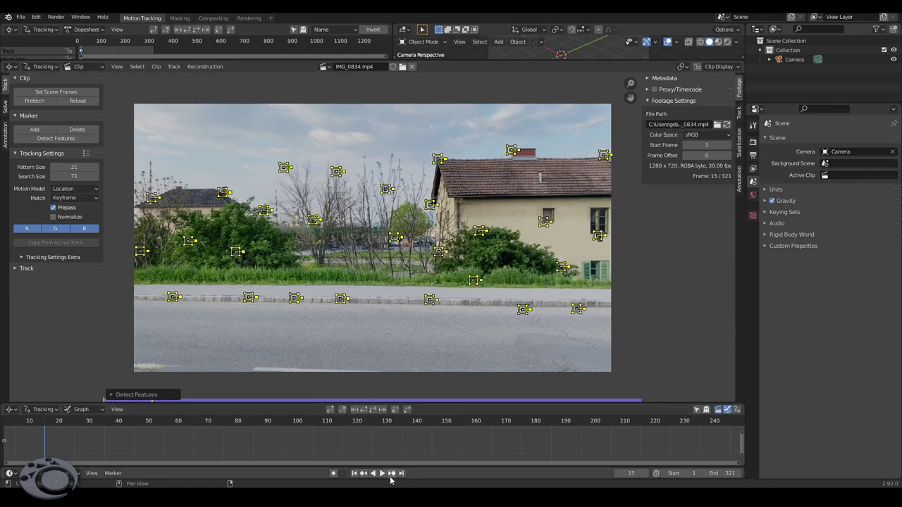
# - Track all markers forward to the clip end, then detect new features at frame 125
pyautogui.click(374, 410)
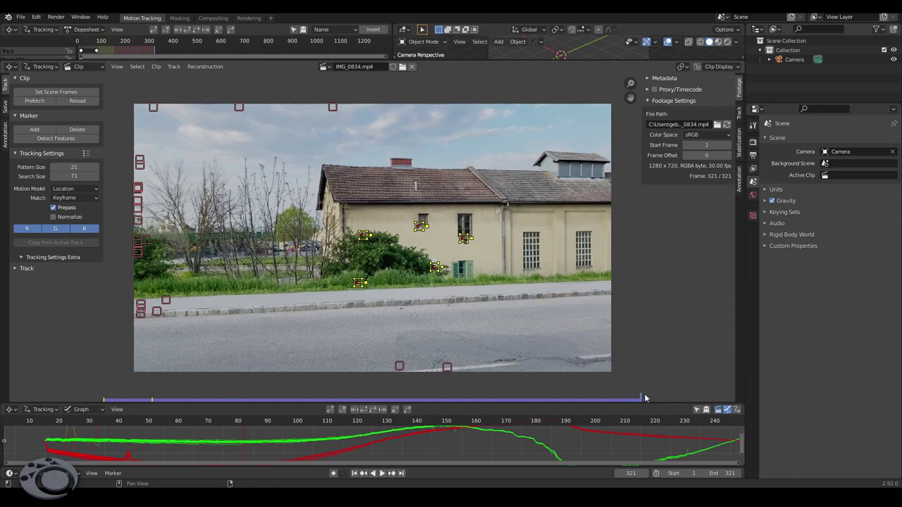
pyautogui.scroll(-1, 490, 286)
pyautogui.moveTo(465, 399); pyautogui.dragTo(314, 407)
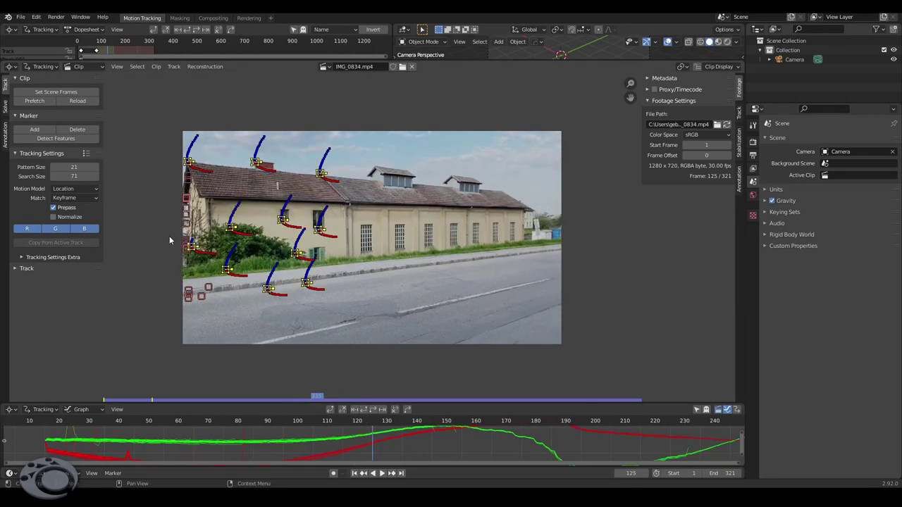
pyautogui.click(43, 138)
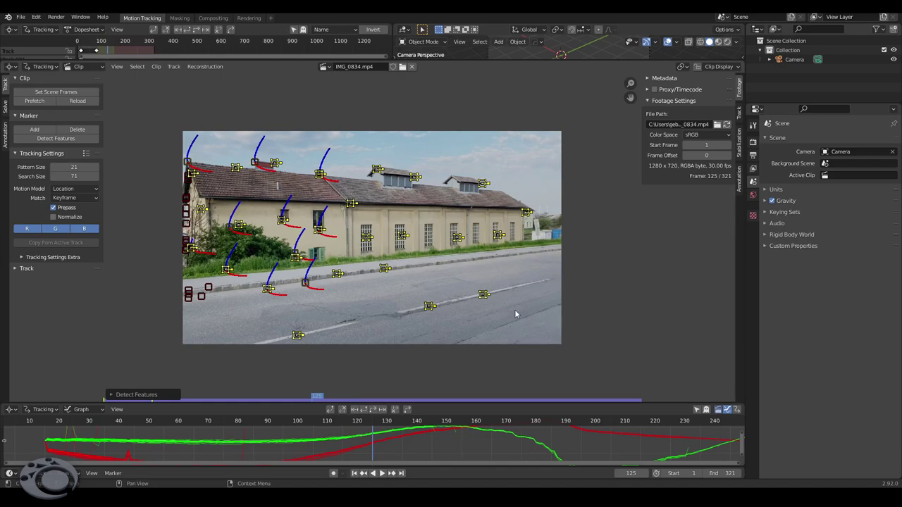
# - Track the new mid-clip markers forward to the end and return to frame 1
pyautogui.click(373, 413)
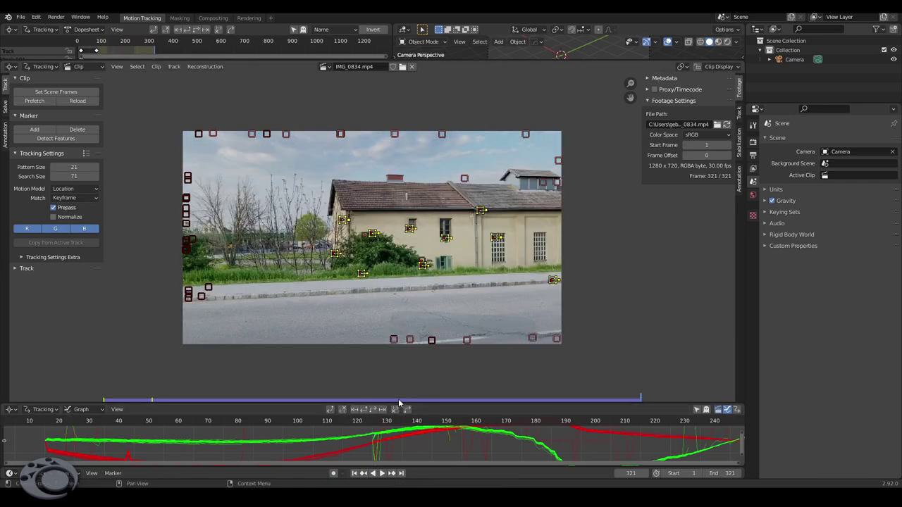
pyautogui.moveTo(382, 422); pyautogui.dragTo(389, 425)
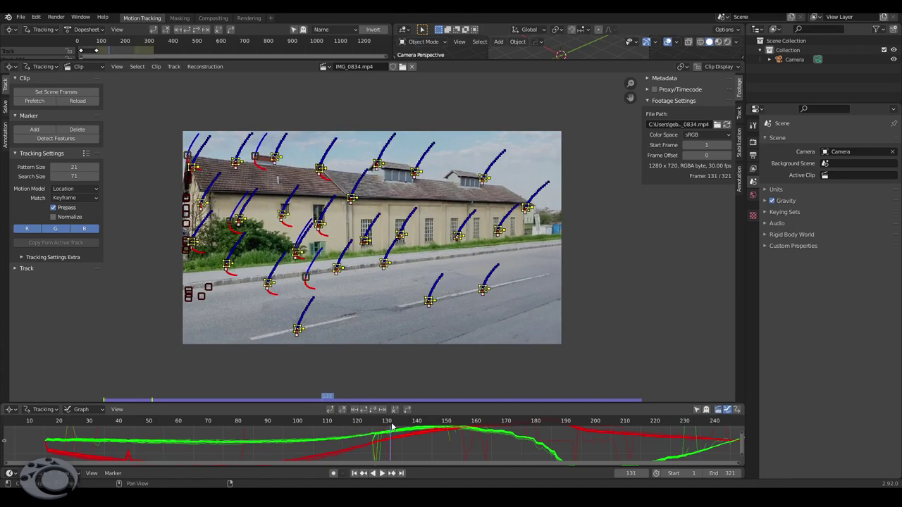
pyautogui.hotkey('shift', 'Left')
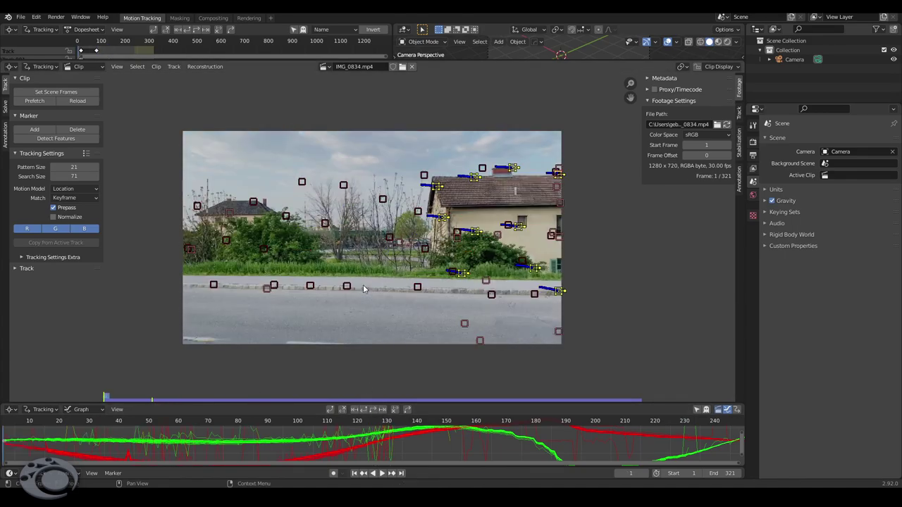
# - In the full-screen graph, delete the spiky green curves and those spiking near frames 50–65
pyautogui.hotkey('ctrl', 'space')
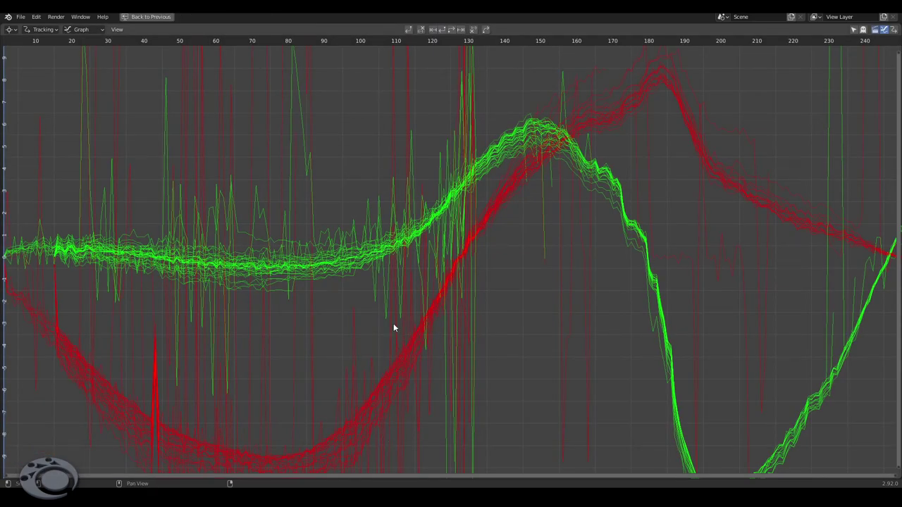
pyautogui.scroll(-2, 405, 312)
pyautogui.moveTo(260, 202); pyautogui.dragTo(294, 188)
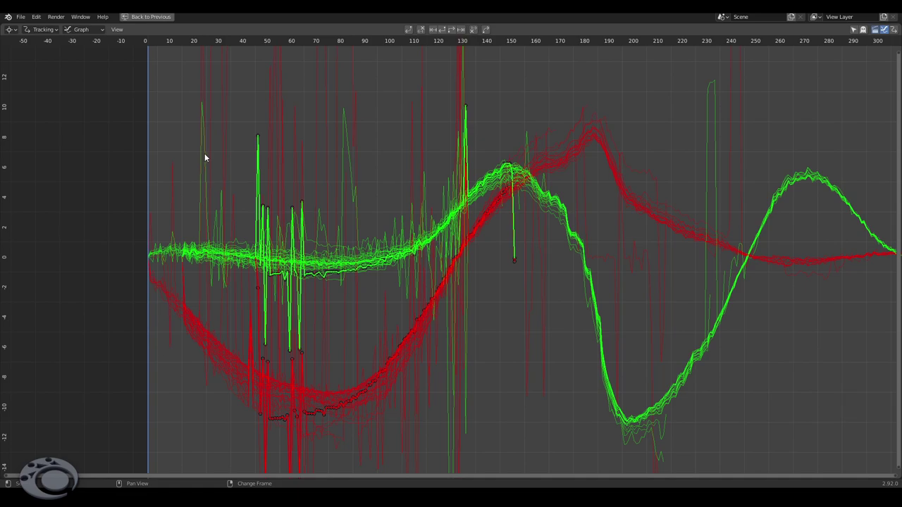
pyautogui.press('x')
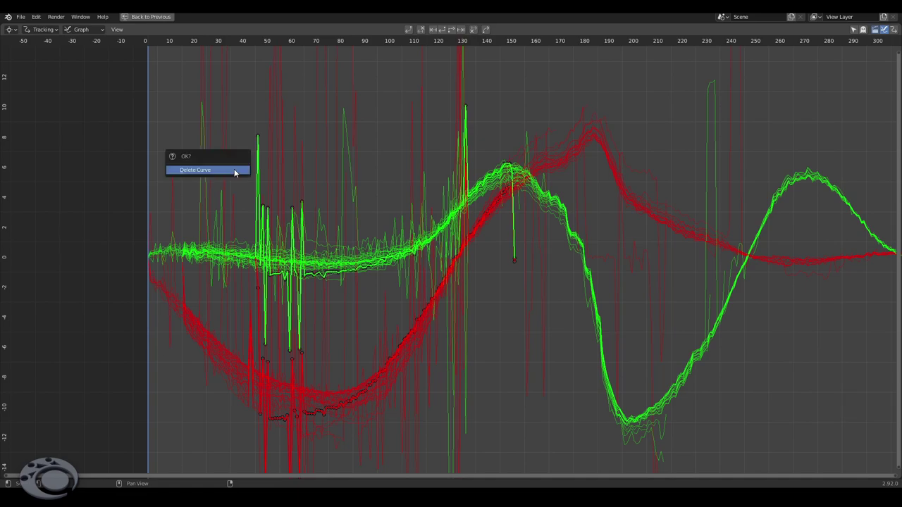
pyautogui.click(238, 171)
pyautogui.press('x')
pyautogui.click(191, 426)
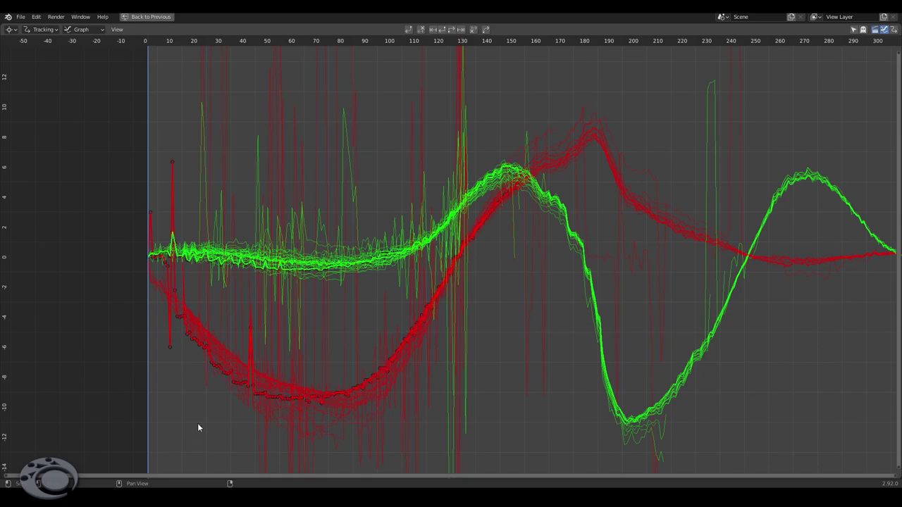
# - Delete the curves spiking near frame 10, frames 50–60 and 180–215, and two green tracks near frames 20–30
pyautogui.scroll(-3, 205, 387)
pyautogui.scroll(2, 206, 387)
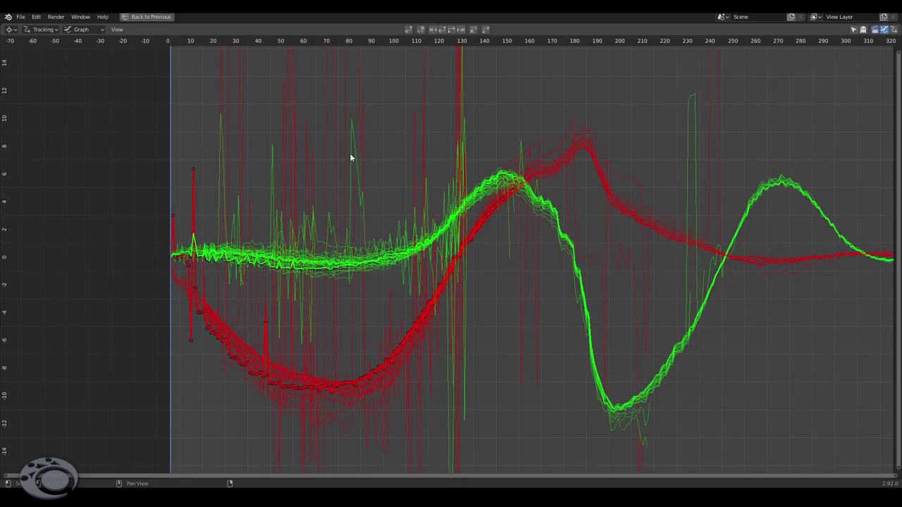
pyautogui.press('x')
pyautogui.click(286, 118)
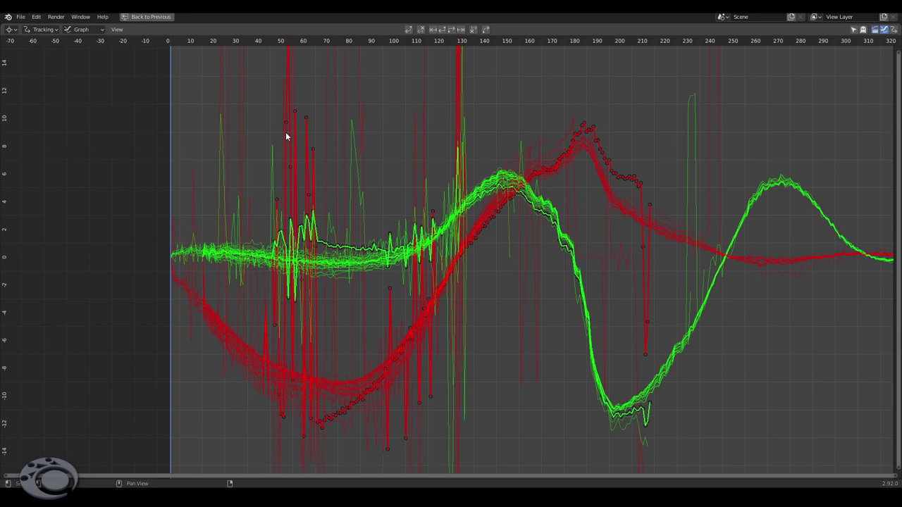
pyautogui.press('x')
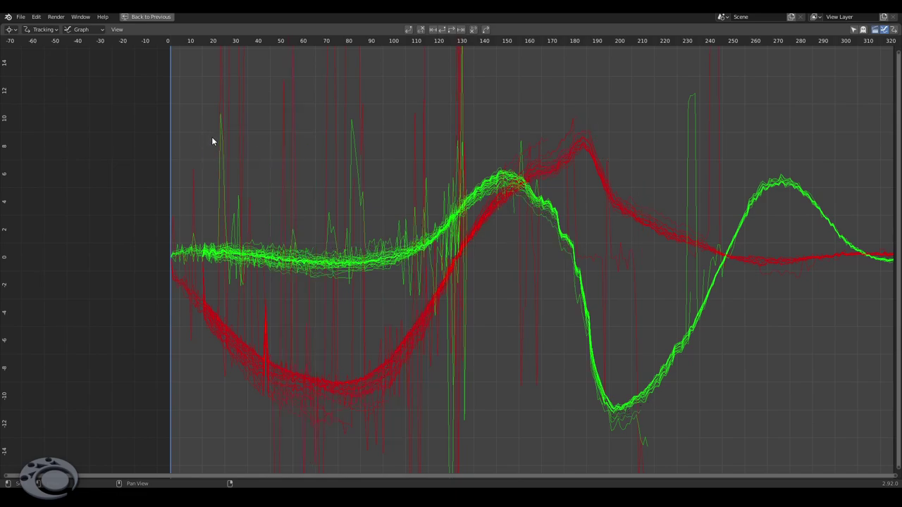
pyautogui.press('x')
pyautogui.click(230, 145)
pyautogui.press('x')
pyautogui.click(230, 147)
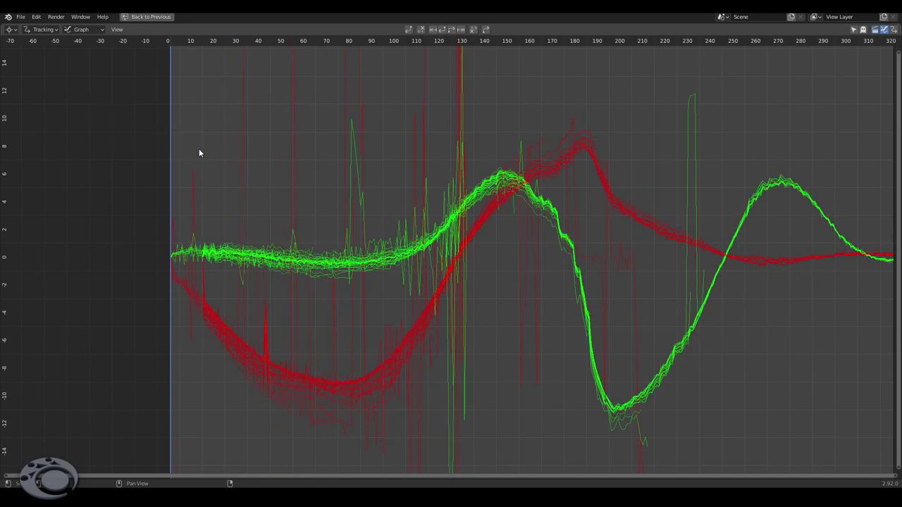
# - Delete the red-spike track, the green track near frame 80, and tracks spiking near frames 55 and 105–115
pyautogui.click(202, 289)
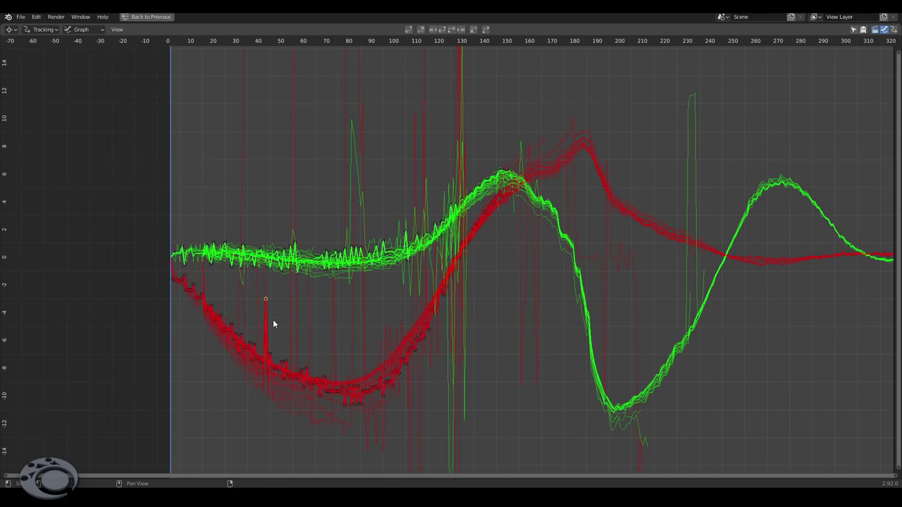
pyautogui.press('x')
pyautogui.click(228, 412)
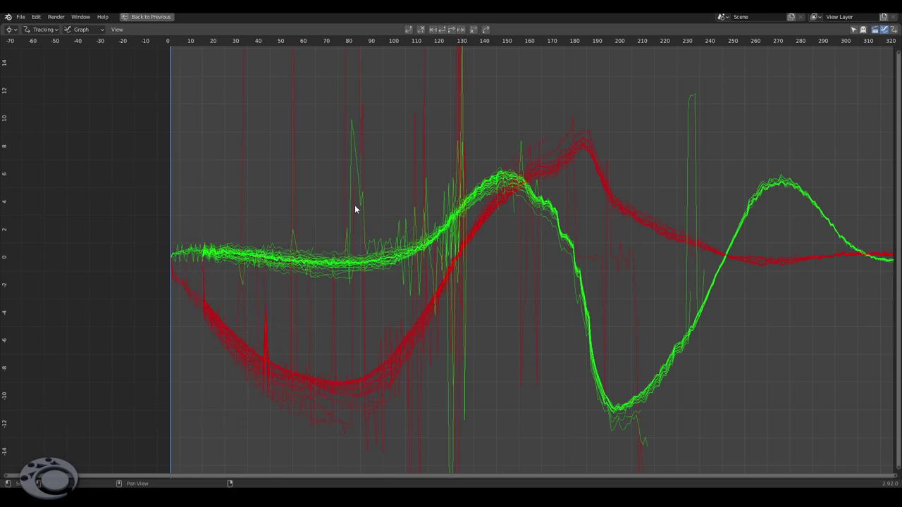
pyautogui.click(351, 170)
pyautogui.press('x')
pyautogui.click(283, 175)
pyautogui.click(285, 179)
pyautogui.press('x')
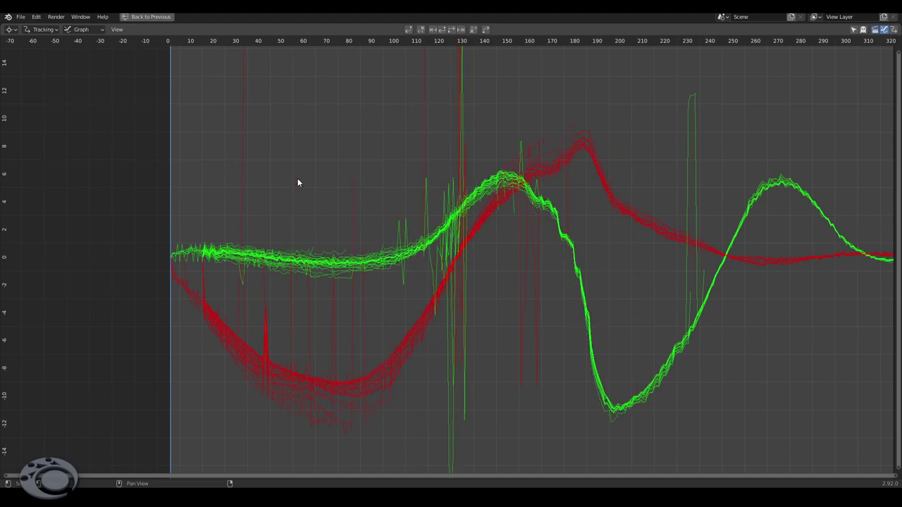
pyautogui.click(401, 221)
pyautogui.press('x')
# - Delete tracks spiking near frames 115, 155–160, 130 and 232, plus the tall green-spike and red-spike tracks
pyautogui.click(435, 200)
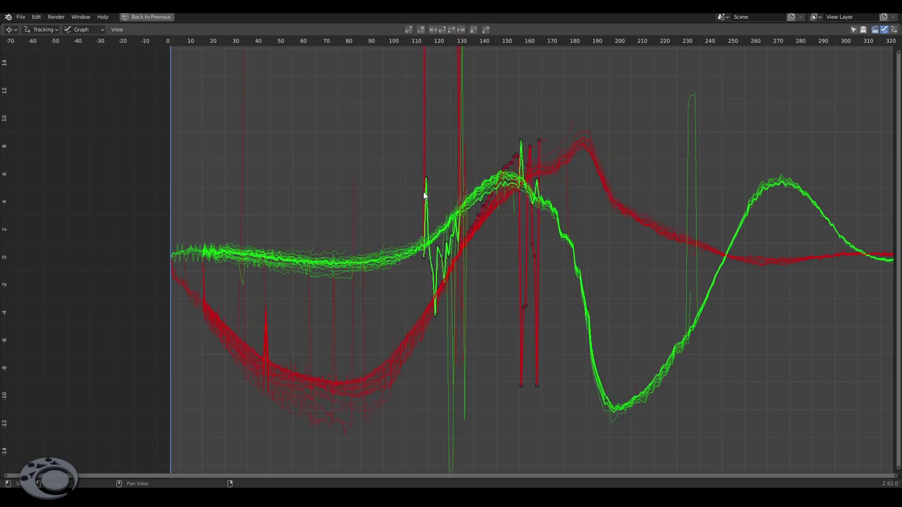
pyautogui.press('x')
pyautogui.click(457, 148)
pyautogui.press('x')
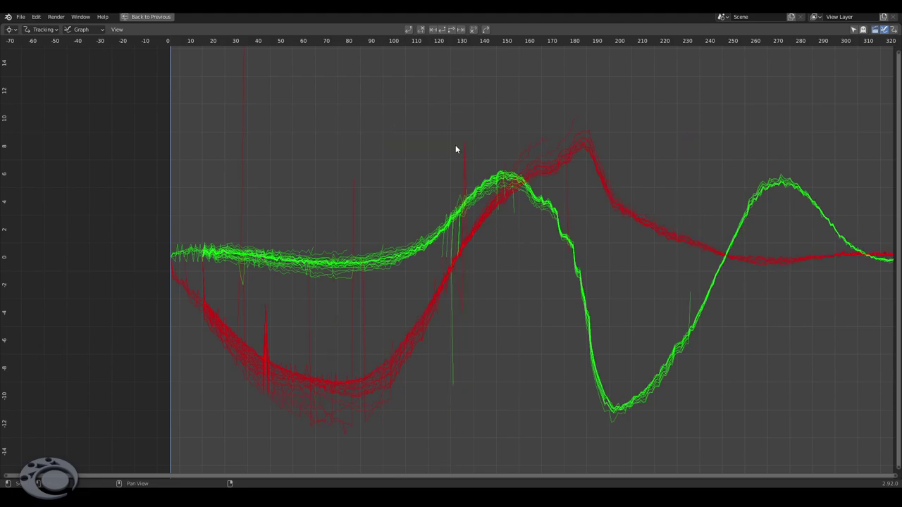
pyautogui.click(447, 330)
pyautogui.press('x')
pyautogui.click(447, 329)
pyautogui.click(470, 305)
pyautogui.press('x')
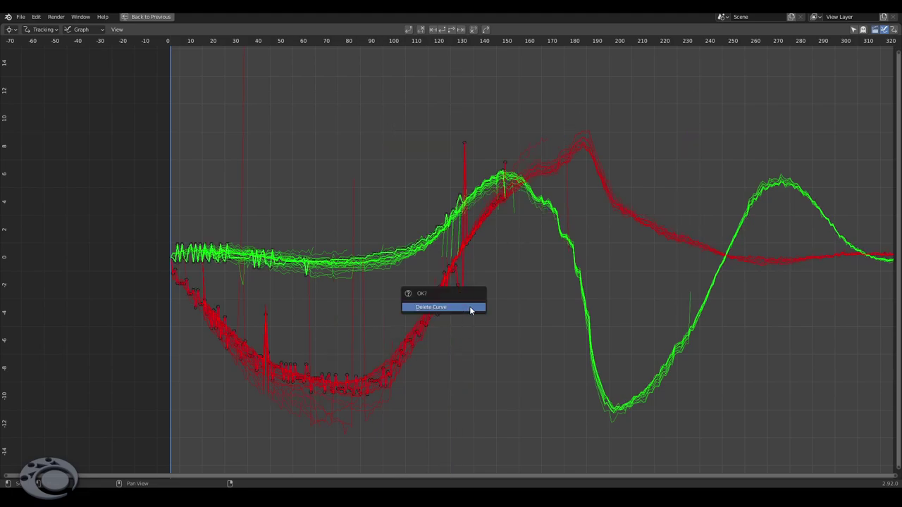
pyautogui.click(469, 308)
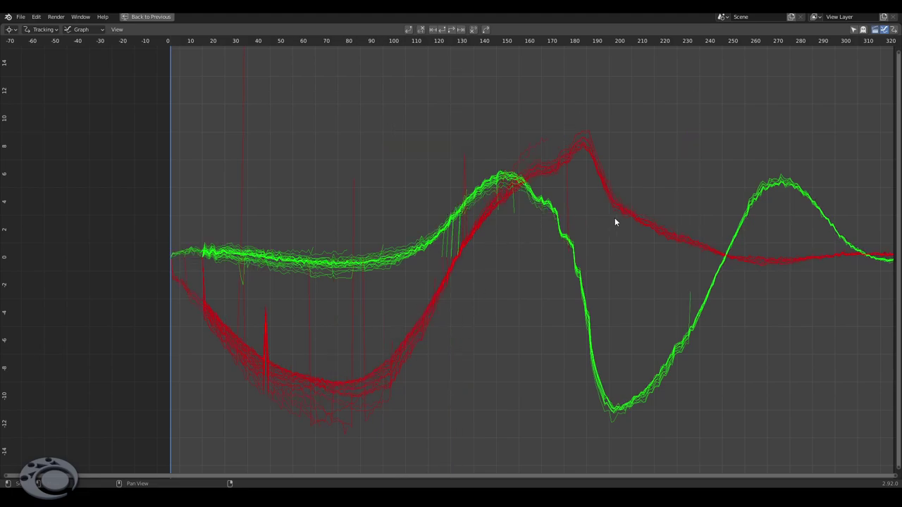
pyautogui.click(468, 166)
pyautogui.press('x')
# - Select one more spiky track, then switch from the curves back to the full-screen footage
pyautogui.scroll(1, 612, 202)
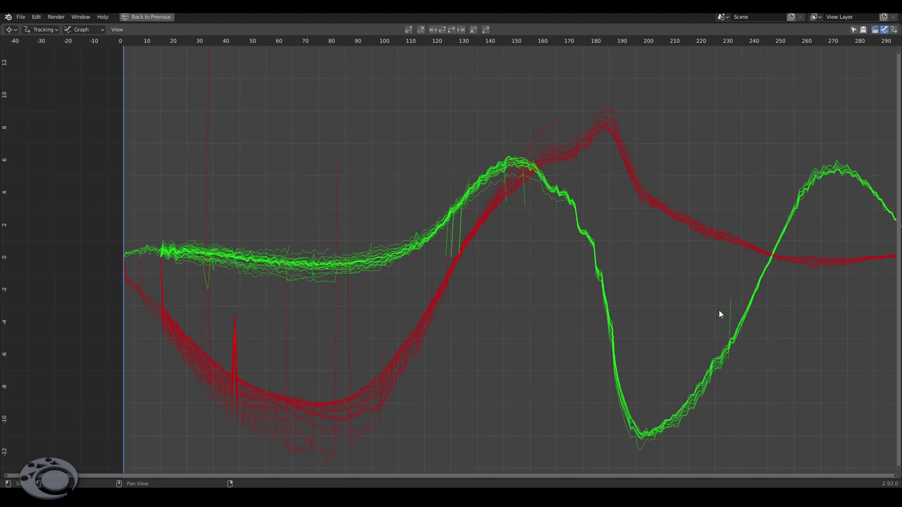
pyautogui.click(235, 347)
pyautogui.moveTo(234, 347)
pyautogui.mouseDown(button='middle')
pyautogui.moveTo(295, 317)
pyautogui.moveTo(603, 332)
pyautogui.mouseUp(button='middle')
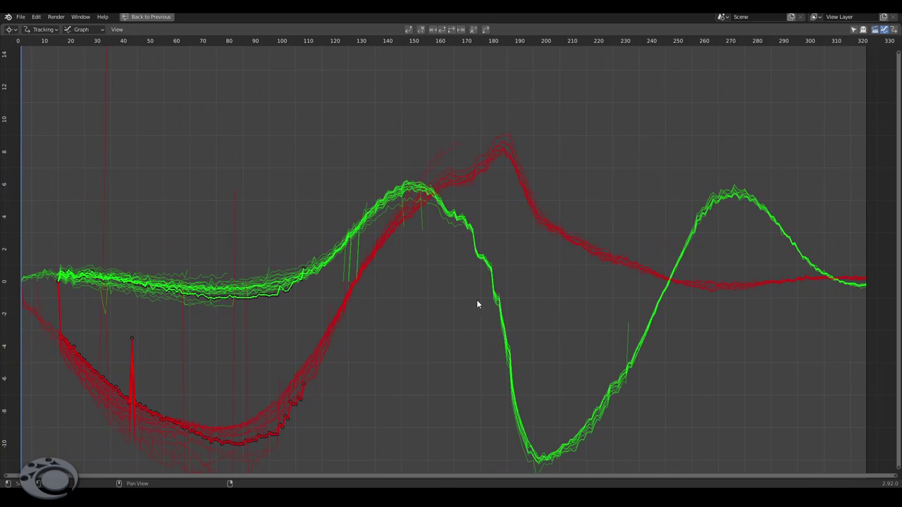
pyautogui.hotkey('ctrl', 'space')
pyautogui.hotkey('ctrl', 'space')
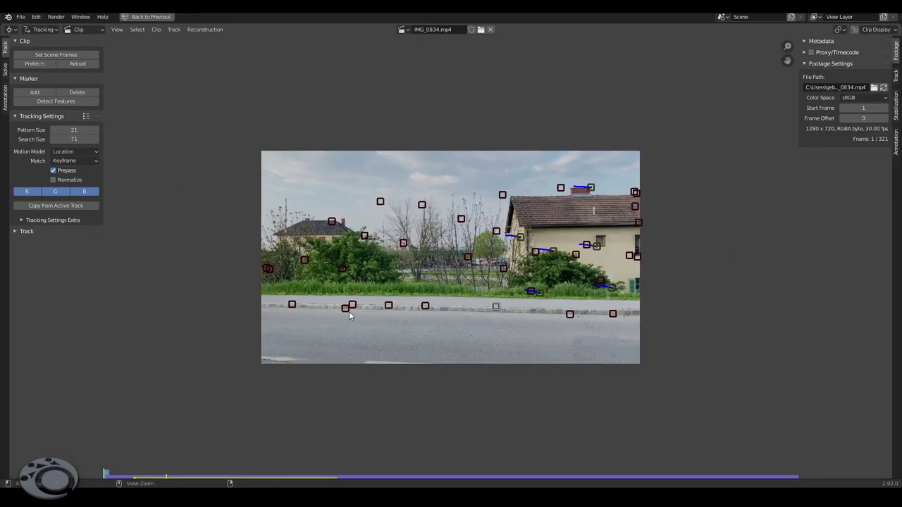
pyautogui.hotkey('ctrl', 'space')
pyautogui.hotkey('ctrl', 'space')
# - Zoom into the curves and delete the track spiking near frame 40
pyautogui.moveTo(233, 372)
pyautogui.mouseDown(button='middle')
pyautogui.moveTo(296, 308)
pyautogui.moveTo(131, 308)
pyautogui.mouseUp(button='middle')
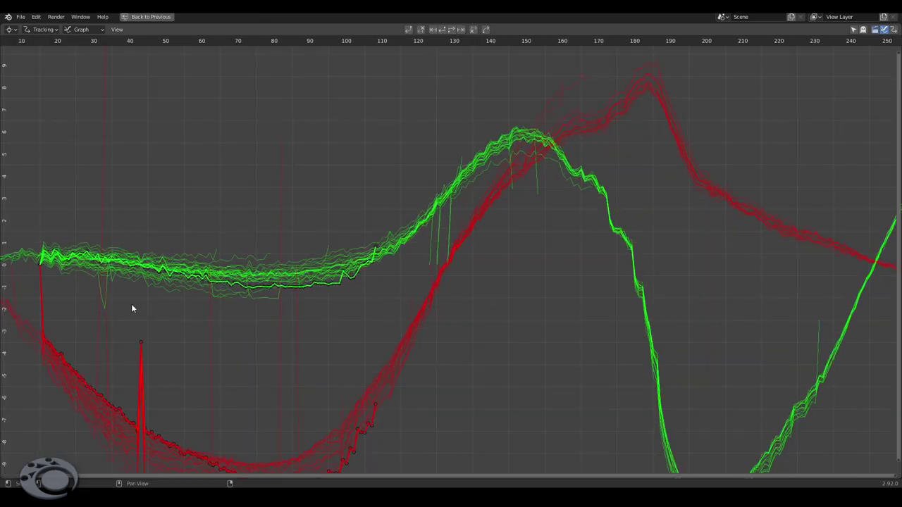
pyautogui.click(99, 301)
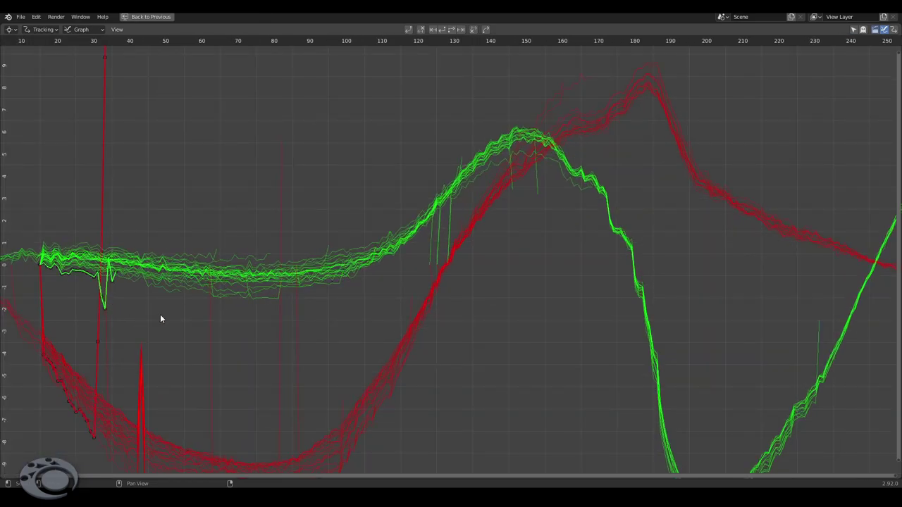
pyautogui.press('Delete')
pyautogui.click(104, 323)
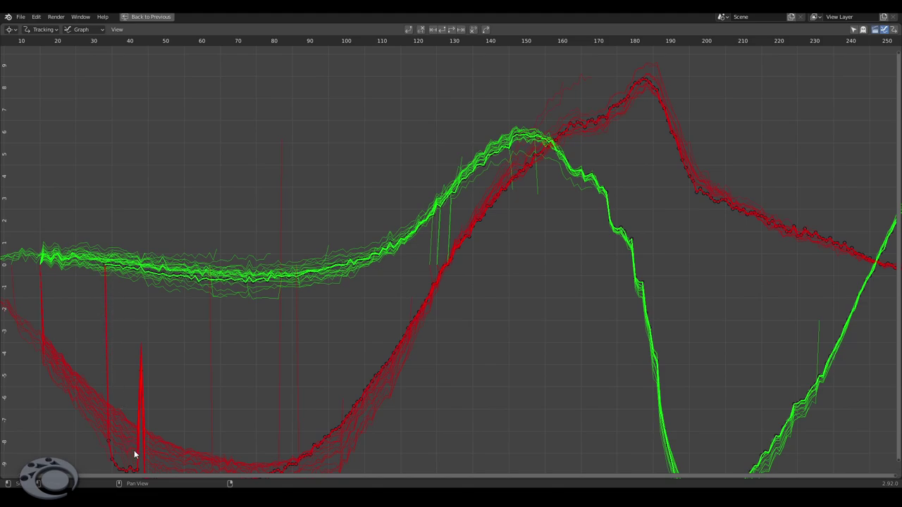
# - Zoom and pan through the green curves toward later frames, selecting a track to inspect
pyautogui.moveTo(133, 450)
pyautogui.keyDown('ctrl'); pyautogui.mouseDown(button='middle')
pyautogui.moveTo(157, 350)
pyautogui.moveTo(380, 318)
pyautogui.moveTo(228, 316)
pyautogui.moveTo(291, 189)
pyautogui.moveTo(429, 388)
pyautogui.moveTo(372, 261)
pyautogui.mouseUp(button='middle'); pyautogui.keyUp('ctrl')
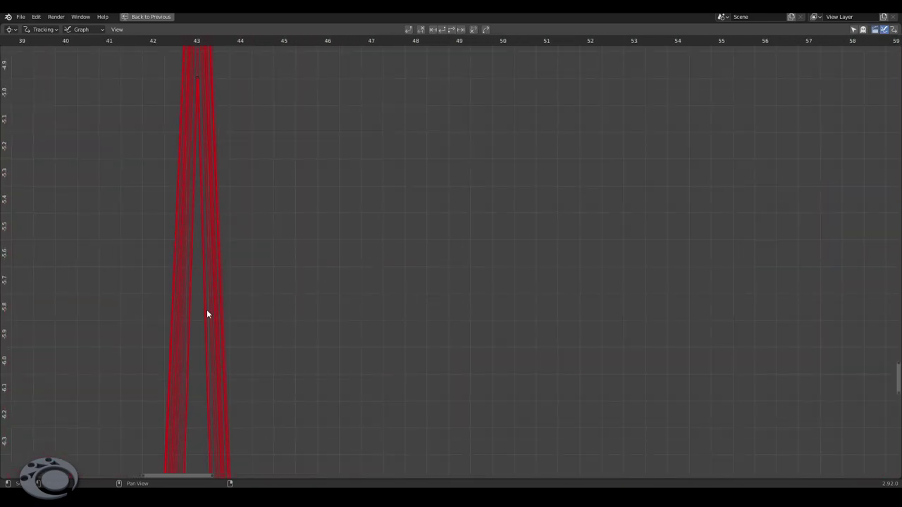
pyautogui.scroll(-1, 215, 308)
pyautogui.scroll(-3, 308, 283)
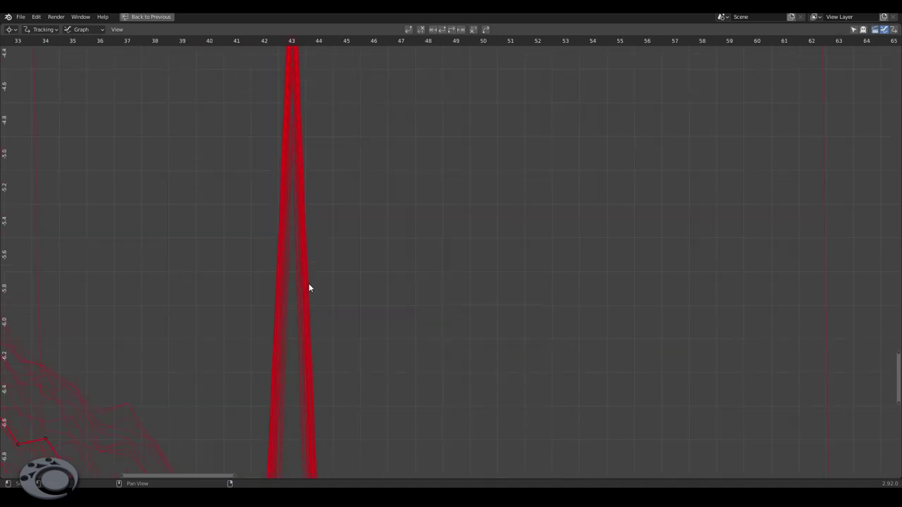
pyautogui.scroll(-3, 308, 284)
pyautogui.scroll(-3, 317, 283)
pyautogui.moveTo(524, 345); pyautogui.dragTo(316, 344, button='middle')
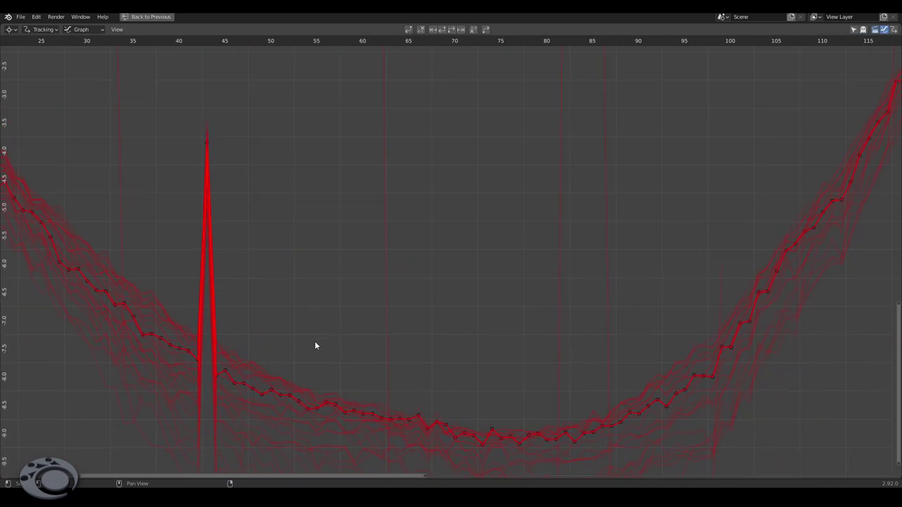
pyautogui.scroll(-2, 540, 225)
pyautogui.moveTo(493, 233)
pyautogui.mouseDown(button='middle')
pyautogui.moveTo(482, 290)
pyautogui.moveTo(440, 289)
pyautogui.mouseUp(button='middle')
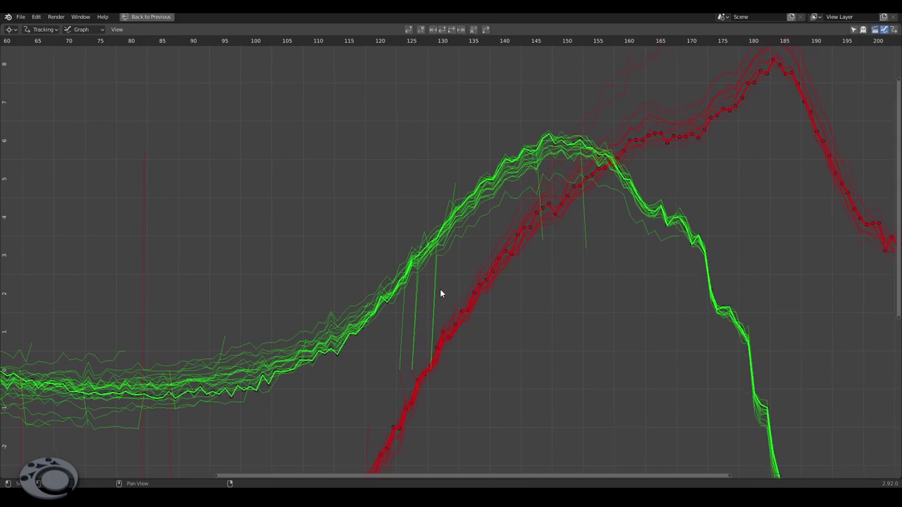
pyautogui.click(441, 291)
# - Inspect tracks across frames 75–210, including a short red track, then restore the Motion Tracking layout
pyautogui.moveTo(482, 246); pyautogui.dragTo(409, 318, button='middle')
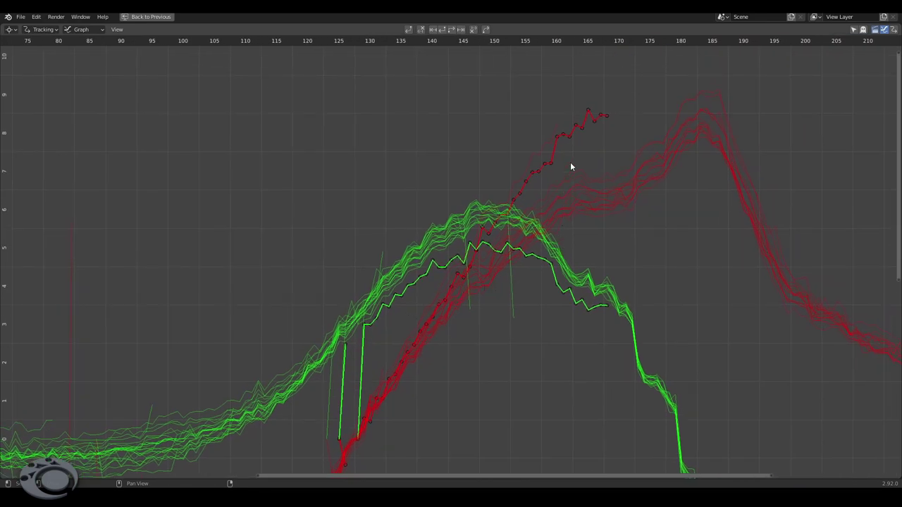
pyautogui.click(631, 312)
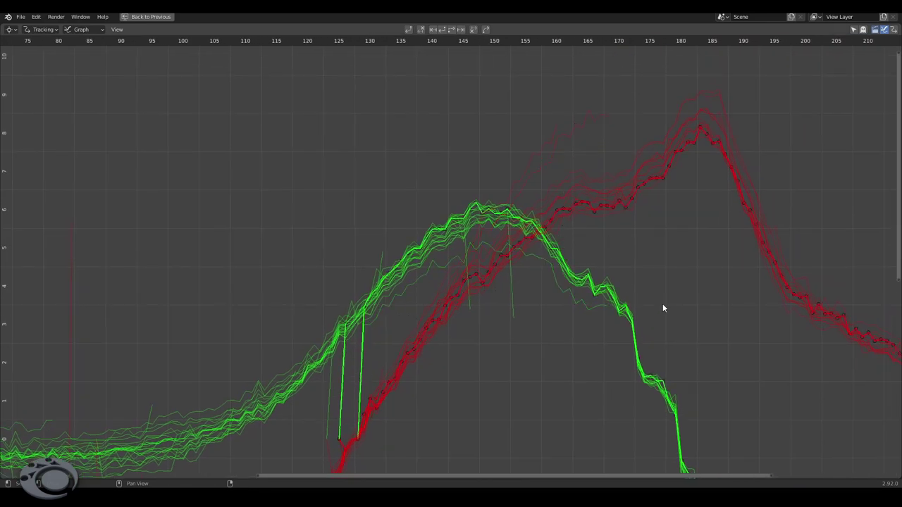
pyautogui.click(584, 134)
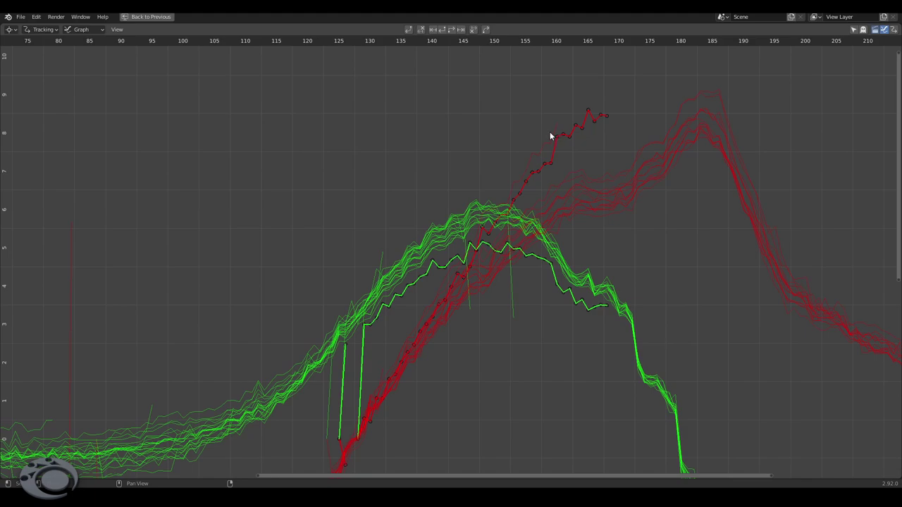
pyautogui.click(554, 128)
pyautogui.moveTo(569, 142)
pyautogui.keyDown('ctrl'); pyautogui.mouseDown(button='middle')
pyautogui.moveTo(424, 222)
pyautogui.moveTo(200, 268)
pyautogui.mouseUp(button='middle'); pyautogui.keyUp('ctrl')
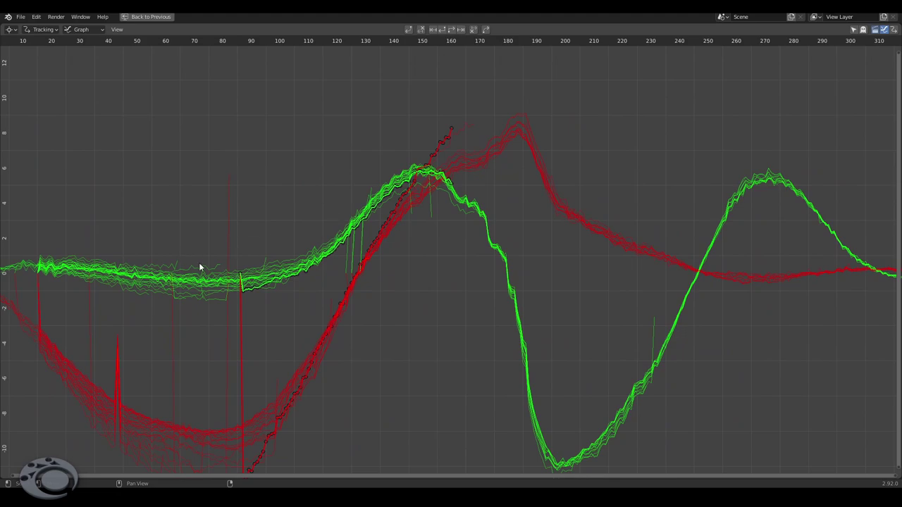
pyautogui.hotkey('ctrl', 'space')
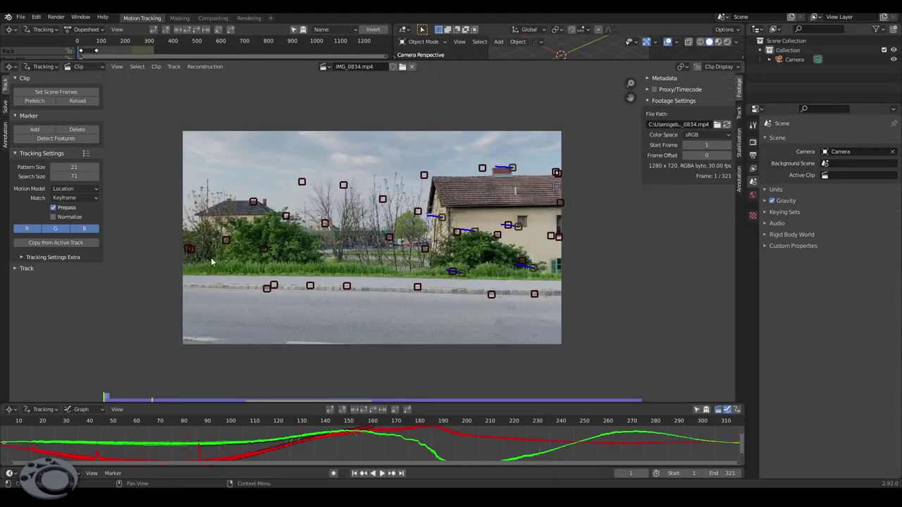
# - Zoom in on the left house and trees and scrub from the clip start to frame 212
pyautogui.scroll(3, 436, 266)
pyautogui.moveTo(437, 267); pyautogui.dragTo(381, 257, button='middle')
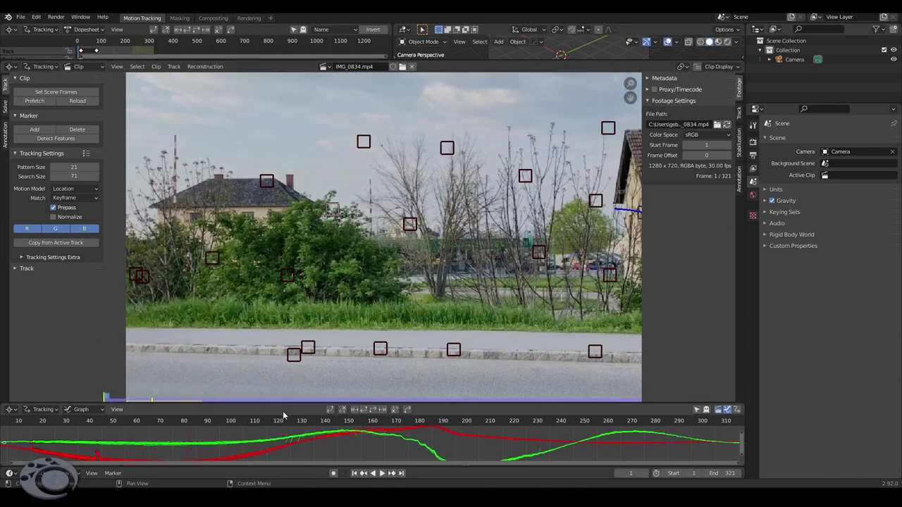
pyautogui.click(137, 400)
pyautogui.moveTo(137, 400)
pyautogui.mouseDown()
pyautogui.moveTo(102, 400)
pyautogui.moveTo(156, 400)
pyautogui.mouseUp()
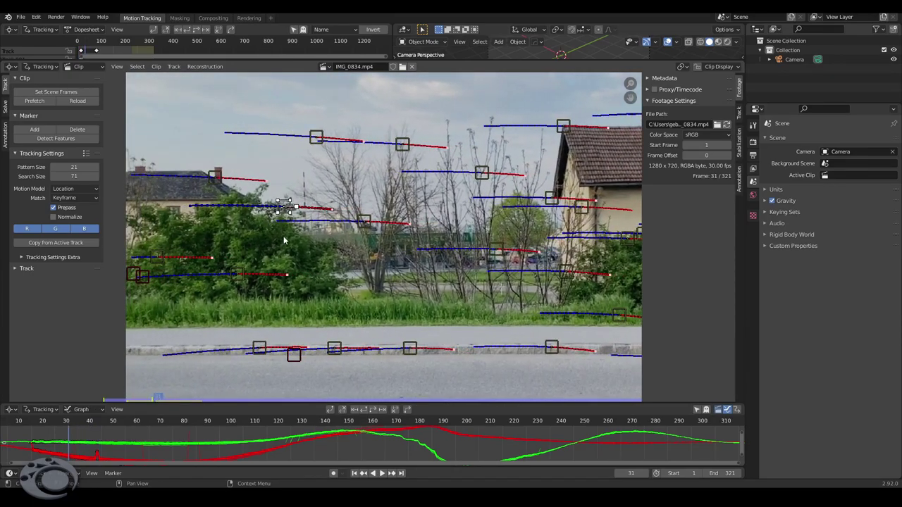
pyautogui.scroll(3, 284, 241)
pyautogui.scroll(2, 296, 212)
pyautogui.scroll(2, 327, 196)
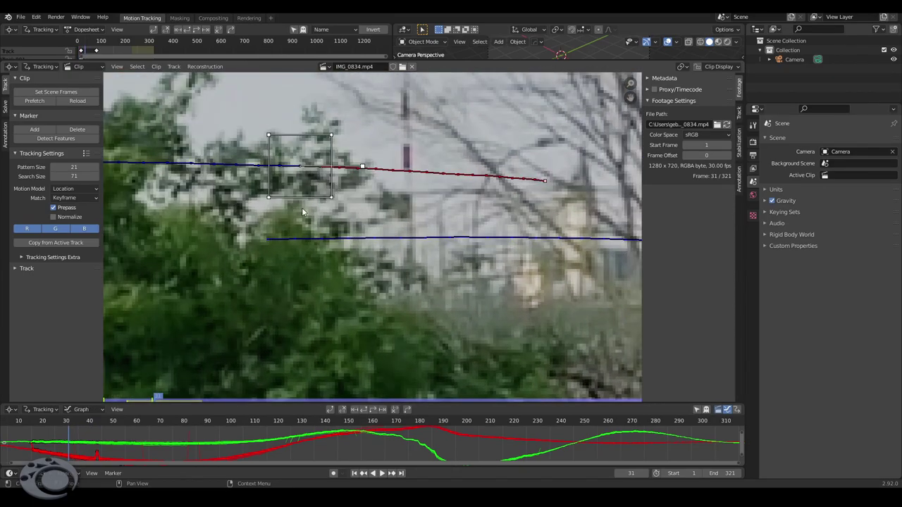
pyautogui.scroll(-3, 317, 225)
pyautogui.scroll(-2, 333, 248)
pyautogui.scroll(-1, 291, 361)
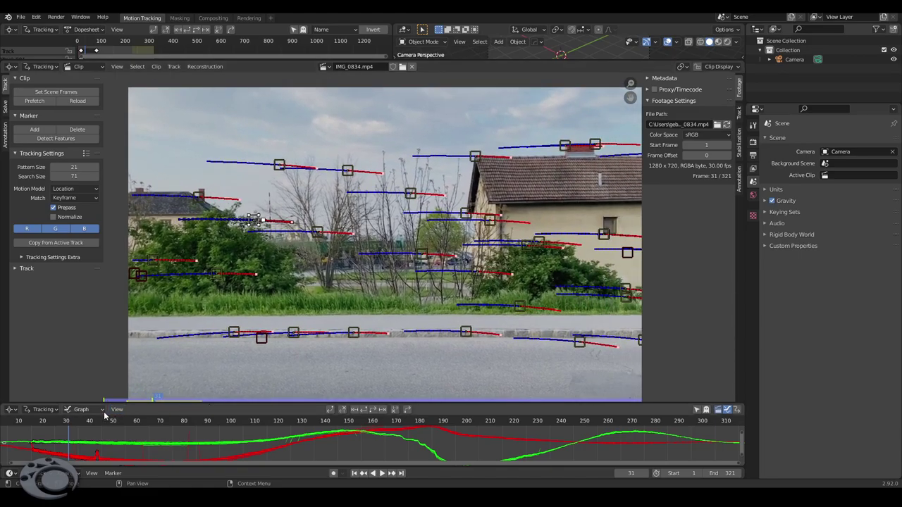
pyautogui.moveTo(156, 400)
pyautogui.mouseDown()
pyautogui.moveTo(222, 400)
pyautogui.moveTo(121, 400)
pyautogui.moveTo(399, 410)
pyautogui.moveTo(293, 415)
pyautogui.moveTo(458, 410)
pyautogui.mouseUp()
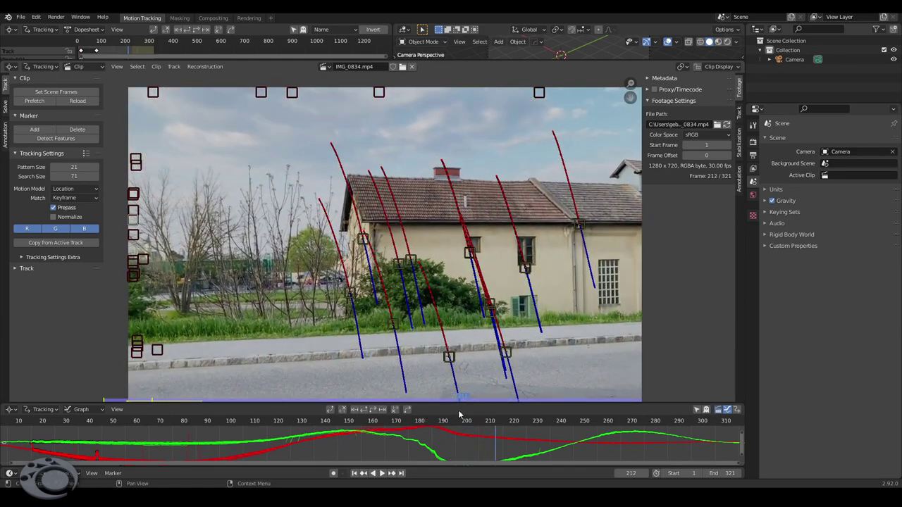
pyautogui.scroll(-2, 282, 282)
pyautogui.scroll(1, 158, 207)
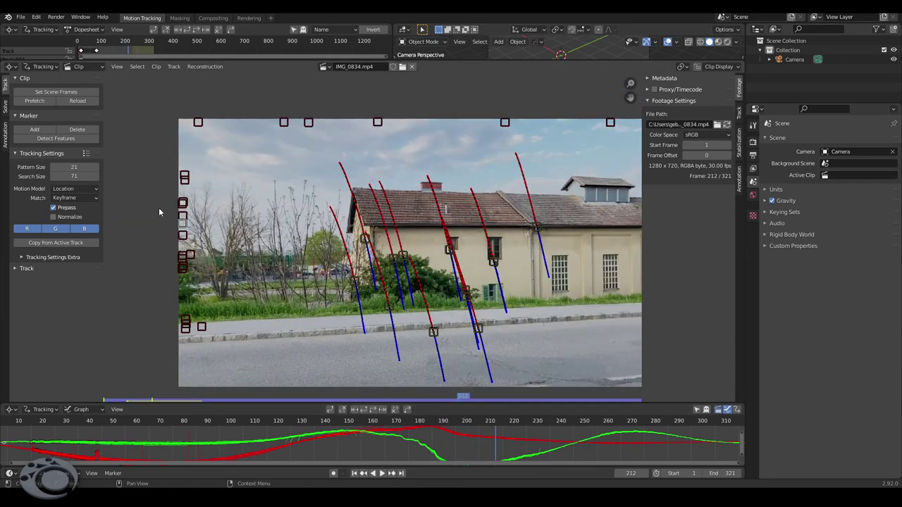
# - Enable Tripod with Focal Length, Optical Center and Radial Distortion refinement and solve, getting 0.43 px error
pyautogui.click(6, 110)
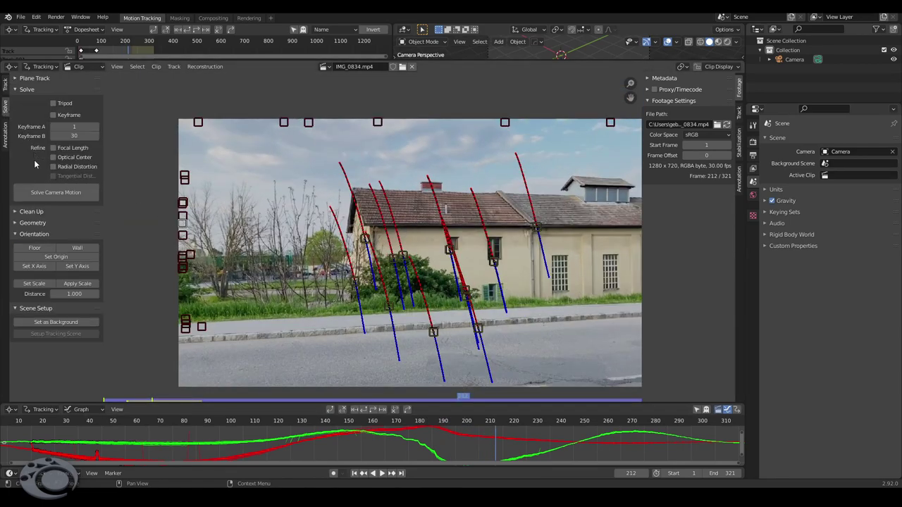
pyautogui.click(52, 104)
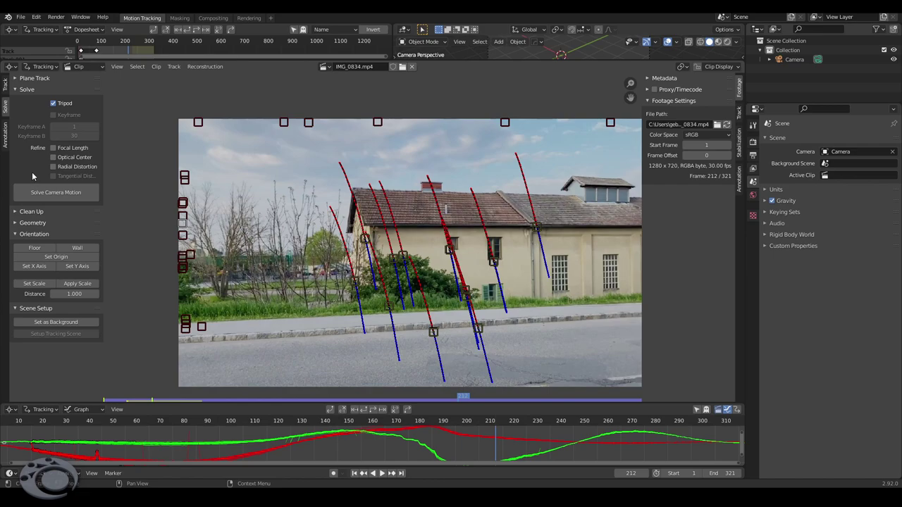
pyautogui.moveTo(53, 148); pyautogui.dragTo(53, 167)
pyautogui.click(56, 192)
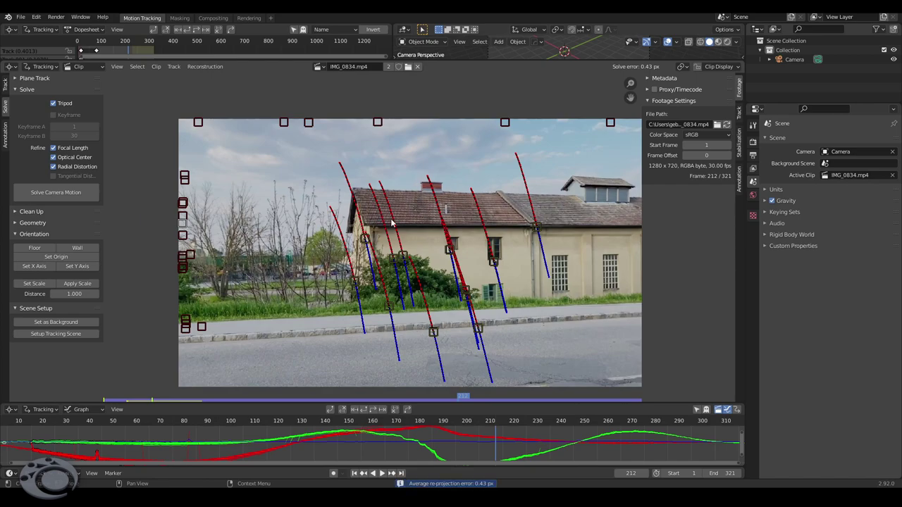
pyautogui.scroll(-1, 392, 223)
pyautogui.scroll(1, 405, 212)
pyautogui.scroll(-2, 405, 211)
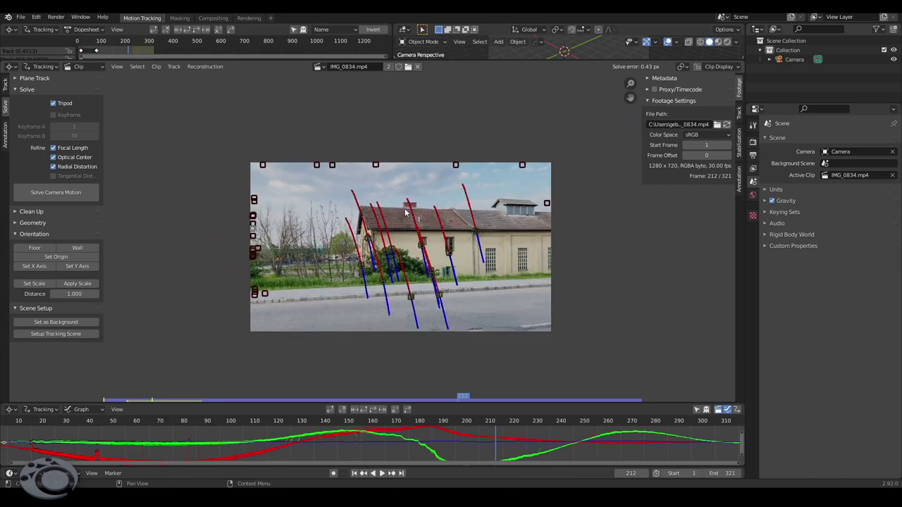
pyautogui.moveTo(355, 400)
pyautogui.mouseDown()
pyautogui.moveTo(141, 406)
pyautogui.moveTo(222, 404)
pyautogui.moveTo(195, 409)
pyautogui.mouseUp()
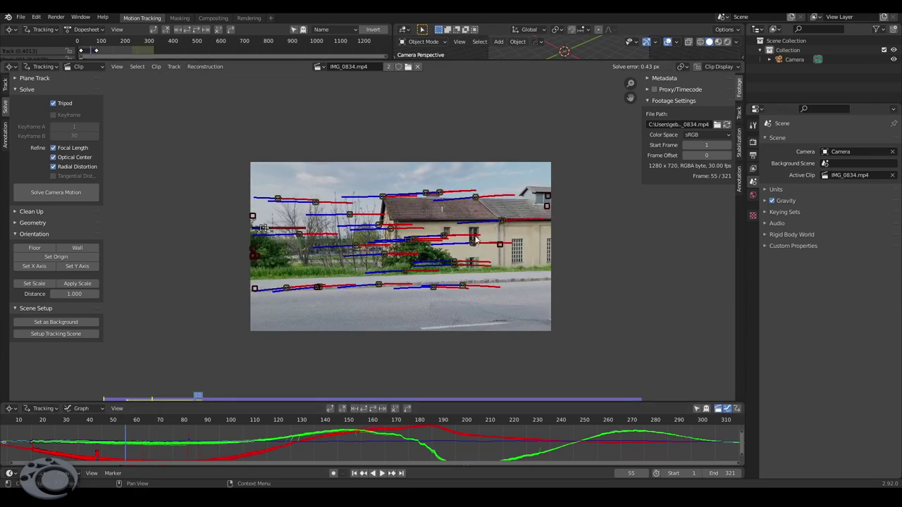
# - Select all existing tracking markers and hide them
pyautogui.press('a')
pyautogui.press('h')
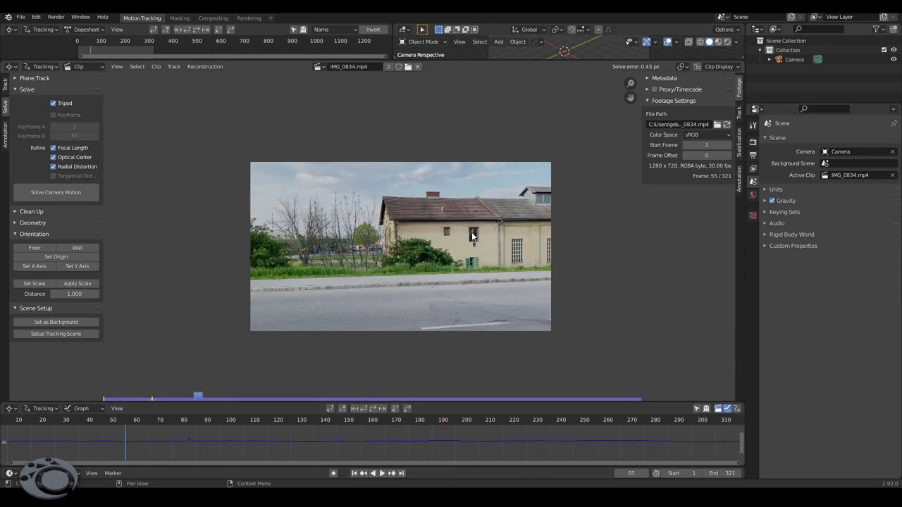
pyautogui.scroll(3, 468, 235)
pyautogui.scroll(1, 479, 233)
pyautogui.scroll(-1, 486, 232)
pyautogui.scroll(2, 481, 221)
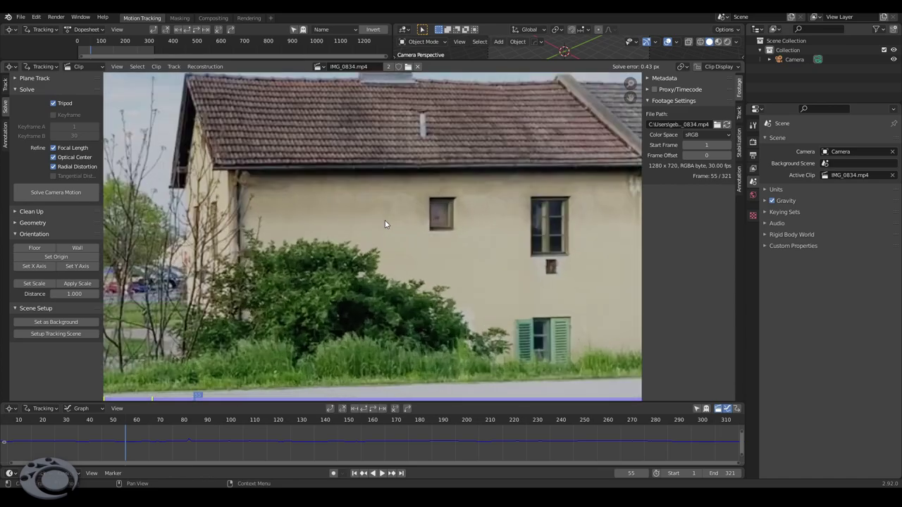
# - Add three markers: on the small house window, the curb and the roof corner
pyautogui.keyDown('ctrl'); pyautogui.click(430, 201); pyautogui.keyUp('ctrl')
pyautogui.scroll(-2, 451, 218)
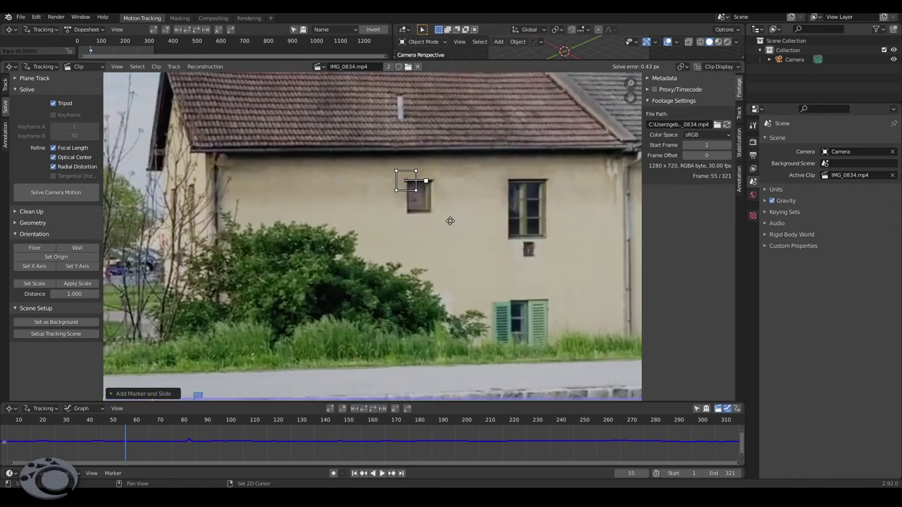
pyautogui.moveTo(461, 228); pyautogui.dragTo(599, 187, button='middle')
pyautogui.scroll(2, 423, 240)
pyautogui.scroll(2, 388, 261)
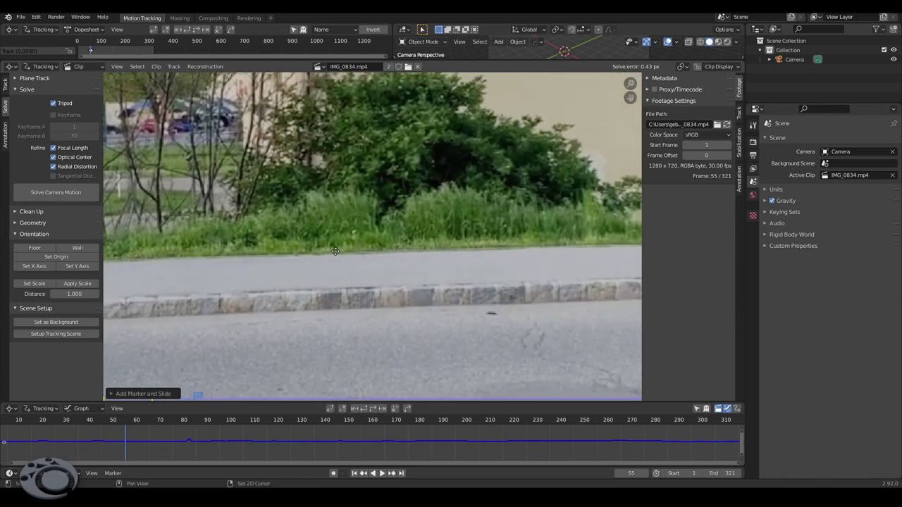
pyautogui.scroll(4, 364, 277)
pyautogui.moveTo(364, 278); pyautogui.dragTo(376, 239, button='middle')
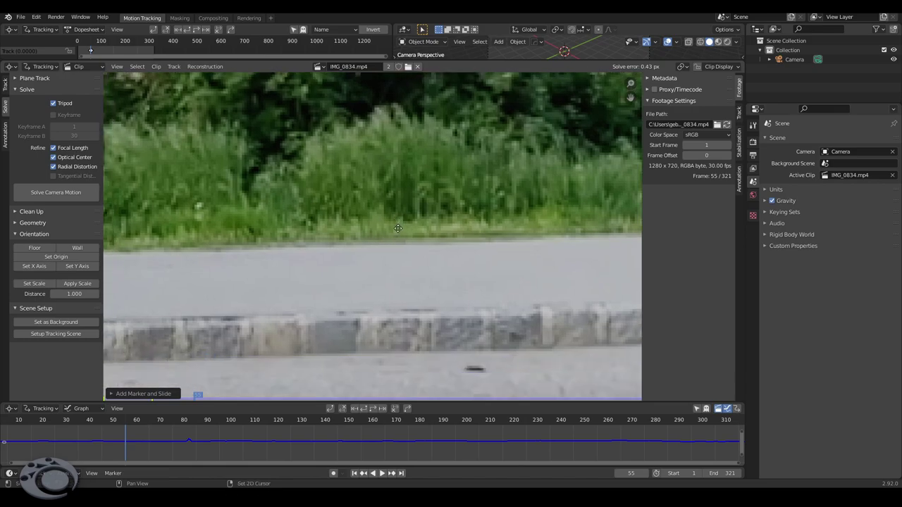
pyautogui.keyDown('ctrl'); pyautogui.click(356, 322); pyautogui.keyUp('ctrl')
pyautogui.scroll(-4, 357, 322)
pyautogui.moveTo(372, 296)
pyautogui.mouseDown(button='middle')
pyautogui.moveTo(422, 319)
pyautogui.moveTo(432, 360)
pyautogui.mouseUp(button='middle')
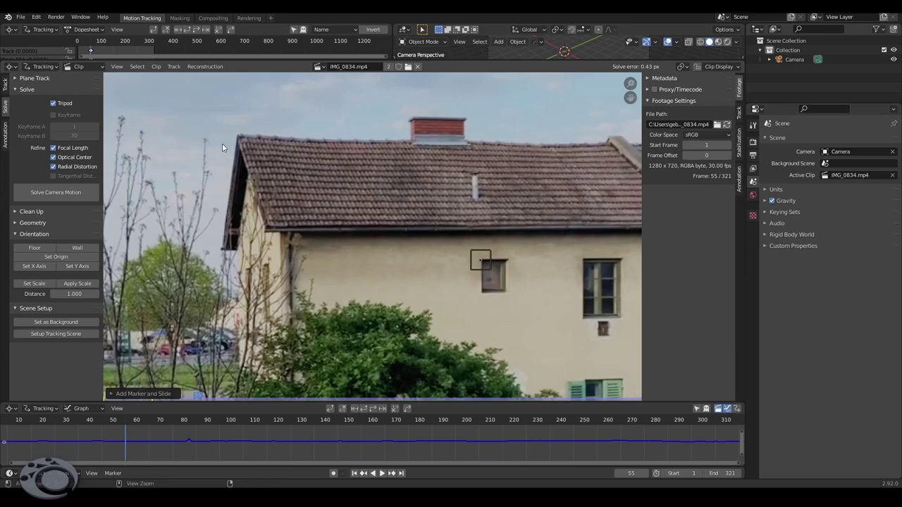
pyautogui.keyDown('ctrl'); pyautogui.click(238, 139); pyautogui.keyUp('ctrl')
pyautogui.scroll(-4, 331, 226)
pyautogui.moveTo(339, 234); pyautogui.dragTo(361, 171, button='middle')
# - Select the three new markers and track them forward to frame 321
pyautogui.press('a')
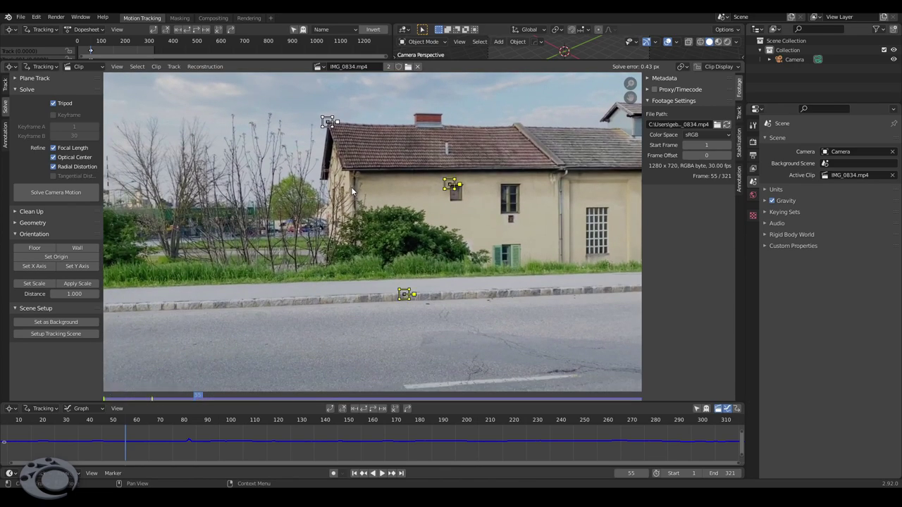
pyautogui.hotkey('ctrl', 't')
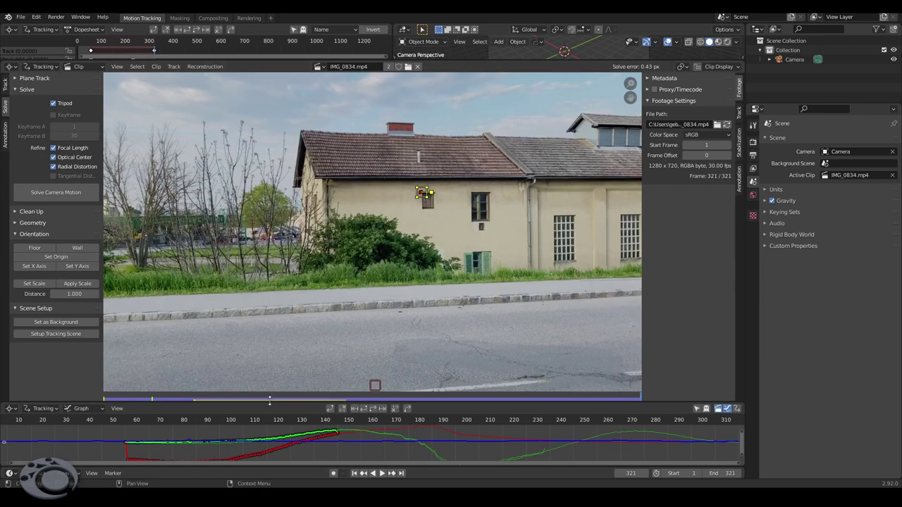
pyautogui.moveTo(277, 402)
pyautogui.mouseDown()
pyautogui.moveTo(602, 394)
pyautogui.moveTo(195, 395)
pyautogui.mouseUp()
pyautogui.scroll(-1, 333, 297)
pyautogui.scroll(-1, 344, 355)
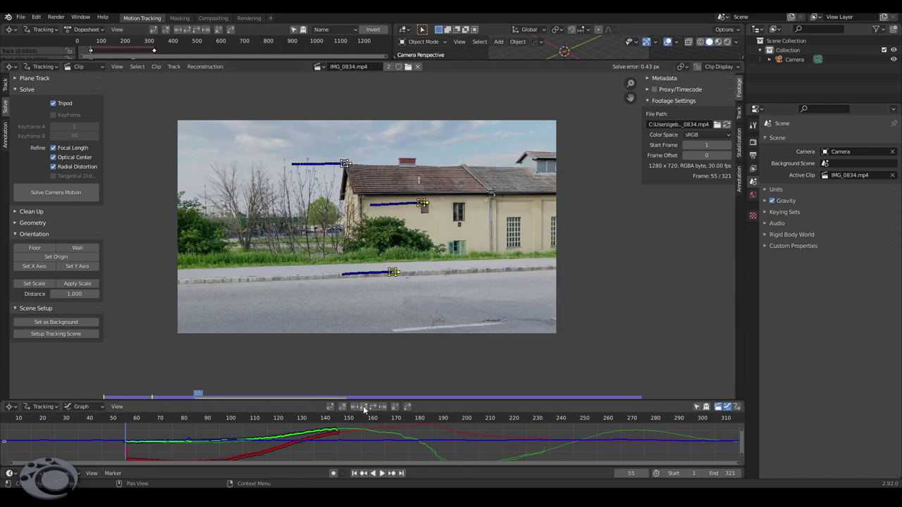
# - Scrub from frame 1 through the clip to check the new tracks, ending on the last frame
pyautogui.hotkey('shift', 'Left')
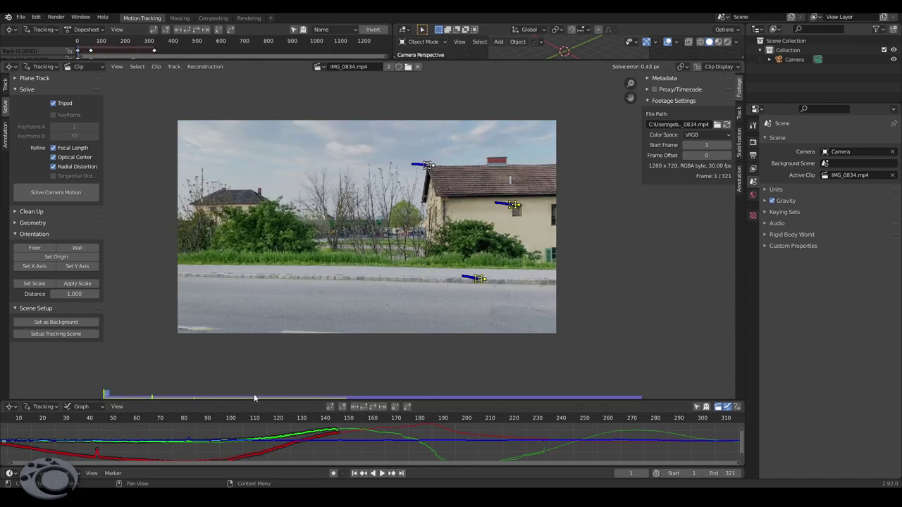
pyautogui.moveTo(255, 398); pyautogui.dragTo(354, 399)
pyautogui.moveTo(418, 399); pyautogui.dragTo(632, 394)
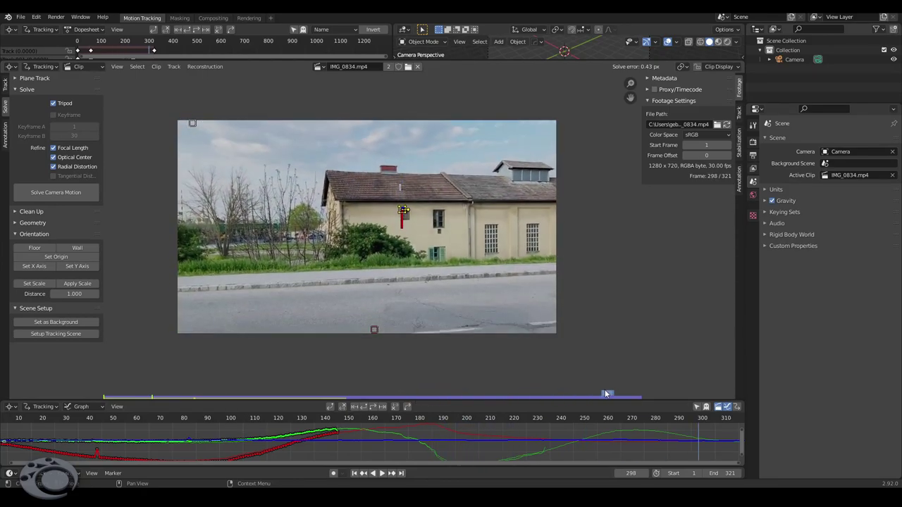
pyautogui.click(401, 473)
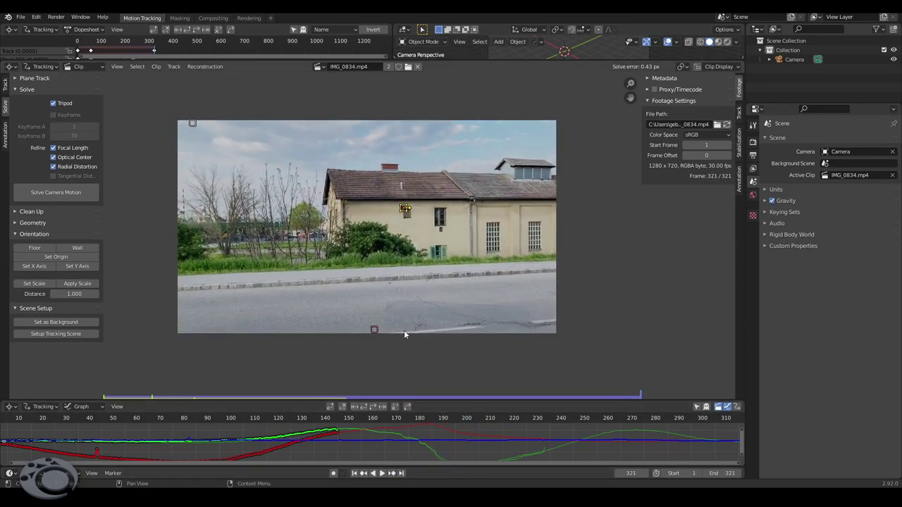
# - Add a tracking marker on the house wall beside the window and scrub to check it
pyautogui.scroll(2, 472, 230)
pyautogui.scroll(2, 481, 227)
pyautogui.scroll(2, 422, 211)
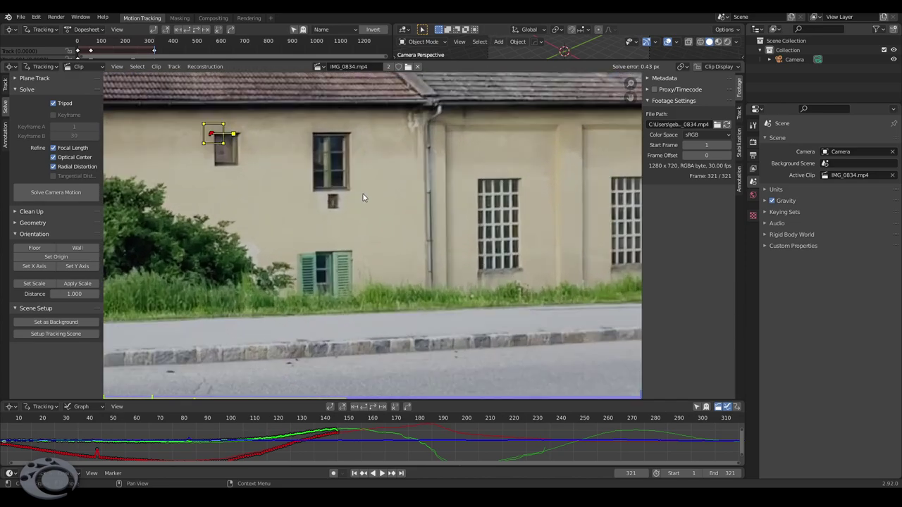
pyautogui.scroll(1, 363, 194)
pyautogui.keyDown('ctrl'); pyautogui.click(505, 167); pyautogui.keyUp('ctrl')
pyautogui.scroll(-1, 493, 211)
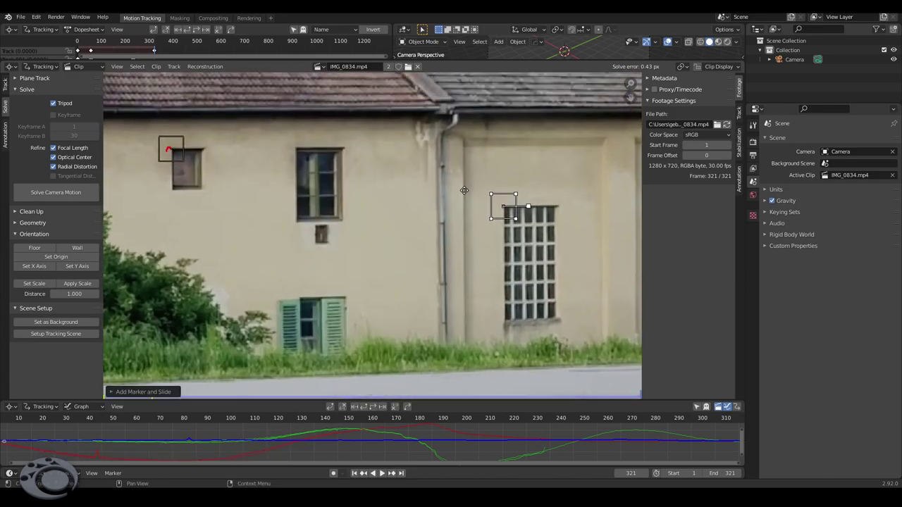
pyautogui.scroll(-3, 465, 296)
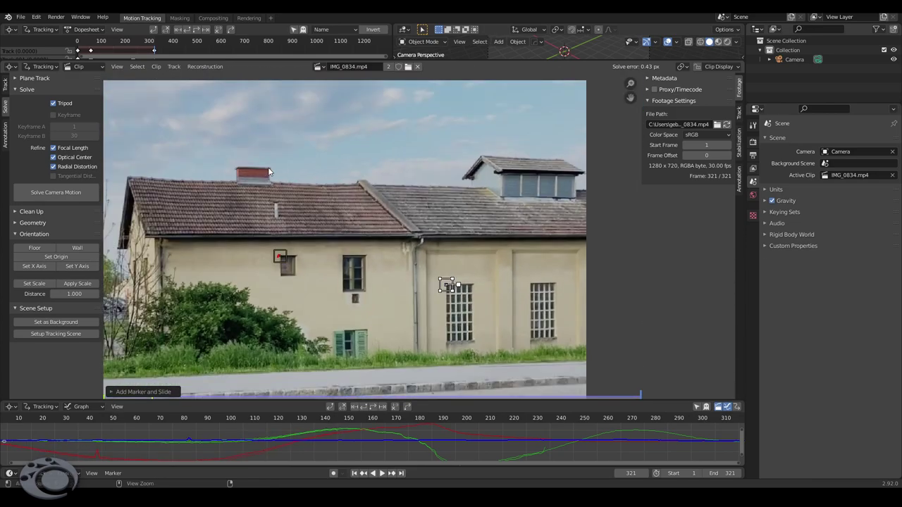
pyautogui.moveTo(260, 171); pyautogui.dragTo(338, 215, button='middle')
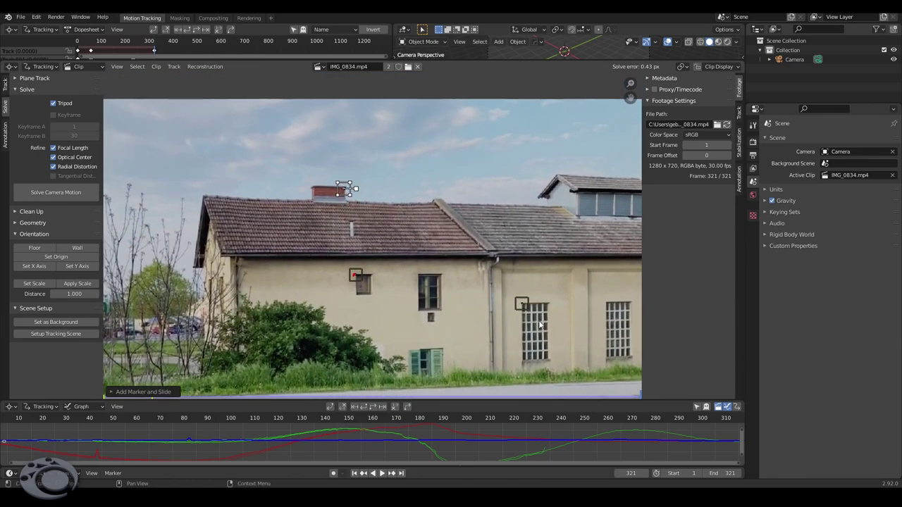
pyautogui.keyDown('shift'); pyautogui.click(522, 307); pyautogui.keyUp('shift')
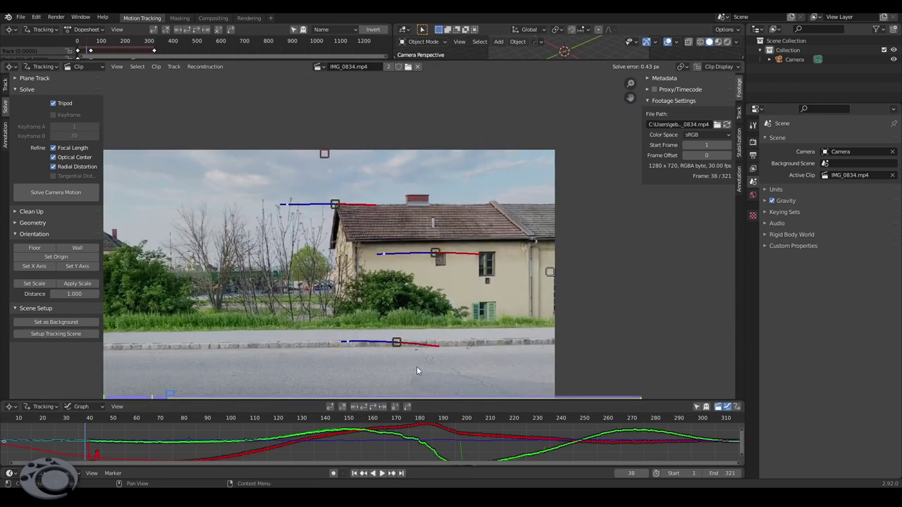
pyautogui.moveTo(426, 397)
pyautogui.mouseDown()
pyautogui.moveTo(543, 394)
pyautogui.moveTo(138, 400)
pyautogui.moveTo(288, 383)
pyautogui.mouseUp()
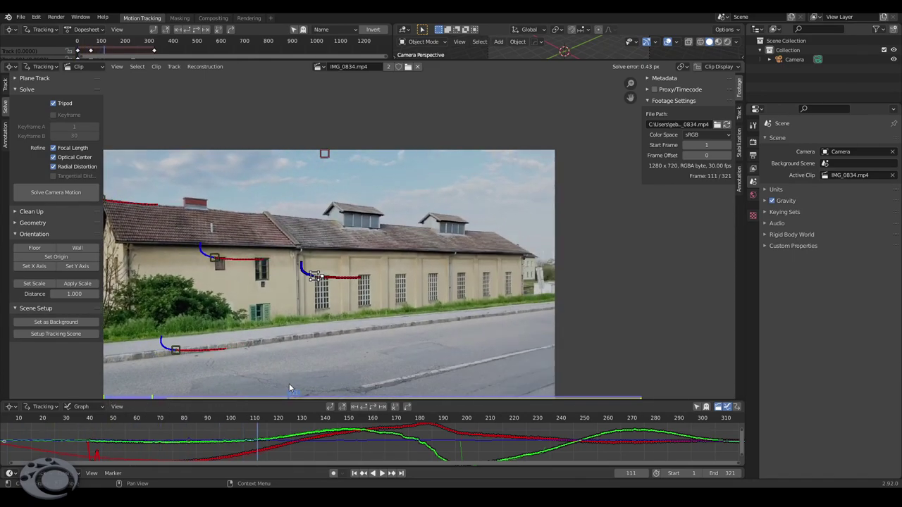
# - Re-solve the camera motion, lowering the error to 0.33 px
pyautogui.click(67, 197)
pyautogui.click(67, 198)
pyautogui.moveTo(329, 301); pyautogui.dragTo(339, 248, button='middle')
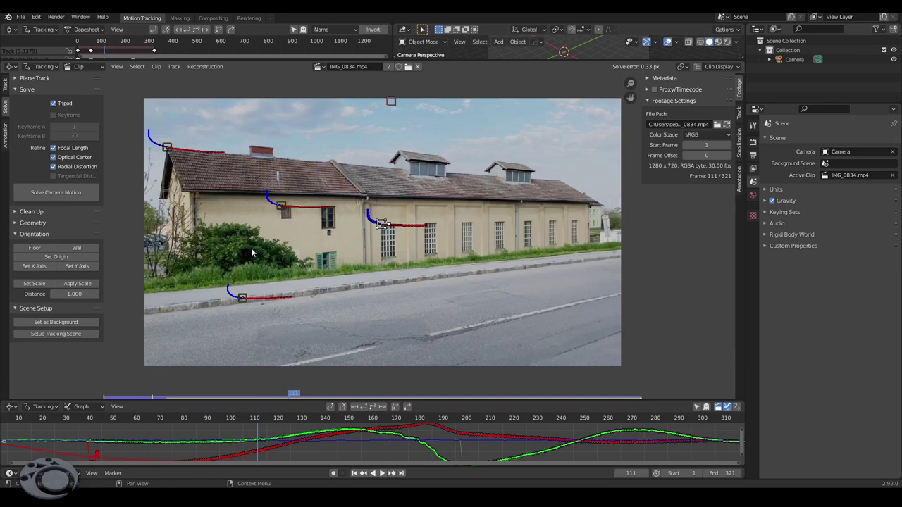
# - Set the footage as the camera background and generate the tracking scene's cube, light and ground
pyautogui.moveTo(526, 63); pyautogui.dragTo(527, 191)
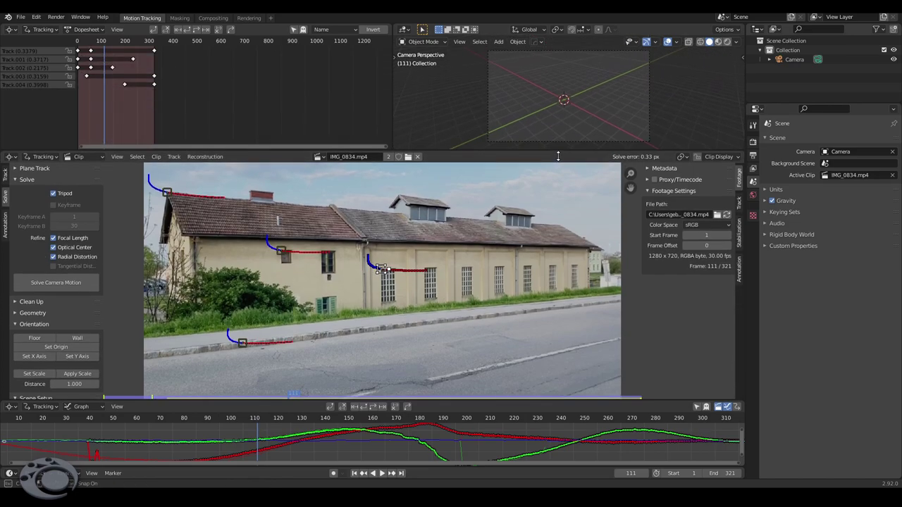
pyautogui.scroll(-3, 49, 344)
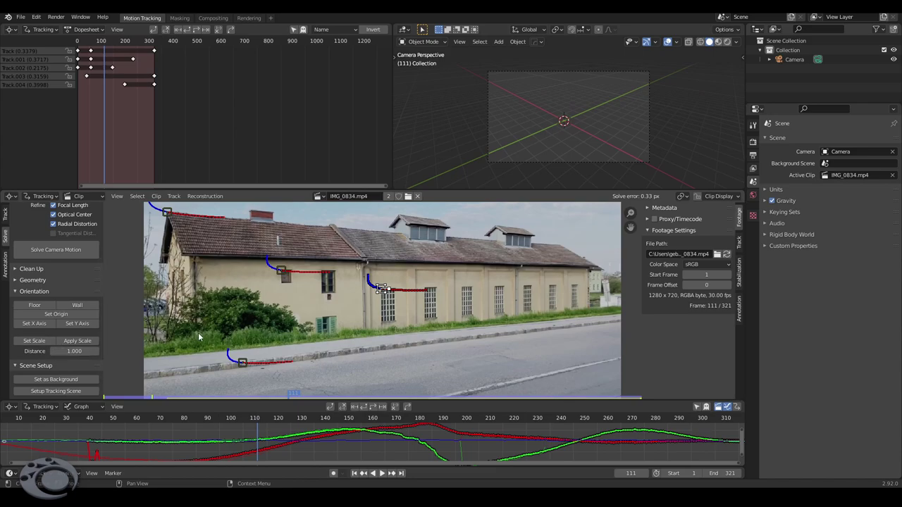
pyautogui.click(61, 383)
pyautogui.click(66, 392)
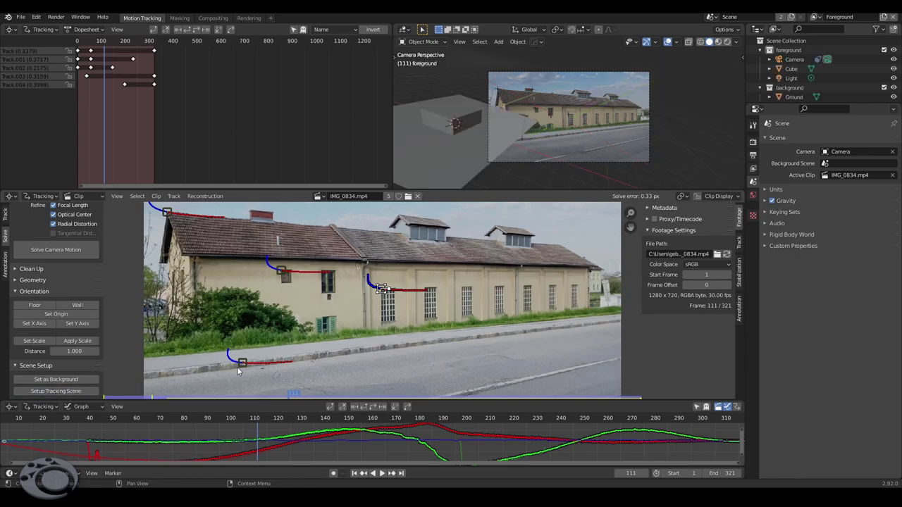
# - Set the scene origin at the marker on the road curb
pyautogui.click(241, 368)
pyautogui.moveTo(302, 389)
pyautogui.mouseDown()
pyautogui.moveTo(443, 402)
pyautogui.moveTo(435, 395)
pyautogui.mouseUp()
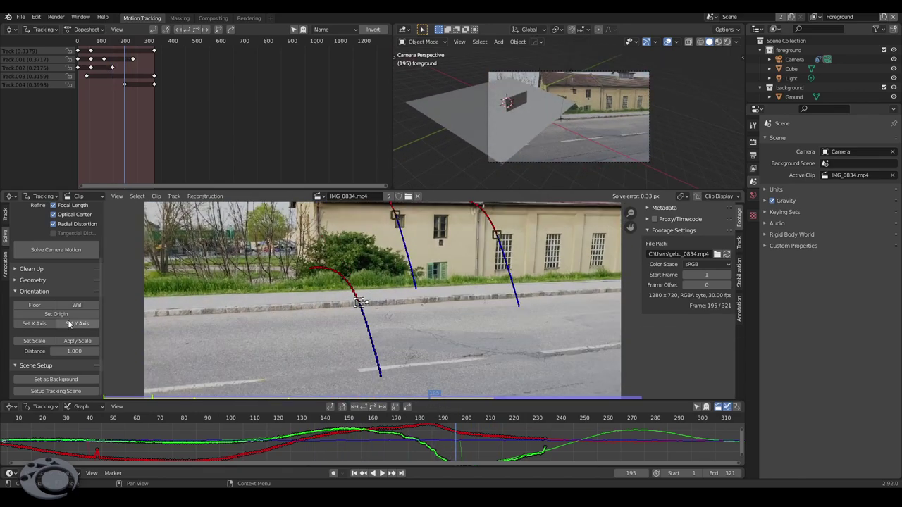
pyautogui.click(69, 315)
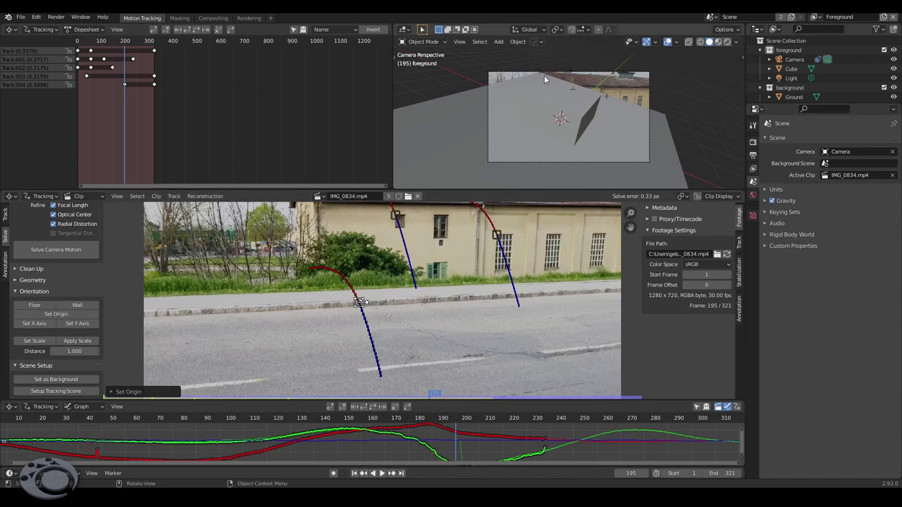
# - Maximize the 3D viewport to inspect the reconstructed tracking scene
pyautogui.hotkey('ctrl', 'space')
pyautogui.moveTo(540, 139)
pyautogui.mouseDown(button='middle')
pyautogui.moveTo(457, 255)
pyautogui.moveTo(515, 280)
pyautogui.moveTo(516, 265)
pyautogui.moveTo(488, 259)
pyautogui.mouseUp(button='middle')
pyautogui.scroll(-5, 457, 255)
pyautogui.scroll(-2, 499, 252)
pyautogui.scroll(3, 516, 281)
# - Roughly rotate and lower the camera, then switch to the camera view with Numpad 0
pyautogui.moveTo(400, 238)
pyautogui.mouseDown(button='middle')
pyautogui.moveTo(432, 275)
pyautogui.moveTo(384, 276)
pyautogui.moveTo(389, 329)
pyautogui.moveTo(378, 351)
pyautogui.moveTo(374, 302)
pyautogui.moveTo(362, 298)
pyautogui.moveTo(438, 286)
pyautogui.moveTo(483, 263)
pyautogui.moveTo(419, 258)
pyautogui.moveTo(441, 250)
pyautogui.moveTo(456, 322)
pyautogui.moveTo(523, 318)
pyautogui.moveTo(537, 300)
pyautogui.moveTo(520, 319)
pyautogui.moveTo(471, 329)
pyautogui.mouseUp(button='middle')
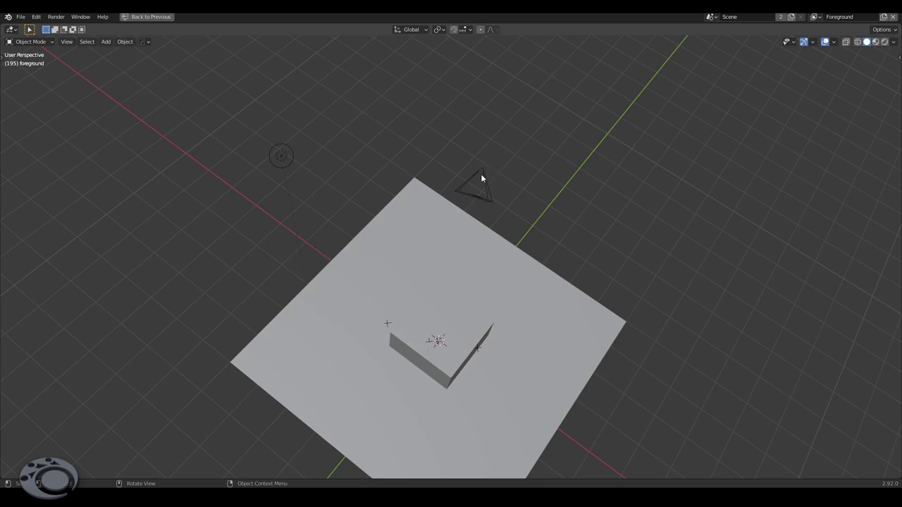
pyautogui.moveTo(567, 255)
pyautogui.mouseDown(button='middle')
pyautogui.moveTo(598, 275)
pyautogui.moveTo(455, 244)
pyautogui.moveTo(485, 268)
pyautogui.moveTo(418, 258)
pyautogui.moveTo(472, 235)
pyautogui.mouseUp(button='middle')
pyautogui.click(404, 290)
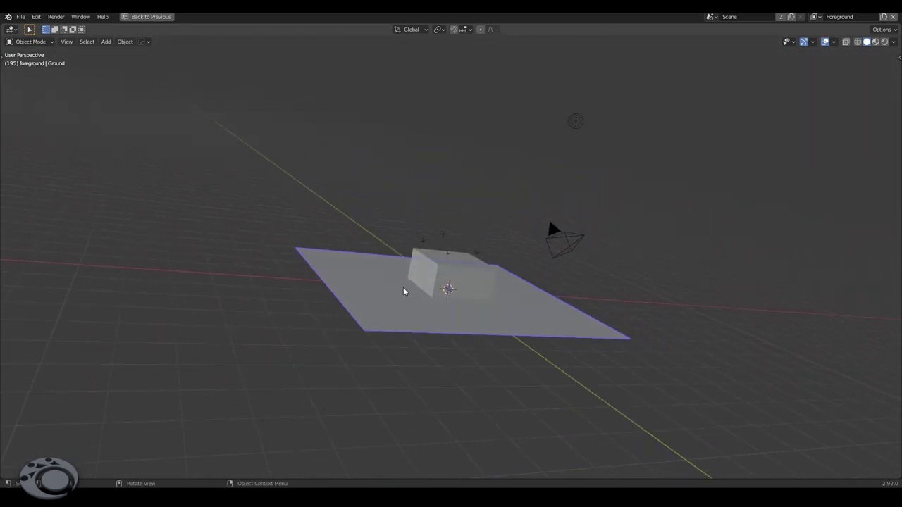
pyautogui.moveTo(404, 289)
pyautogui.mouseDown(button='middle')
pyautogui.moveTo(407, 267)
pyautogui.moveTo(394, 272)
pyautogui.moveTo(526, 258)
pyautogui.moveTo(539, 277)
pyautogui.moveTo(404, 242)
pyautogui.moveTo(412, 265)
pyautogui.mouseUp(button='middle')
pyautogui.press('r')
pyautogui.click(522, 290)
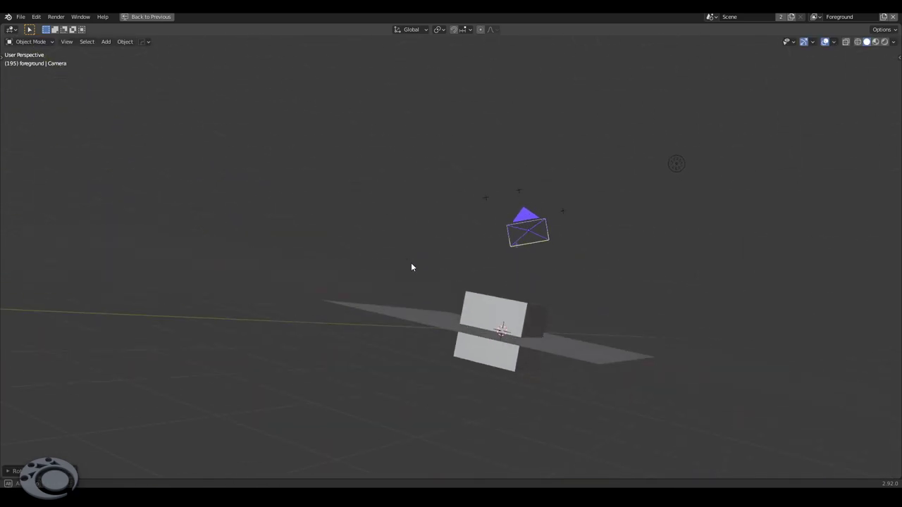
pyautogui.press('r')
pyautogui.click(539, 308)
pyautogui.moveTo(539, 308)
pyautogui.mouseDown(button='middle')
pyautogui.moveTo(488, 314)
pyautogui.moveTo(515, 291)
pyautogui.moveTo(547, 298)
pyautogui.moveTo(548, 286)
pyautogui.mouseUp(button='middle')
pyautogui.press('g')
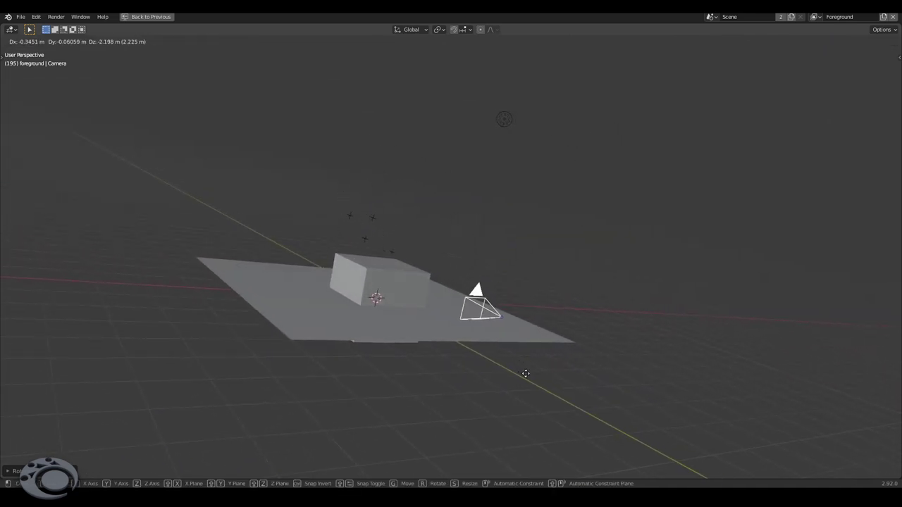
pyautogui.click(522, 329)
pyautogui.moveTo(522, 329)
pyautogui.mouseDown(button='middle')
pyautogui.moveTo(484, 328)
pyautogui.moveTo(491, 333)
pyautogui.mouseUp(button='middle')
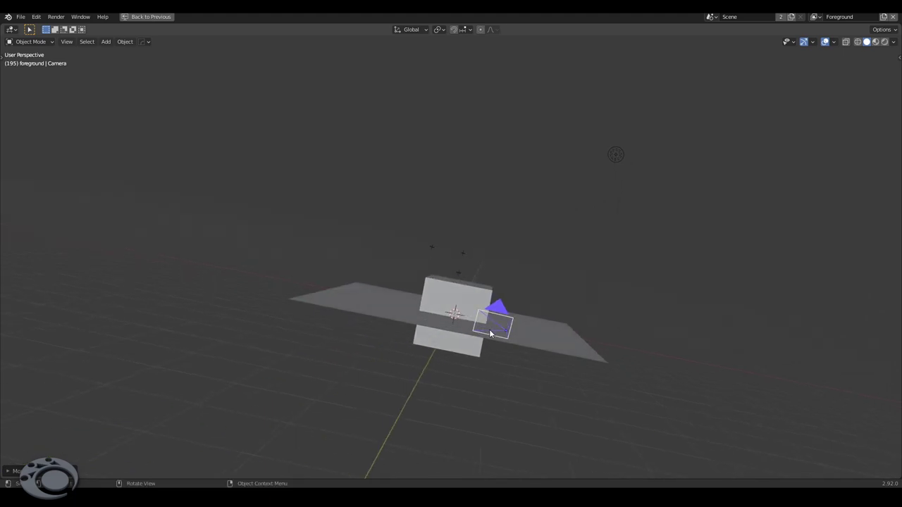
pyautogui.press('KP_0')
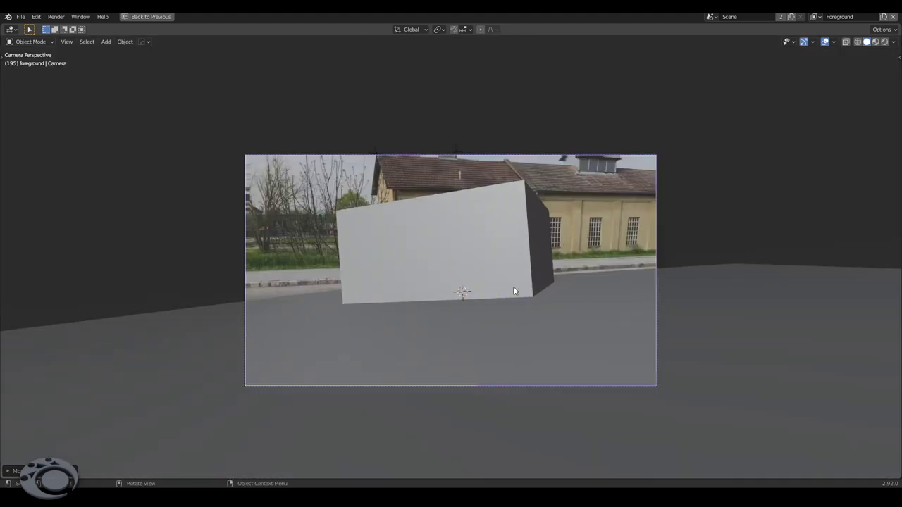
# - Fine-tune the camera's tilt, yaw and roll with X, Z and Y constrained rotations
pyautogui.click(624, 300)
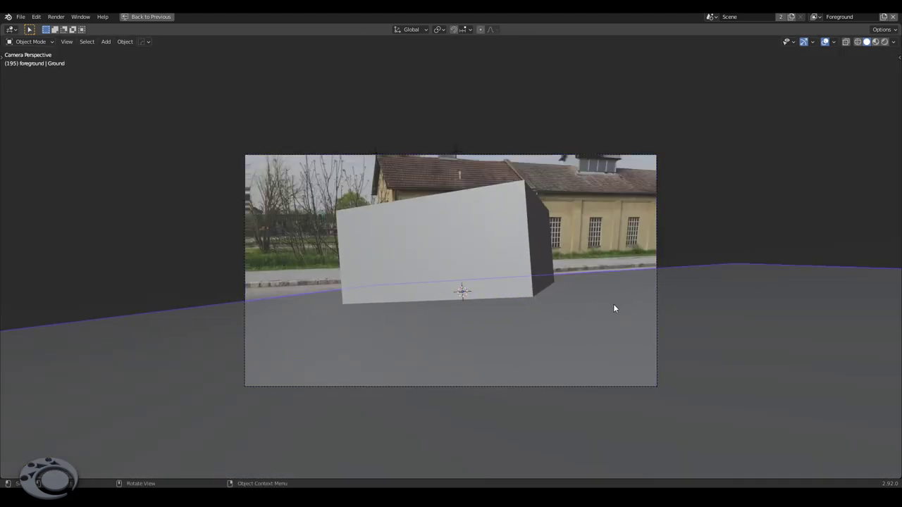
pyautogui.click(657, 241)
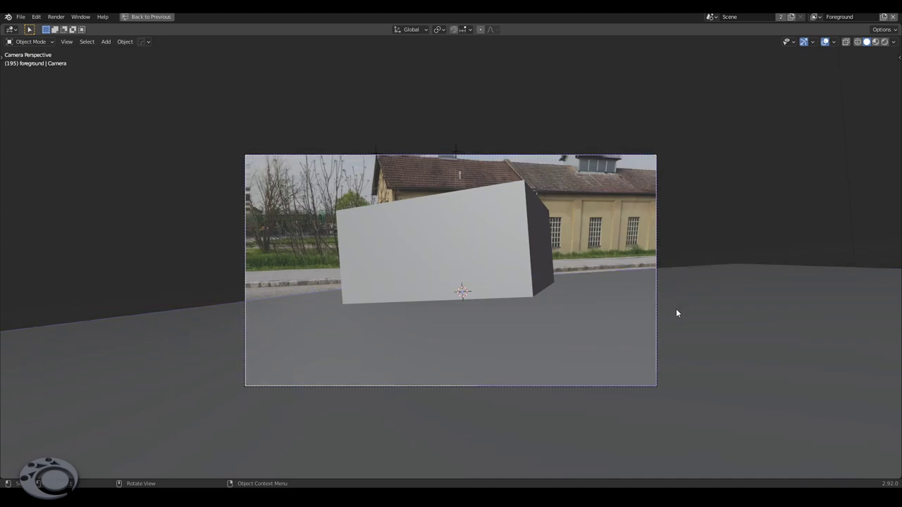
pyautogui.press('r')
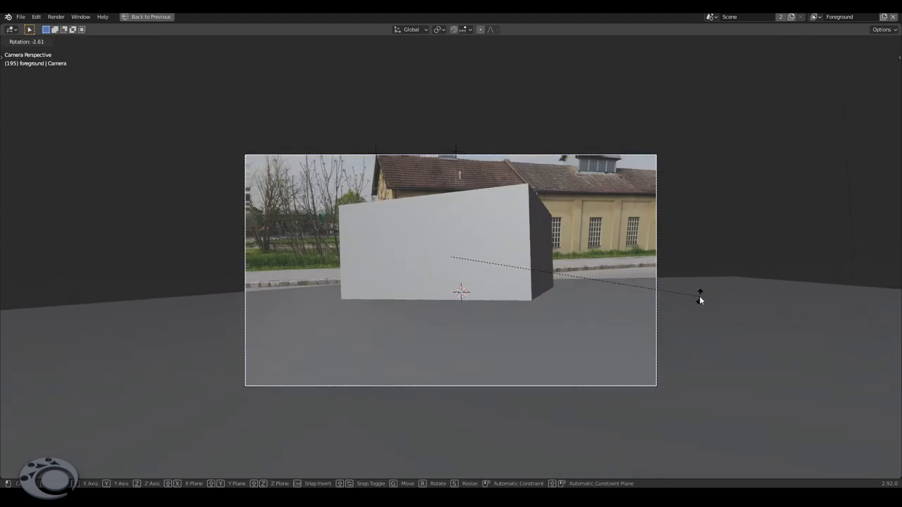
pyautogui.click(697, 281)
pyautogui.press('x')
pyautogui.press('x')
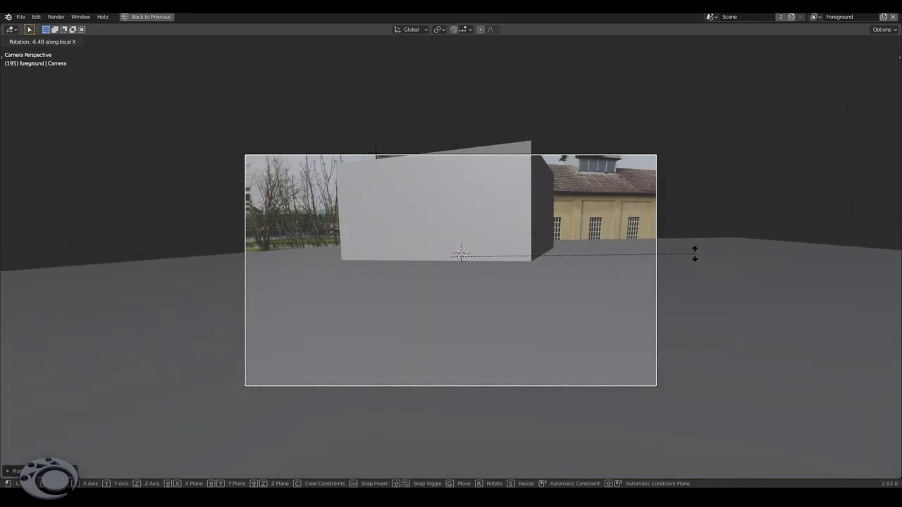
pyautogui.click(695, 253)
pyautogui.press('r')
pyautogui.press('z')
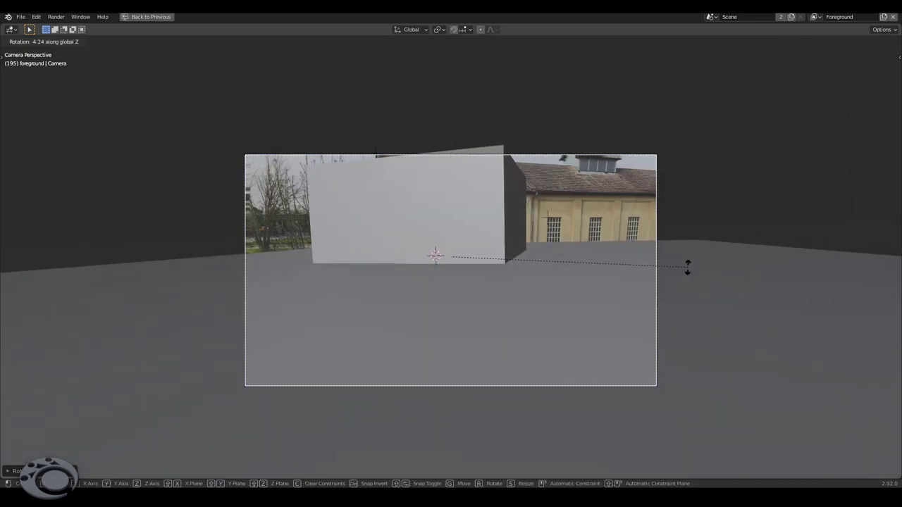
pyautogui.click(677, 224)
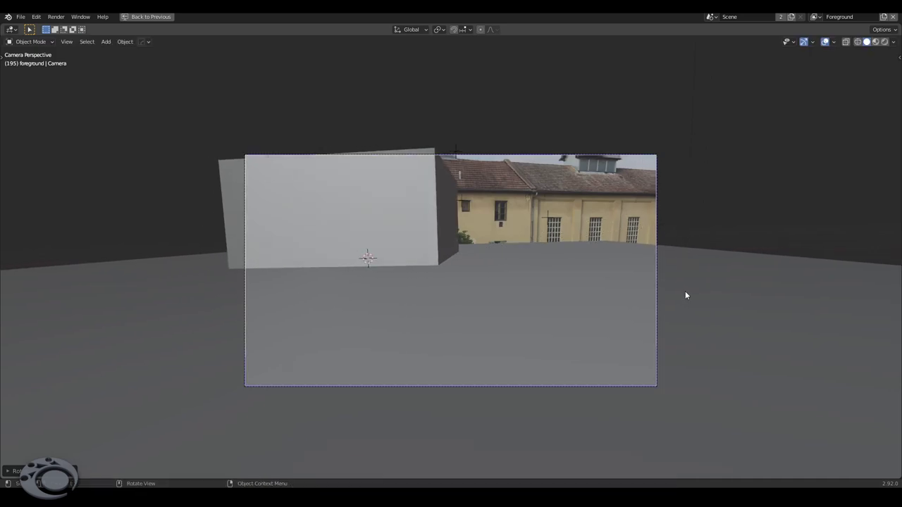
pyautogui.press('r')
pyautogui.press('y')
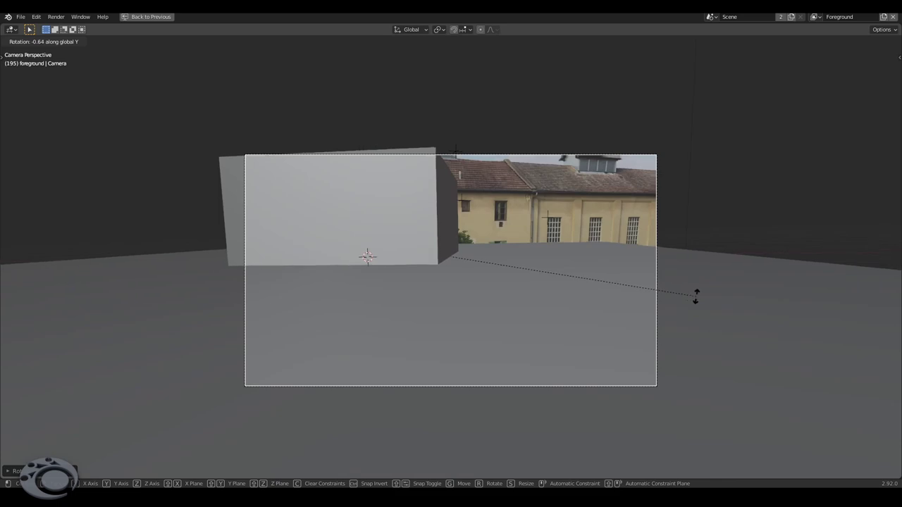
pyautogui.click(695, 296)
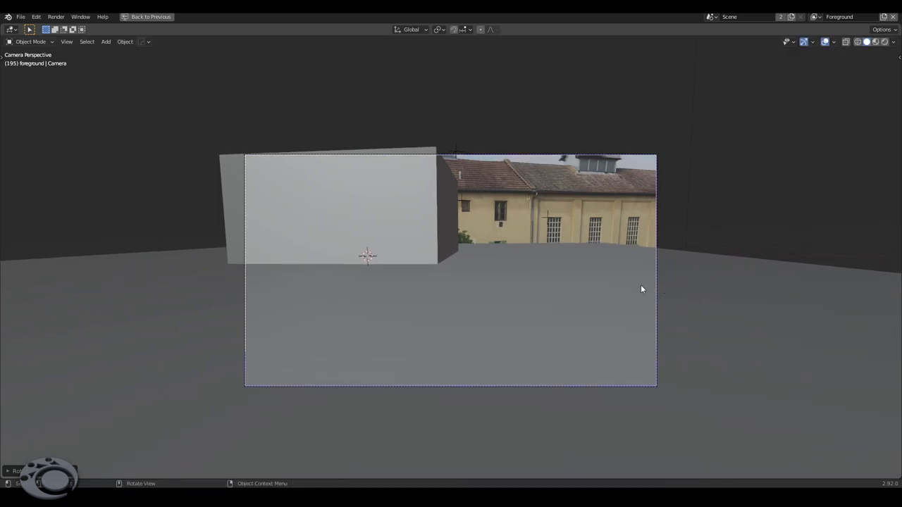
# - Lower the ground plane about 1 m along Z to match the road
pyautogui.click(568, 258)
pyautogui.press('g')
pyautogui.press('z')
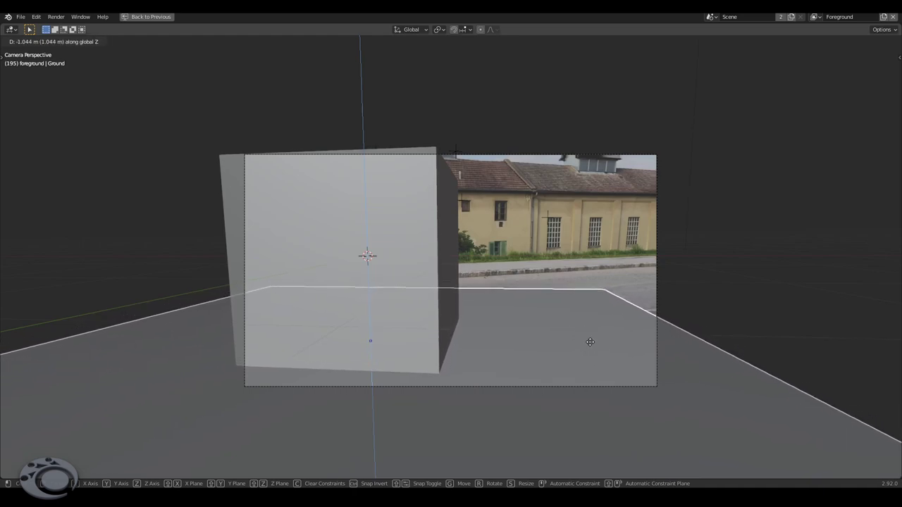
pyautogui.click(590, 340)
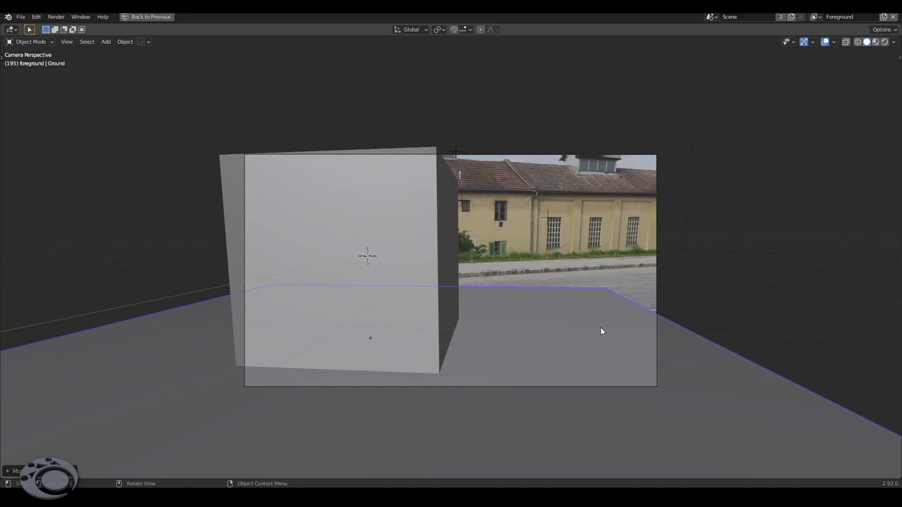
# - Adjust the camera once more about the global Z axis, then select the cube
pyautogui.click(657, 261)
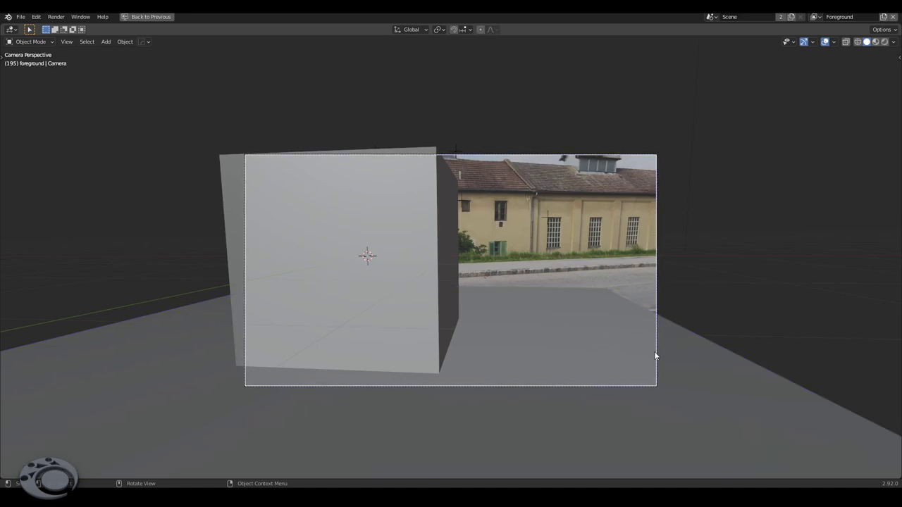
pyautogui.press('s')
pyautogui.press('z')
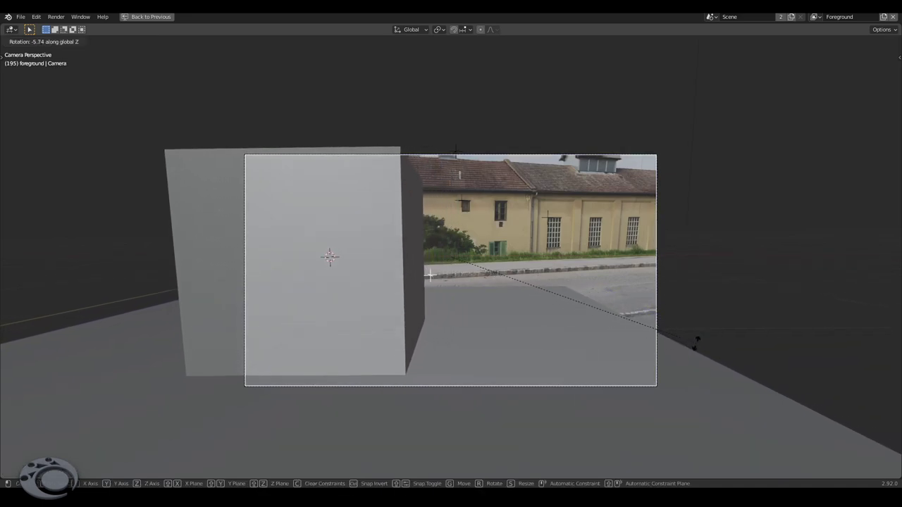
pyautogui.click(691, 265)
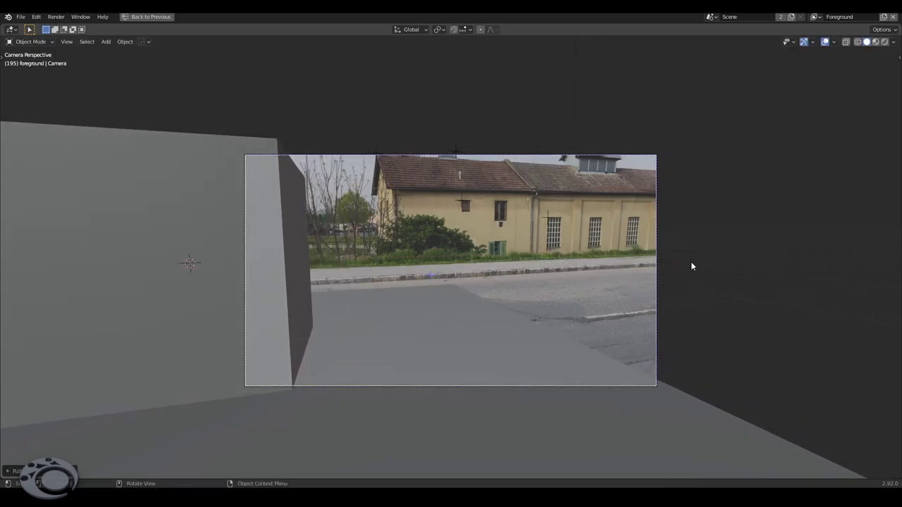
pyautogui.click(285, 282)
# - Shrink the cube, place it on the road in frame, and slide it about 1.49 m back along Y
pyautogui.press('s')
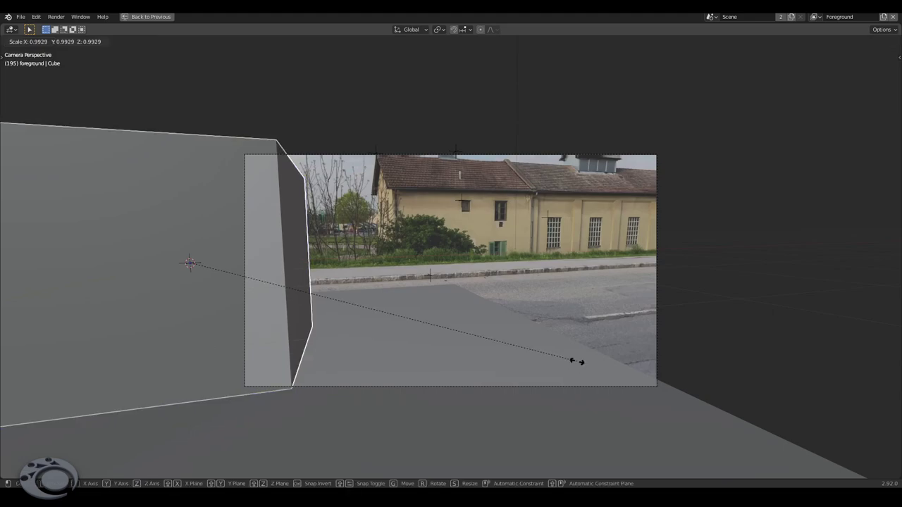
pyautogui.click(300, 310)
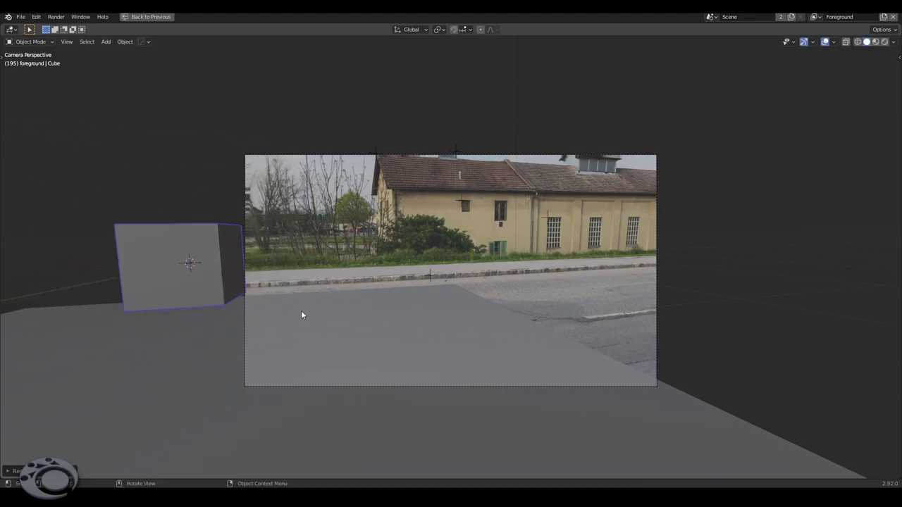
pyautogui.press('g')
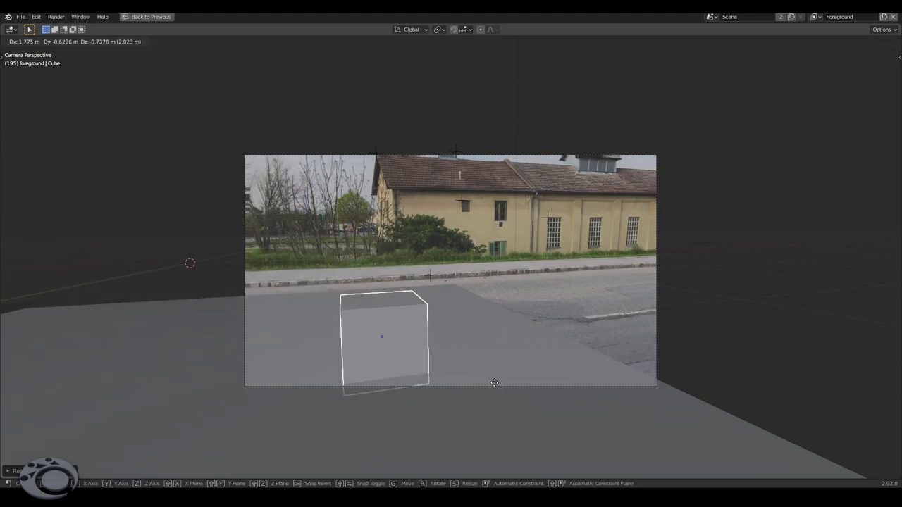
pyautogui.click(499, 373)
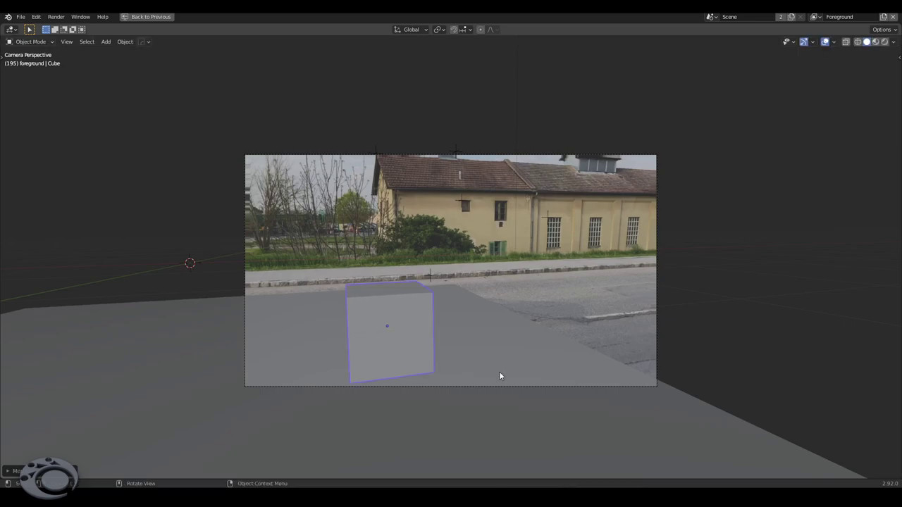
pyautogui.press('g')
pyautogui.press('y')
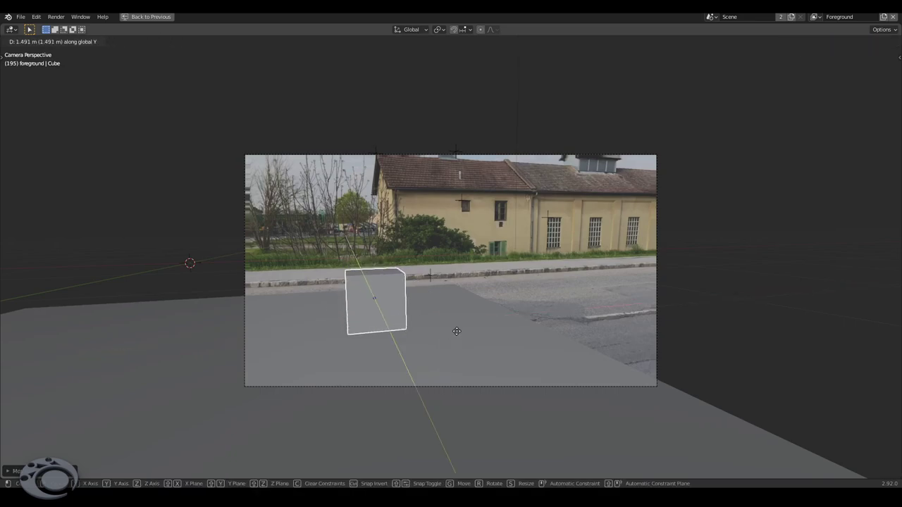
pyautogui.click(453, 318)
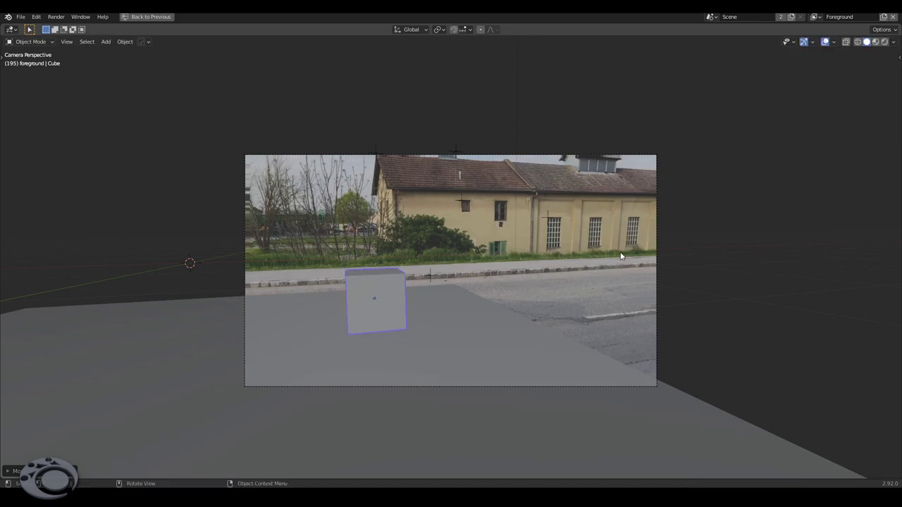
# - Restore the full Motion Tracking workspace
pyautogui.hotkey('ctrl', 'space')
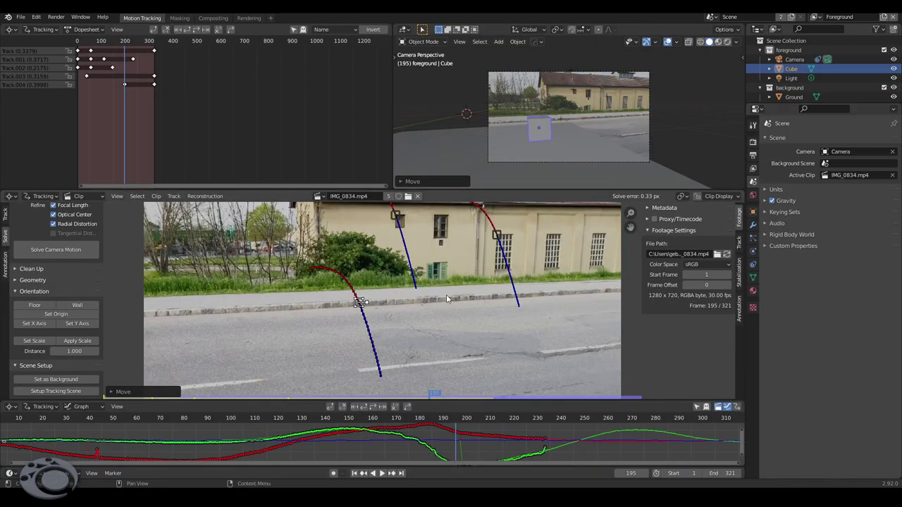
pyautogui.scroll(-2, 453, 287)
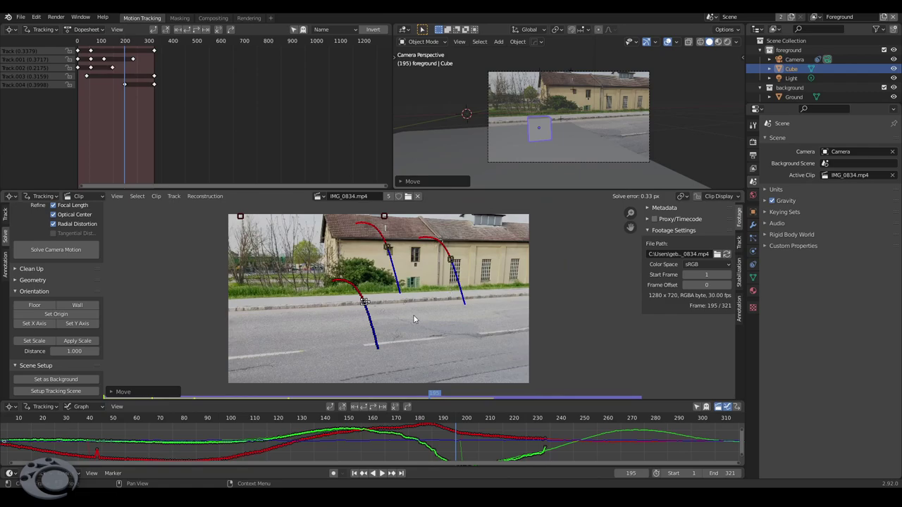
pyautogui.hotkey('shift', 'a')
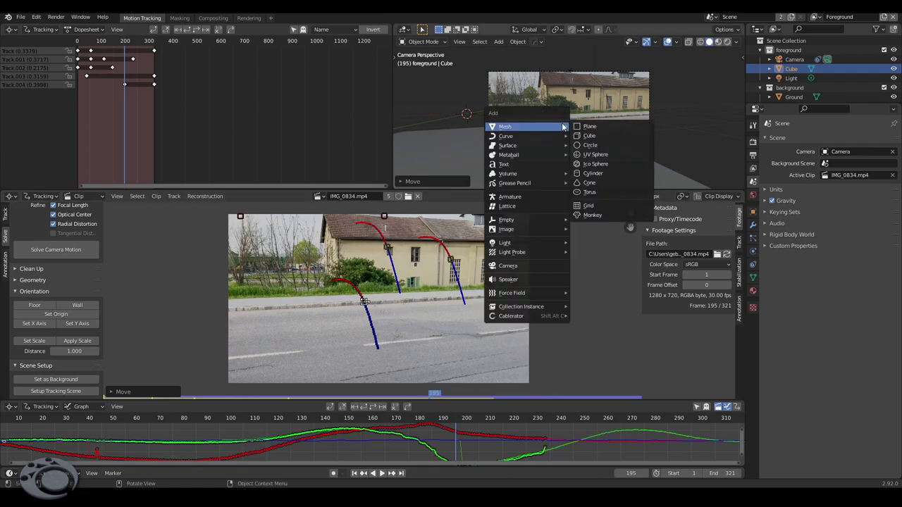
pyautogui.moveTo(506, 243)
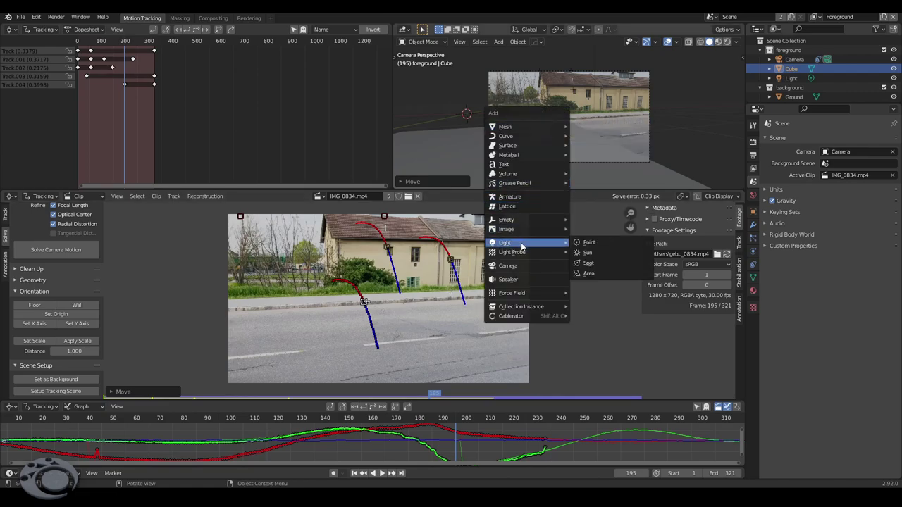
# - Add a Sun light and rotate it to shine down at the cube
pyautogui.click(587, 252)
pyautogui.moveTo(575, 118)
pyautogui.mouseDown(button='middle')
pyautogui.moveTo(554, 128)
pyautogui.moveTo(571, 137)
pyautogui.moveTo(569, 127)
pyautogui.moveTo(498, 156)
pyautogui.mouseUp(button='middle')
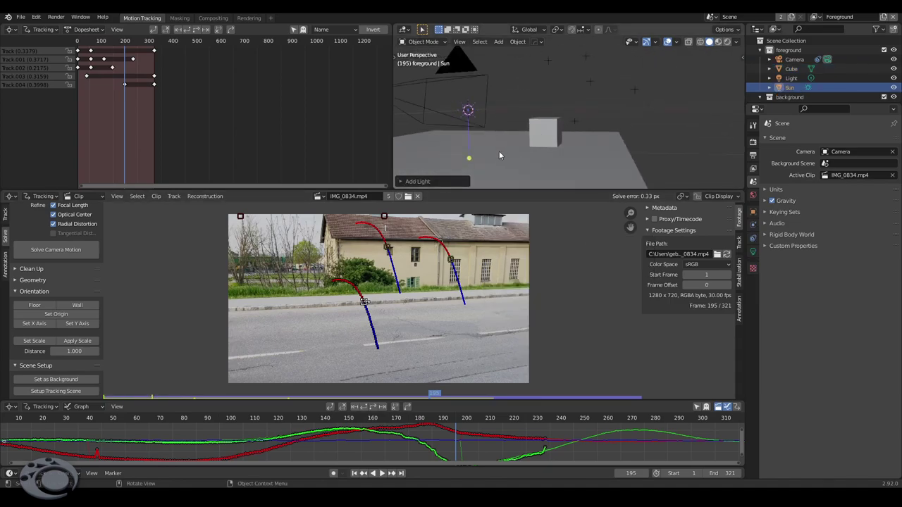
pyautogui.press('r')
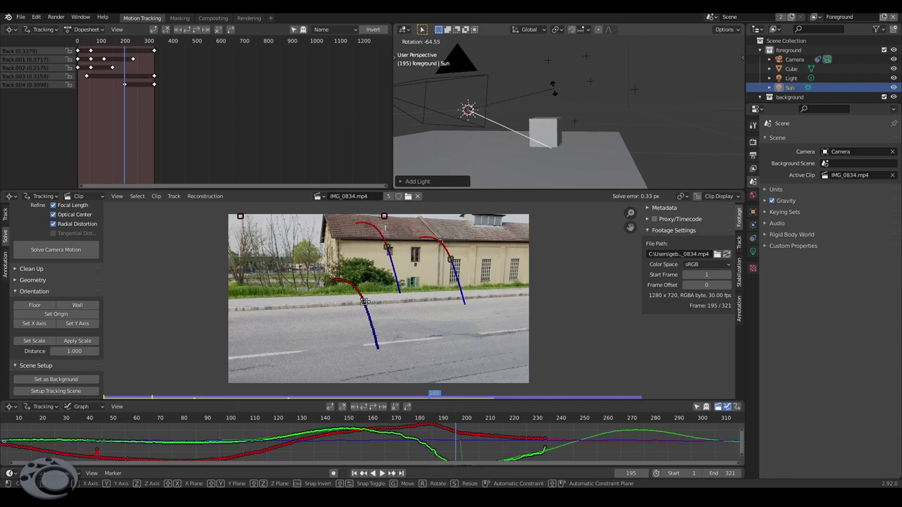
pyautogui.click(553, 88)
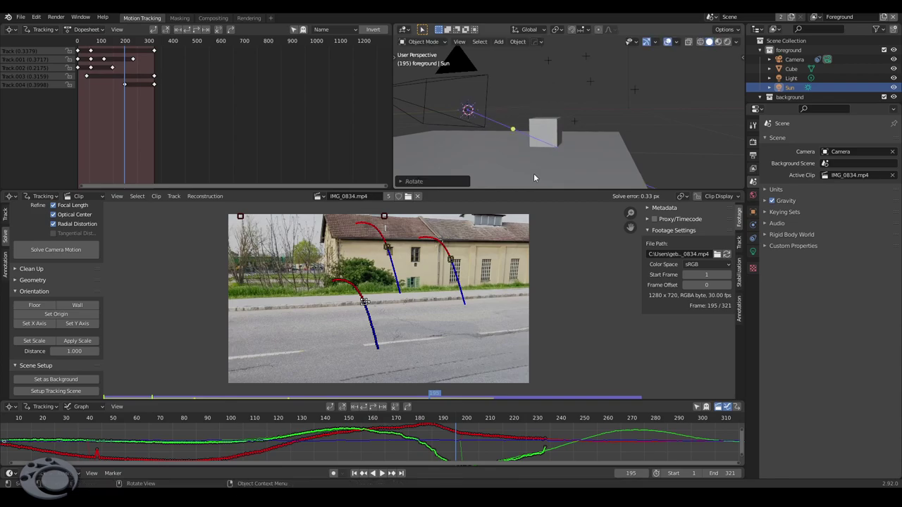
# - Switch the render engine to Cycles on GPU Compute and run a test render of frame 195
pyautogui.click(753, 141)
pyautogui.click(829, 140)
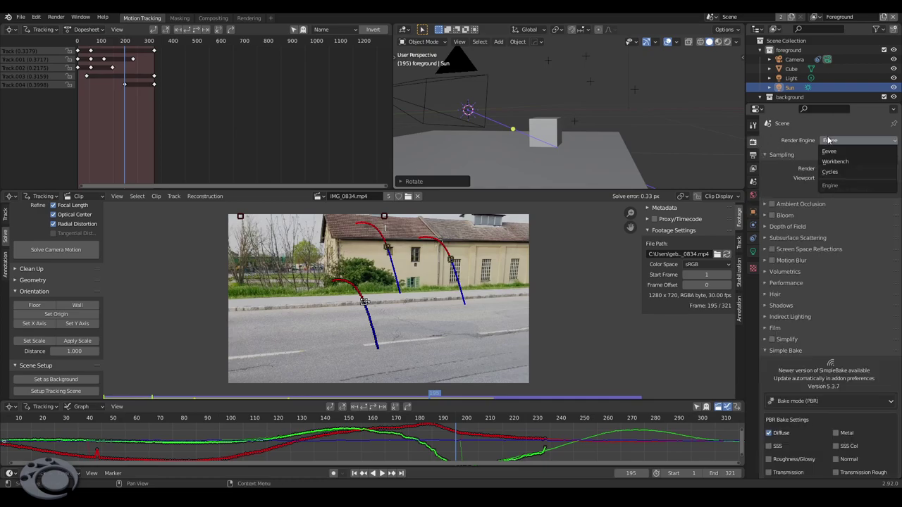
pyautogui.click(835, 178)
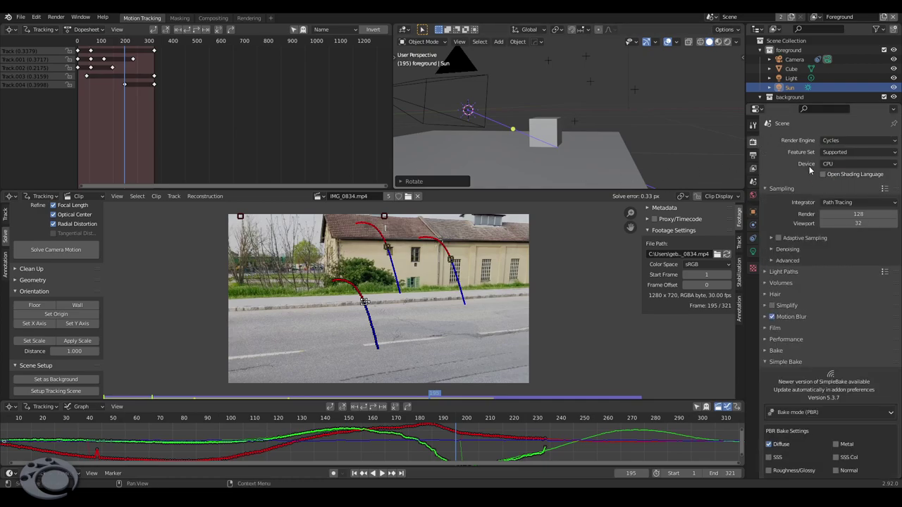
pyautogui.click(845, 164)
pyautogui.click(845, 191)
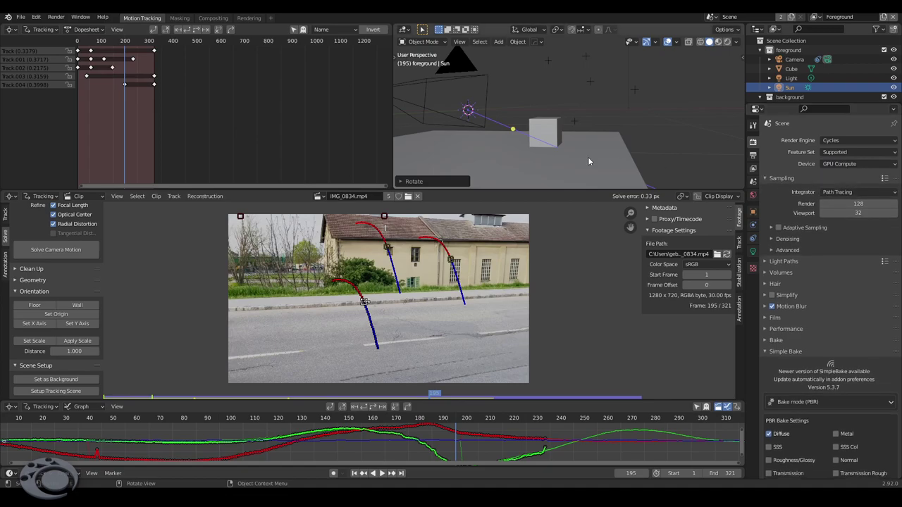
pyautogui.press('F12')
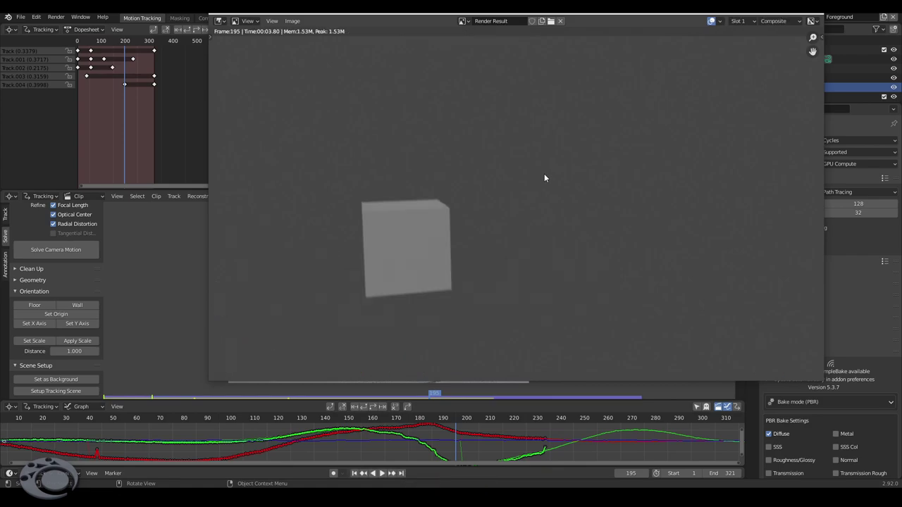
pyautogui.press('Escape')
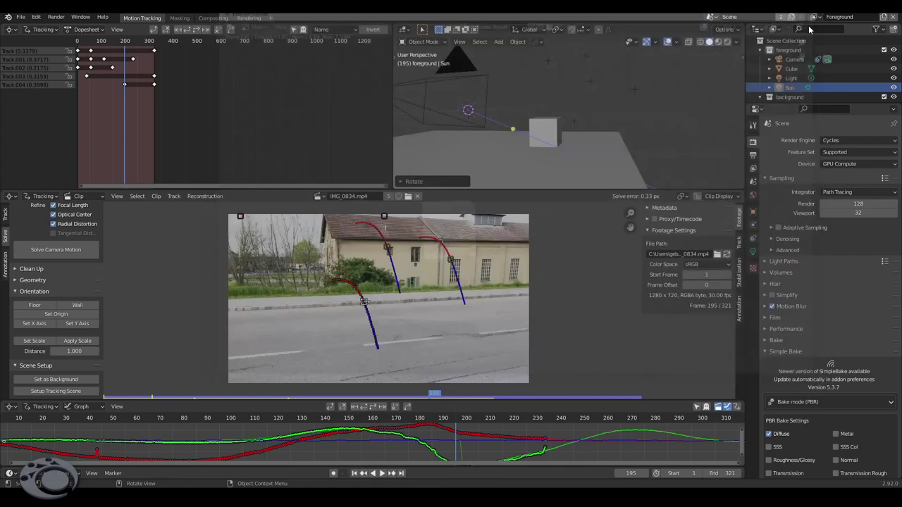
# - Expand the Film (Transparent) settings, render the cube and shadow over the footage, then scrub to frame 298
pyautogui.click(764, 178)
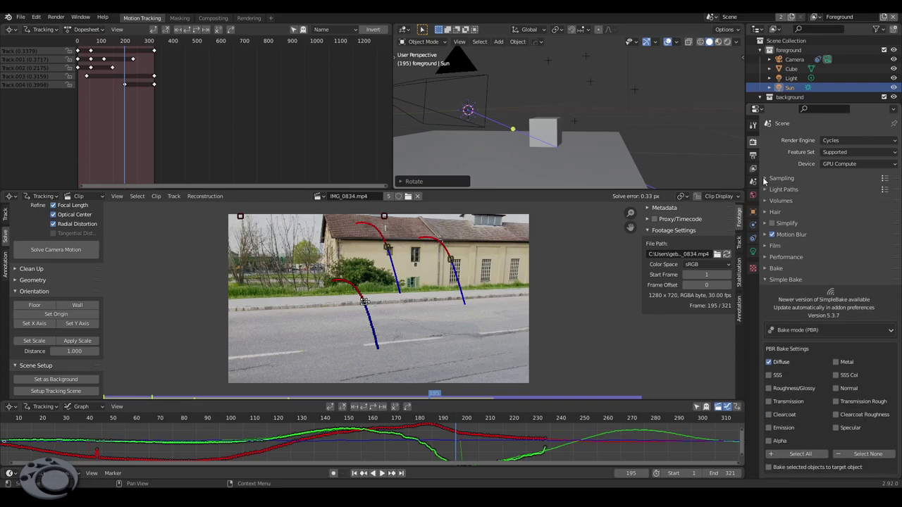
pyautogui.click(768, 246)
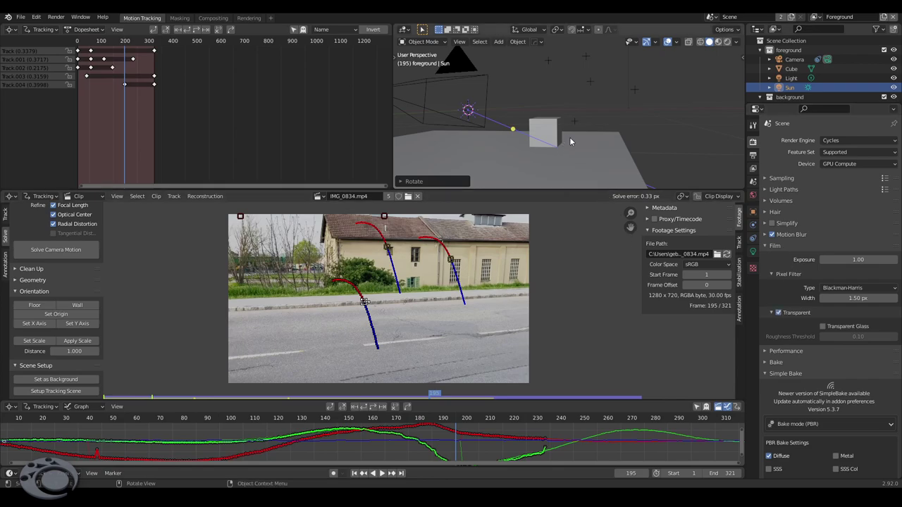
pyautogui.press('F12')
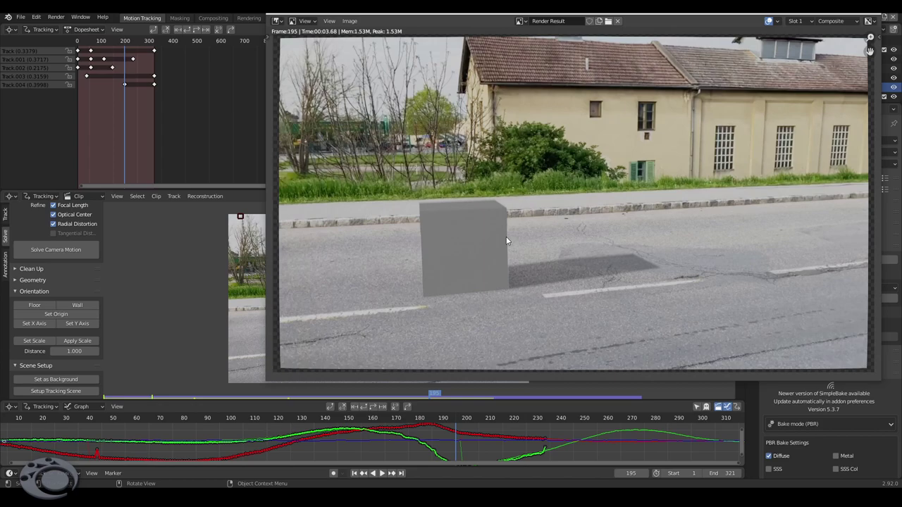
pyautogui.click(872, 13)
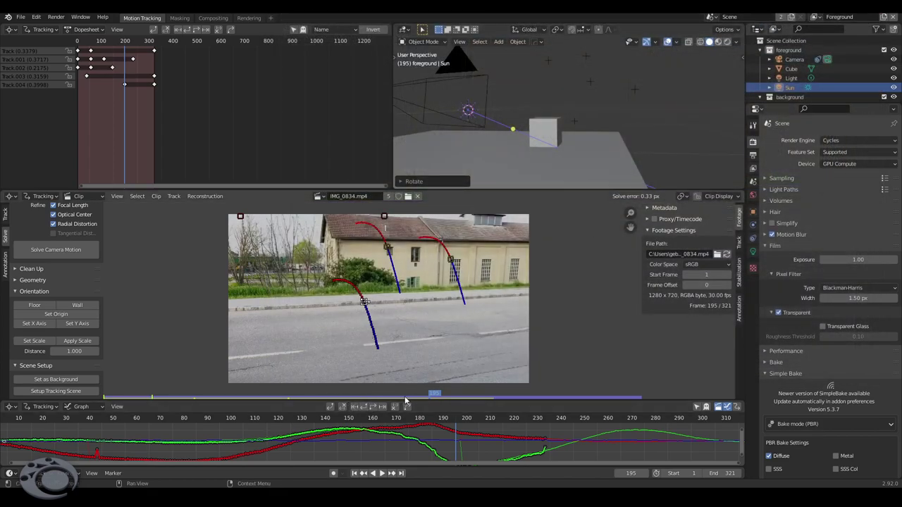
pyautogui.moveTo(407, 396)
pyautogui.mouseDown()
pyautogui.moveTo(125, 396)
pyautogui.moveTo(607, 381)
pyautogui.mouseUp()
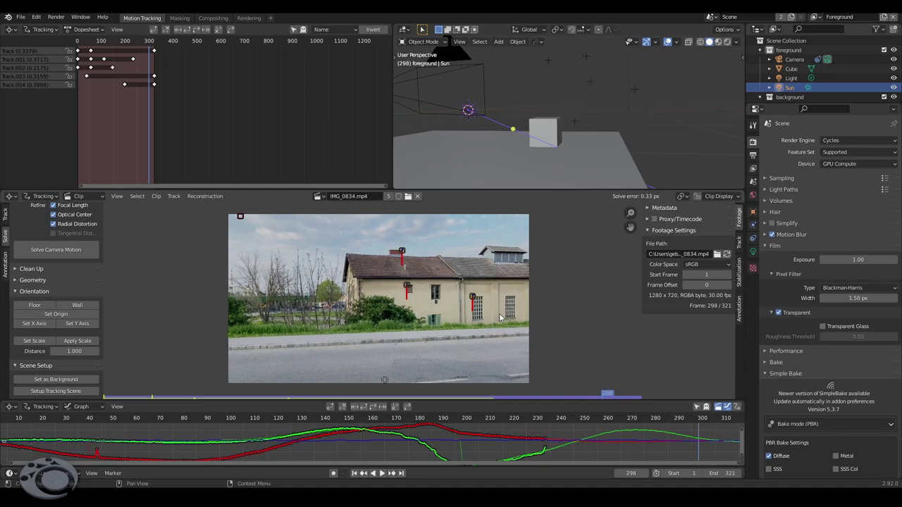
# - Apply the HDTV 1080p preset for a 1920 × 1080 output resolution
pyautogui.click(752, 155)
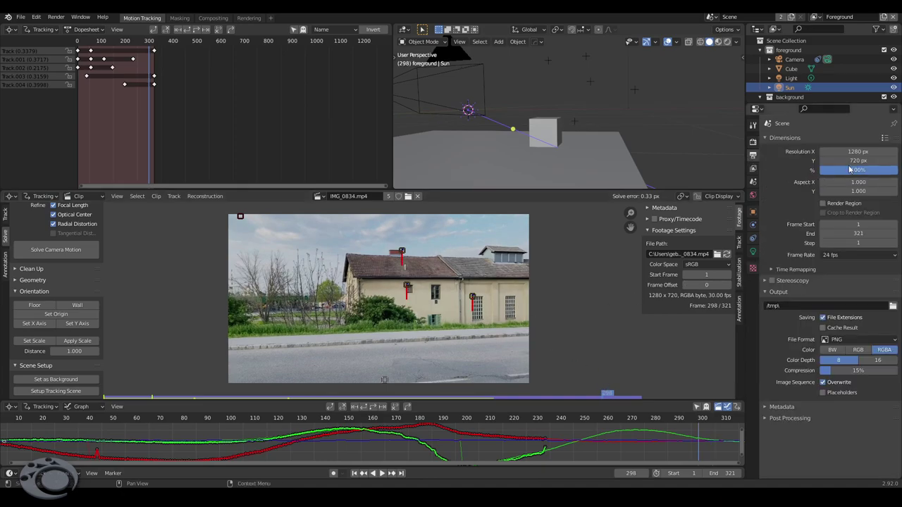
pyautogui.click(885, 138)
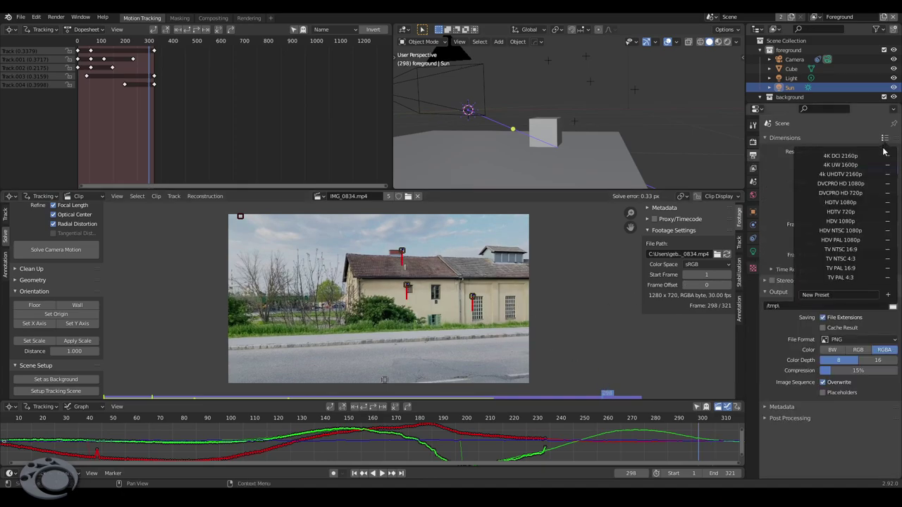
pyautogui.click(871, 204)
# - Render frame 298 at 1080p and inspect the cube on the road in the result
pyautogui.press('F12')
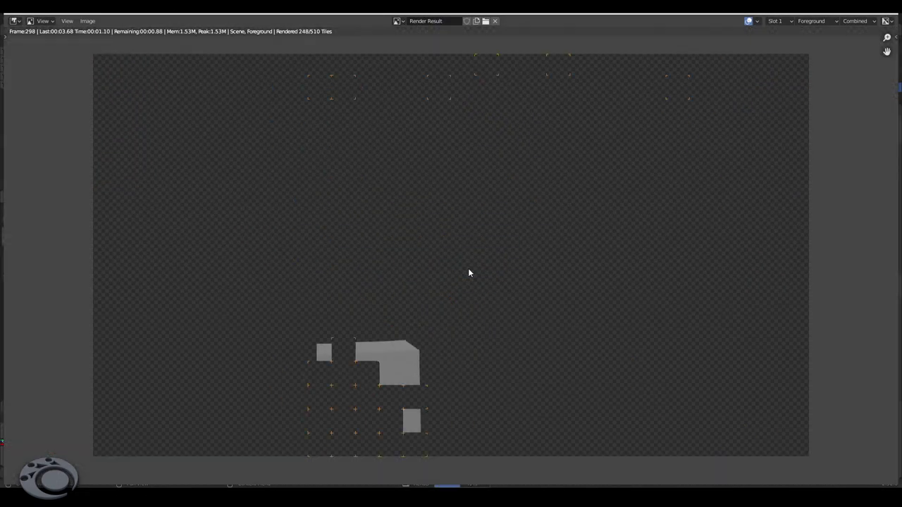
pyautogui.scroll(-2, 469, 273)
pyautogui.scroll(1, 469, 272)
pyautogui.scroll(1, 469, 272)
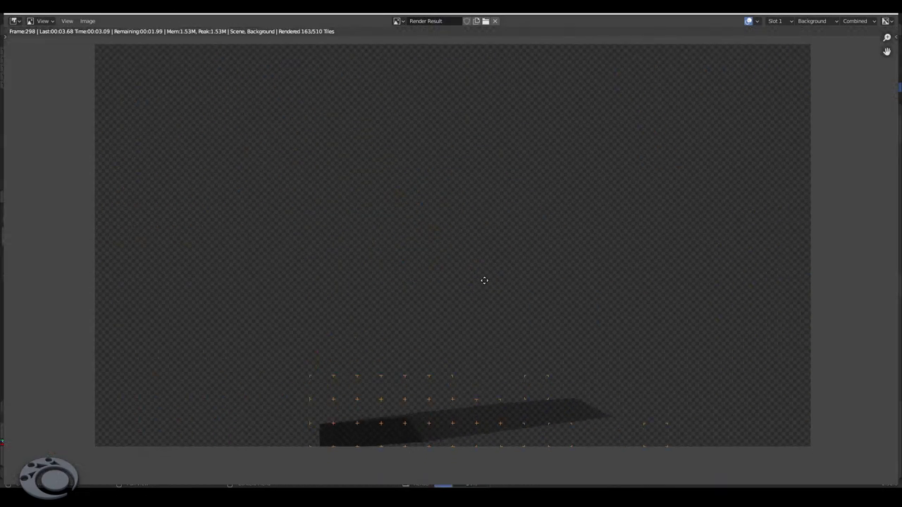
pyautogui.moveTo(484, 281); pyautogui.dragTo(491, 262, button='middle')
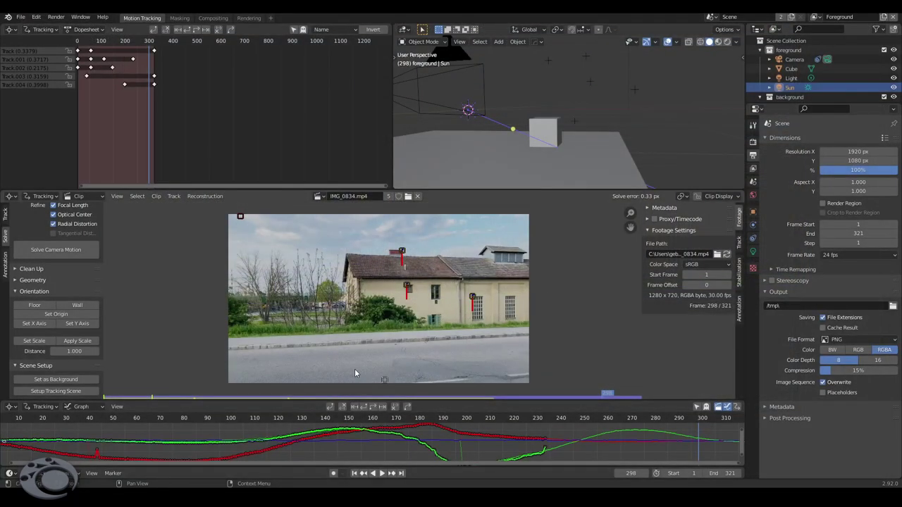
# - Scrub back to frame 53, render it, and close the Render Result after inspecting it
pyautogui.moveTo(381, 418)
pyautogui.mouseDown()
pyautogui.moveTo(302, 418)
pyautogui.moveTo(310, 421)
pyautogui.mouseUp()
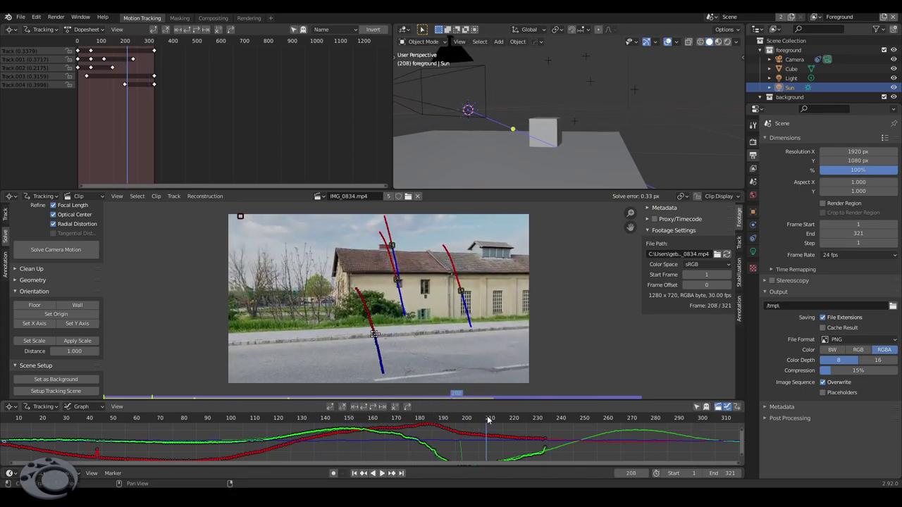
pyautogui.moveTo(310, 421); pyautogui.dragTo(120, 419)
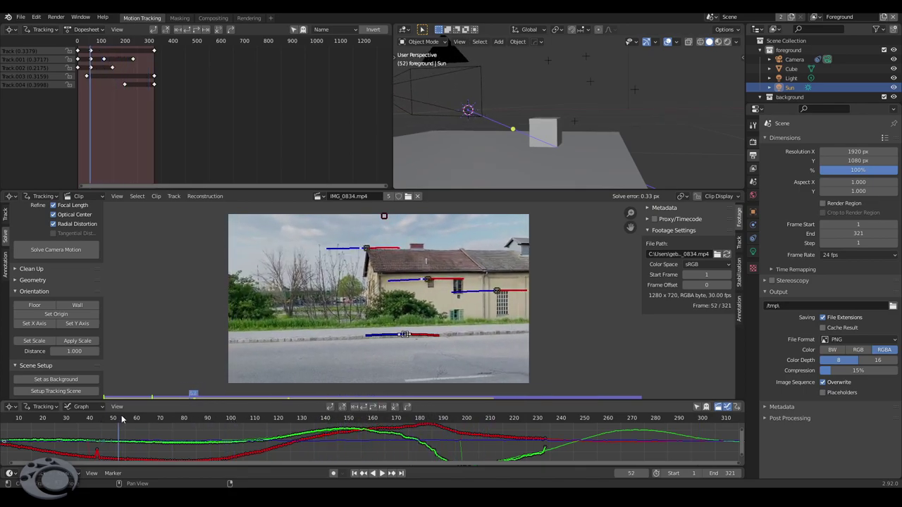
pyautogui.press('F12')
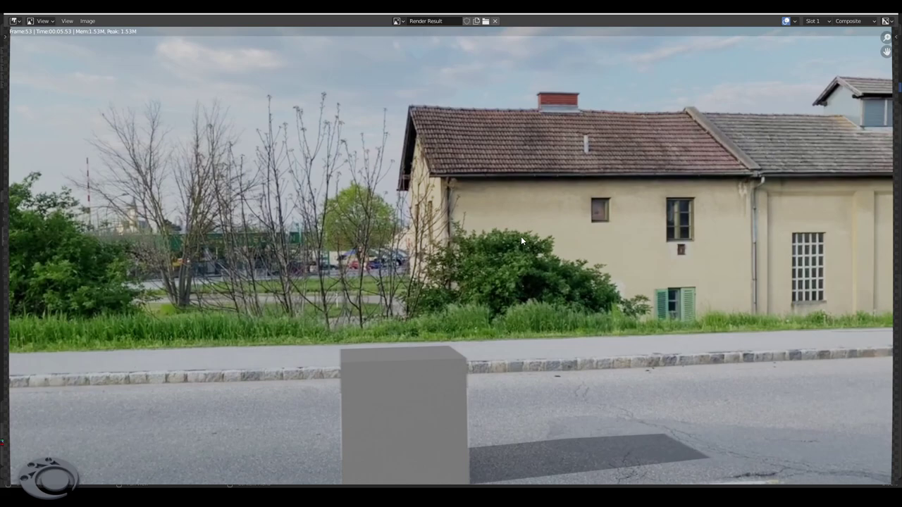
pyautogui.scroll(-1, 520, 236)
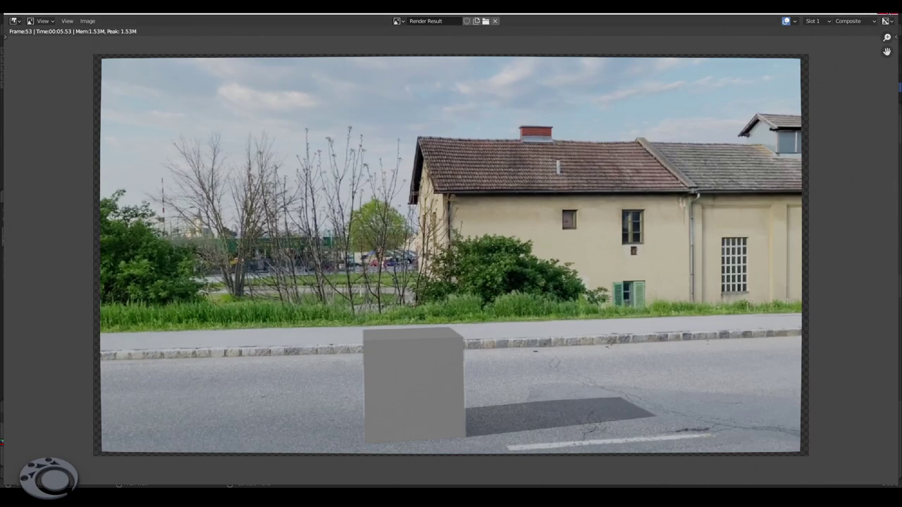
pyautogui.click(889, 14)
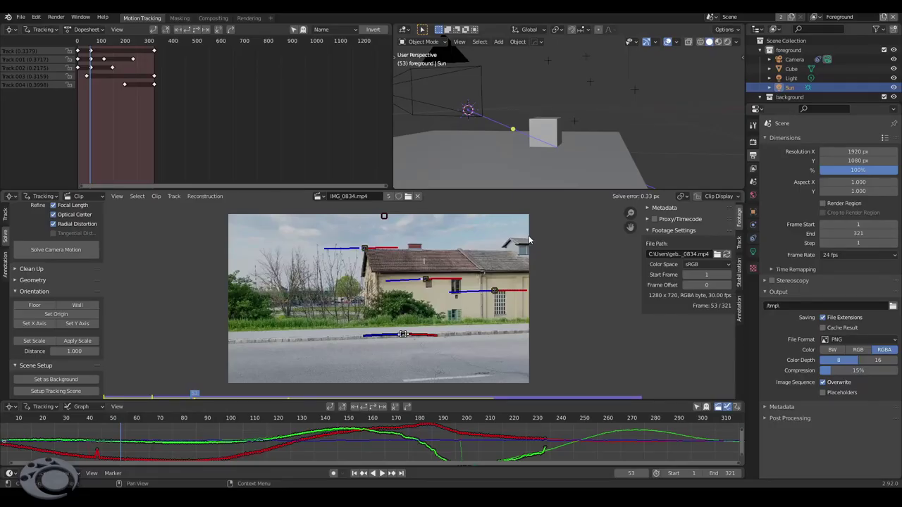